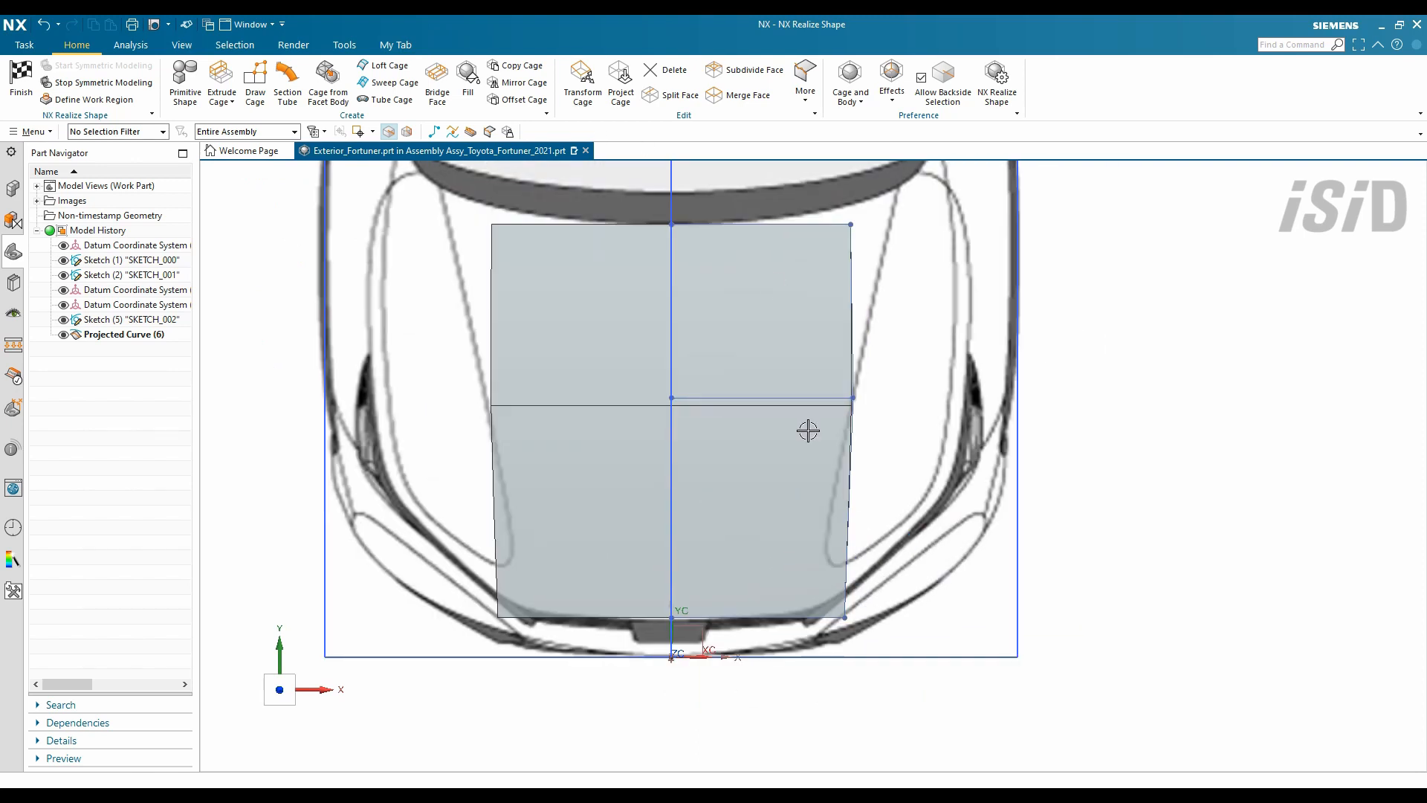
- Move the front cage's right corner vertices onto the hood outline so the cage tapers
double_click(871, 595)
shift+middle_drag(881, 496, 876, 690)
click(846, 419)
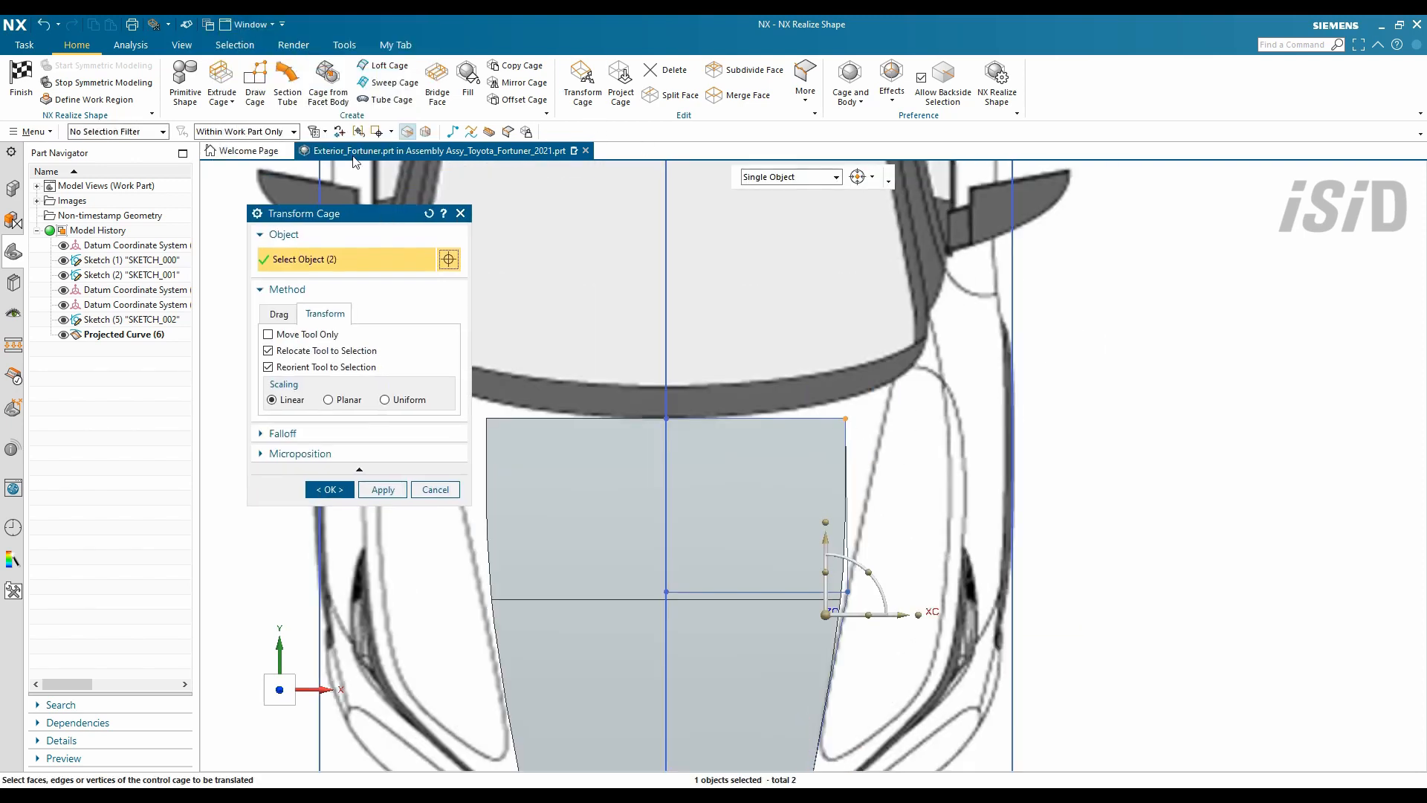
scroll(932, 428, down, 5)
click(848, 548)
scroll(777, 568, up, 5)
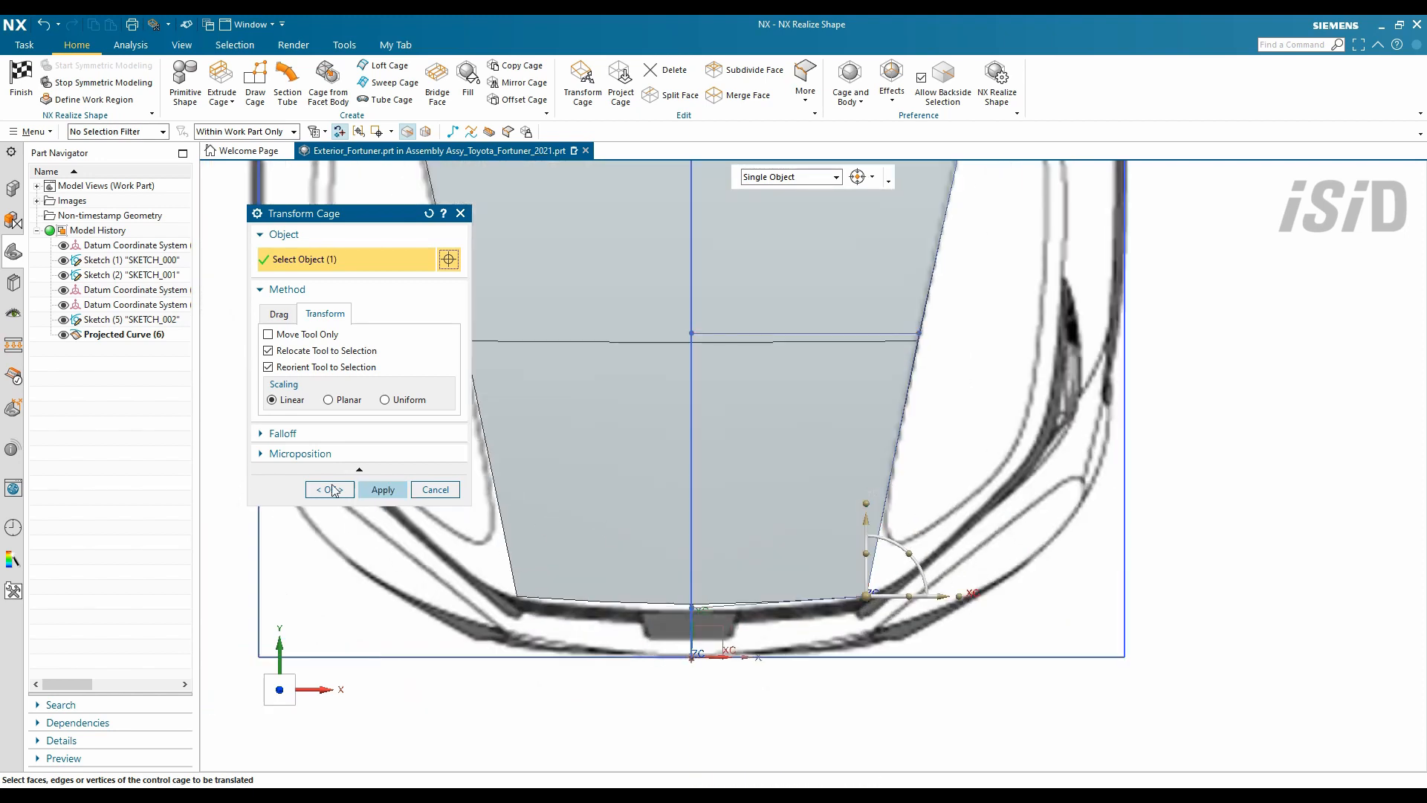
scroll(765, 561, down, 3)
shift+middle_drag(684, 436, 671, 461)
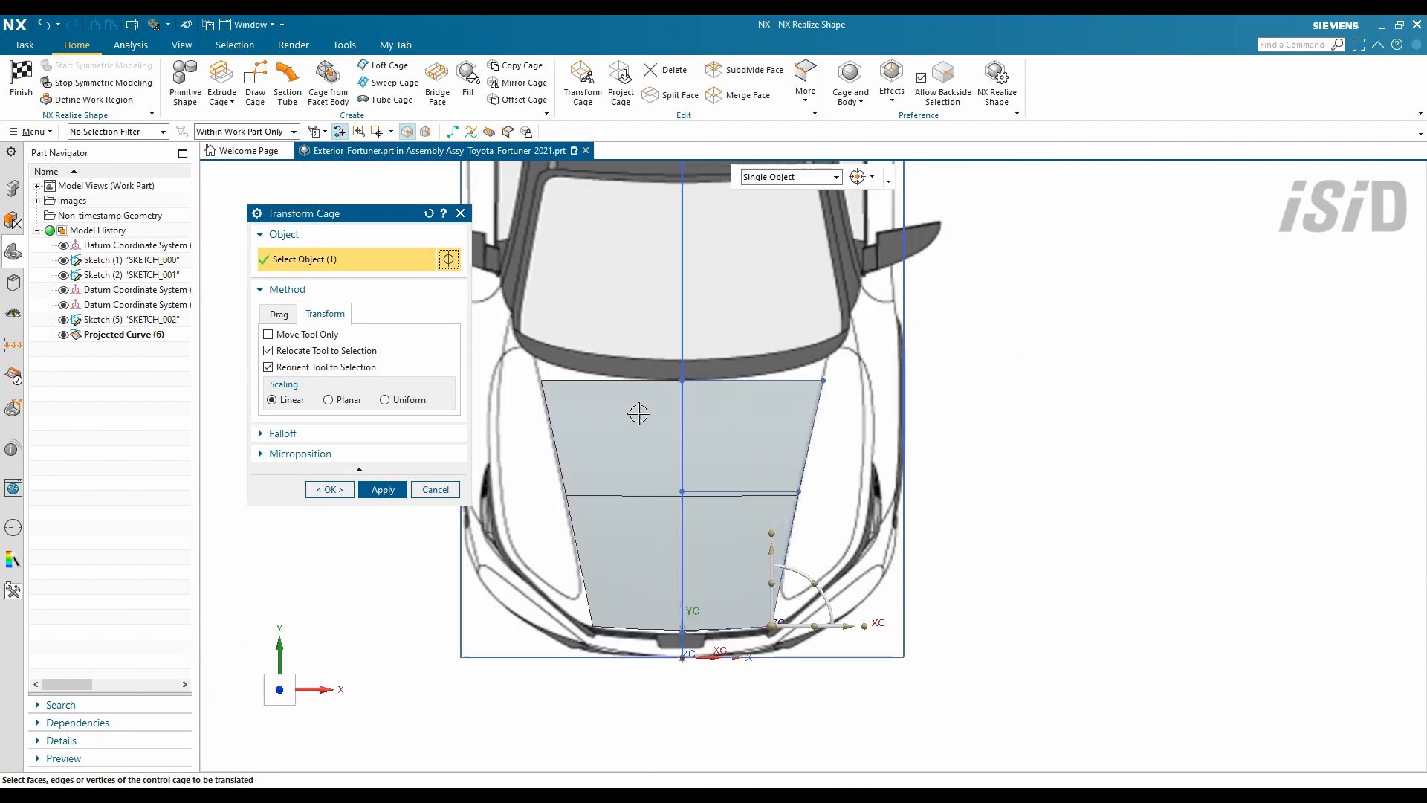
- Split the cage faces into more columns using a reference edge for direction
click(649, 96)
click(765, 382)
click(329, 435)
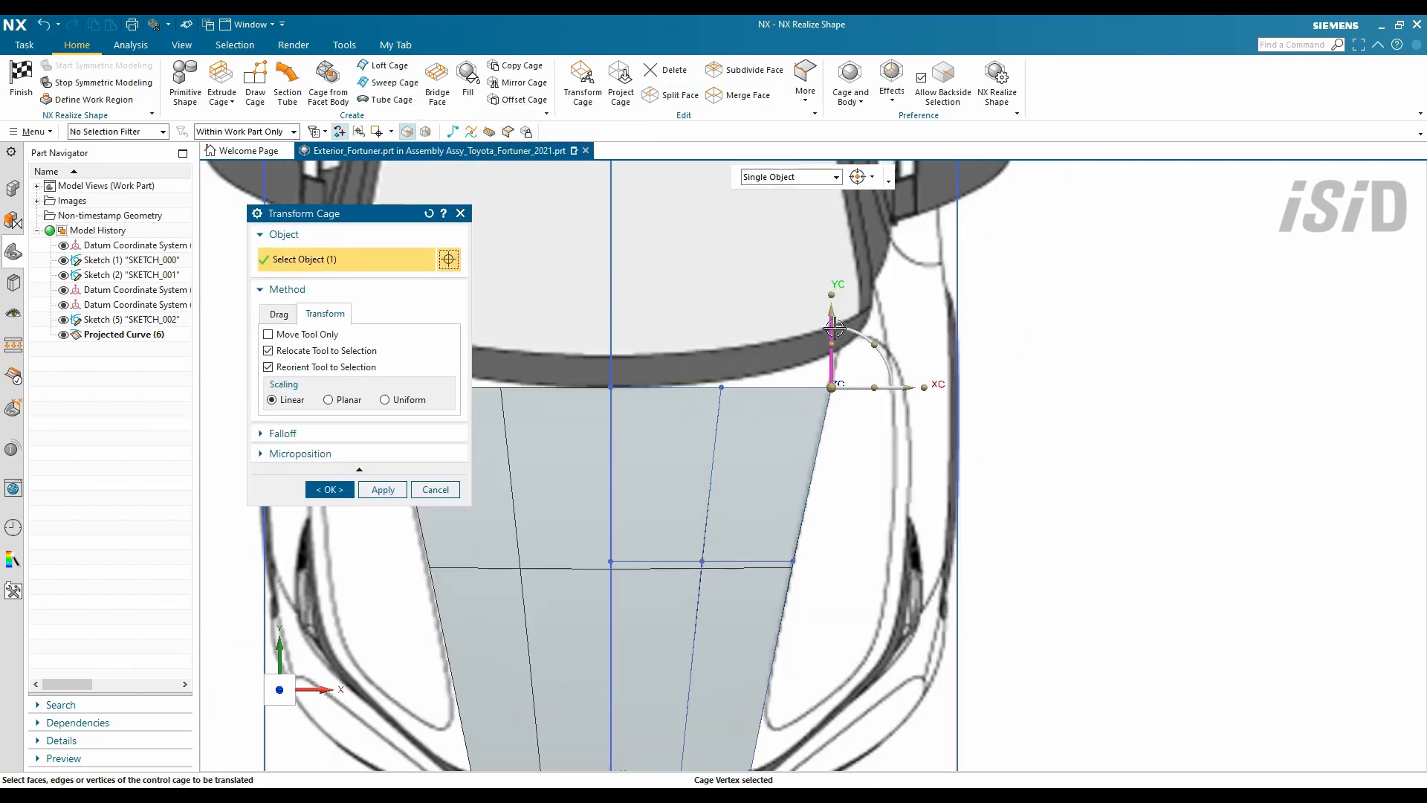
scroll(842, 283, up, 2)
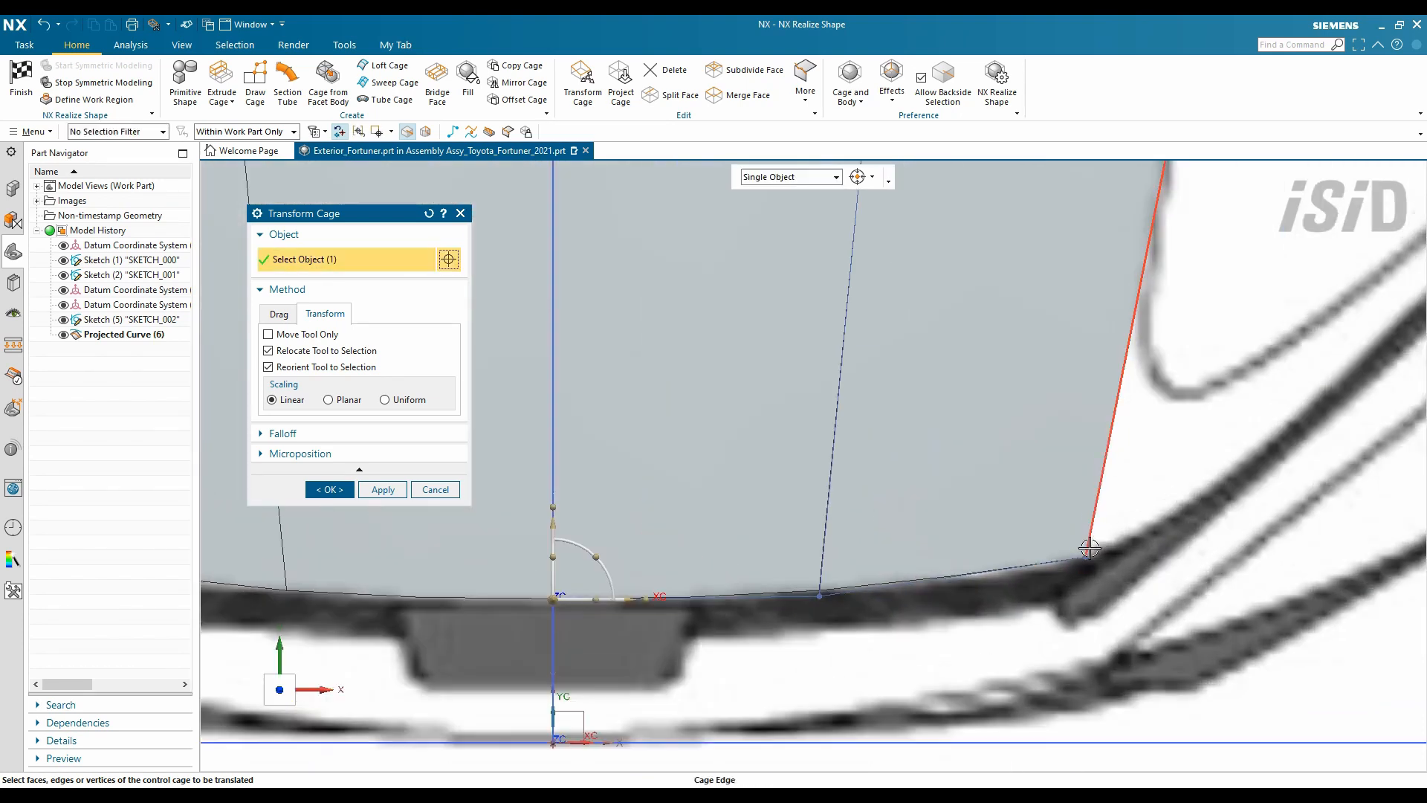
click(1072, 555)
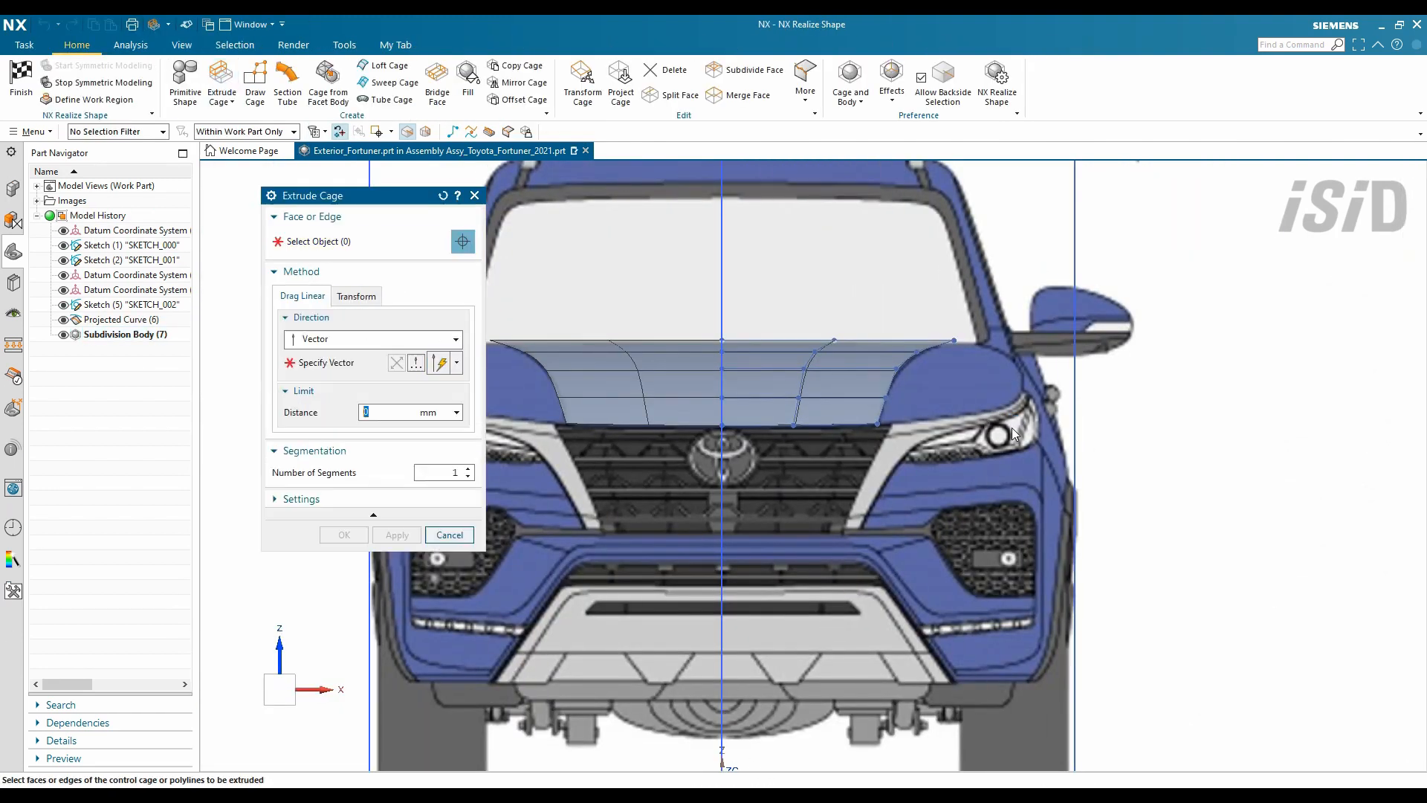
- Extrude the hood cage's side edges outward along X
click(334, 362)
click(848, 469)
drag(901, 388, 947, 389)
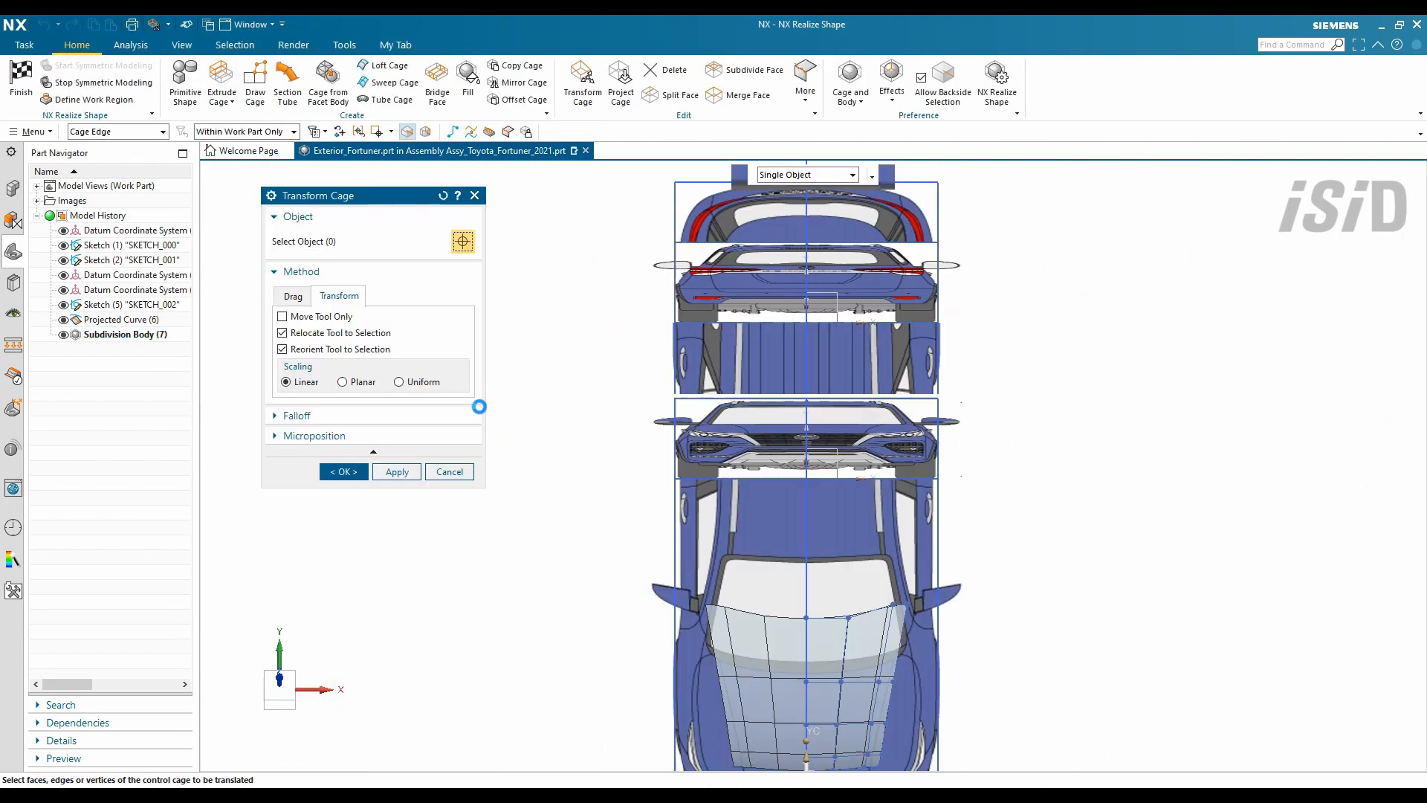
scroll(913, 615, up, 5)
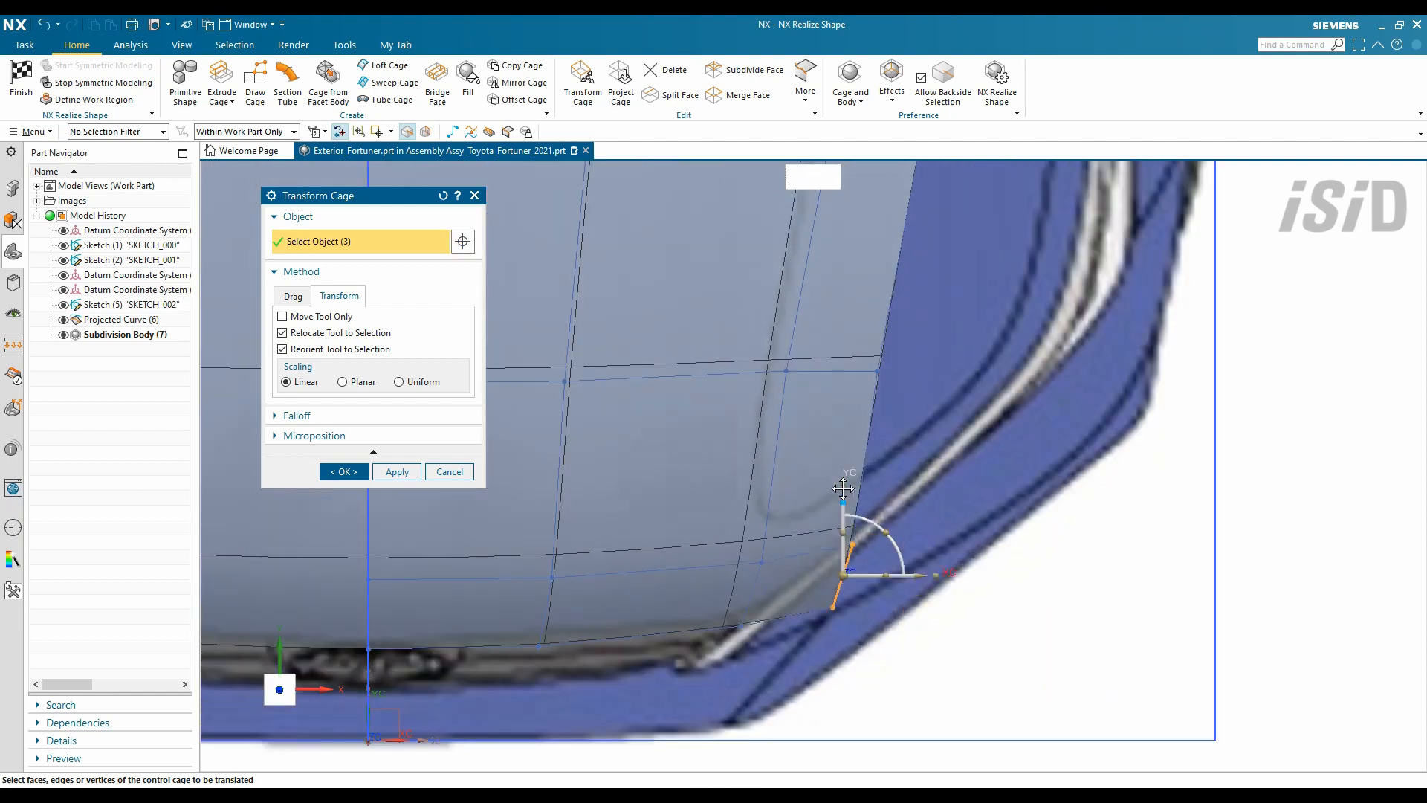
- Move the new side corner points and edge onto the blueprint's hood outline
drag(843, 488, 885, 399)
scroll(892, 484, down, 2)
click(886, 532)
shift+middle_drag(962, 392, 962, 520)
click(916, 478)
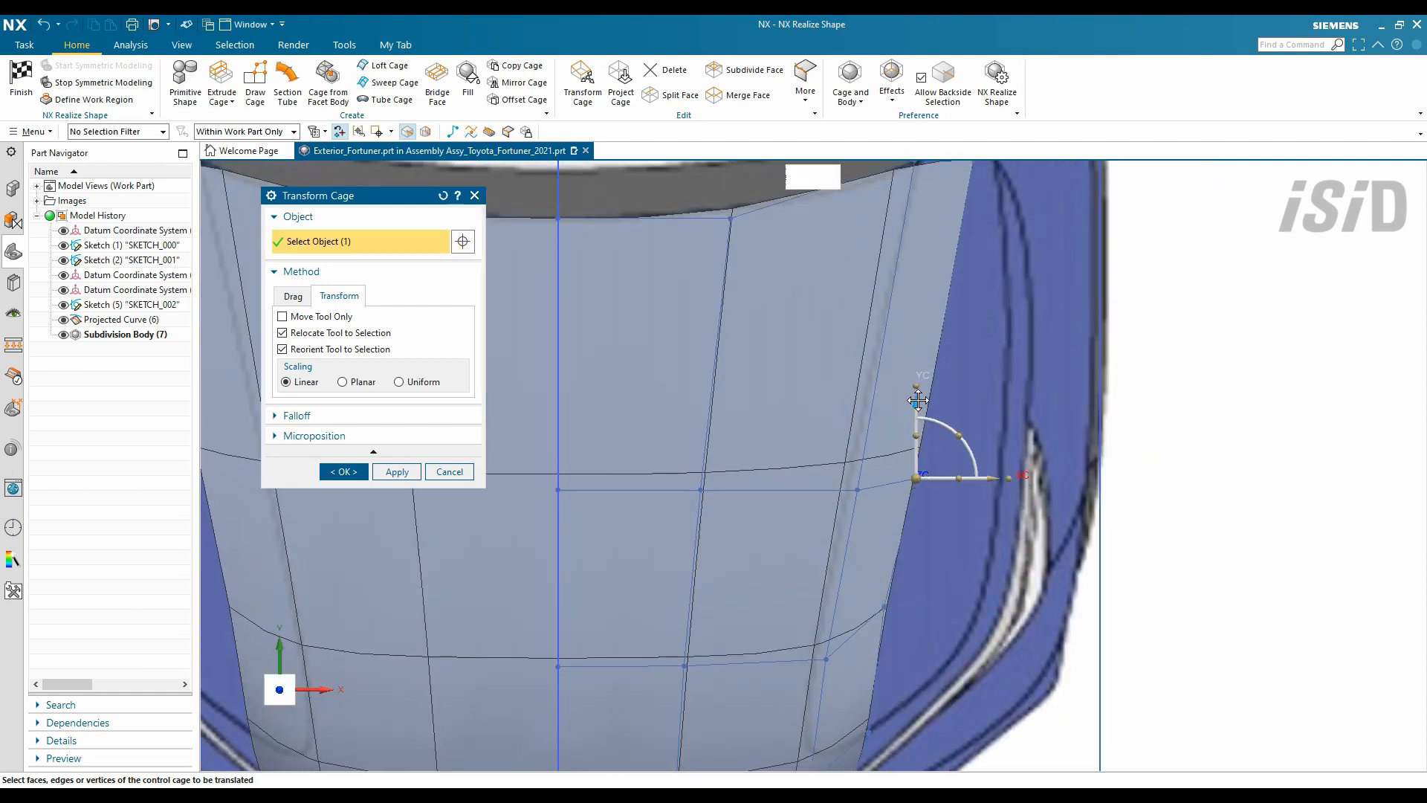
shift+middle_drag(809, 480, 865, 408)
drag(979, 504, 968, 504)
scroll(900, 664, down, 2)
scroll(869, 752, up, 2)
key(Escape)
- Line up the lower corner points and raise the hood's top corner point to the outline
drag(907, 733, 865, 640)
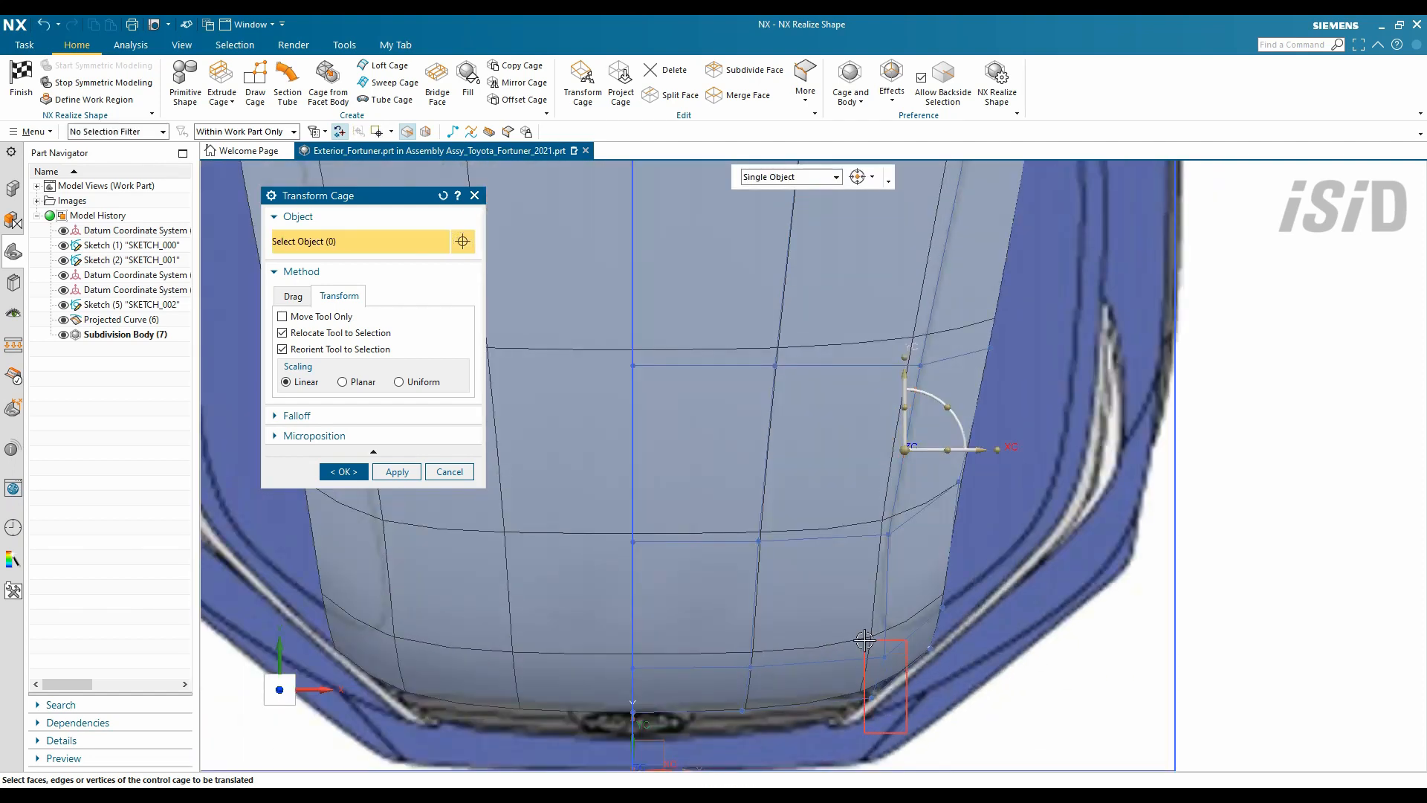
click(921, 676)
scroll(870, 589, down, 4)
scroll(956, 372, up, 4)
click(924, 350)
drag(924, 274, 924, 208)
scroll(901, 249, down, 2)
shift+middle_drag(887, 580, 892, 520)
- Check the fitted cage from the front and right-side views
key(ctrl+alt+f)
key(ctrl+alt+r)
shift+middle_drag(785, 526, 1048, 526)
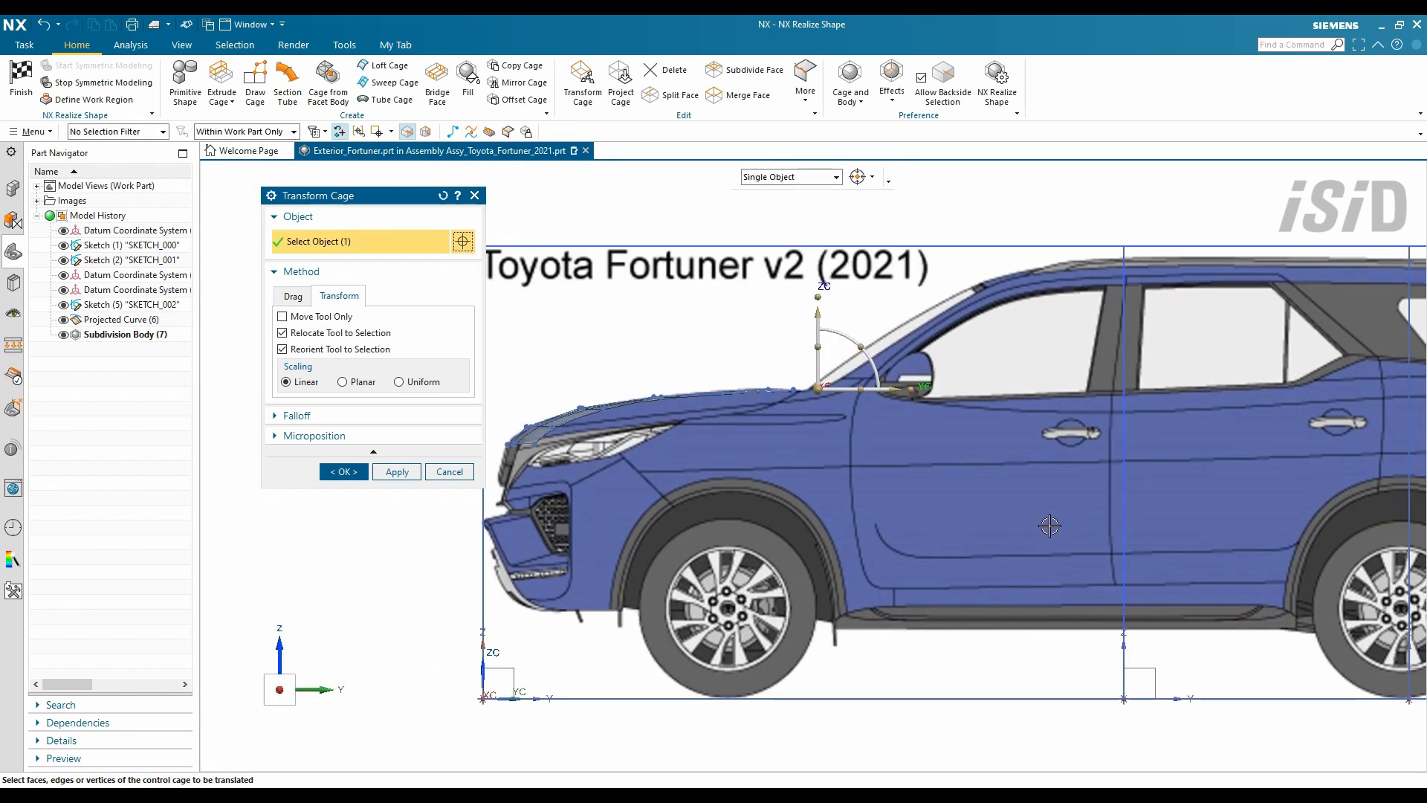
key(ctrl+alt+f)
scroll(976, 510, up, 1)
- Split the hood cage's four outer faces, using the top cage edge as split direction
click(343, 472)
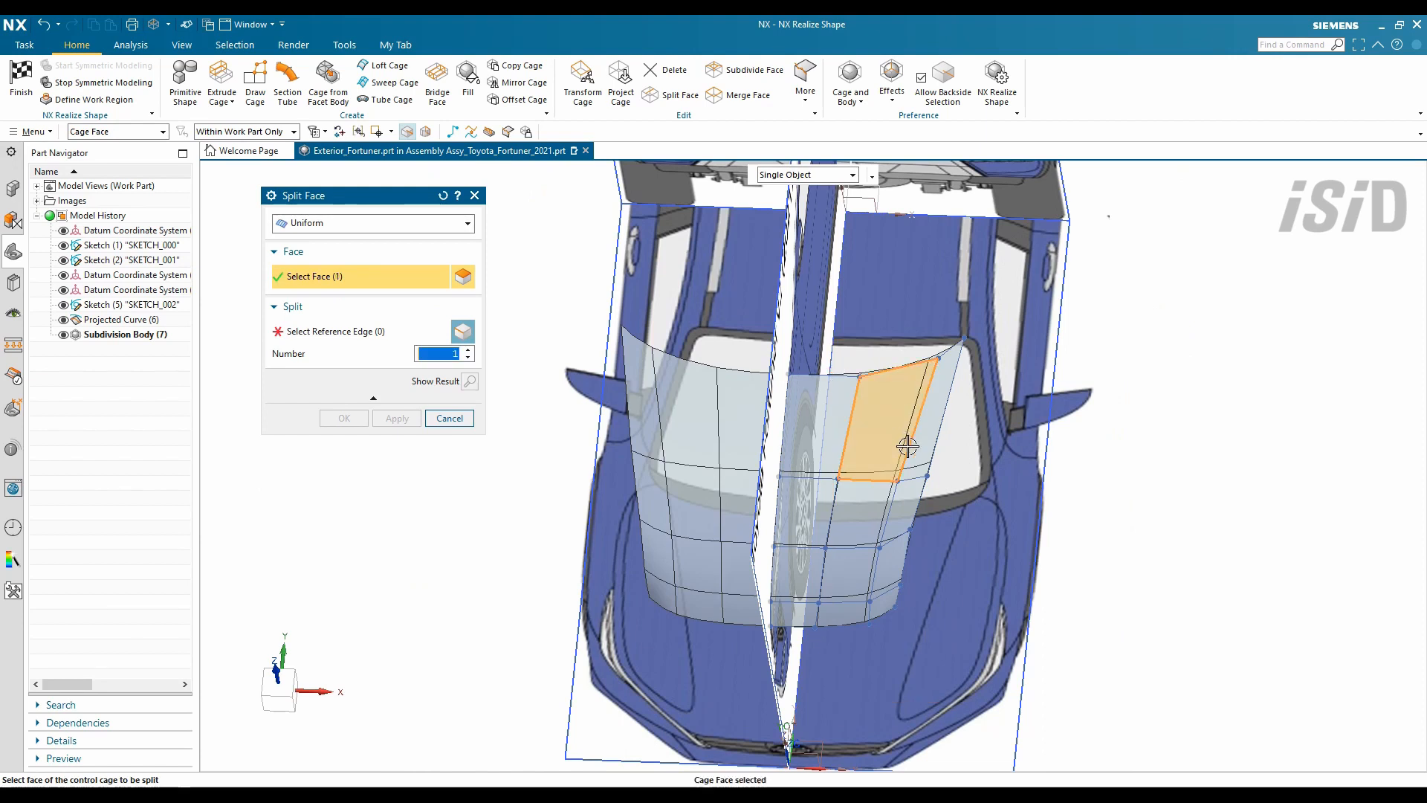
click(353, 332)
scroll(1011, 480, up, 2)
click(837, 305)
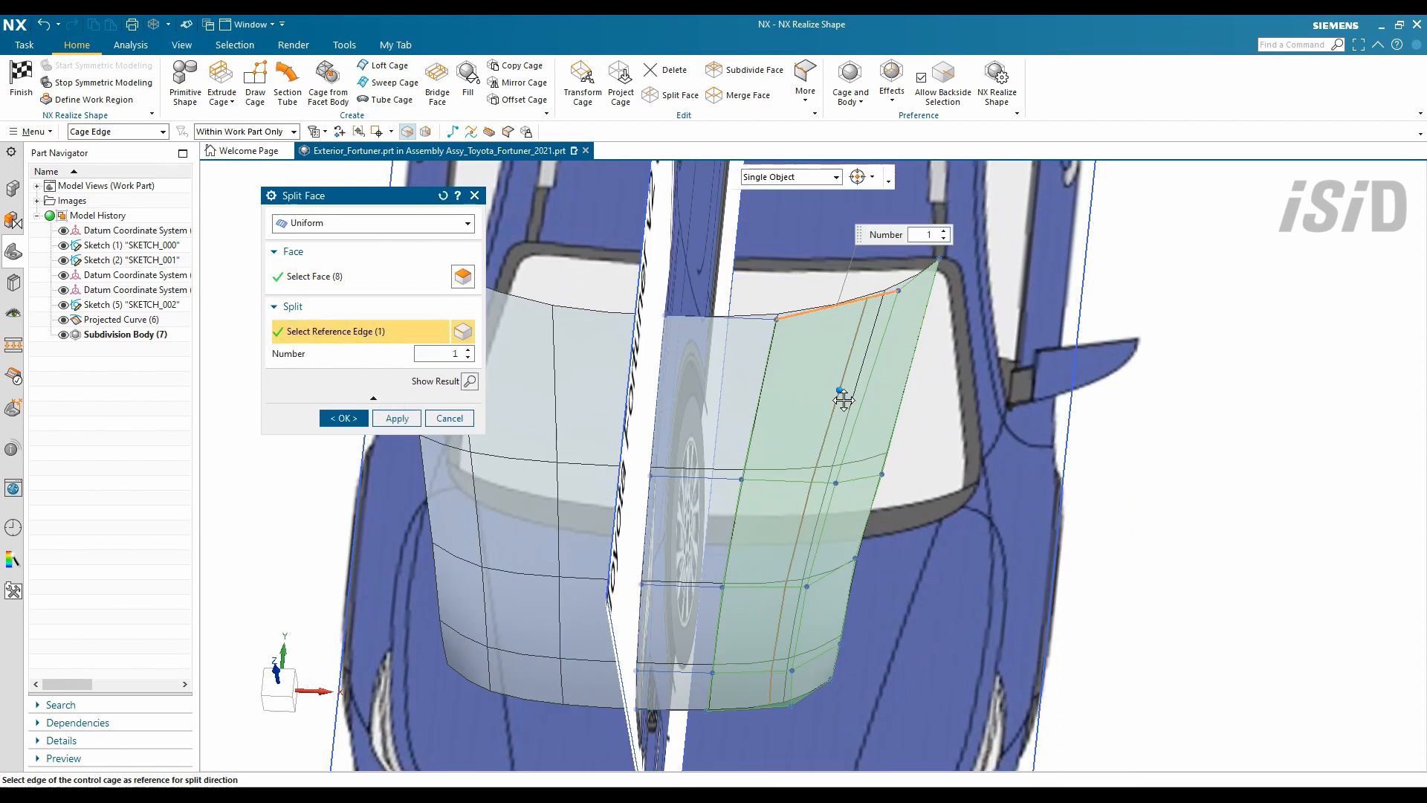
click(396, 418)
click(892, 364)
click(858, 517)
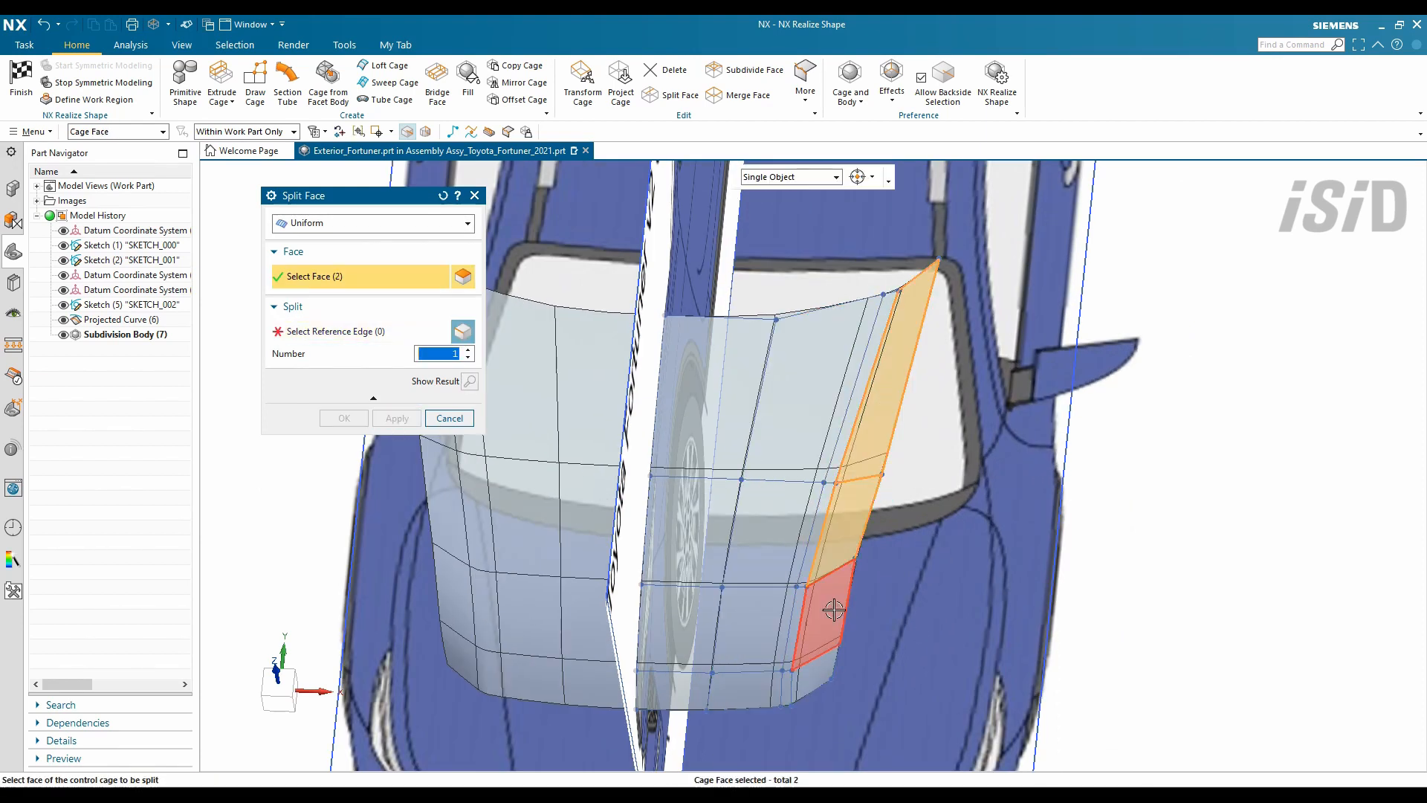
click(835, 609)
click(815, 673)
click(360, 332)
middle_click(884, 372)
- Set the subdivision body's translucency to 0 so it is fully opaque
key(ctrl+j)
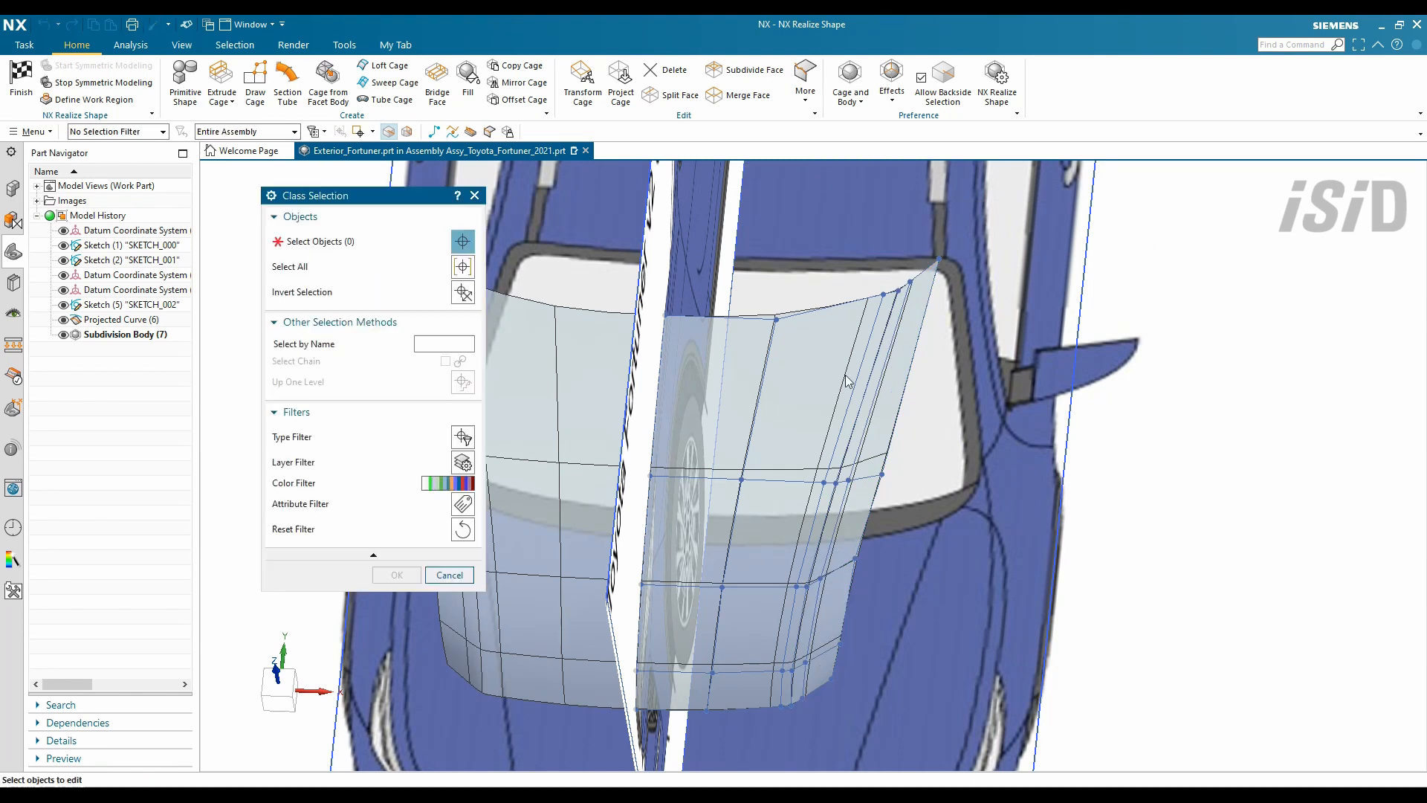
click(855, 387)
middle_click(855, 387)
drag(339, 402, 287, 401)
click(344, 632)
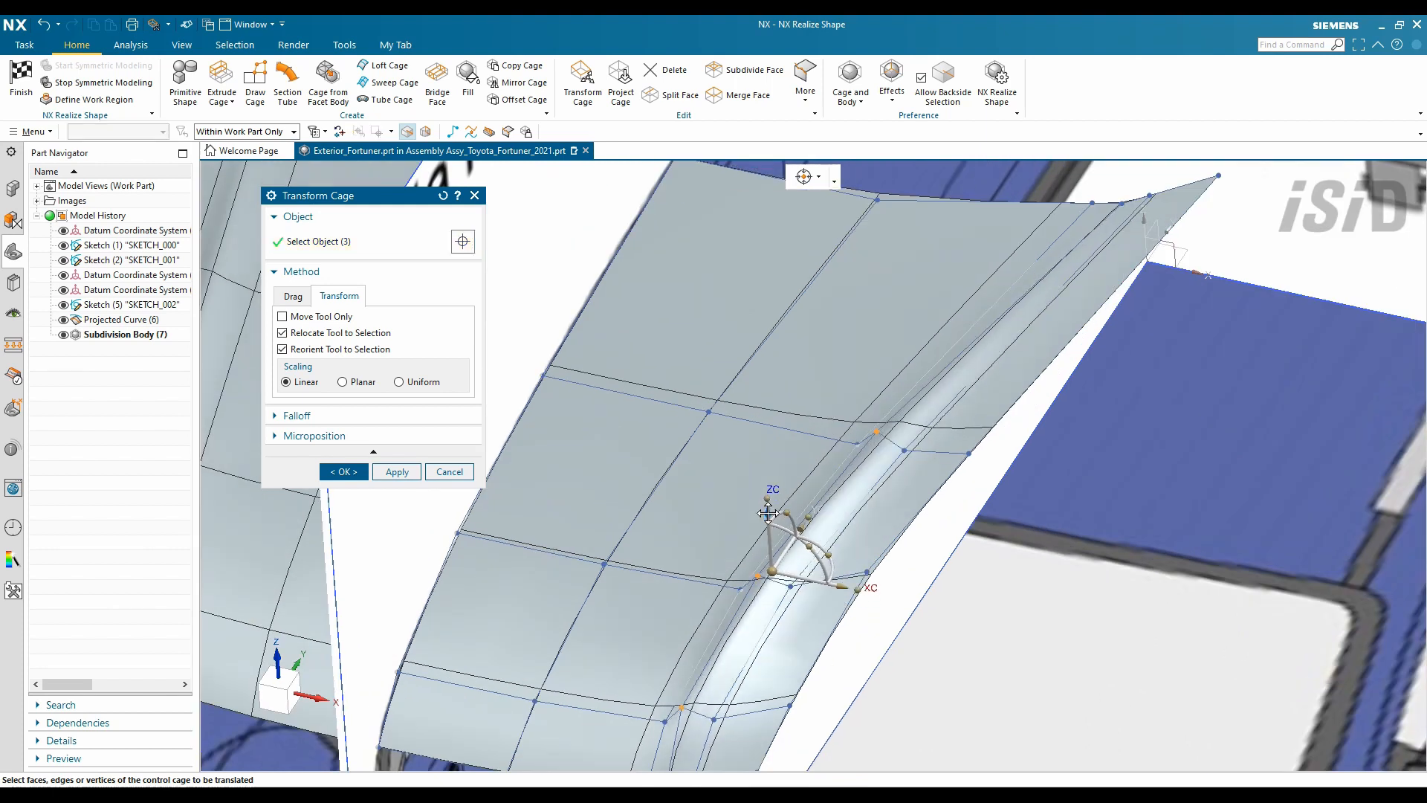
- Bend the outer hood edge down into the fender shoulder and view it with plain shading
middle_drag(855, 431, 794, 419)
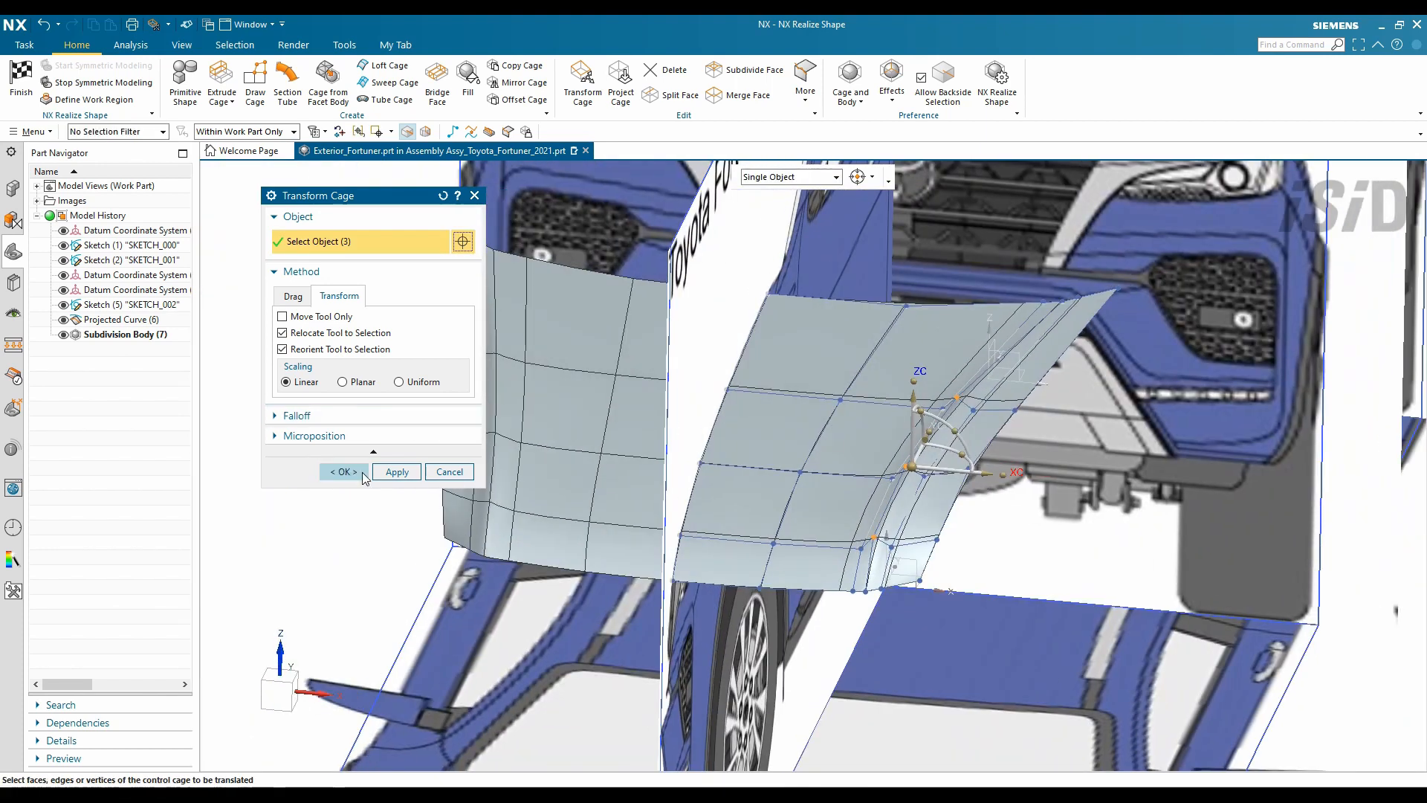
middle_click(880, 221)
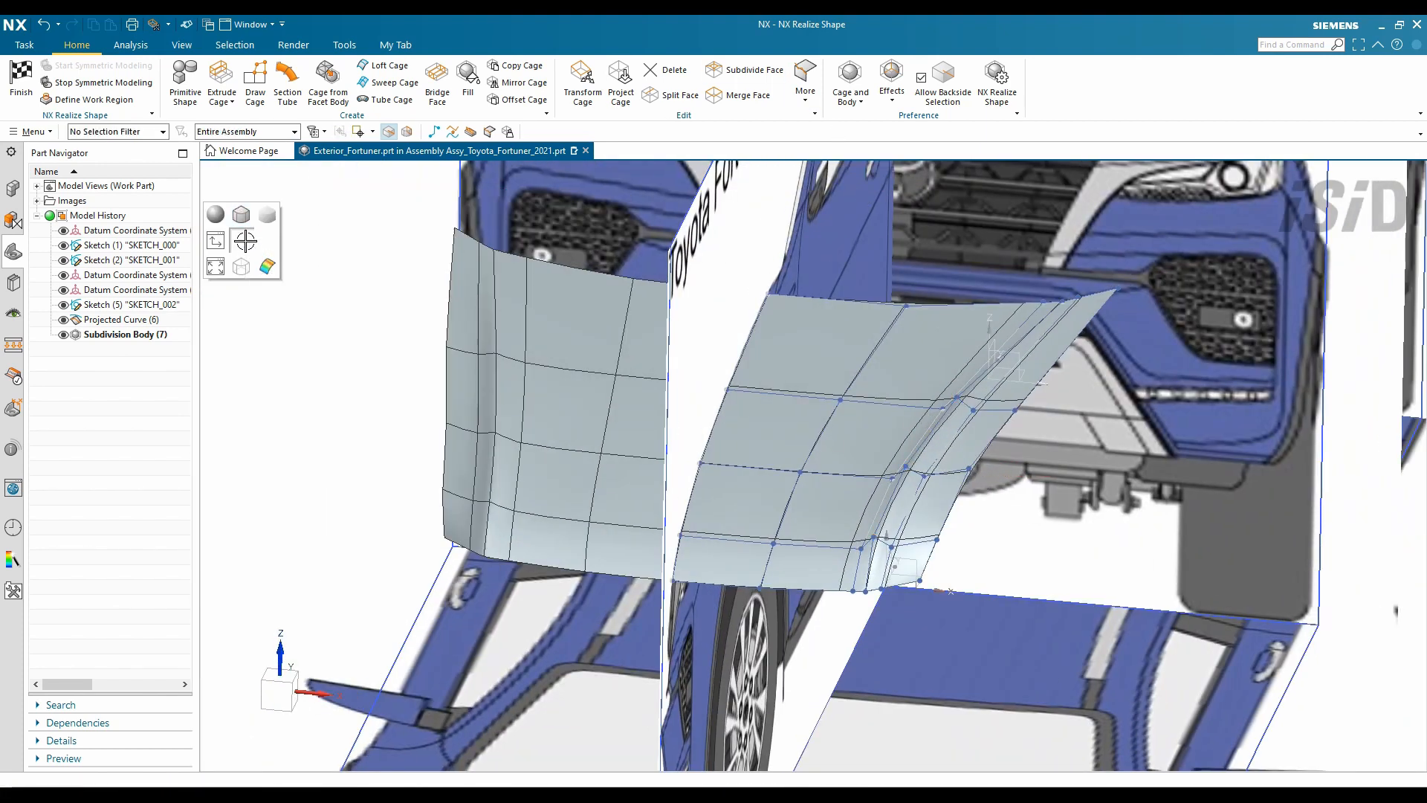
right_drag(246, 241, 267, 214)
middle_drag(689, 471, 751, 463)
scroll(1152, 405, up, 2)
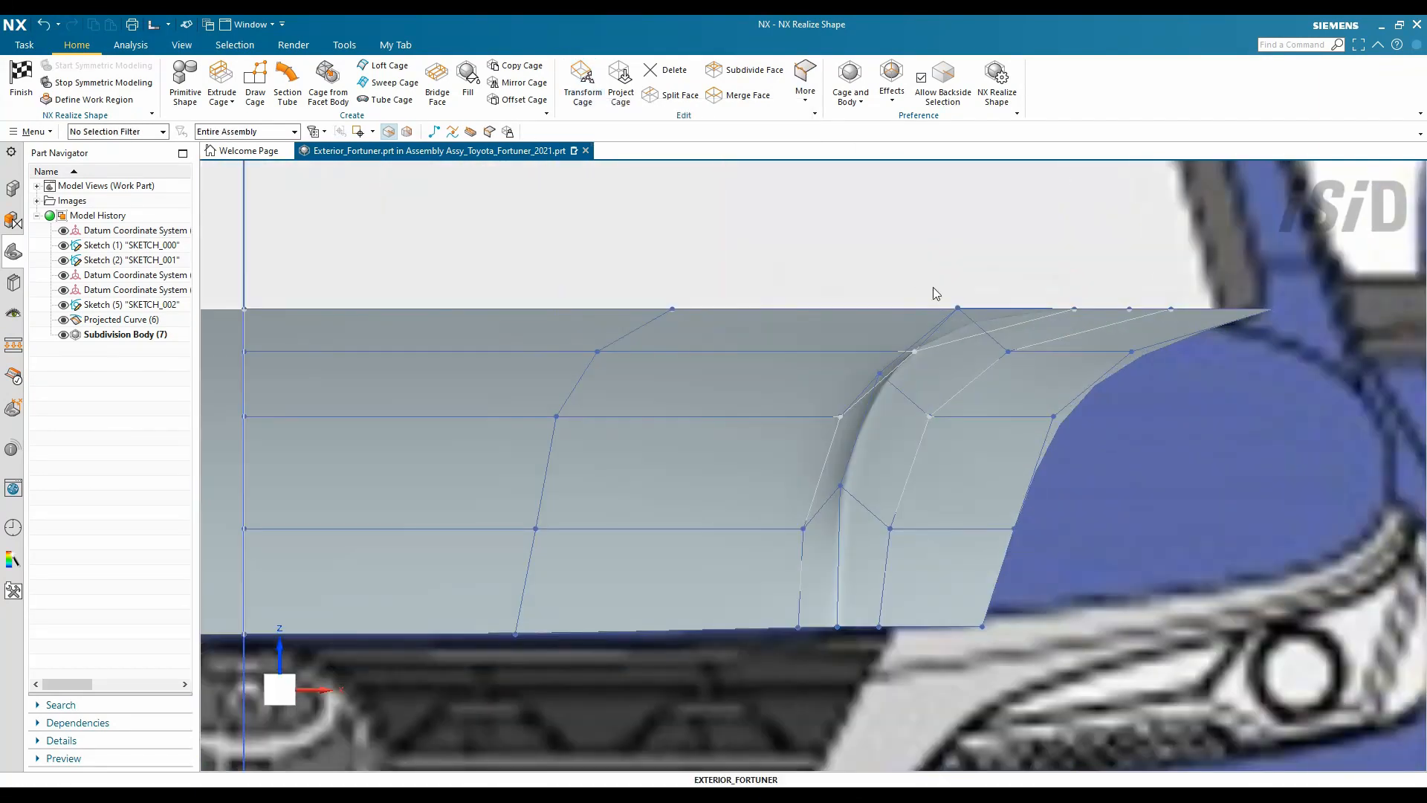
click(862, 363)
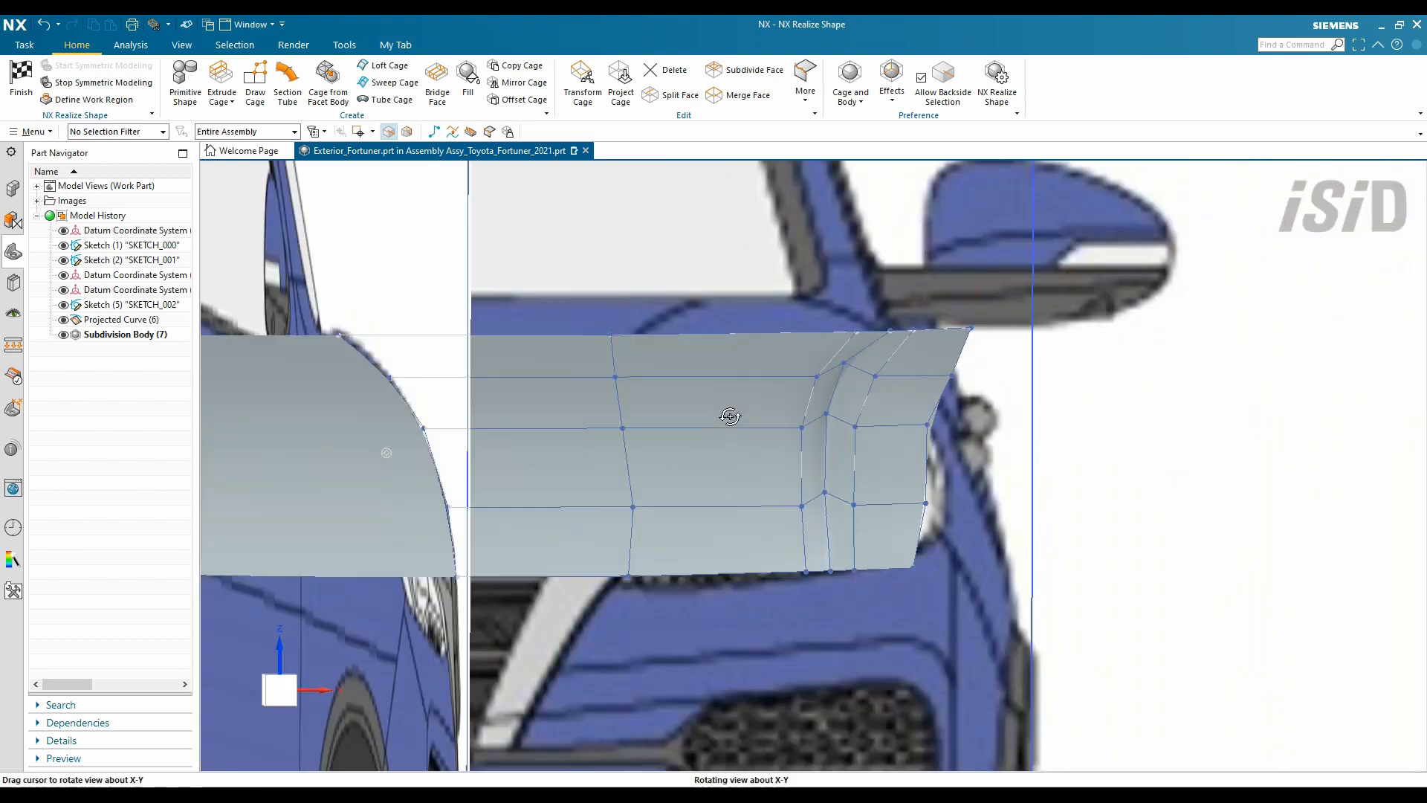
middle_drag(727, 413, 793, 546)
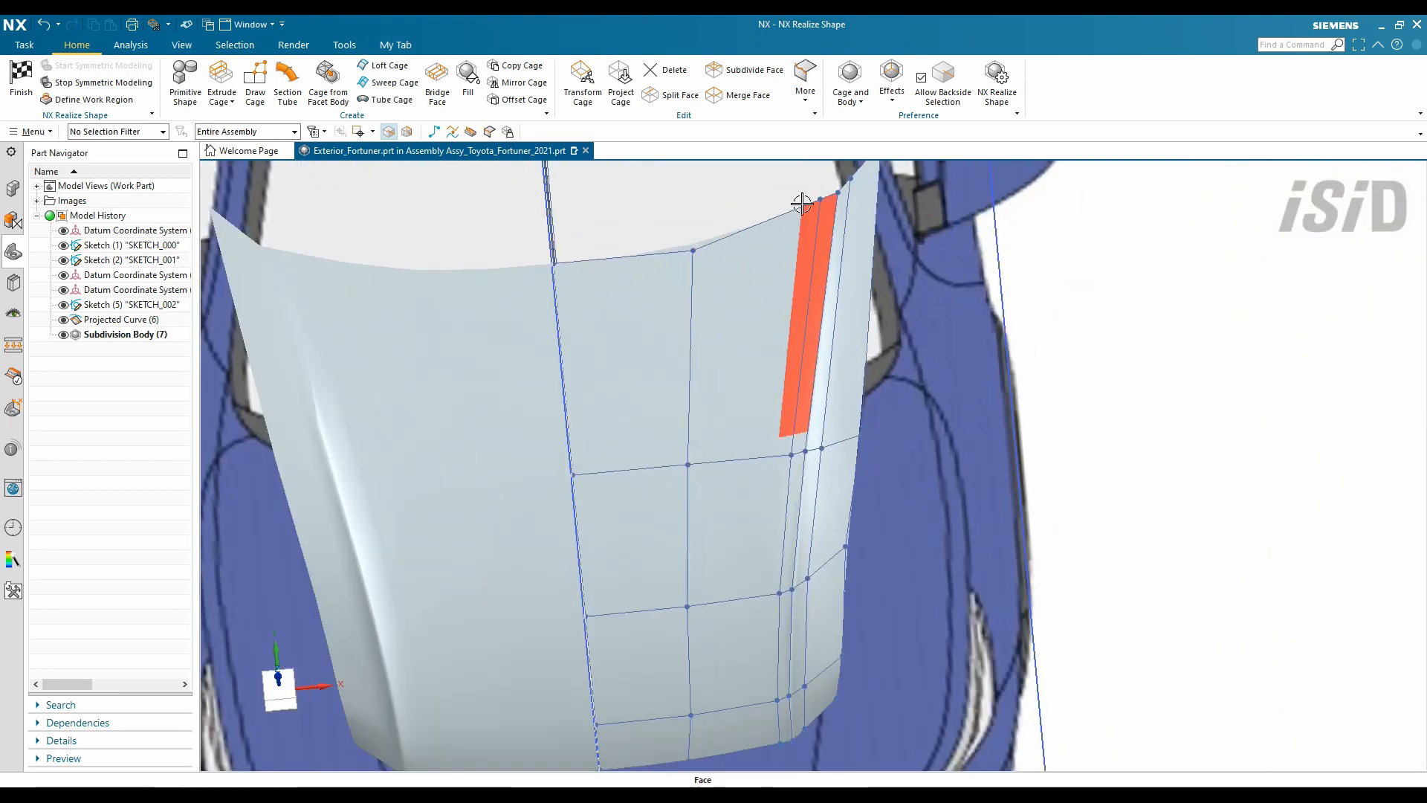
click(672, 94)
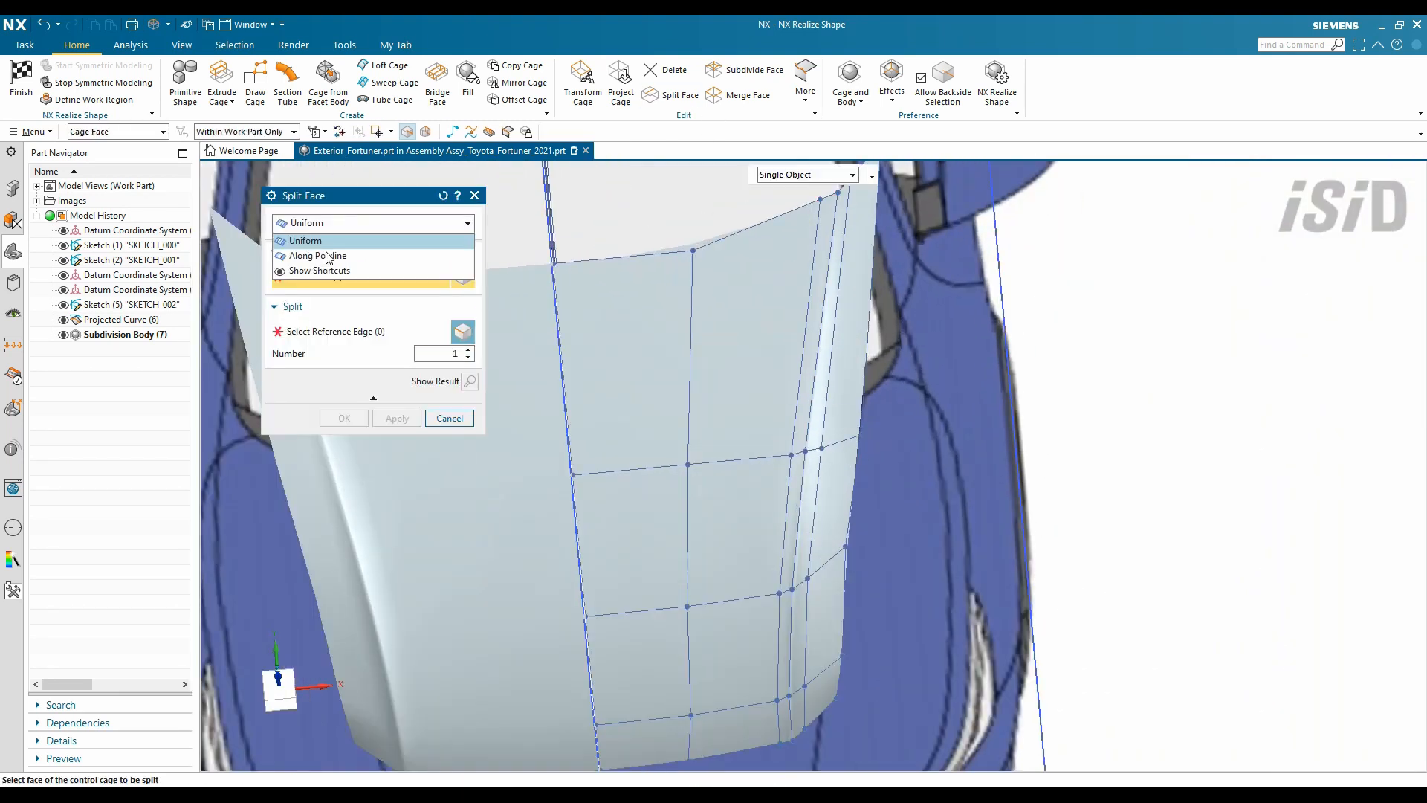
- Move the hood's lower corner point onto the blueprint outline
scroll(753, 463, up, 3)
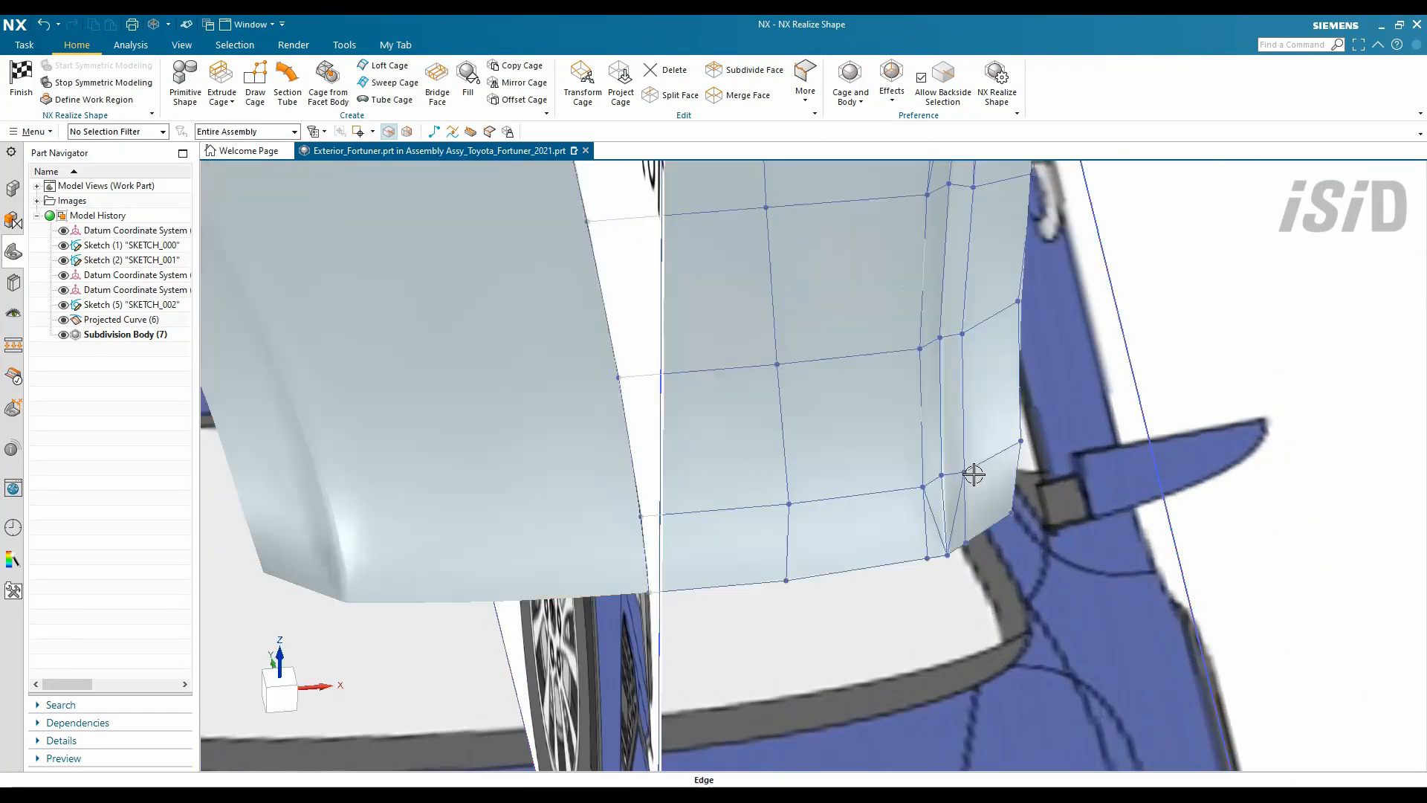
scroll(974, 474, up, 2)
double_click(960, 474)
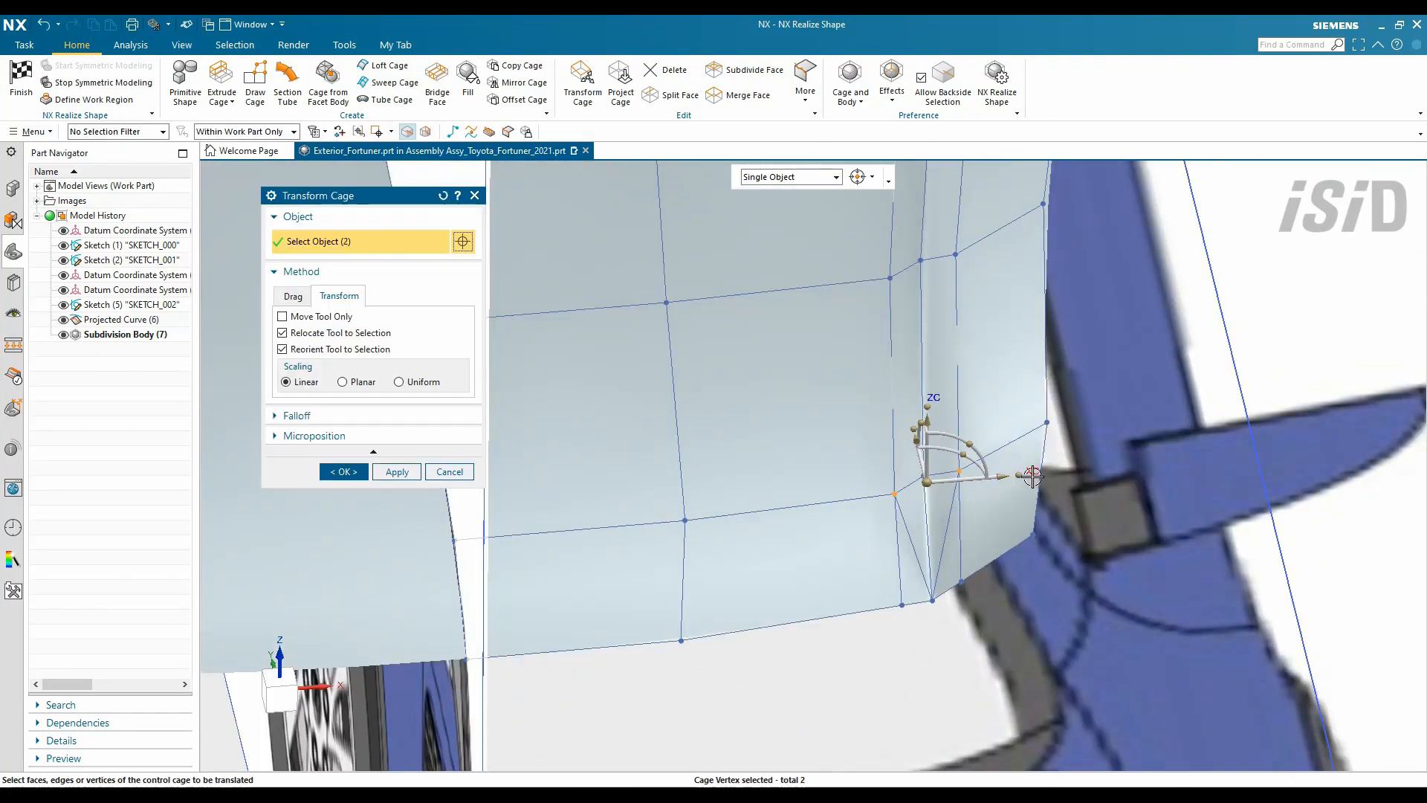
scroll(825, 704, down, 1)
scroll(890, 519, up, 2)
scroll(877, 541, down, 2)
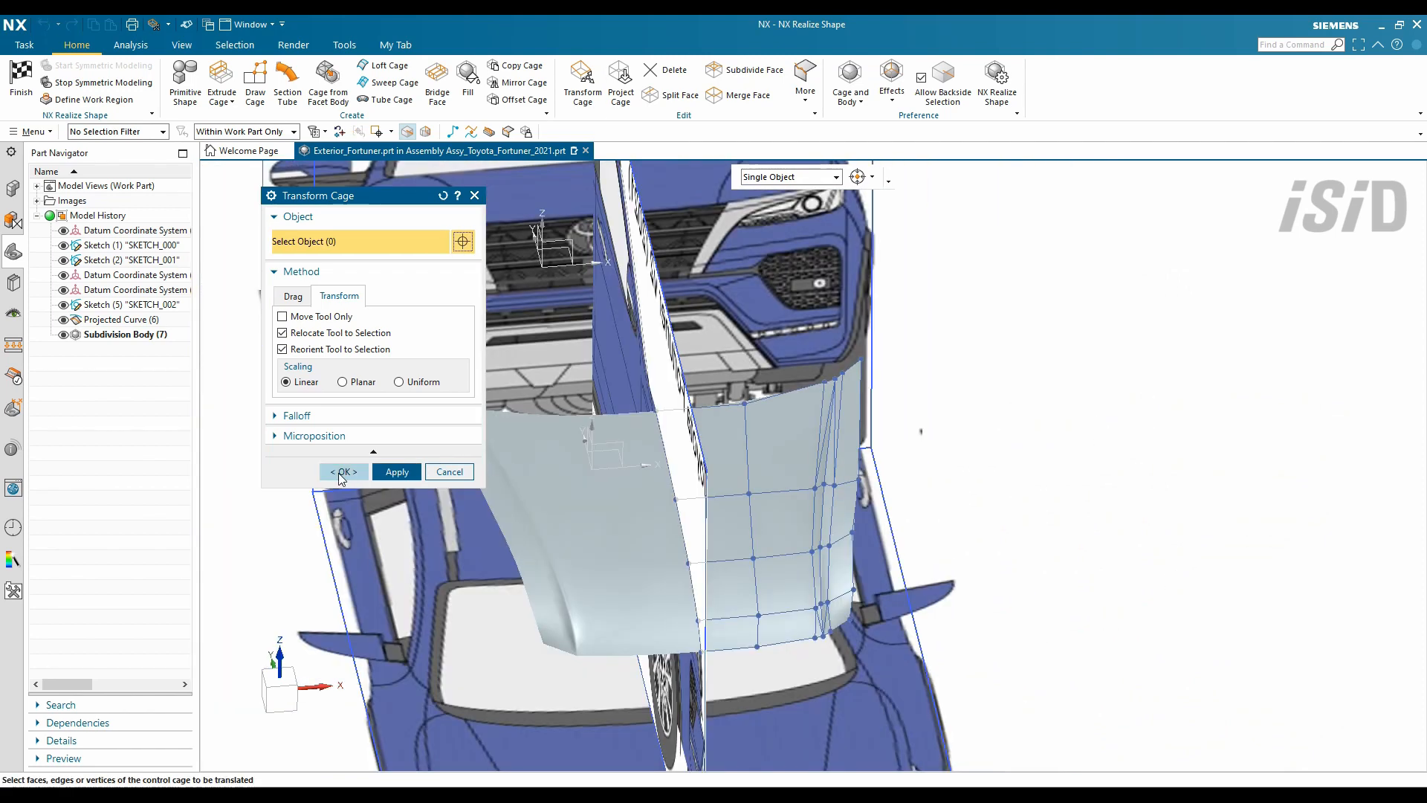
click(344, 471)
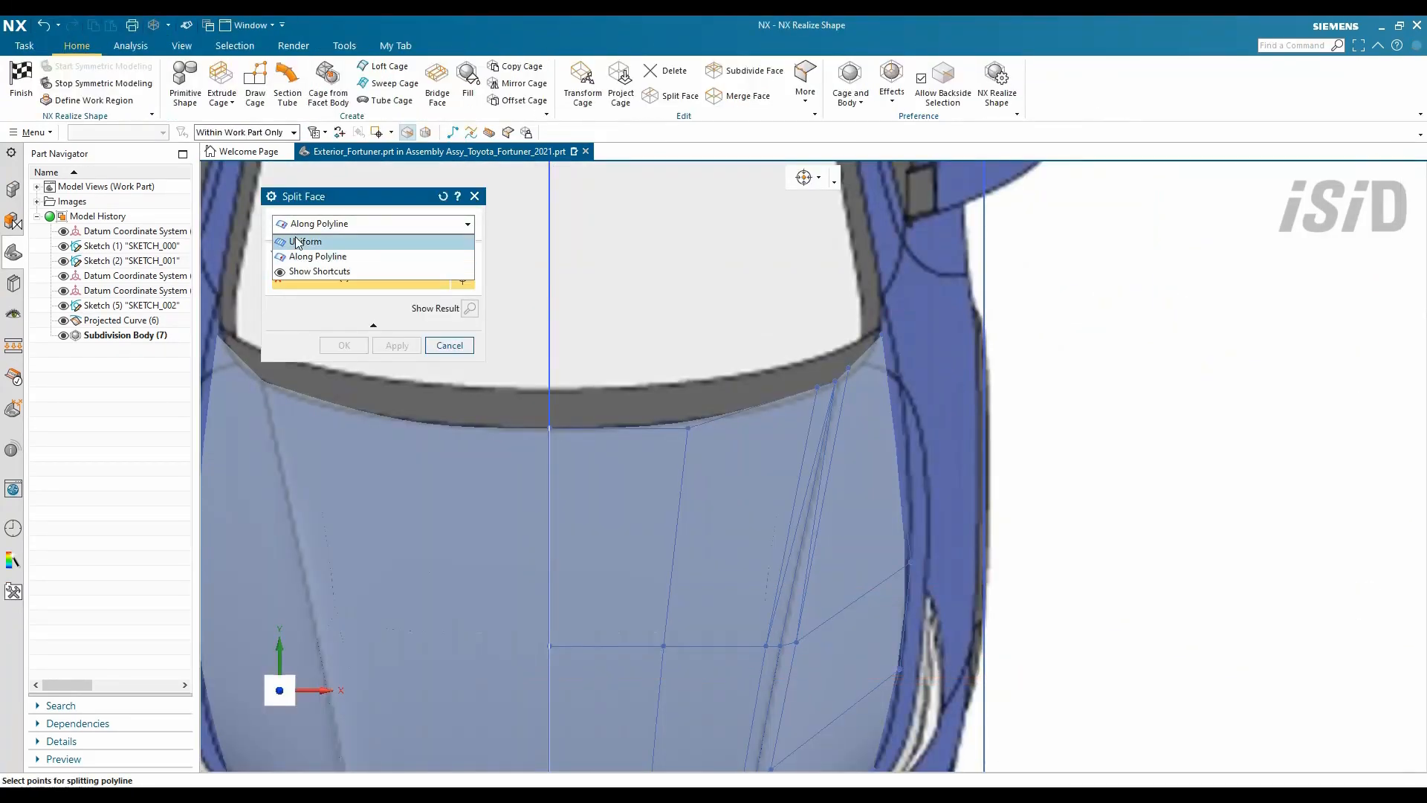
- Split the hood side face evenly
click(297, 243)
drag(510, 303, 988, 660)
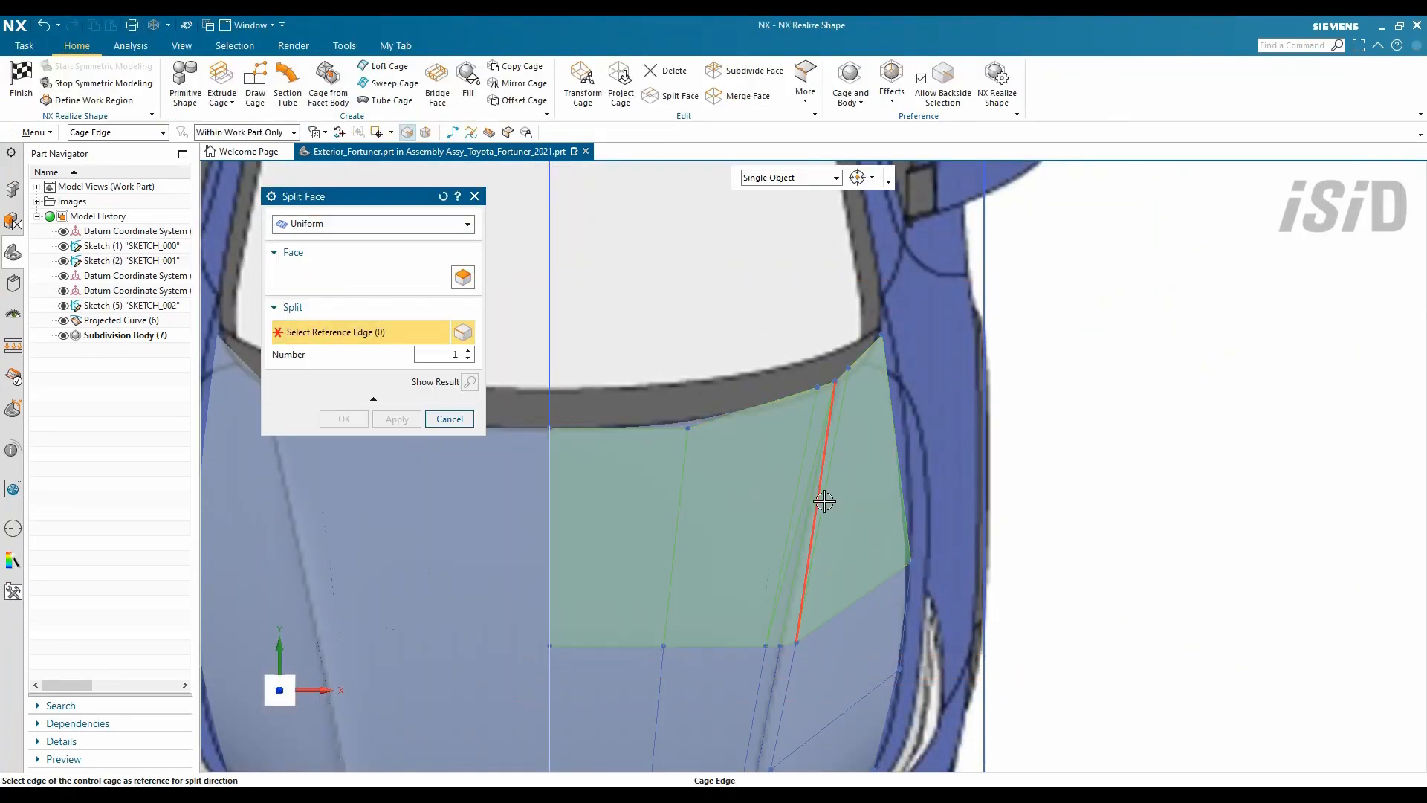
middle_click(582, 400)
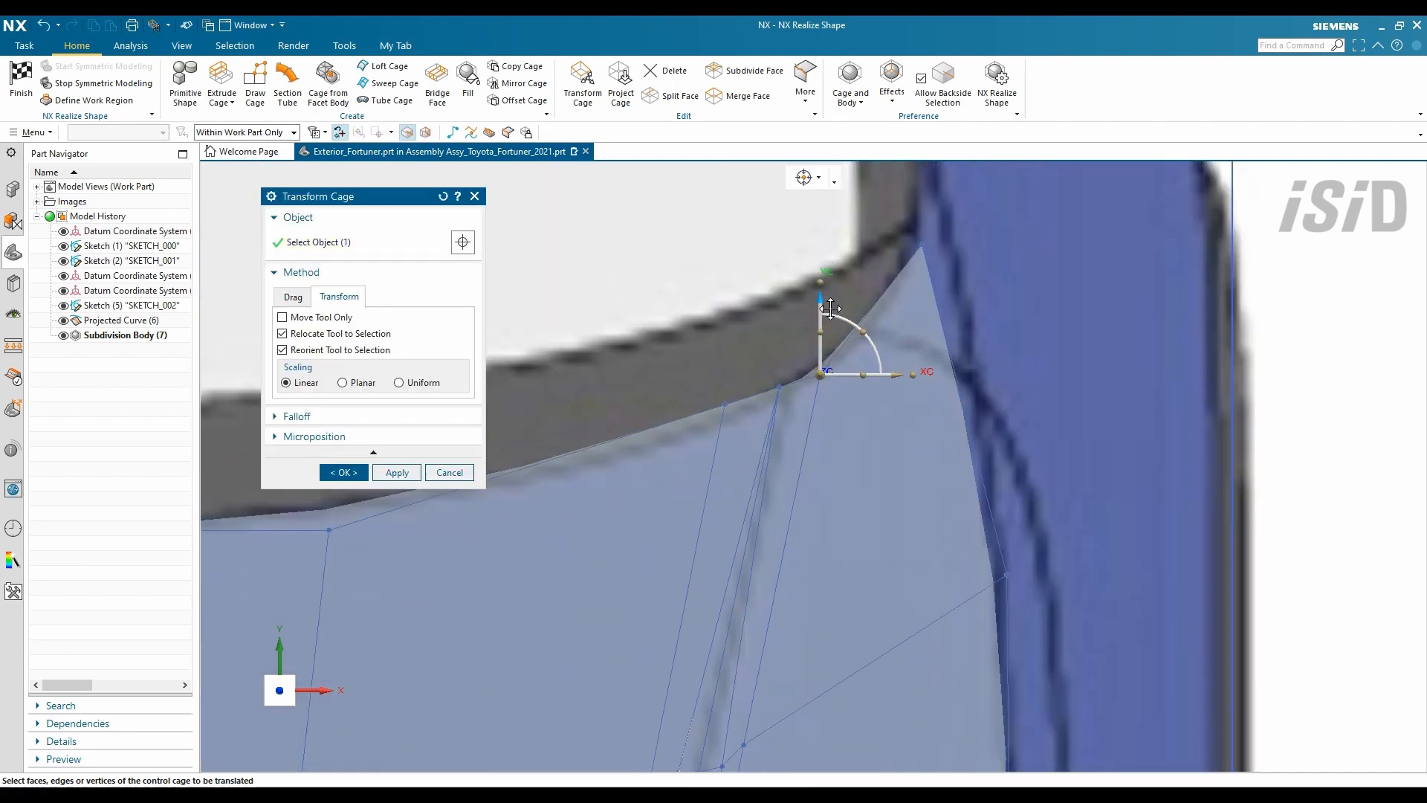
- Move the hood's top corner point up to the windshield line and fine-tune it
drag(732, 342, 731, 361)
scroll(892, 402, down, 5)
scroll(929, 368, up, 3)
click(872, 330)
drag(953, 330, 970, 331)
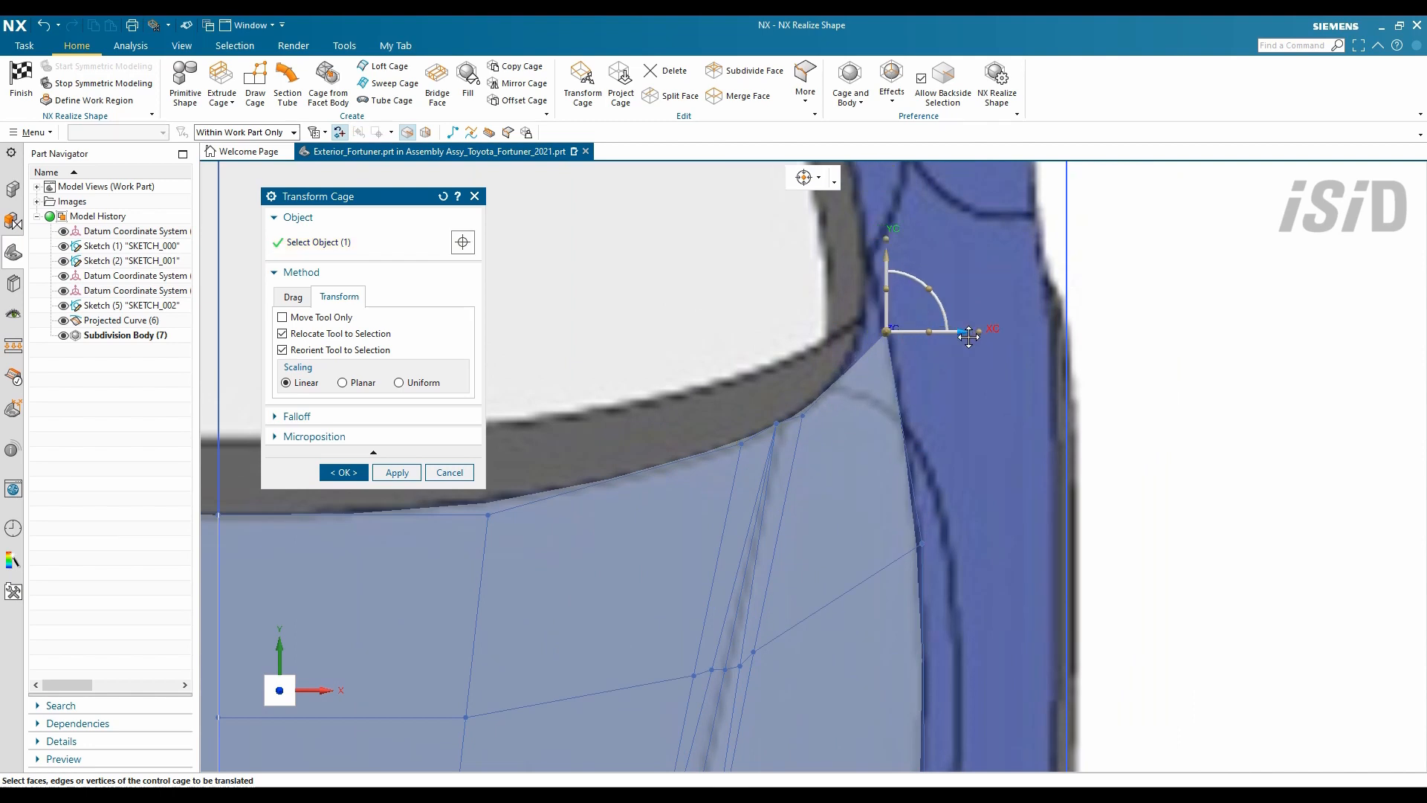
scroll(900, 335, down, 3)
shift+middle_drag(978, 549, 948, 383)
scroll(948, 383, down, 3)
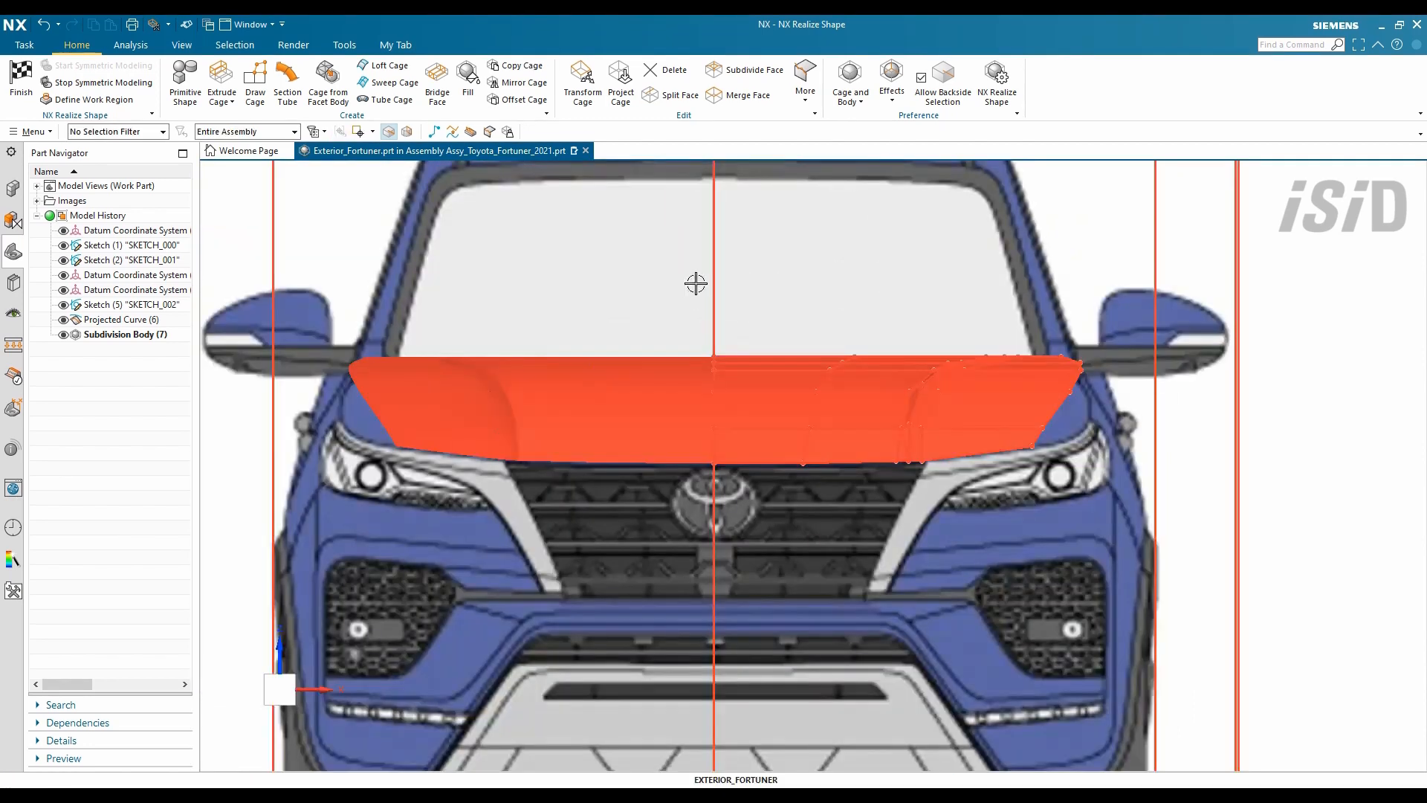
scroll(784, 283, up, 5)
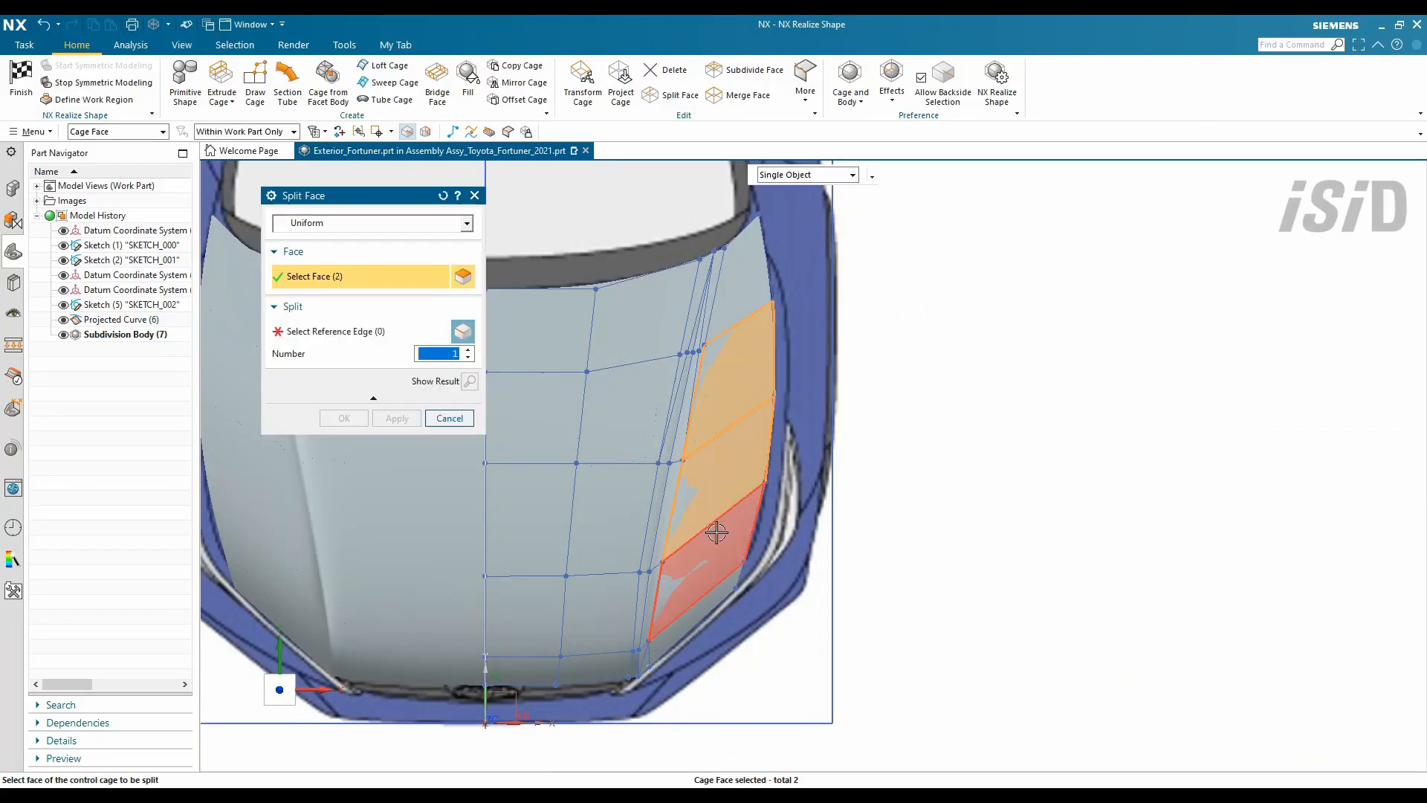
- Split the four lower hood faces along a polyline
click(716, 533)
click(397, 418)
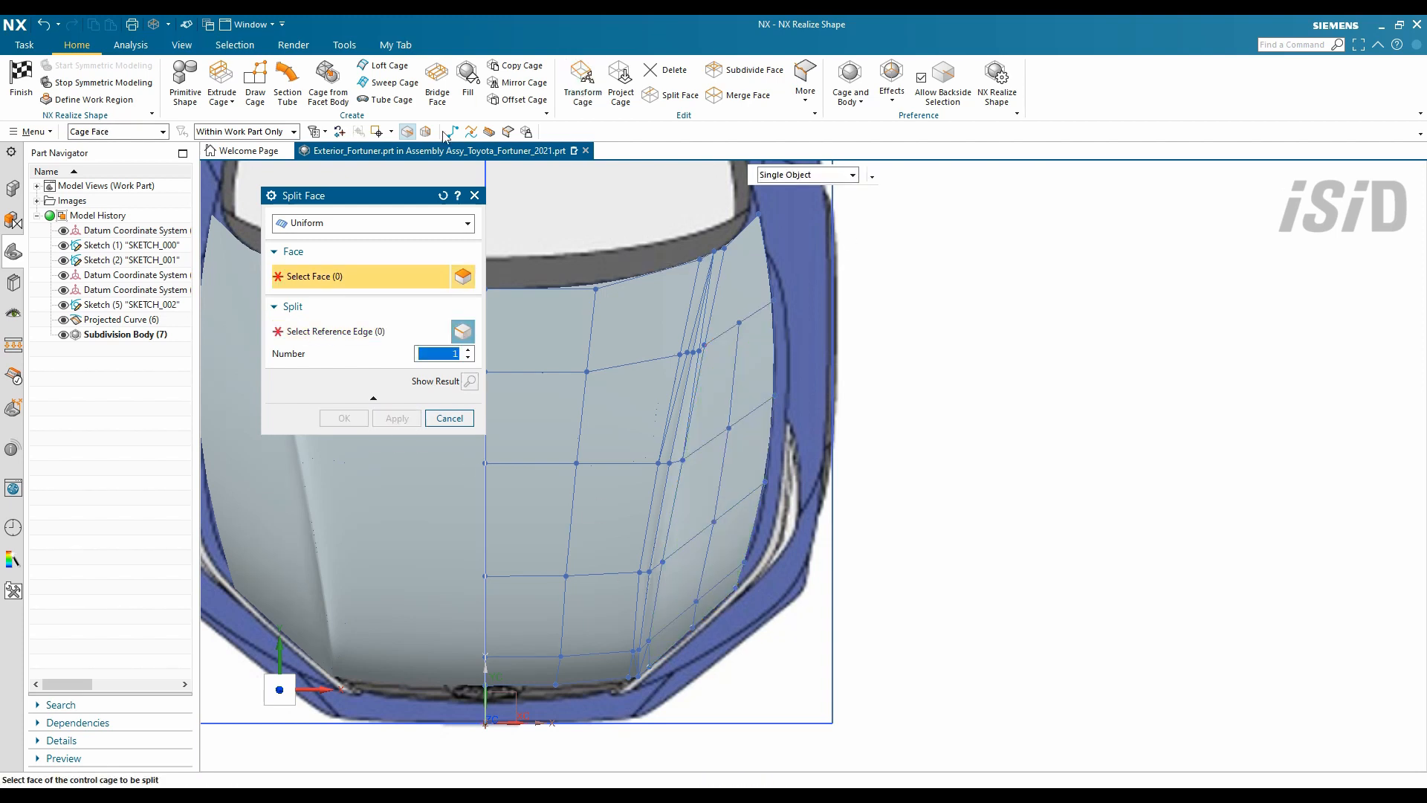
click(318, 255)
click(739, 323)
click(343, 344)
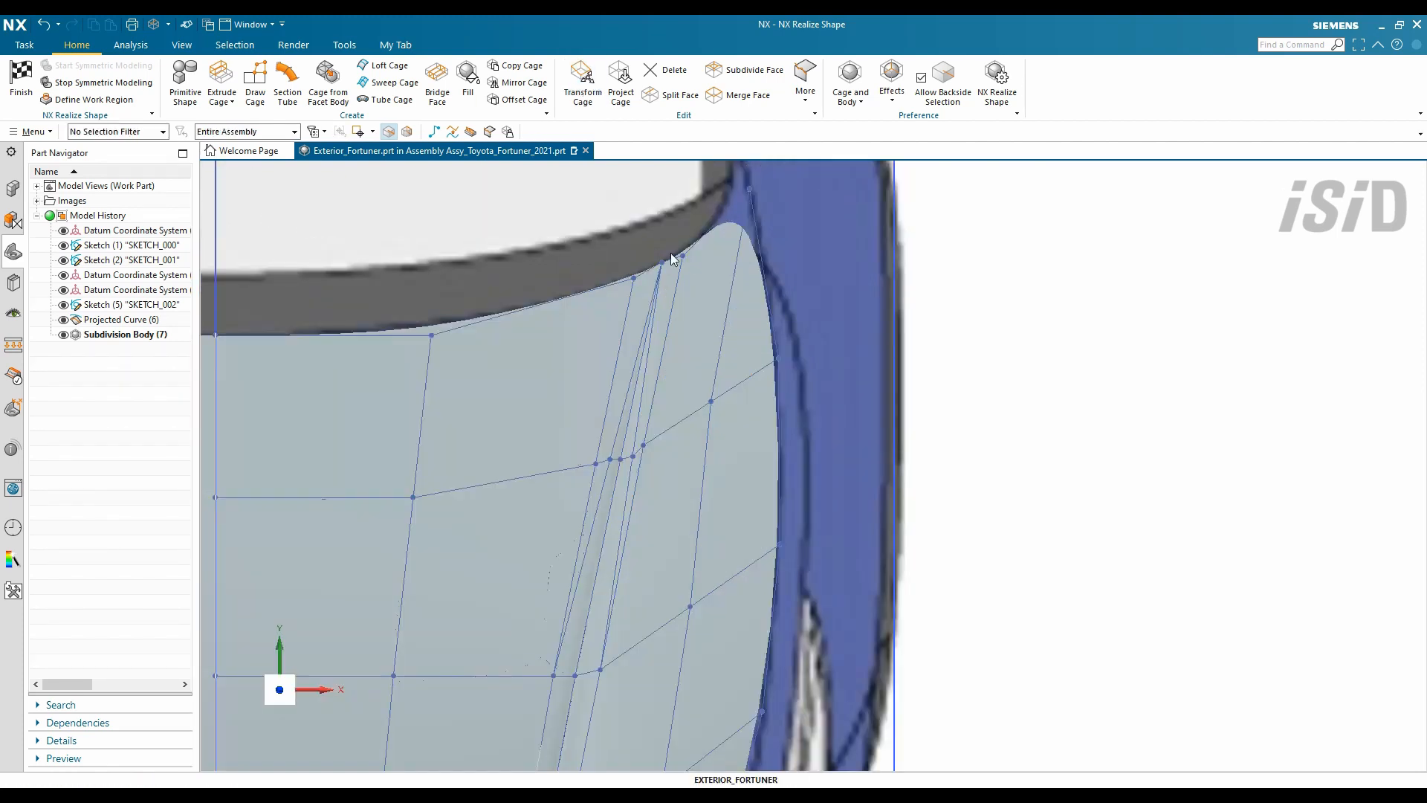
- Lower the hood's outer front corner vertex to follow the line above the headlight
click(583, 86)
middle_drag(670, 446, 425, 416)
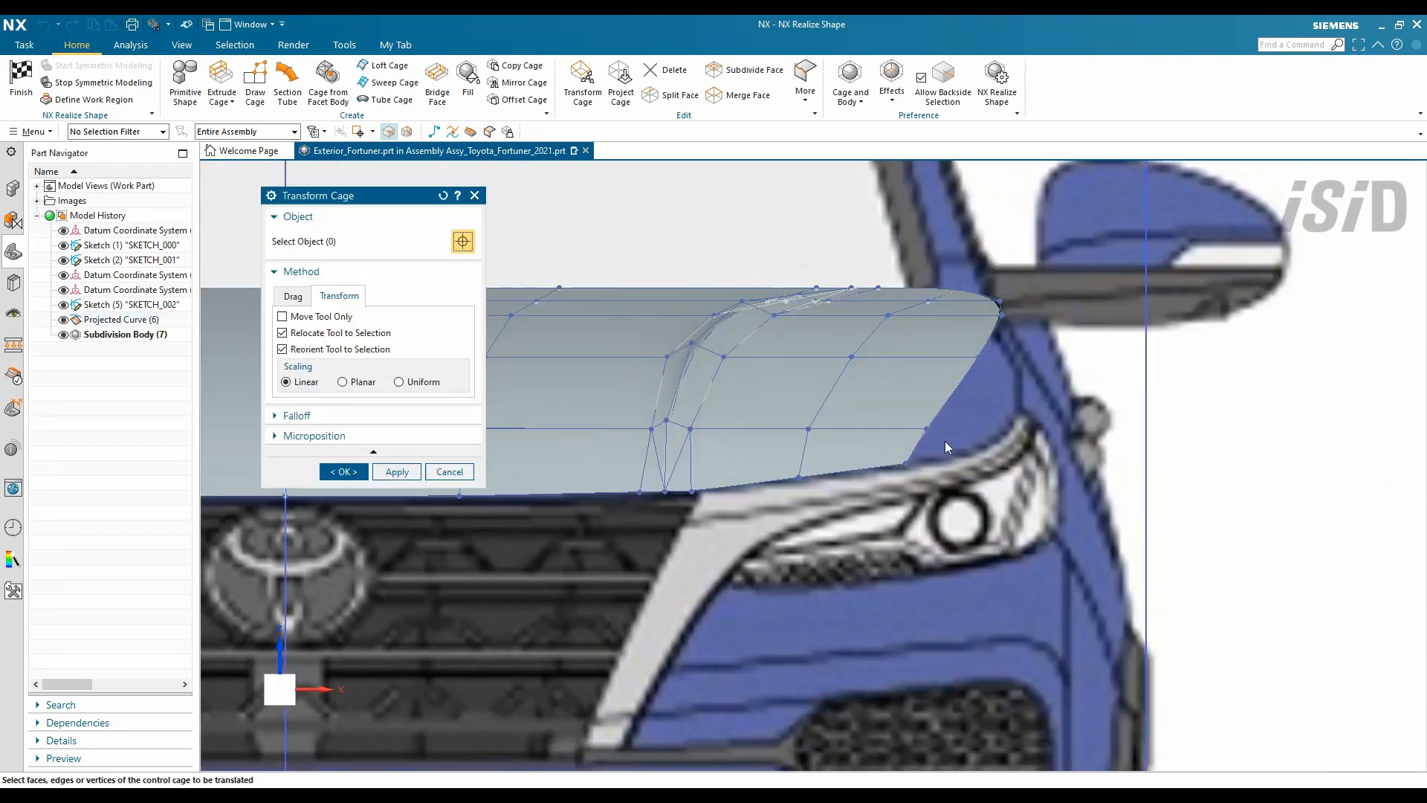
click(979, 356)
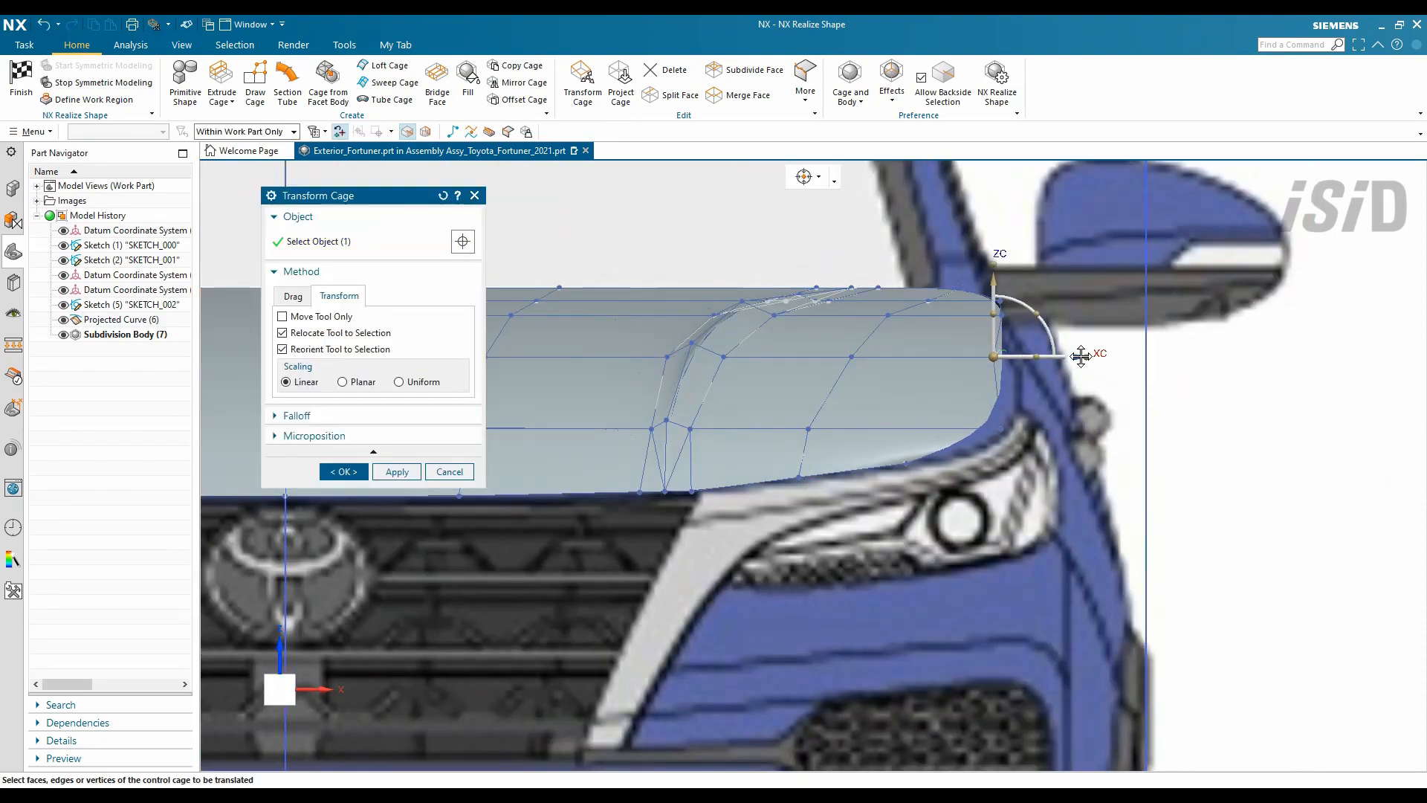
scroll(1016, 308, up, 3)
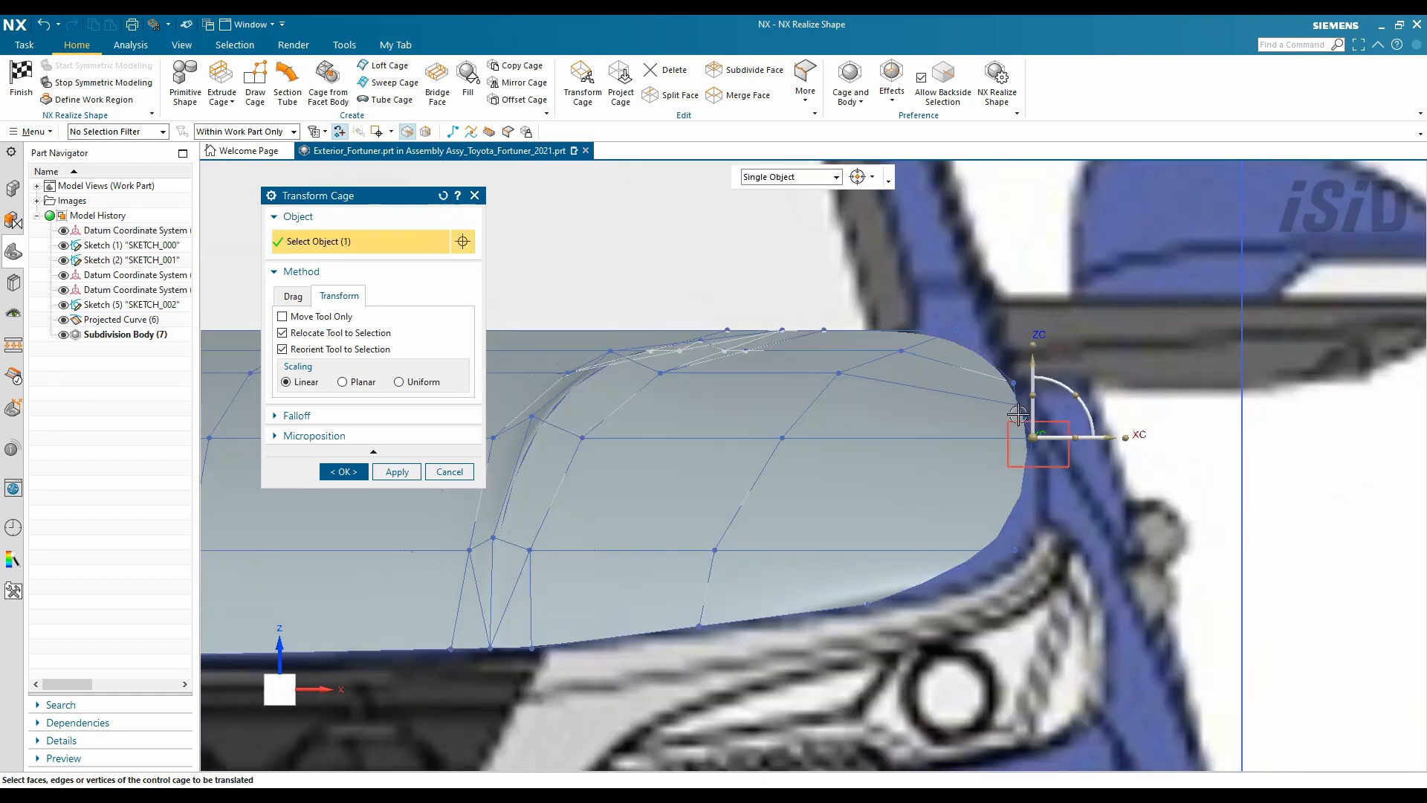
drag(1015, 484, 1013, 500)
middle_click(835, 510)
scroll(835, 510, down, 3)
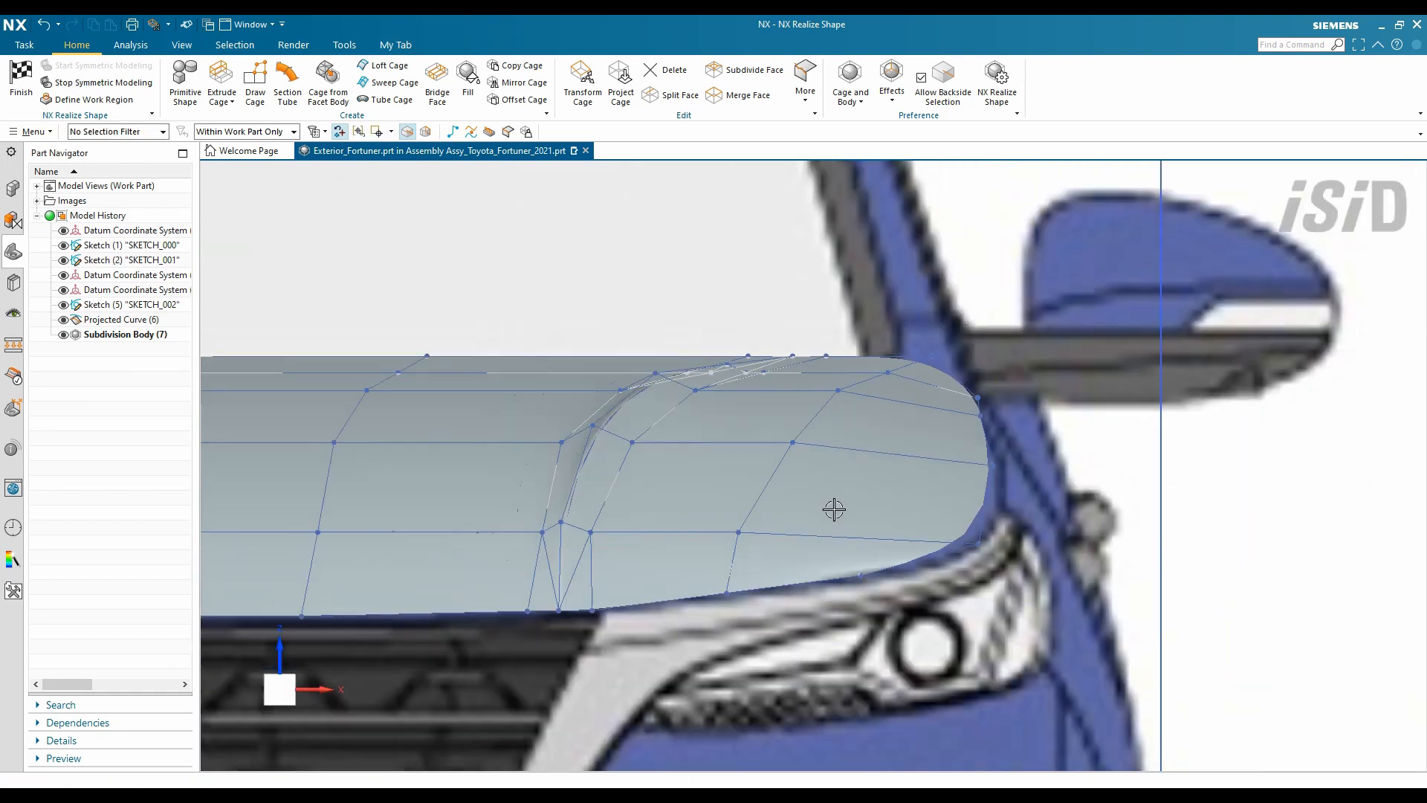
scroll(808, 461, up, 2)
scroll(922, 446, down, 6)
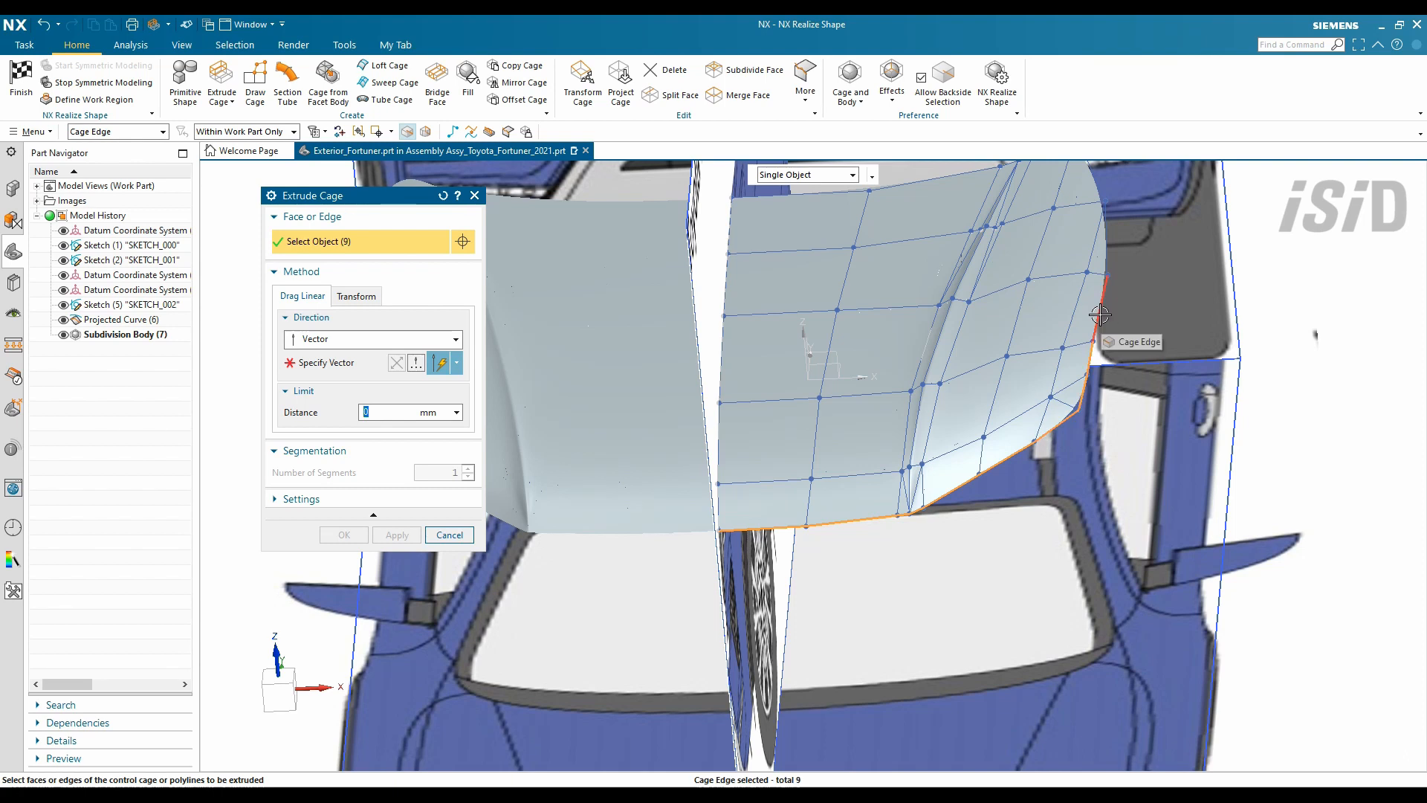
- Extrude the twelve hood boundary edges 5 mm and inspect the smooth bonnet in Modeling
shift+middle_drag(1100, 315, 869, 437)
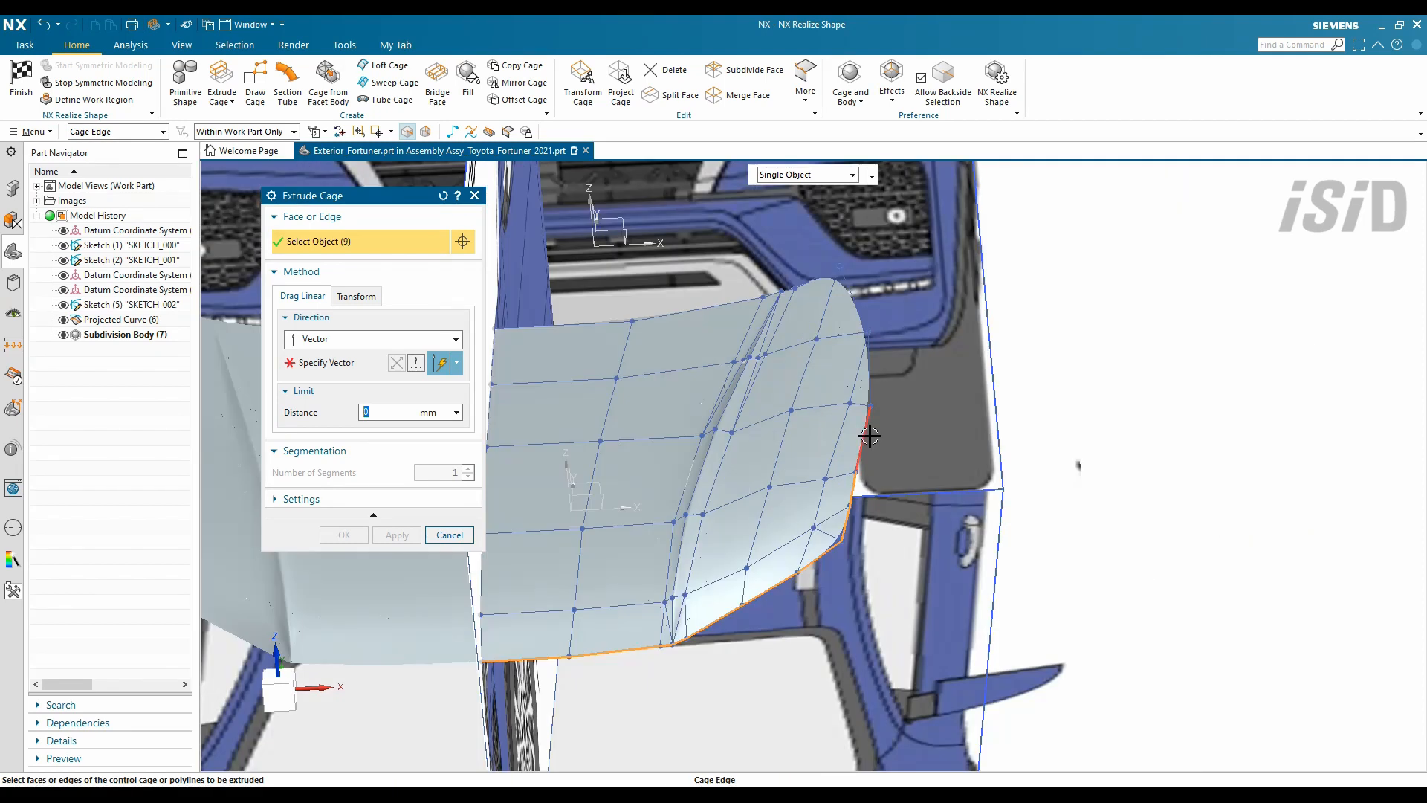
middle_click(838, 350)
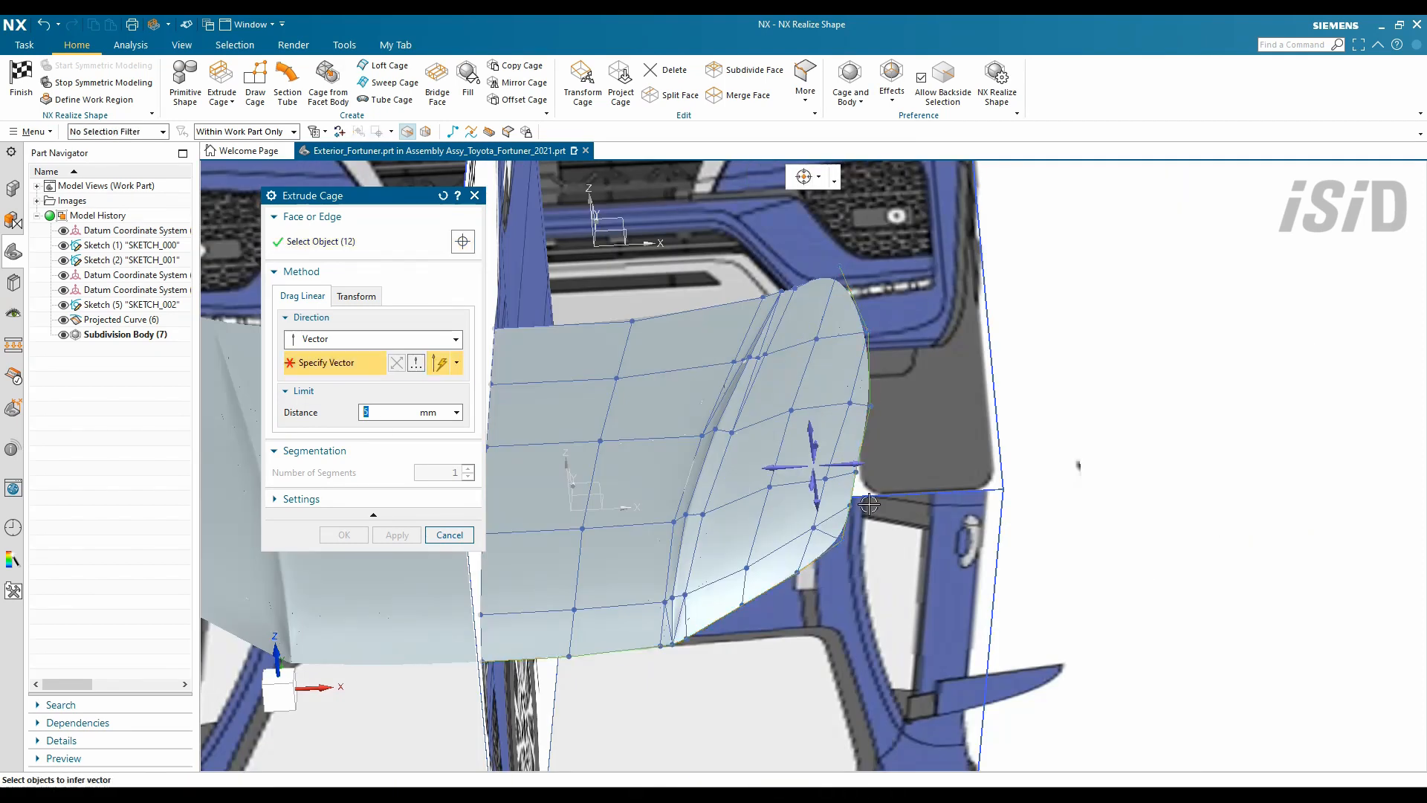
middle_drag(534, 614, 737, 500)
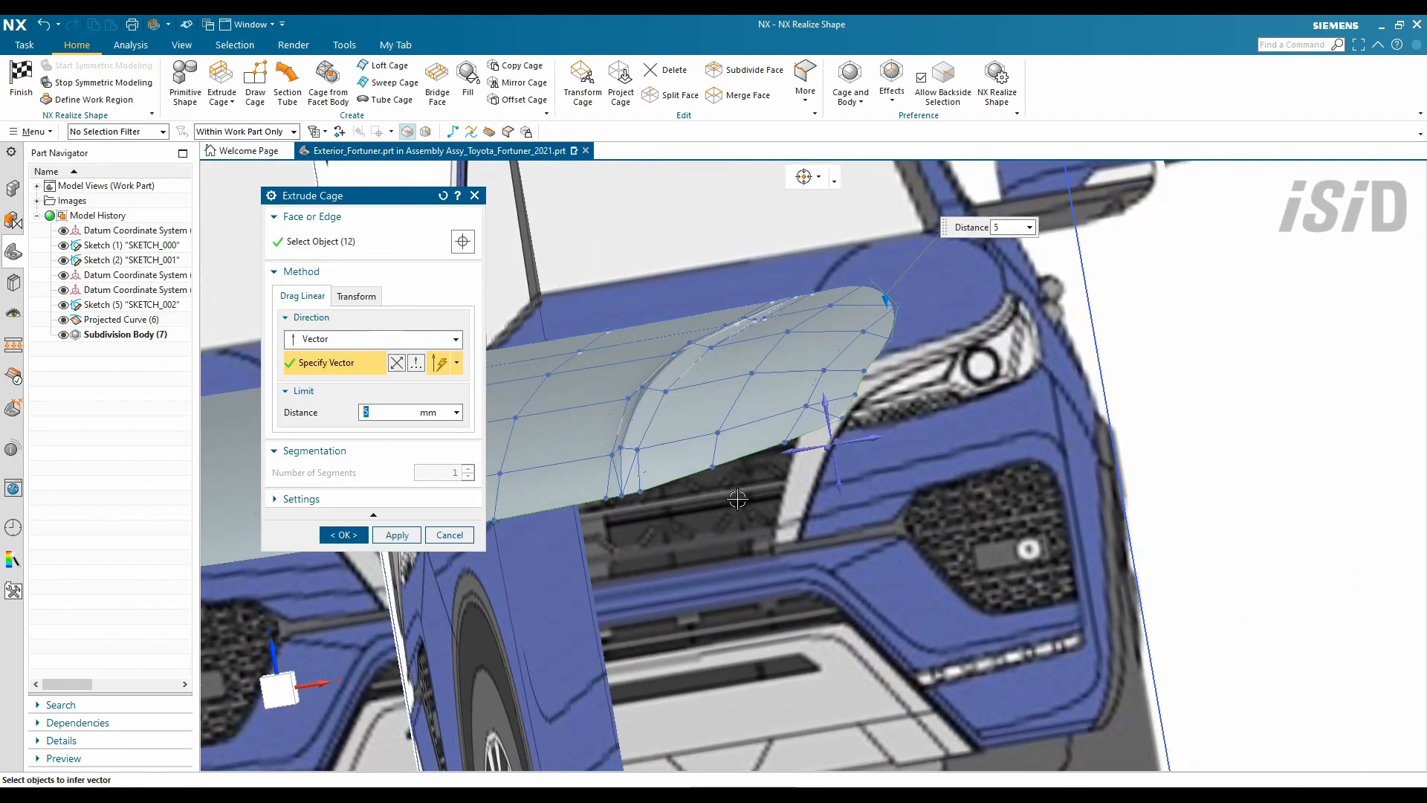
click(364, 411)
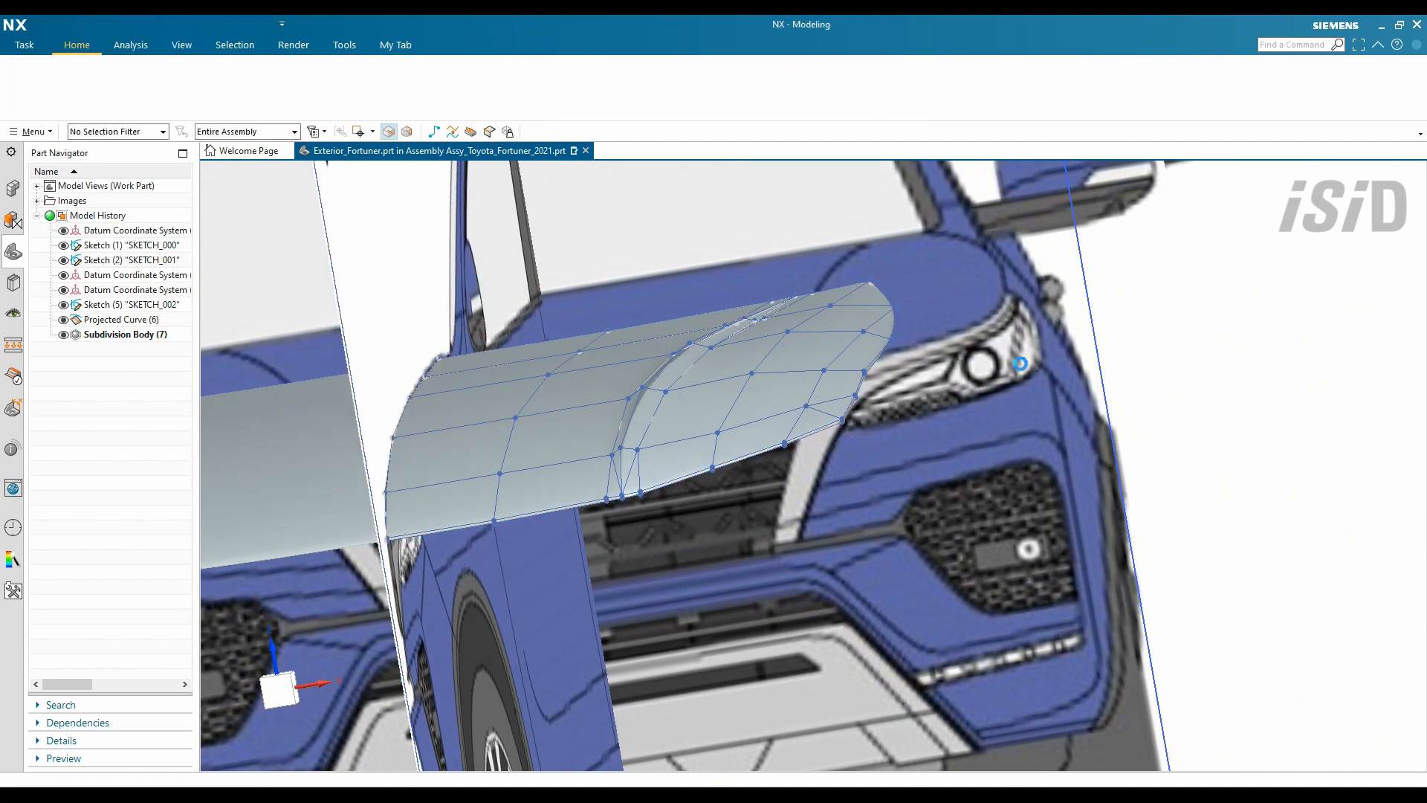
middle_drag(981, 416, 742, 395)
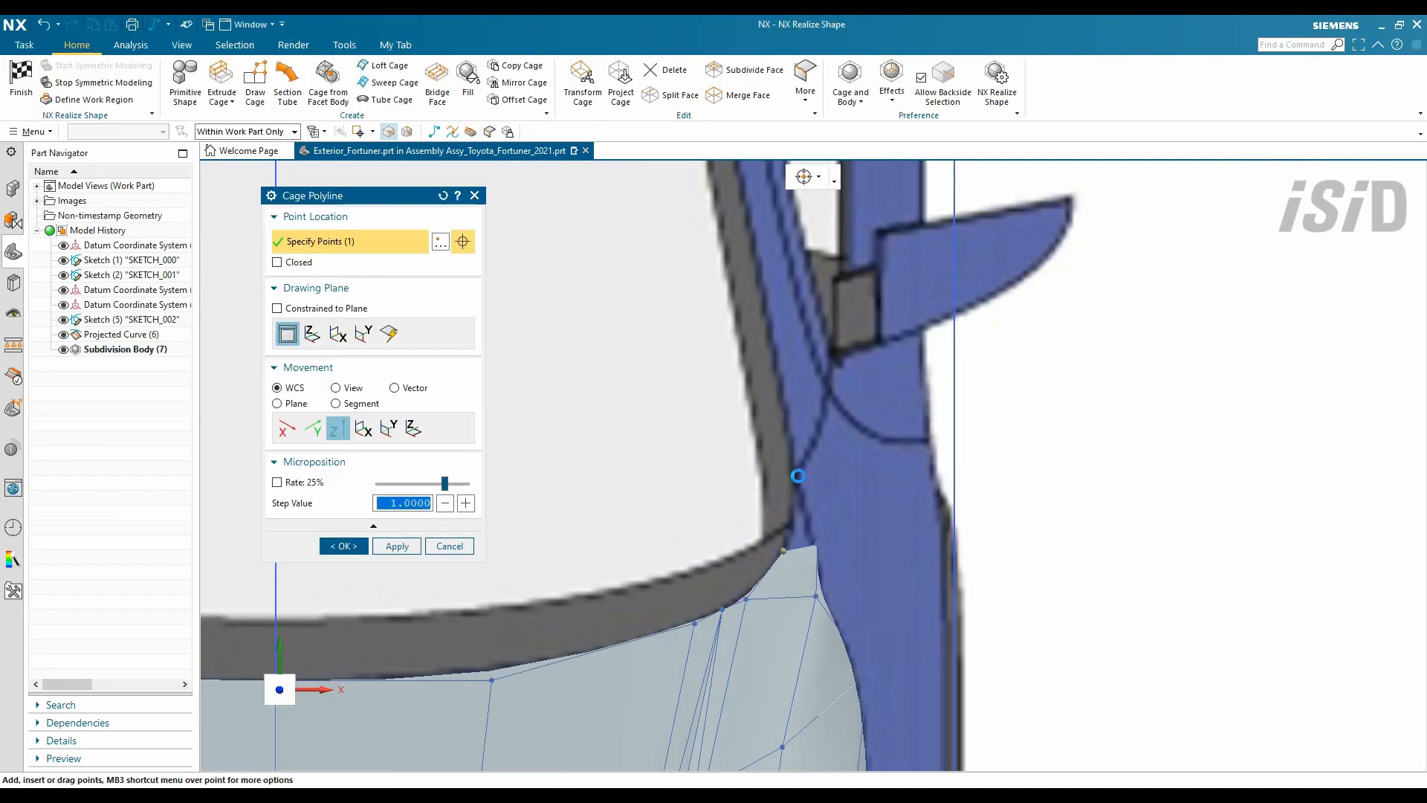
- Draw a four-point cage polyline up the A-pillar from the hood corner toward the roof
scroll(780, 465, up, 2)
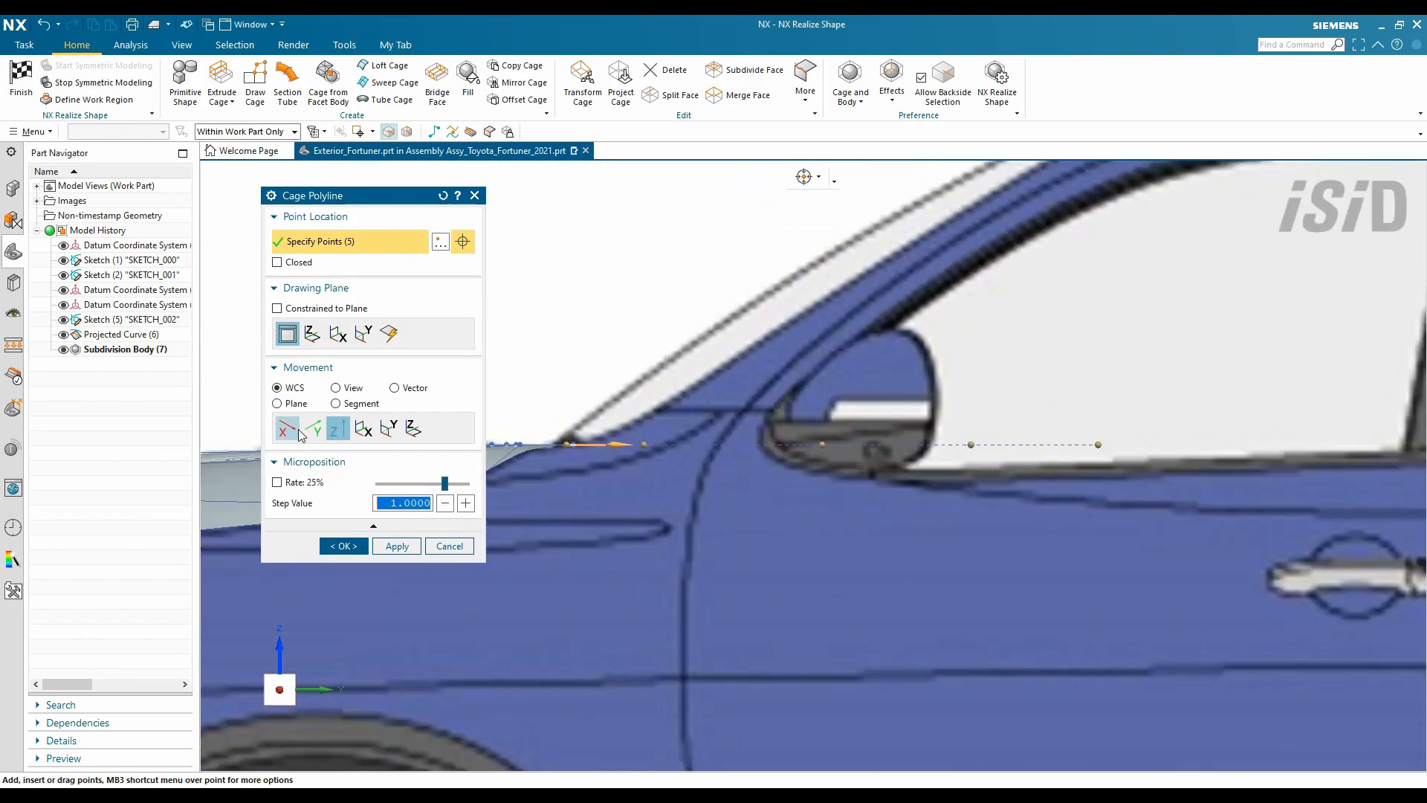
scroll(648, 421, down, 2)
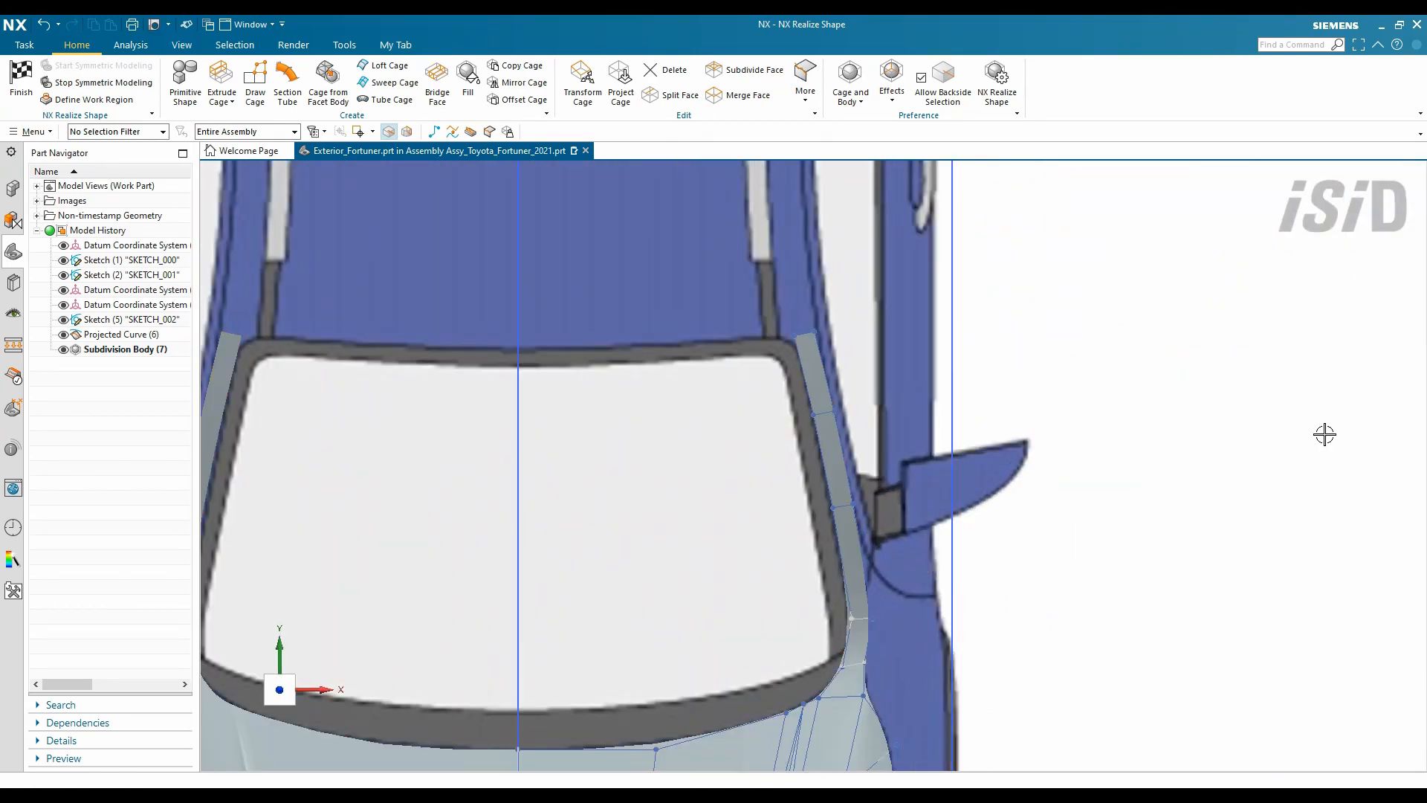
scroll(1325, 435, up, 2)
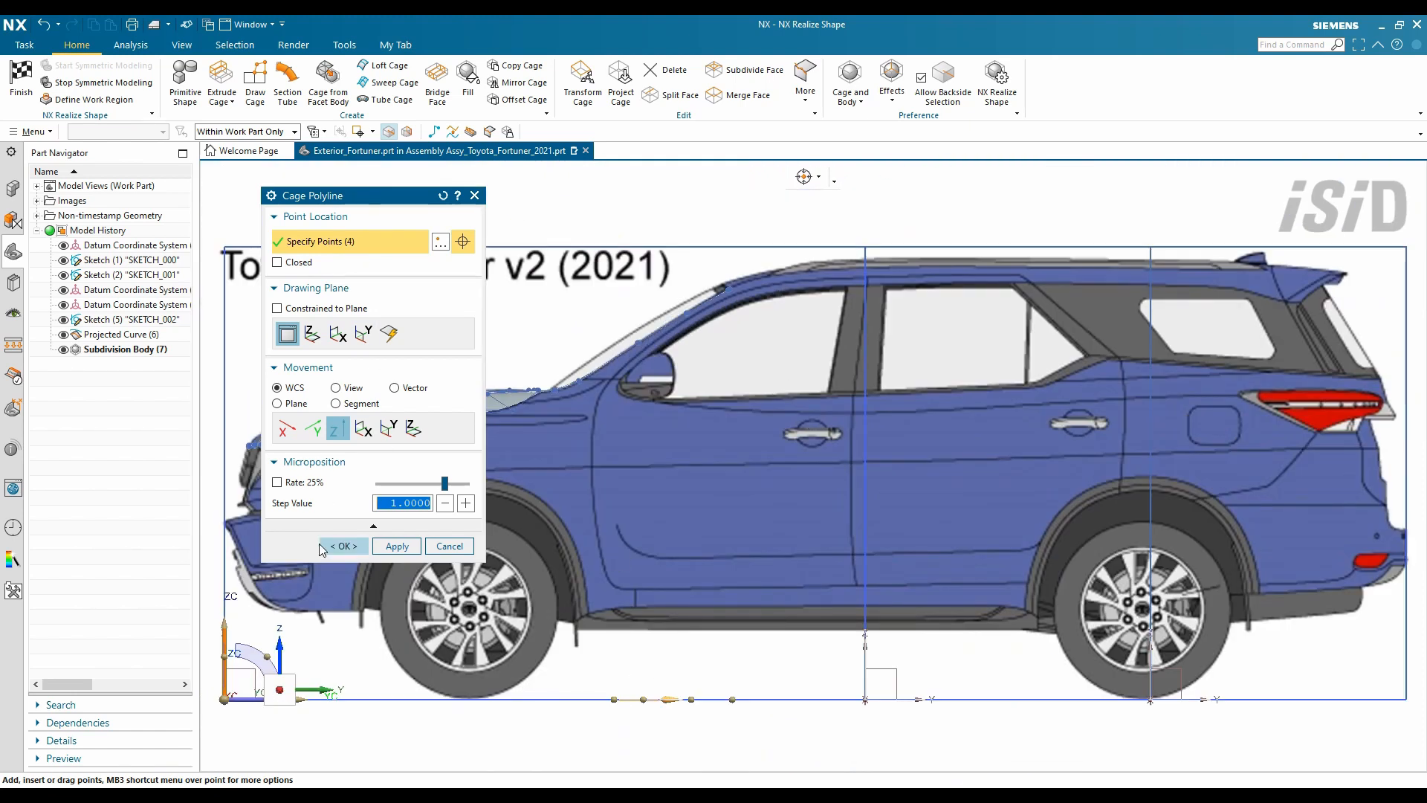
click(343, 547)
click(583, 81)
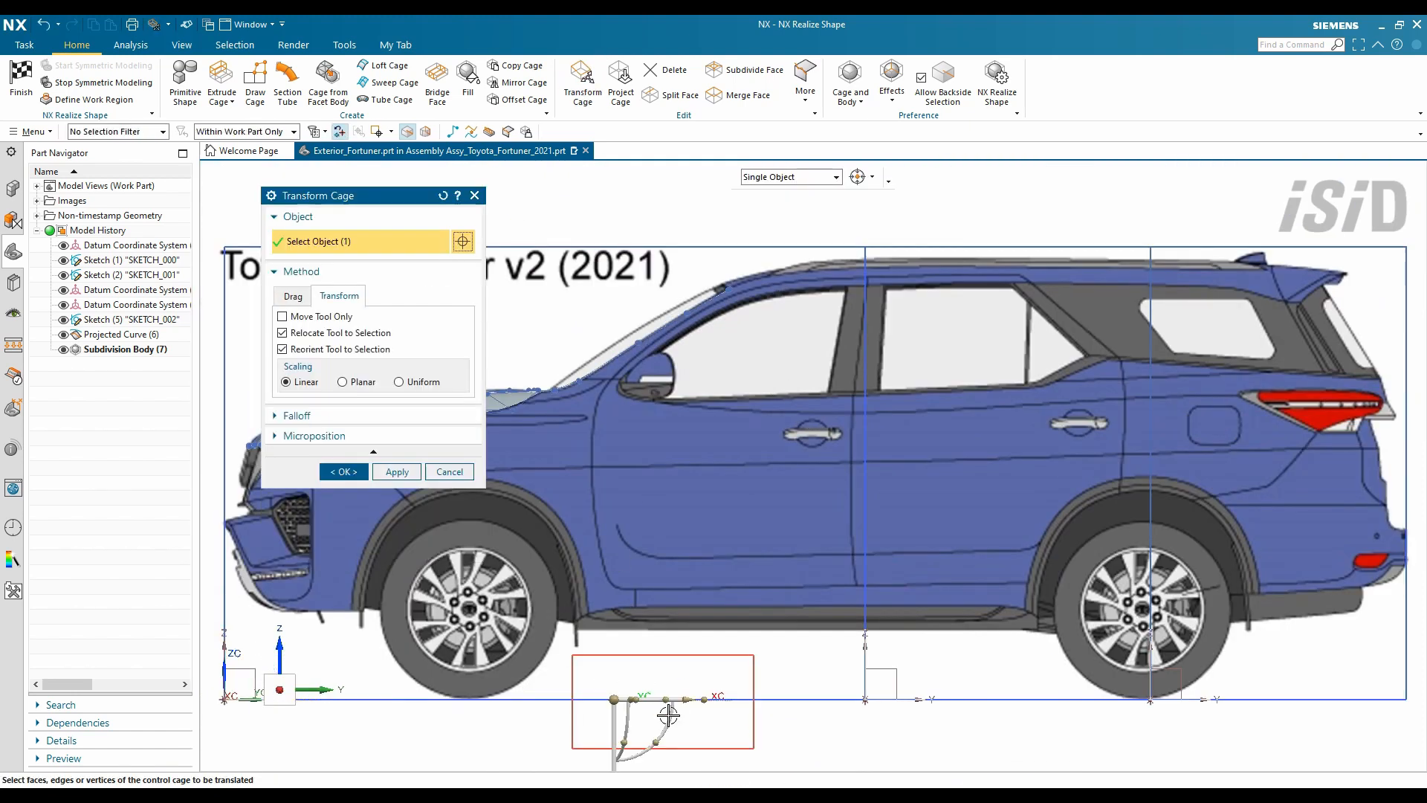
scroll(669, 713, up, 5)
scroll(672, 520, down, 2)
scroll(677, 548, up, 2)
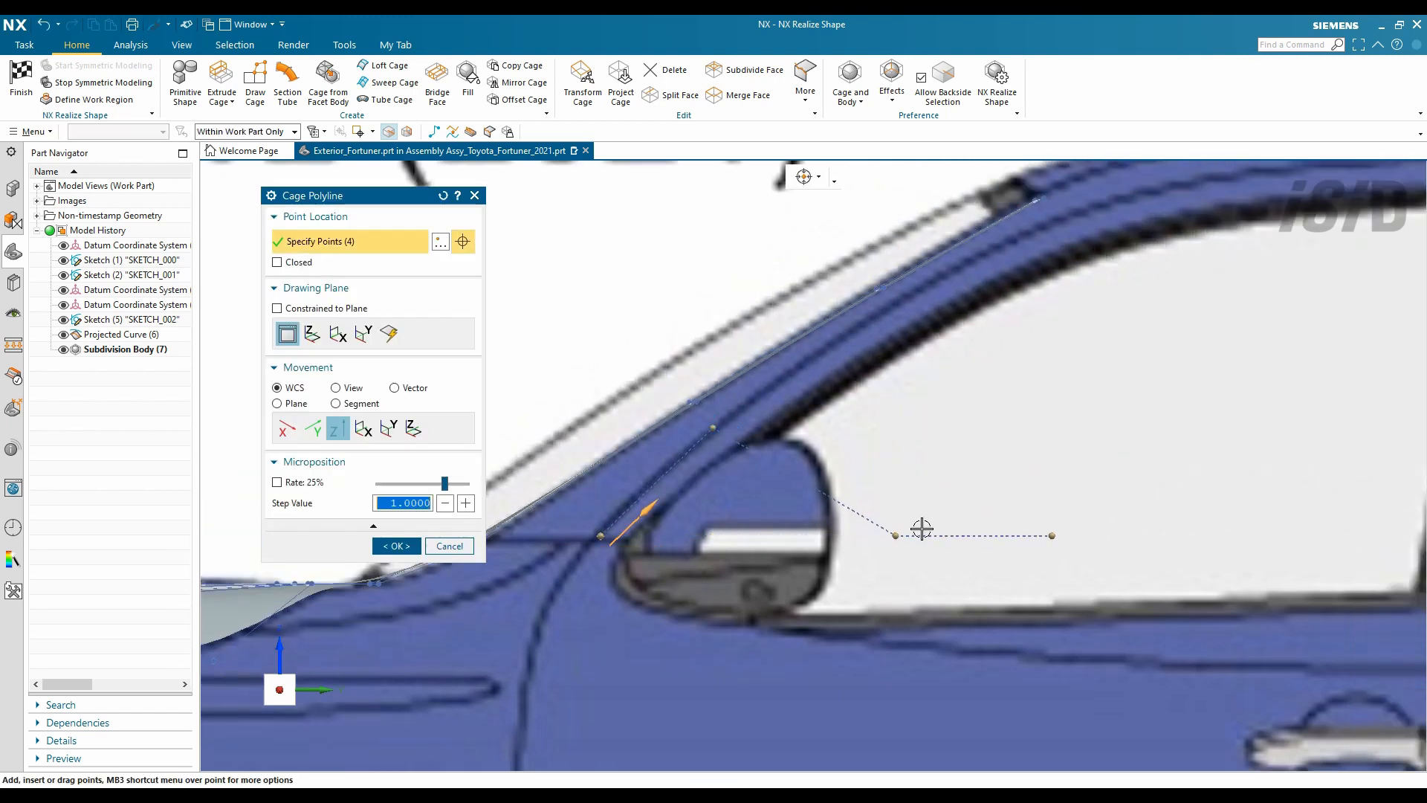
- Loft the A-pillar polyline into a cage strip
click(396, 545)
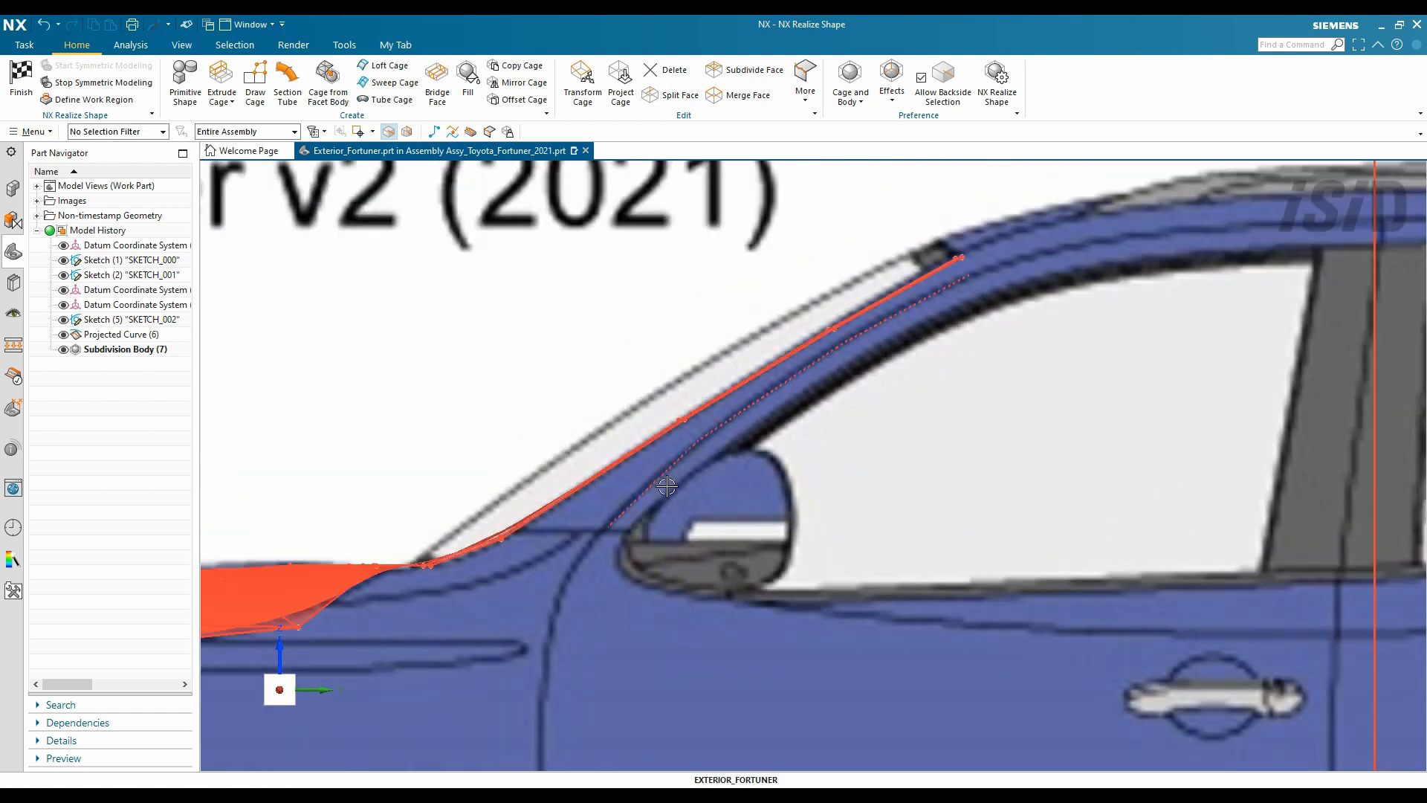
scroll(777, 293, up, 3)
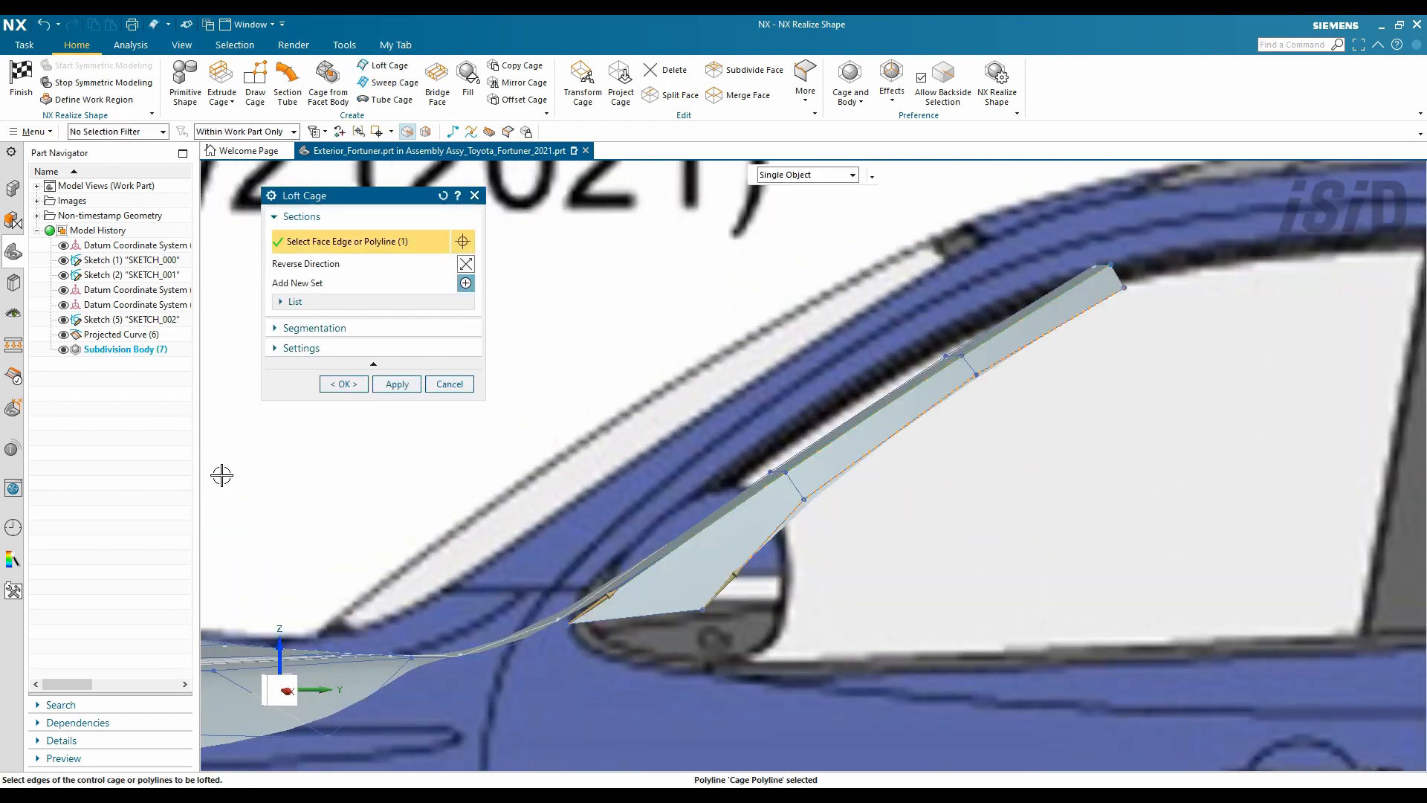
middle_click(220, 475)
key(ctrl+alt+f)
key(ctrl+alt+t)
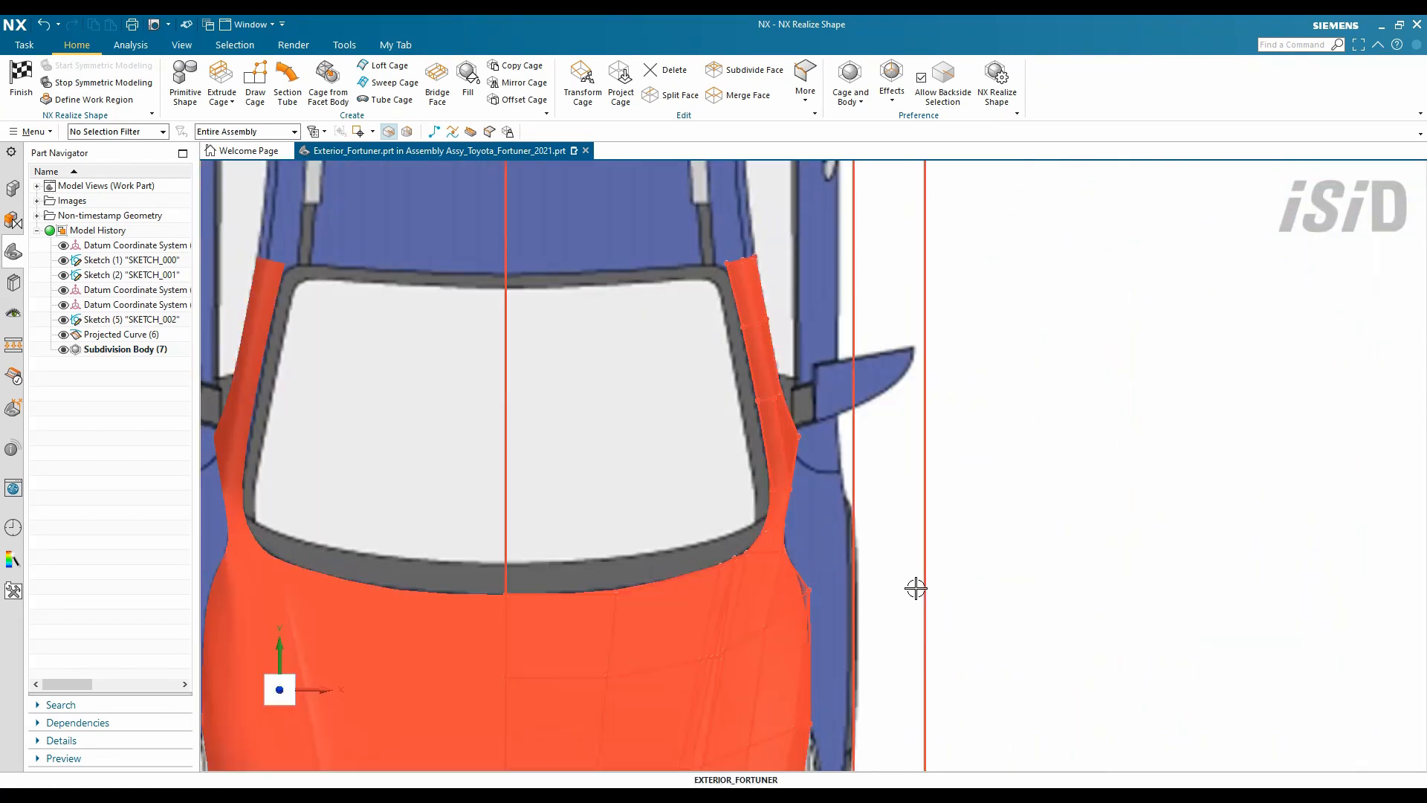
scroll(959, 579, up, 5)
- Sweep a cage strip using the pillar edge as the section
click(391, 82)
click(681, 598)
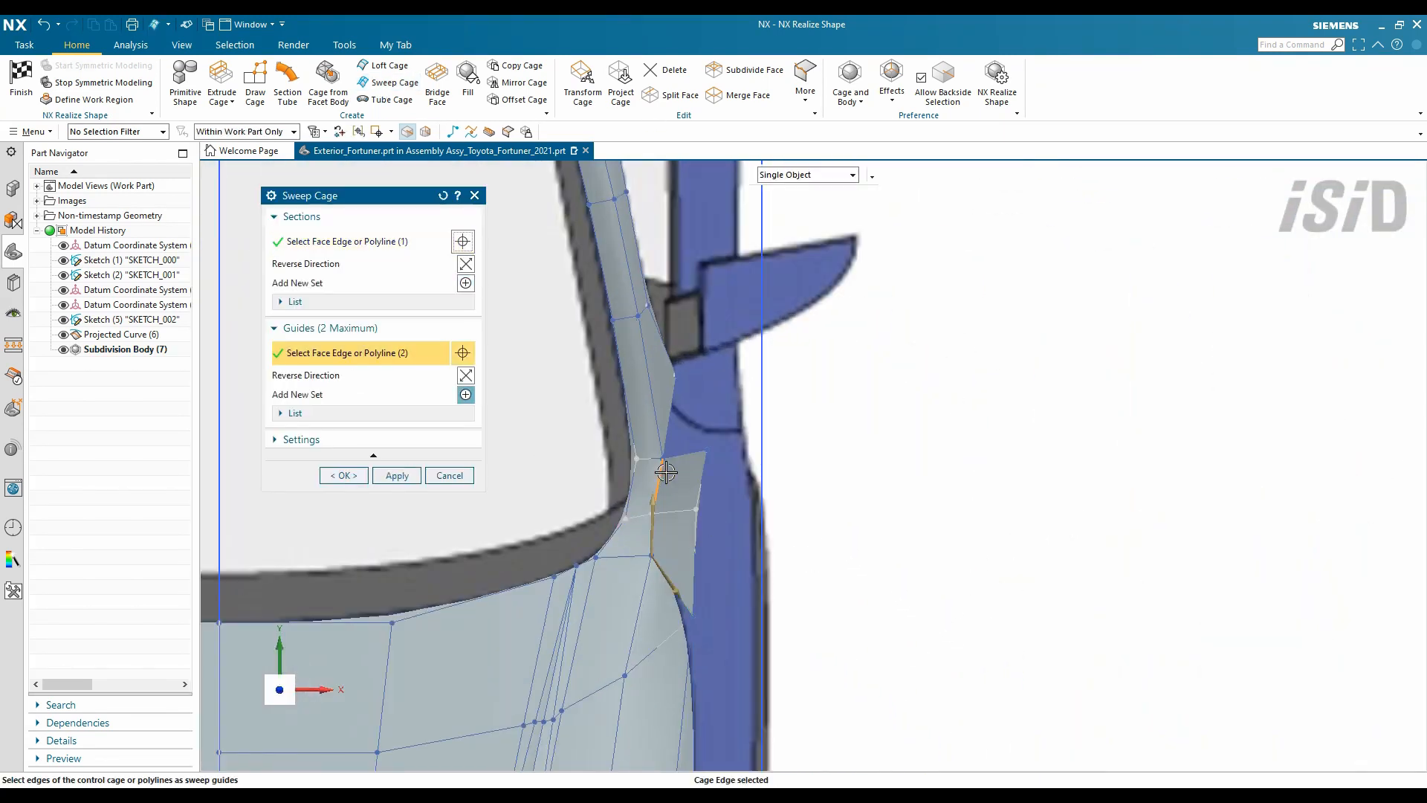
key(ctrl+alt+f)
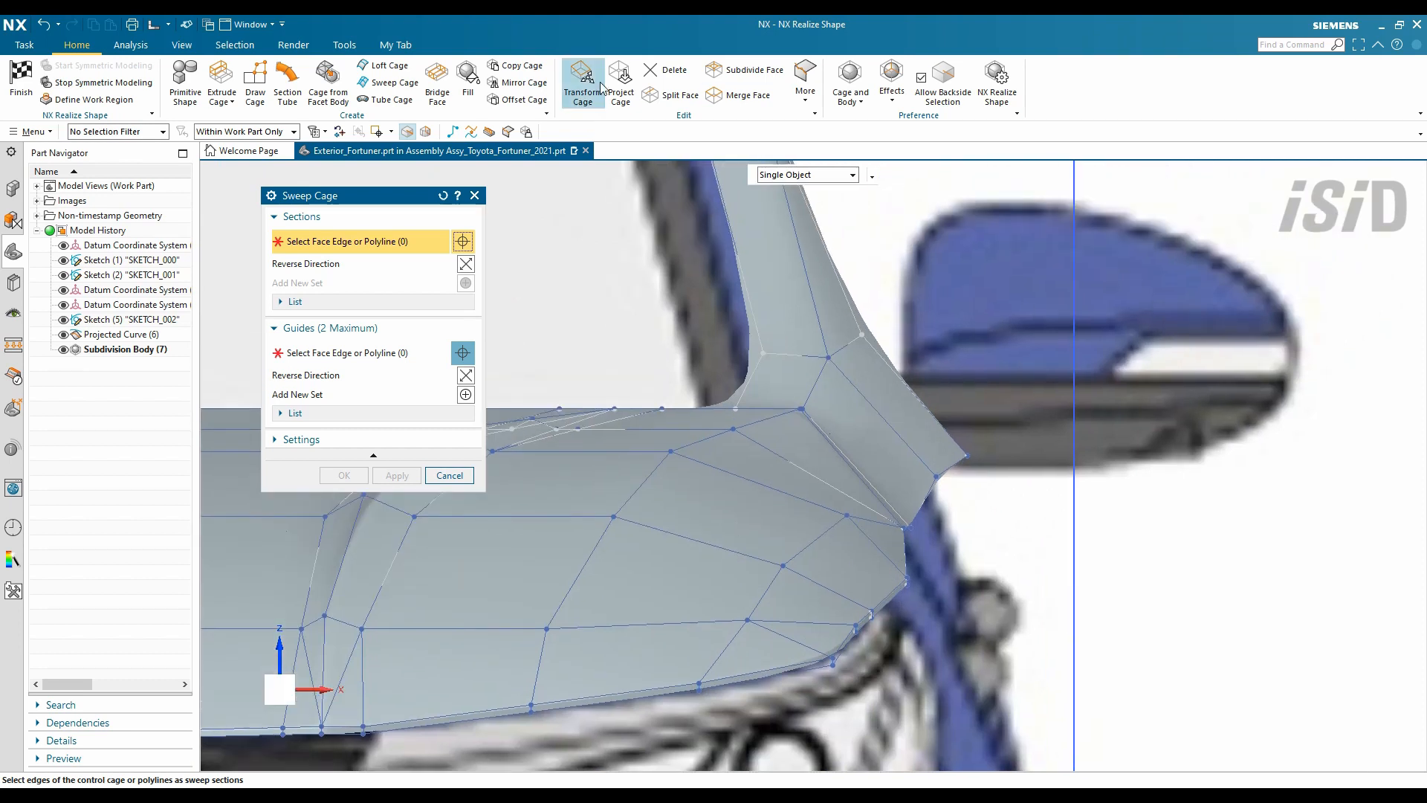
- Shift the hood corner vertex along XC and inspect the smooth pillar
click(583, 85)
click(936, 476)
drag(1015, 478, 962, 477)
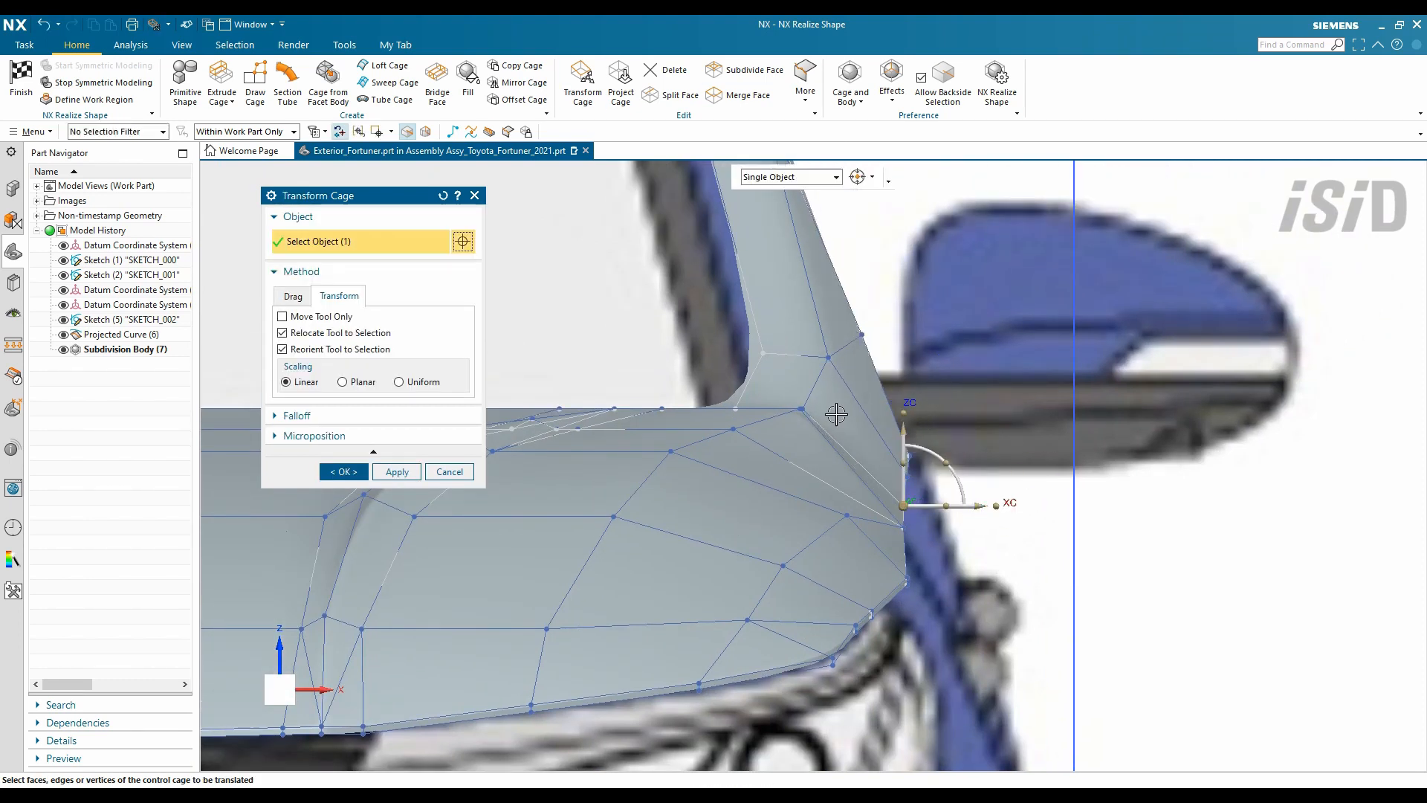
middle_drag(836, 414, 853, 503)
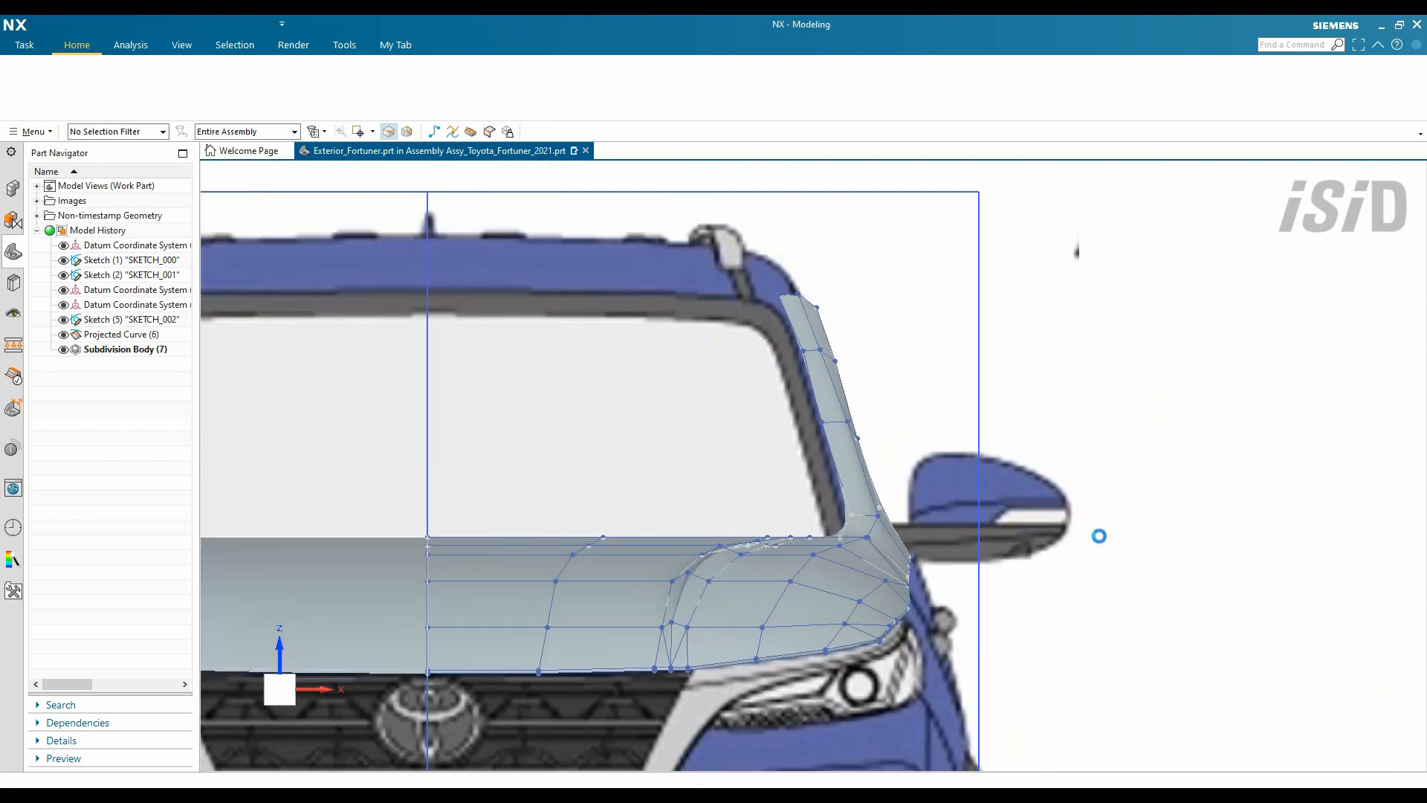
middle_drag(1099, 532, 861, 593)
scroll(861, 593, up, 5)
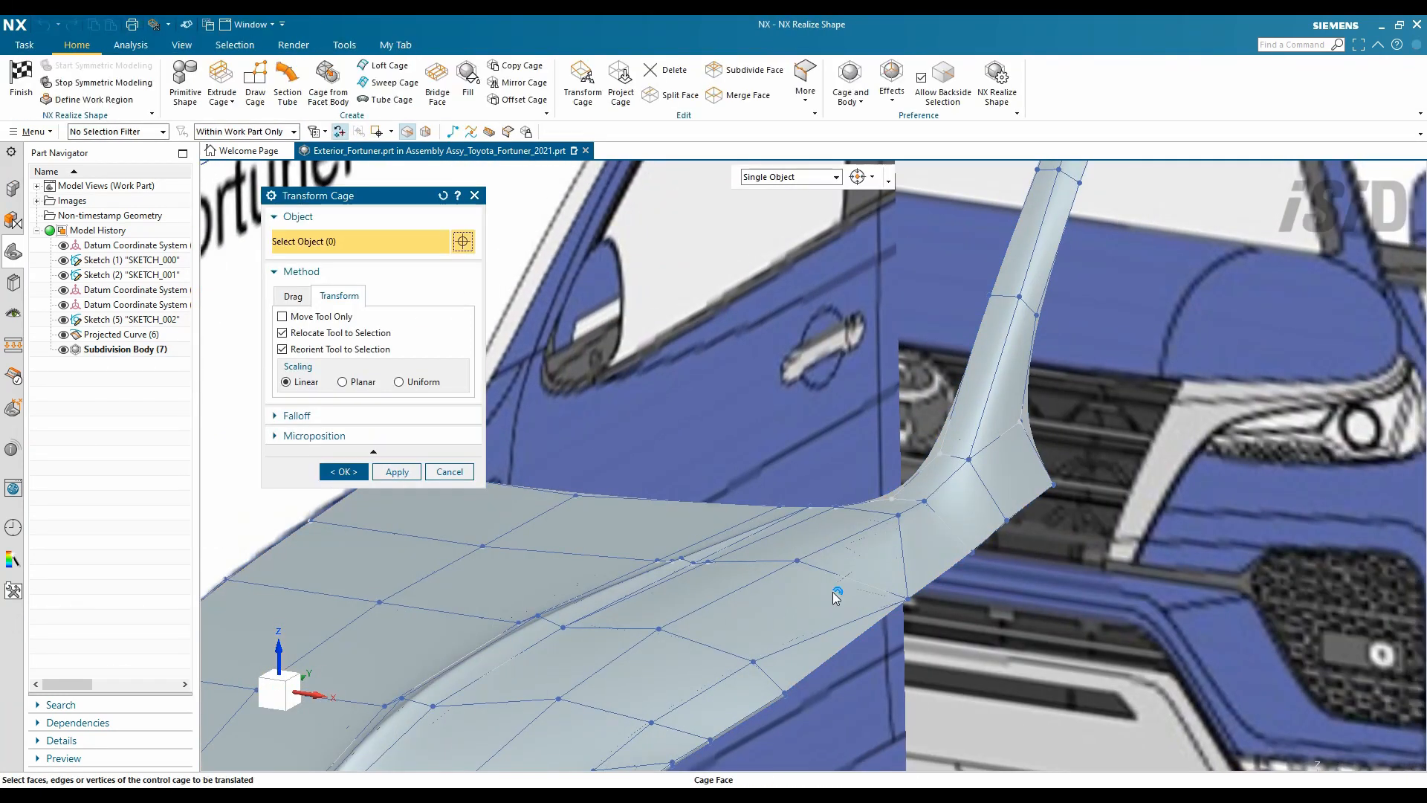
- Place a polyline point on the headlight edge and confirm the polyline above the headlight
scroll(837, 597, up, 3)
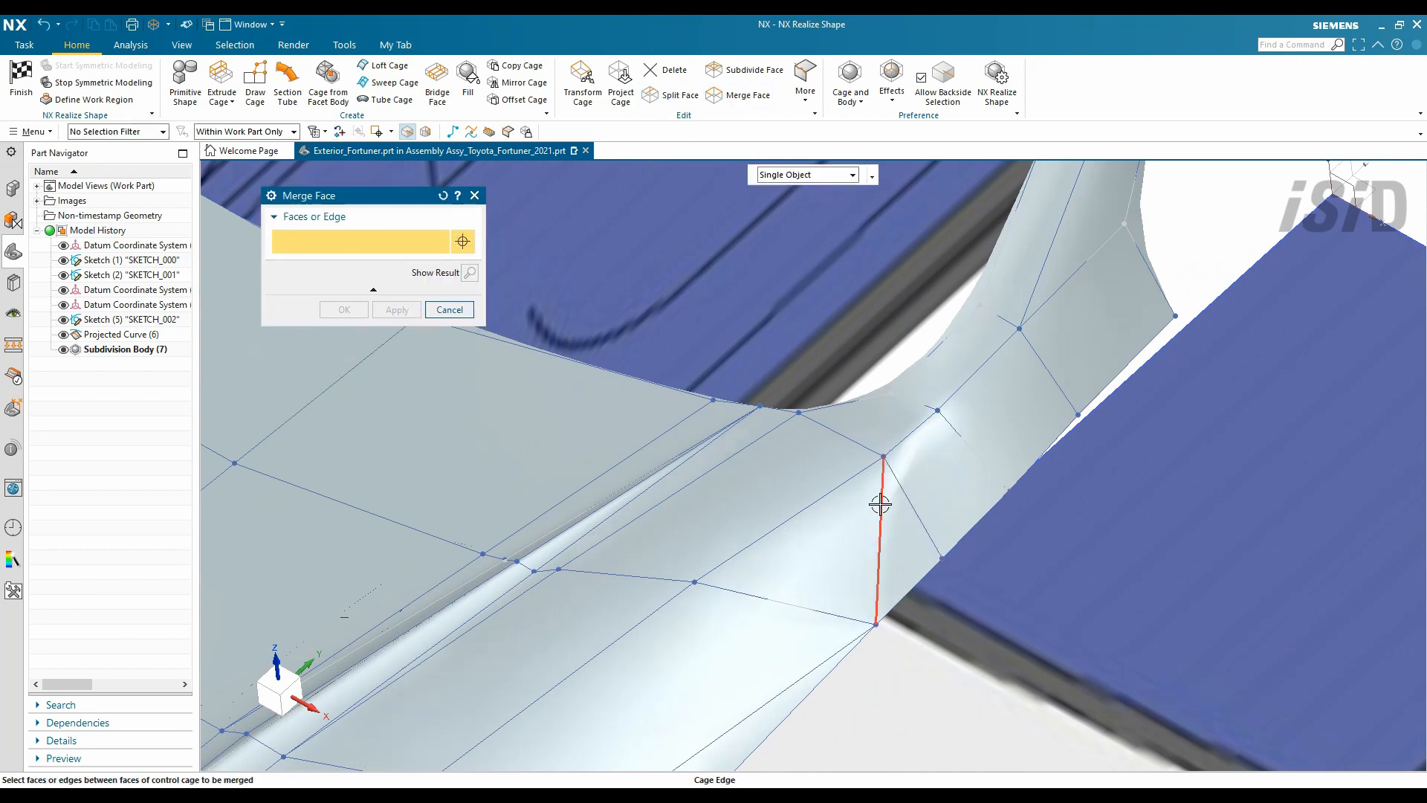
scroll(774, 488, down, 5)
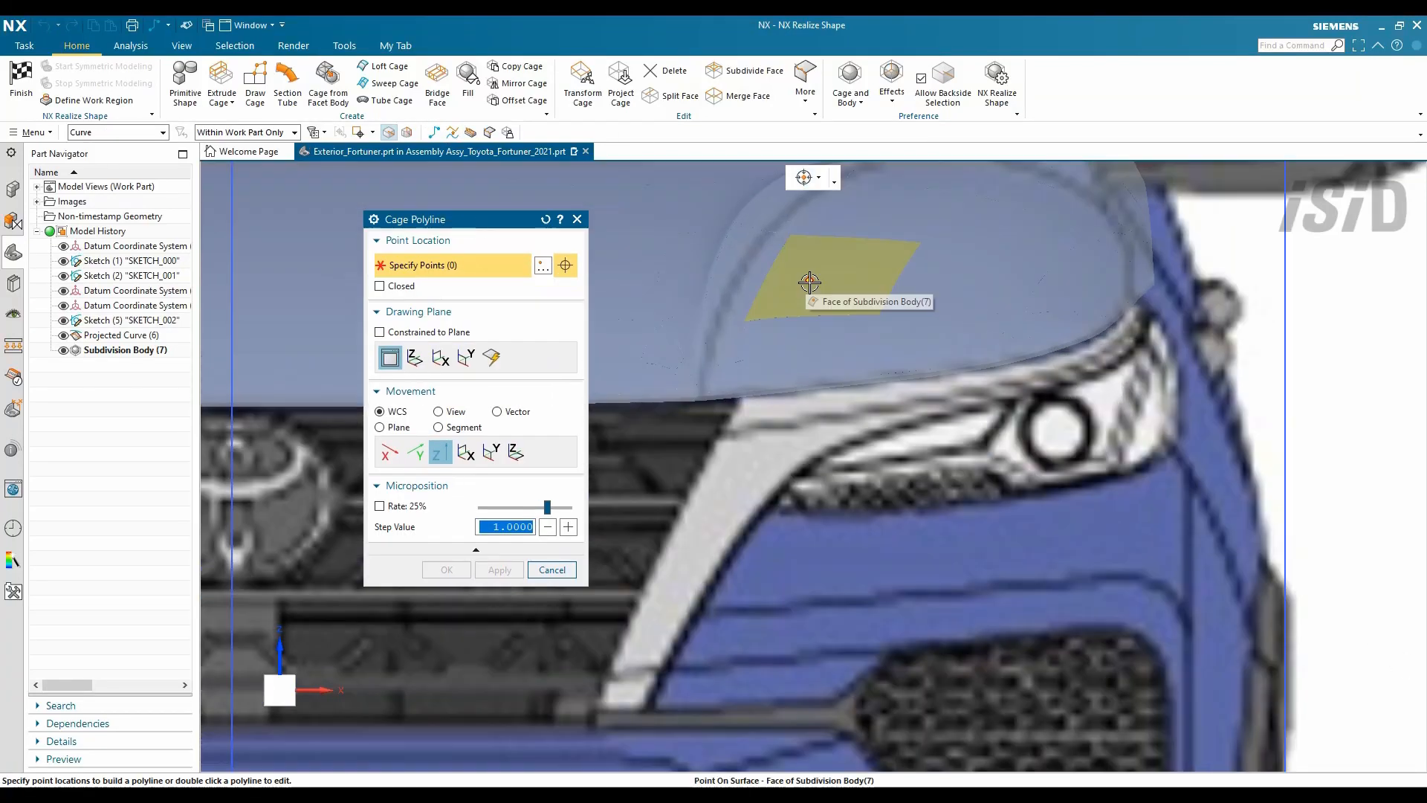
scroll(825, 342, up, 5)
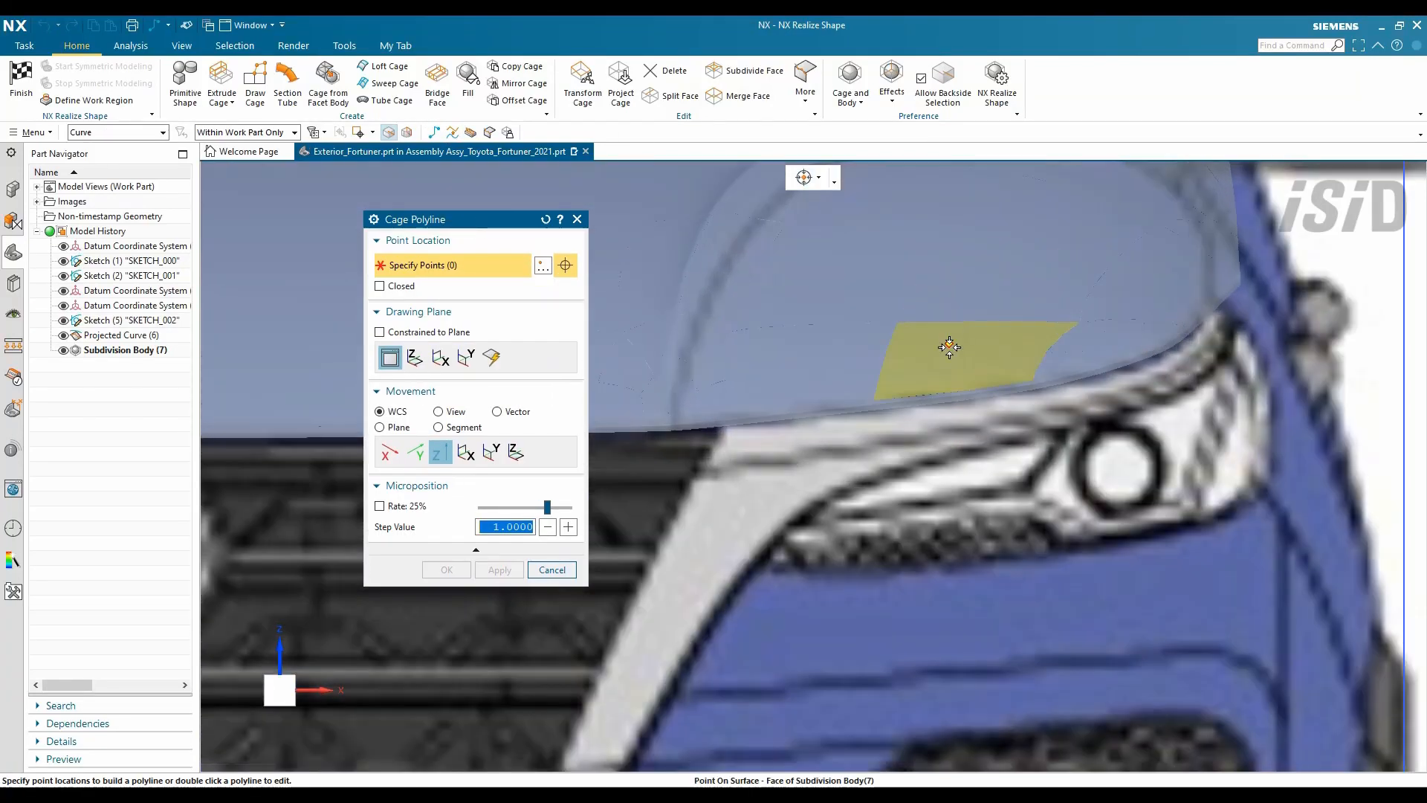
click(681, 416)
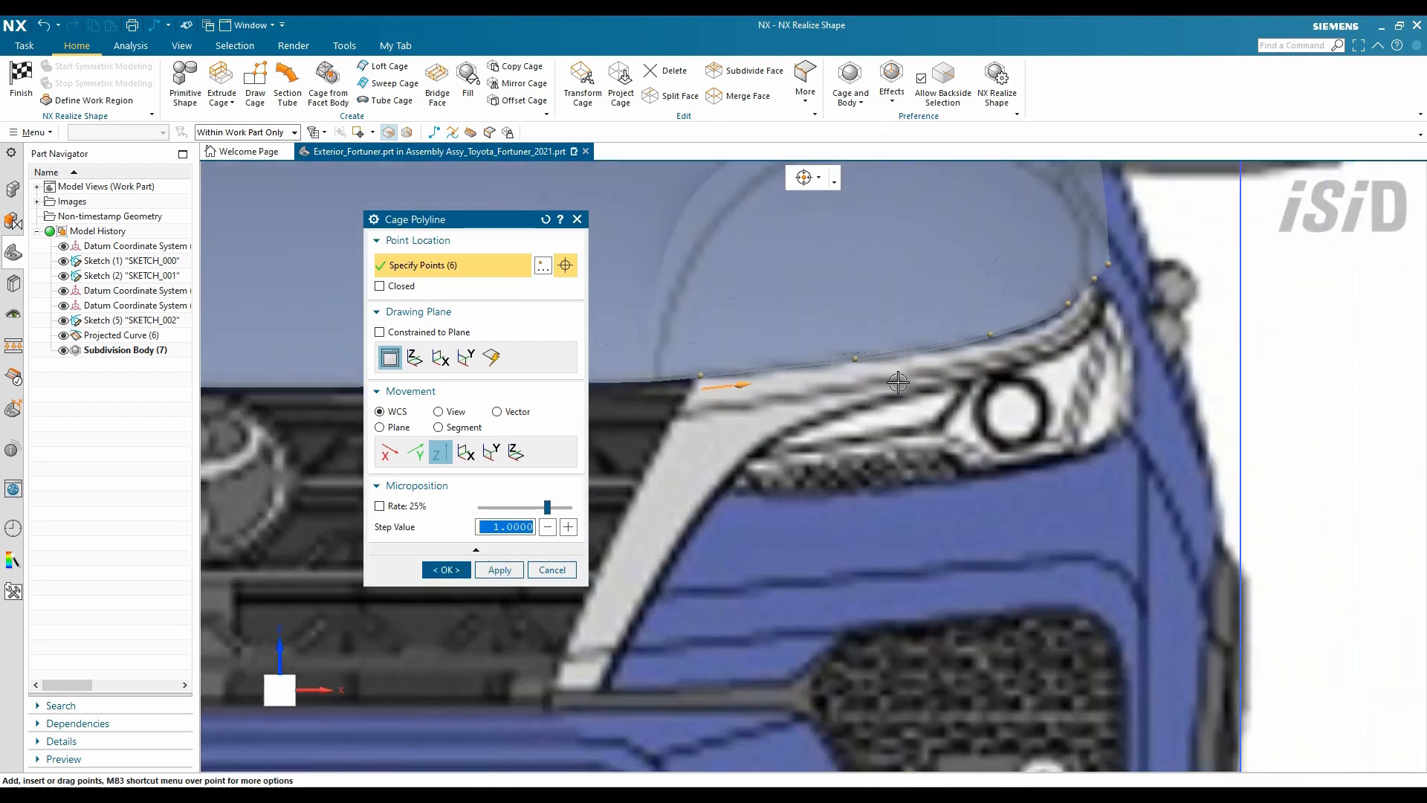
click(446, 570)
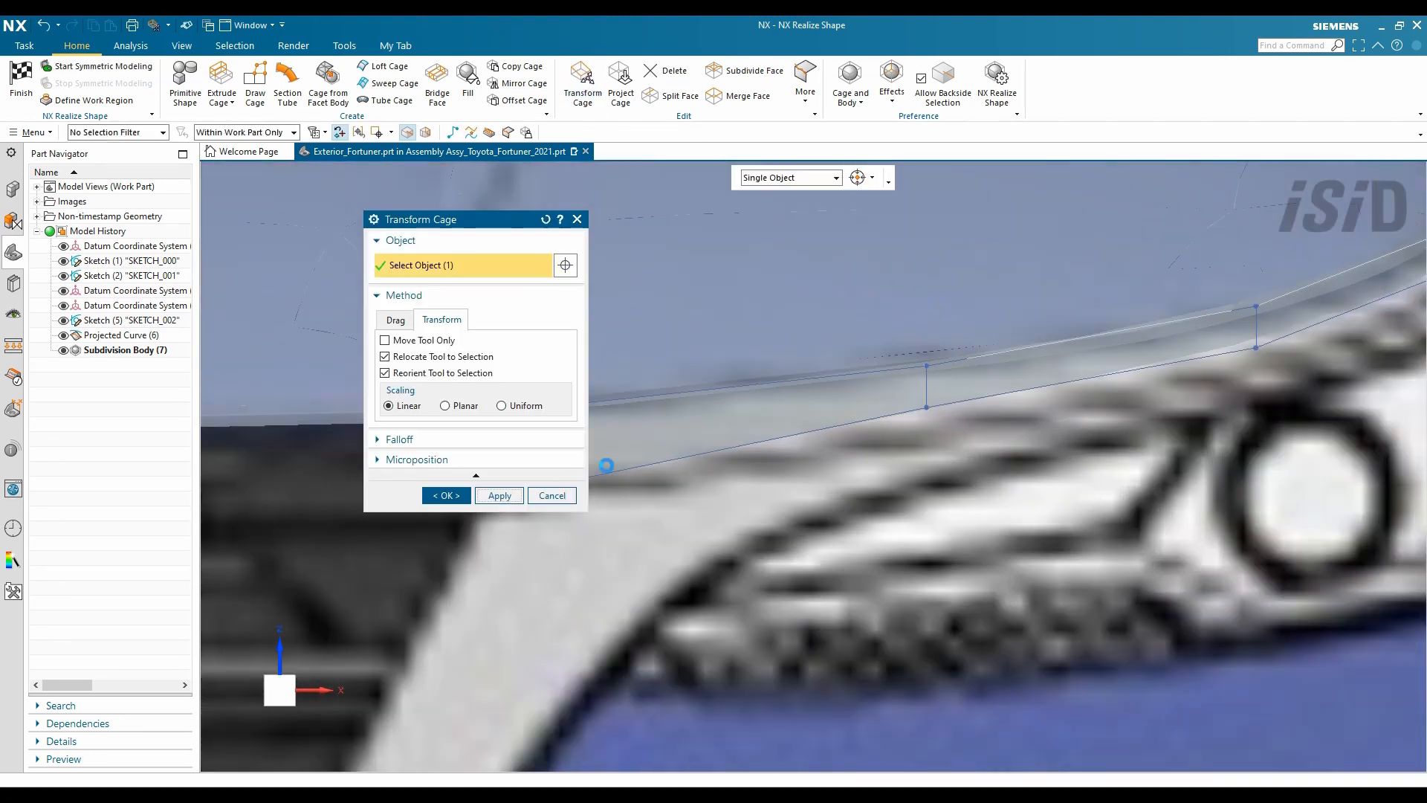
- Select the hood's cage vertices along the headlight edge and at the outer front corner
click(938, 396)
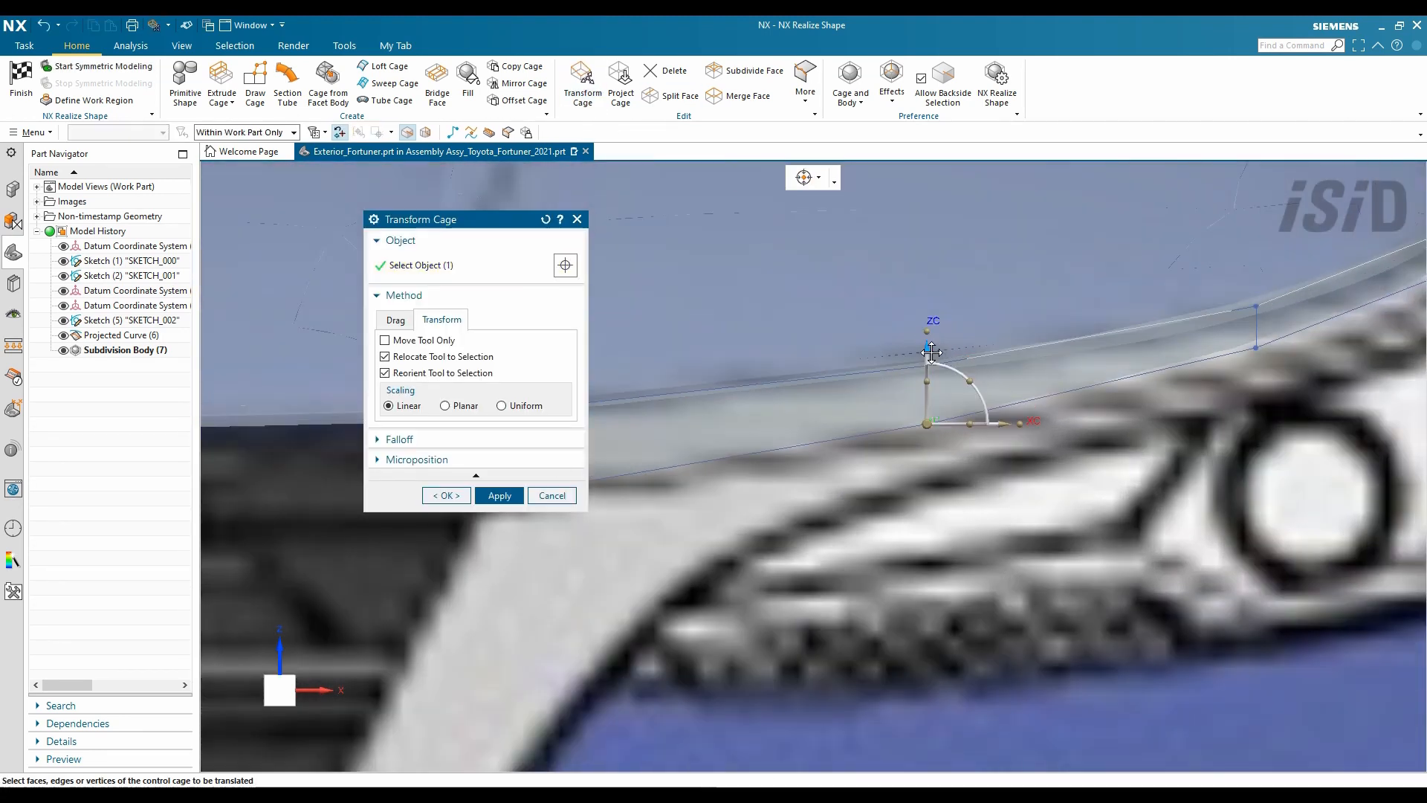
scroll(1059, 449, up, 3)
click(1051, 399)
scroll(1086, 297, up, 3)
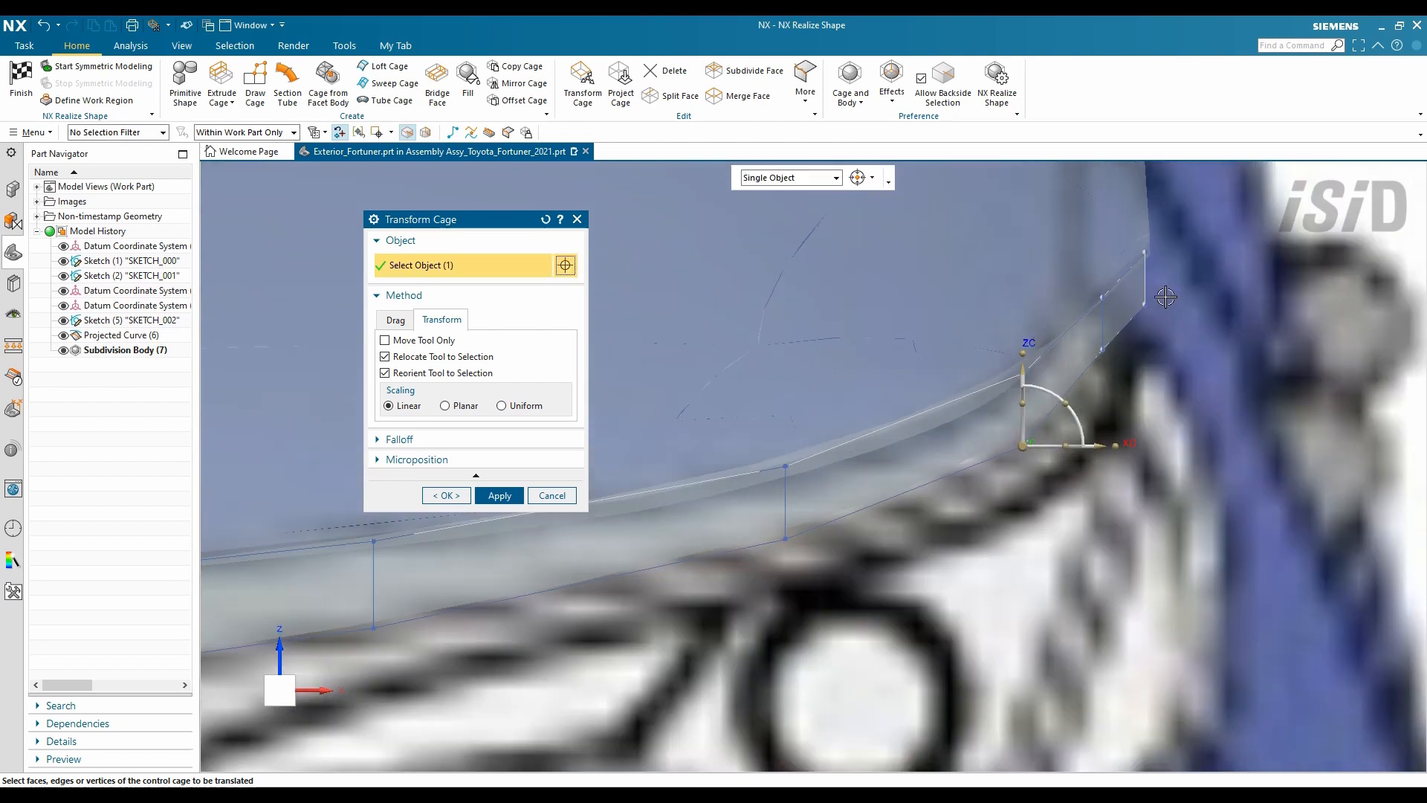
click(1148, 295)
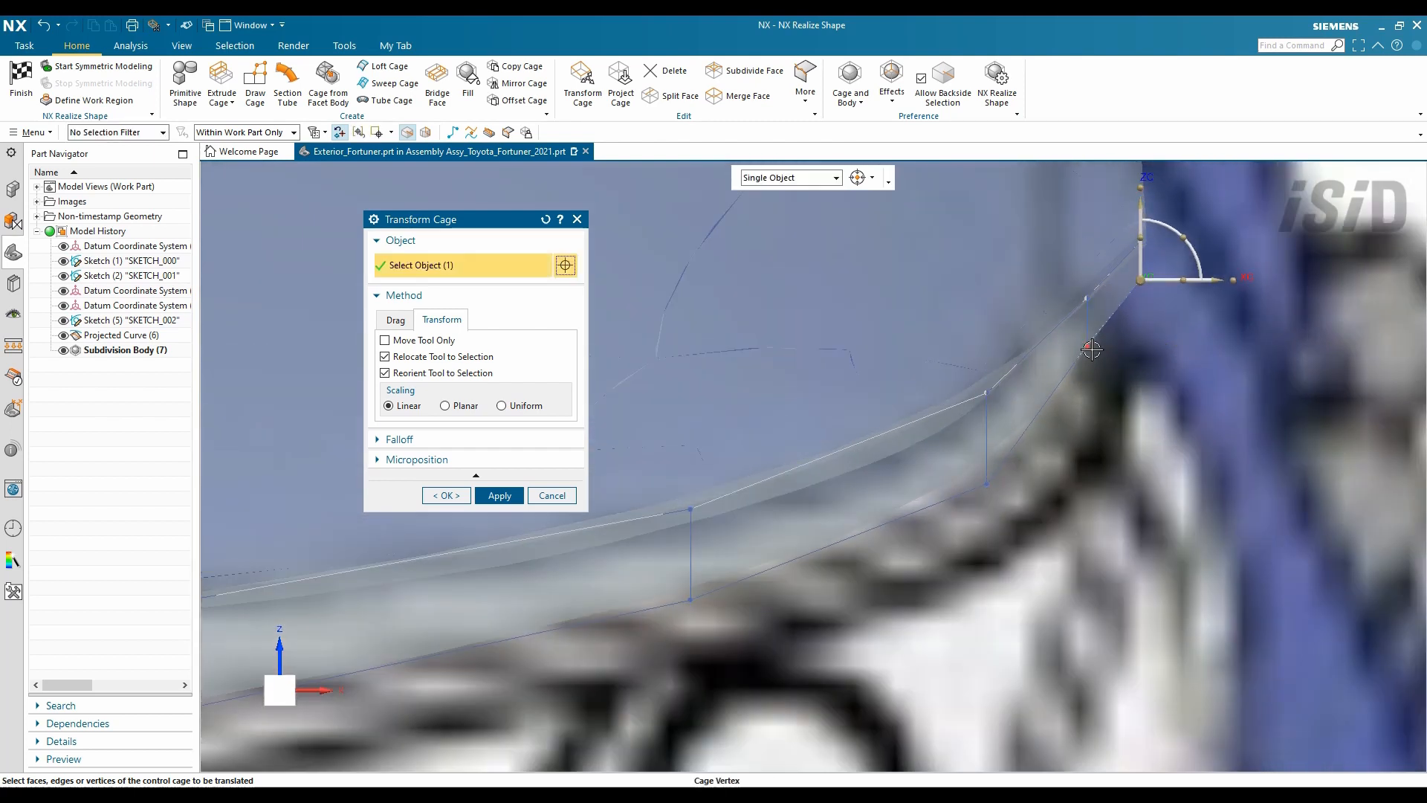
click(989, 484)
scroll(988, 484, down, 3)
scroll(974, 498, up, 3)
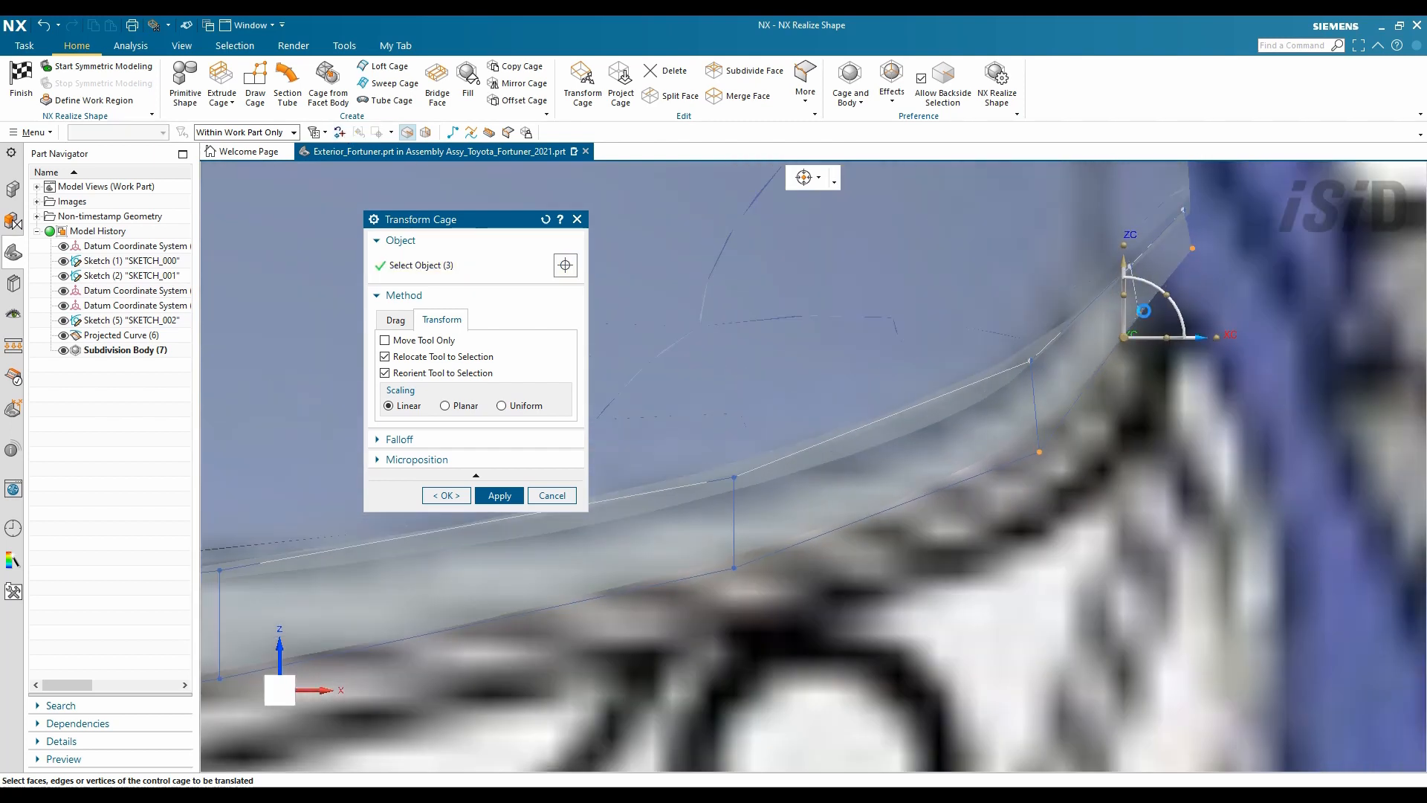
scroll(1144, 248, down, 2)
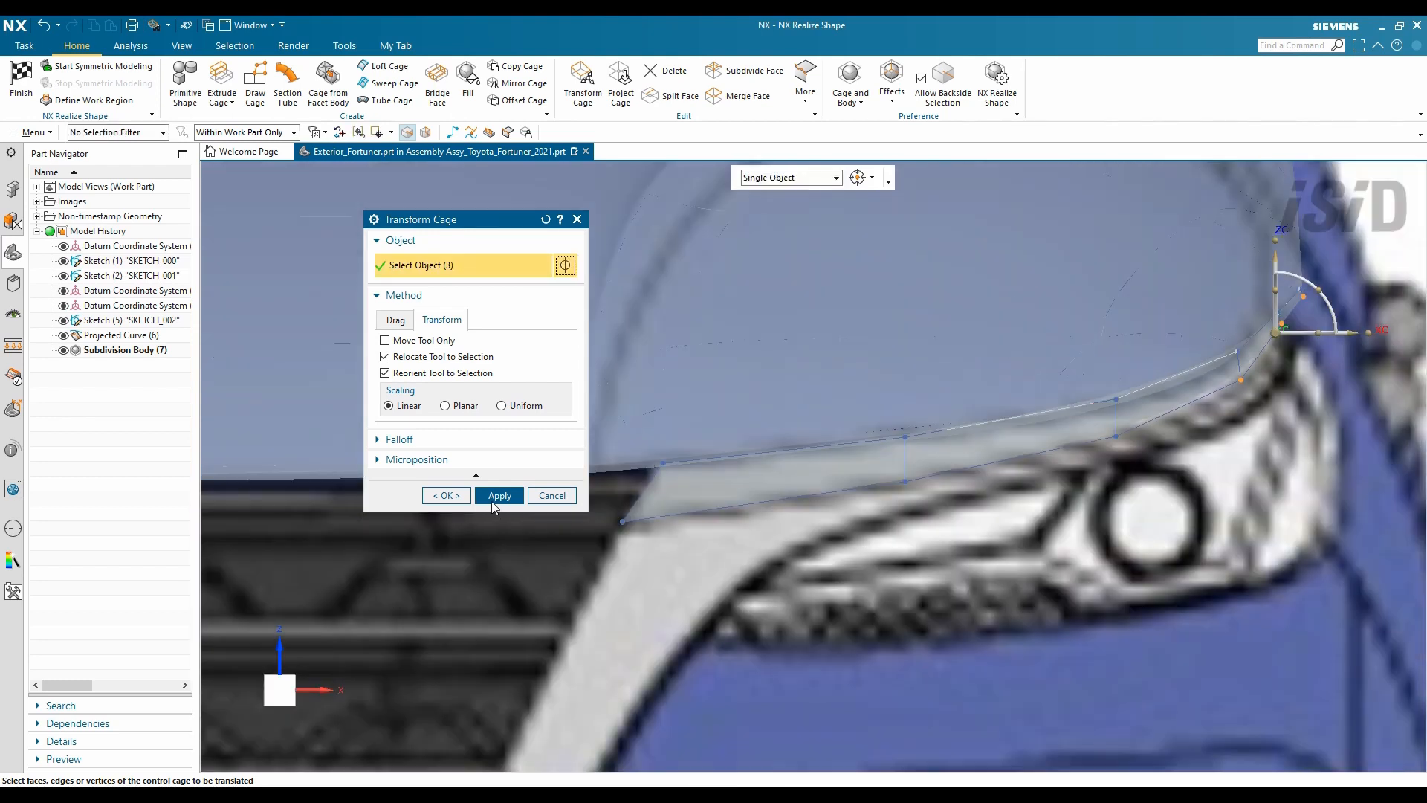
- In the right side view, move three hood-edge vertices onto the blueprint outline and apply
key(ctrl+alt+r)
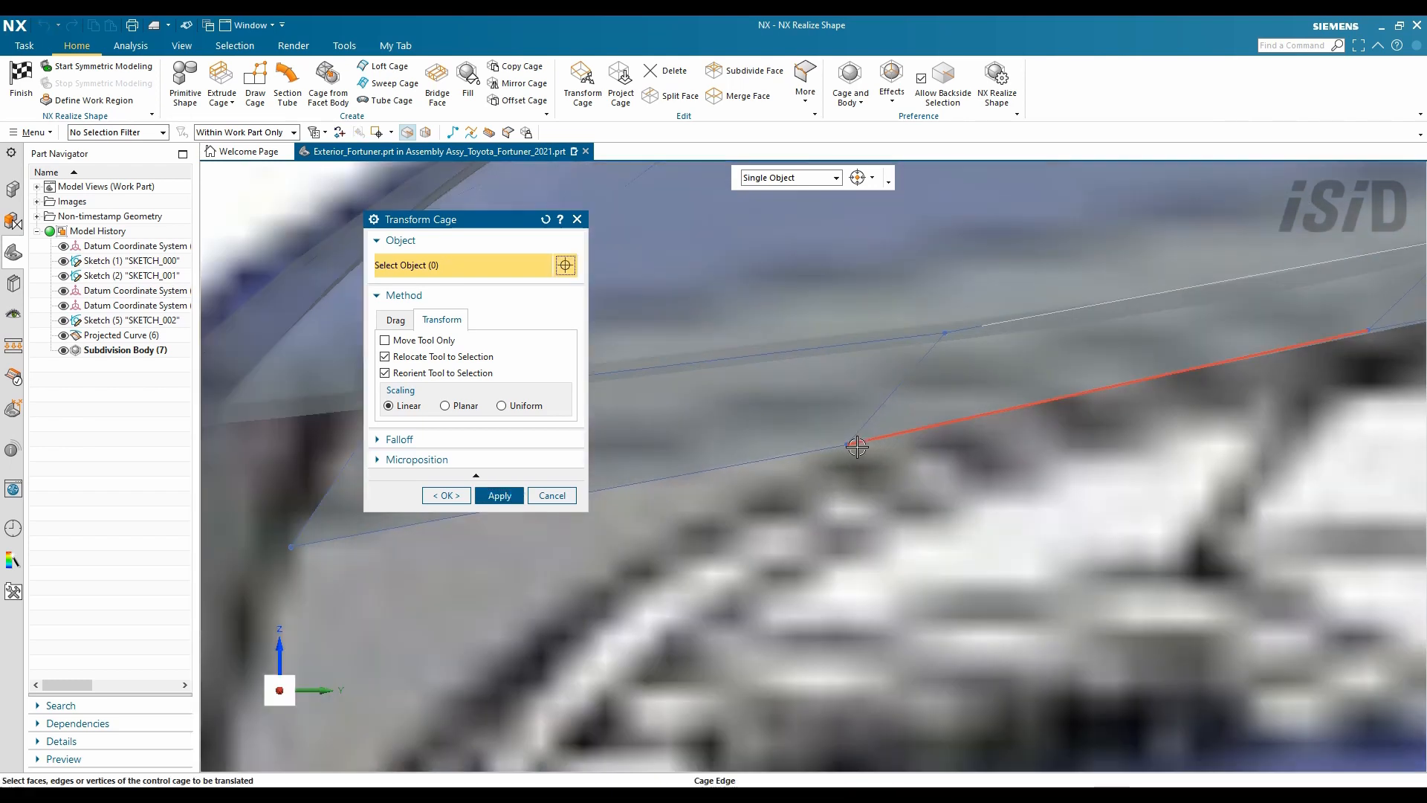
scroll(853, 446, down, 3)
click(940, 402)
scroll(1041, 372, up, 3)
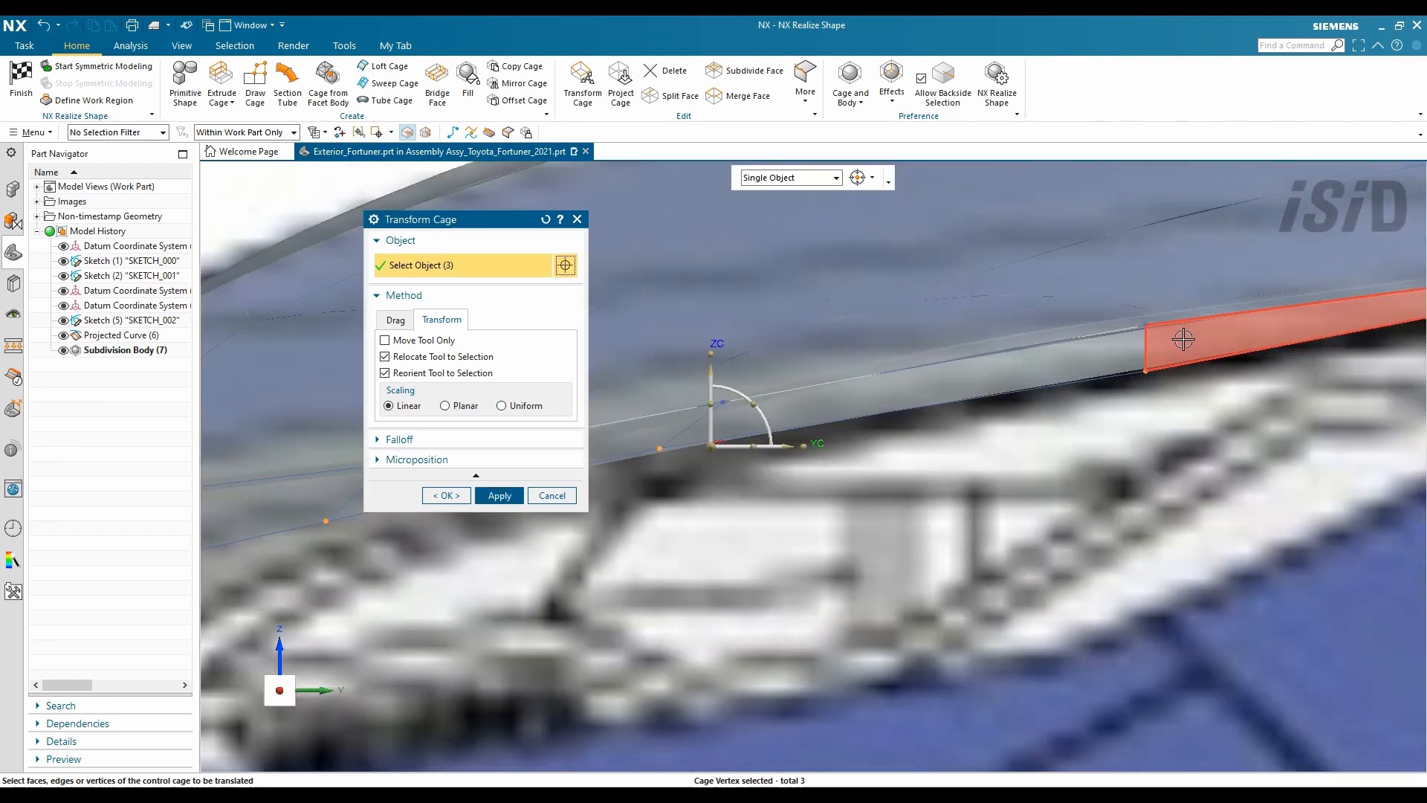
click(490, 495)
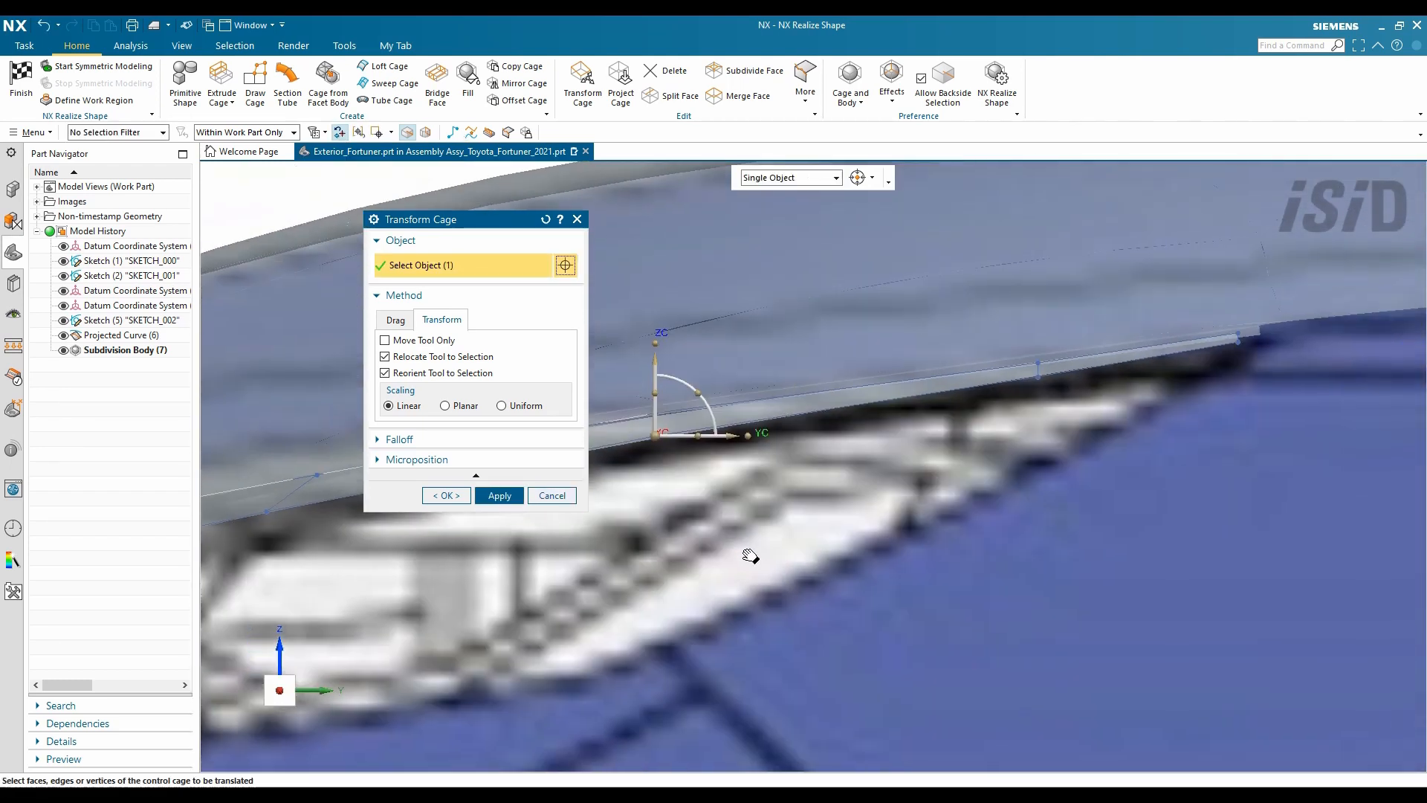
shift+middle_drag(853, 591, 959, 546)
click(552, 496)
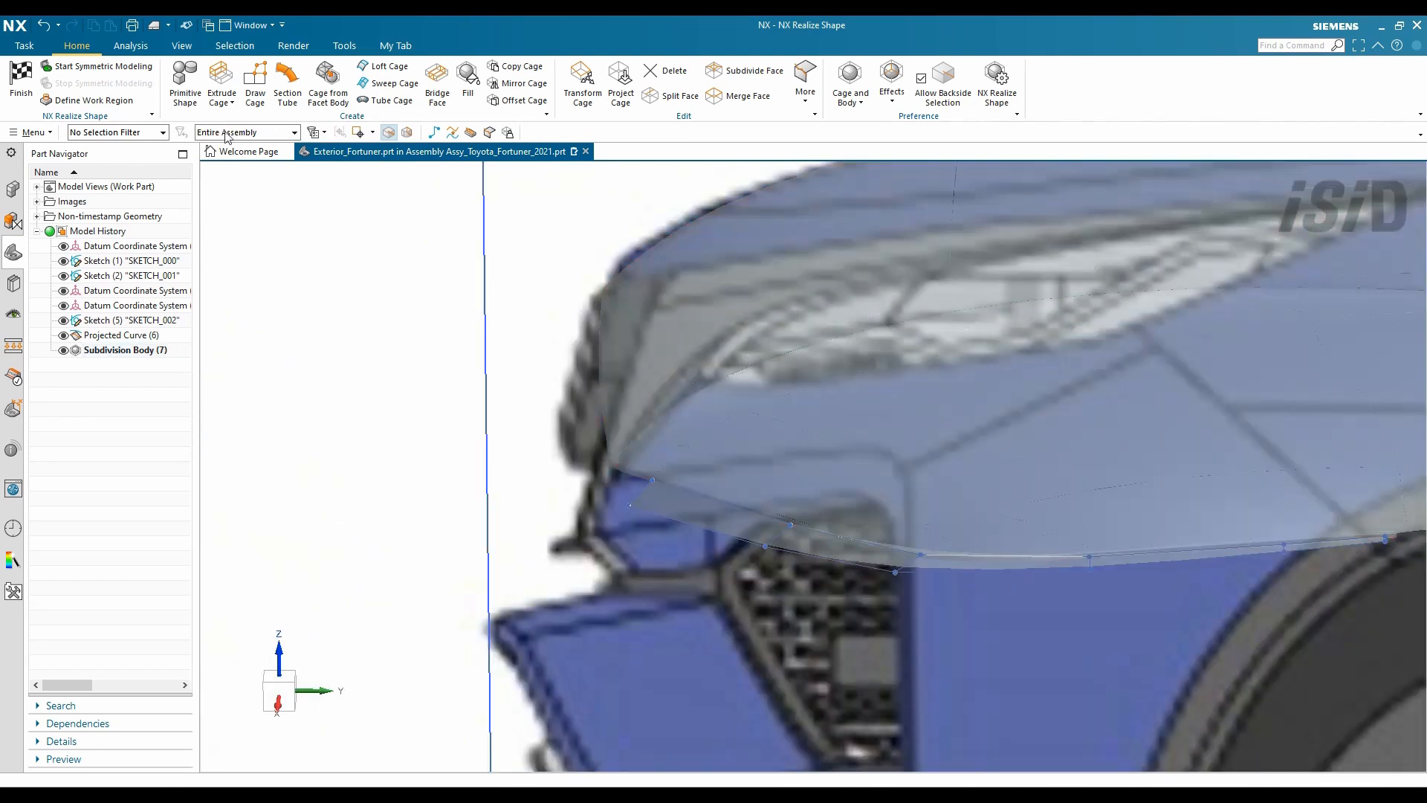
- Extrude the hood's front edge into a new strip and set its translucency to 0
click(222, 75)
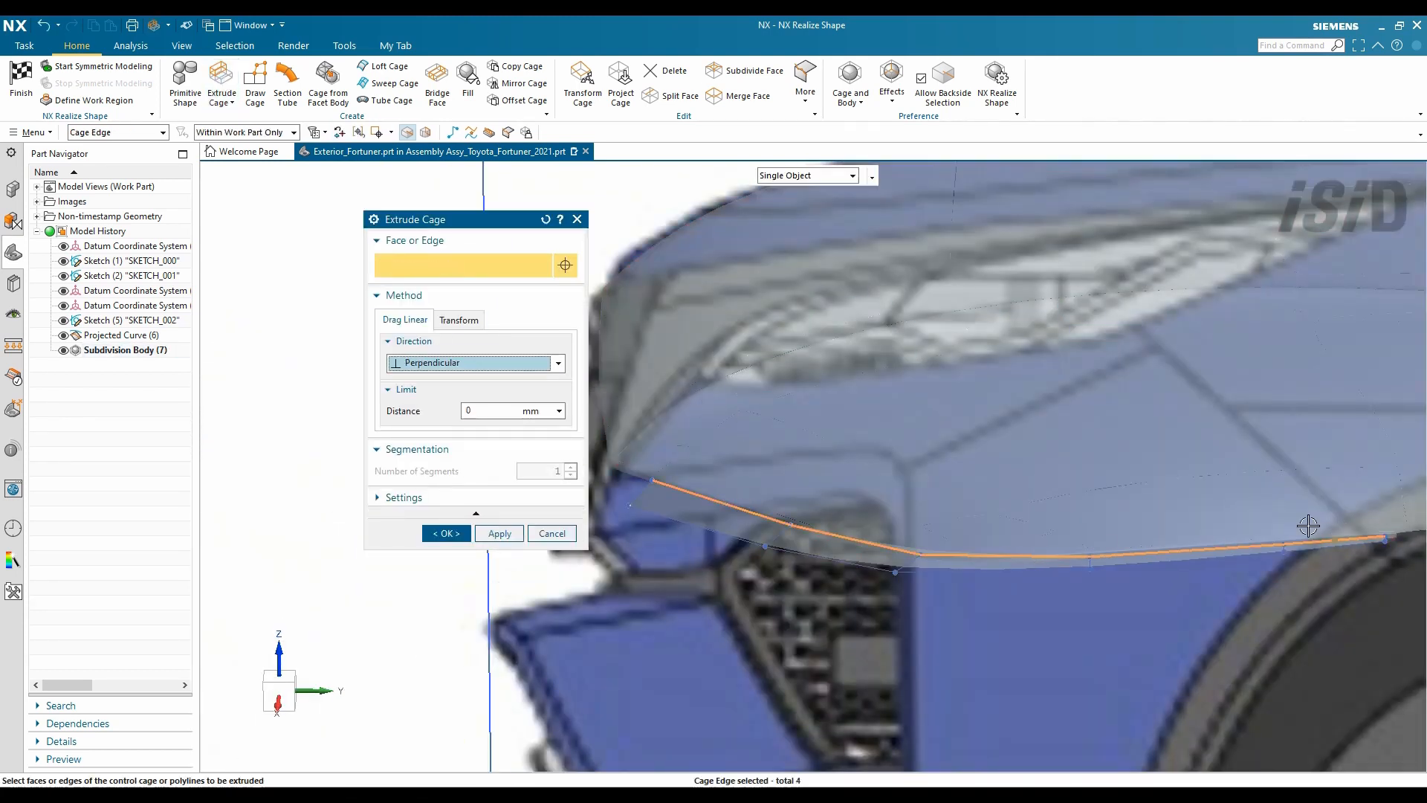
key(Return)
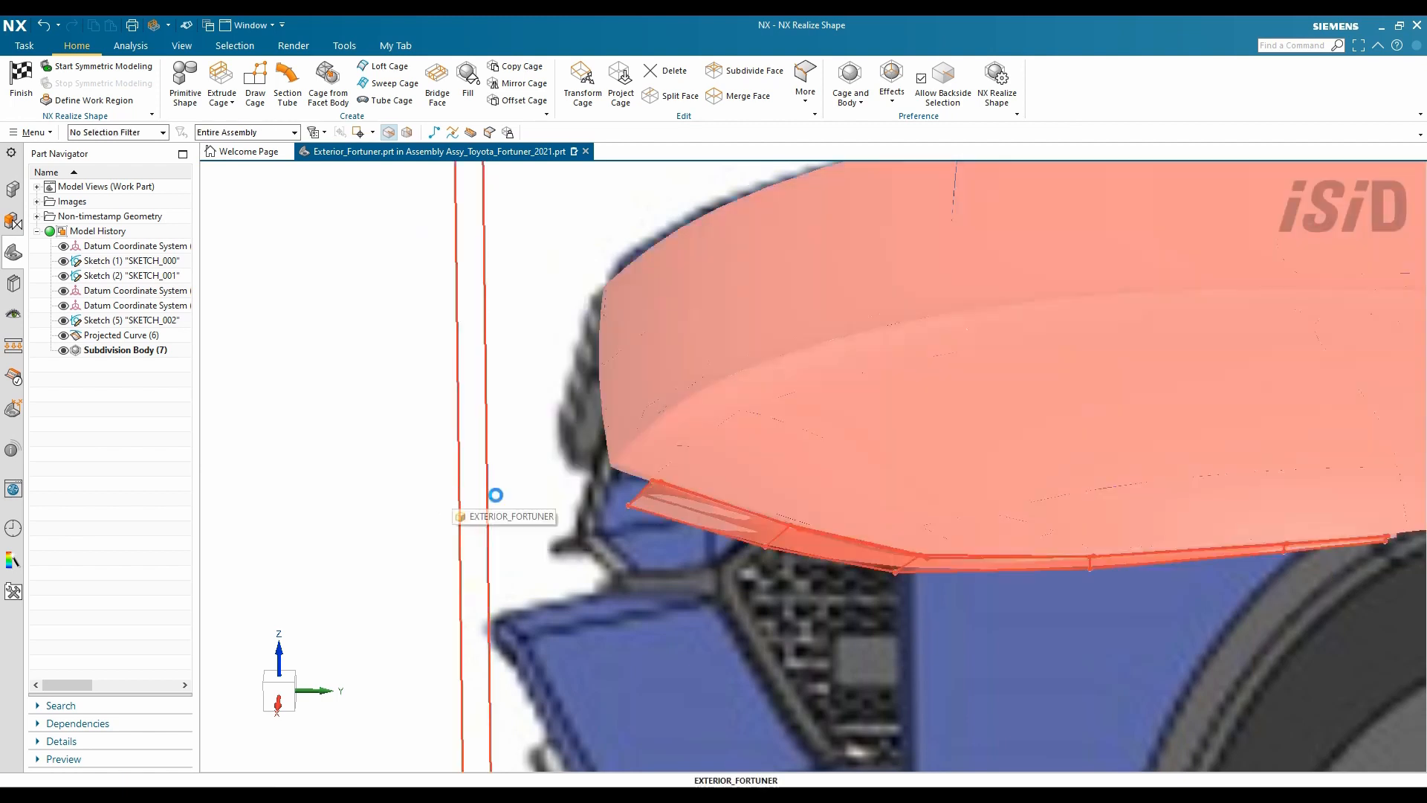
key(ctrl+j)
drag(469, 418, 389, 418)
click(473, 650)
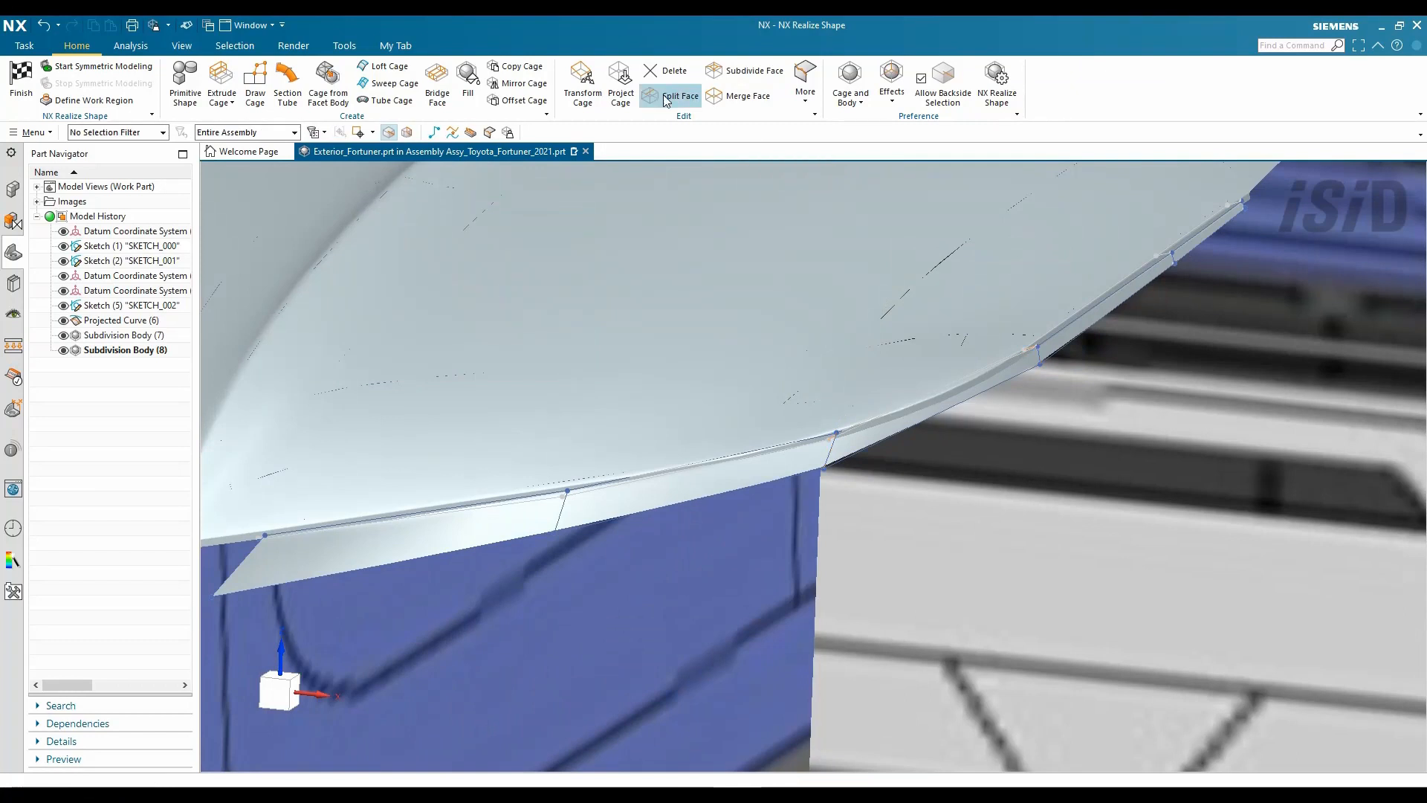
click(664, 97)
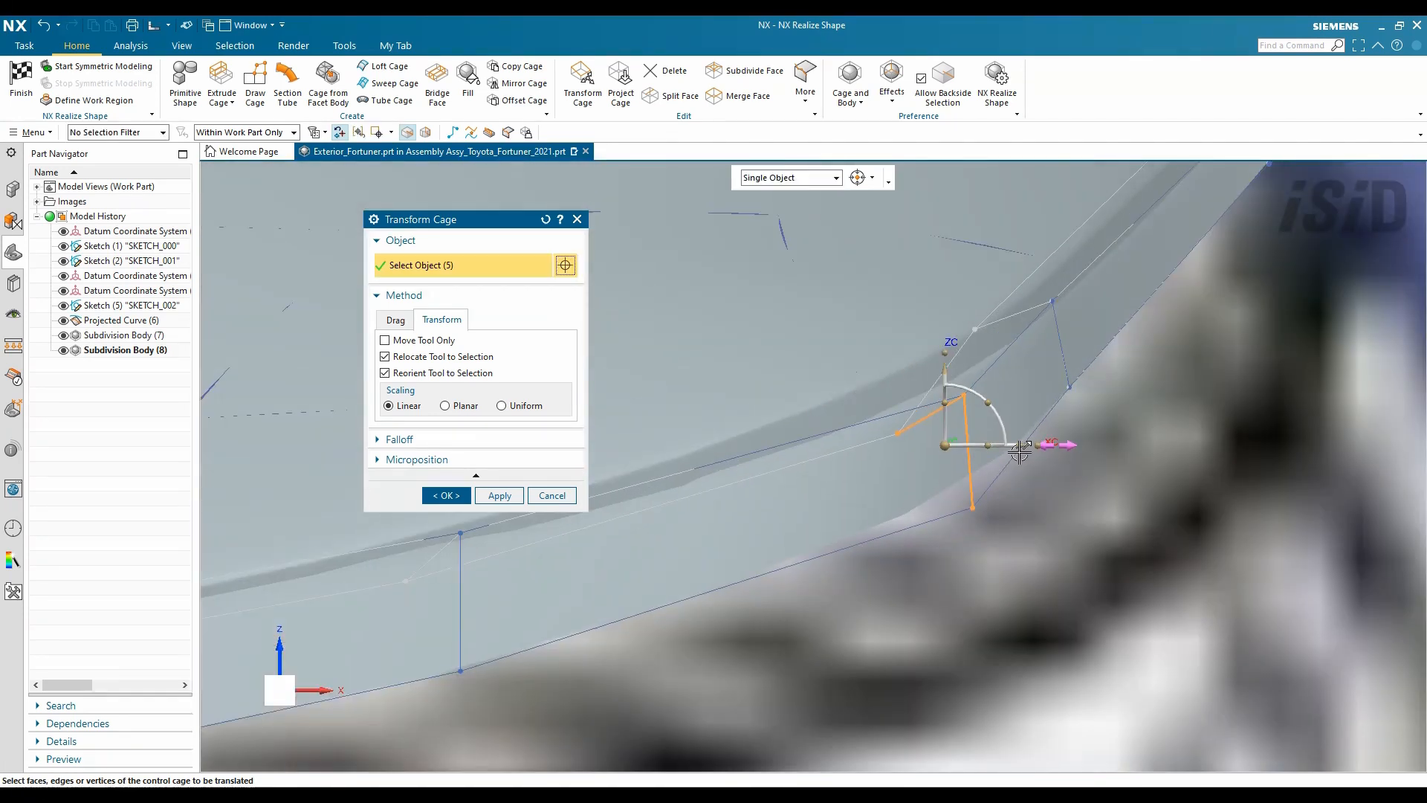
- Nudge the selected cage edges slightly left along X and finish the transform
drag(1019, 452, 1008, 451)
scroll(1030, 351, down, 3)
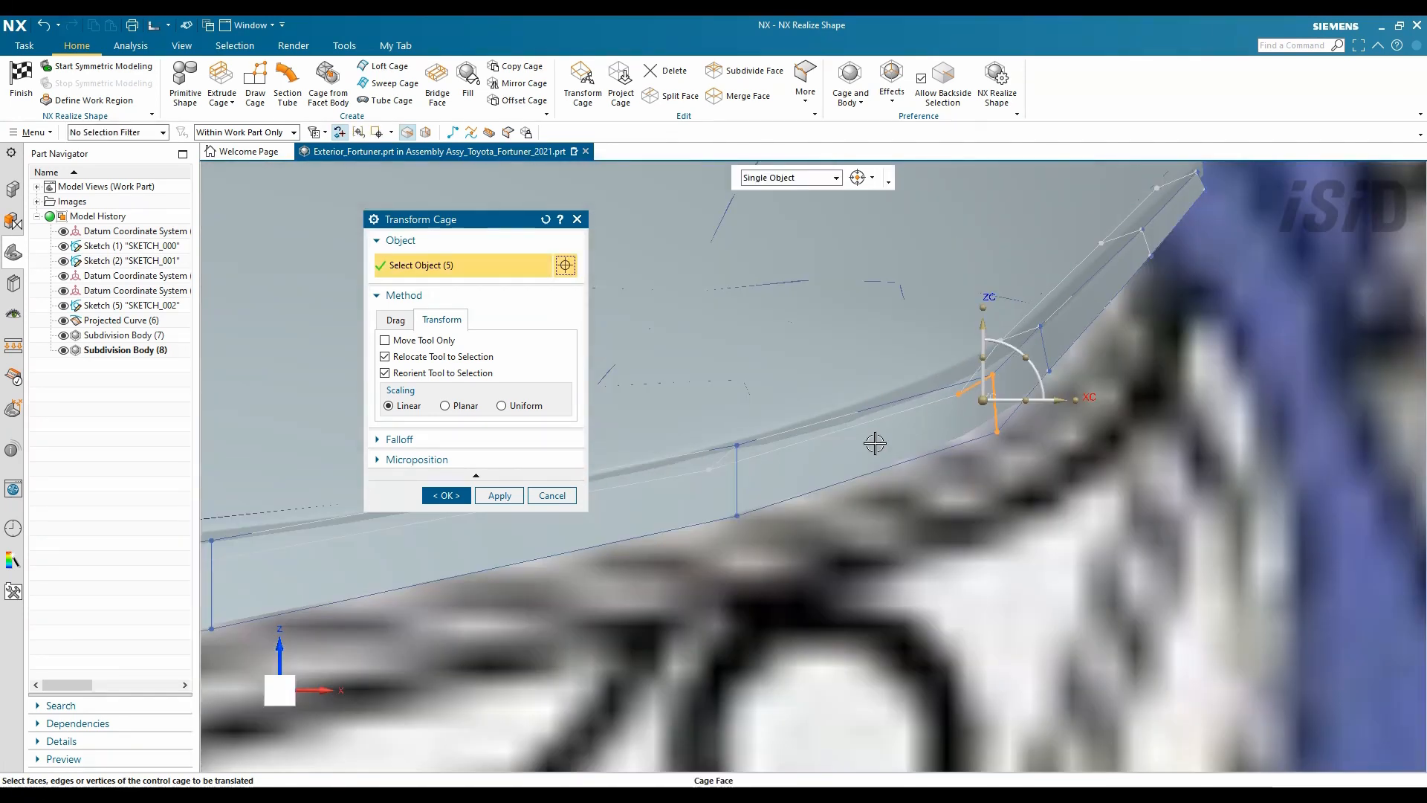
middle_drag(876, 443, 644, 424)
click(446, 495)
- Sweep a cage strip along the headlight's upper-edge polyline using the picked cage edges
click(130, 76)
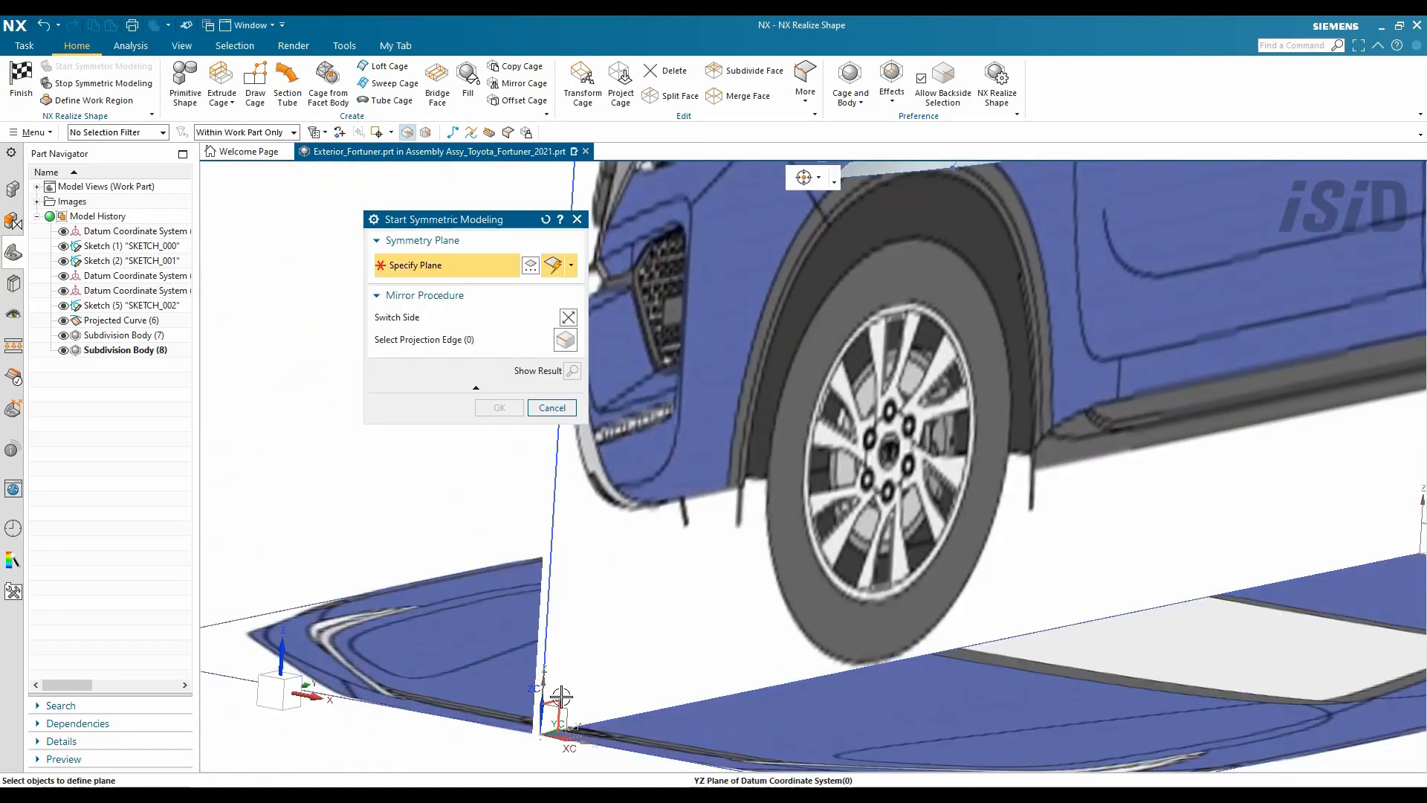
click(512, 408)
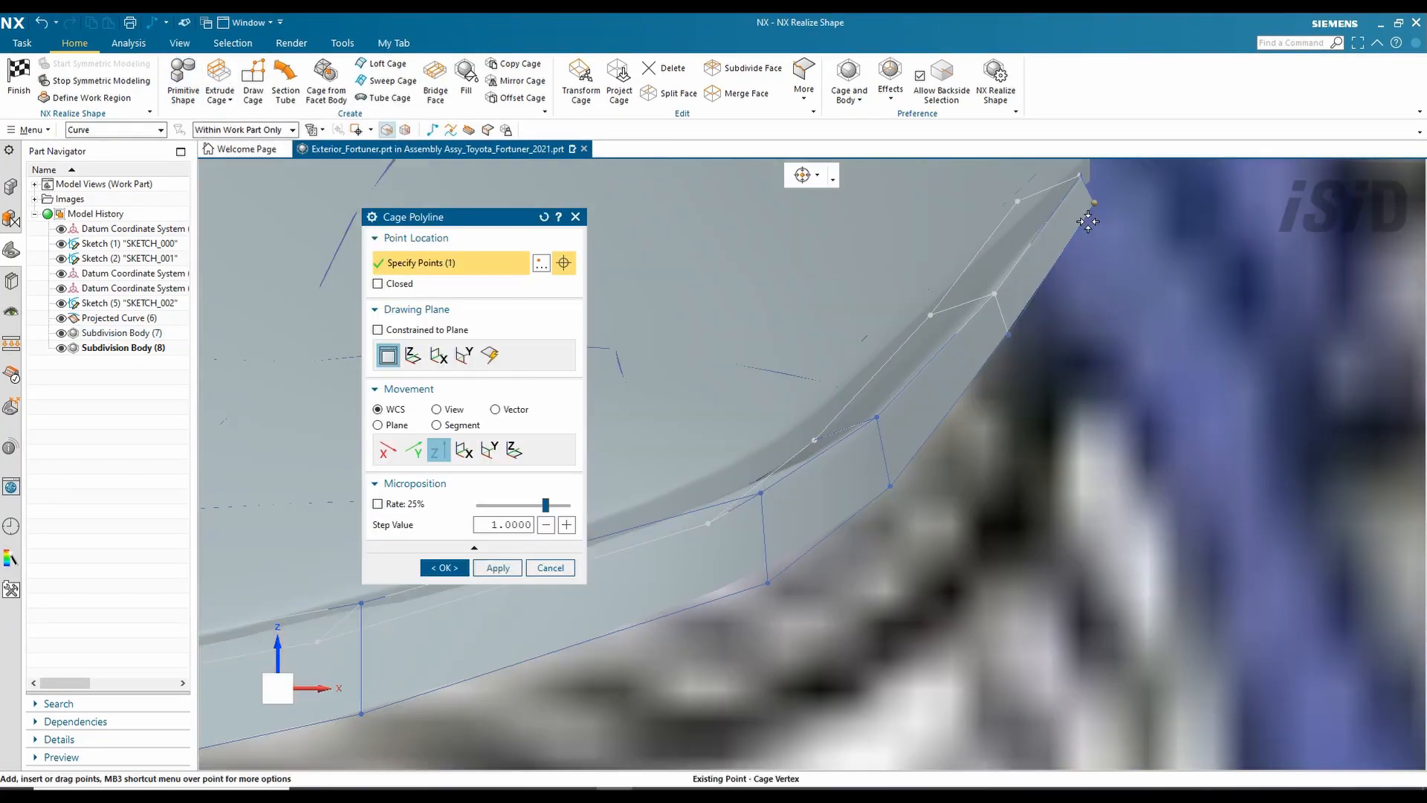
click(446, 568)
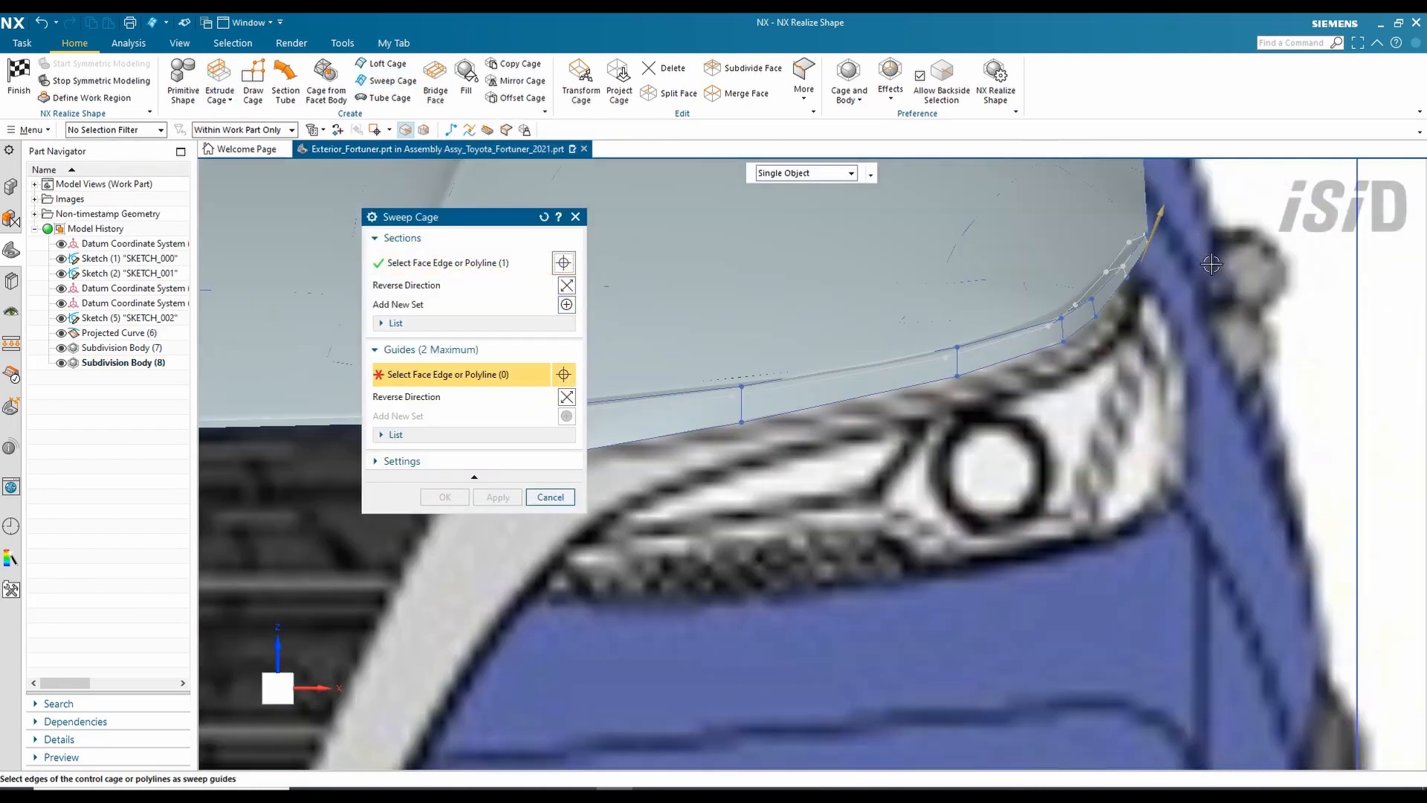
click(875, 392)
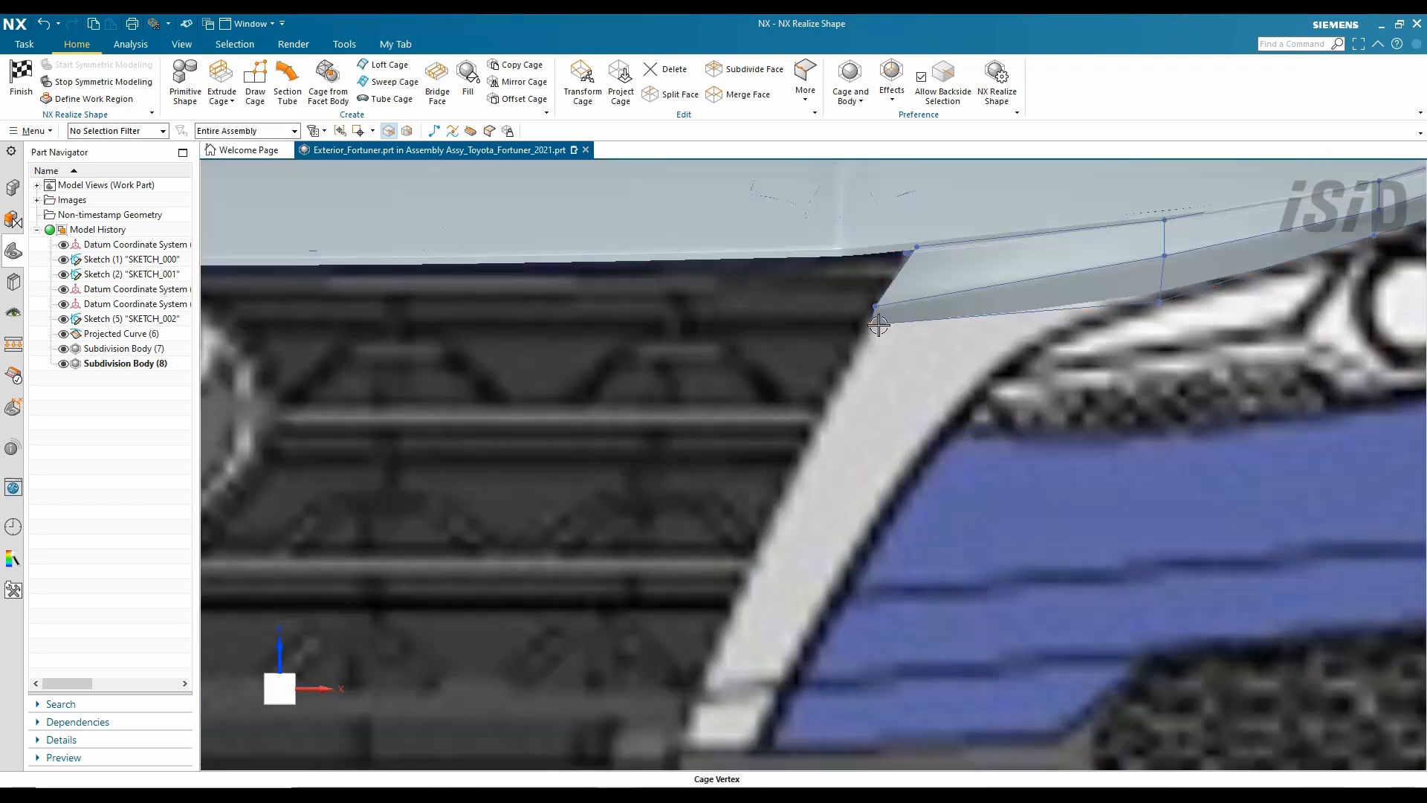
- Move the grille-corner vertex down, right along X, and along Y in side view
double_click(879, 324)
drag(867, 244, 858, 303)
drag(968, 375, 1044, 375)
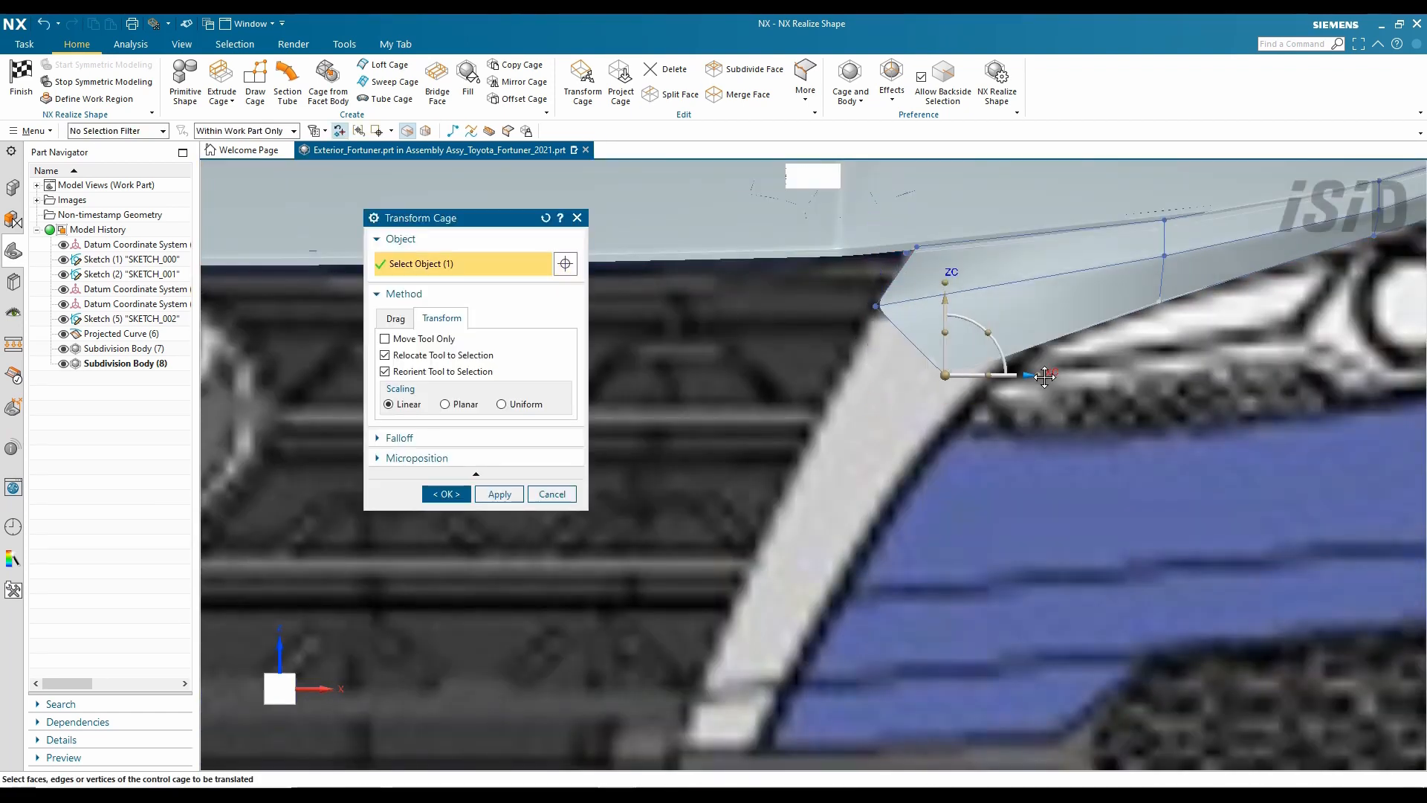
scroll(1049, 374, down, 4)
middle_drag(1049, 374, 758, 405)
key(F8)
scroll(759, 405, down, 5)
scroll(253, 442, up, 10)
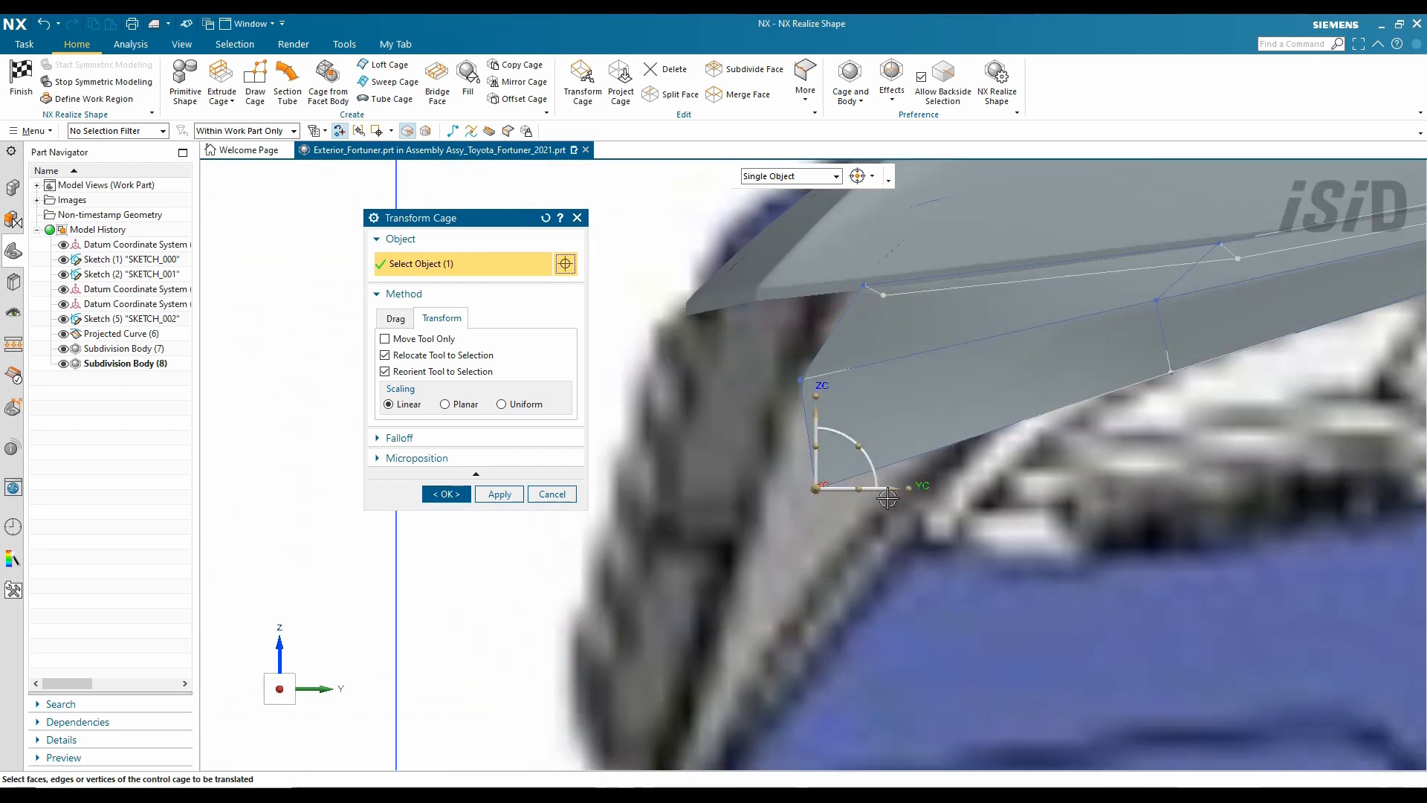
drag(892, 488, 959, 468)
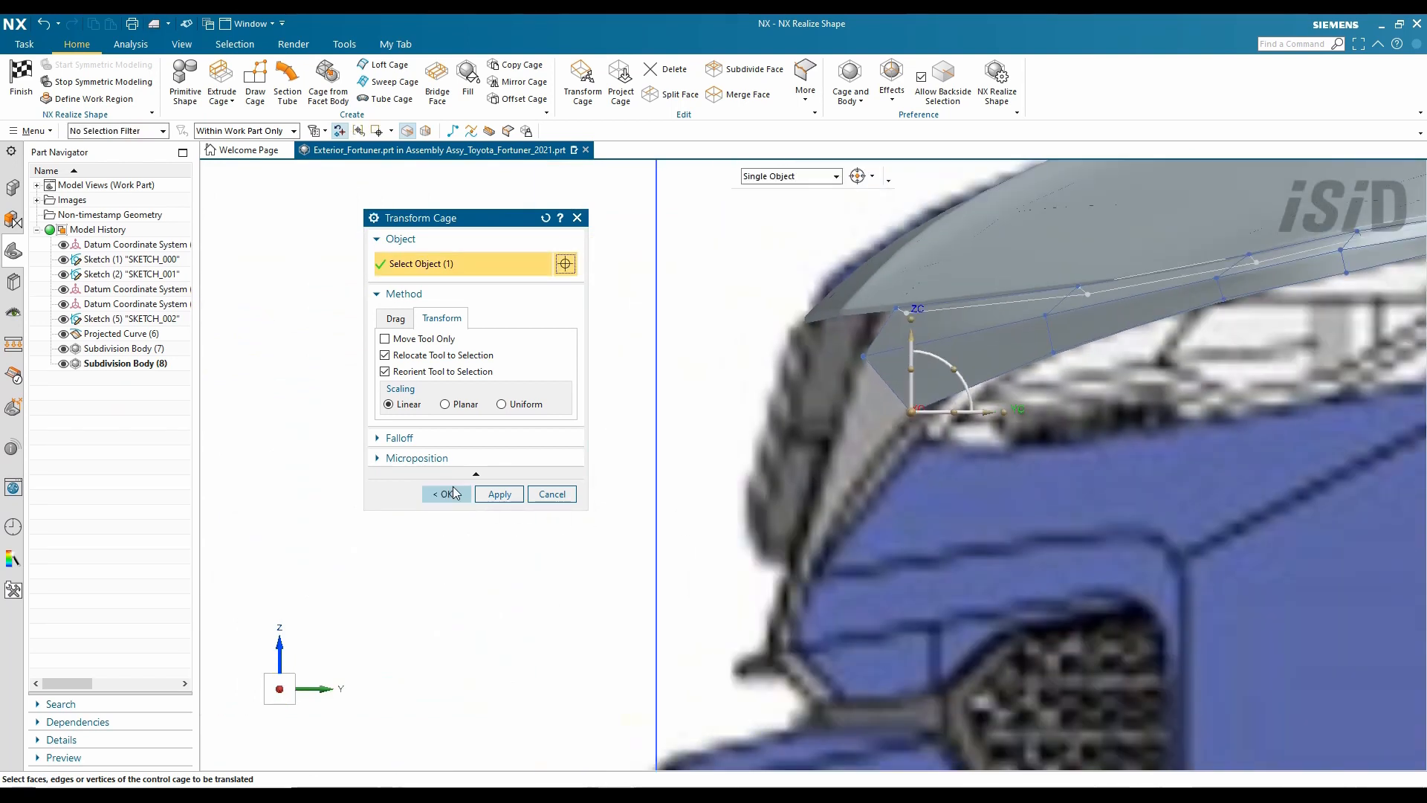
click(446, 494)
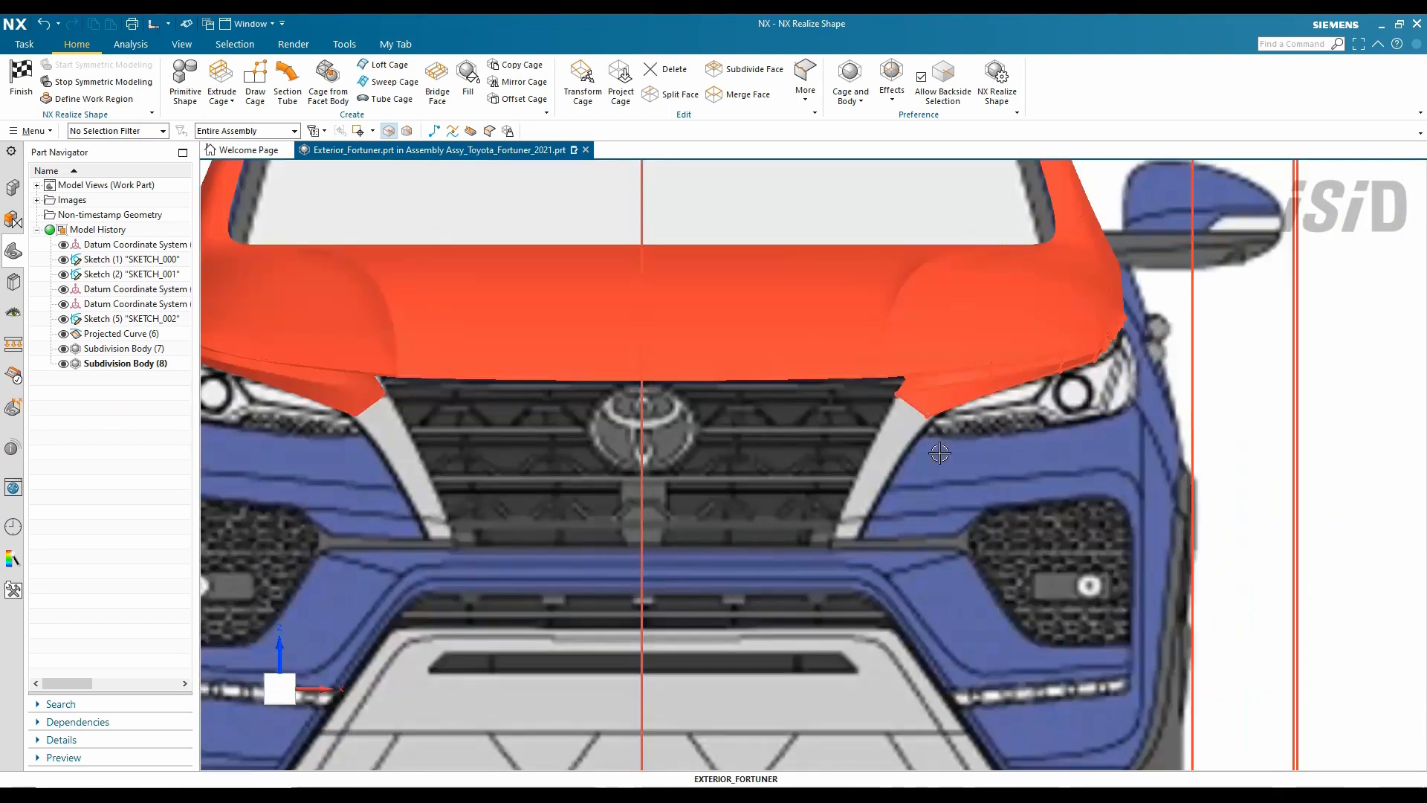
- Sweep a fender strip along the new guide polyline
scroll(939, 454, up, 4)
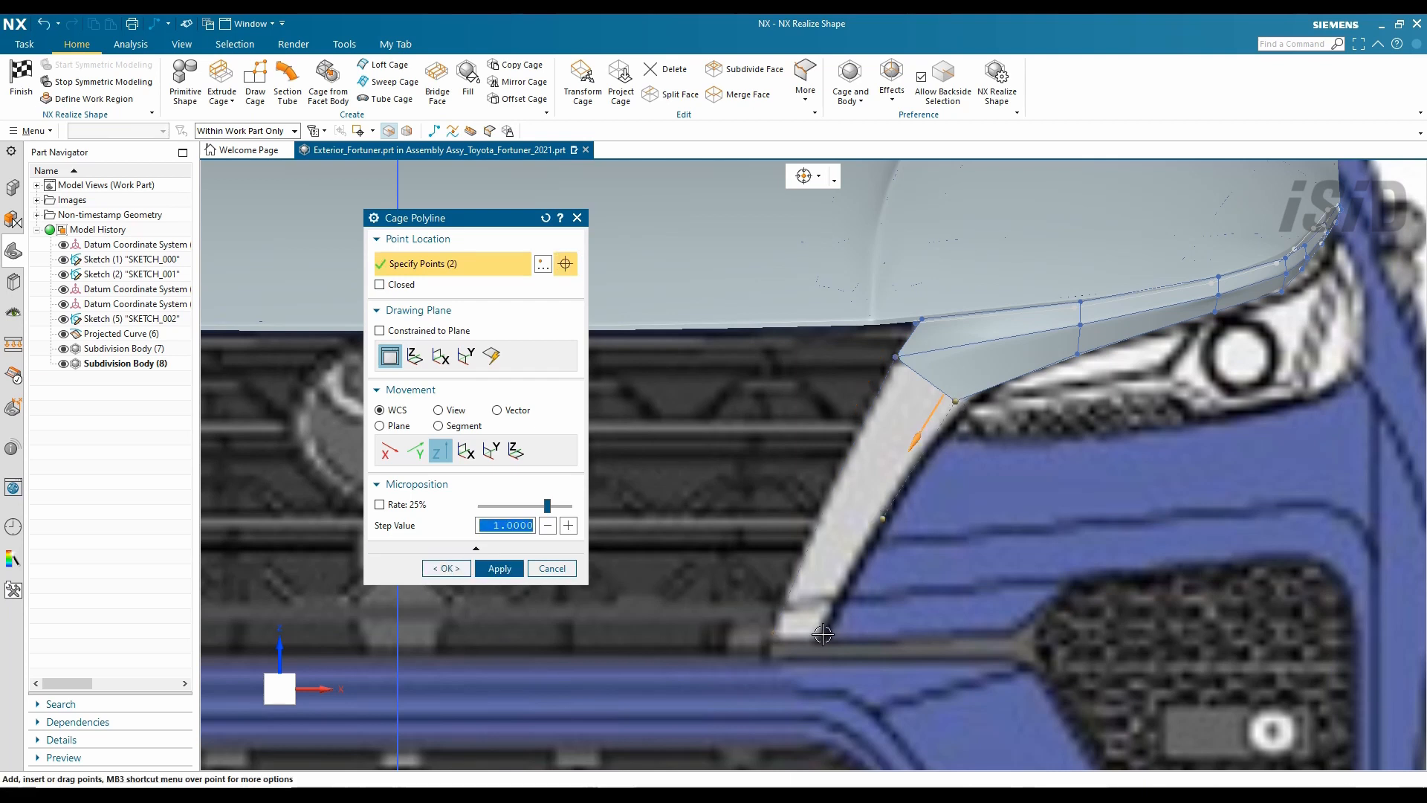
click(395, 81)
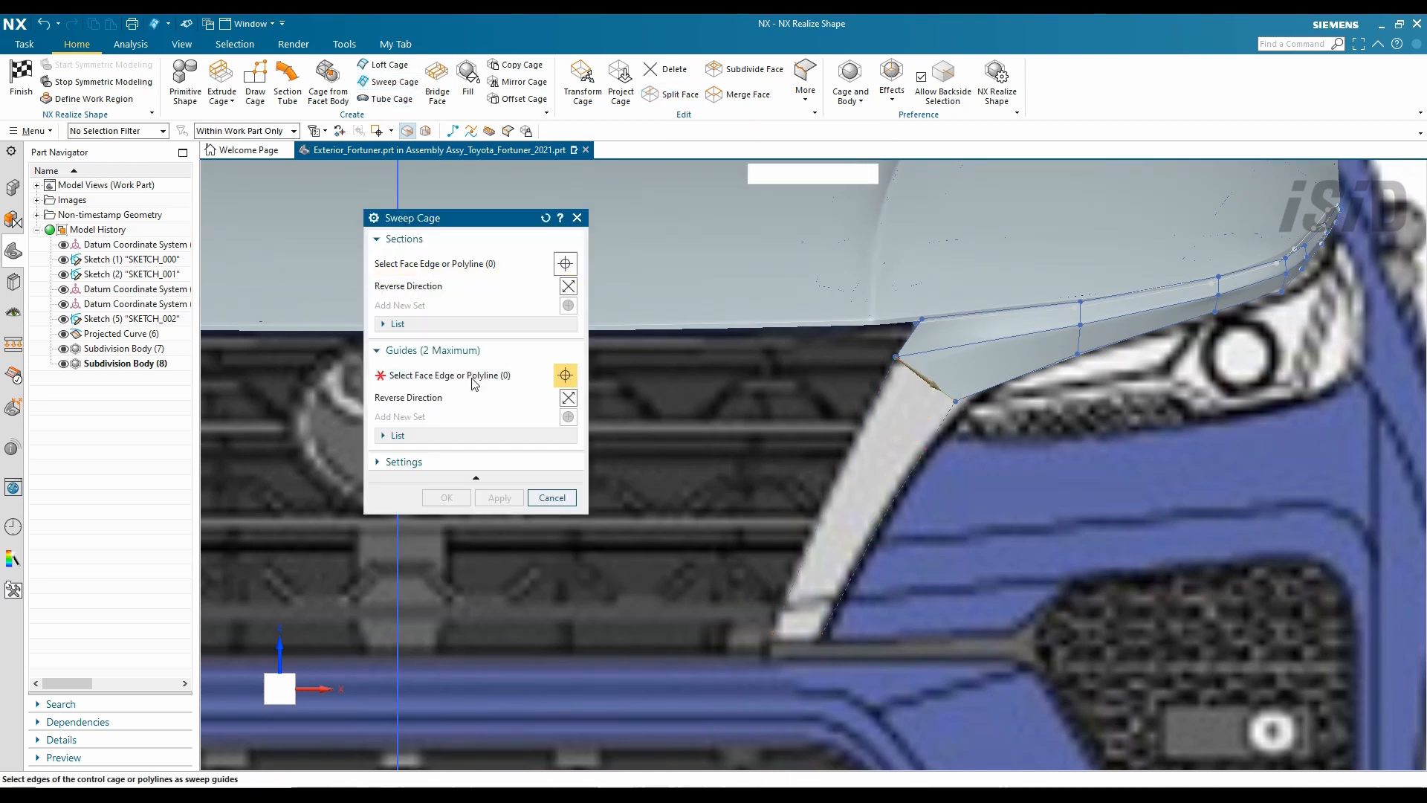
click(937, 417)
scroll(936, 417, up, 1)
click(450, 500)
scroll(925, 400, down, 5)
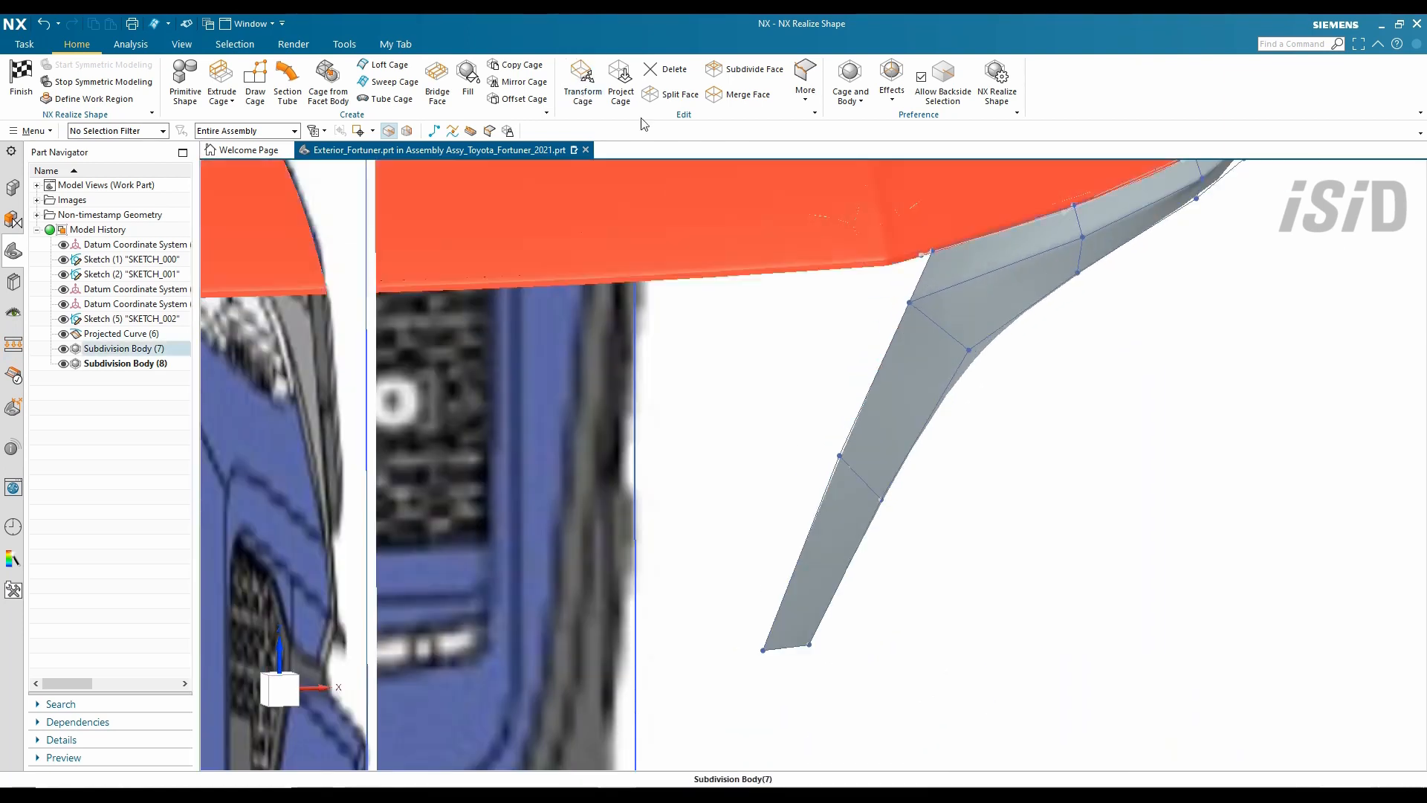
- Extrude the strip's edge along a custom axis direction by 20 mm
click(221, 78)
click(474, 361)
click(454, 394)
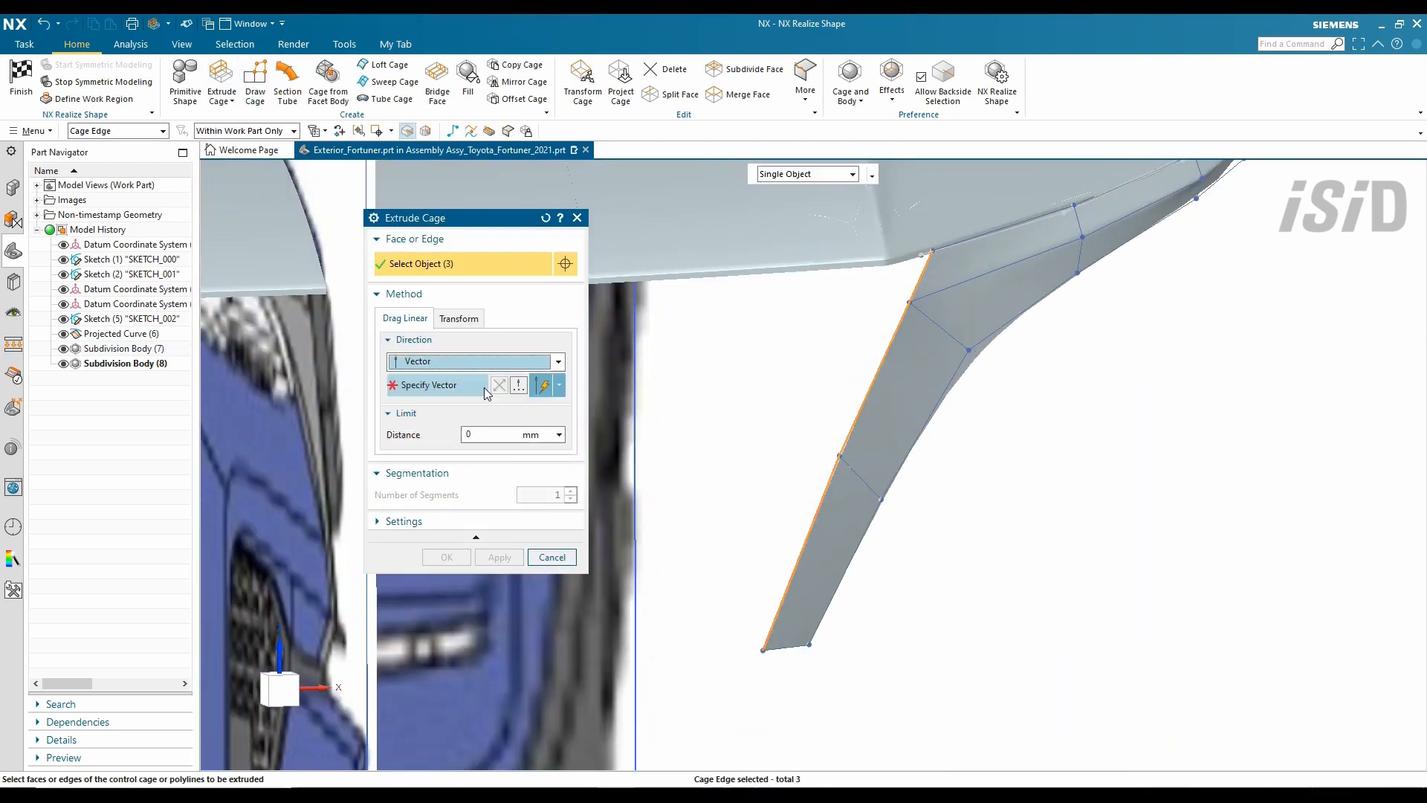
click(485, 386)
click(797, 453)
scroll(935, 272, up, 4)
drag(900, 282, 883, 275)
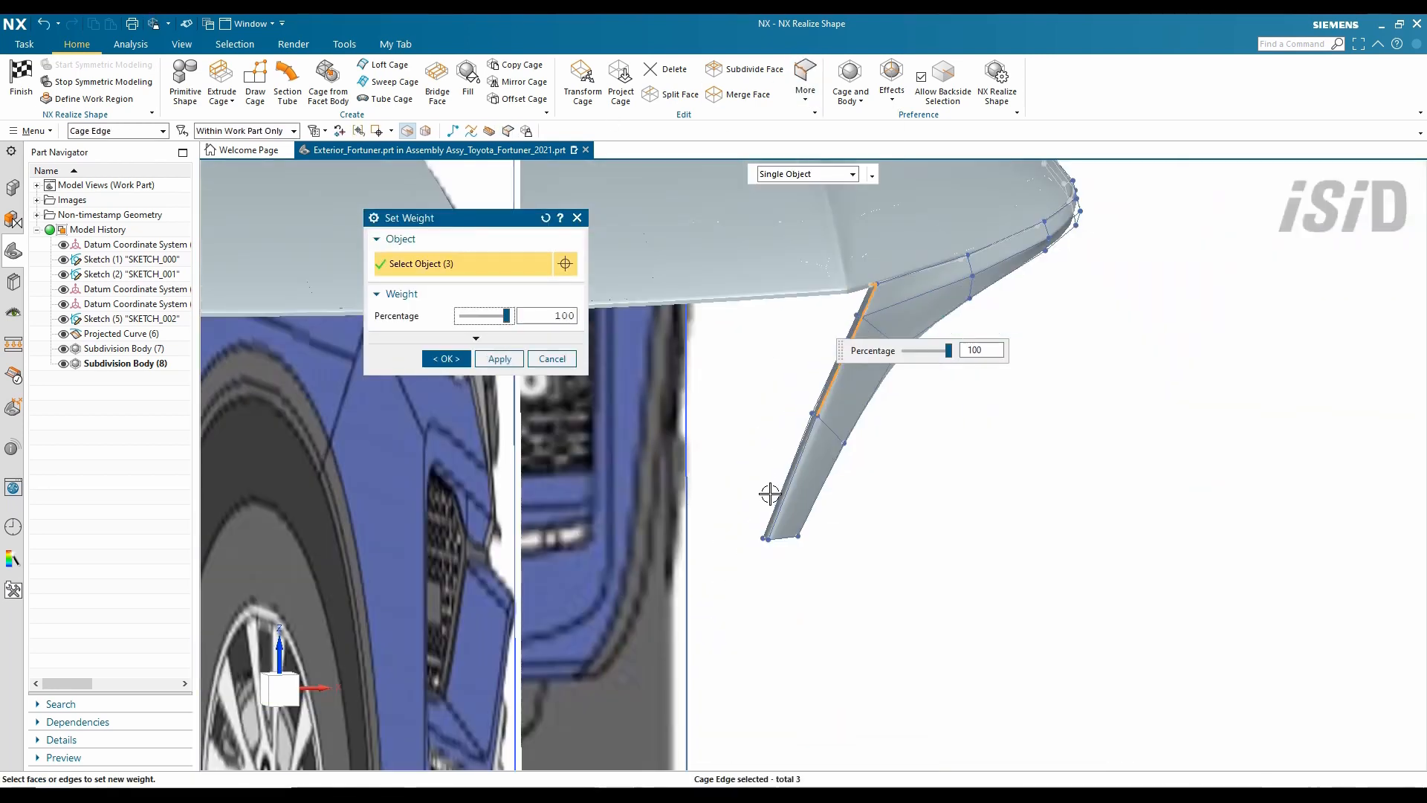
middle_click(770, 494)
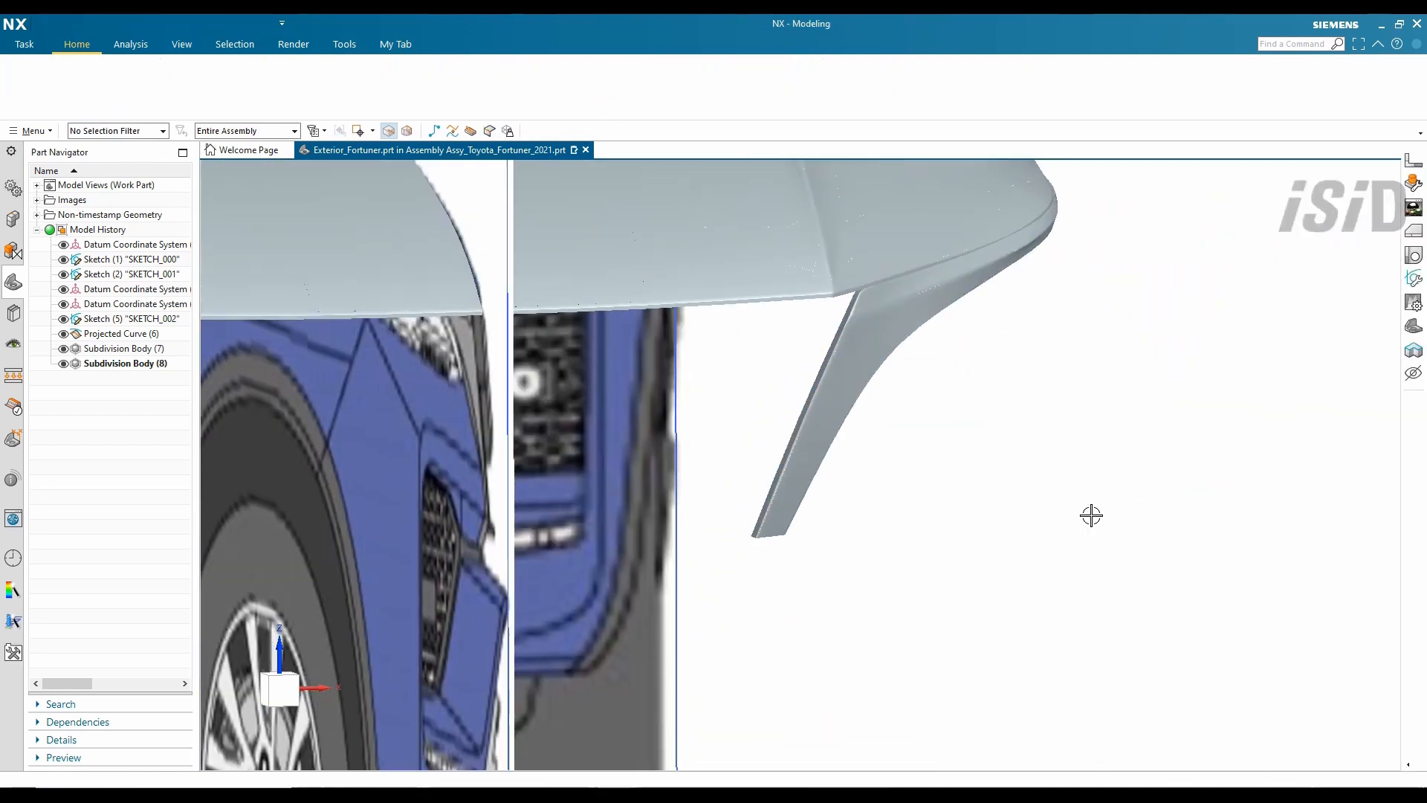
- Shift the strip's five bottom cage points left and raise them slightly
middle_drag(1090, 513, 800, 382)
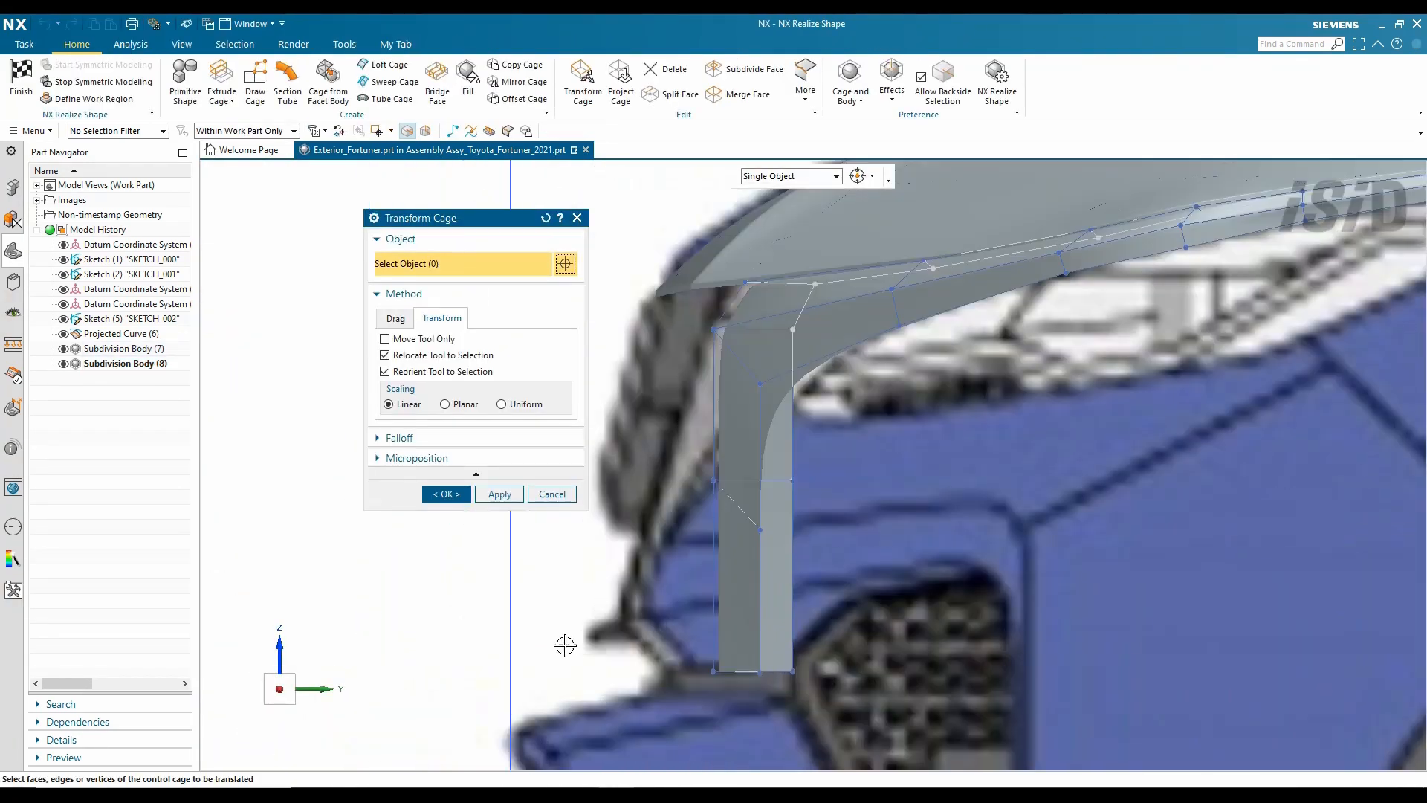
drag(798, 496, 762, 496)
drag(852, 706, 689, 634)
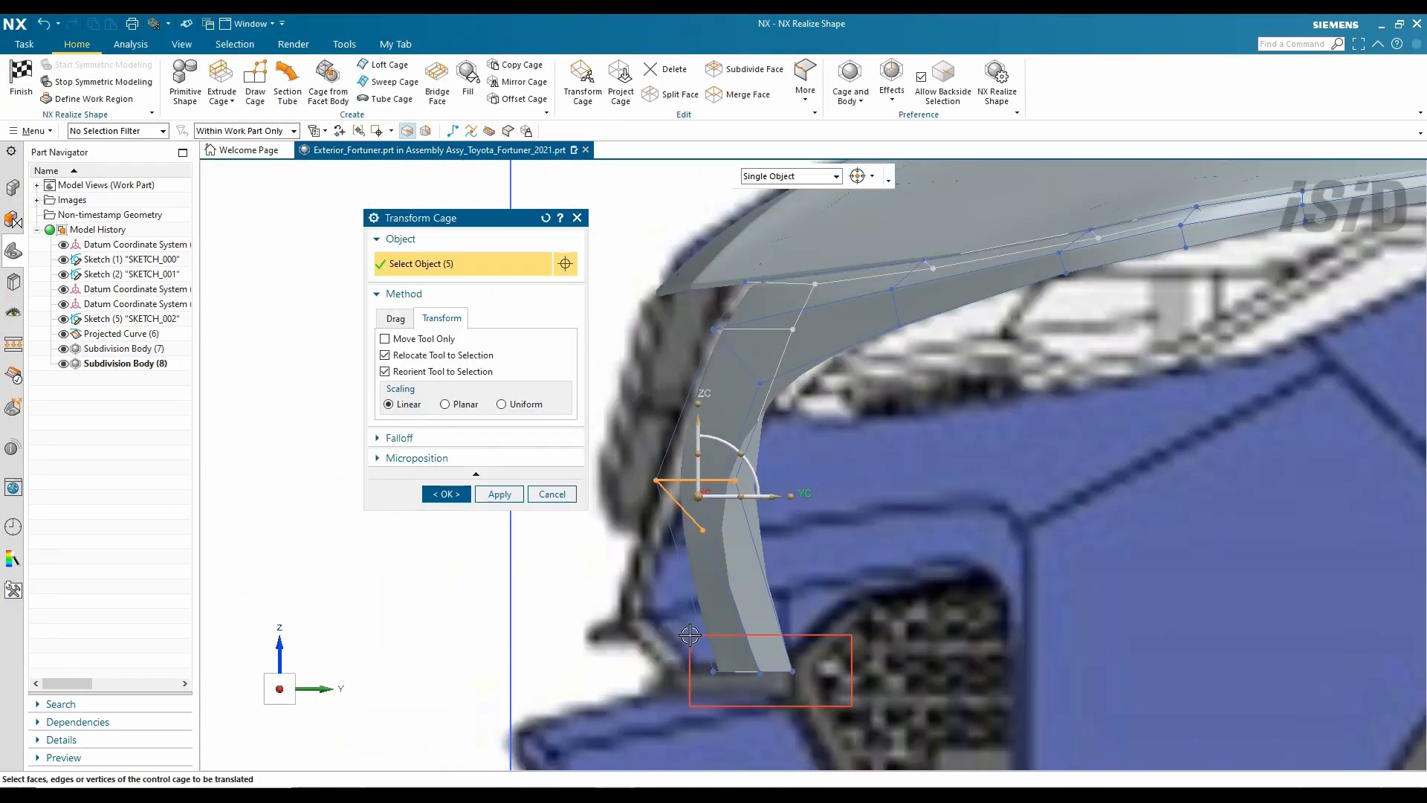
drag(811, 717, 694, 643)
drag(828, 672, 722, 671)
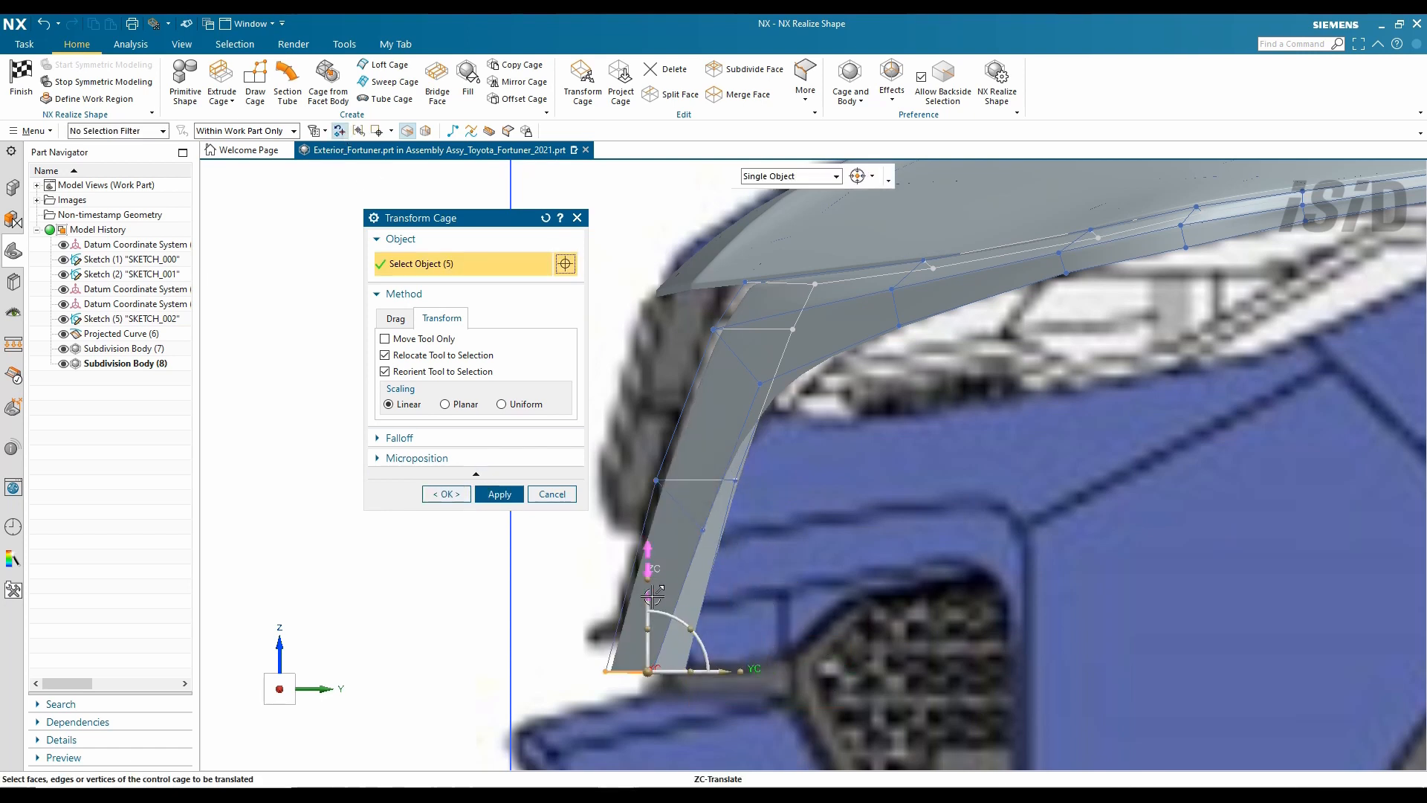
drag(648, 591, 648, 534)
drag(725, 614, 732, 614)
click(444, 493)
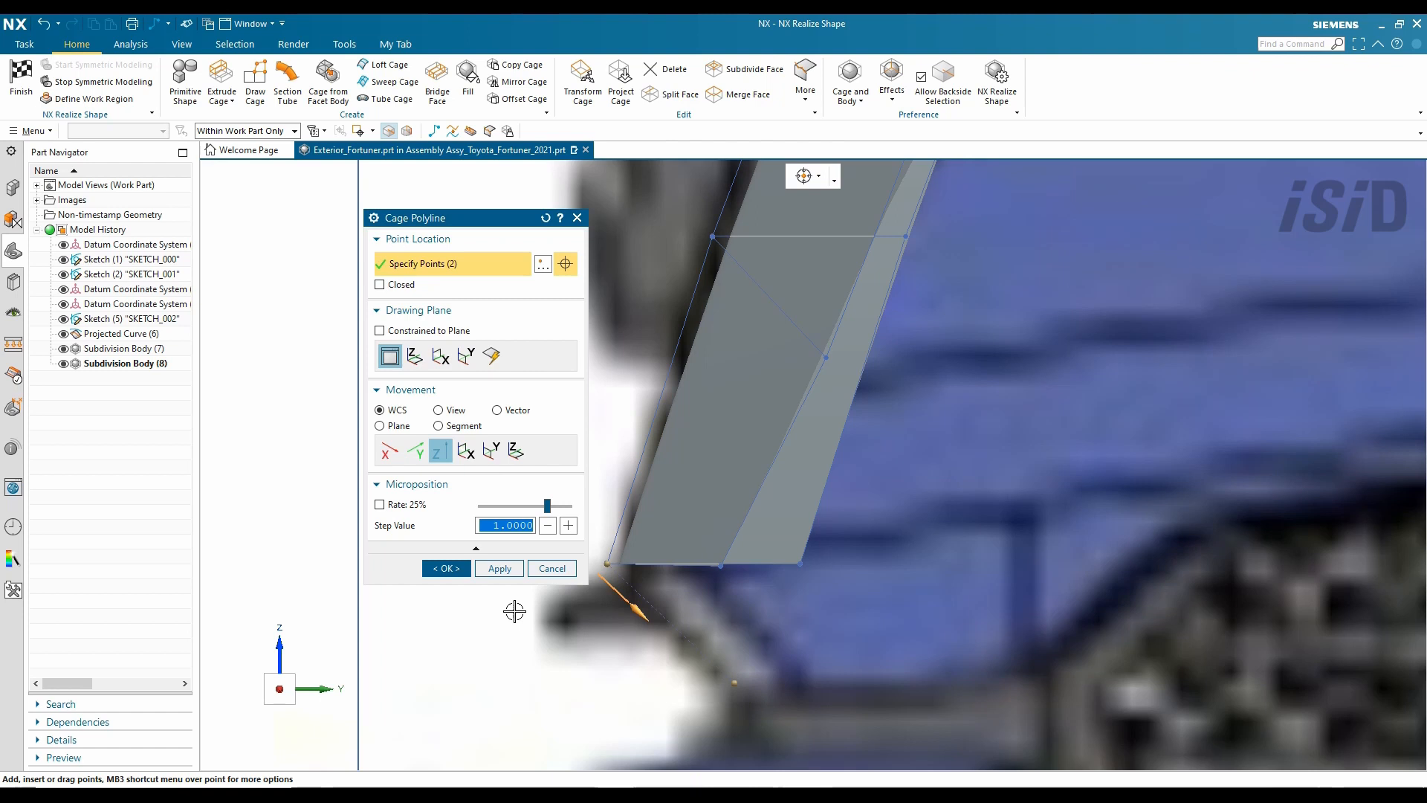
- Try a lower swept extension, then undo it and delete the leftover guide polyline
click(446, 568)
scroll(652, 578, down, 1)
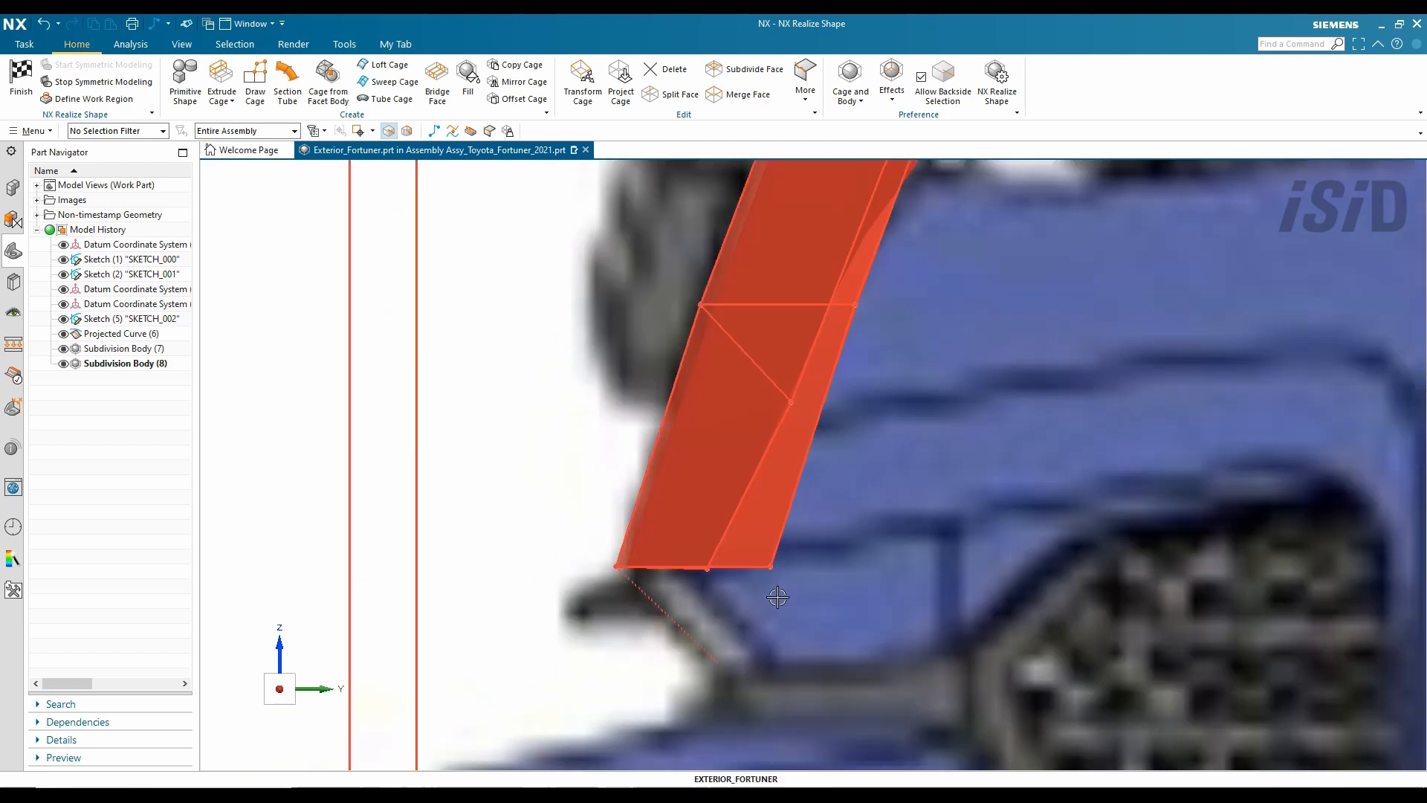
click(394, 82)
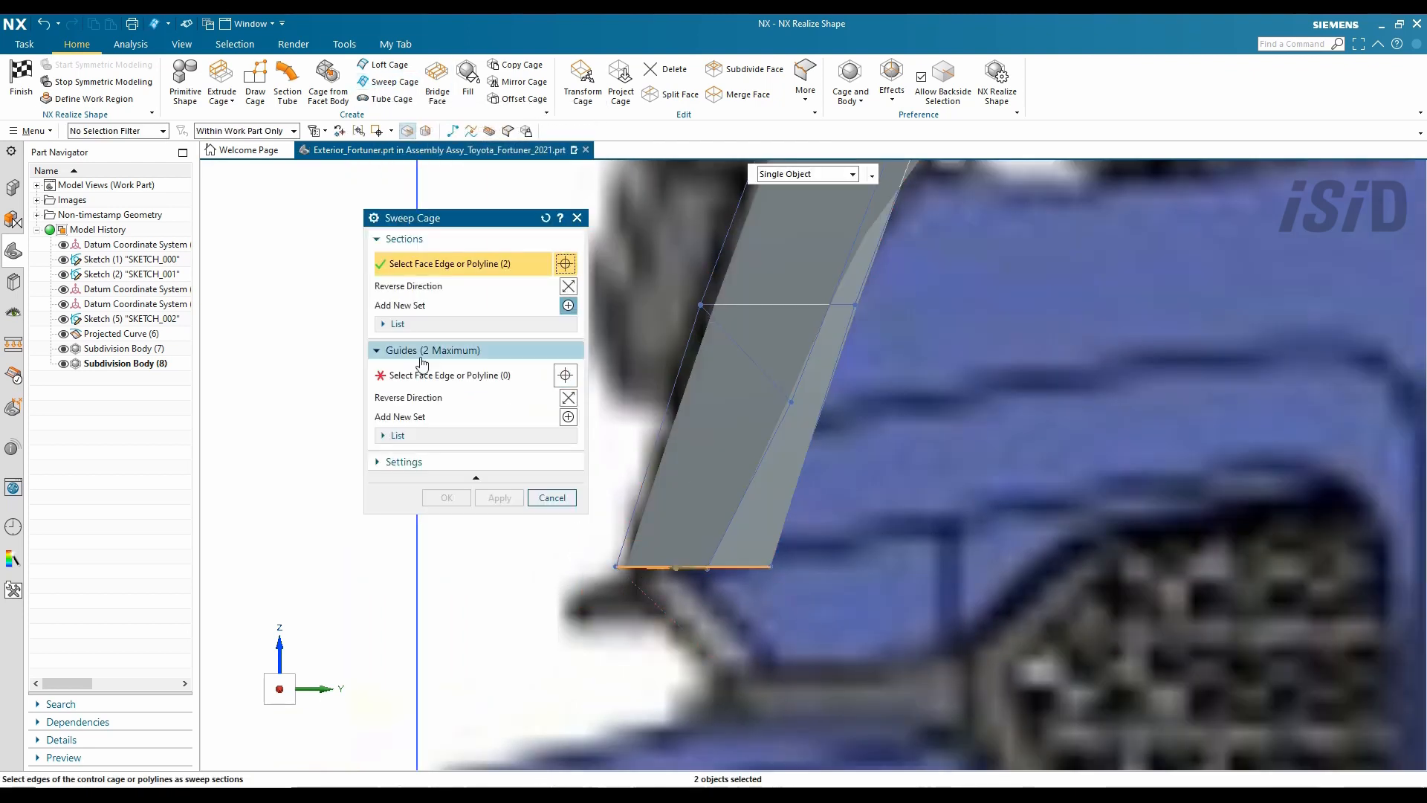
click(446, 375)
click(648, 599)
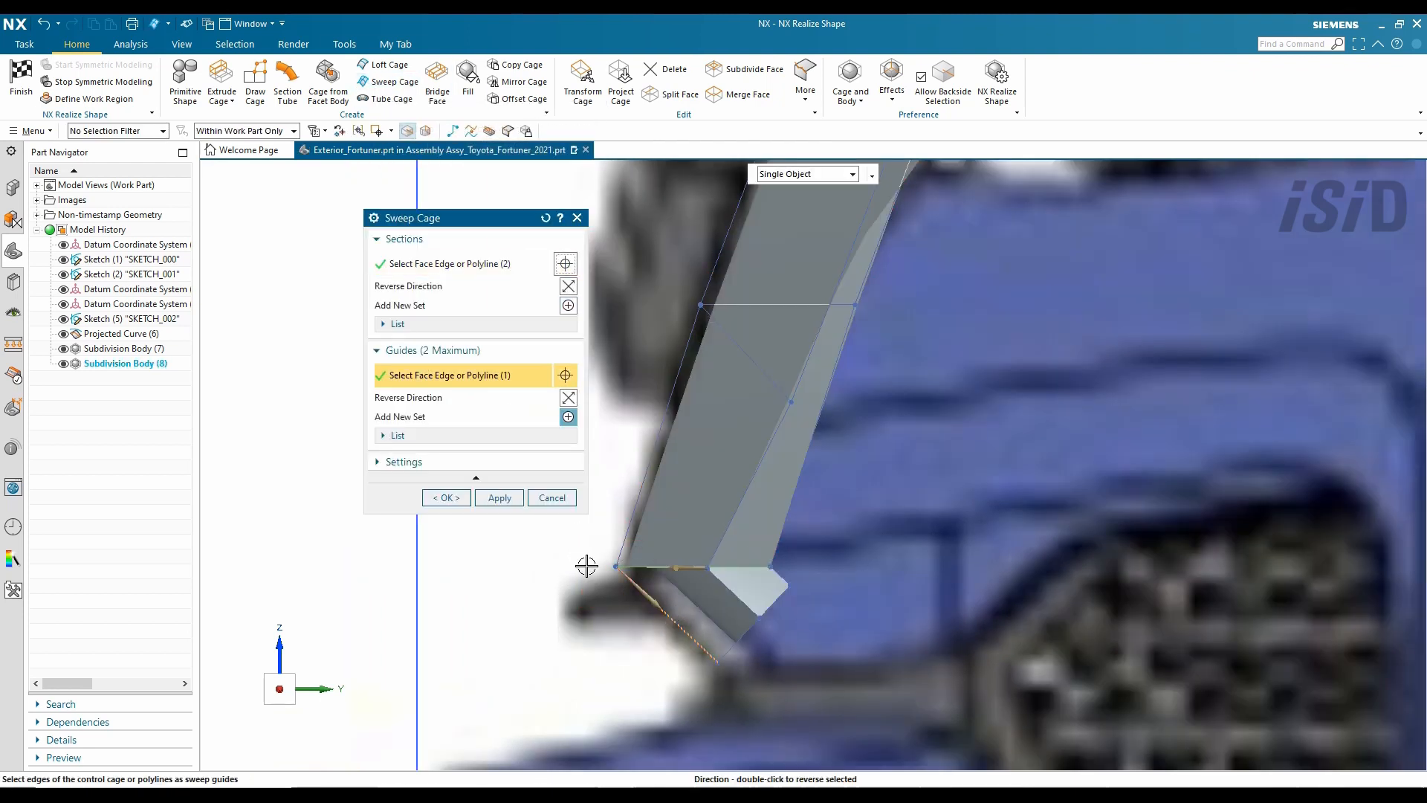
click(448, 498)
key(ctrl+z)
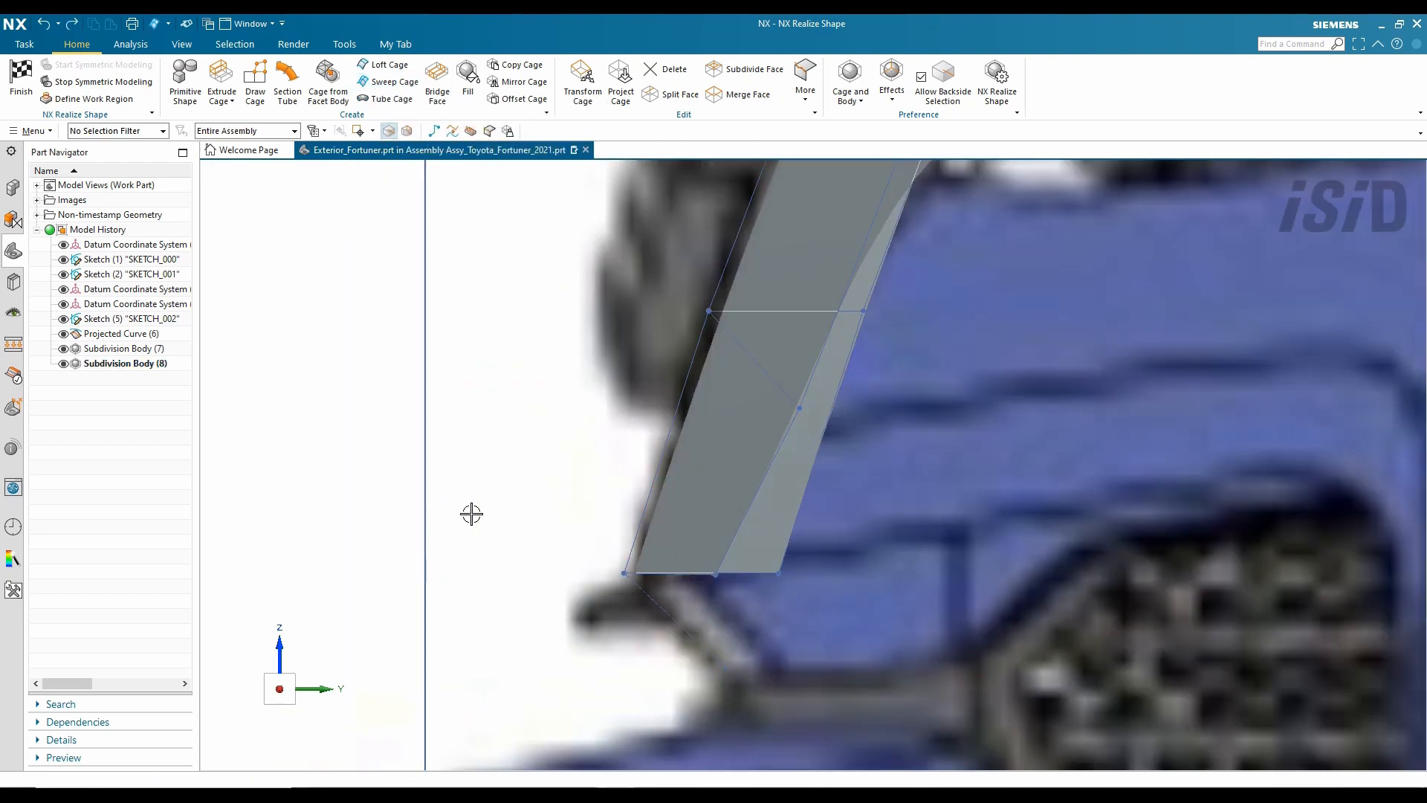
click(754, 594)
click(448, 332)
- Extrude the strip's bottom edges downward toward the bumper
click(221, 82)
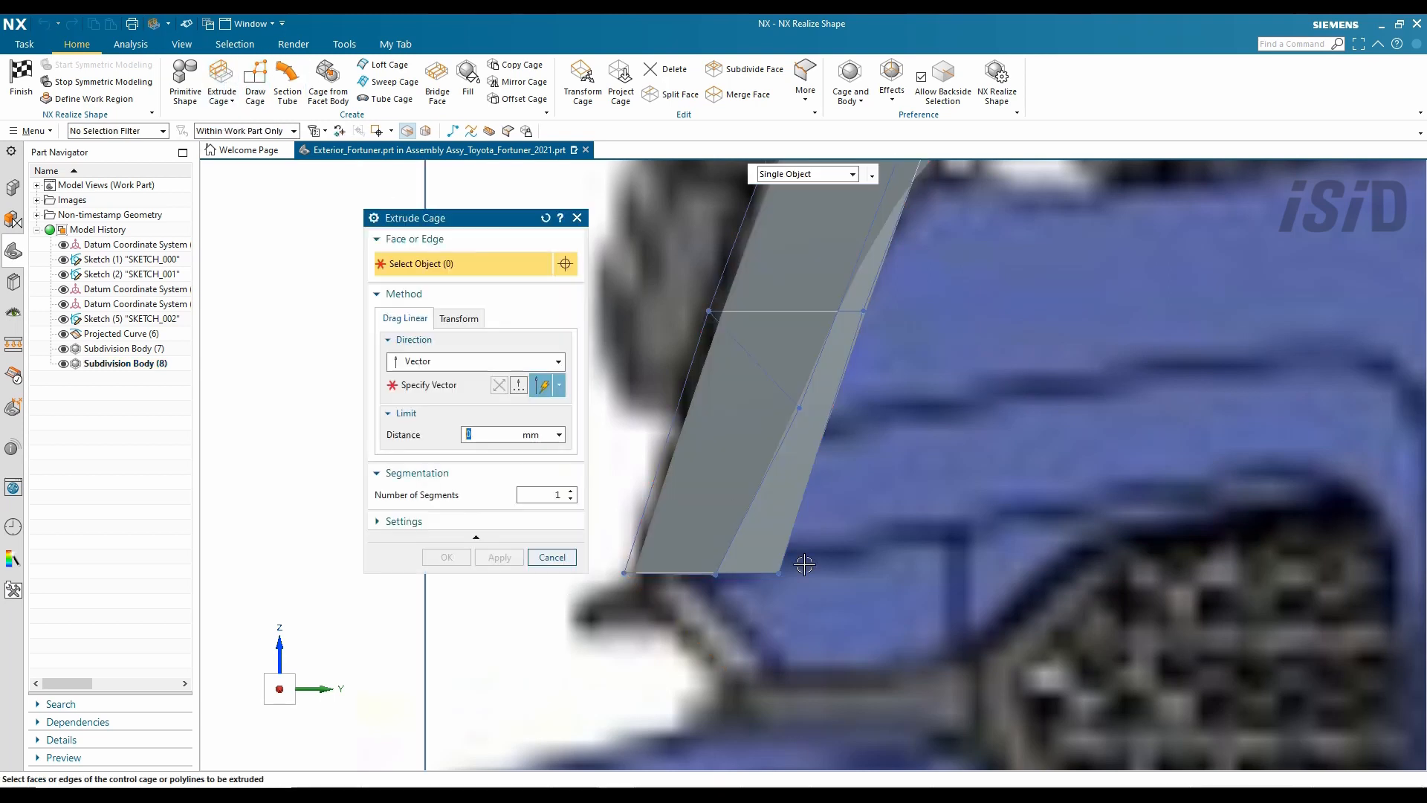
click(748, 587)
drag(699, 580, 702, 688)
click(446, 557)
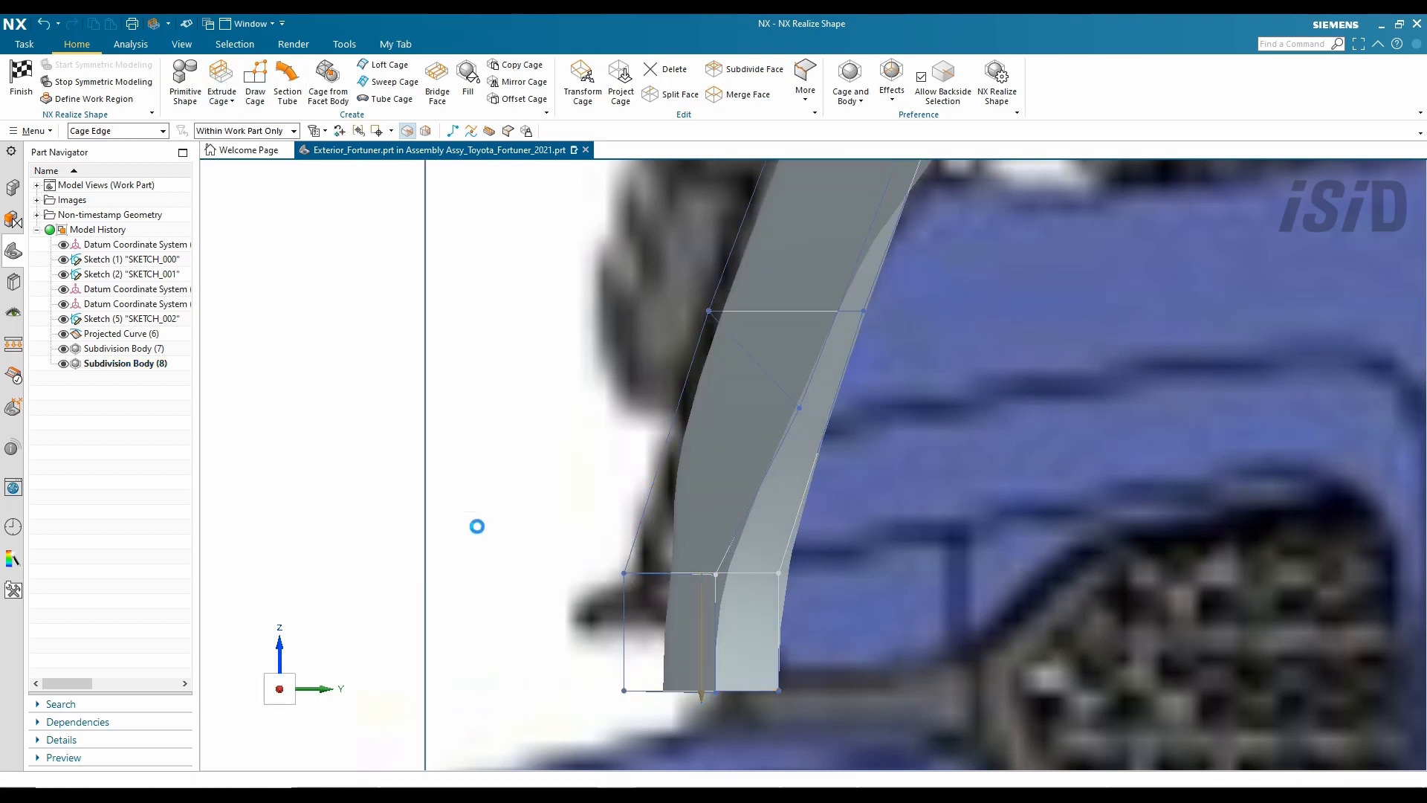
- Set the crease weight of the bottom edges to 100
click(805, 82)
click(825, 211)
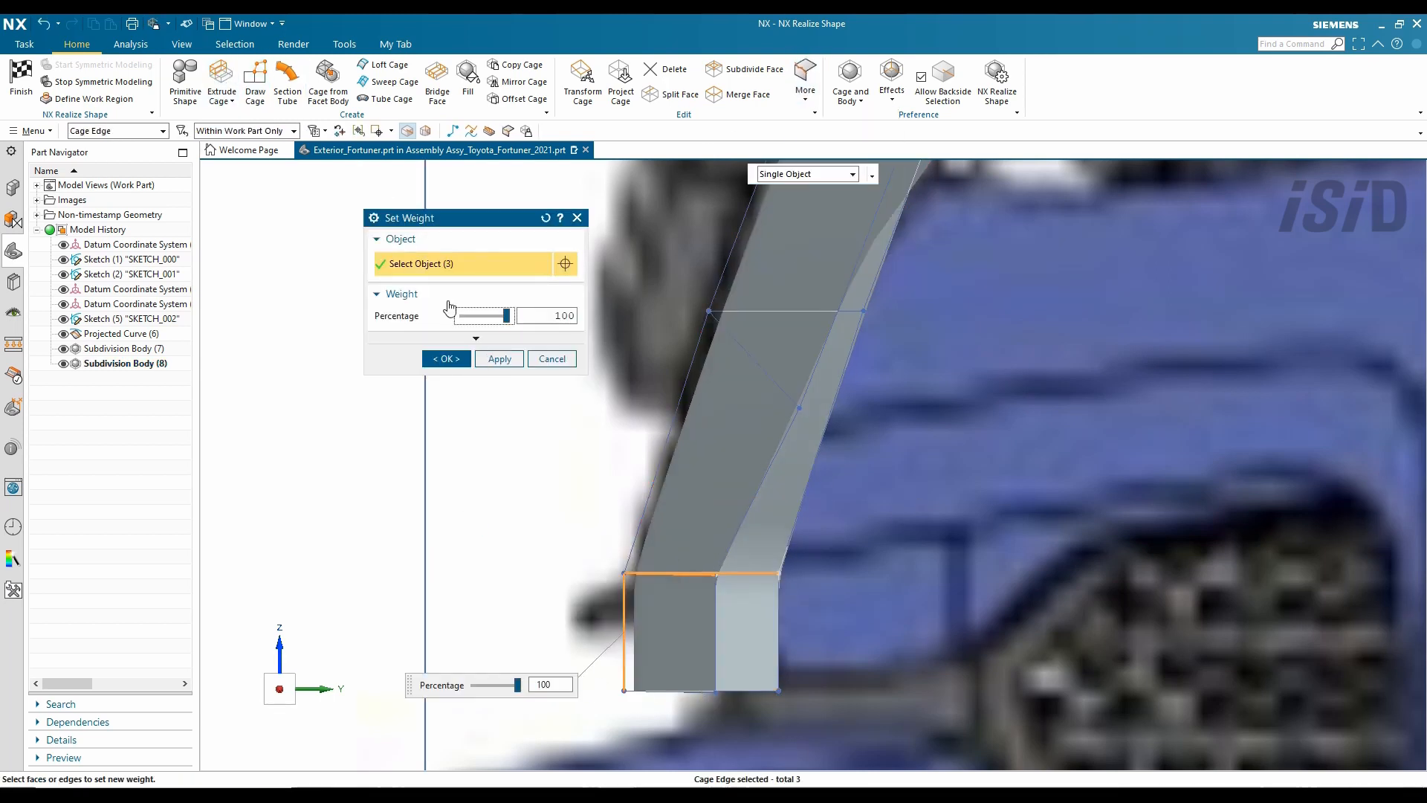
click(446, 359)
- Shift the strip's lower end sideways to bend it outward
key(ctrl+t)
drag(786, 694, 896, 693)
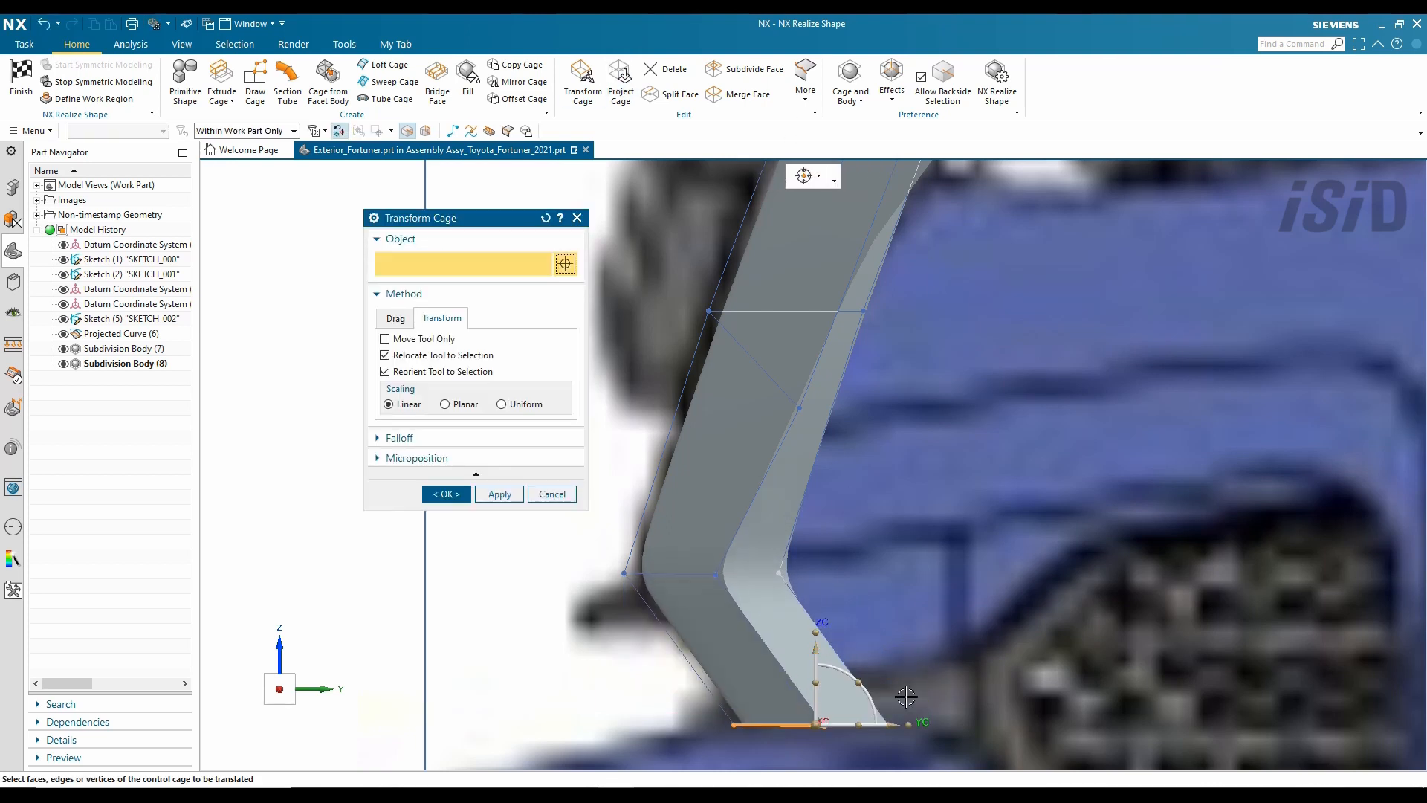
click(446, 493)
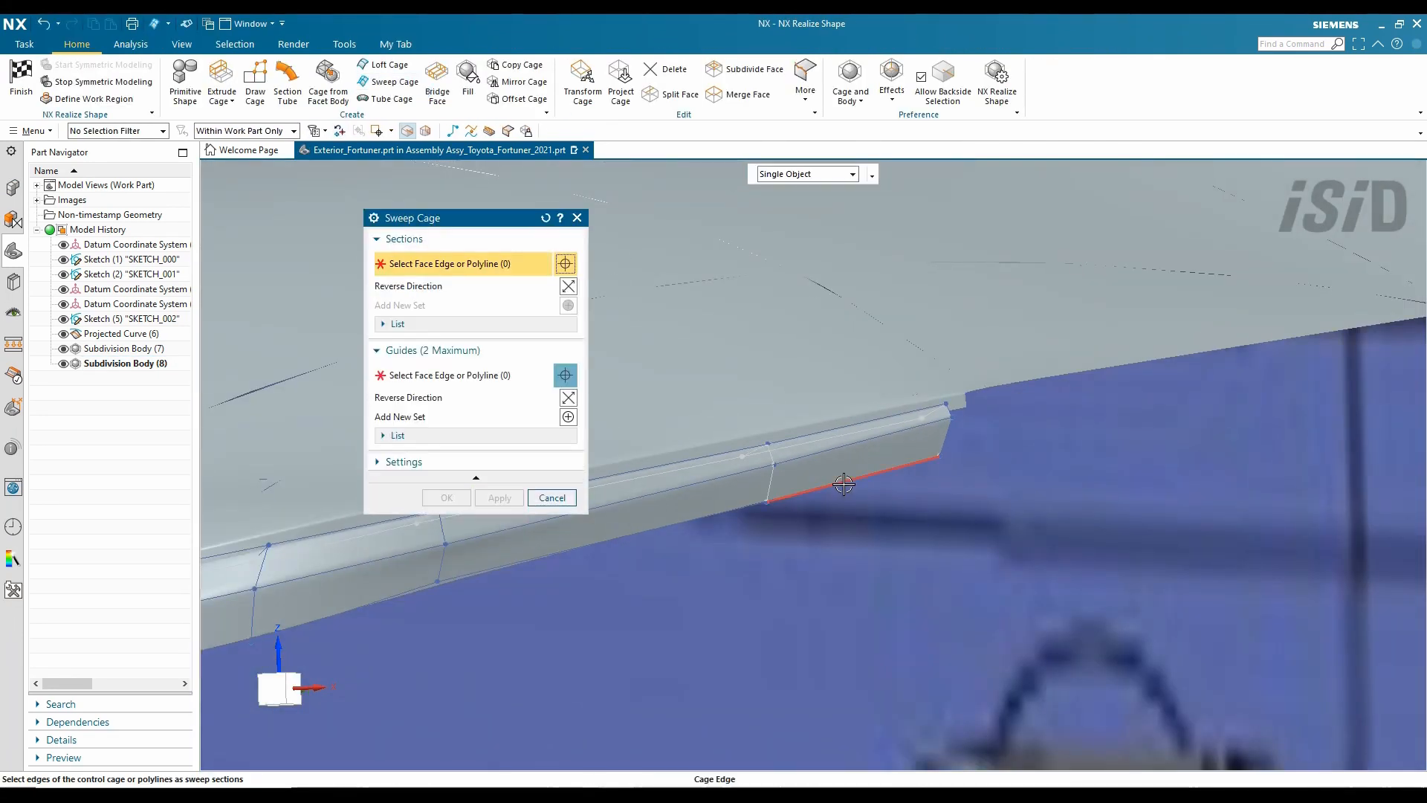
- Extrude the lip face outward along Y by about 40 mm
click(220, 82)
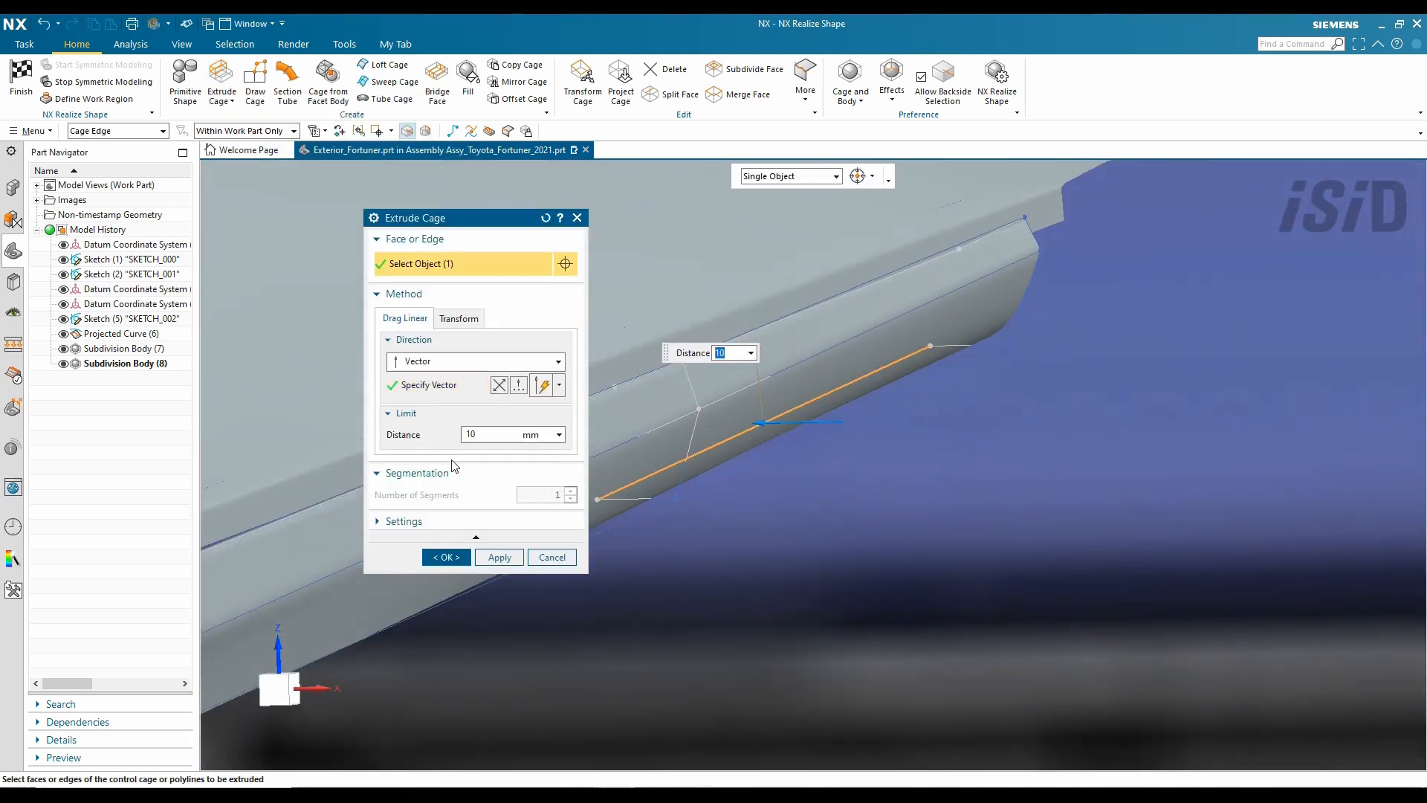
click(830, 212)
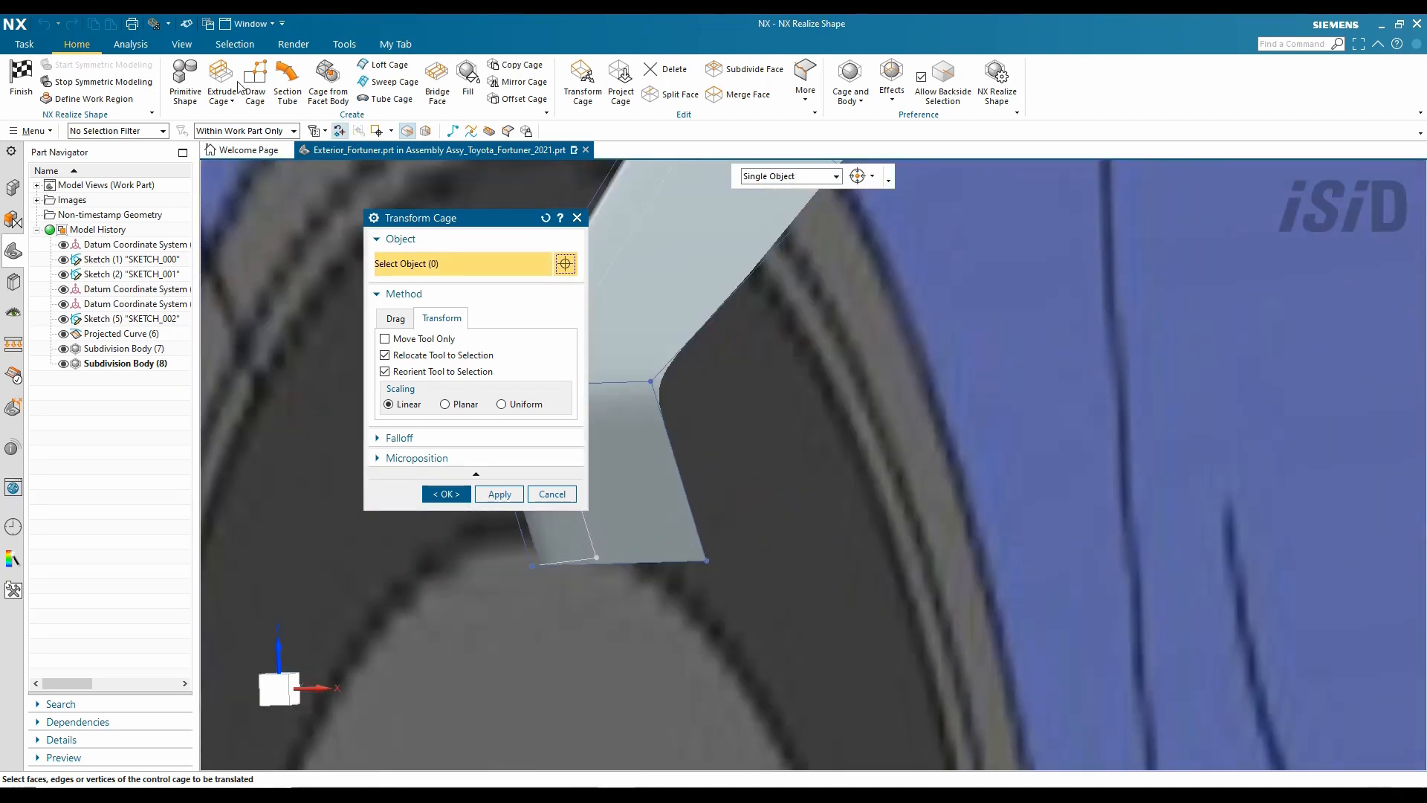
click(221, 80)
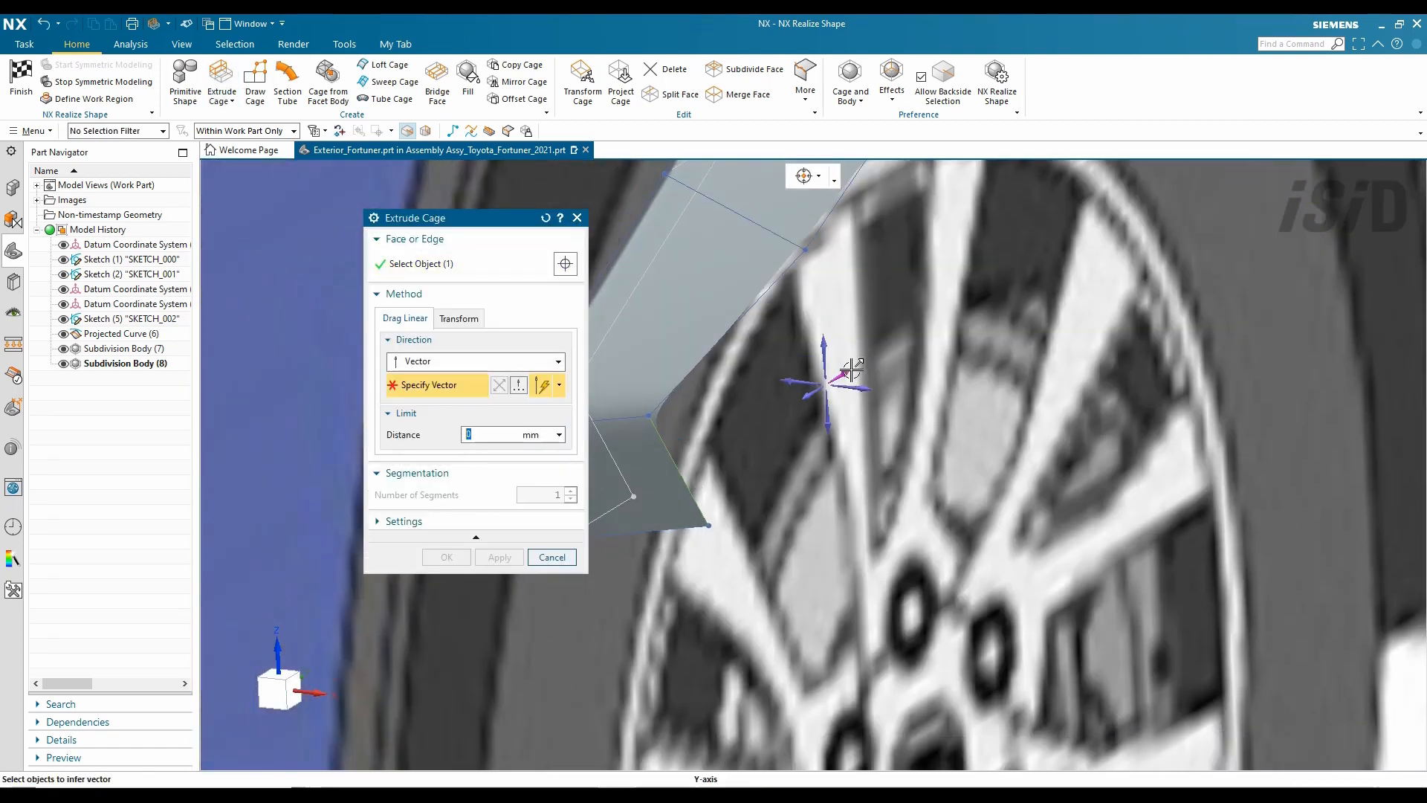
click(852, 370)
drag(687, 467, 756, 442)
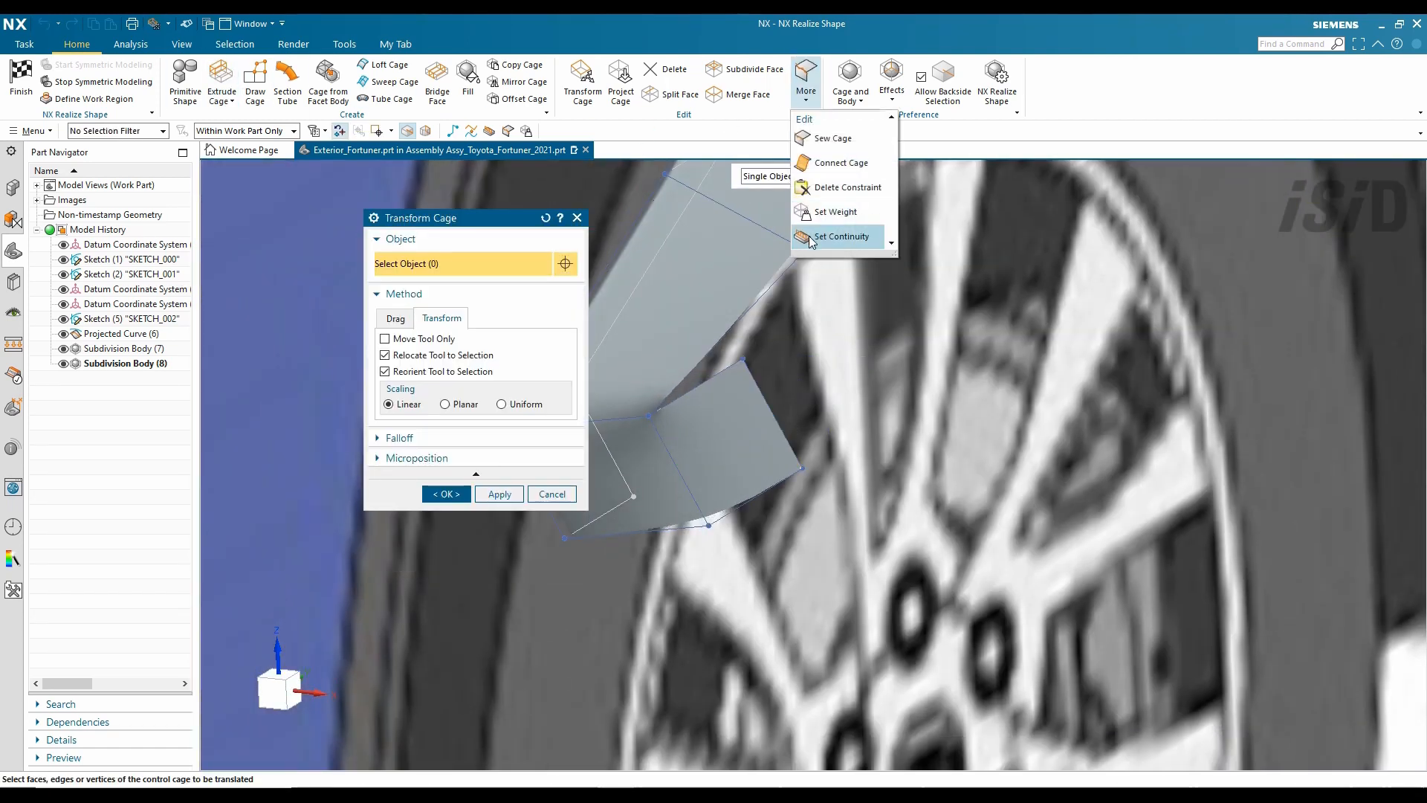
- Sweep the lip along the wheel-arch guide and set the flare edges' crease weight to 0
click(926, 233)
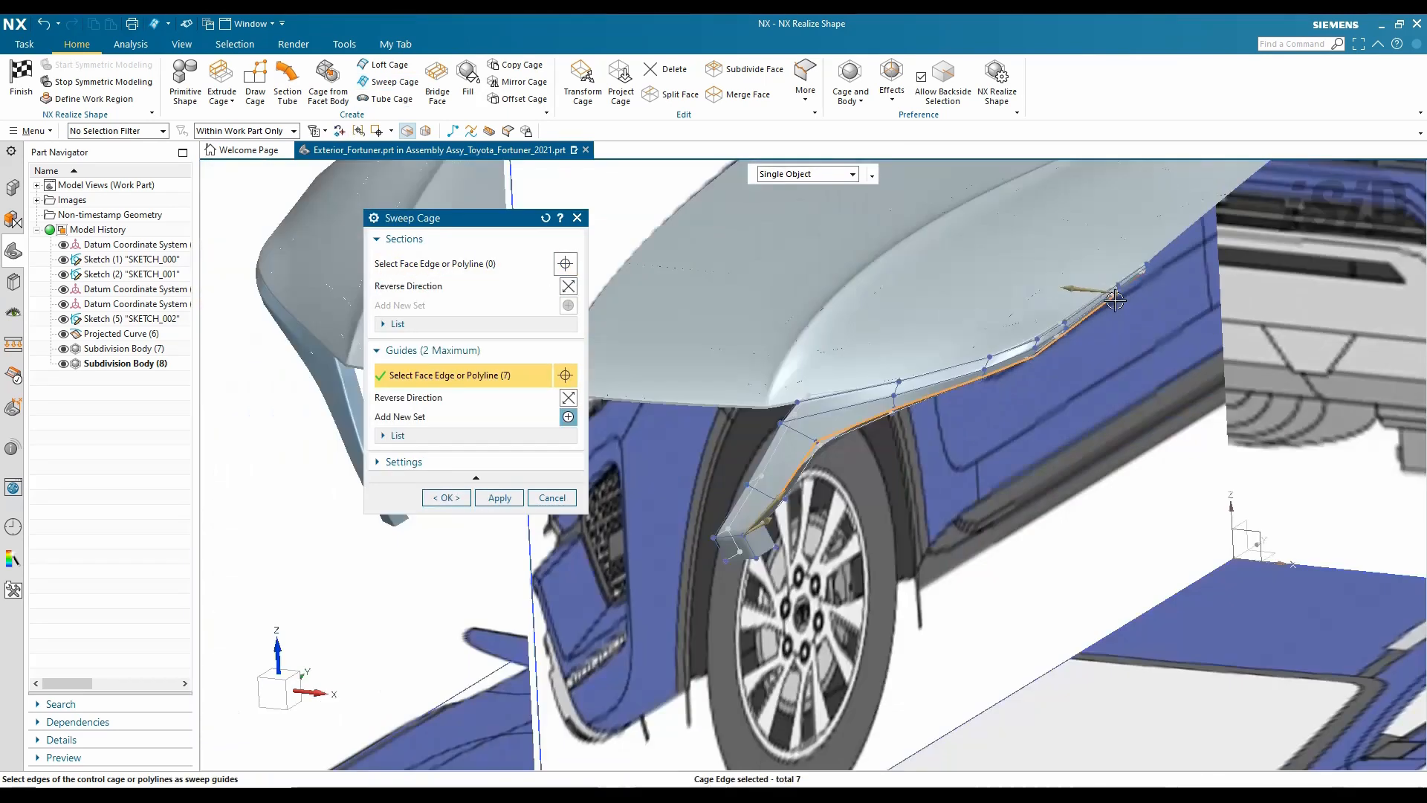
click(447, 497)
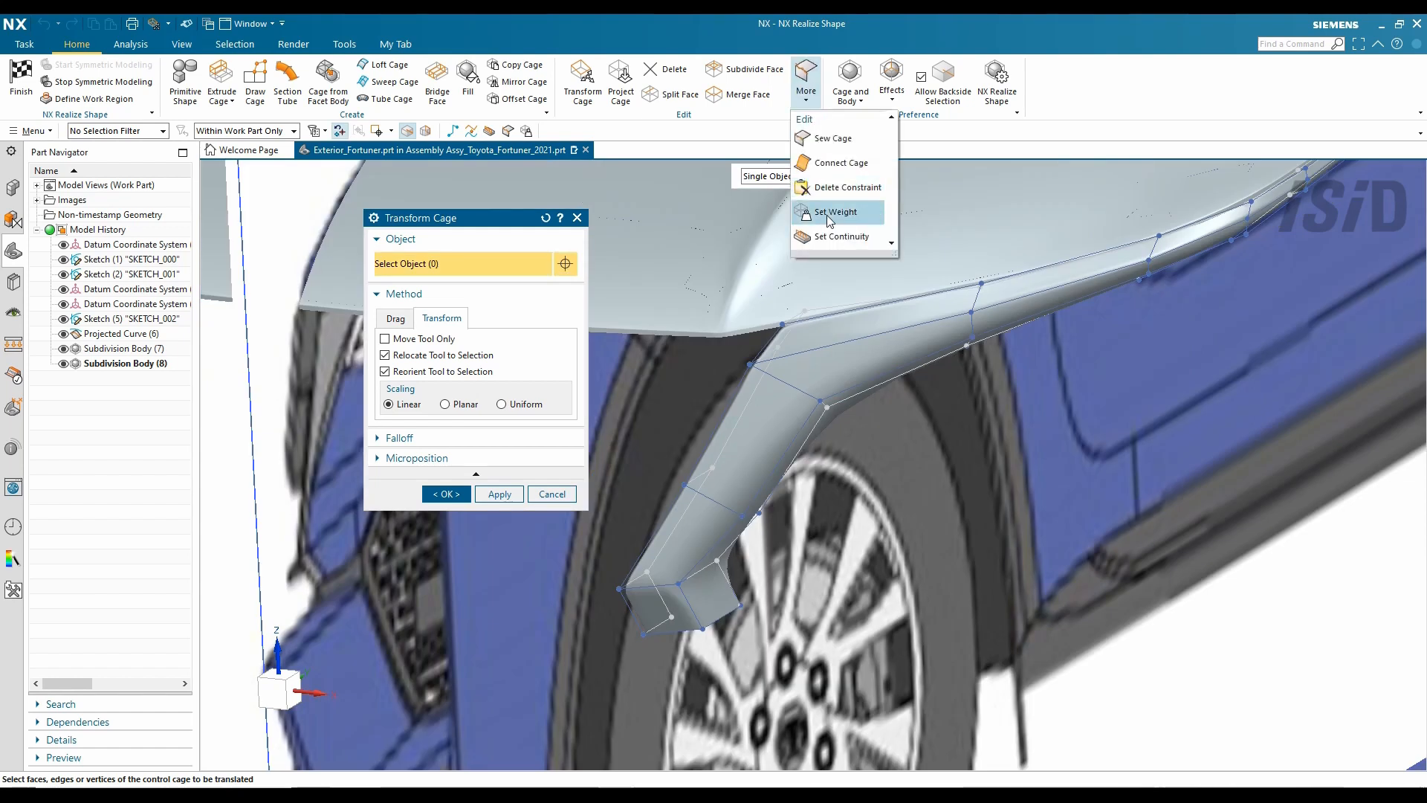
click(831, 214)
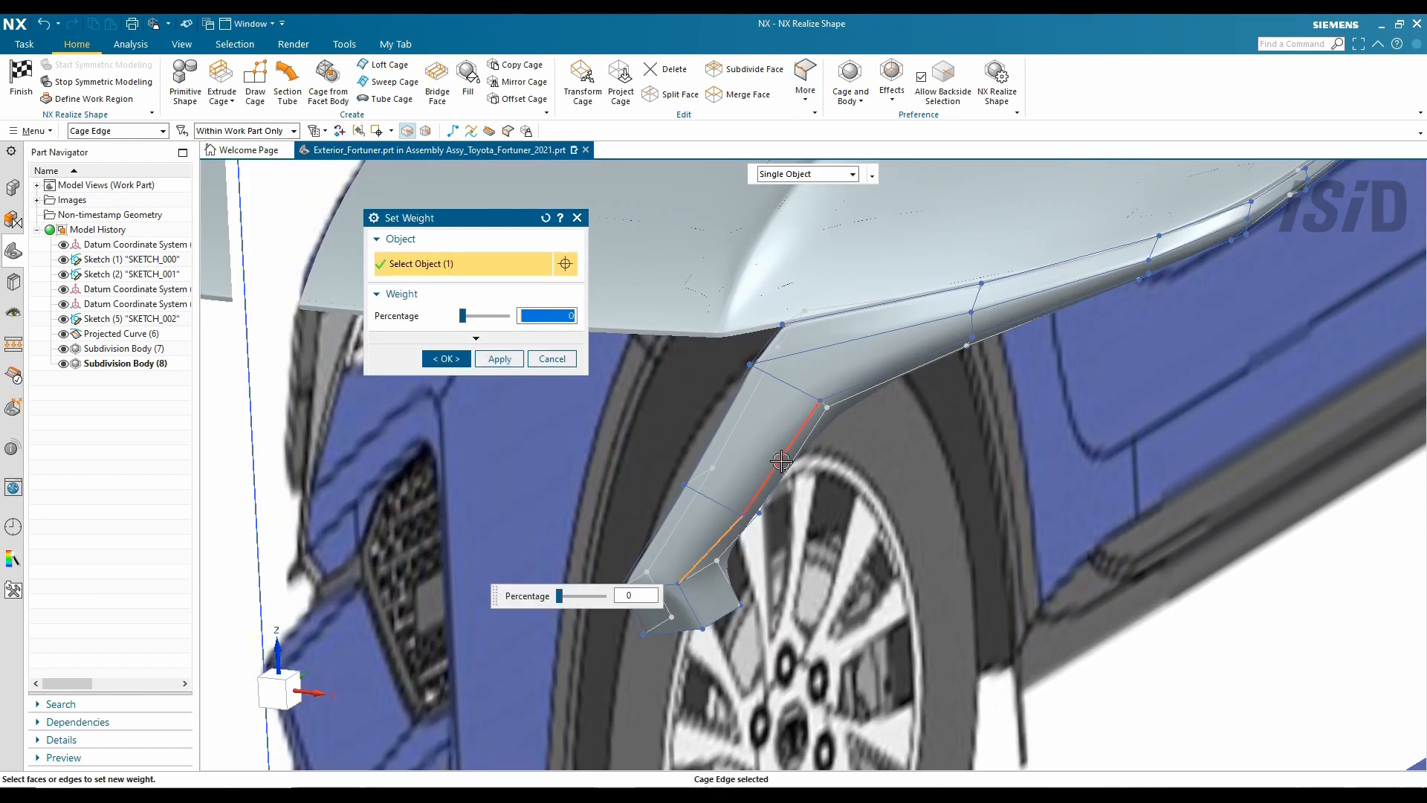
click(1023, 295)
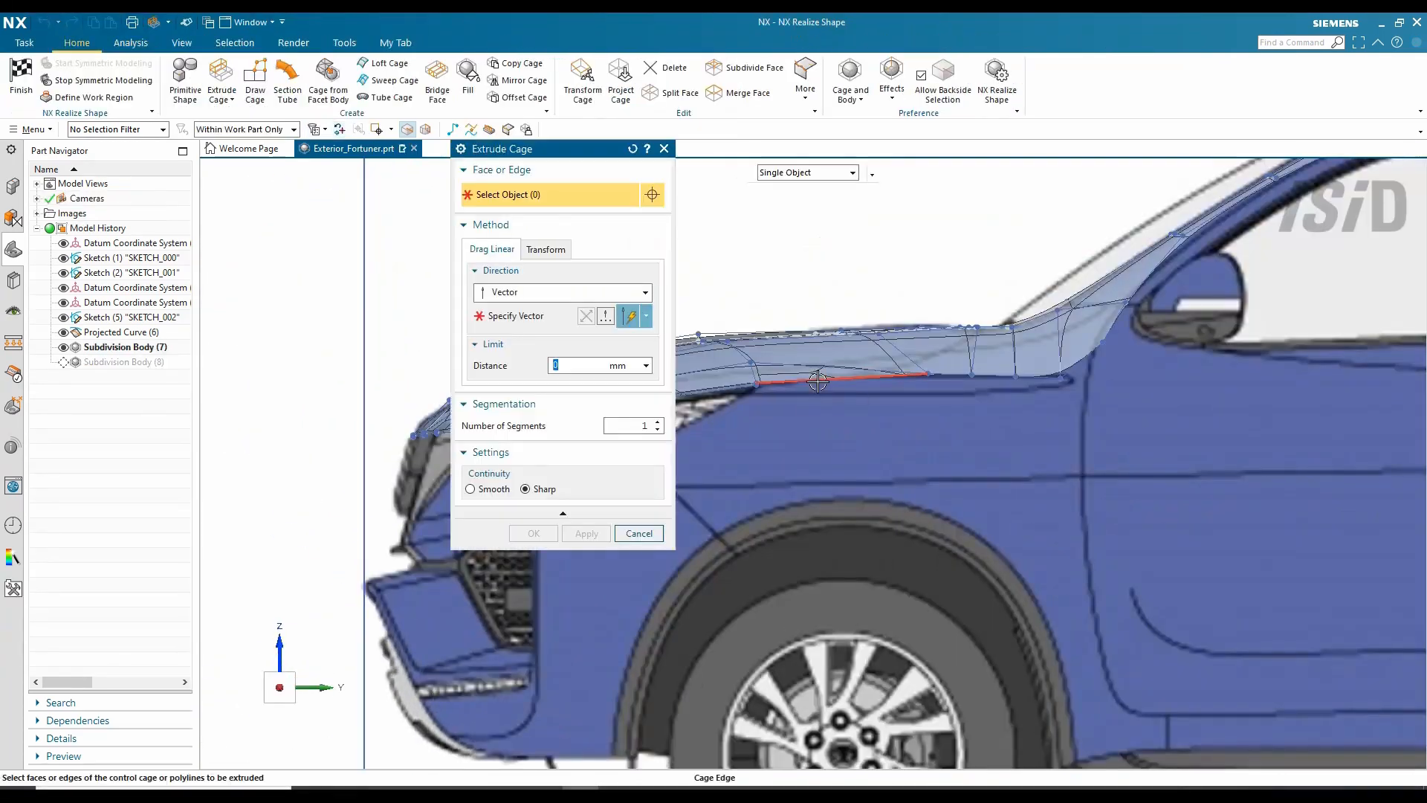
scroll(818, 380, up, 5)
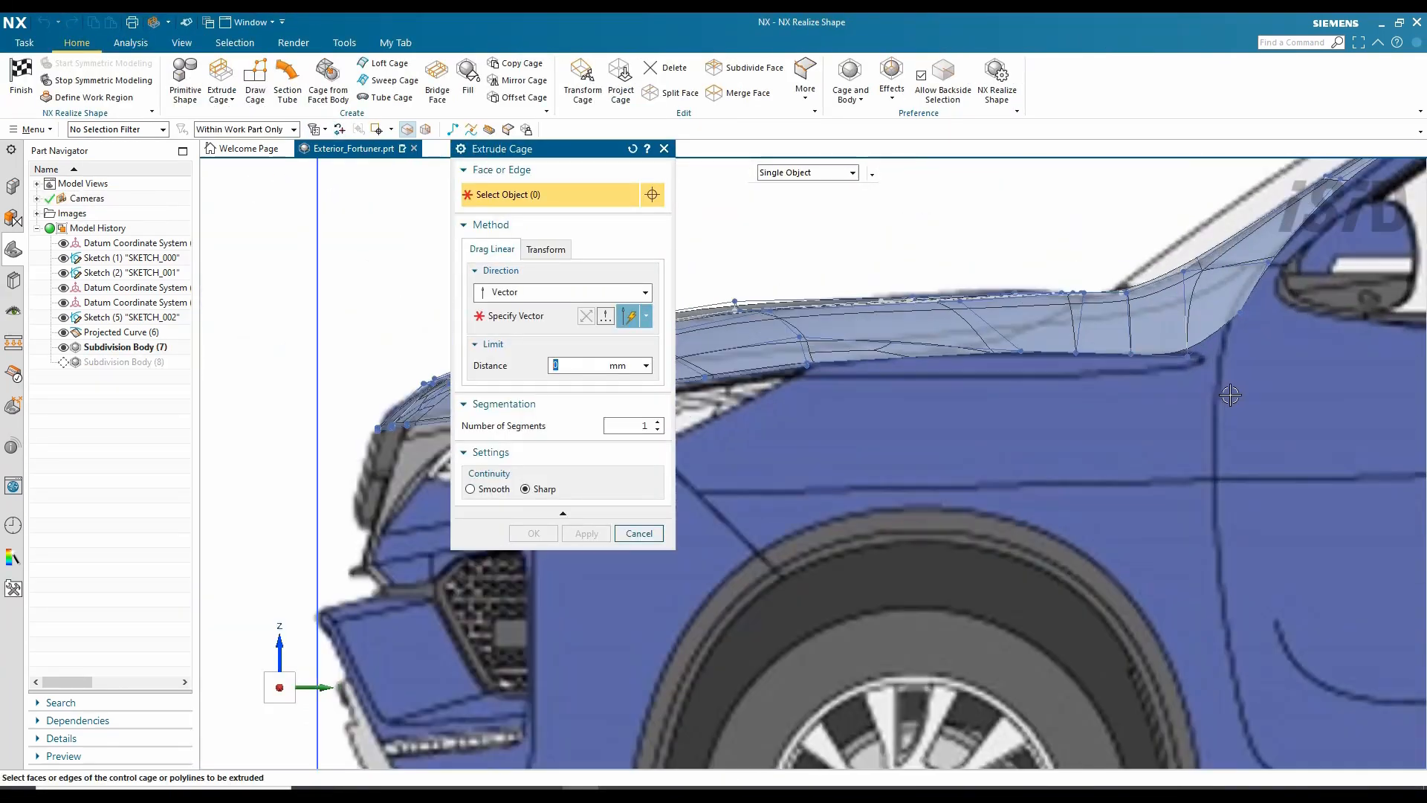
- Extrude four fender top edges down 210 mm with Smooth continuity into a side panel
click(1019, 345)
click(1019, 344)
click(1071, 343)
click(1141, 344)
scroll(1232, 351, down, 3)
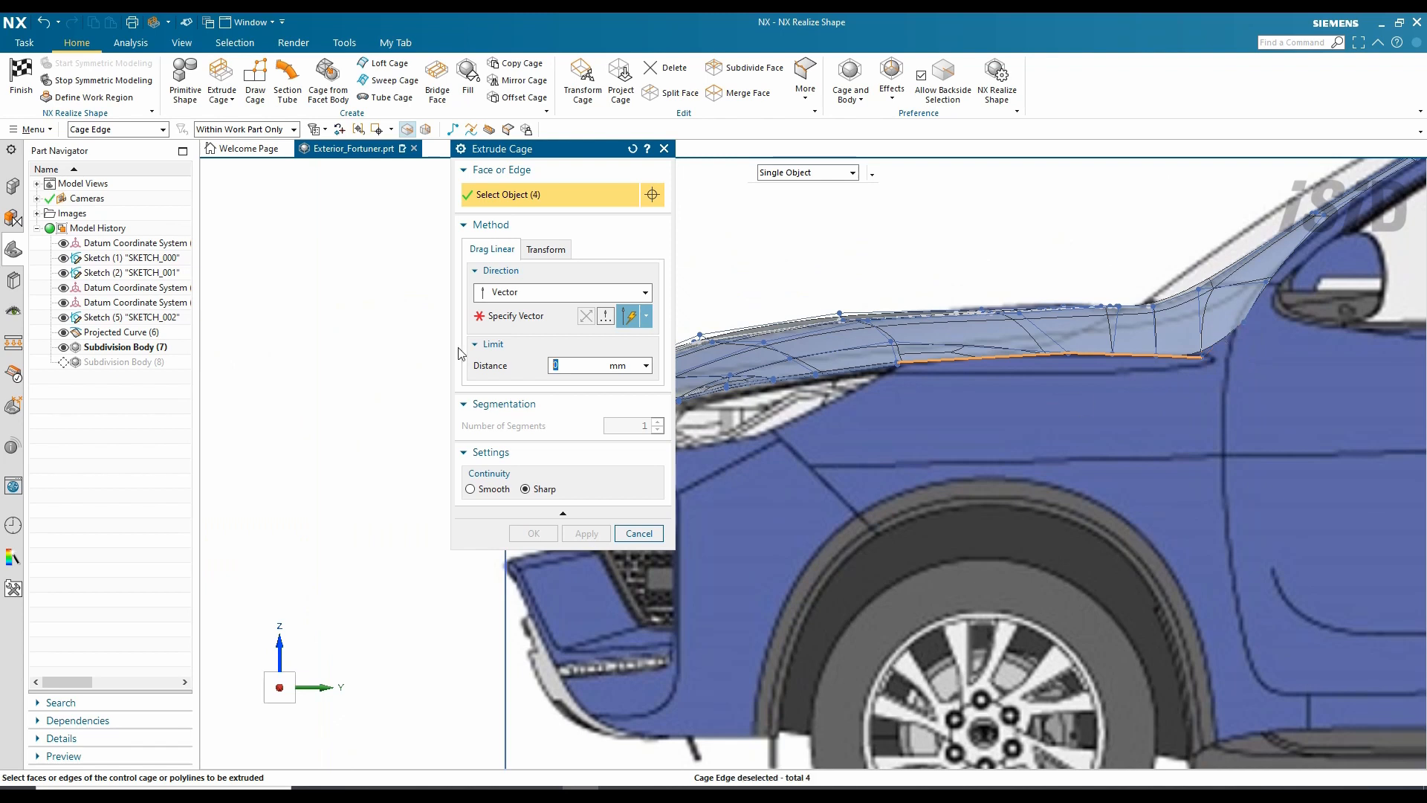
drag(1179, 362, 1185, 455)
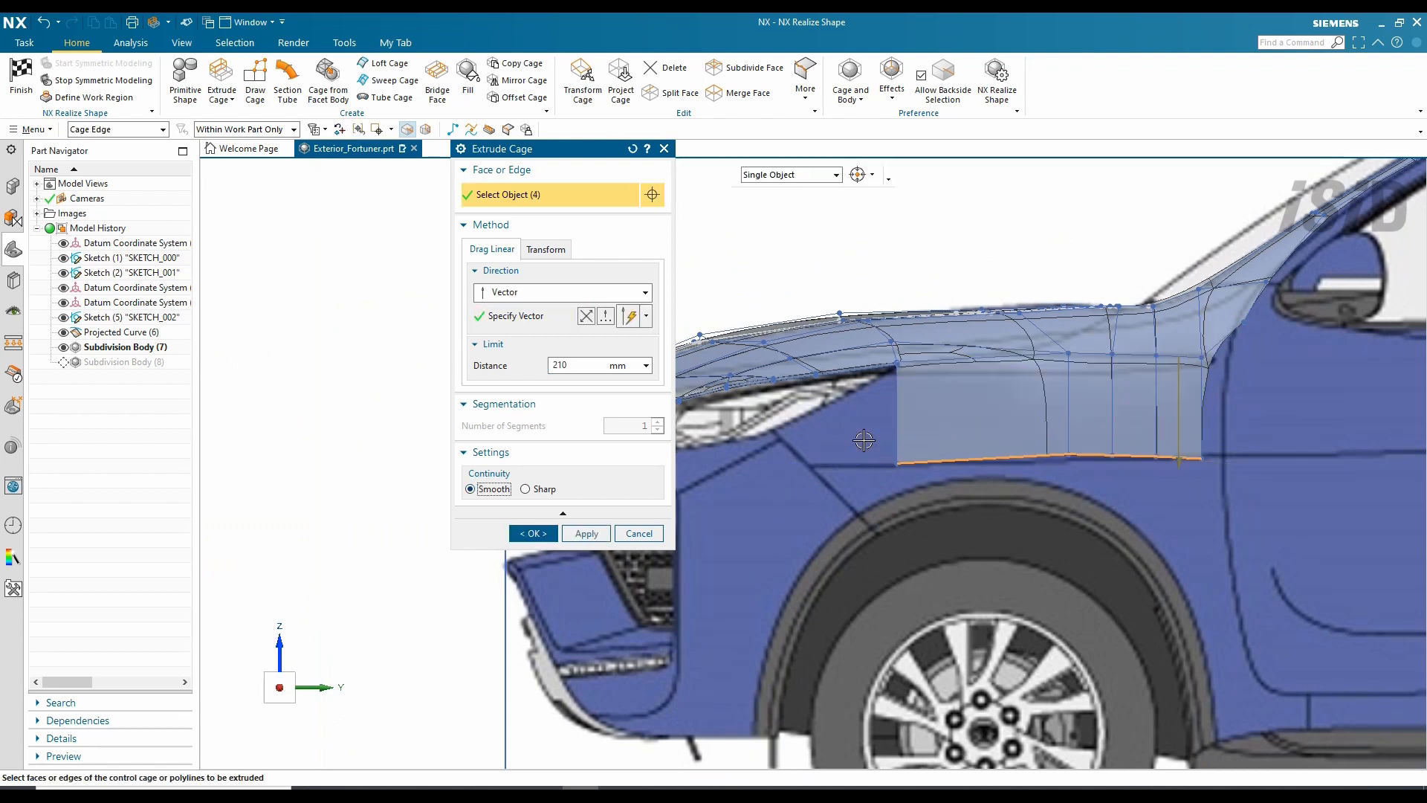
middle_click(864, 440)
key(ctrl+t)
scroll(959, 468, up, 10)
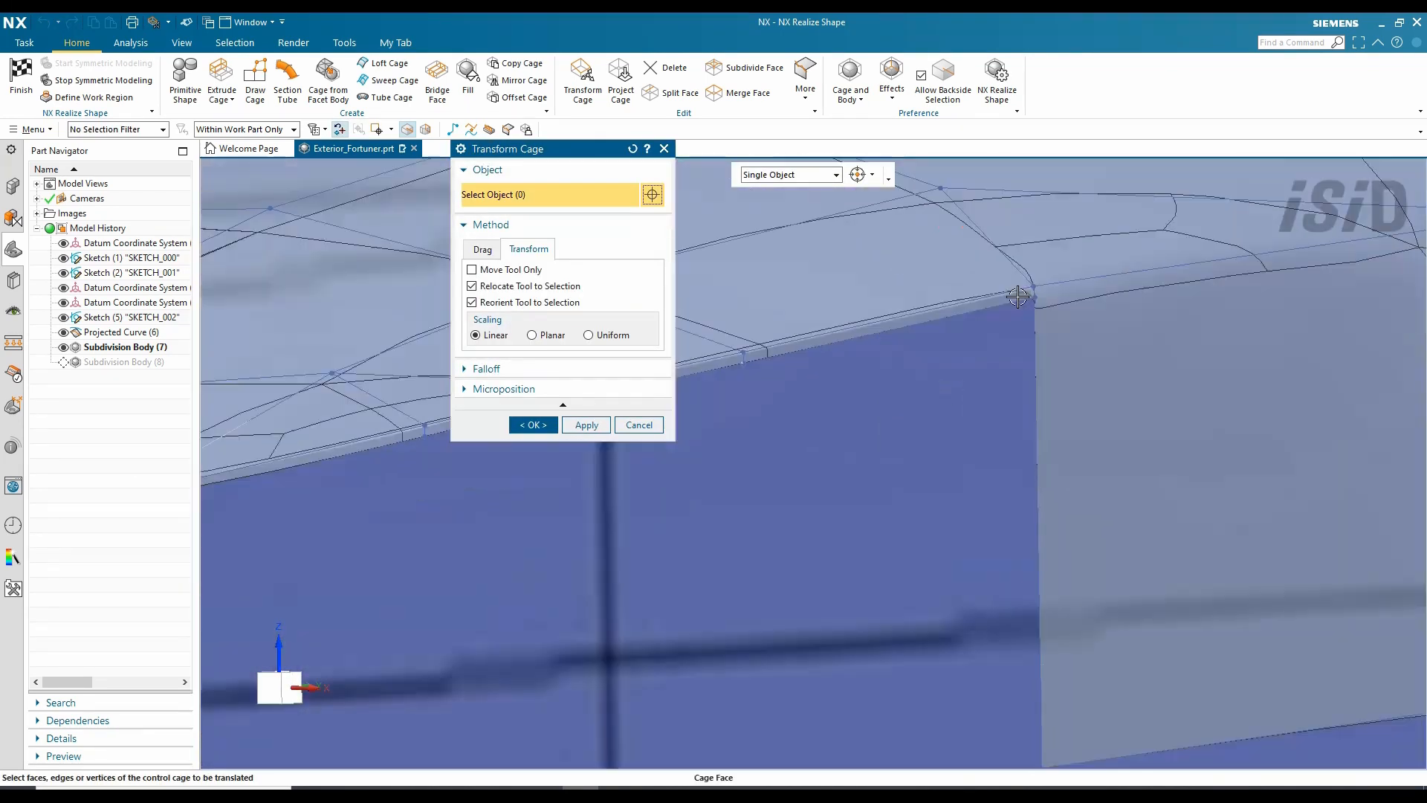
middle_drag(1018, 297, 518, 127)
- Draw a guide polyline and split the four fender faces along it
click(470, 131)
scroll(1108, 242, down, 5)
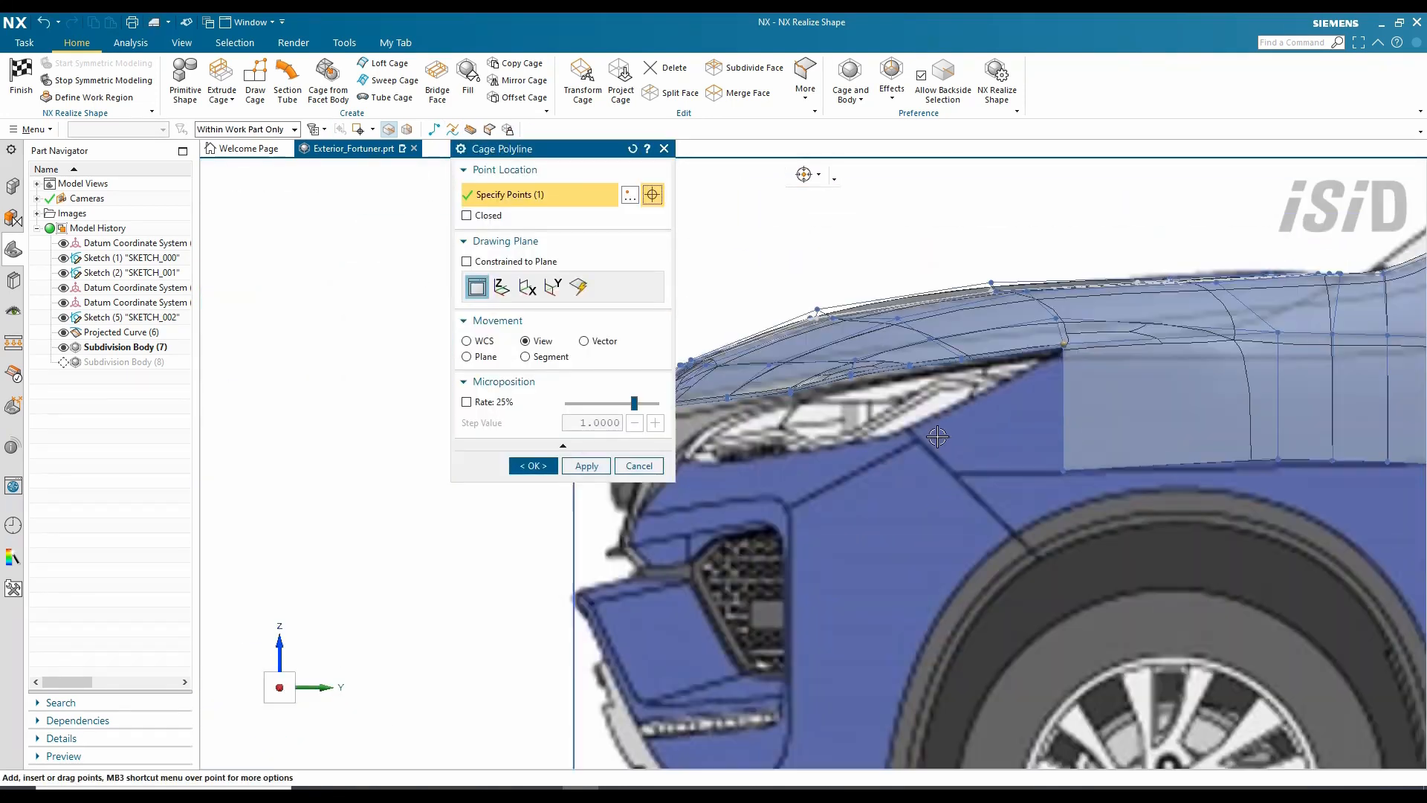
scroll(874, 424, up, 5)
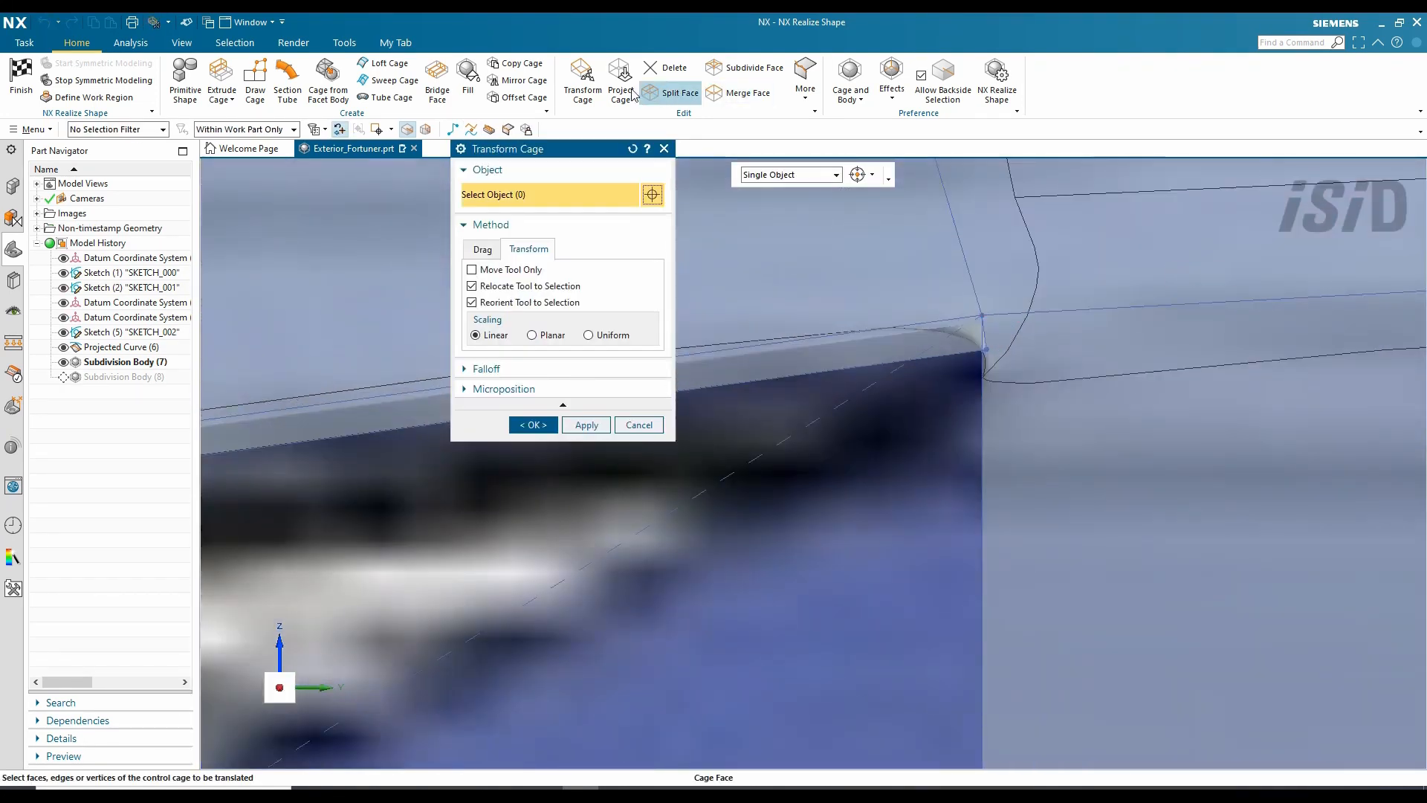
click(395, 80)
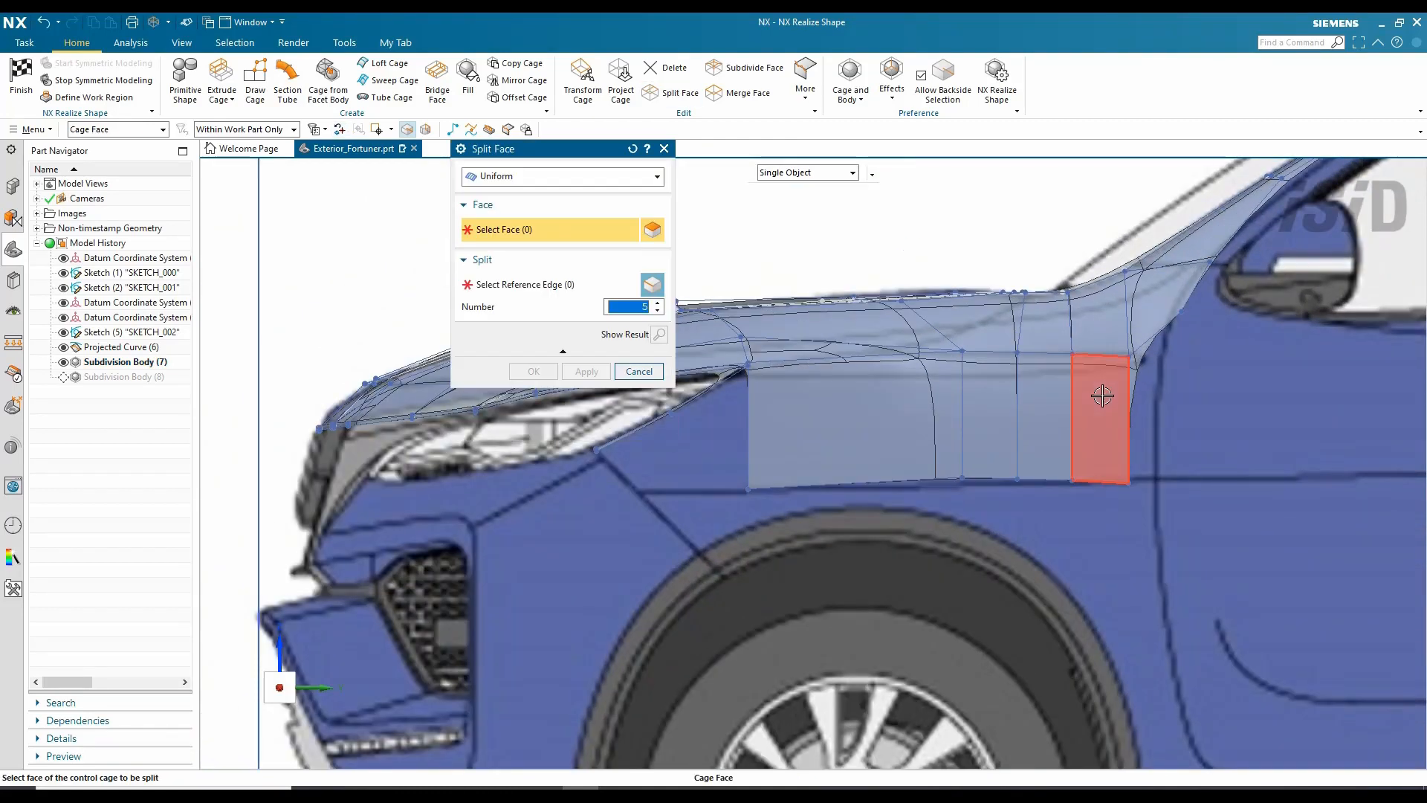
drag(1103, 396, 751, 416)
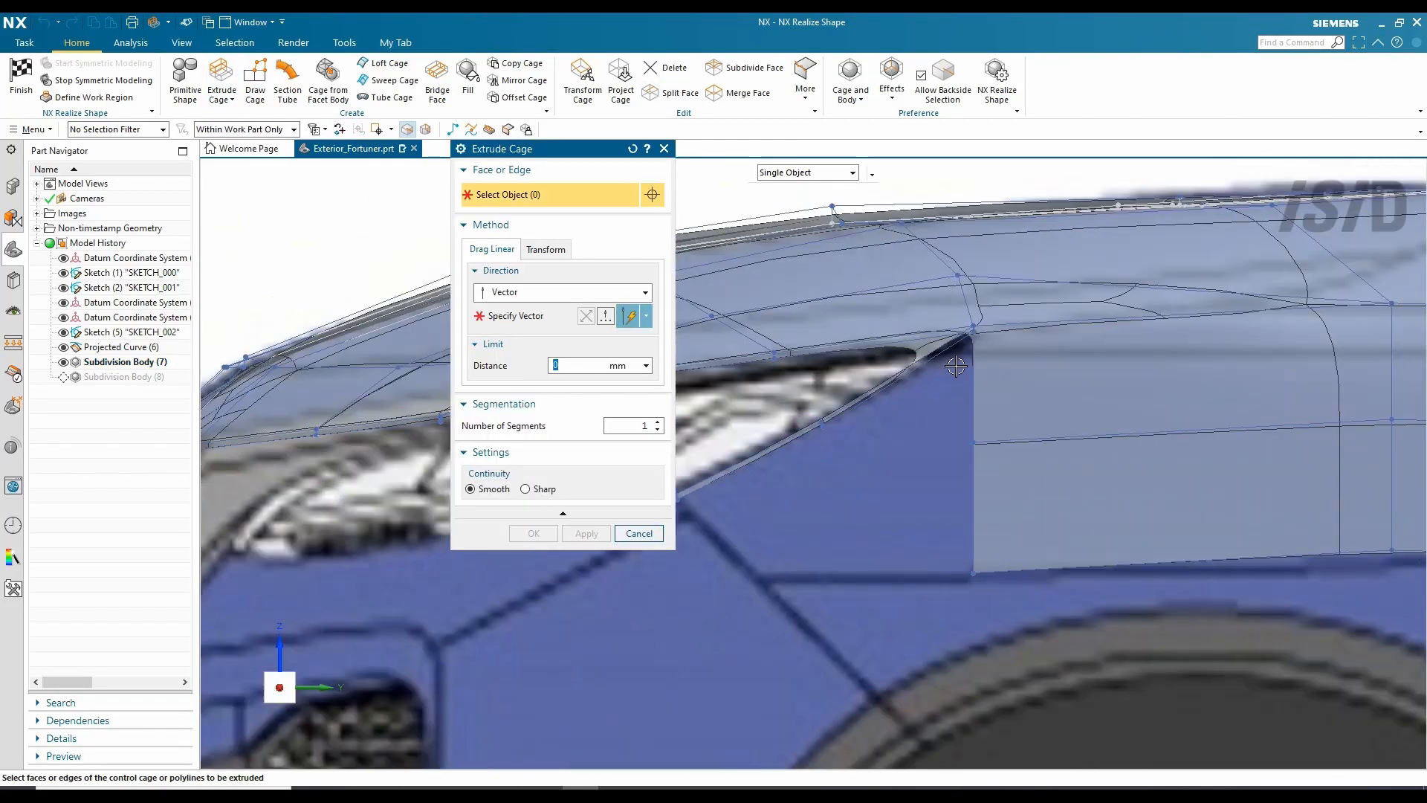
click(773, 463)
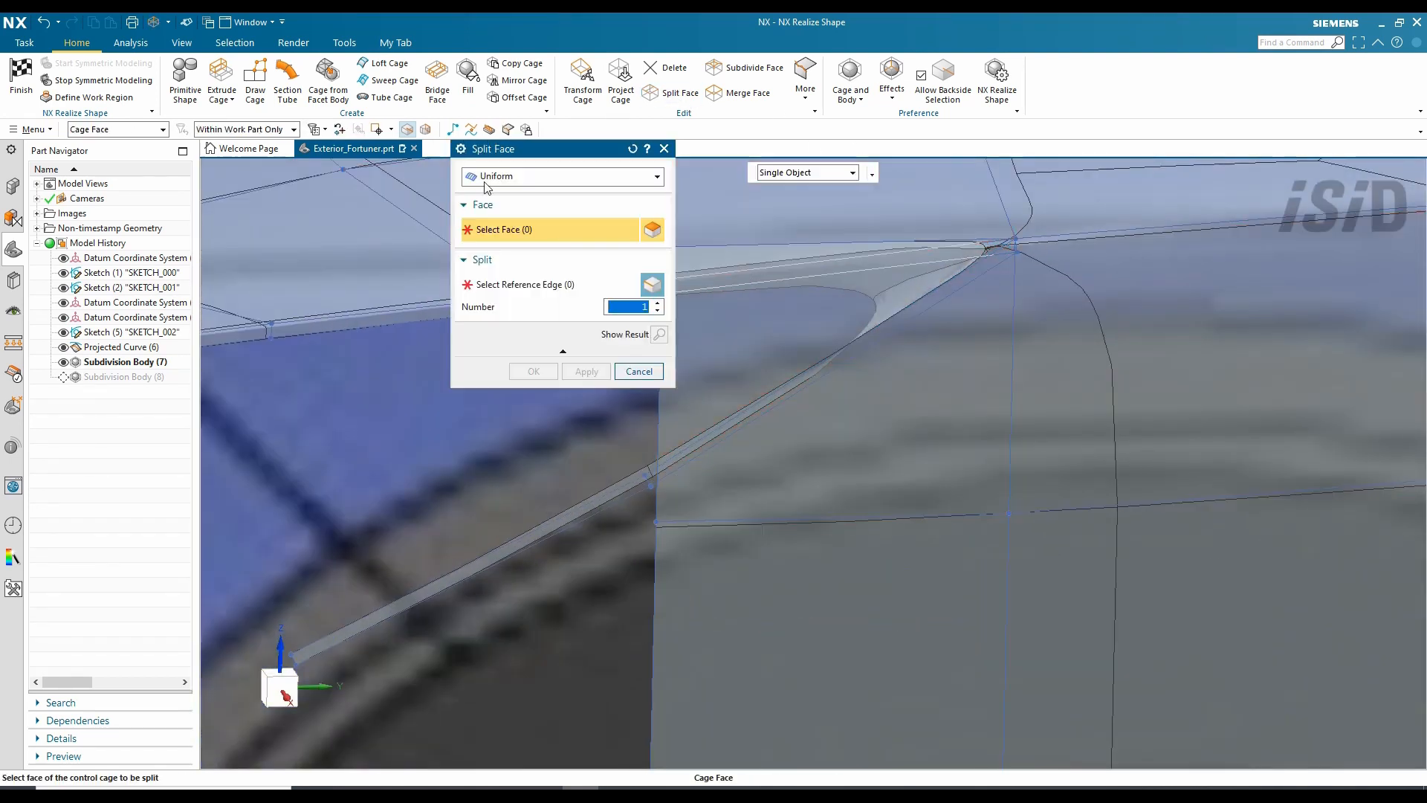
click(487, 177)
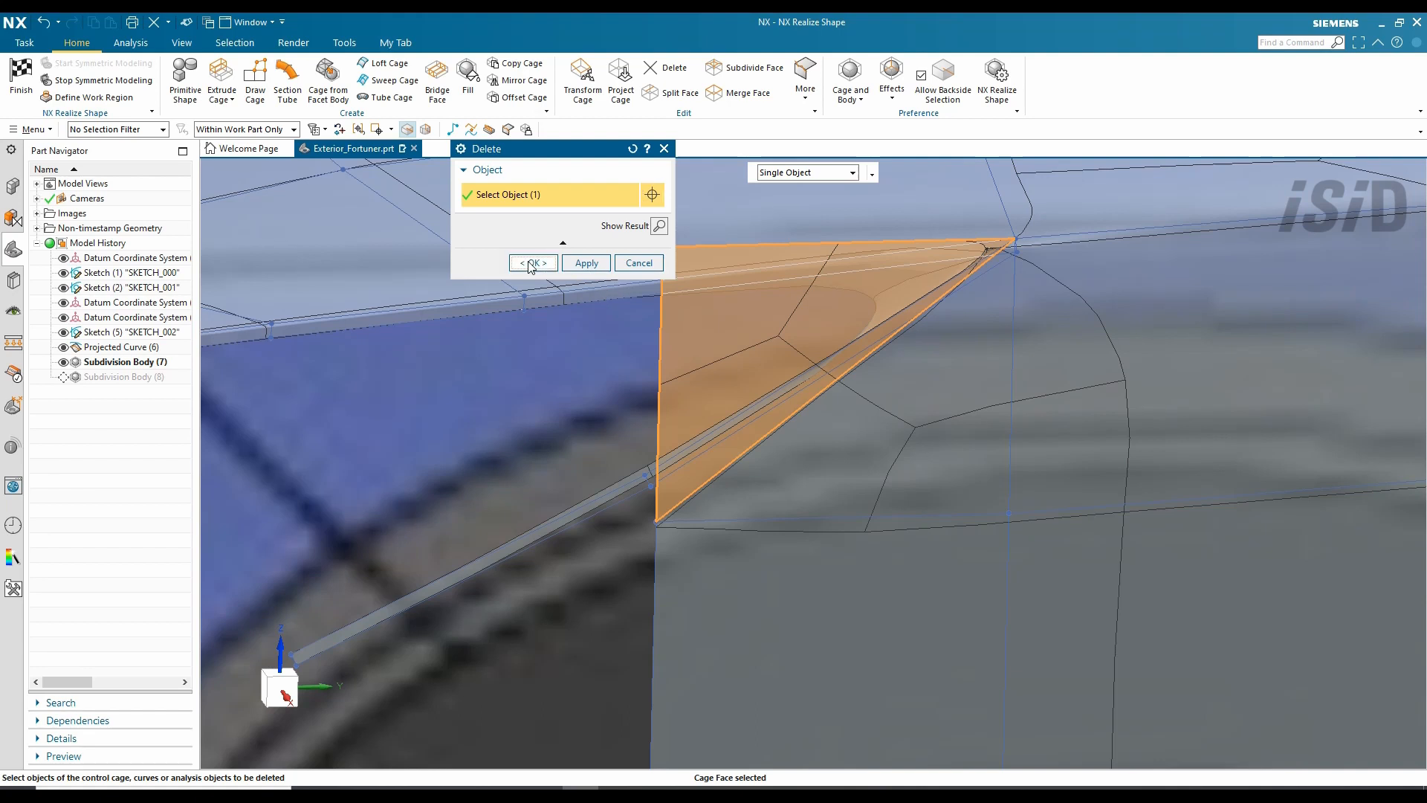
- Delete the stray triangular face, attempt Sew Cage, and pull the spike tip point upward
click(533, 262)
click(718, 451)
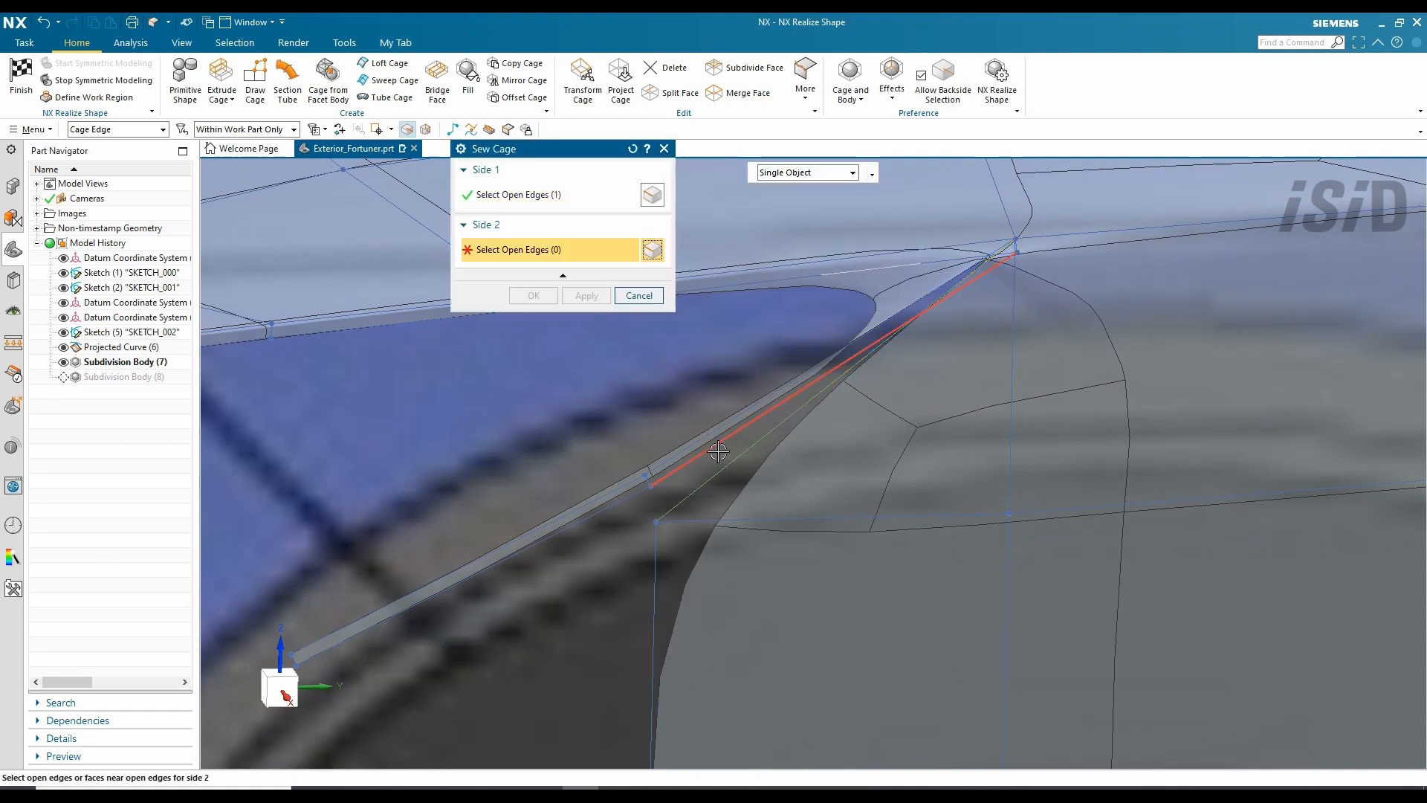
key(Return)
middle_drag(930, 350, 1029, 234)
middle_click(1029, 234)
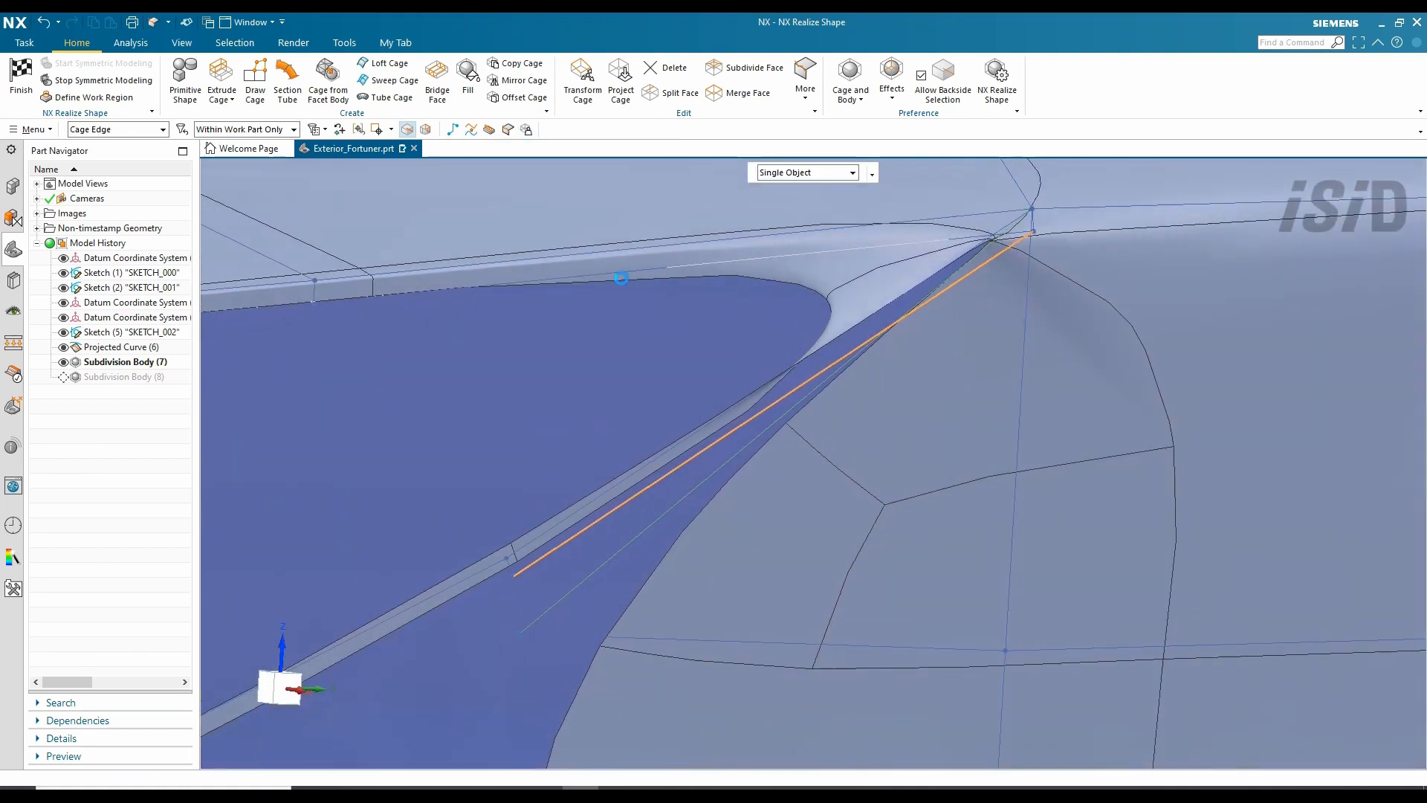
middle_drag(841, 389, 796, 464)
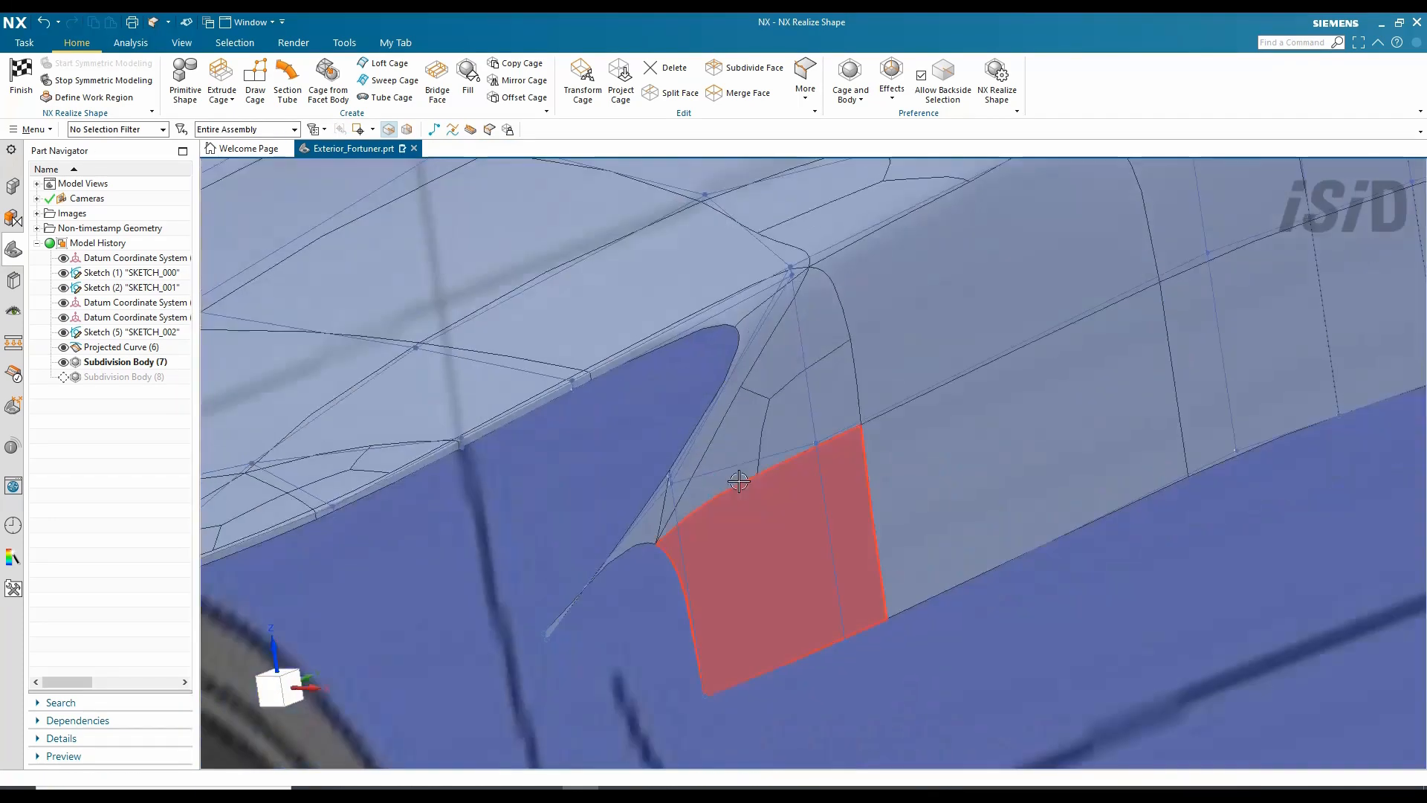
click(583, 92)
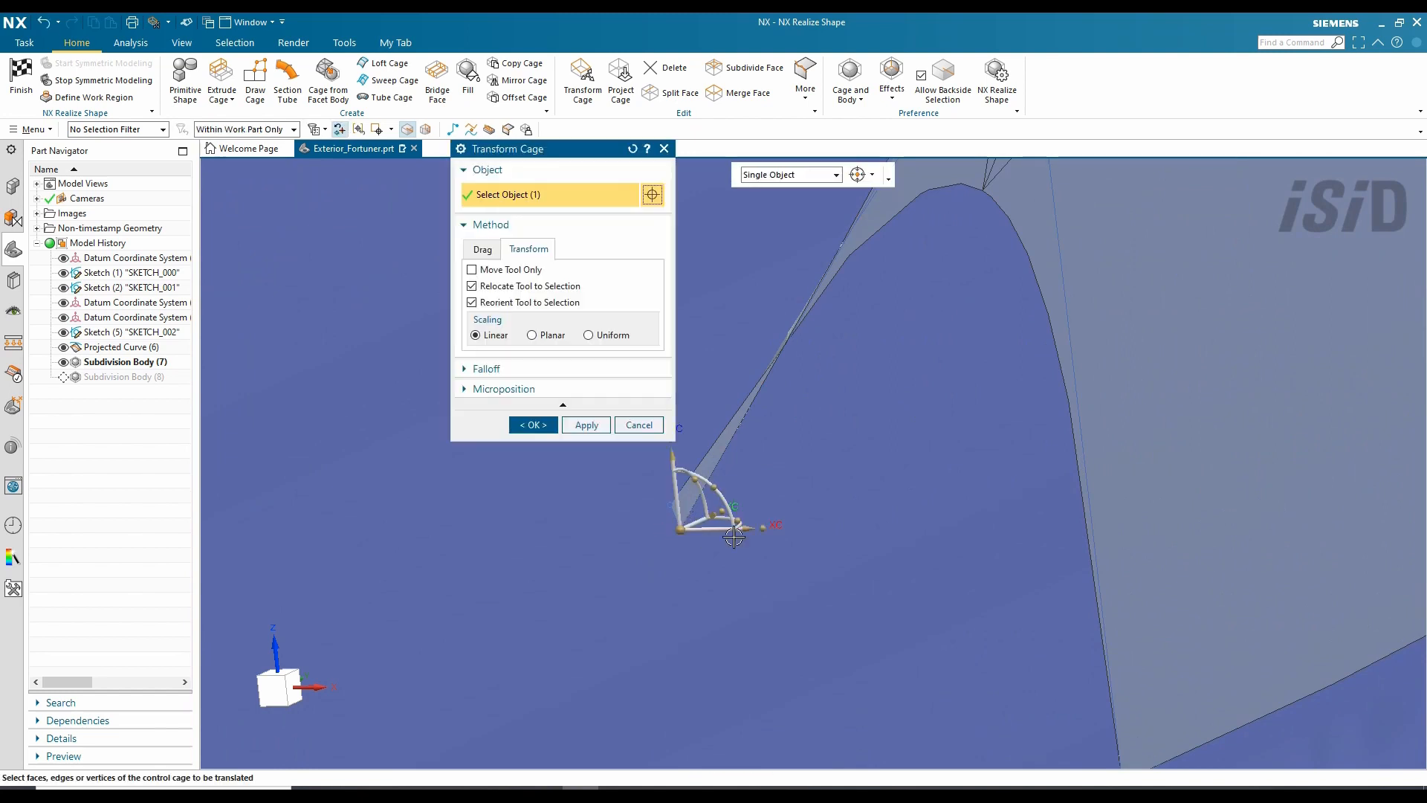
drag(670, 479, 680, 466)
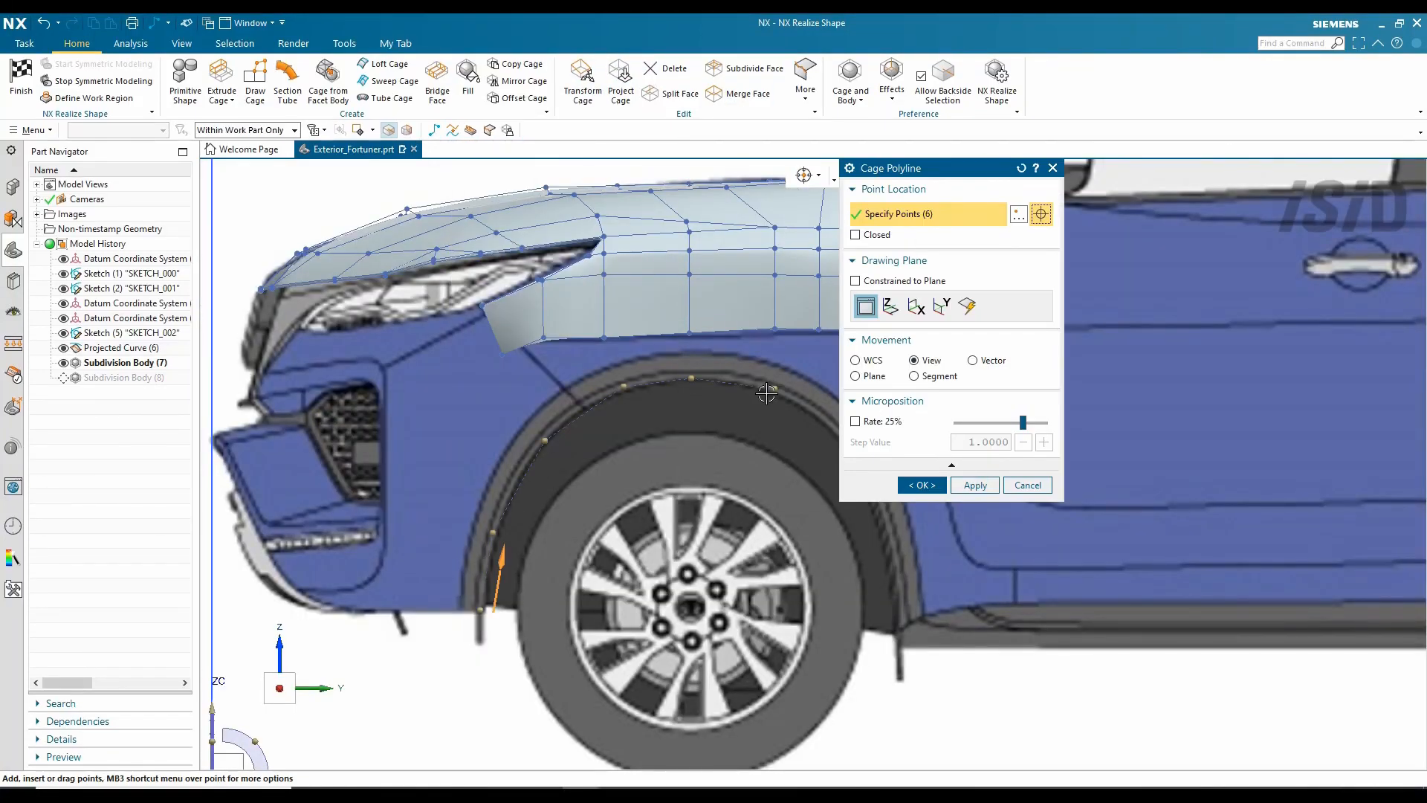
- Trace two polylines along the front wheel arch outline
middle_drag(766, 393, 736, 414)
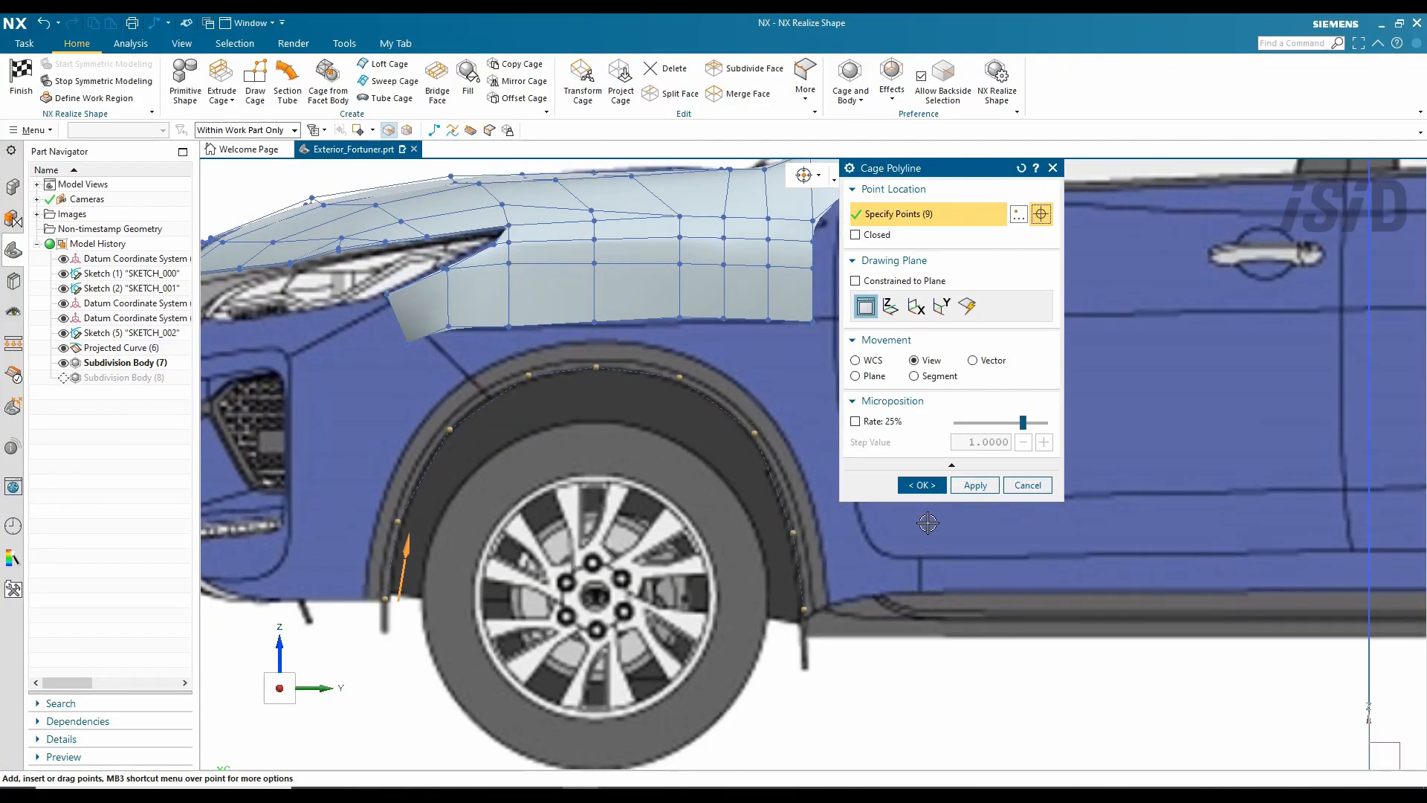
click(922, 486)
click(434, 131)
click(923, 486)
- Move the bumper corner vertex using top and front views, then confirm
click(583, 82)
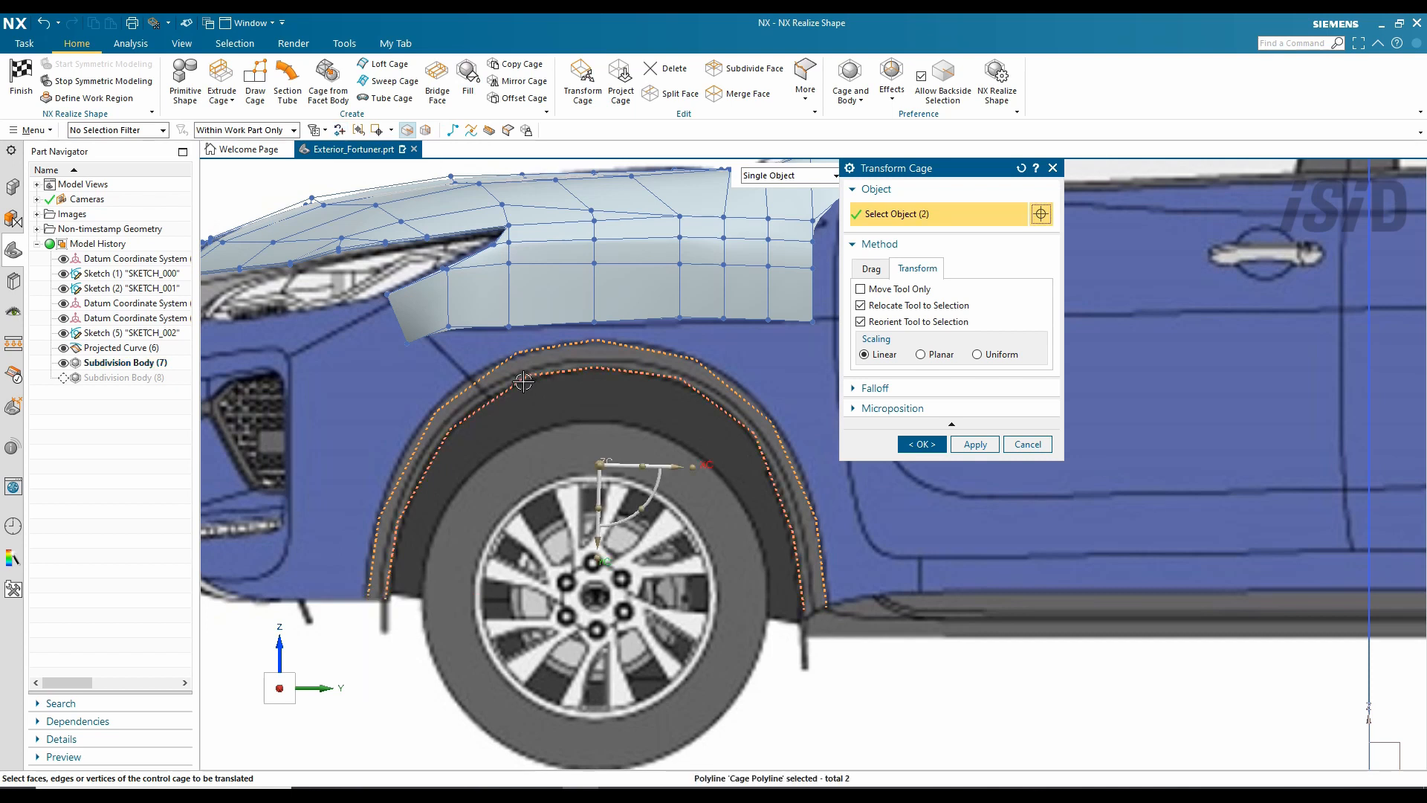
key(ctrl+alt+t)
scroll(467, 592, up, 5)
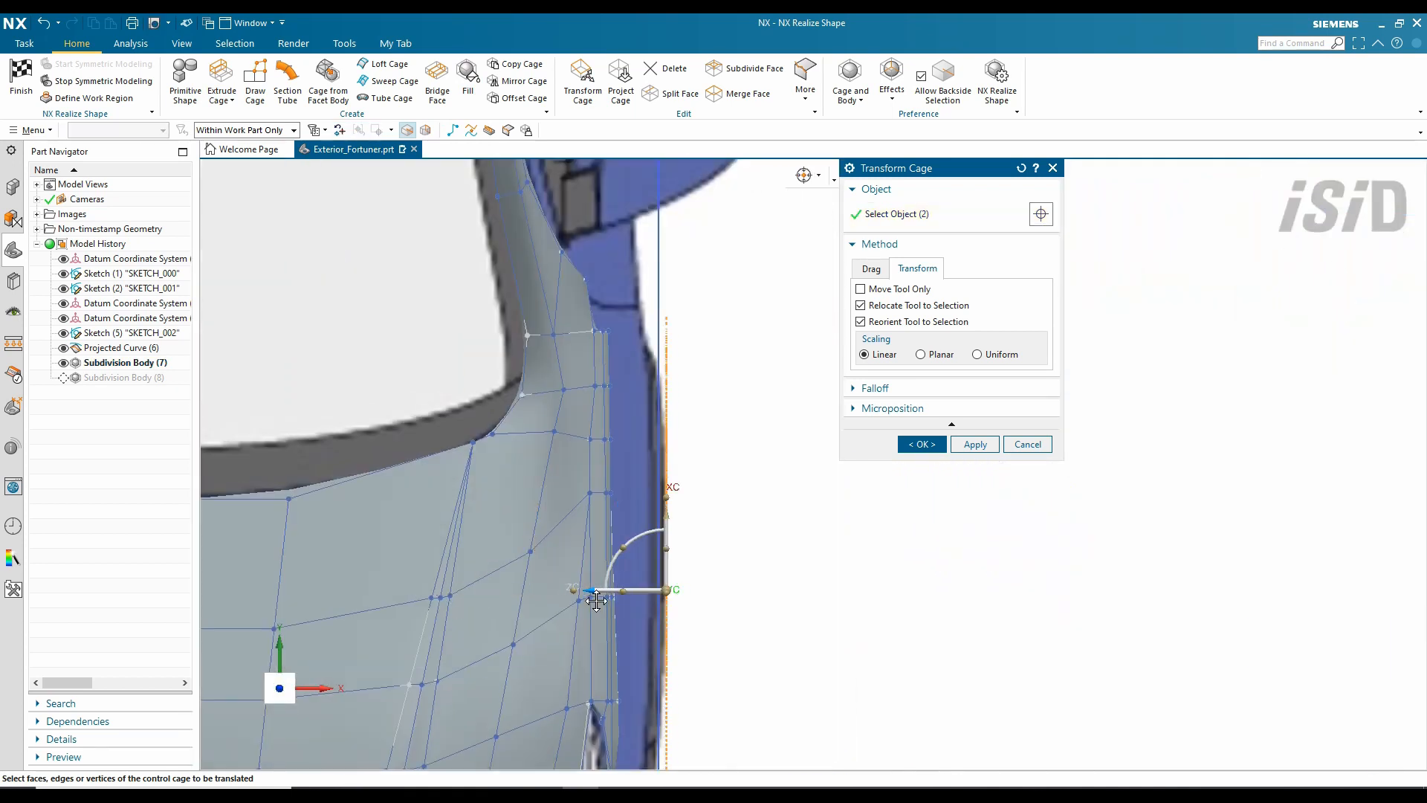
key(ctrl+alt+f)
scroll(779, 523, up, 5)
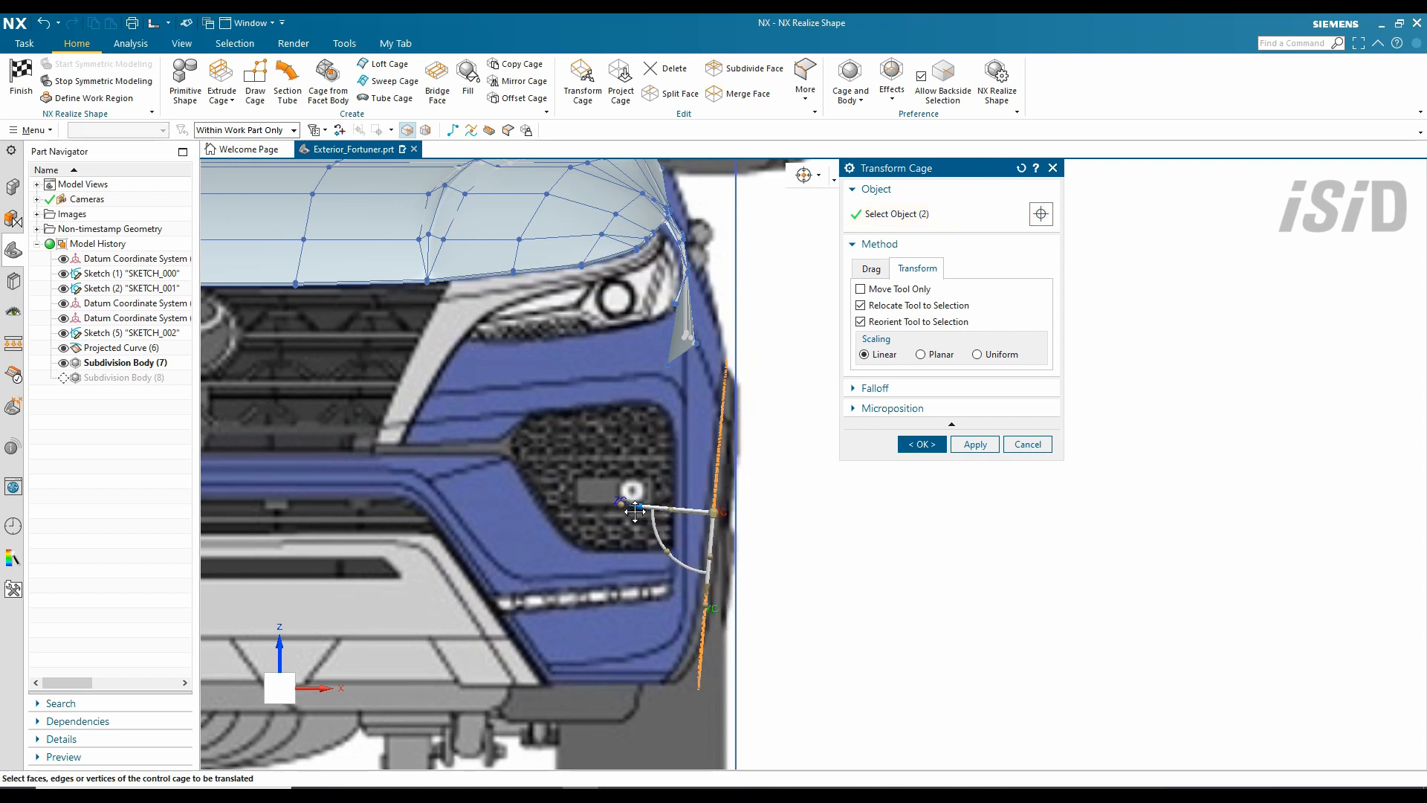
click(920, 444)
key(Home)
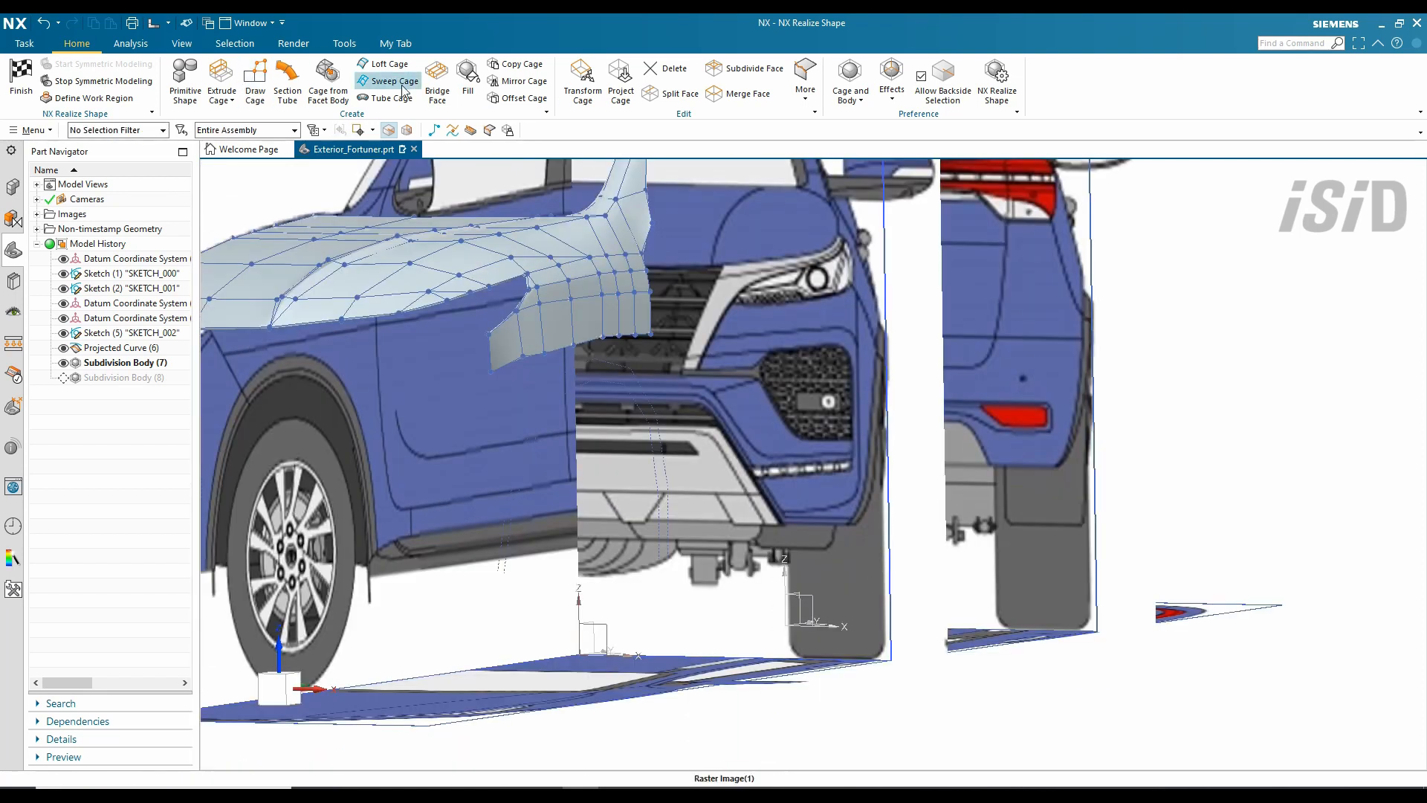
- Loft a new cage strip around the front wheel arch and check it in side view
click(384, 64)
key(Escape)
key(ctrl+alt+r)
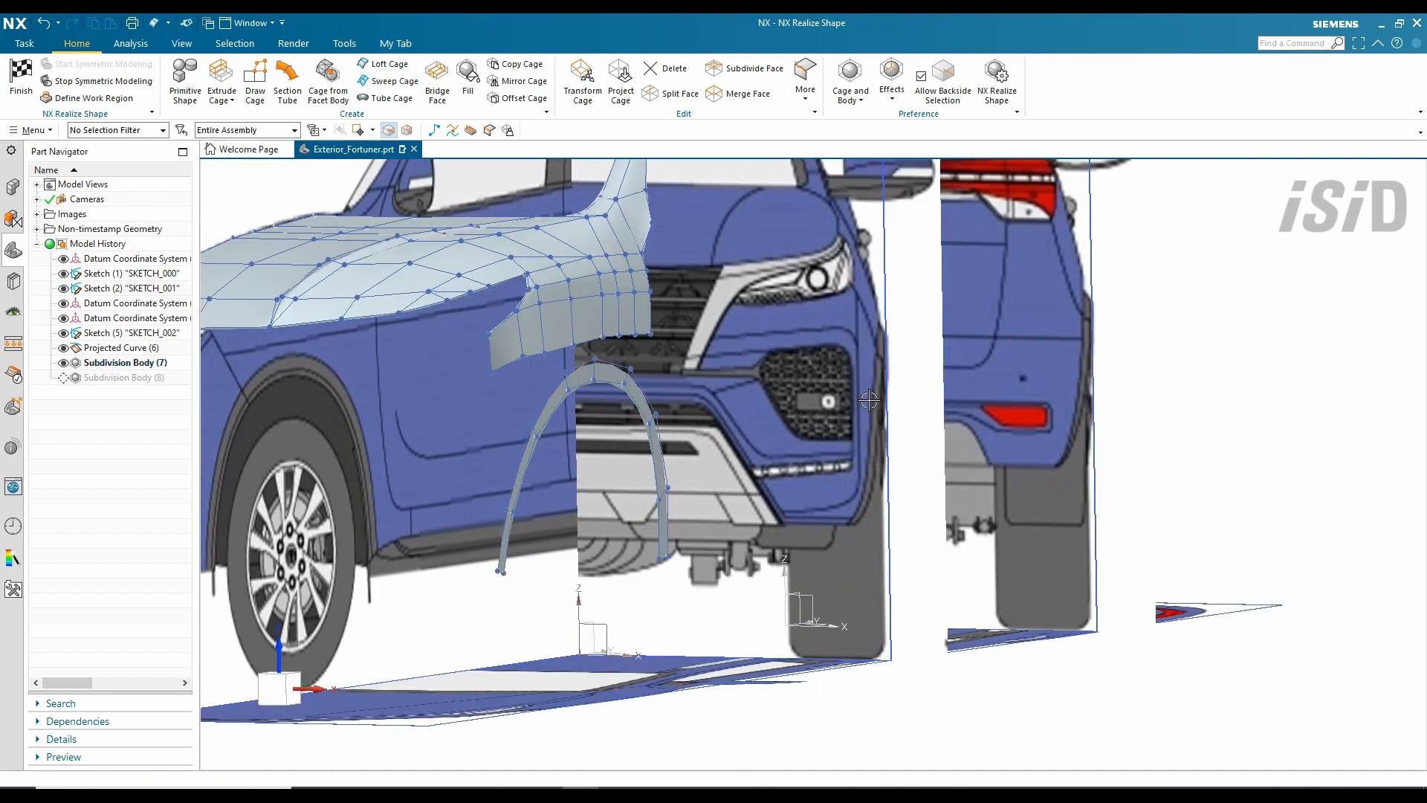
scroll(820, 484, up, 4)
scroll(795, 457, down, 5)
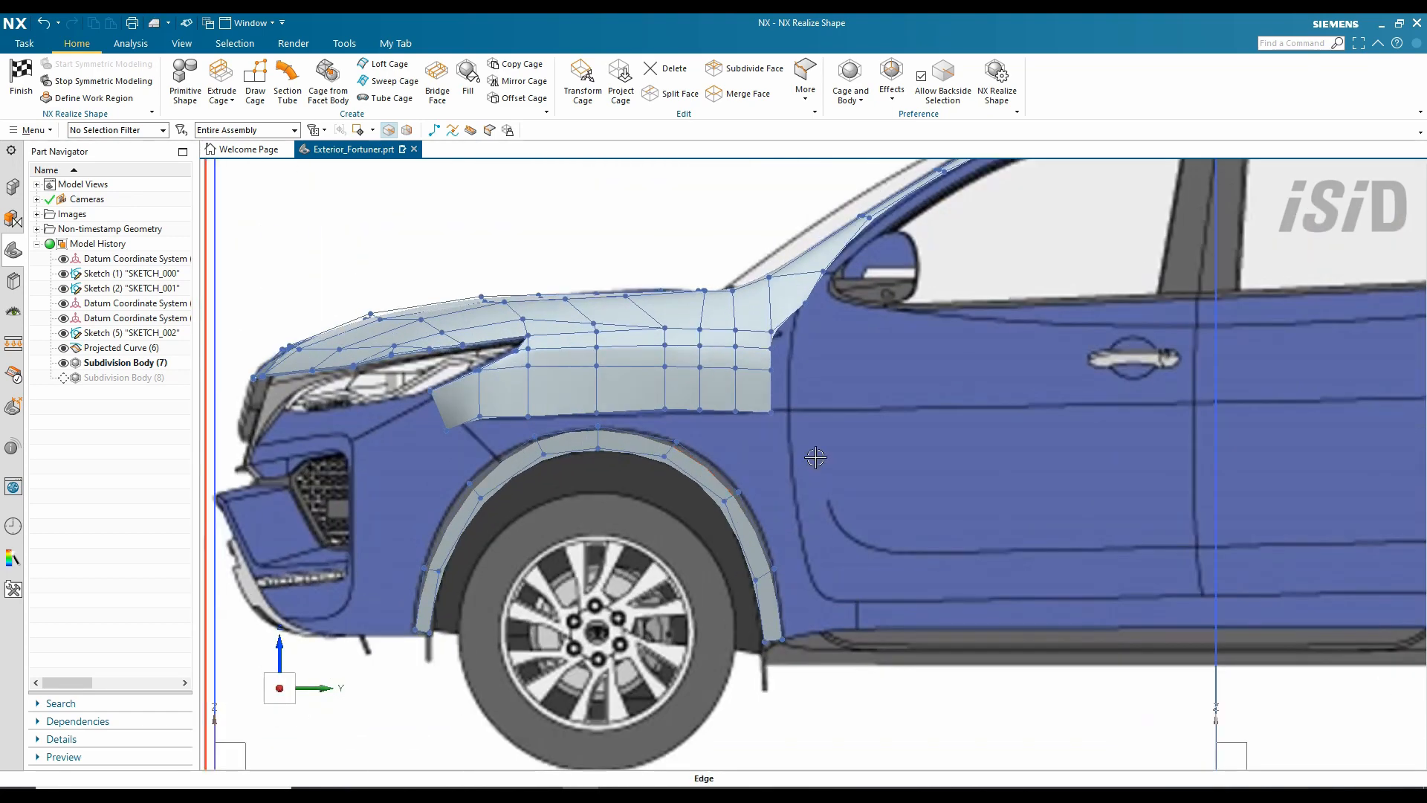
middle_drag(817, 457, 644, 452)
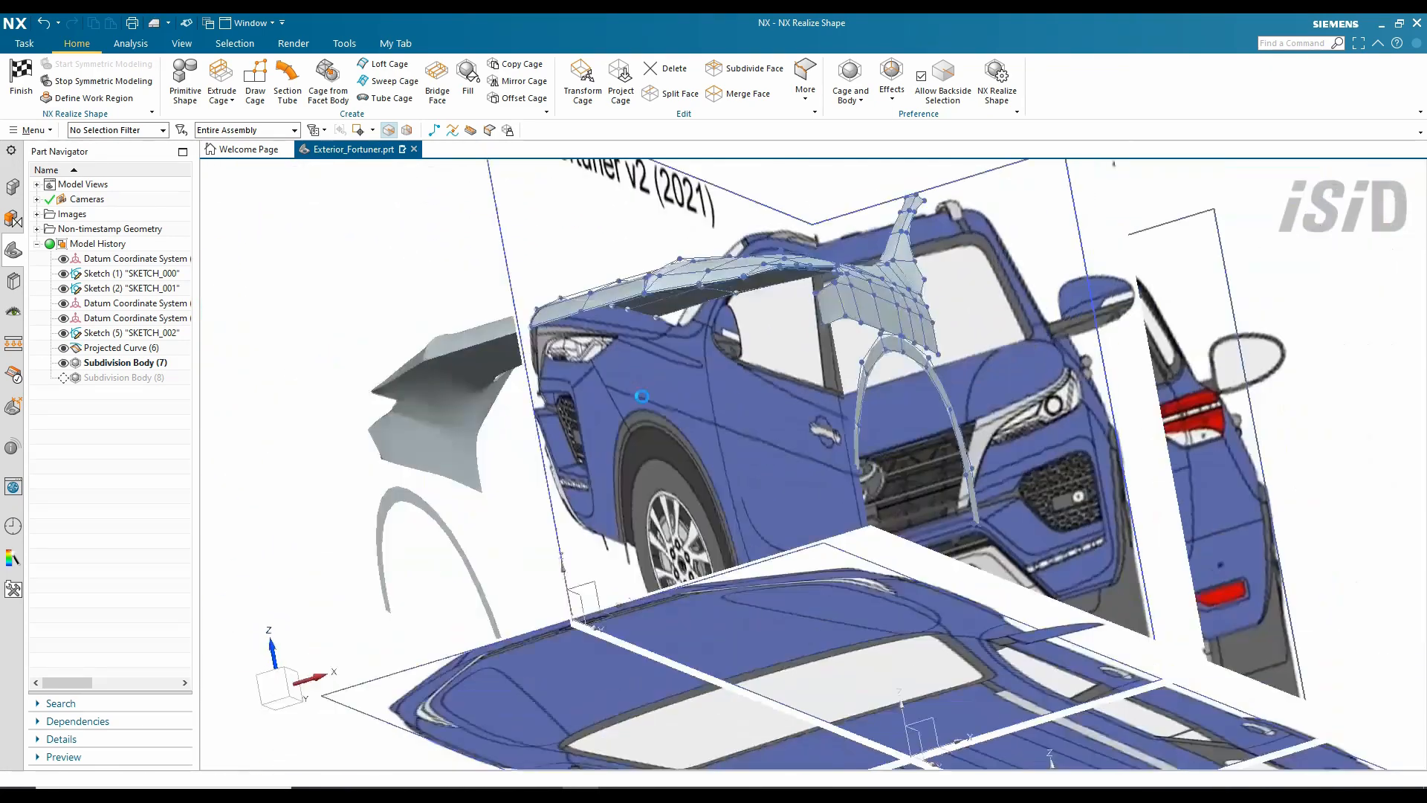
- Split the arch-strip face and reposition the fender cage elements to bridge it to the hood edge
key(ctrl+alt+r)
scroll(644, 452, up, 4)
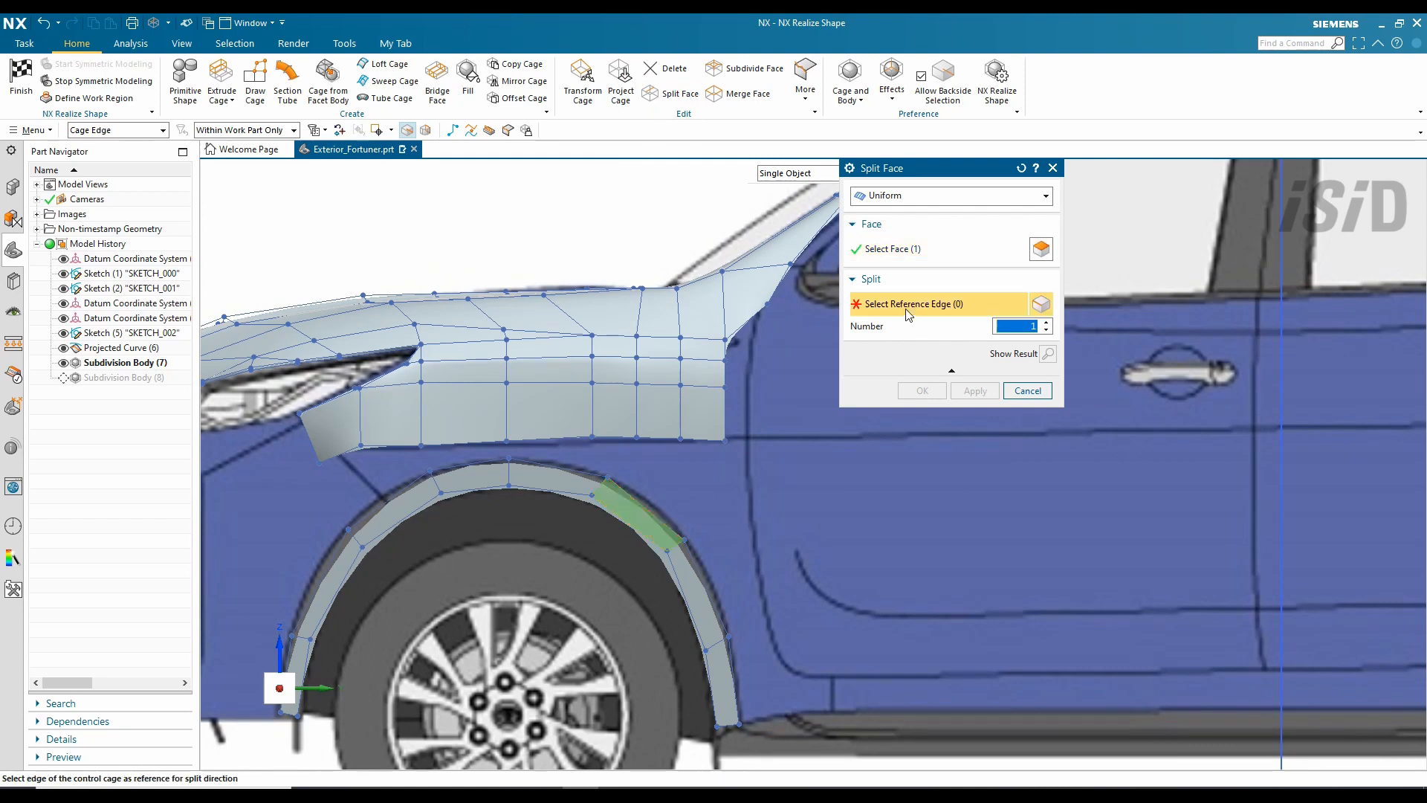
click(921, 391)
click(583, 82)
scroll(748, 508, down, 3)
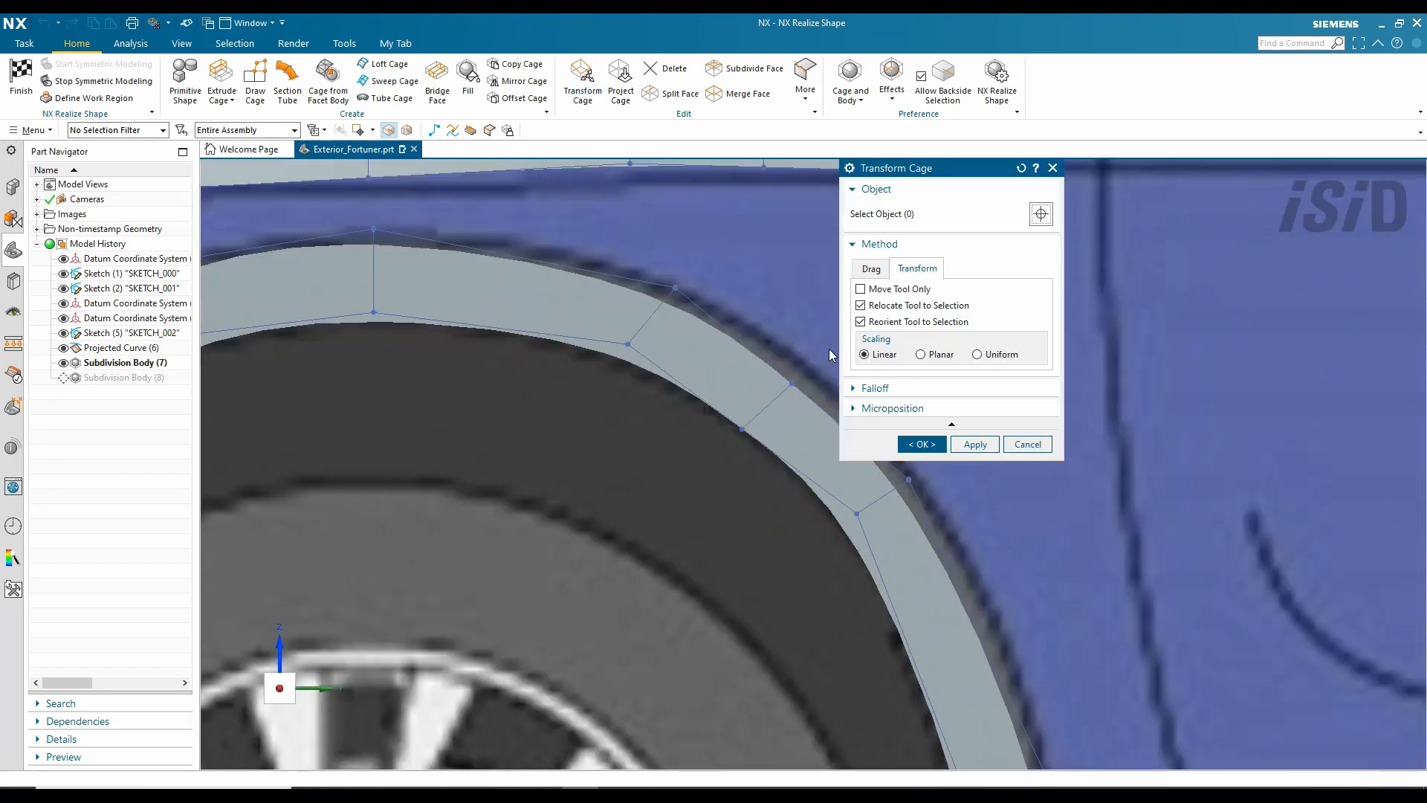
scroll(647, 341, down, 2)
click(617, 335)
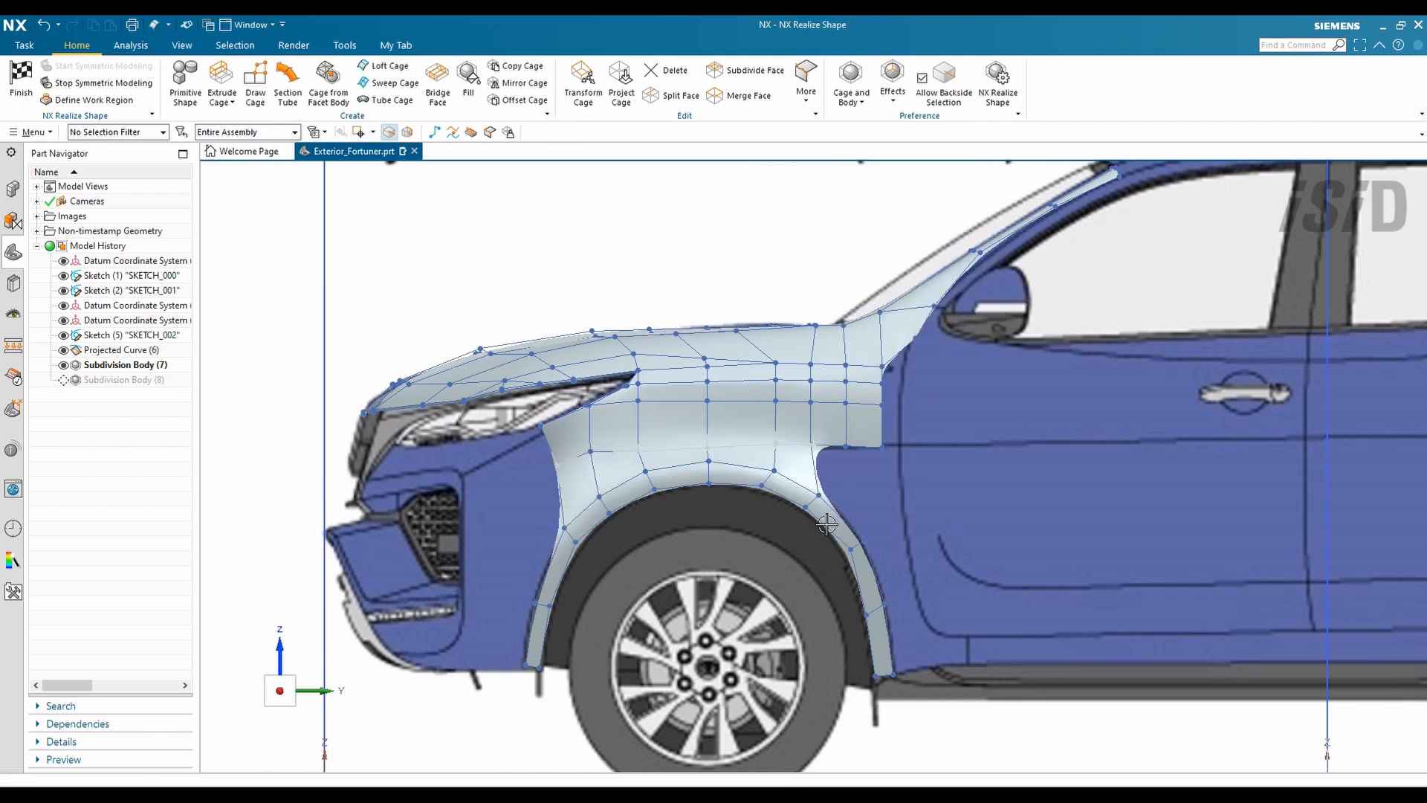
scroll(967, 558, up, 5)
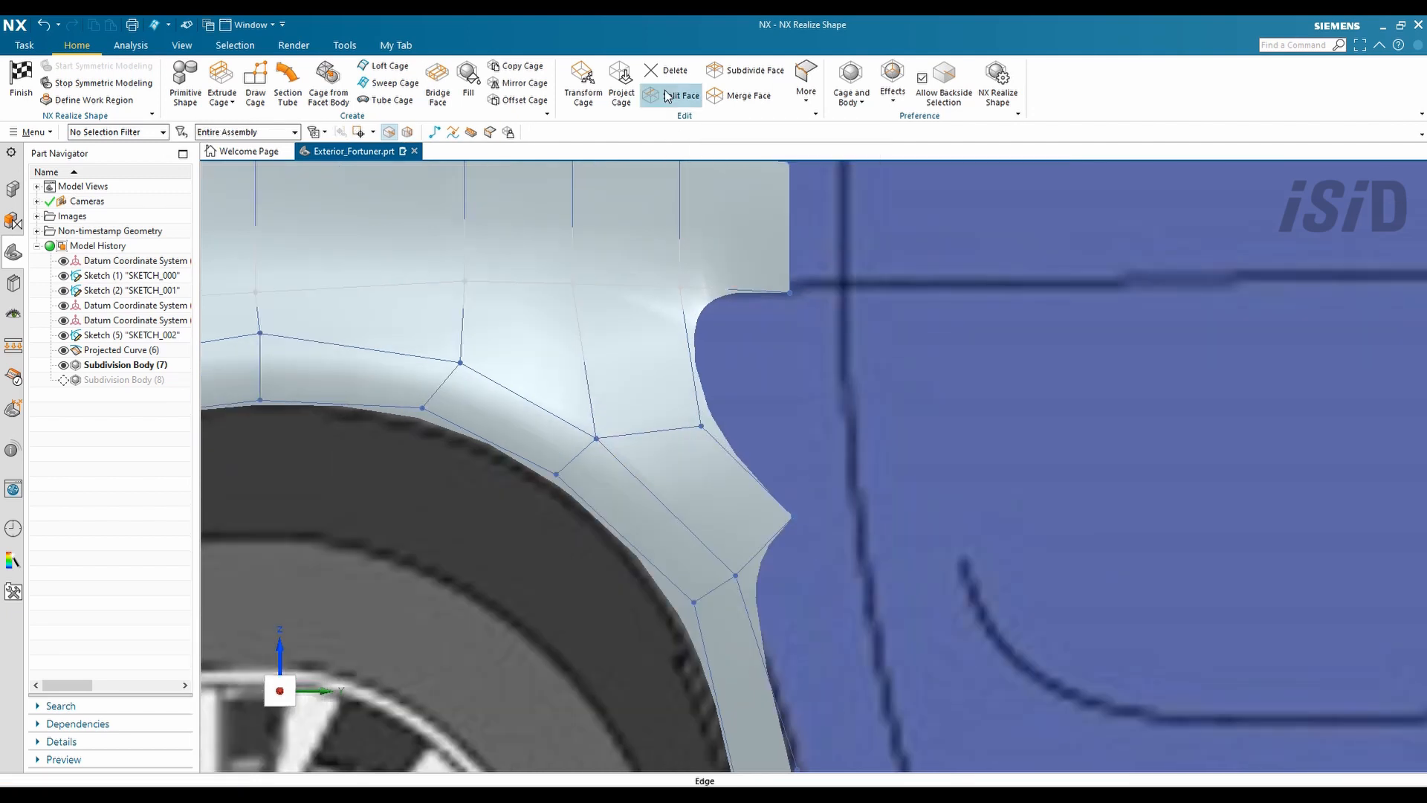
- Split the fender face along a polyline near the wheel-arch corner
click(671, 95)
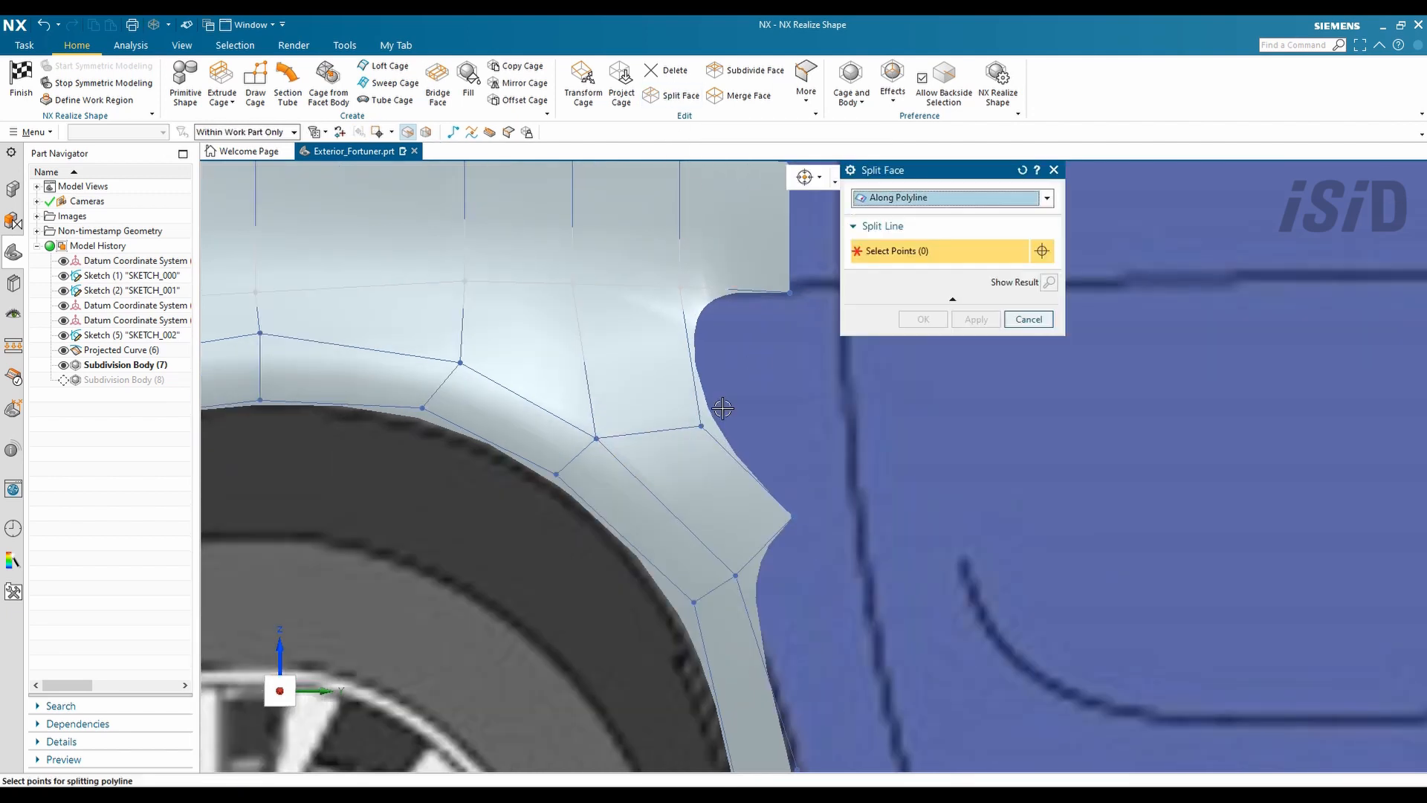
click(922, 319)
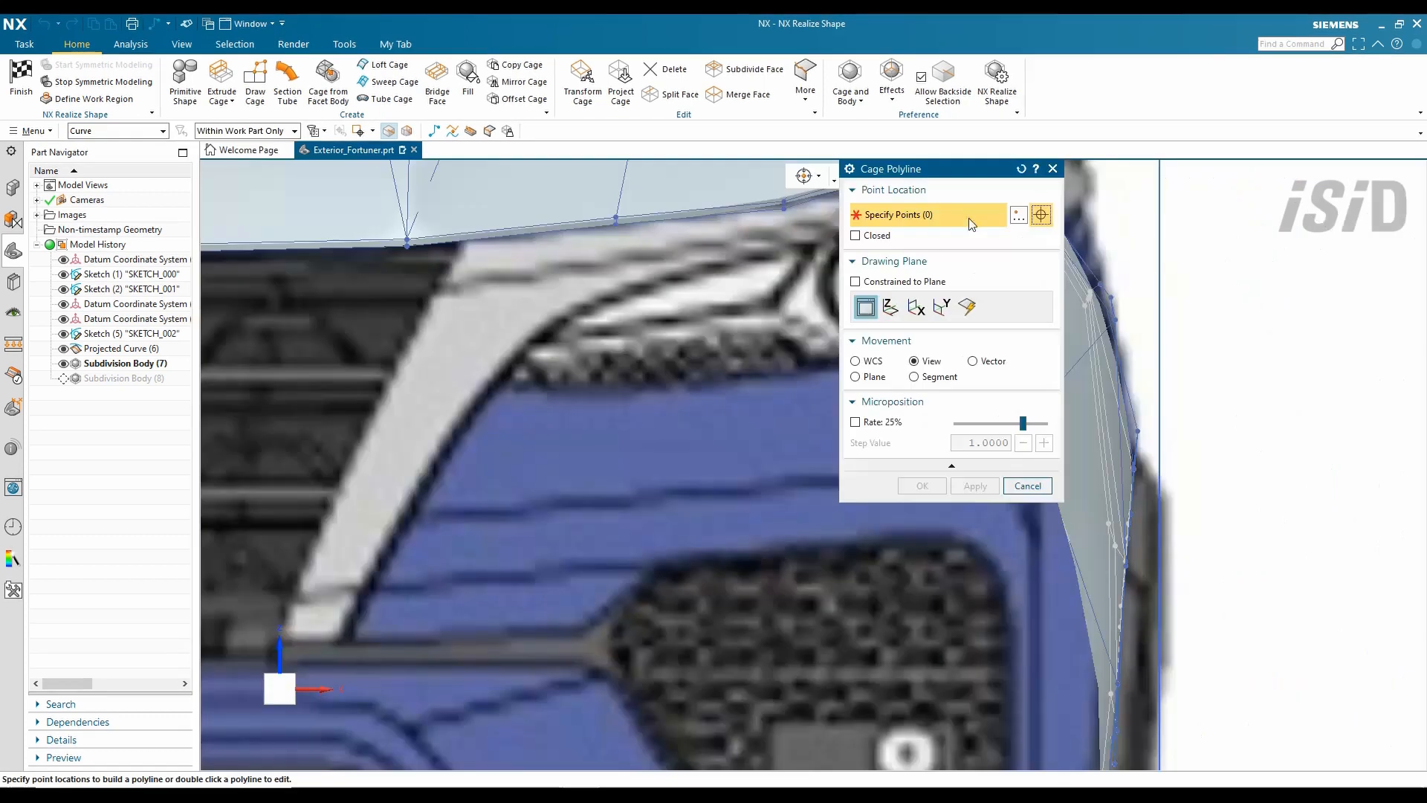
drag(952, 169, 301, 197)
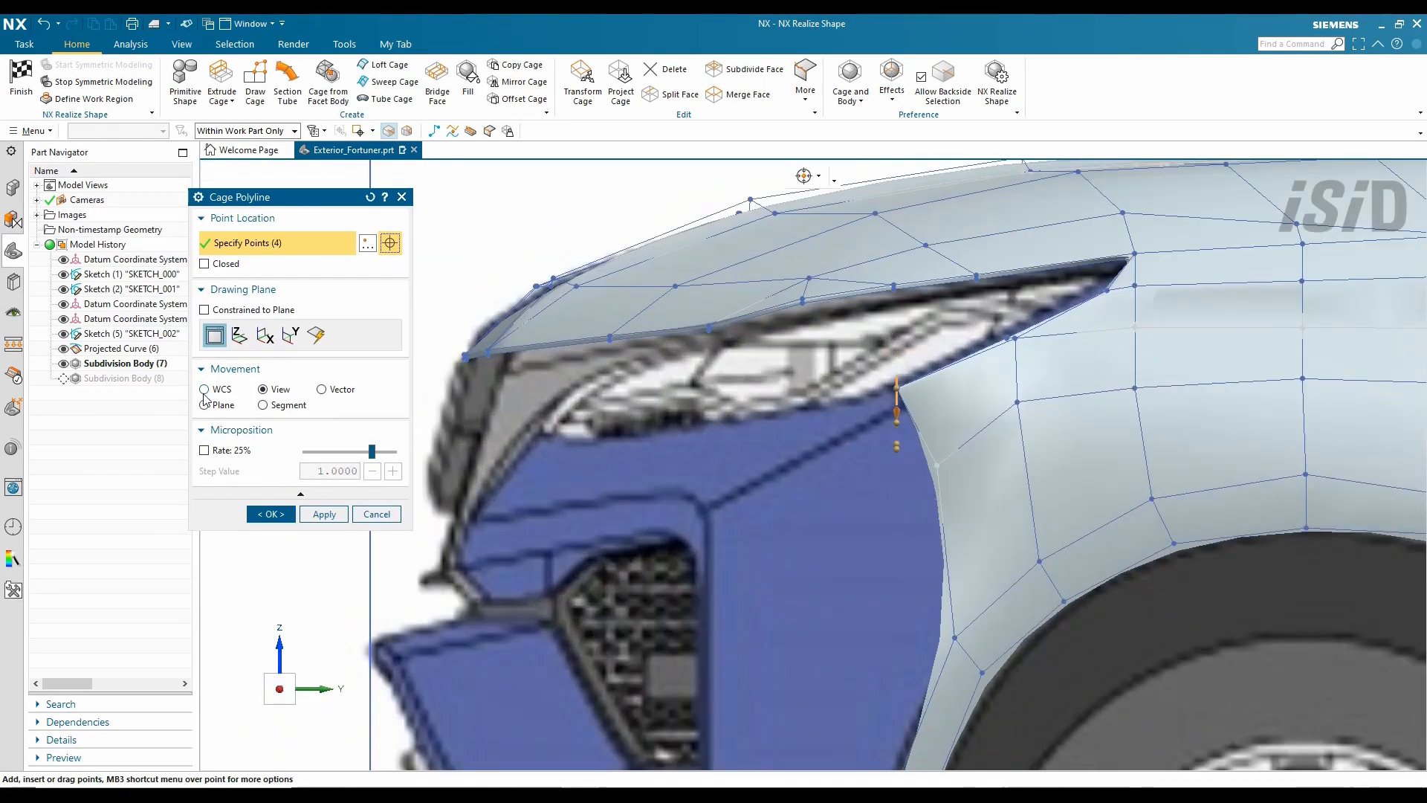
- Draw a polyline under the headlamp and sweep a cage strip along it using three guide edges
click(203, 389)
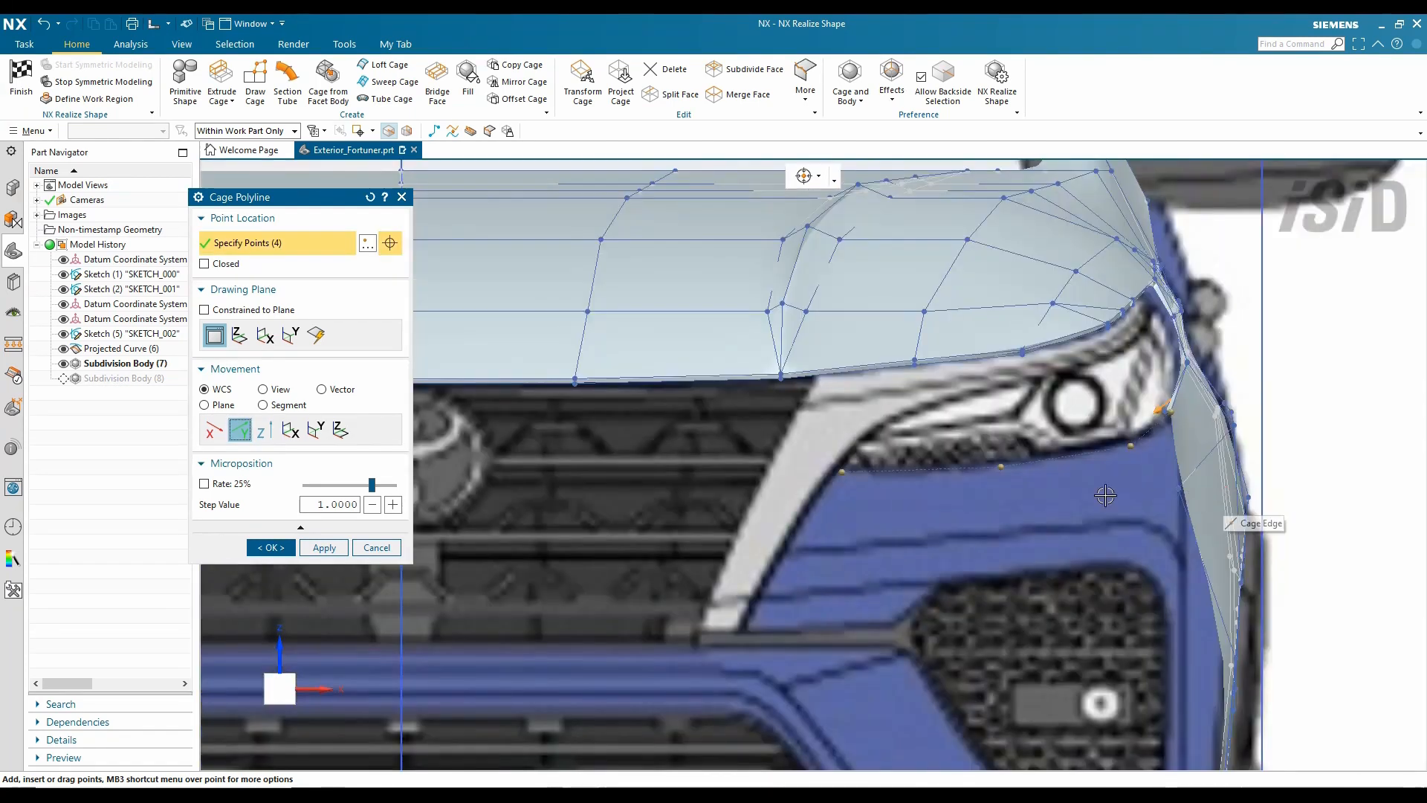
key(Escape)
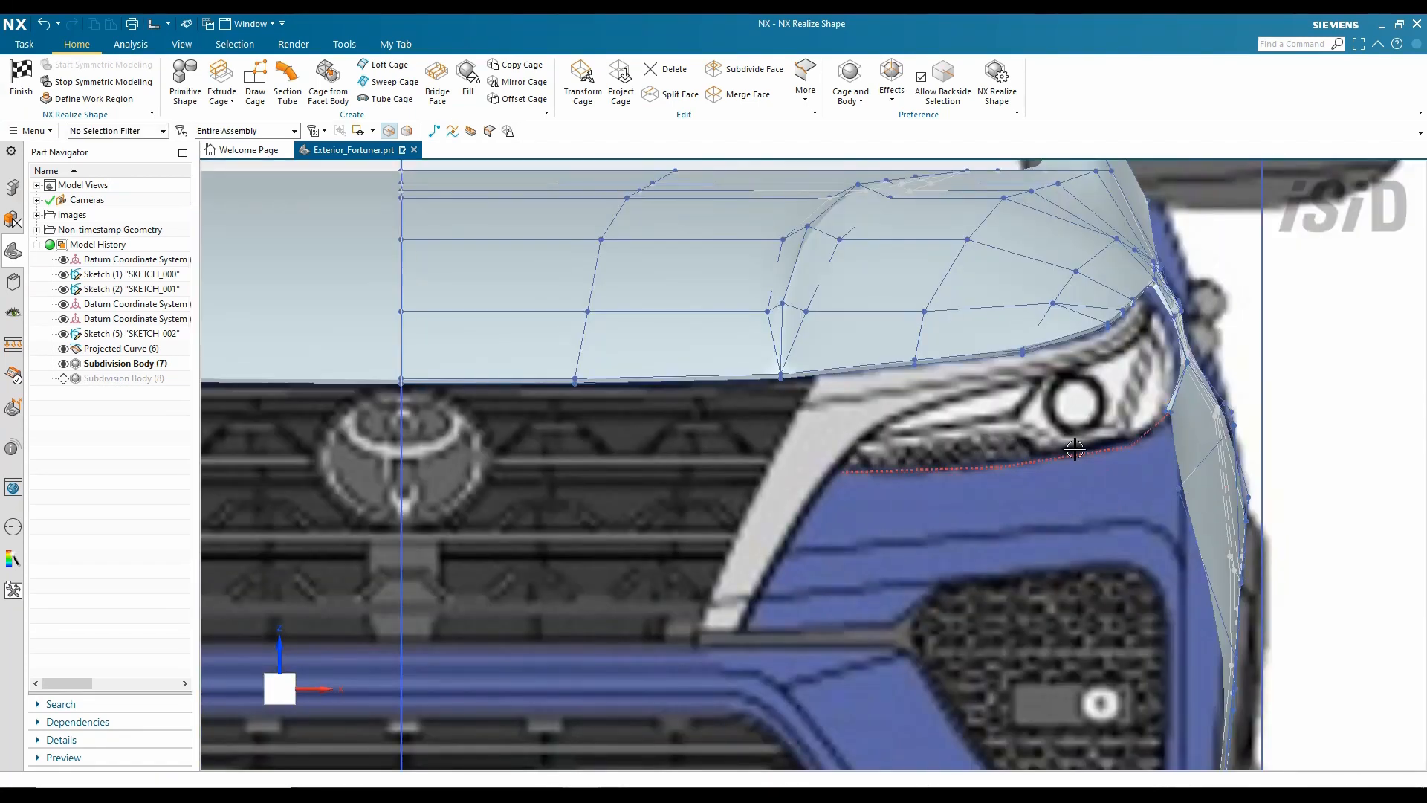
click(395, 81)
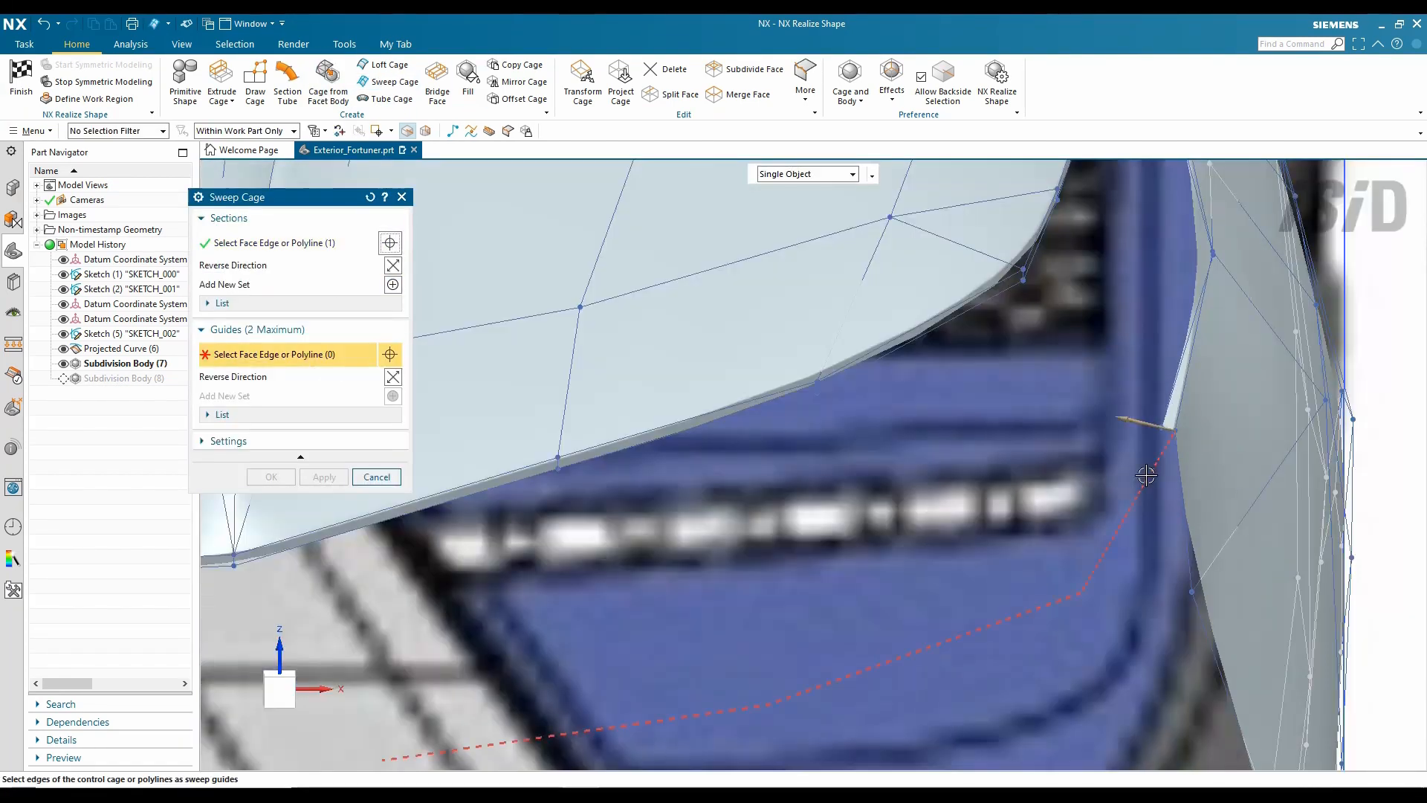
click(1084, 426)
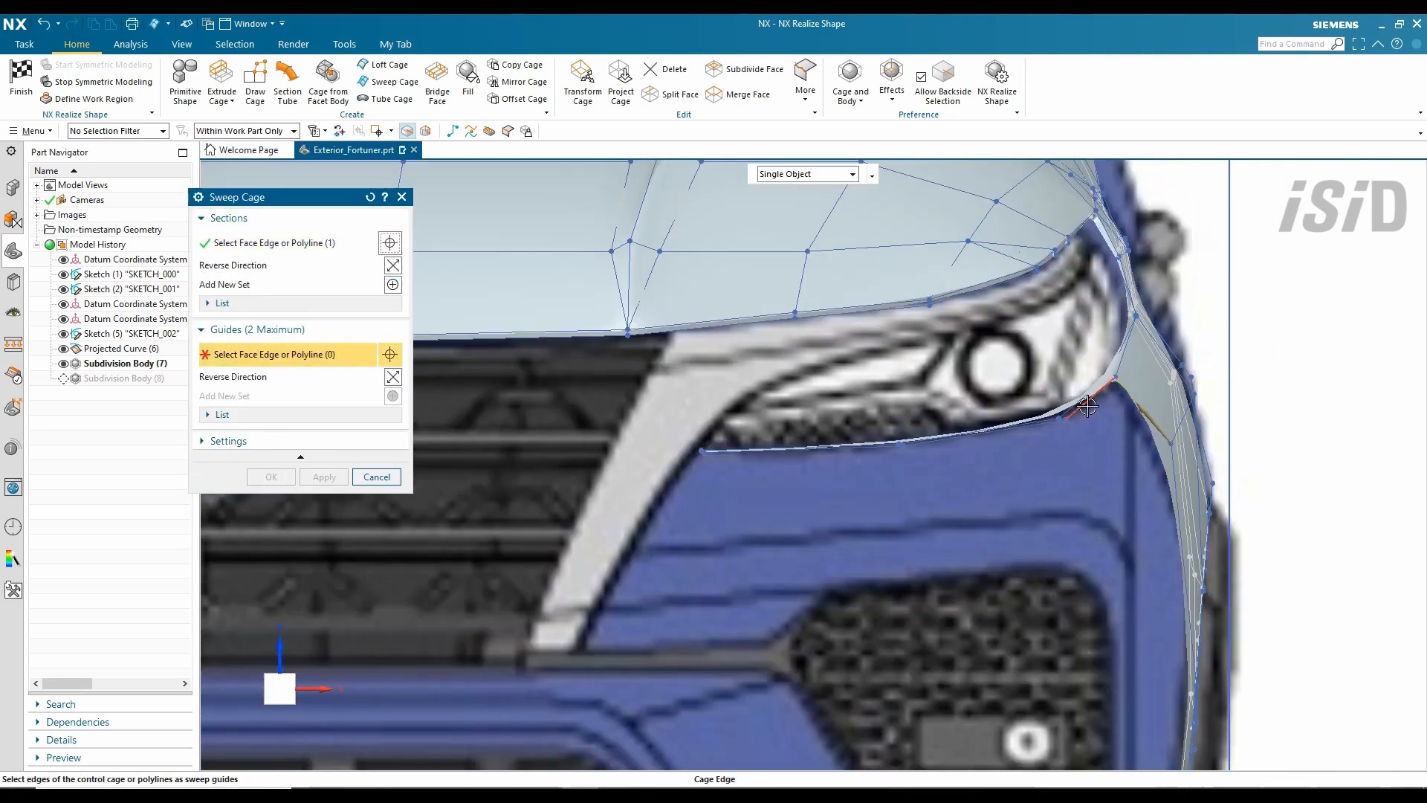
click(1087, 406)
click(981, 433)
click(810, 448)
middle_click(705, 509)
- Sew the strip's open edges, adjust its elements, and sharpen its corner edges with Set Weight
click(804, 82)
click(837, 137)
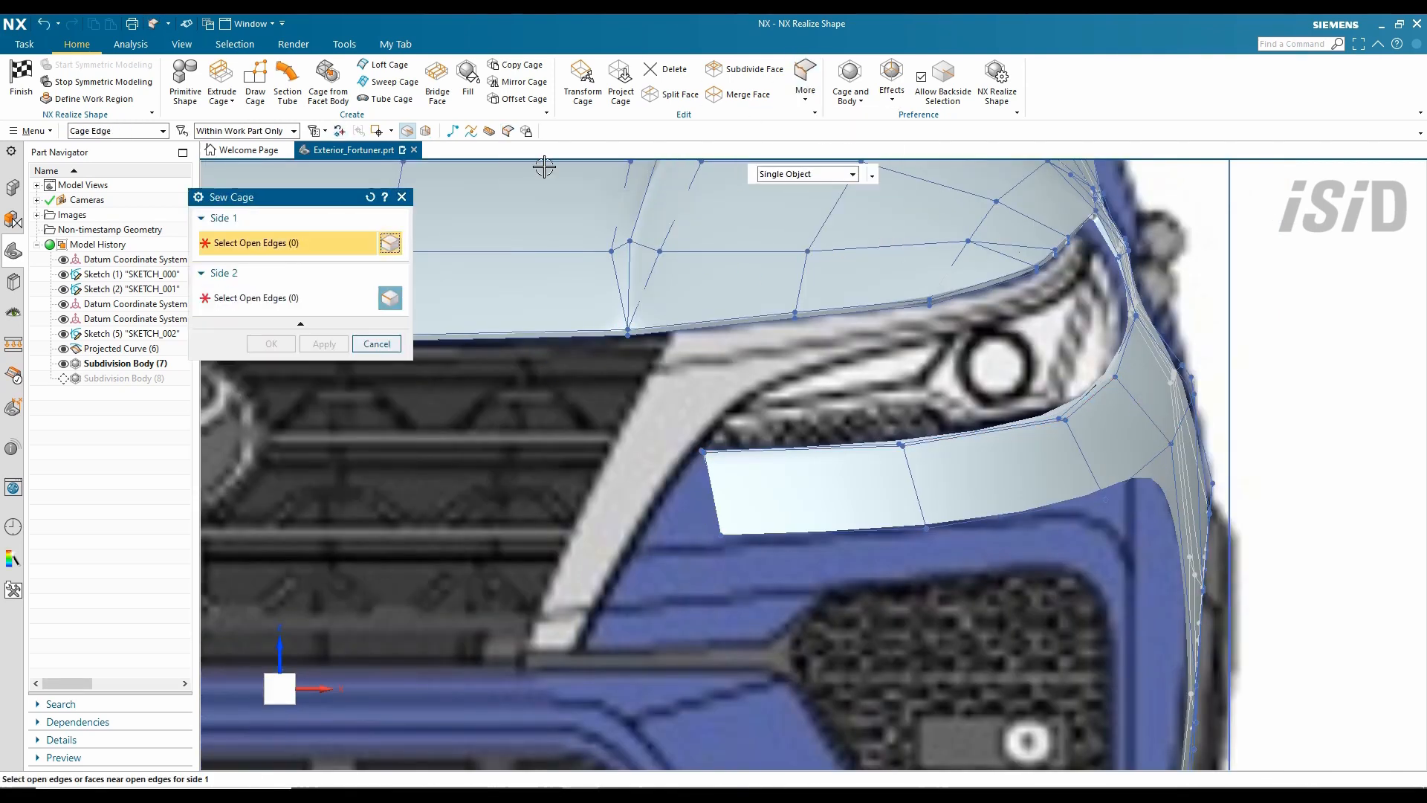
click(582, 82)
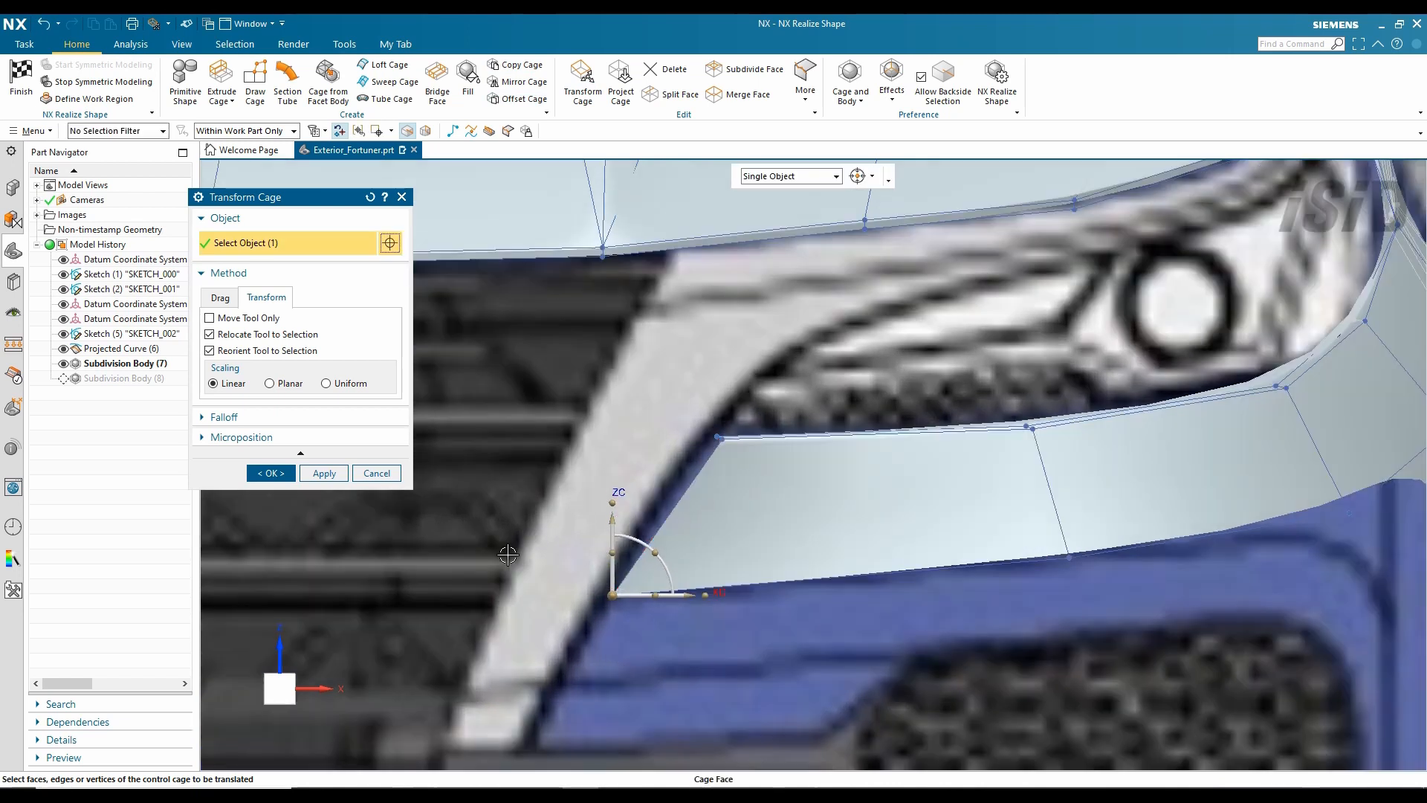
middle_click(694, 298)
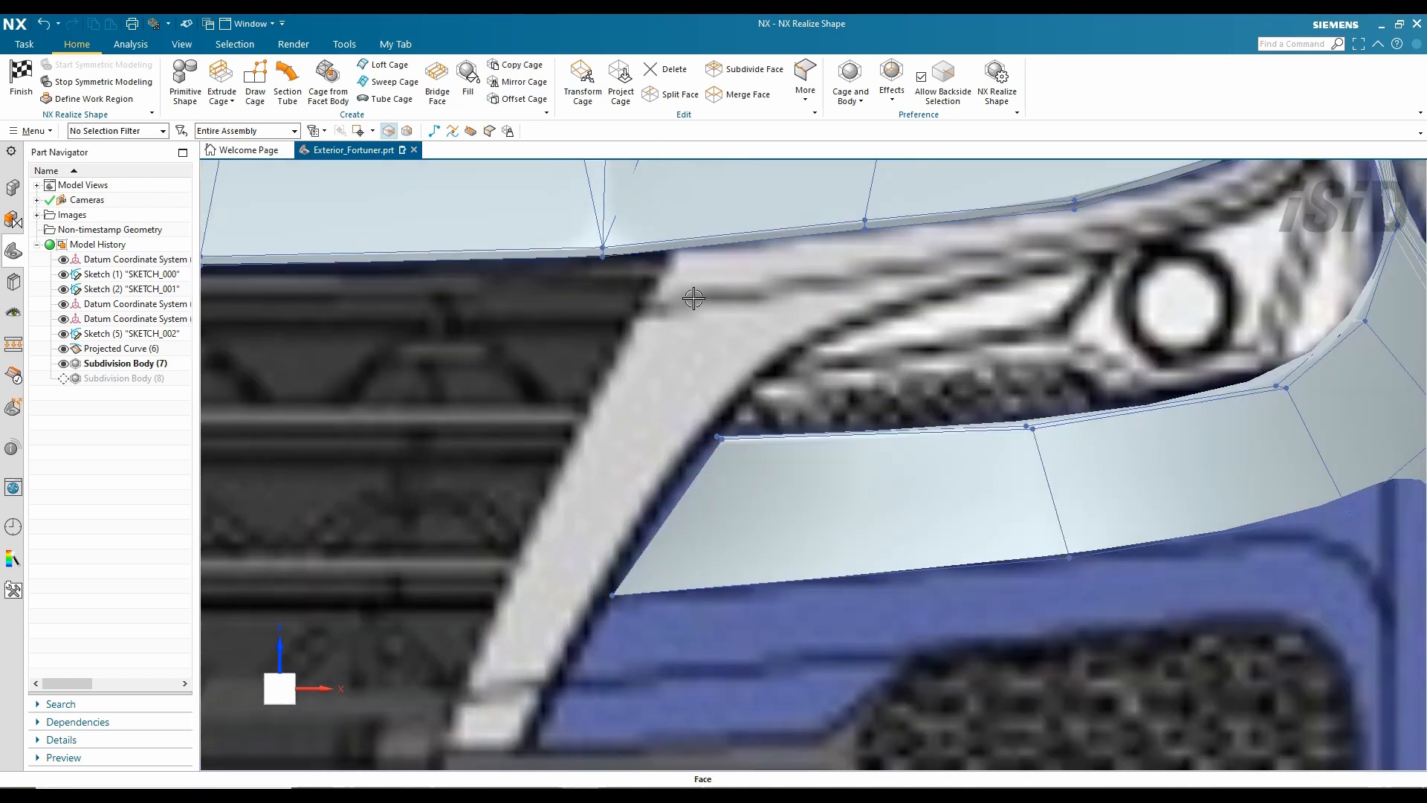
click(662, 494)
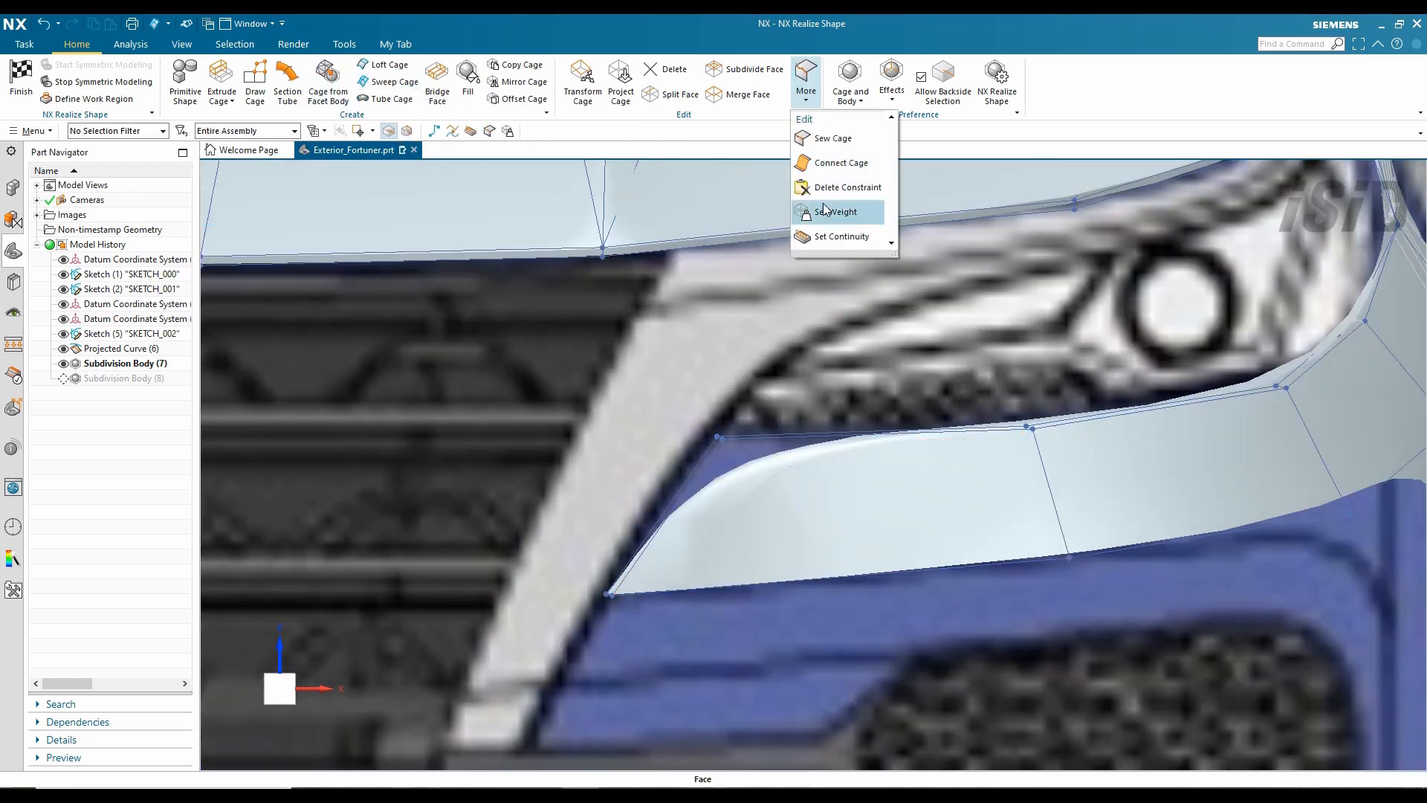
click(833, 223)
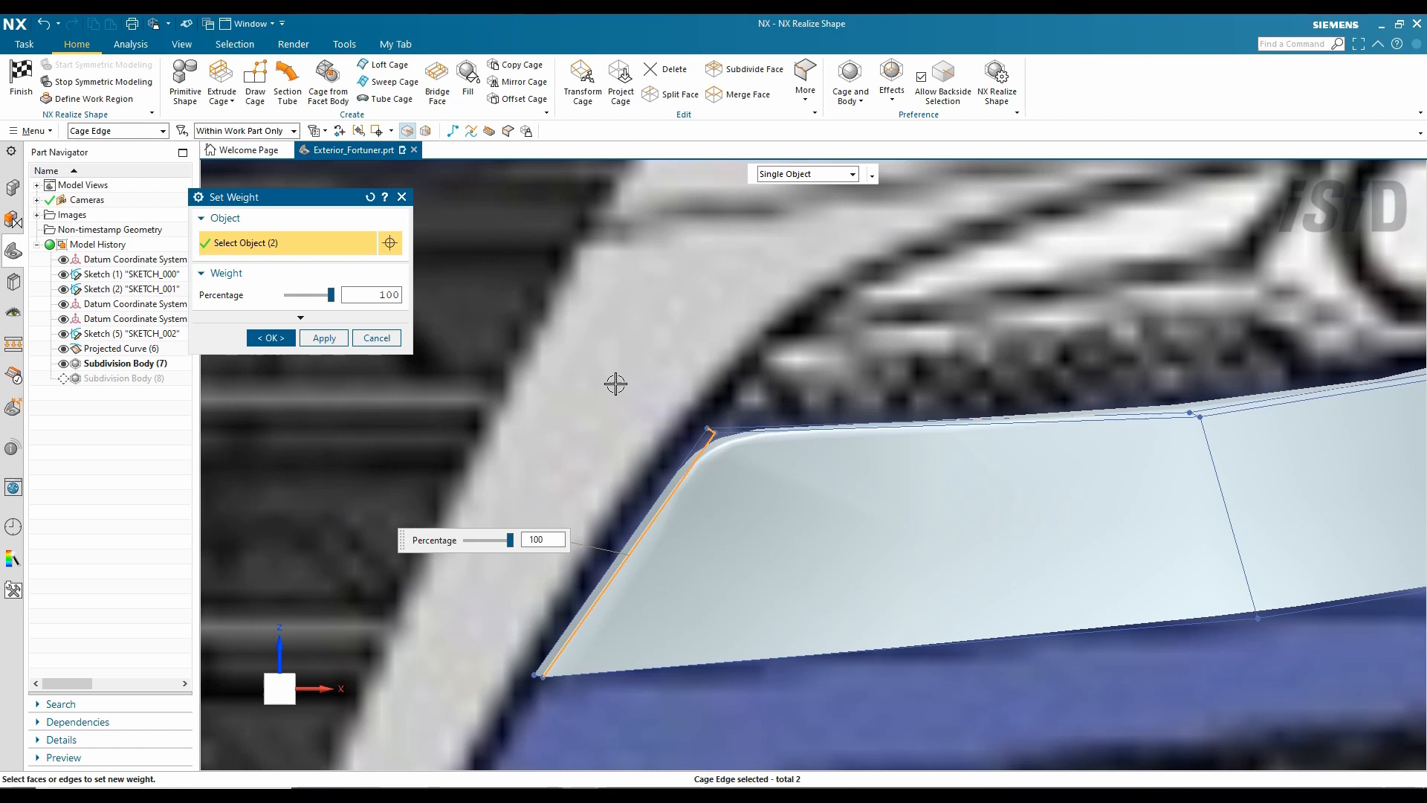
middle_click(615, 383)
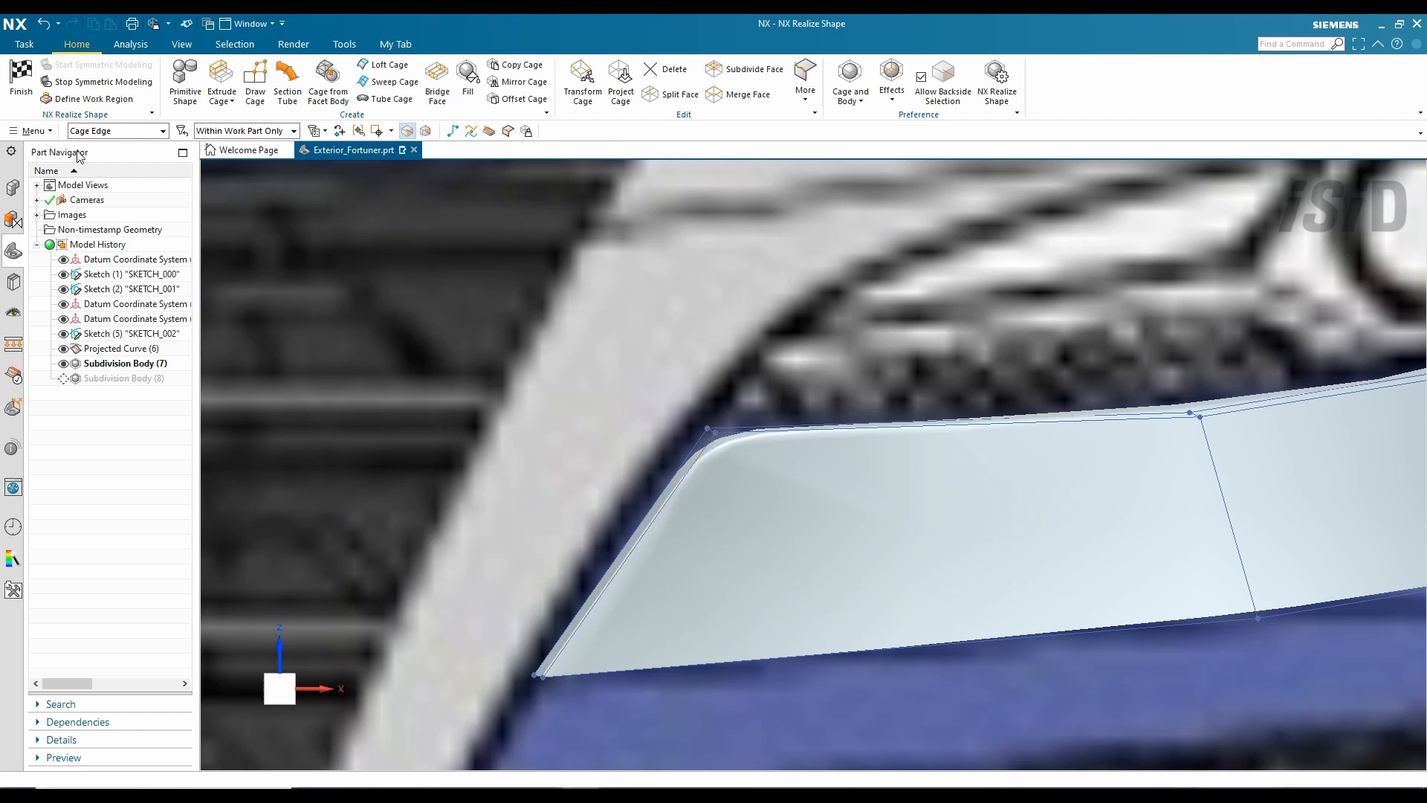
- Exit cage editing and orbit around the front fender to preview the smoothed body
key(ctrl+q)
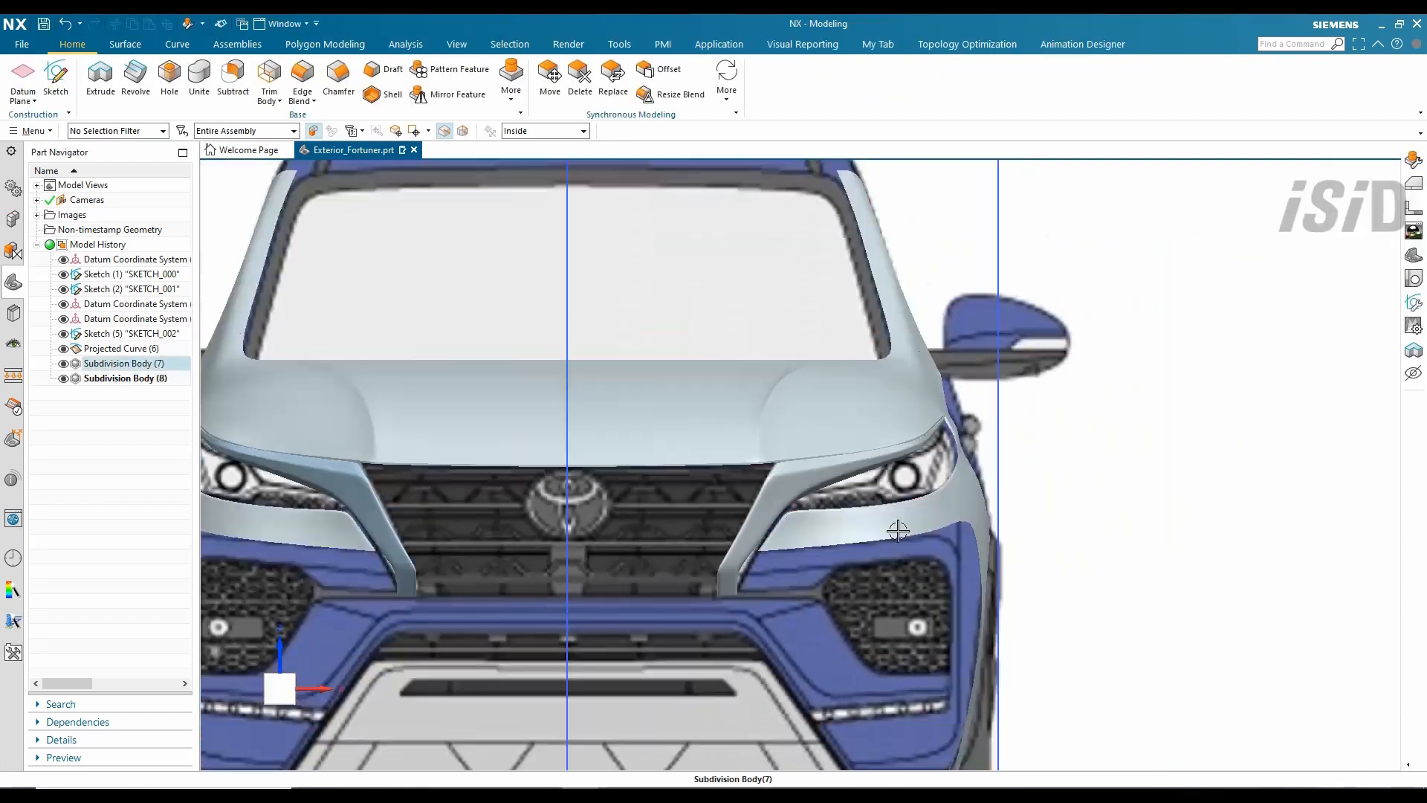
middle_drag(819, 487, 870, 529)
scroll(1070, 503, up, 3)
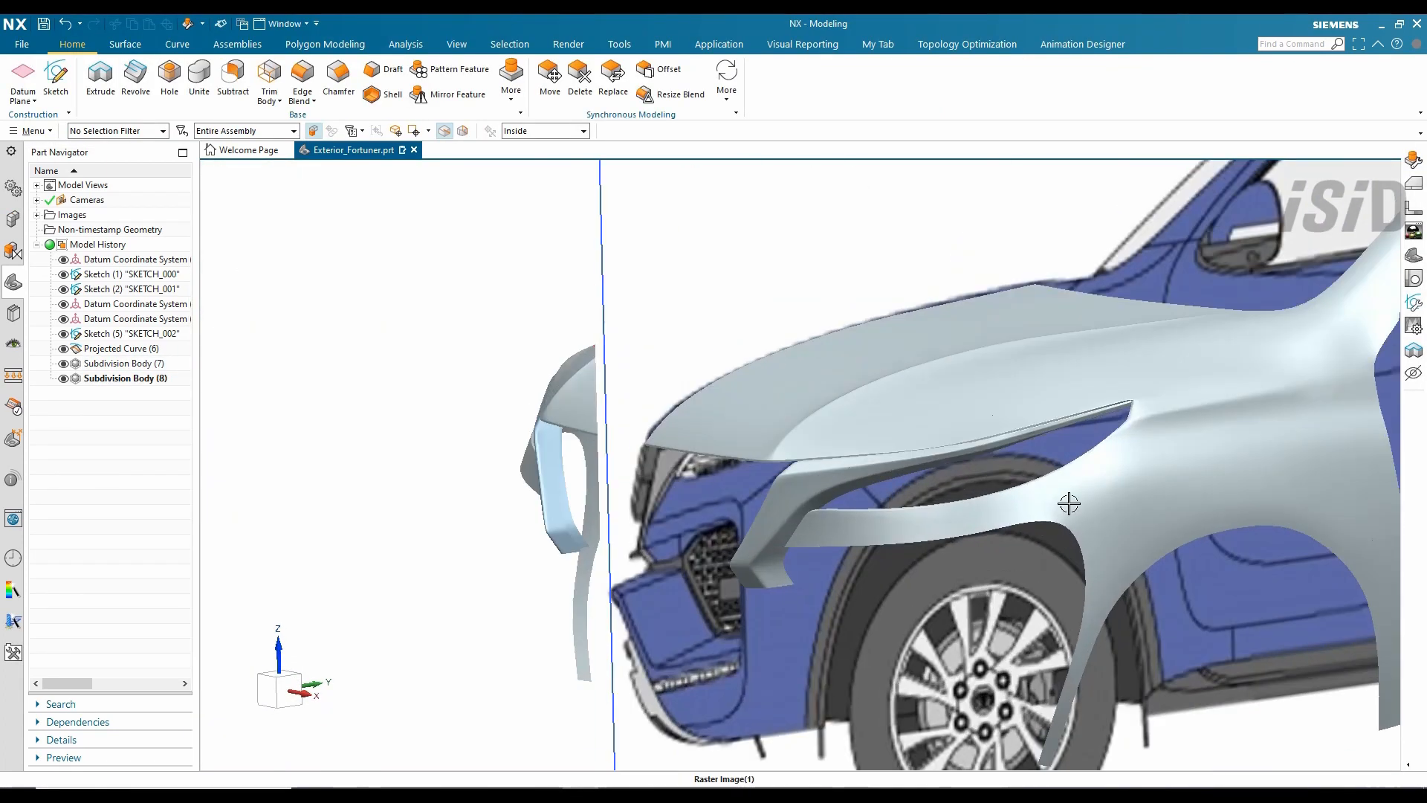
middle_drag(1070, 503, 1027, 516)
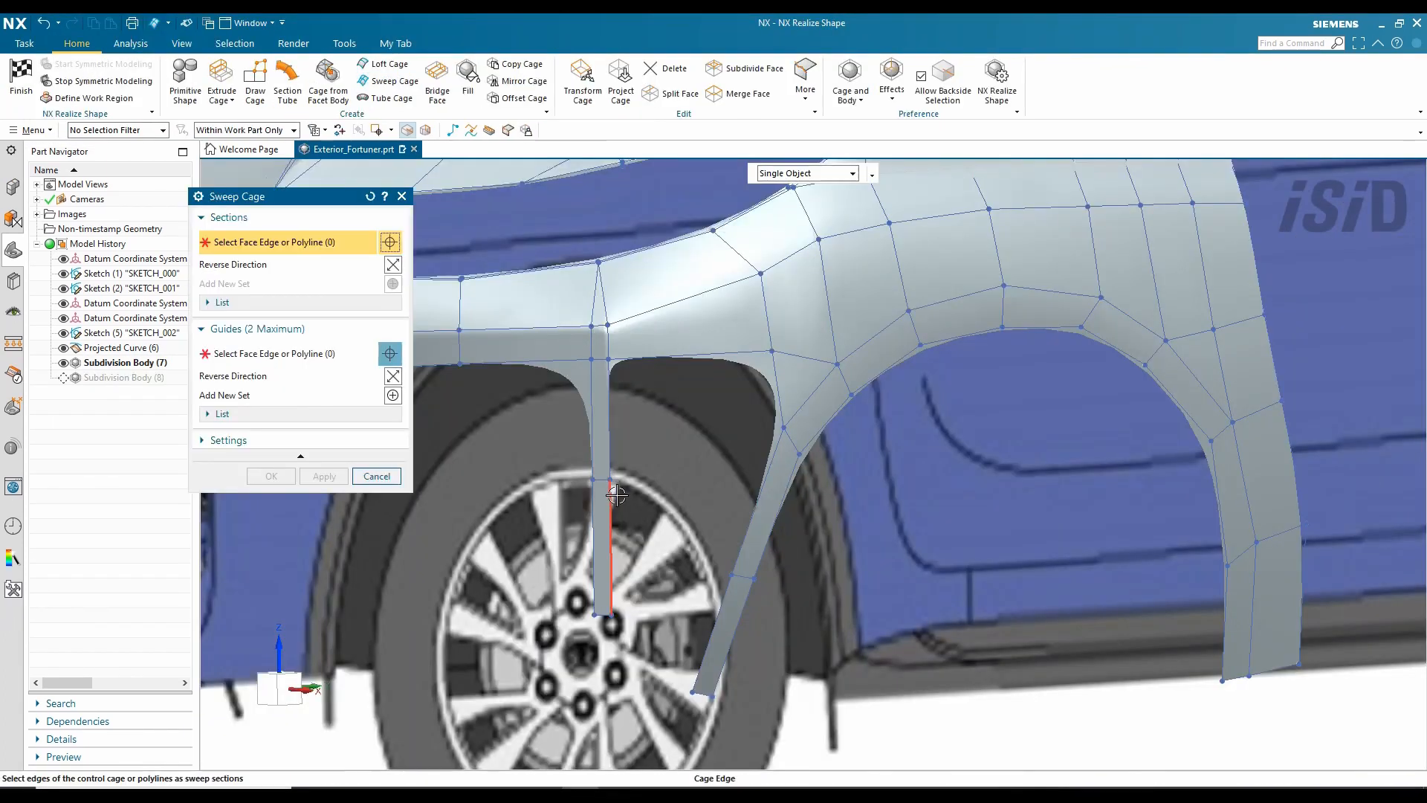
- Sweep a panel from the vertical fender edge along two arch guide edges to fill the gap
click(687, 354)
middle_click(806, 439)
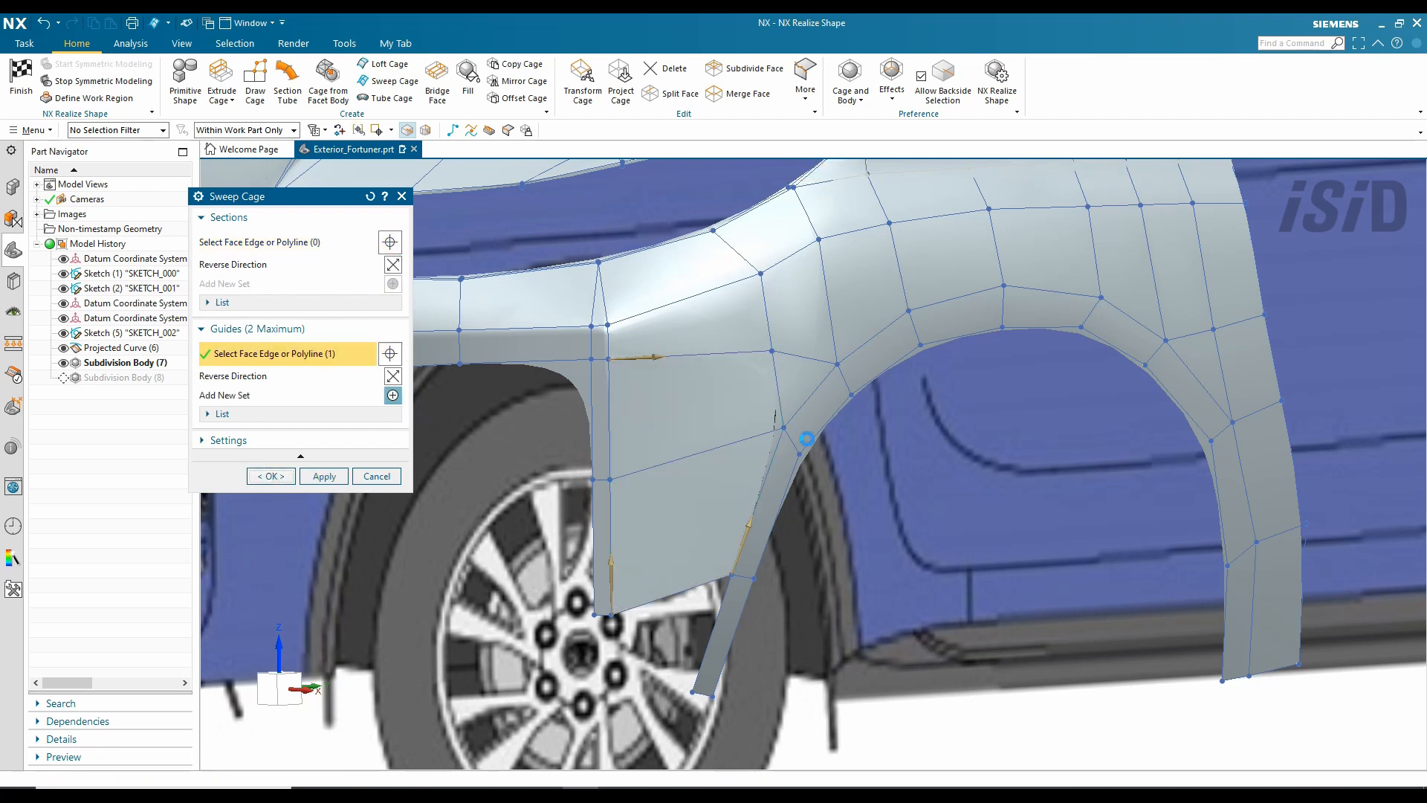
click(805, 80)
click(837, 214)
click(609, 446)
middle_click(649, 565)
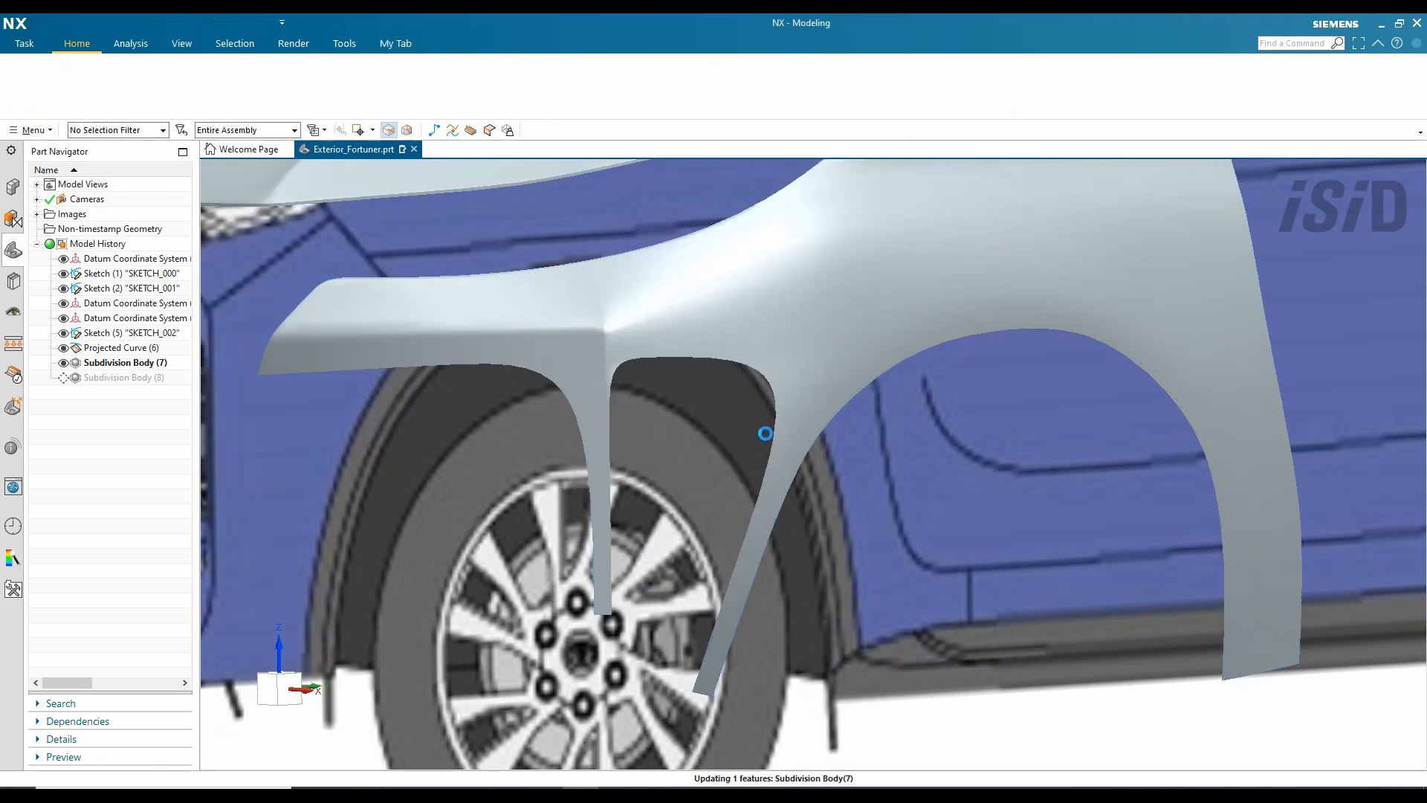
- Begin extruding the bumper edges and set their extrude direction
middle_drag(743, 461, 788, 443)
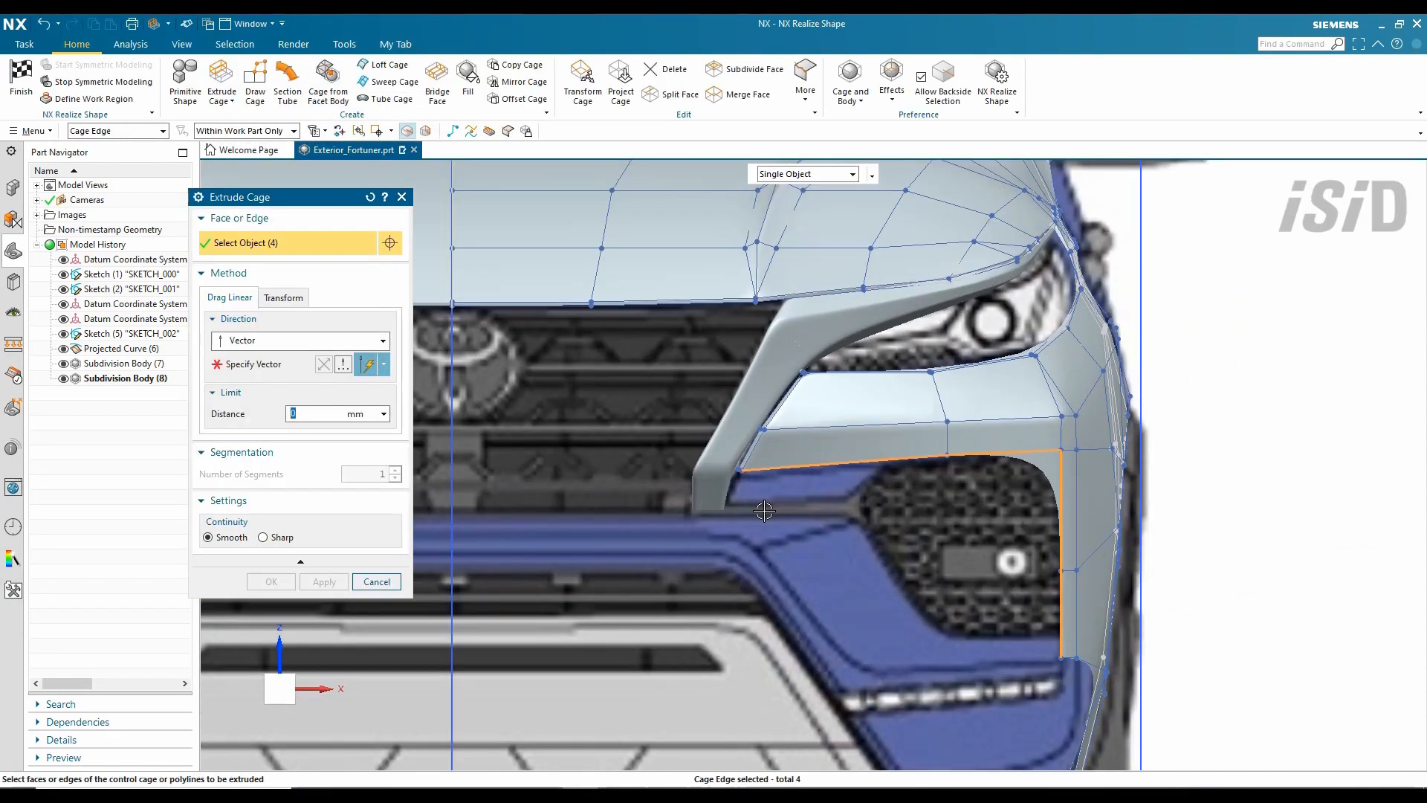
middle_drag(765, 510, 976, 582)
scroll(627, 417, up, 2)
scroll(627, 417, down, 4)
scroll(850, 572, up, 2)
middle_click(831, 554)
click(854, 504)
- Extrude the selected bumper edges 20 mm along the Y axis
click(976, 582)
scroll(988, 582, up, 4)
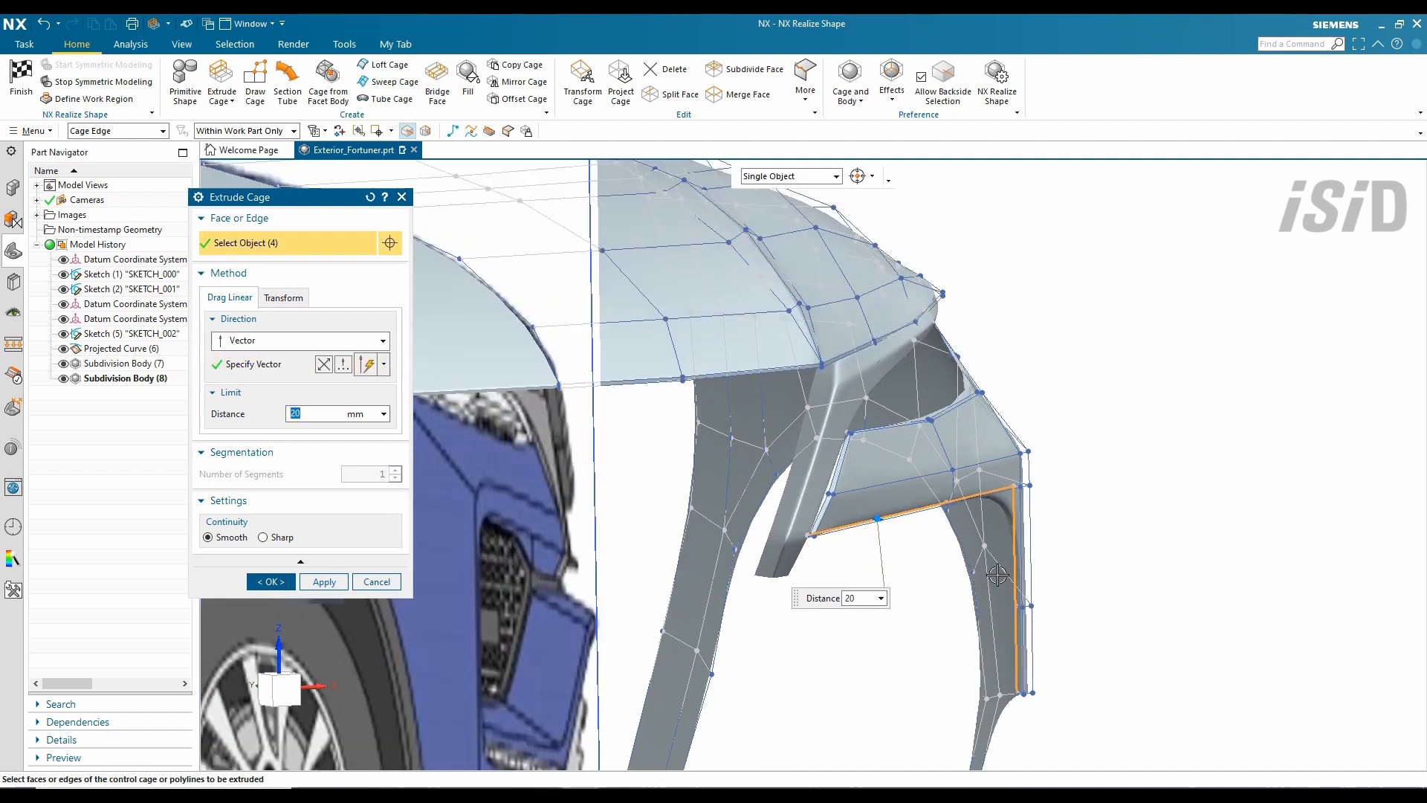
text(20)
click(324, 582)
scroll(795, 460, up, 2)
middle_drag(801, 452, 835, 499)
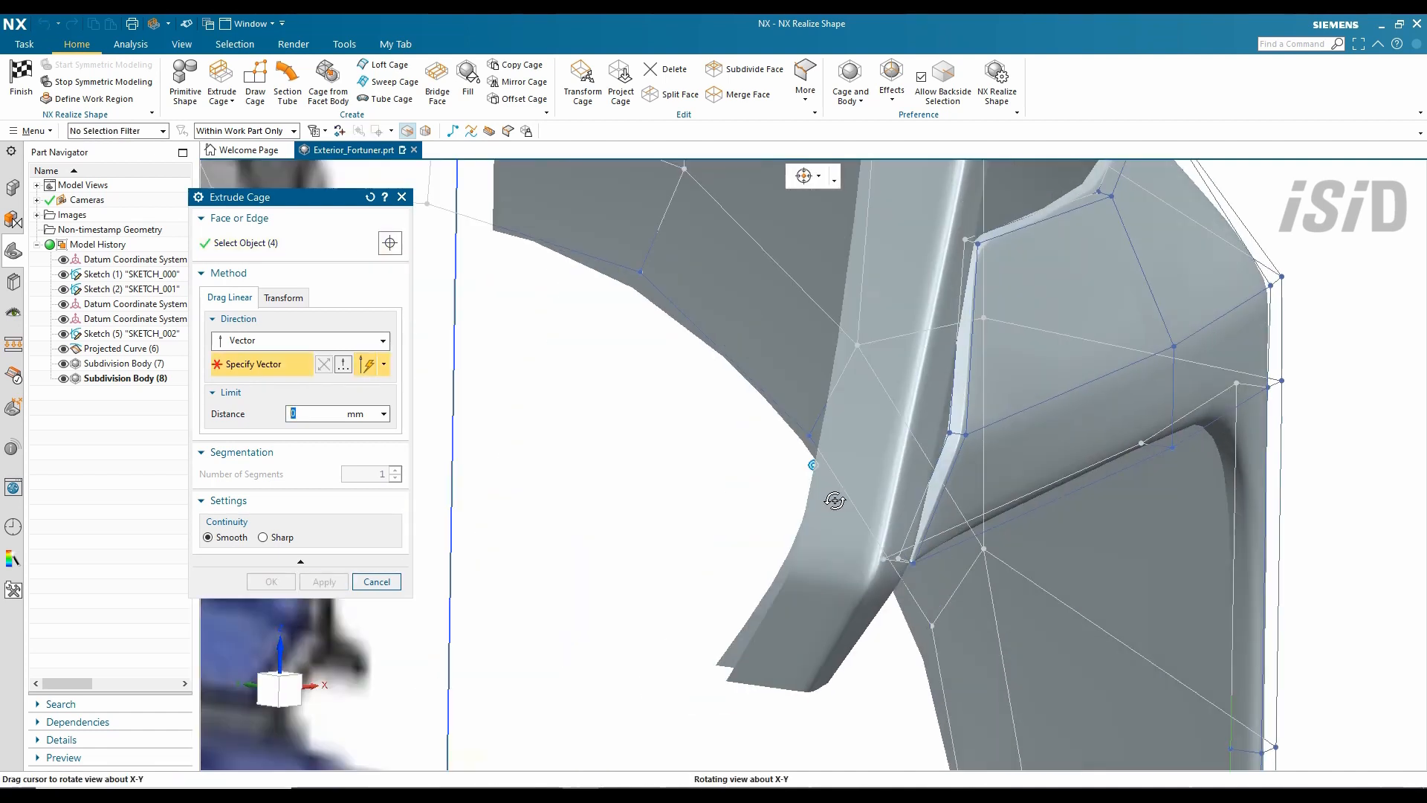
scroll(835, 499, down, 5)
click(814, 481)
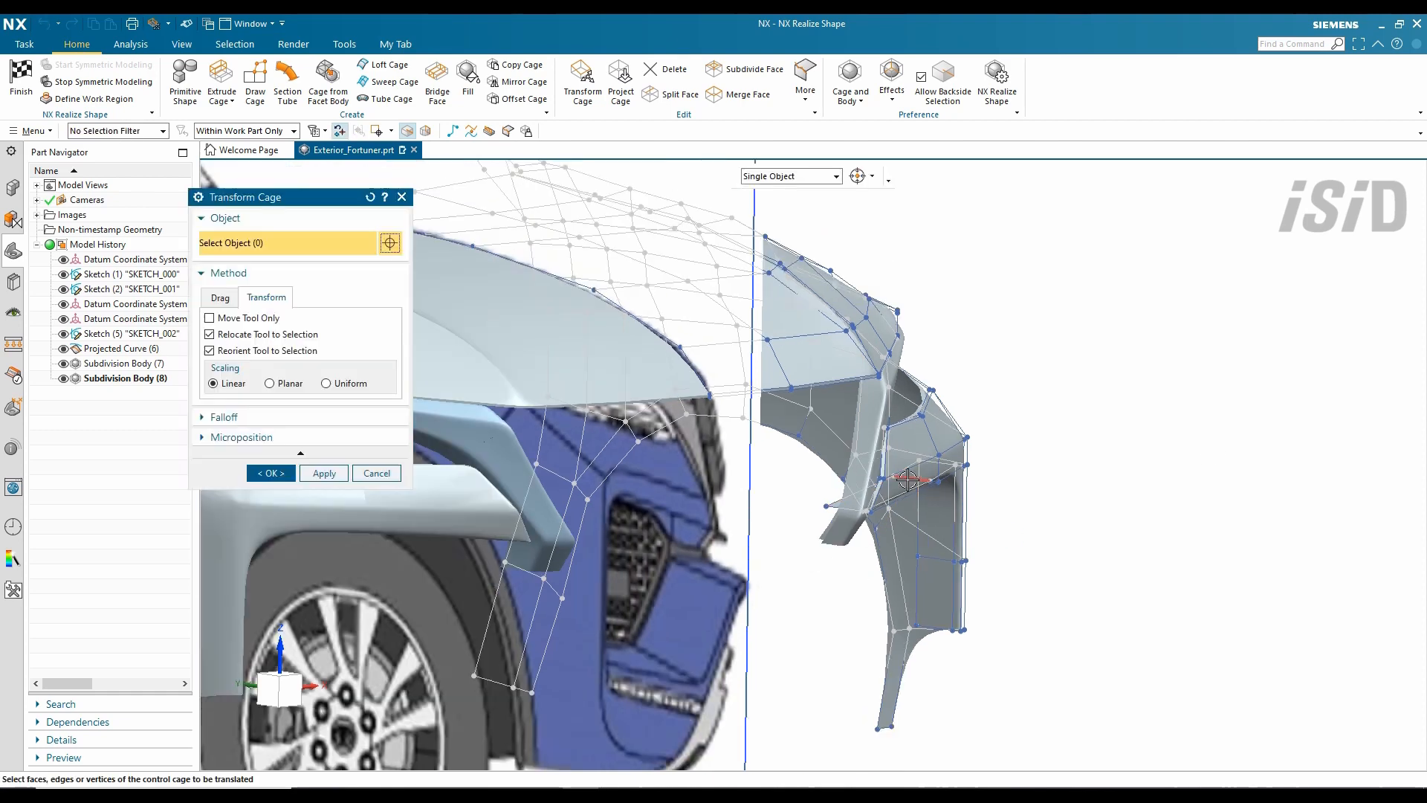
- Nudge the bumper-corner cage vertices slightly left and up to match the blueprint outline
middle_drag(967, 513, 1007, 471)
scroll(980, 466, up, 5)
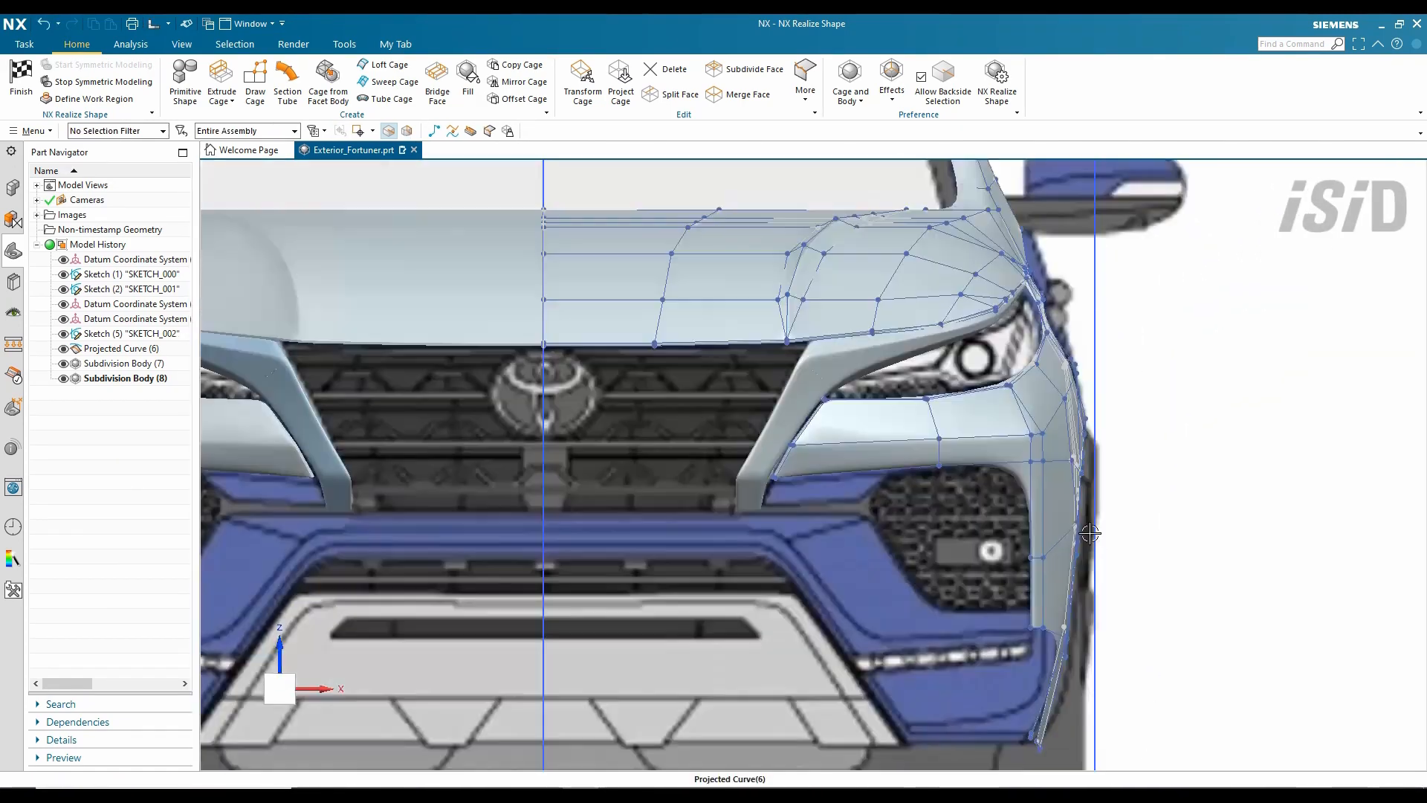
scroll(988, 518, up, 4)
scroll(869, 452, down, 3)
middle_drag(870, 453, 879, 453)
scroll(942, 331, up, 5)
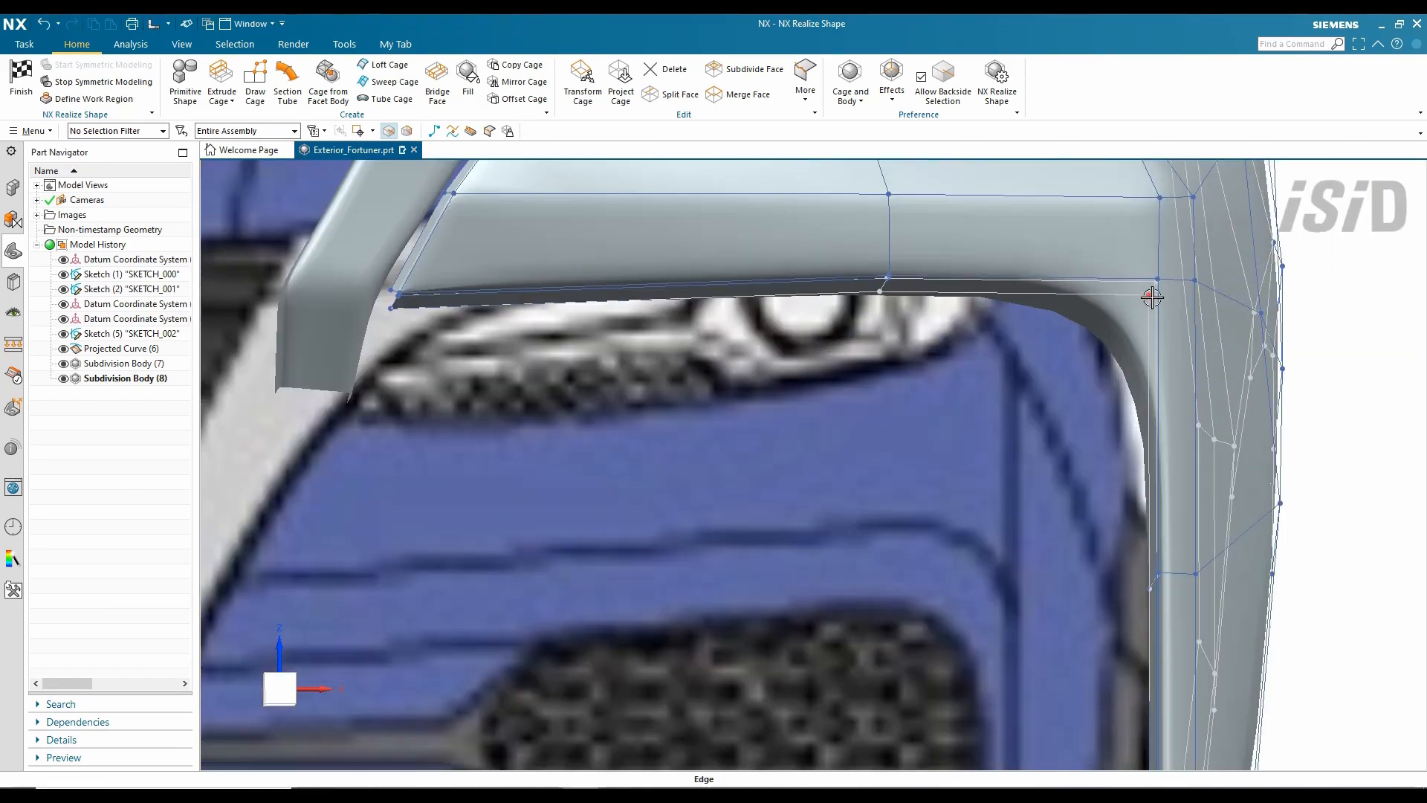
scroll(692, 372, down, 1)
click(582, 82)
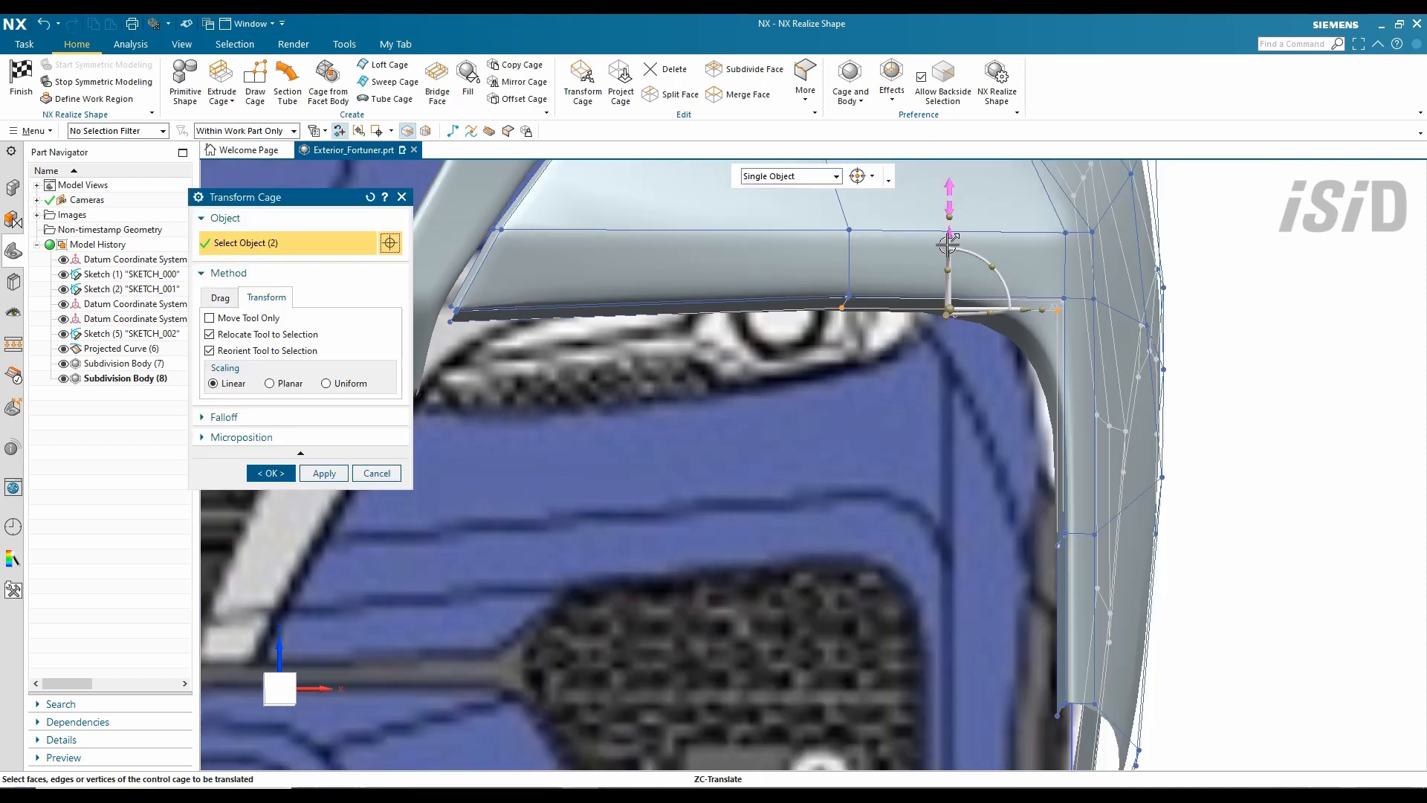
scroll(996, 312, down, 5)
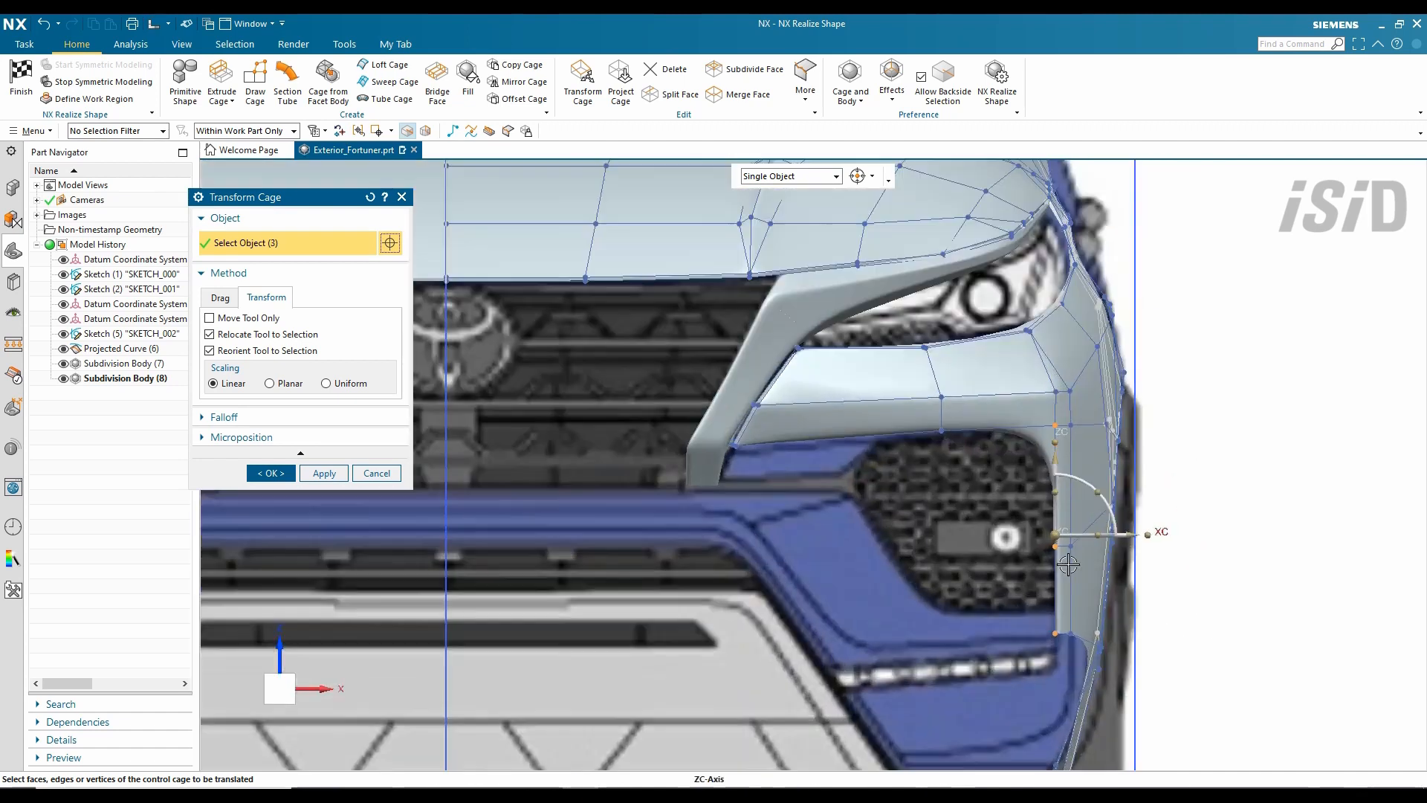
scroll(1168, 520, up, 5)
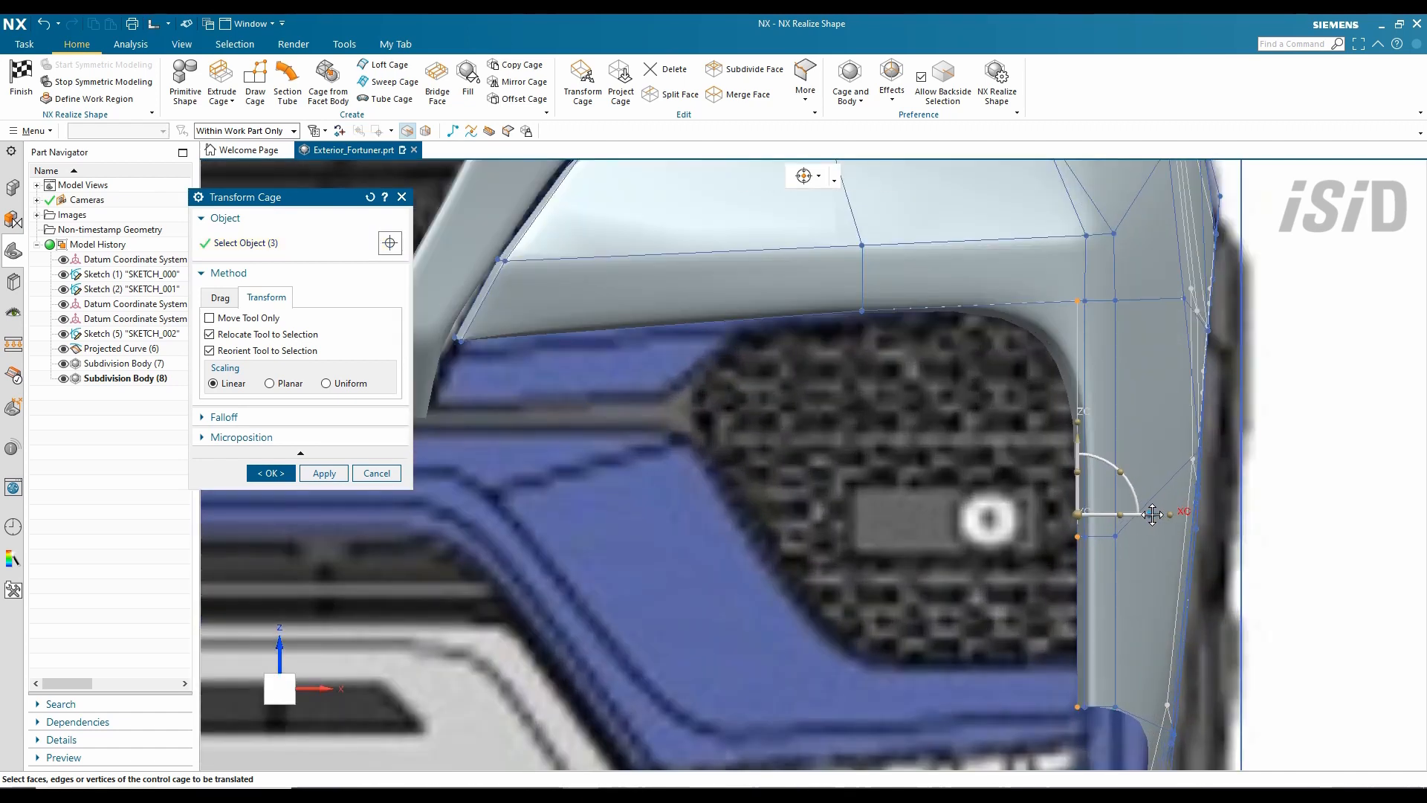
drag(1152, 514, 1145, 515)
middle_click(1043, 723)
drag(1068, 634, 1065, 589)
middle_click(1064, 589)
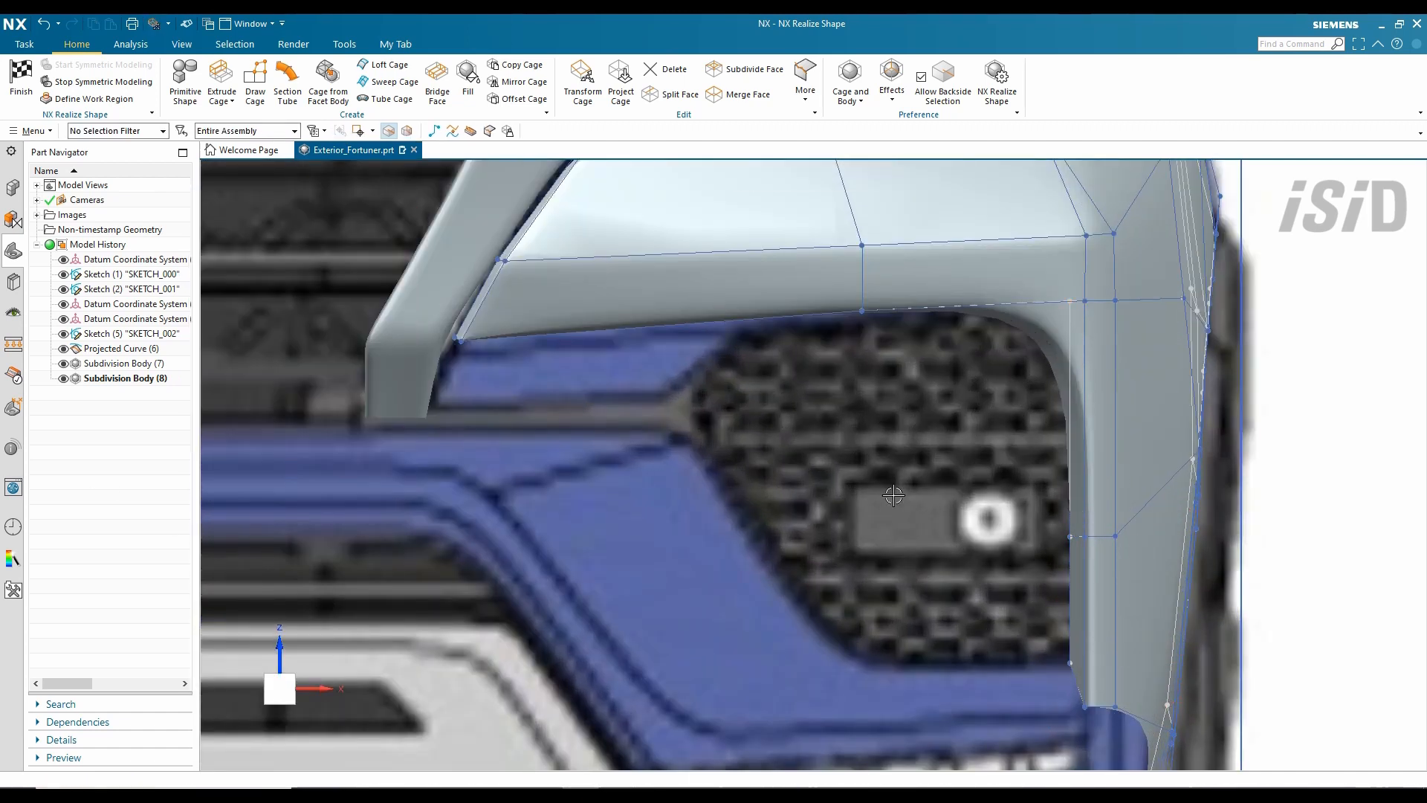
scroll(1055, 577, down, 3)
scroll(1128, 651, up, 2)
shift+middle_drag(708, 555, 710, 539)
click(220, 80)
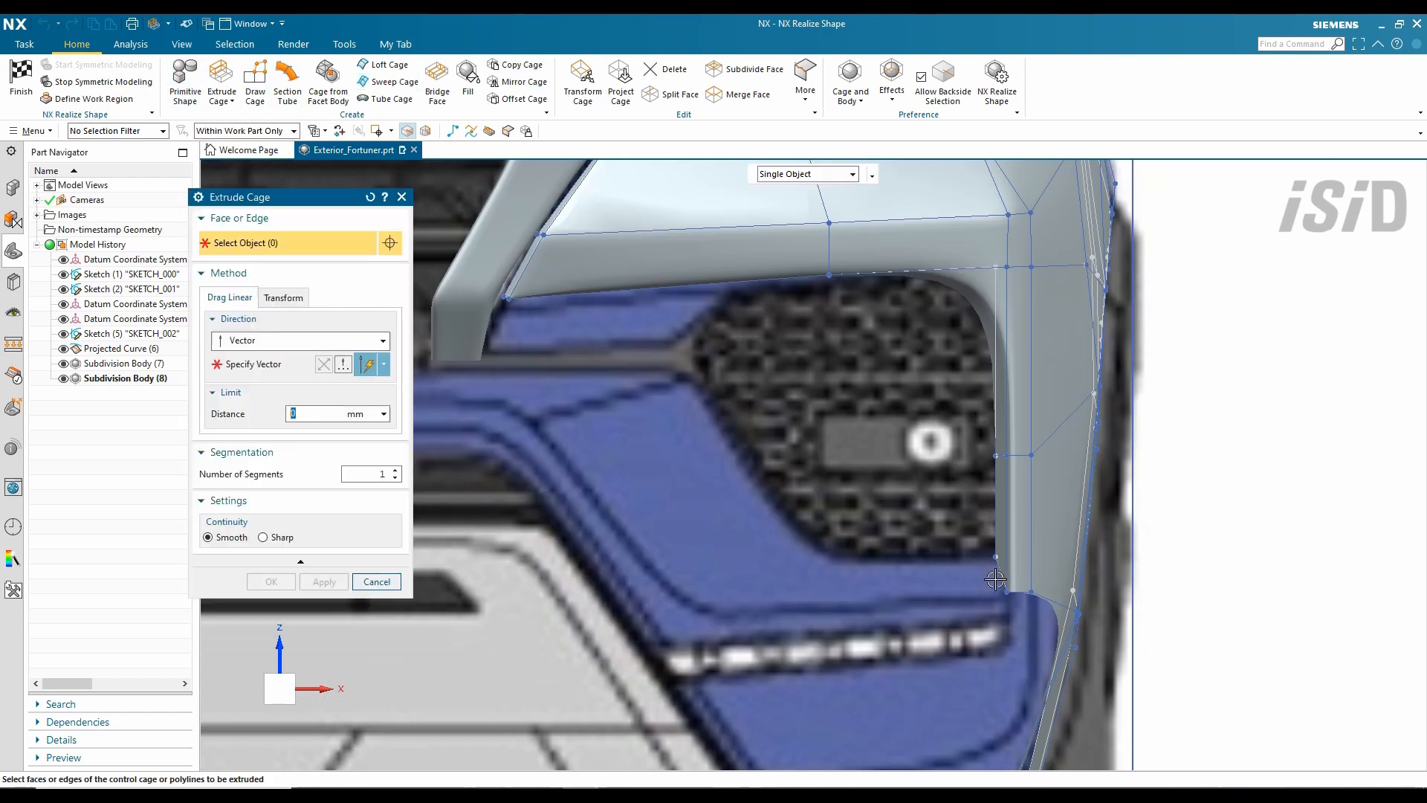
- Extrude the fog-lamp surround's lower edge out toward the grille
click(855, 465)
drag(1007, 592, 836, 592)
middle_click(836, 592)
click(582, 80)
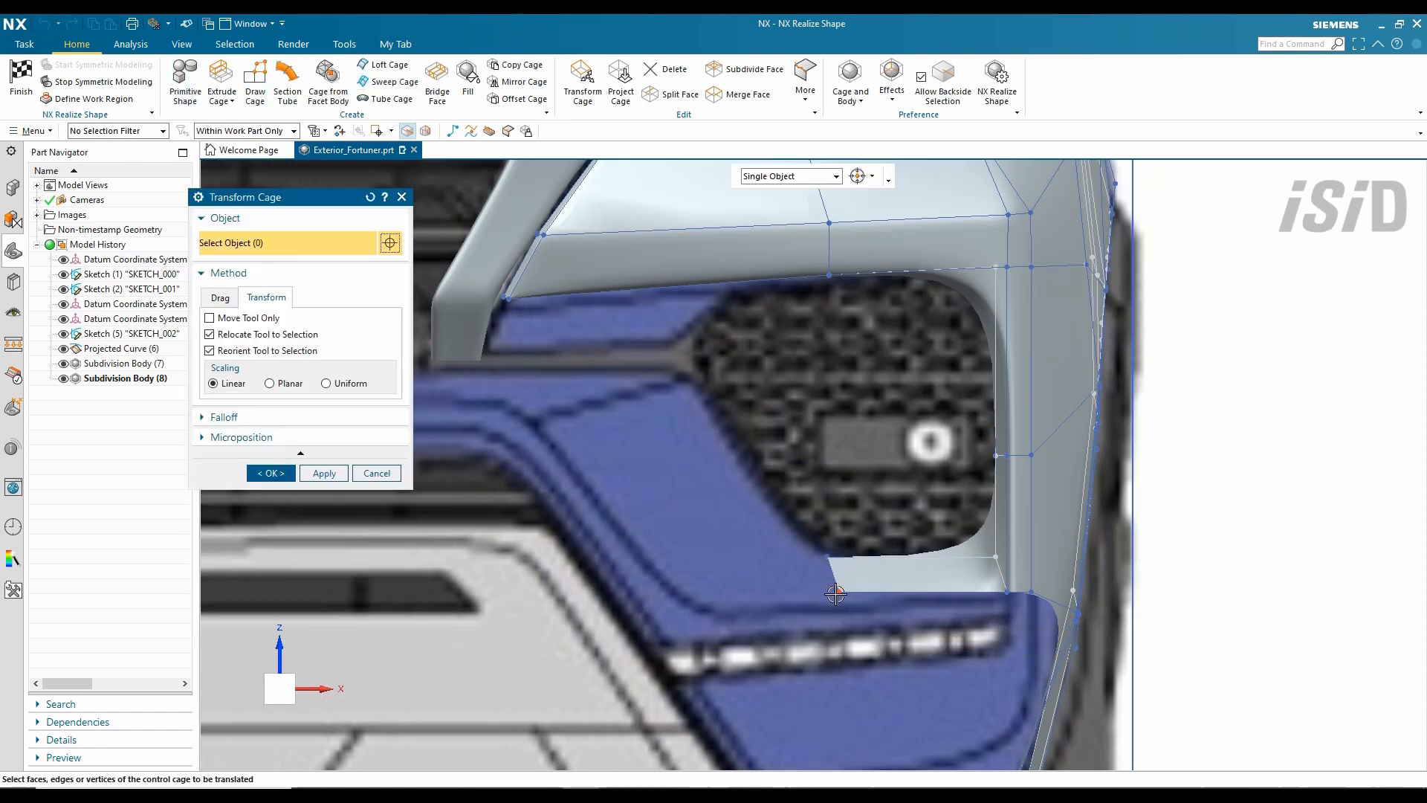
middle_click(187, 487)
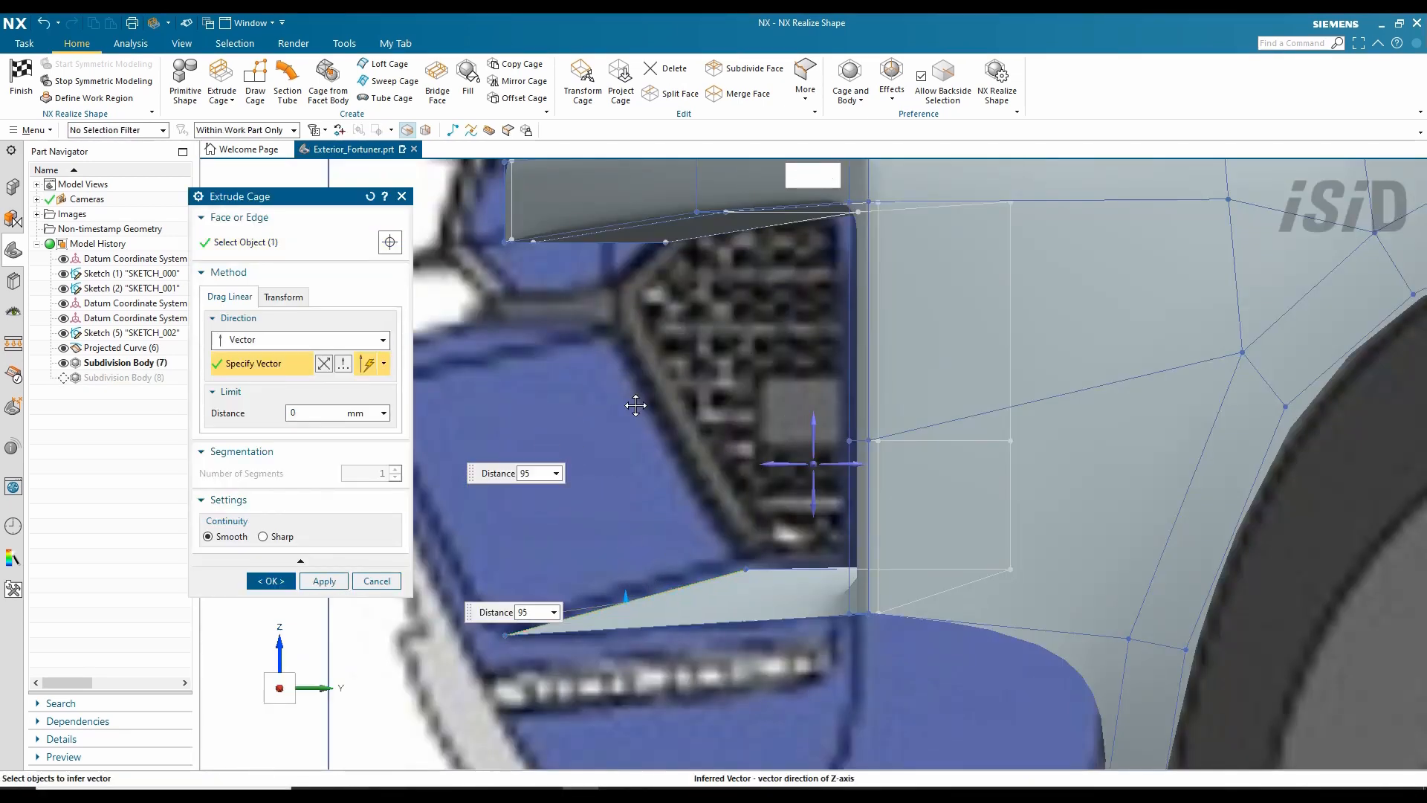
middle_click(635, 405)
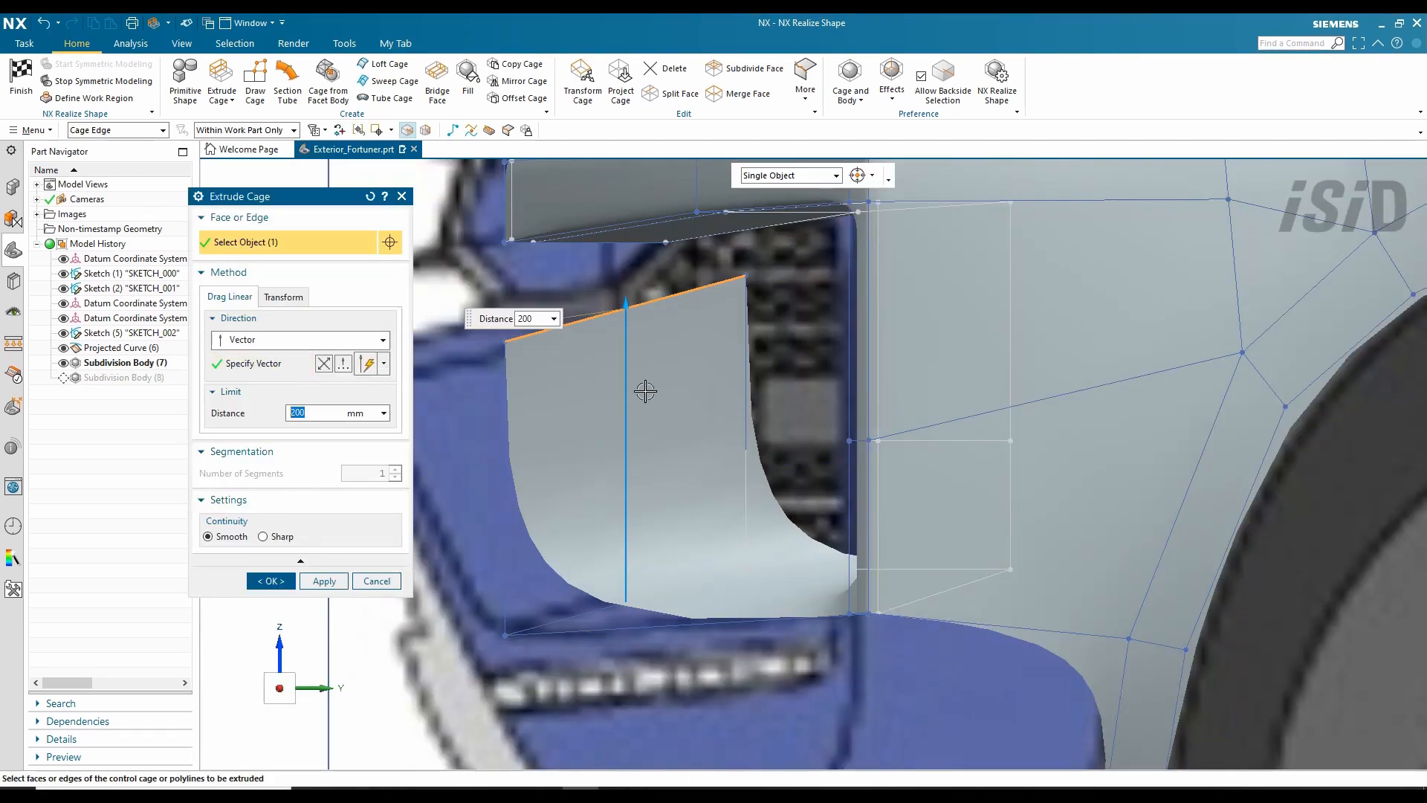
- Reposition the new strip's vertices and adjust the weight of one of its edges
click(582, 81)
drag(852, 314, 468, 512)
middle_drag(730, 380, 568, 410)
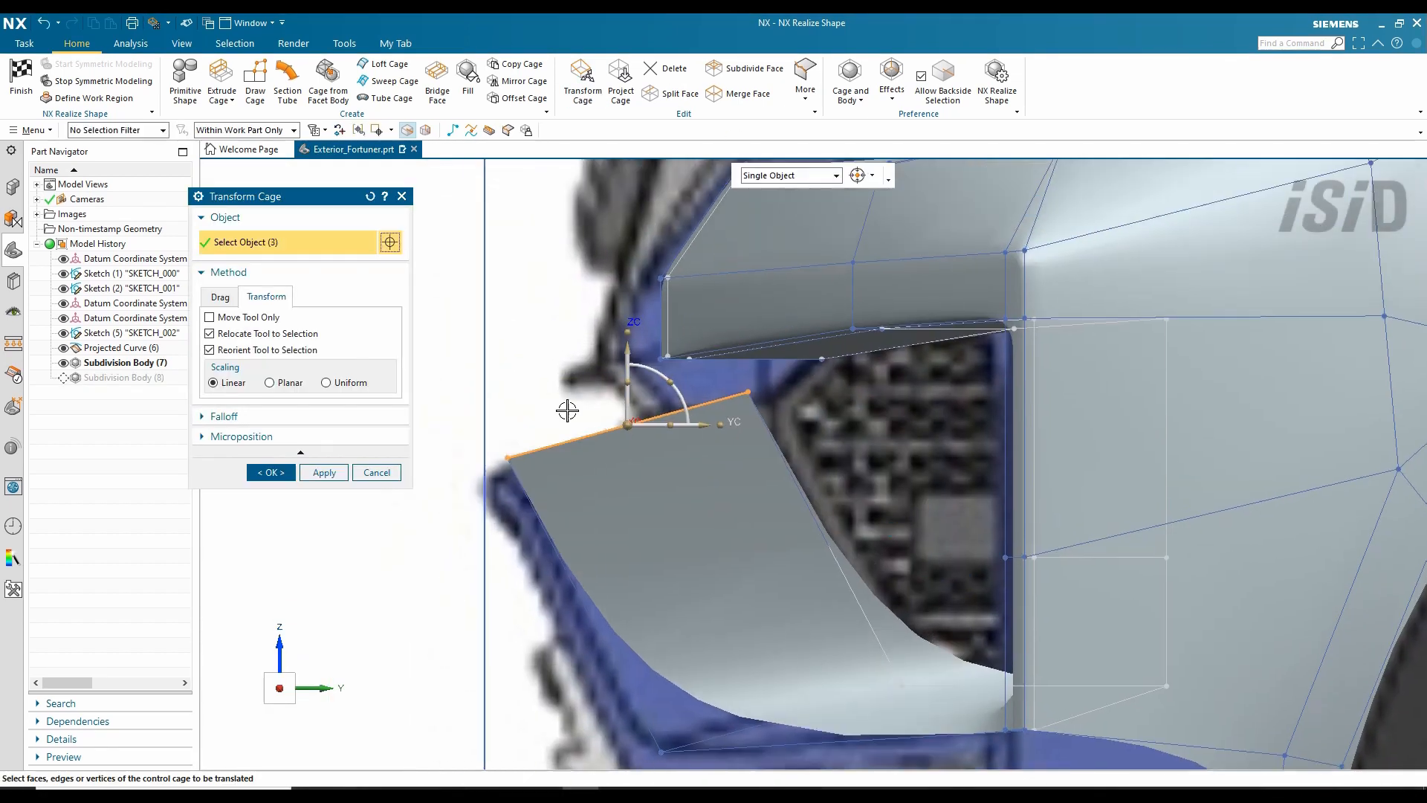
shift+middle_drag(631, 367, 565, 212)
click(273, 472)
click(805, 82)
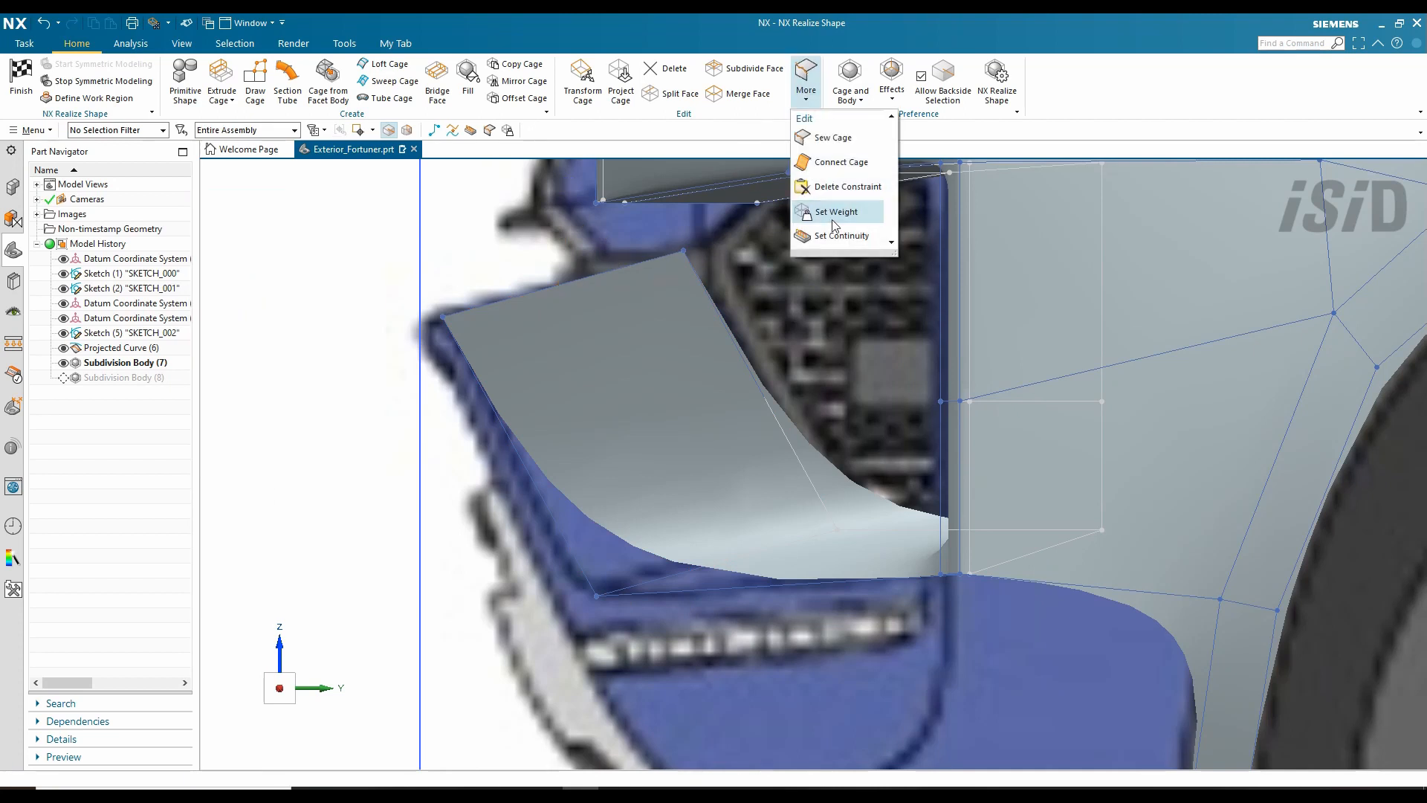
click(835, 210)
click(230, 331)
key(ctrl+alt+f)
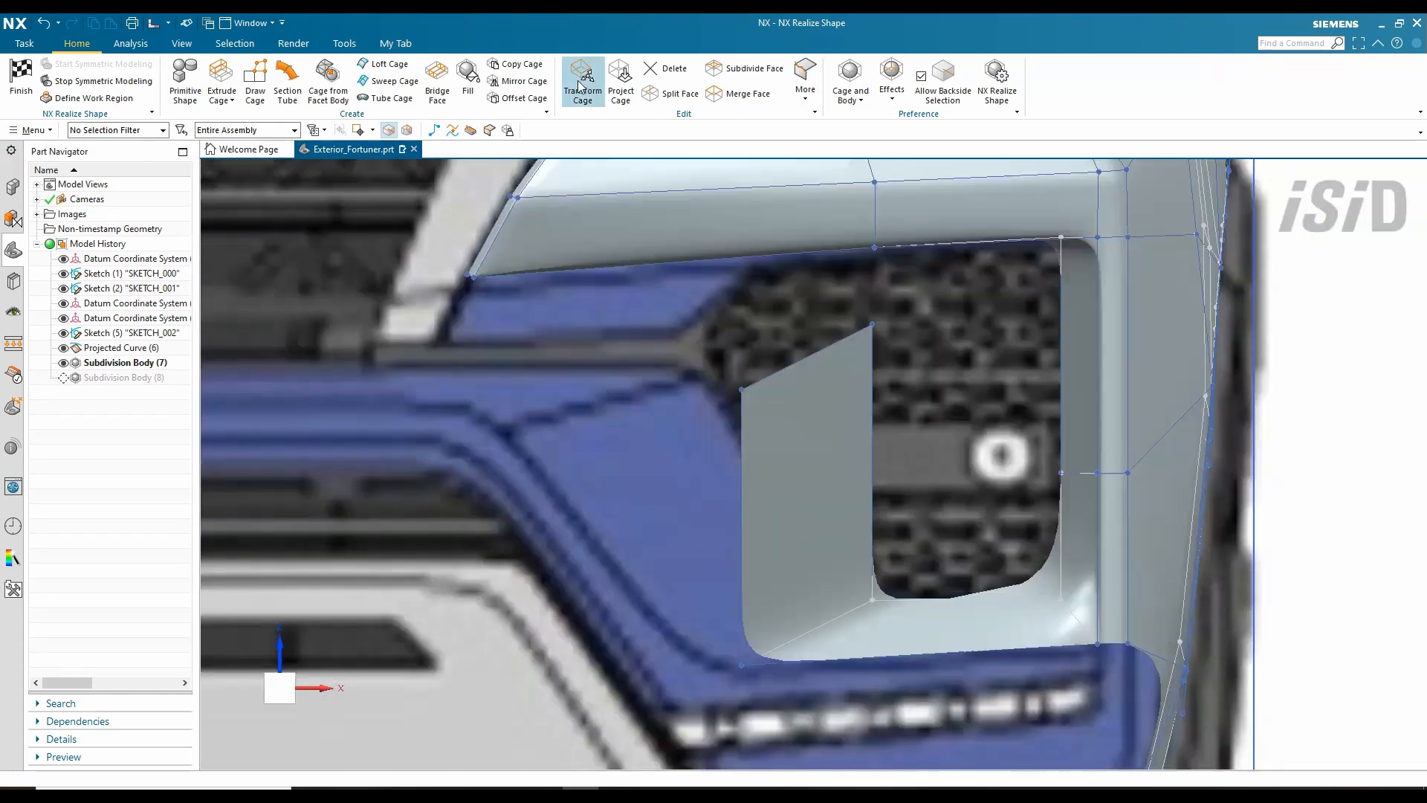
- Tilt the new strip so it follows the bumper line
click(583, 82)
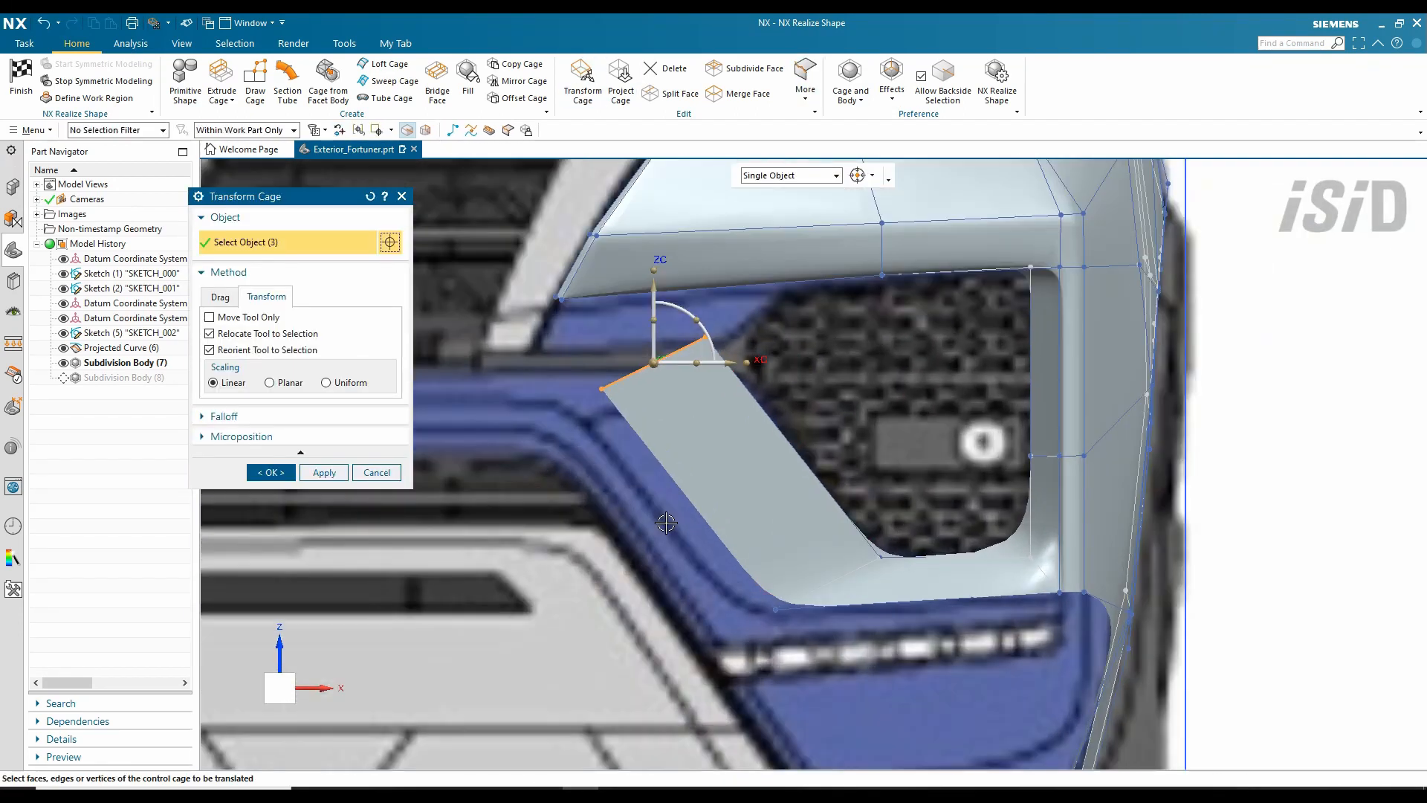
shift+middle_drag(666, 523, 706, 521)
middle_click(779, 634)
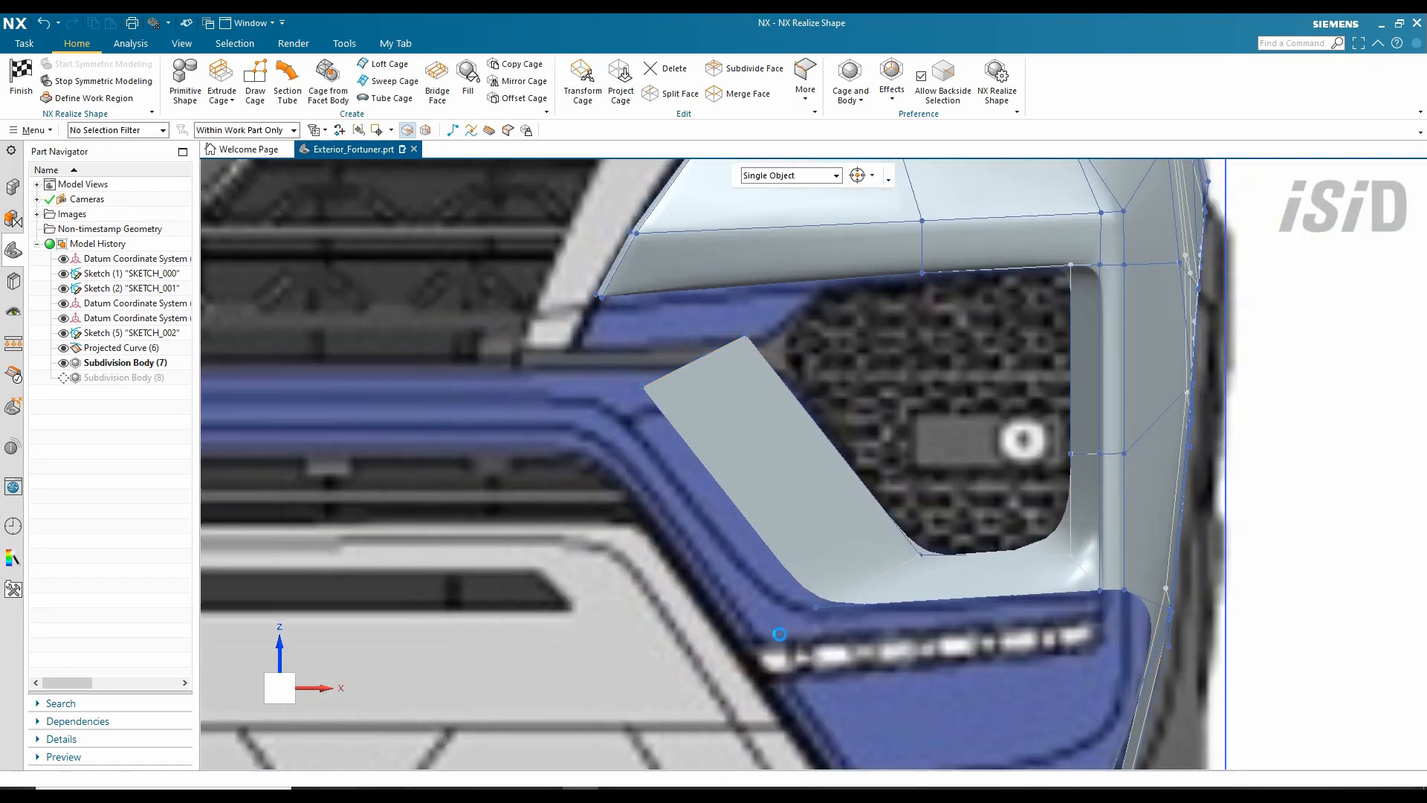
click(586, 95)
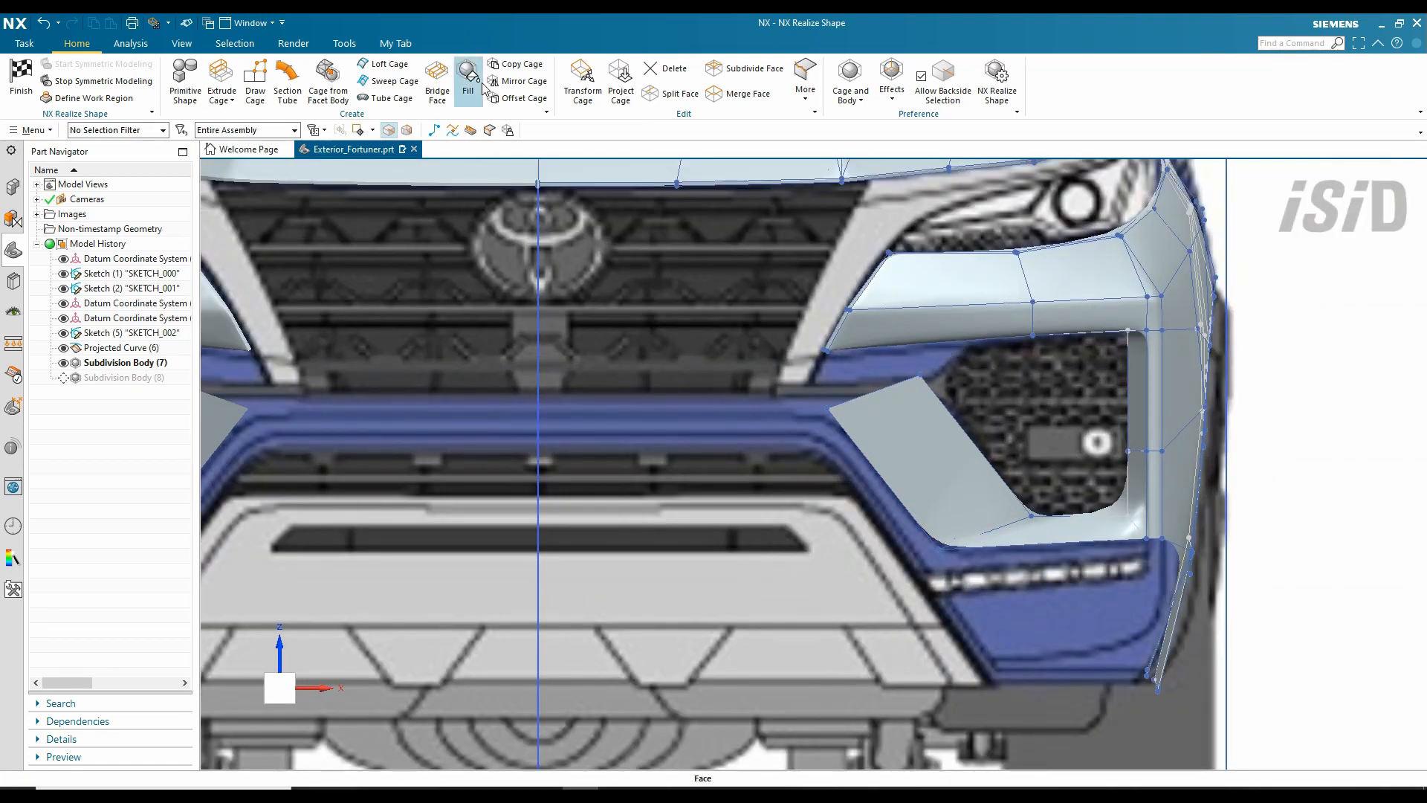
- Extrude the strip's end edge 330 mm toward the centre and raise its weight to 100
click(222, 82)
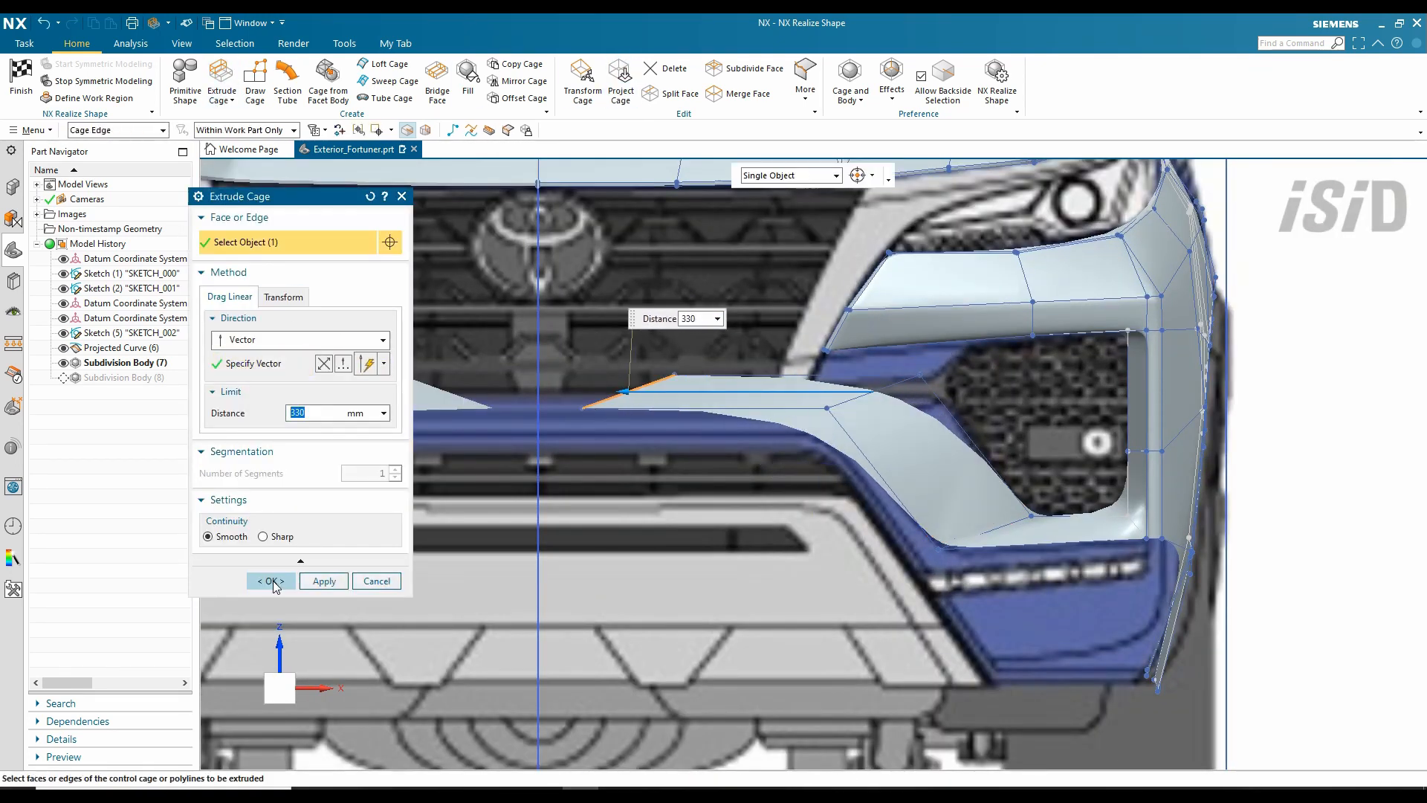
click(271, 580)
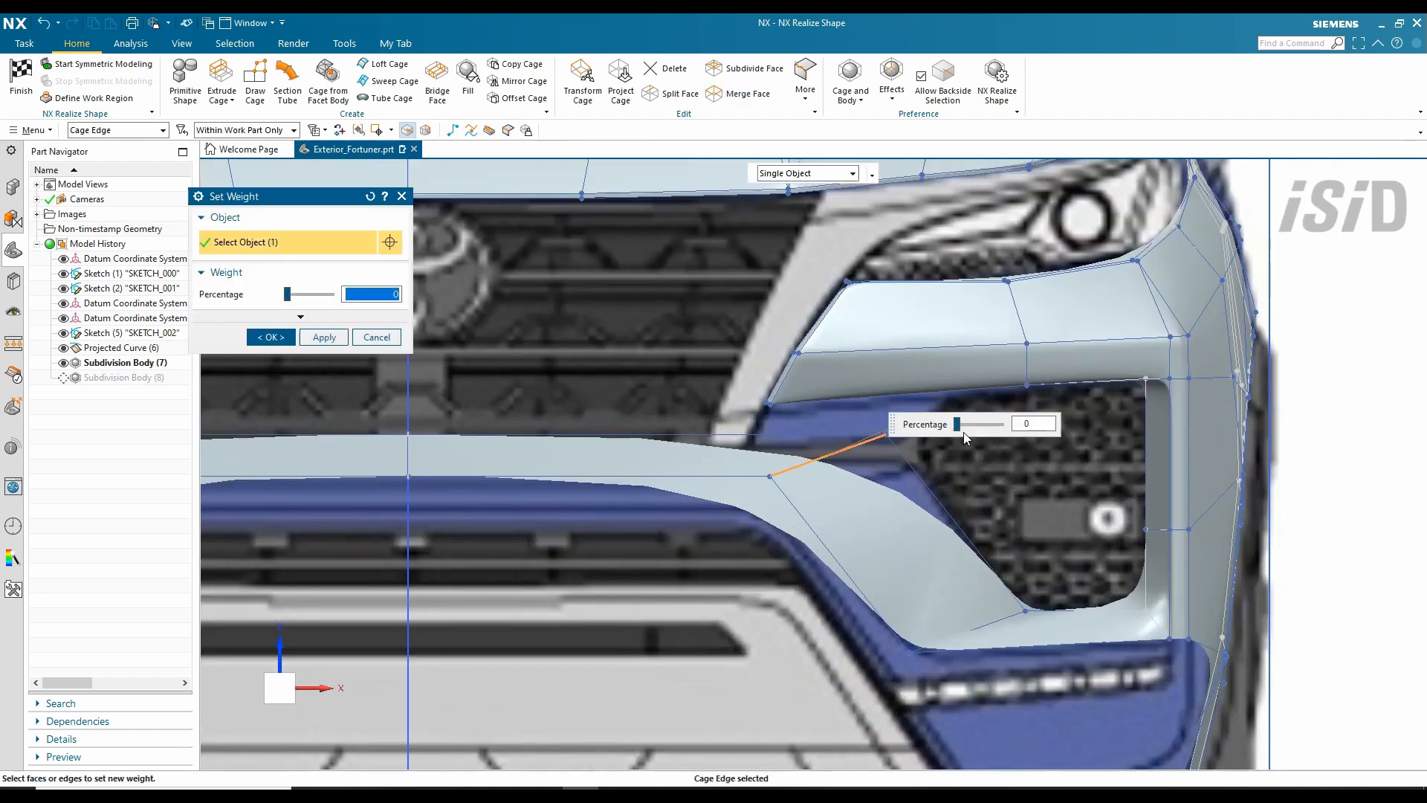
drag(959, 425, 1000, 425)
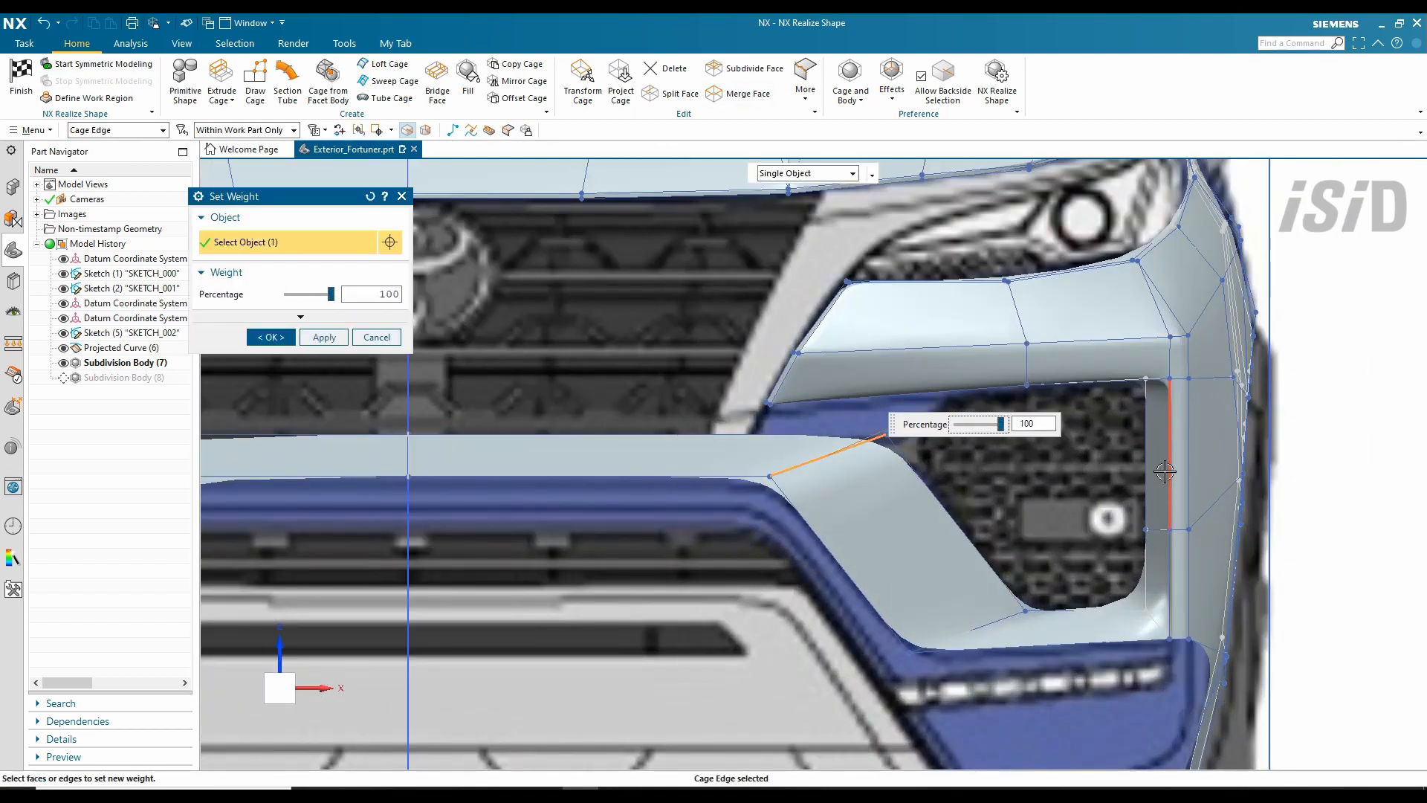
scroll(930, 456, down, 3)
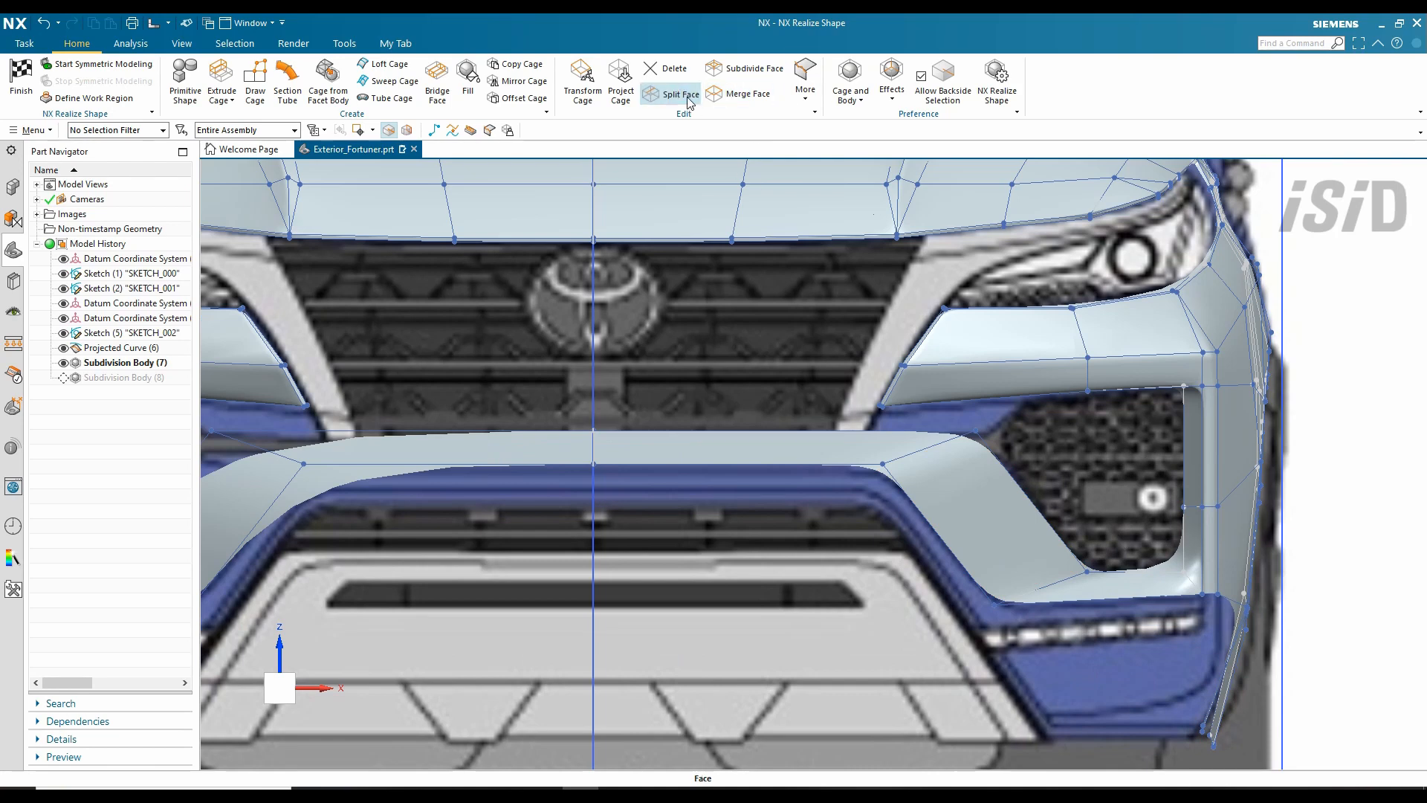
click(688, 103)
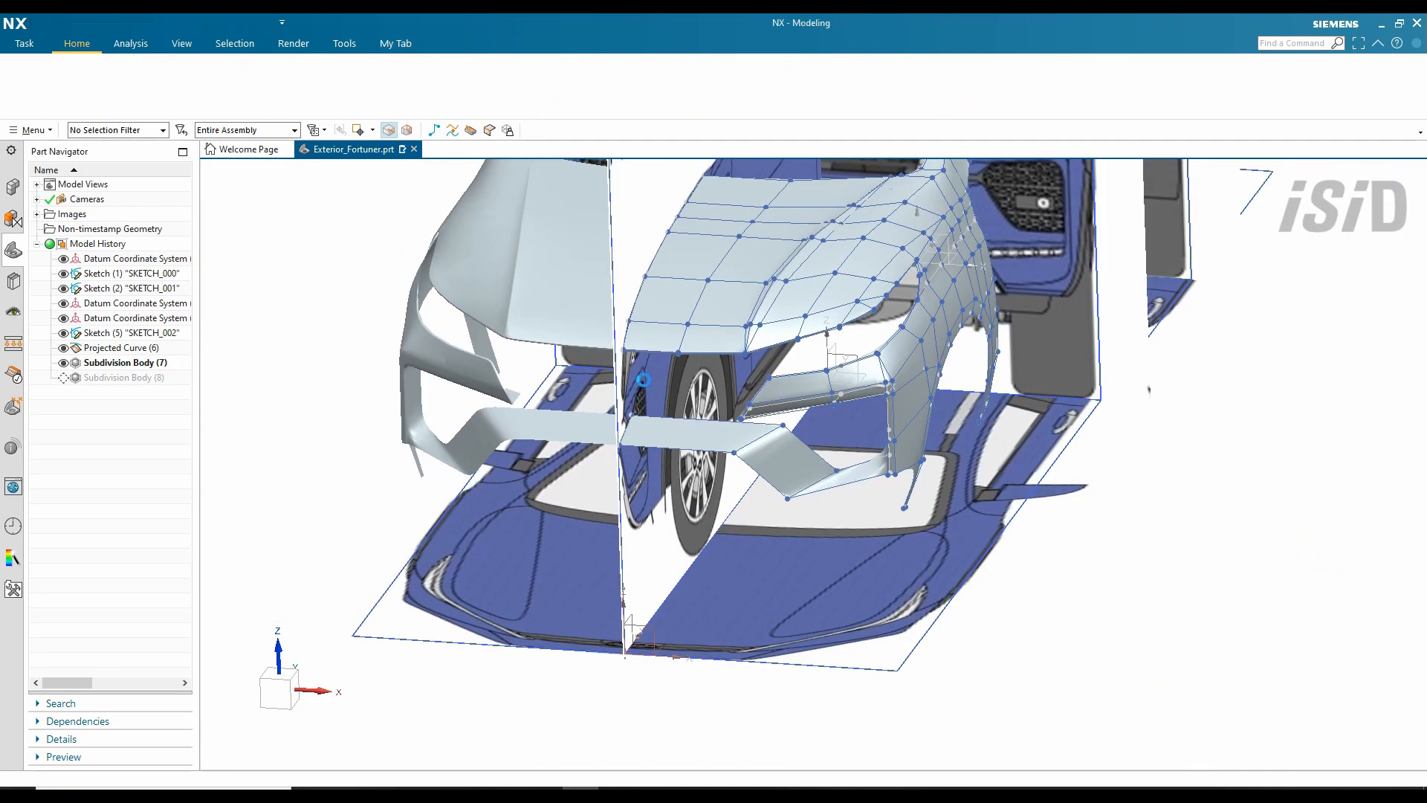
- Pick the lower bumper edges as guides for the lip sweep
mouse_move(831, 371)
middle_down()
mouse_move(831, 318)
mouse_move(831, 349)
middle_up()
scroll(743, 372, up, 5)
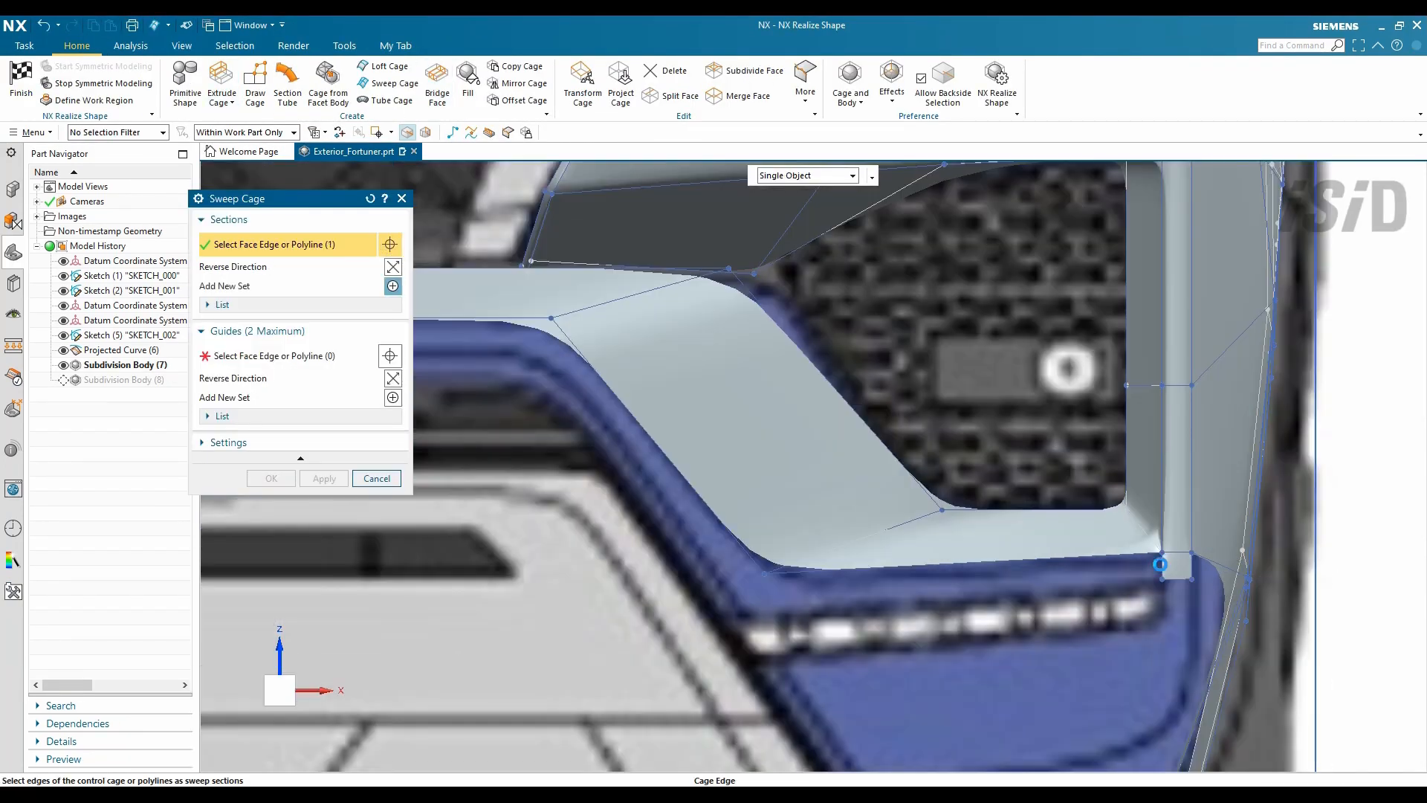
click(289, 356)
click(1150, 533)
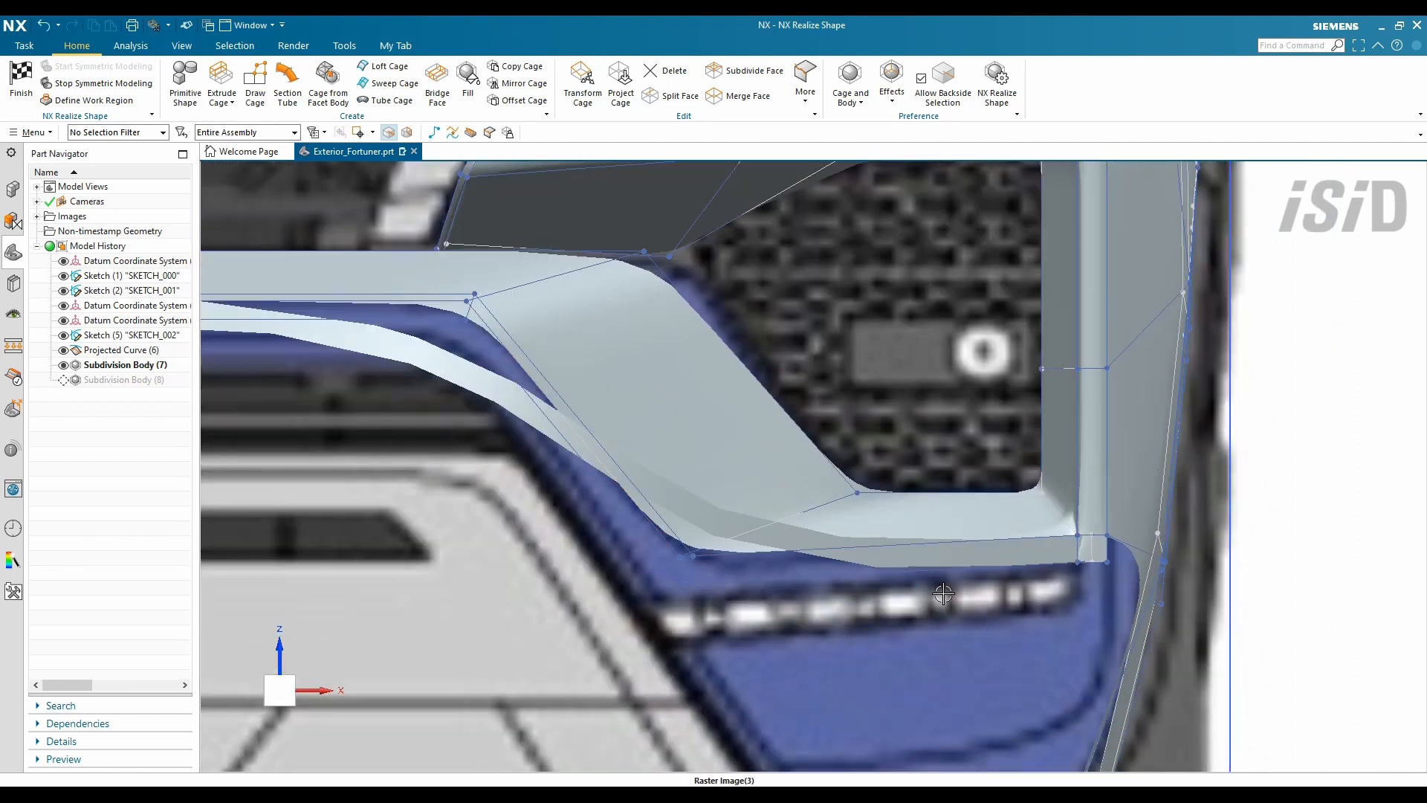
scroll(1056, 530, up, 5)
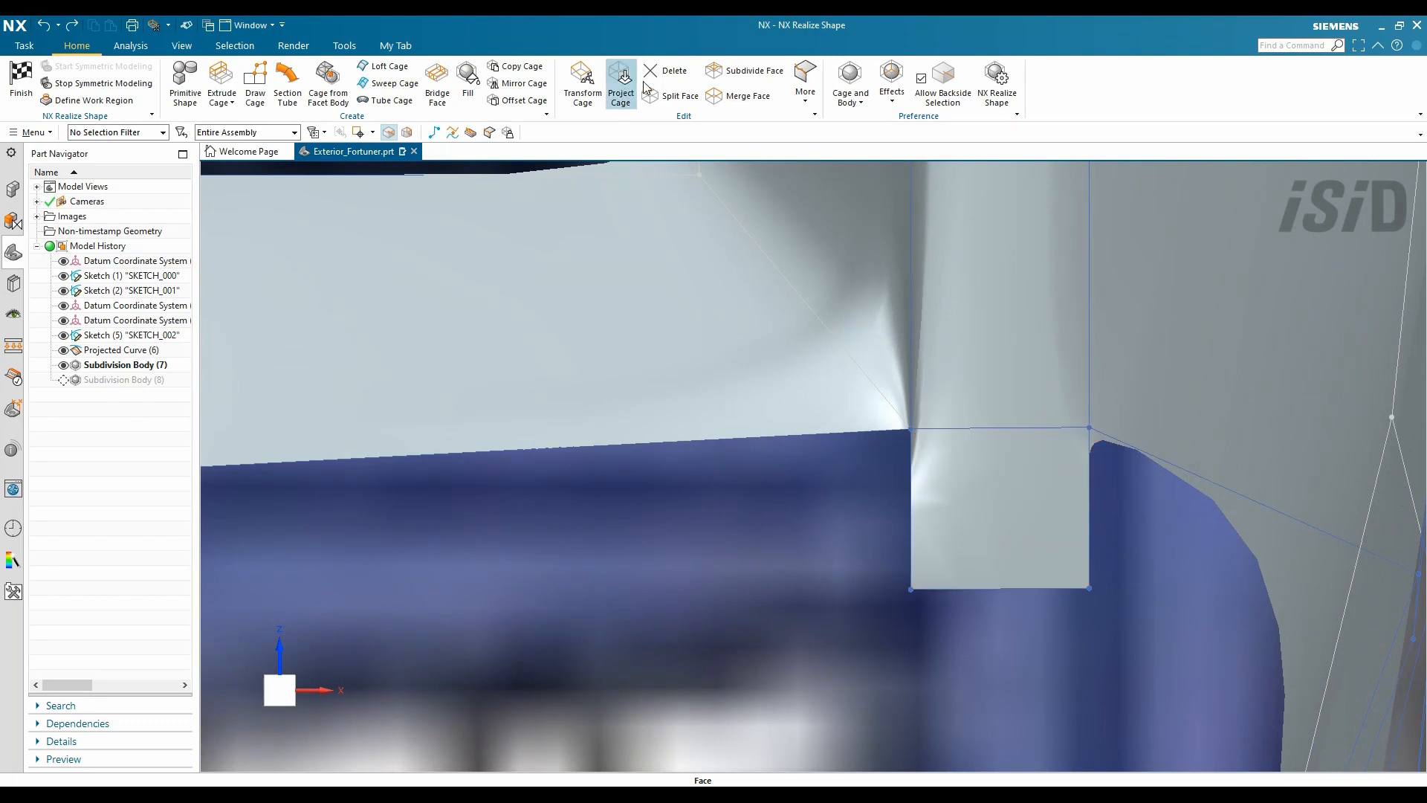
click(621, 83)
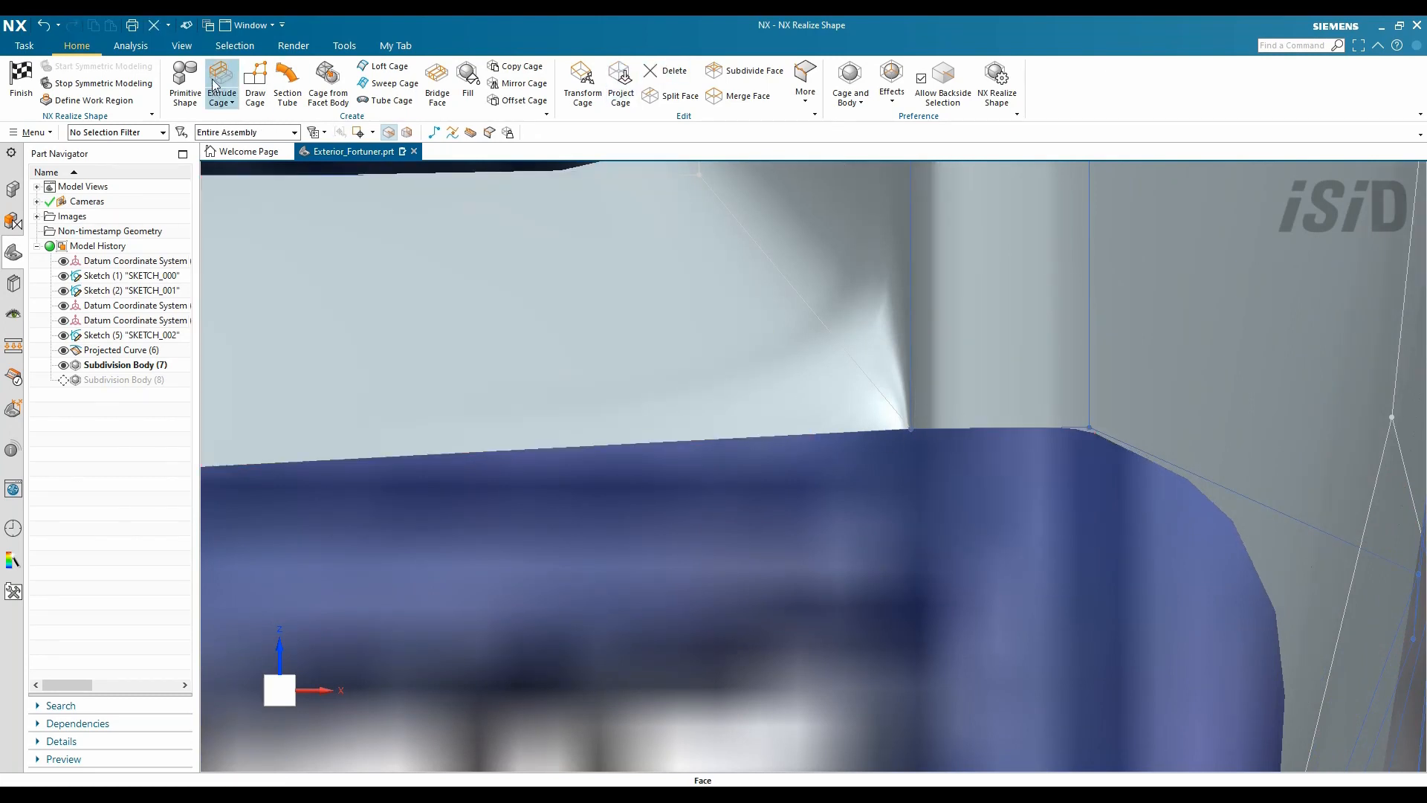
- Extrude two cage edges and complete the sweep along the three guides
click(219, 78)
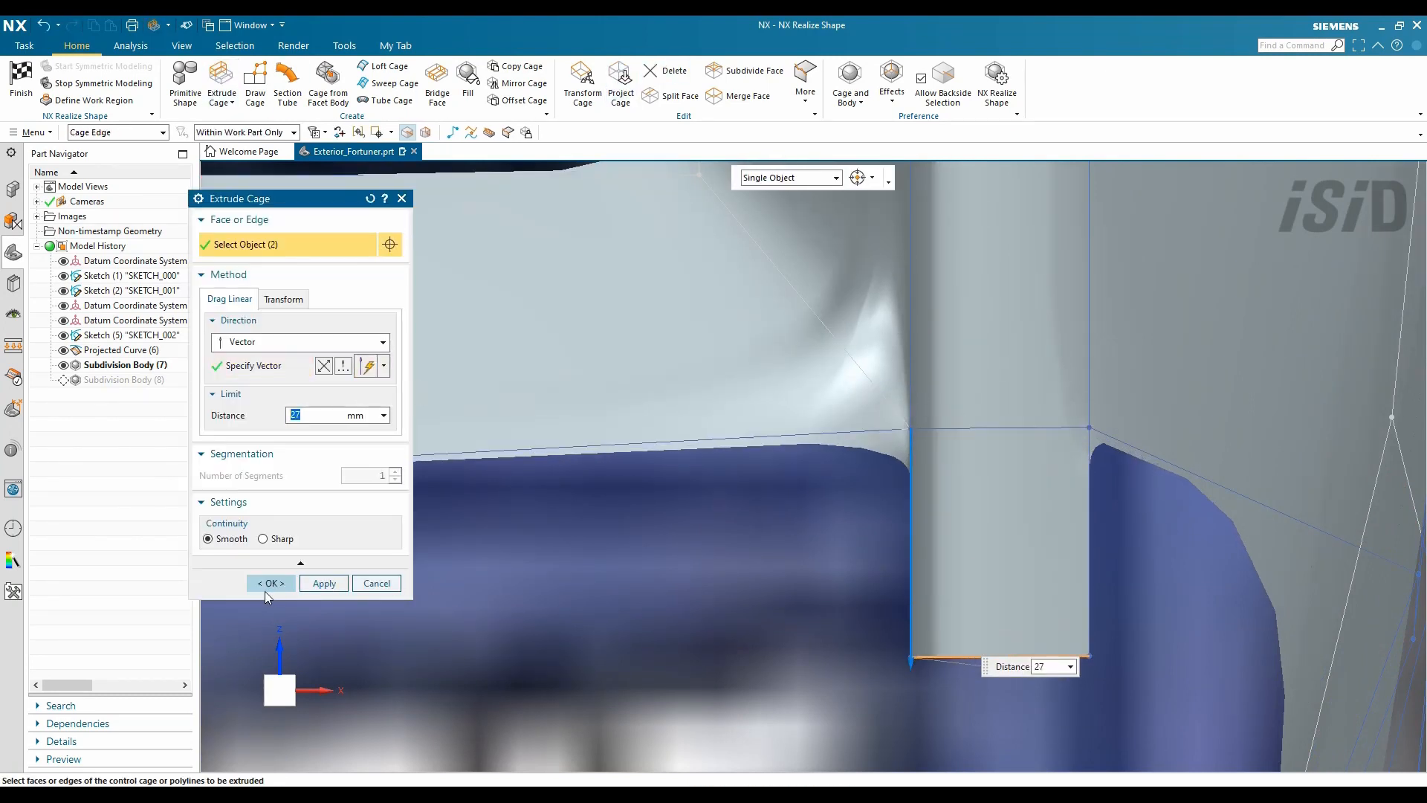
click(269, 583)
middle_drag(1041, 446, 1078, 466)
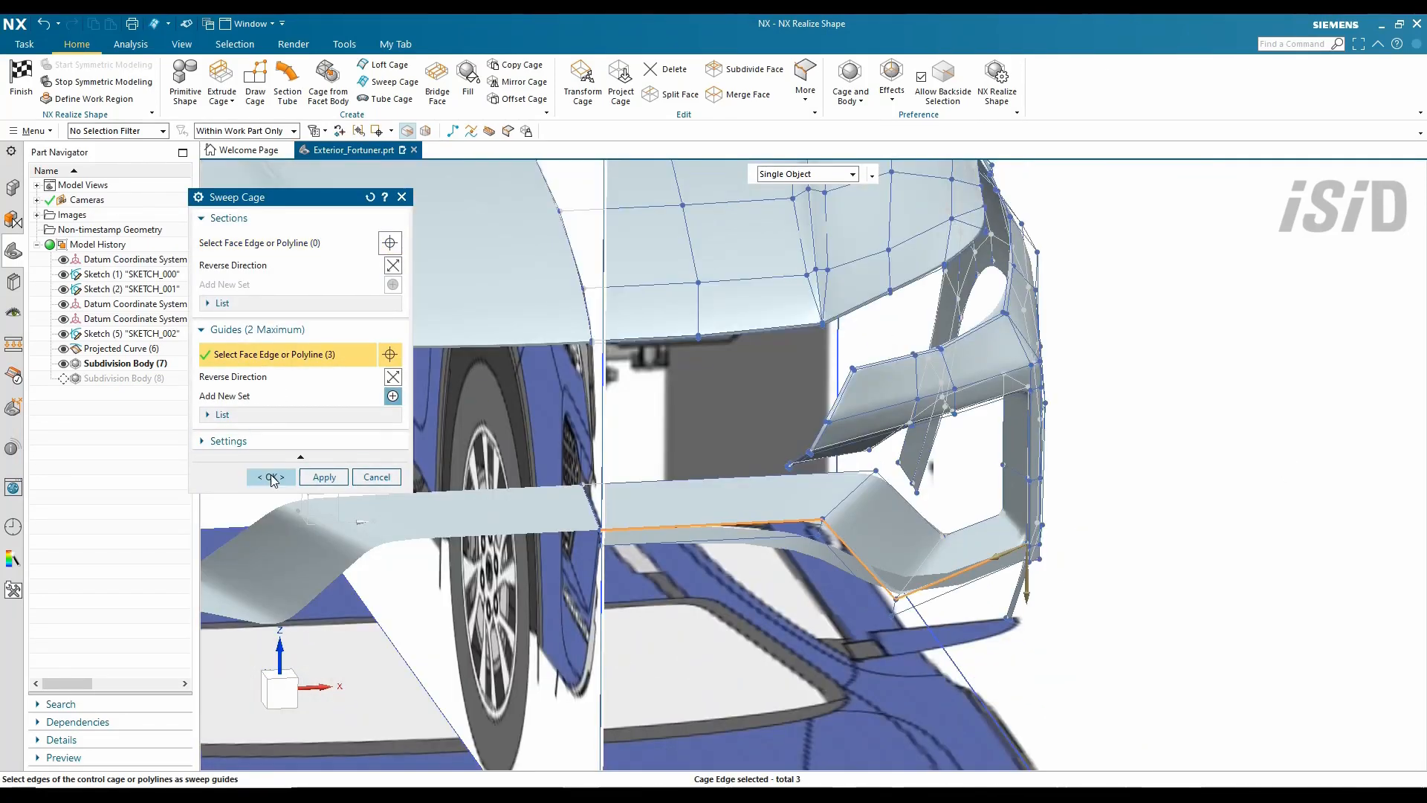
click(270, 477)
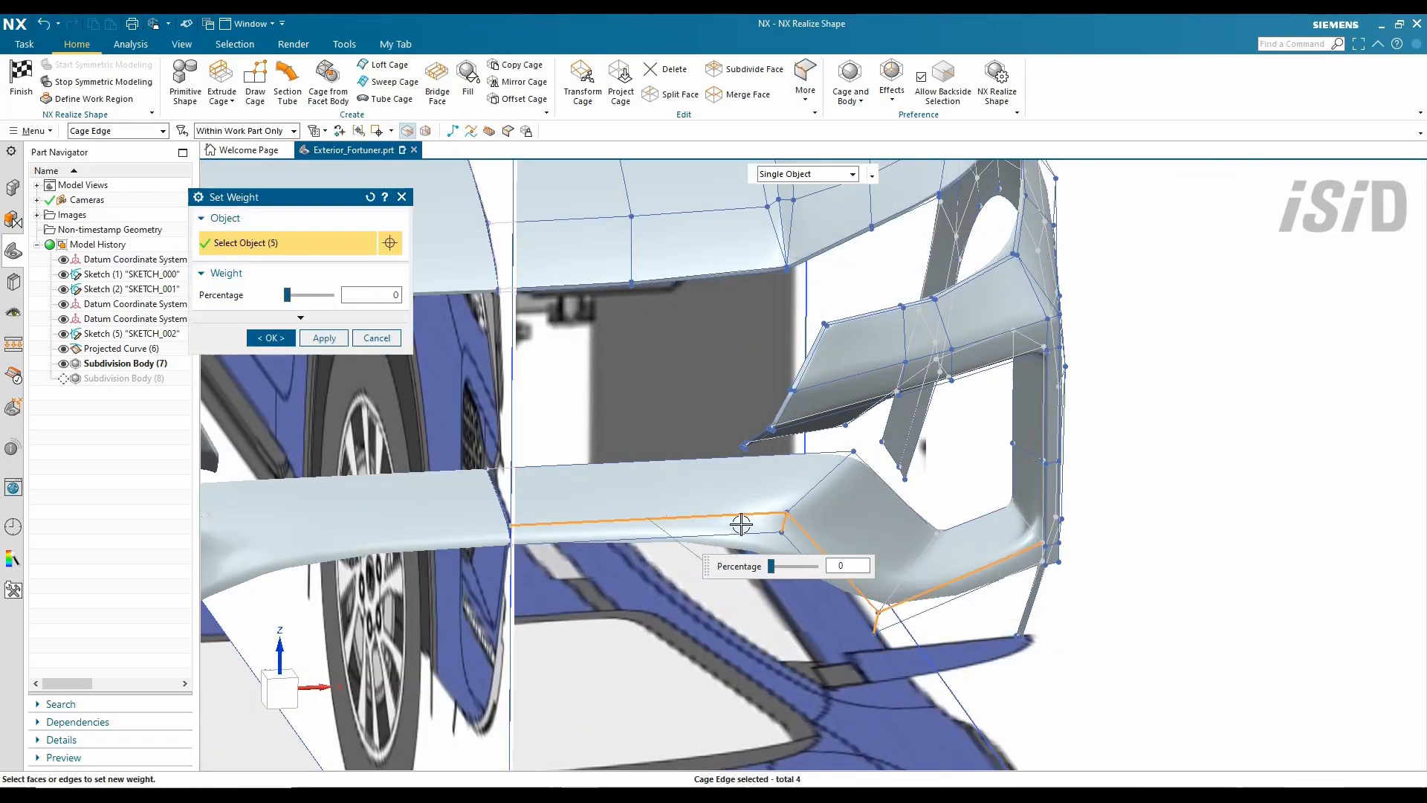
scroll(741, 524, down, 5)
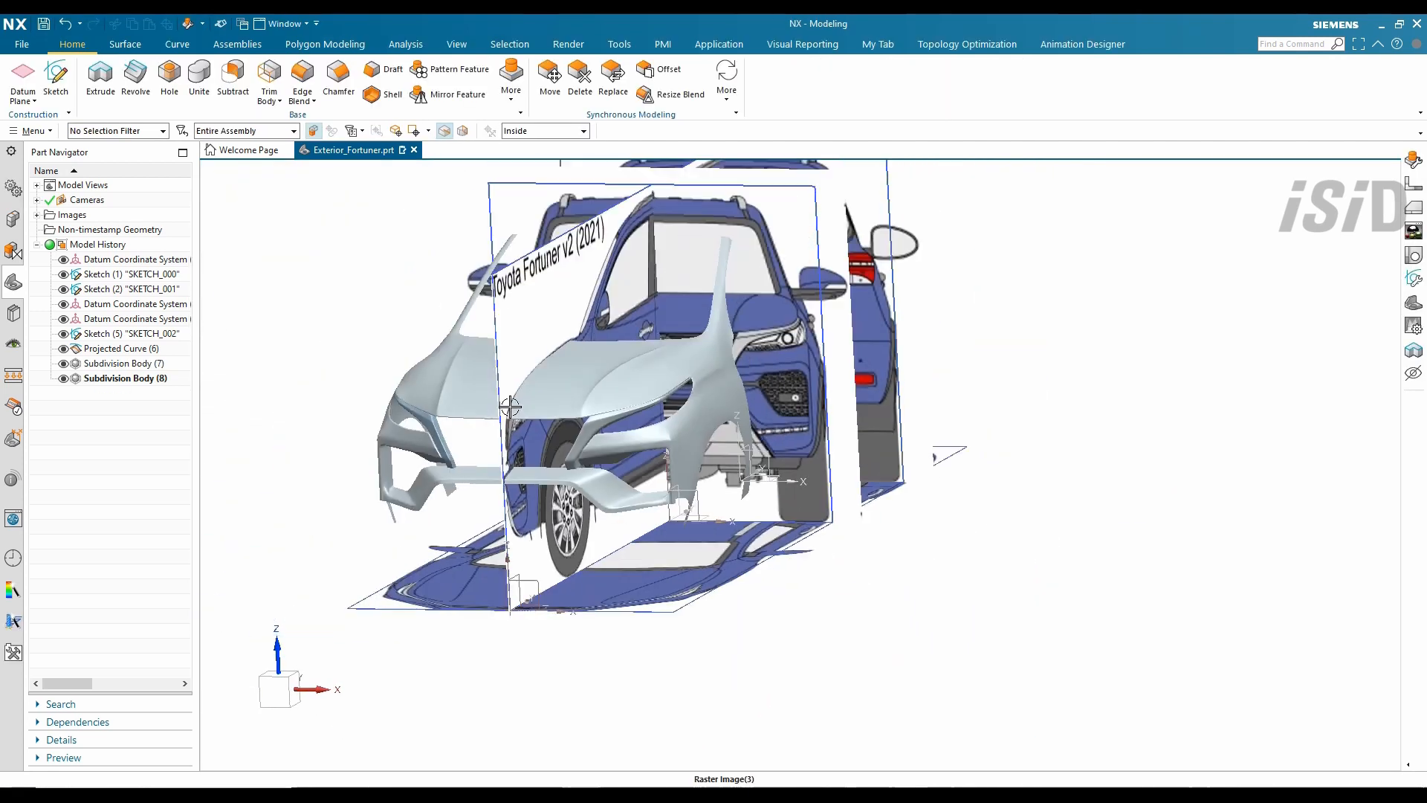
scroll(635, 328, up, 5)
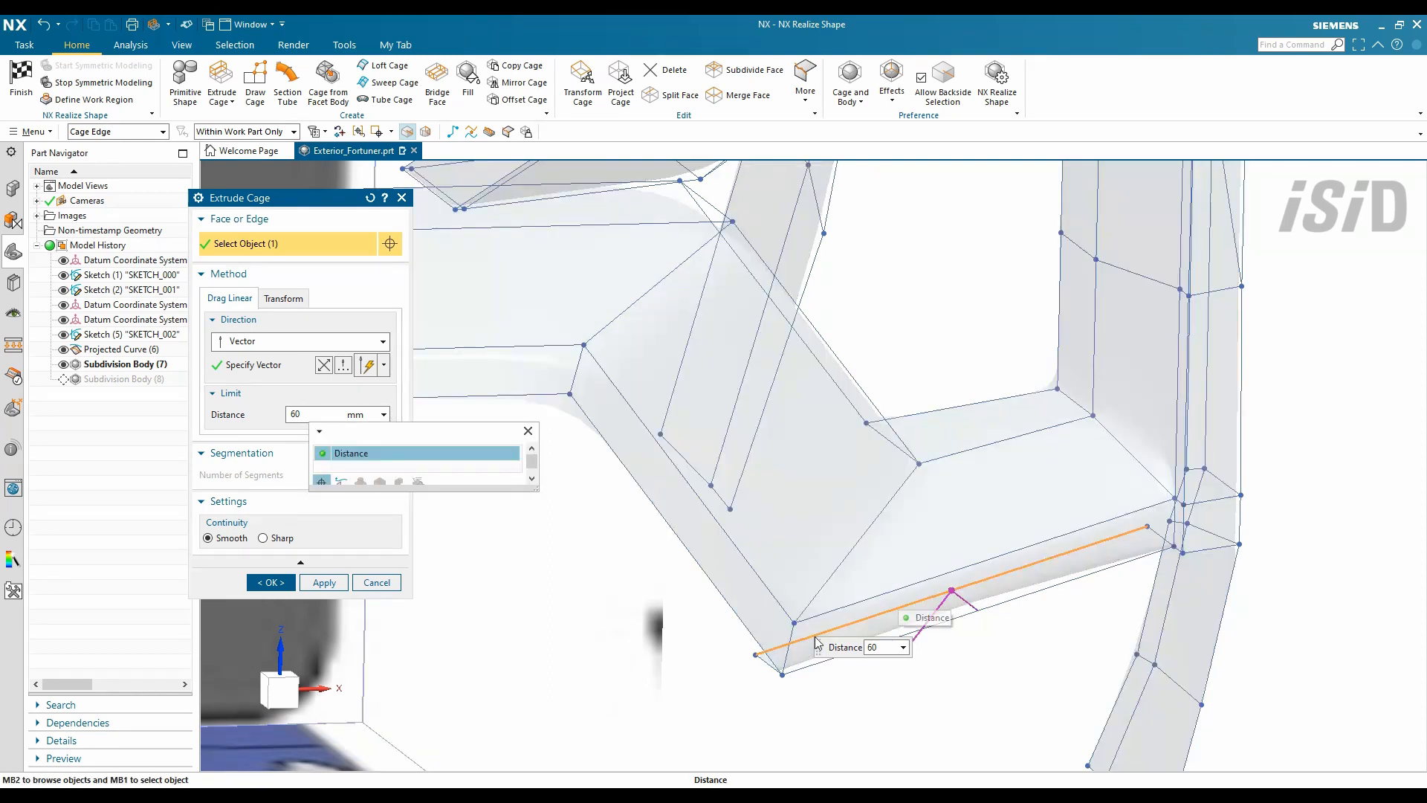
- Set the short lip extrusion distance and direction, then orbit to review the smoothed front end
click(876, 647)
key(Return)
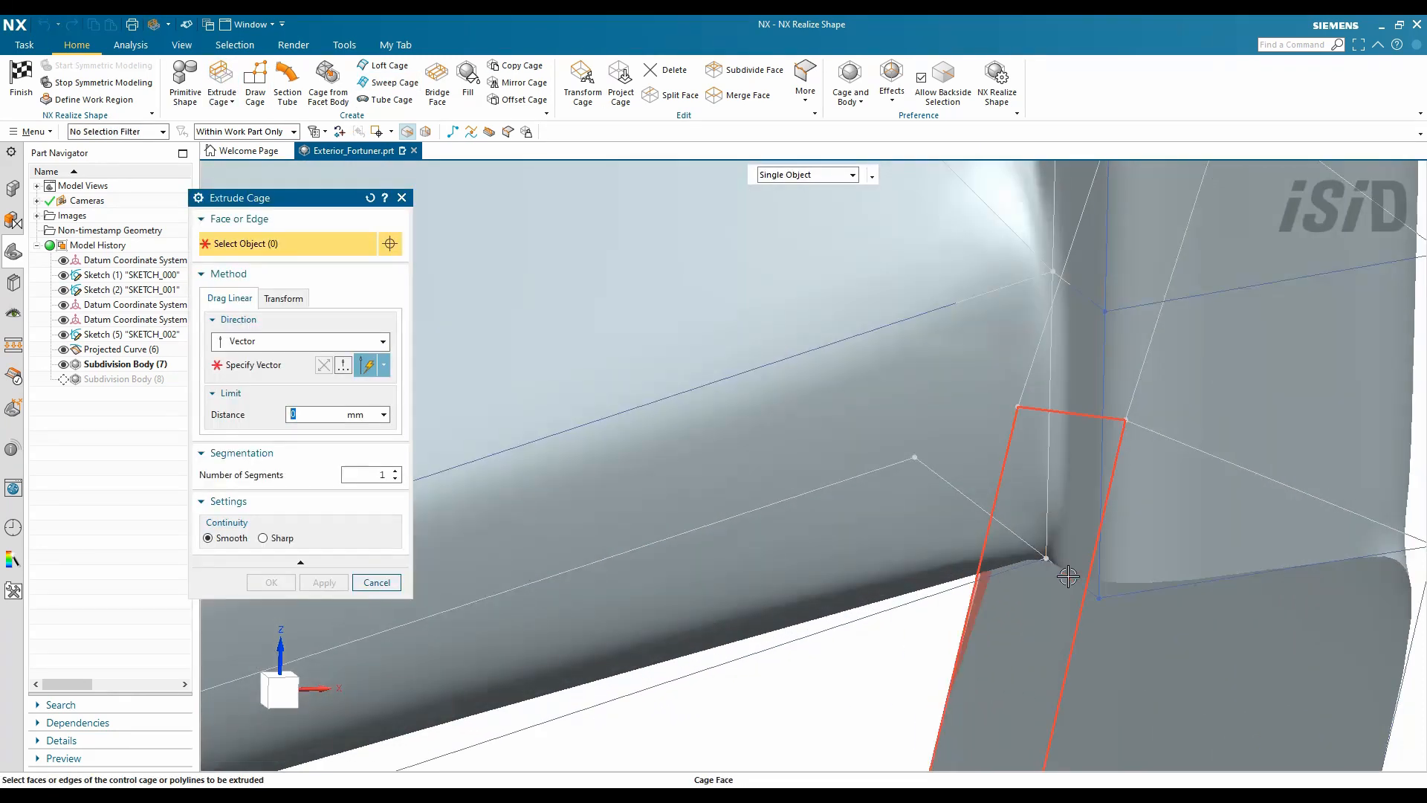
scroll(1068, 576, down, 3)
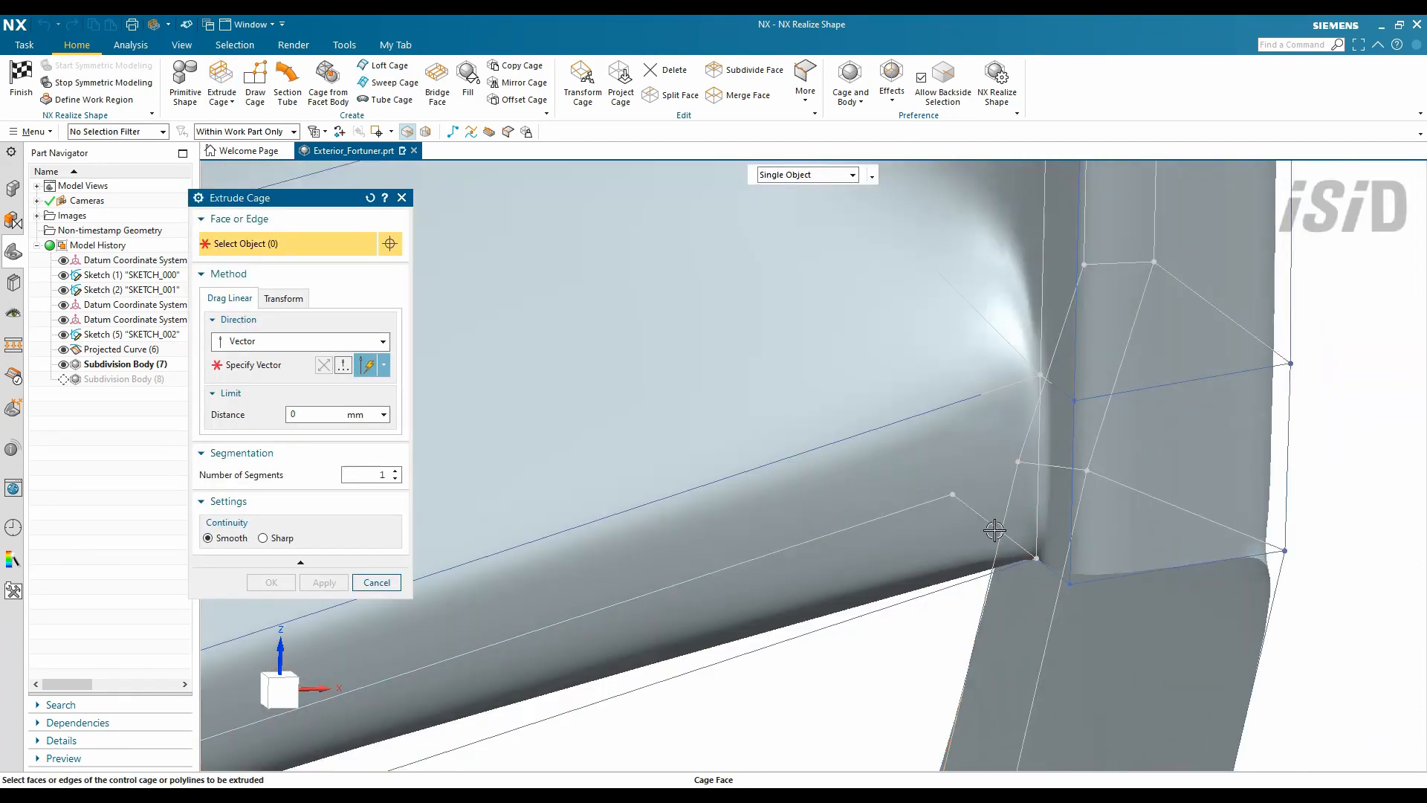
middle_click(830, 517)
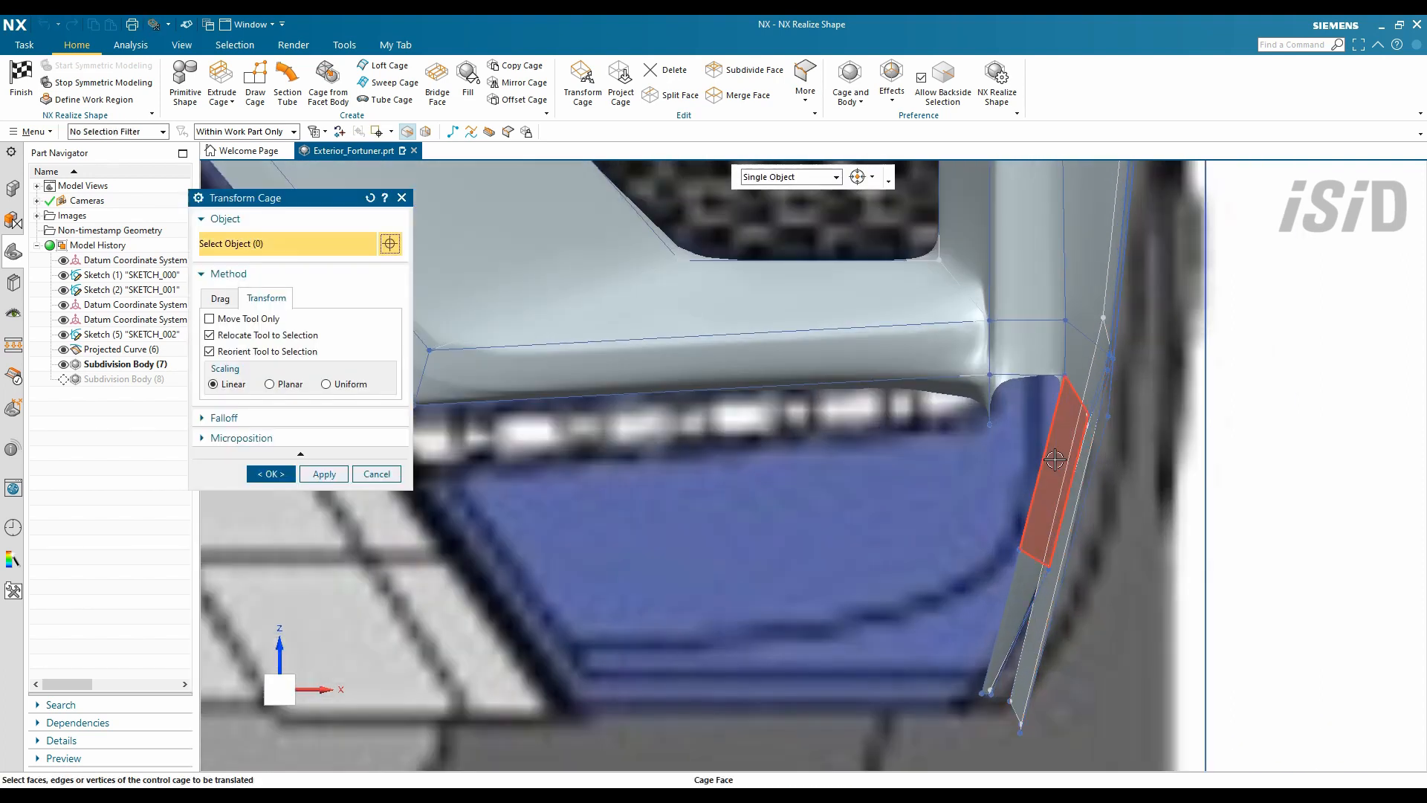
middle_drag(1055, 460, 1164, 380)
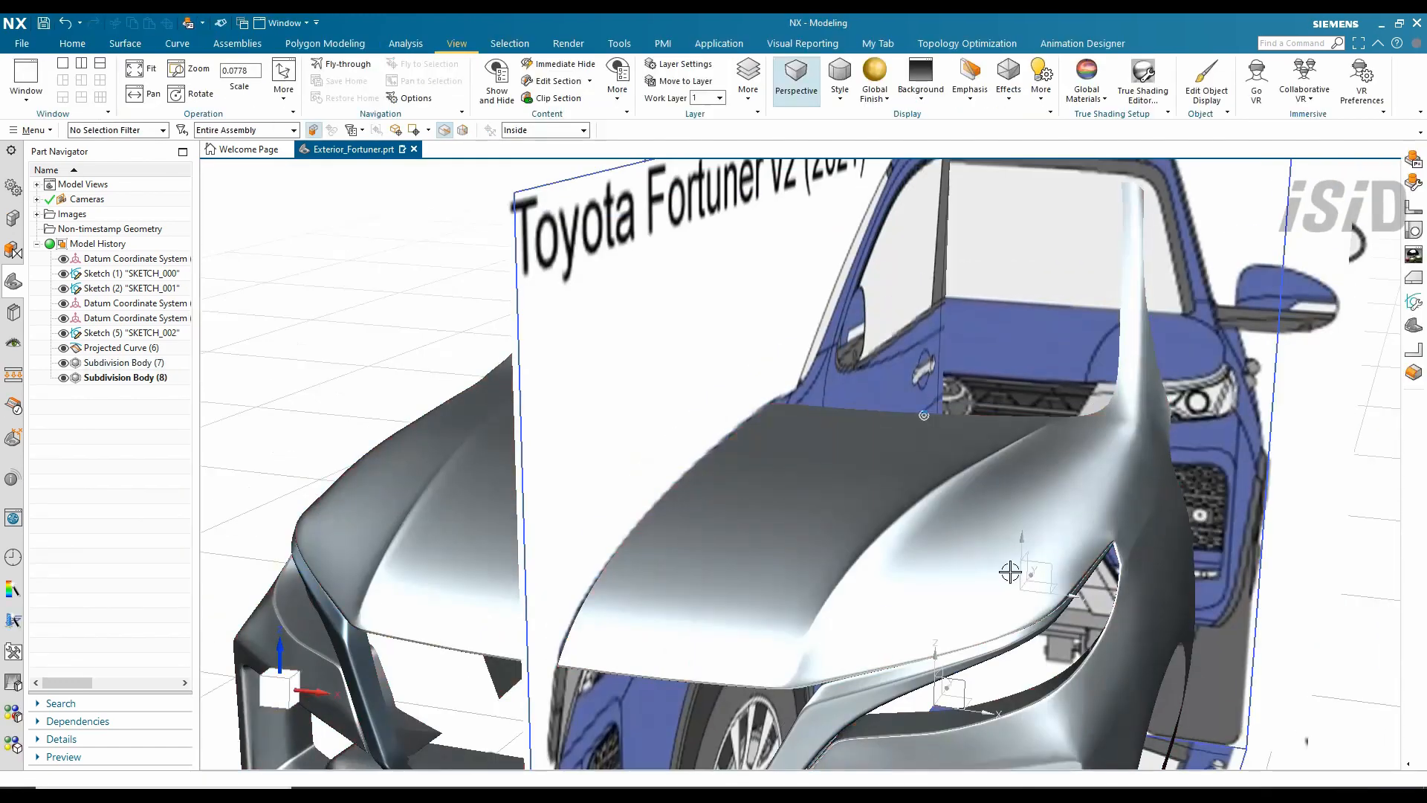
middle_drag(1010, 571, 986, 534)
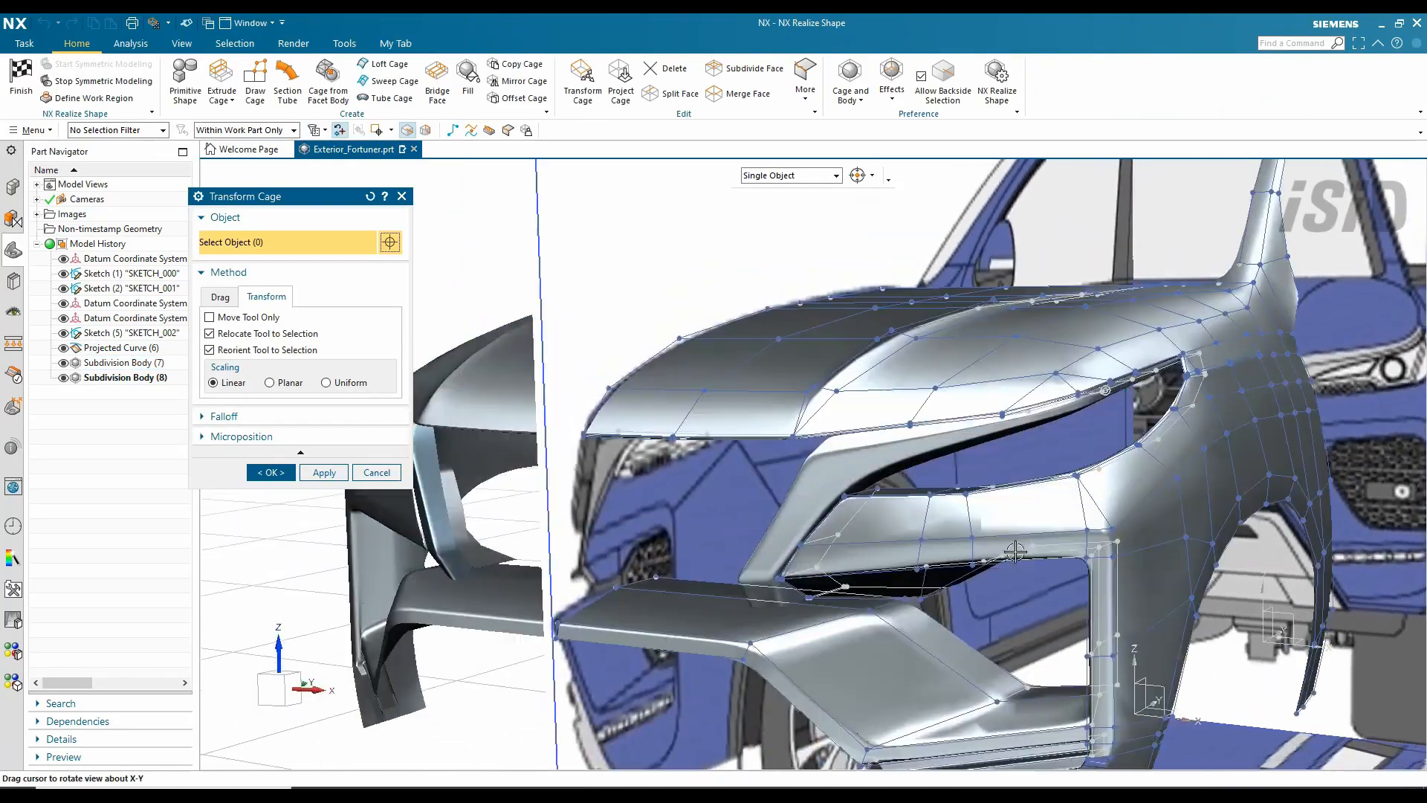
- Draw a guide polyline beneath the front bumper's outer corner
middle_drag(1017, 564, 892, 387)
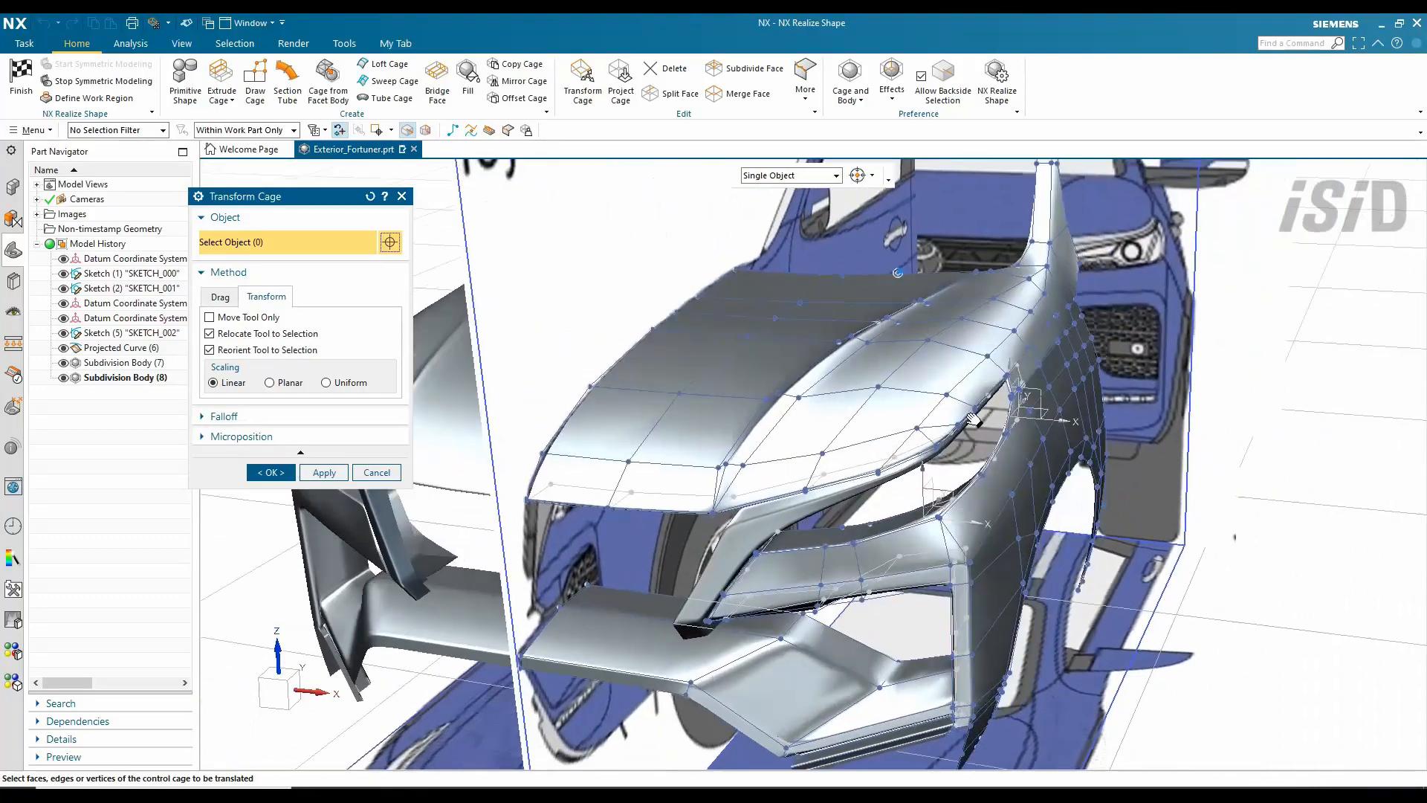
click(20, 74)
middle_drag(802, 458, 818, 365)
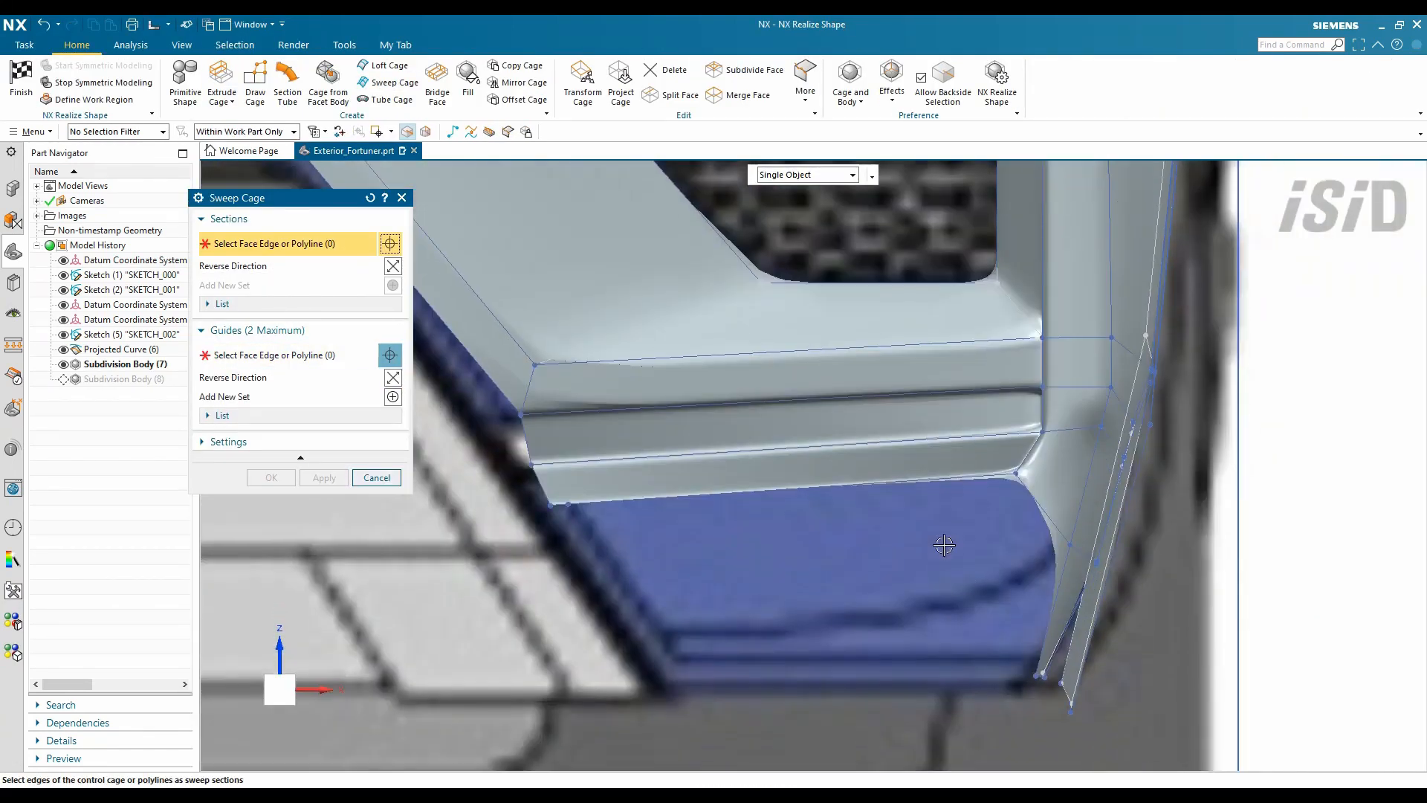
middle_drag(1009, 585, 916, 585)
click(452, 132)
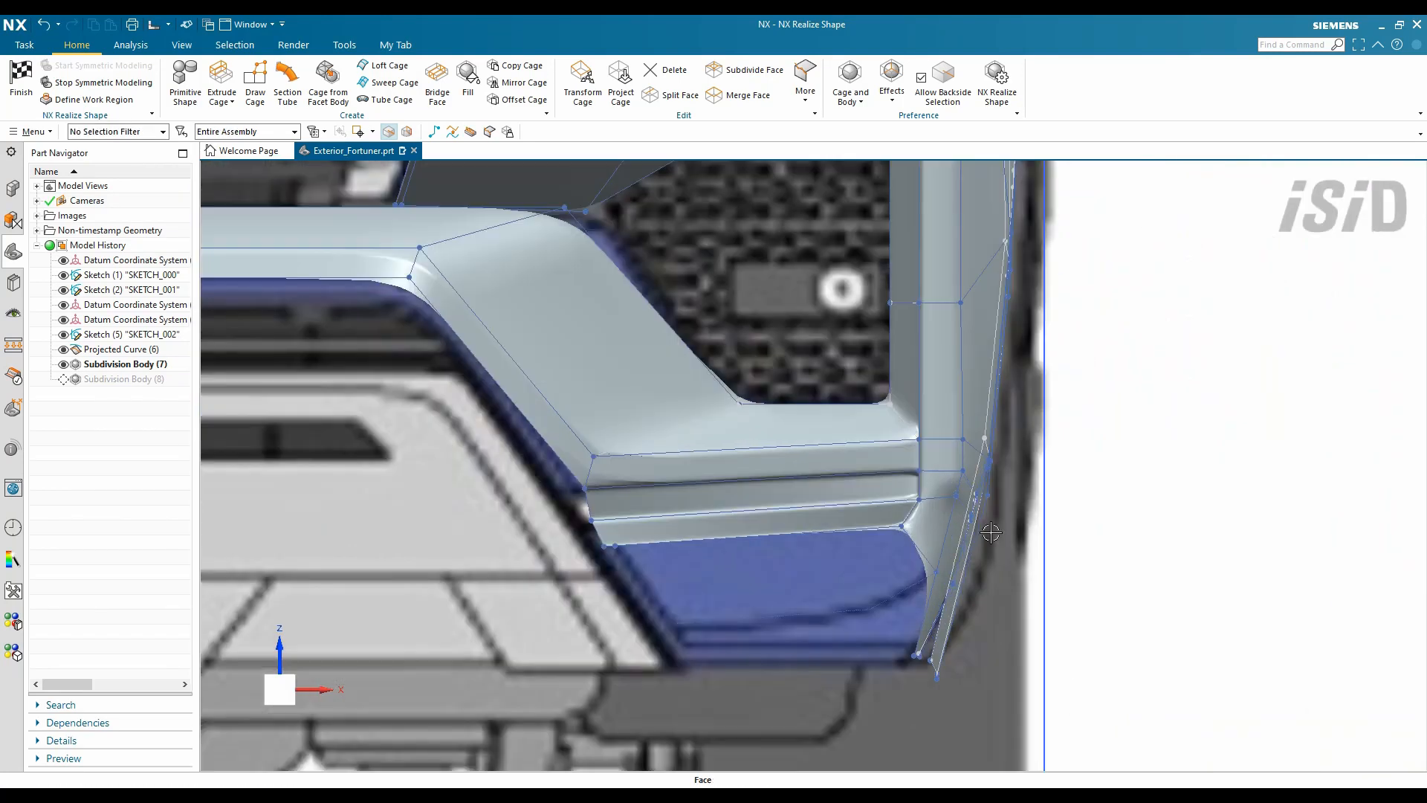
scroll(991, 533, up, 3)
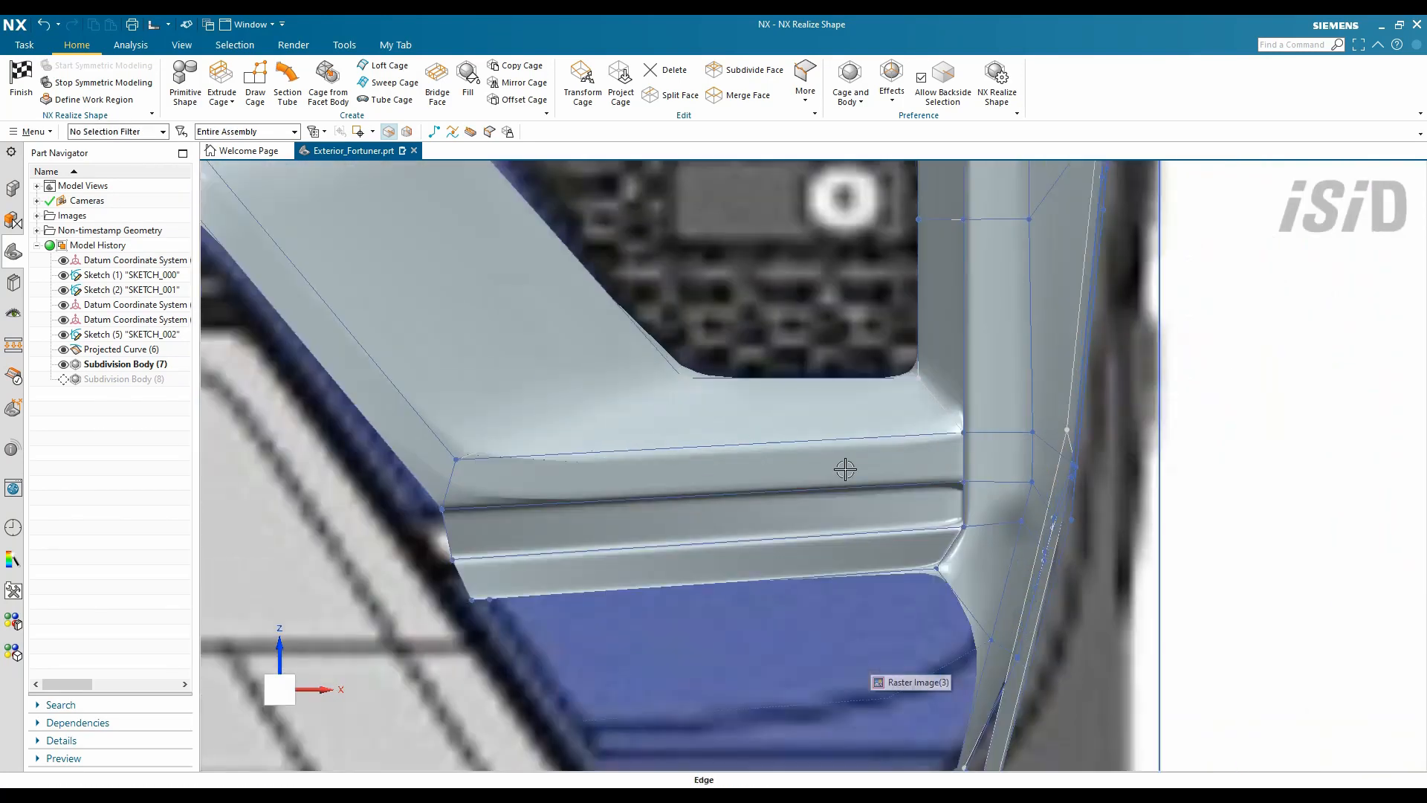
- Split the bumper lip cage faces
key(s)
drag(453, 637, 453, 636)
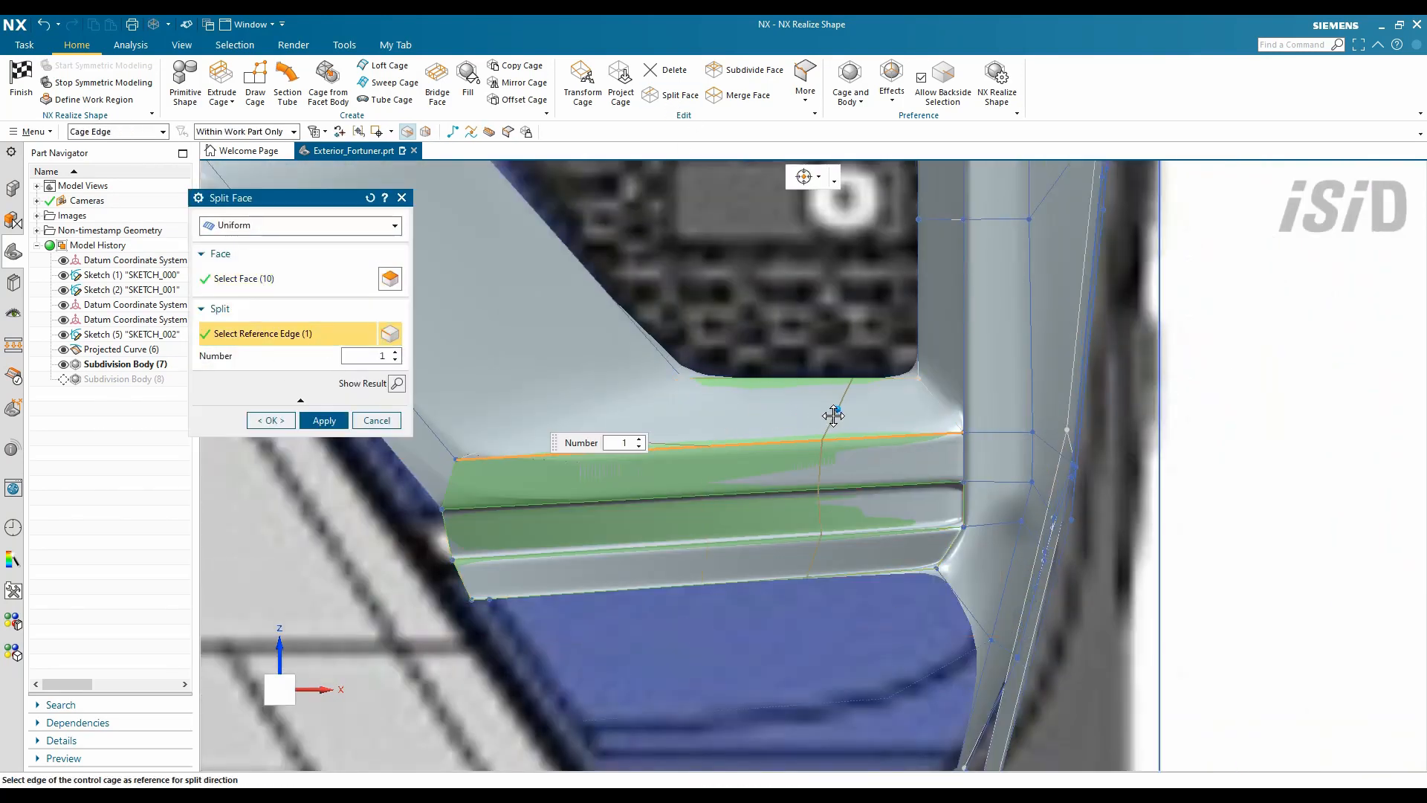
middle_drag(834, 414, 856, 349)
middle_click(868, 316)
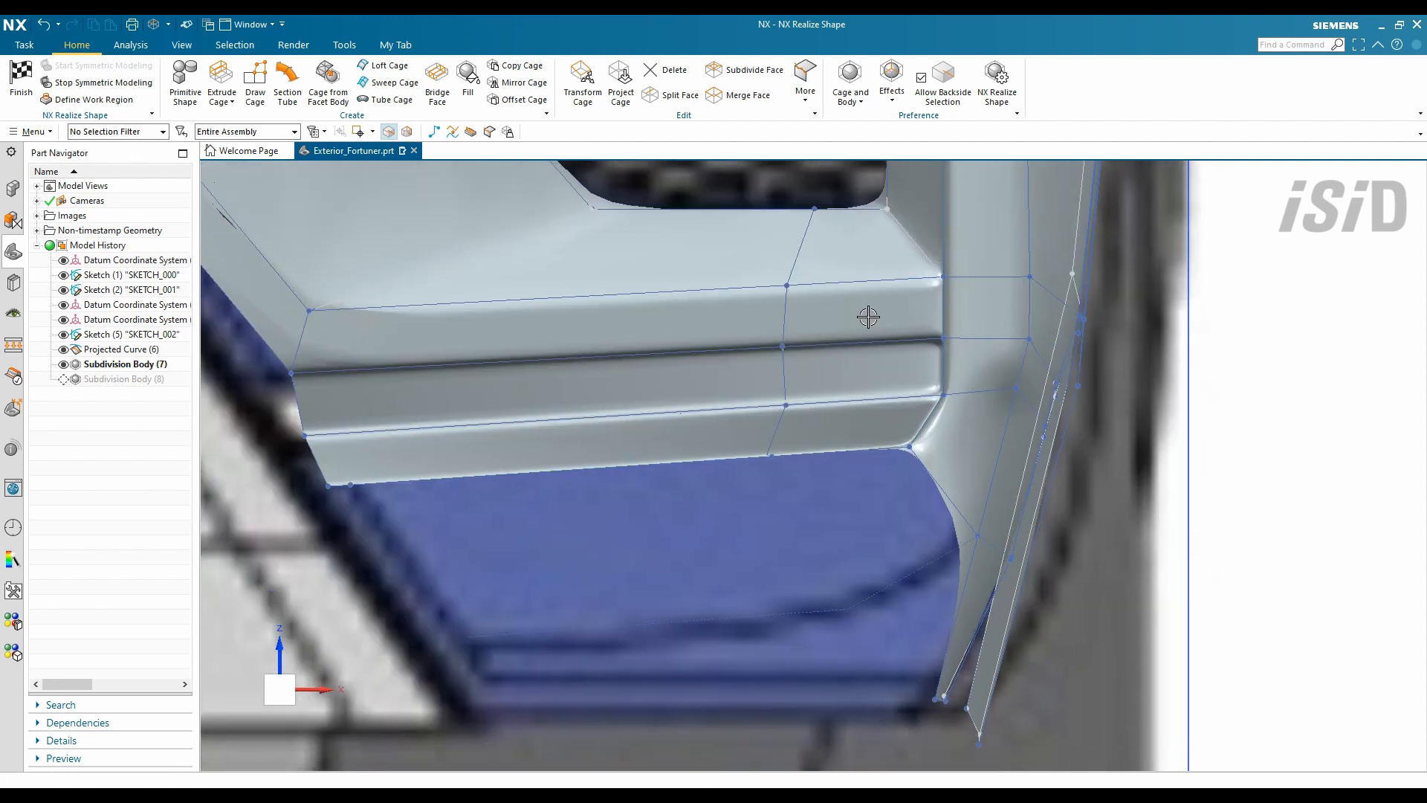
- Sweep a lower lip panel using the polyline as guide
click(386, 86)
middle_drag(676, 500, 846, 649)
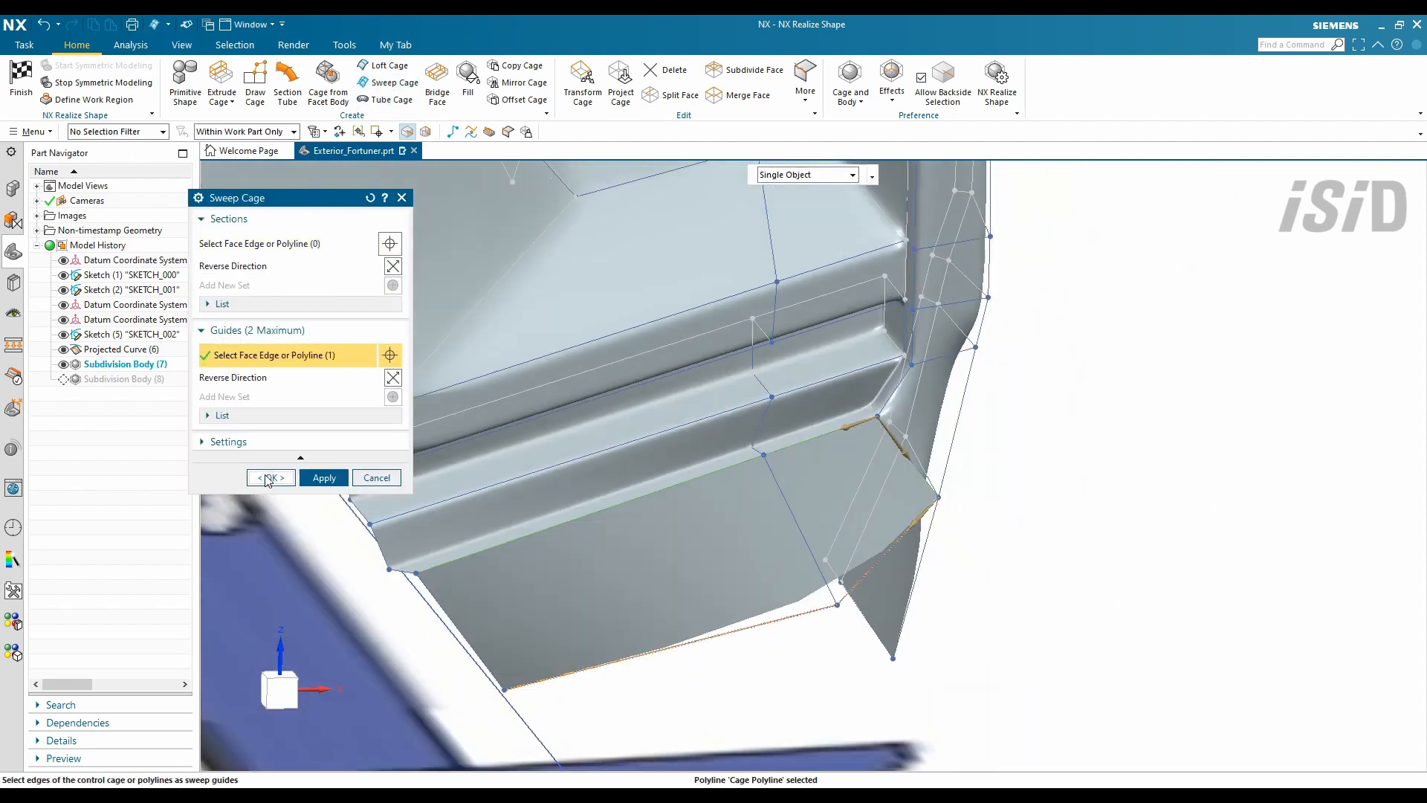
click(271, 478)
middle_drag(565, 446, 966, 453)
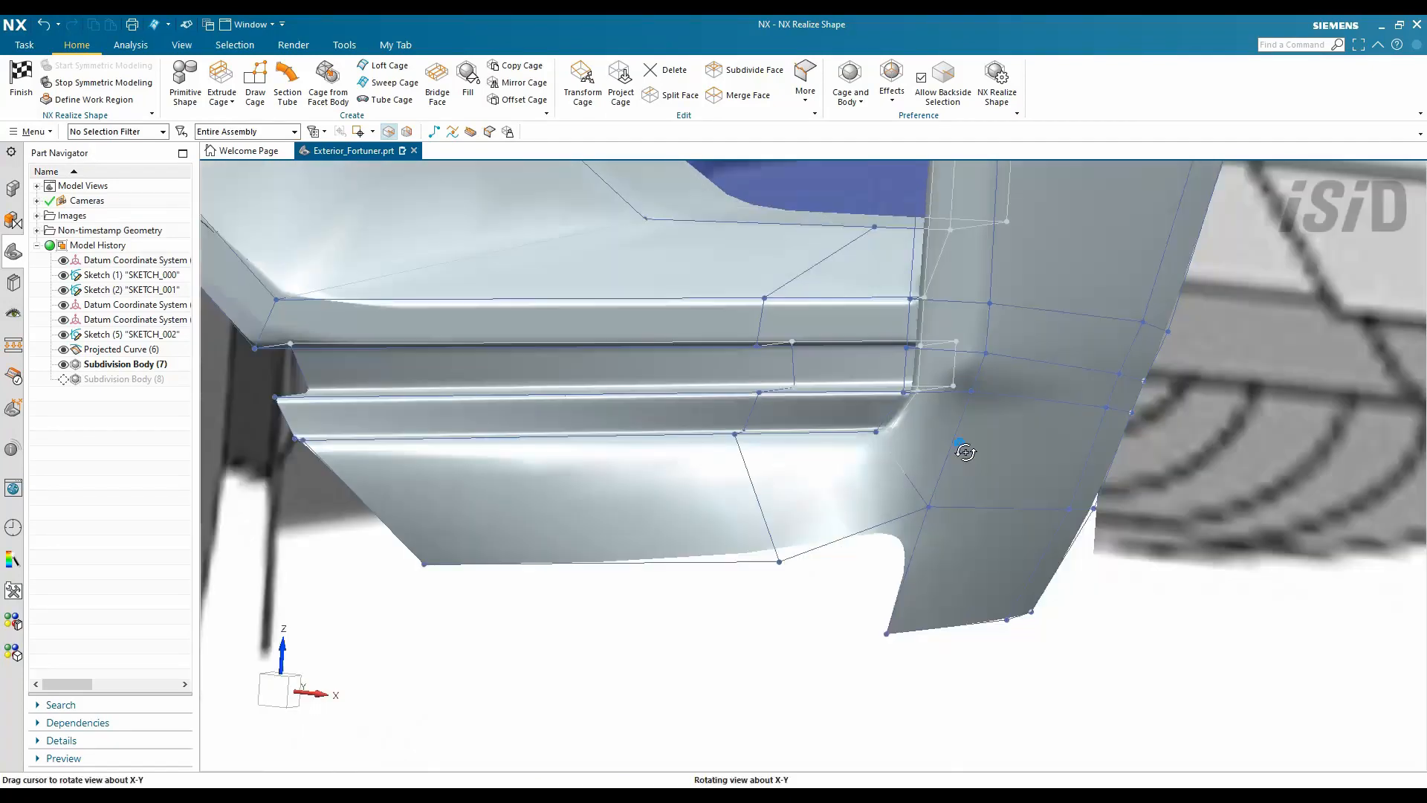
- Apply Set Weight to two edges of the new lip panel
click(805, 82)
click(835, 302)
click(962, 418)
middle_click(904, 486)
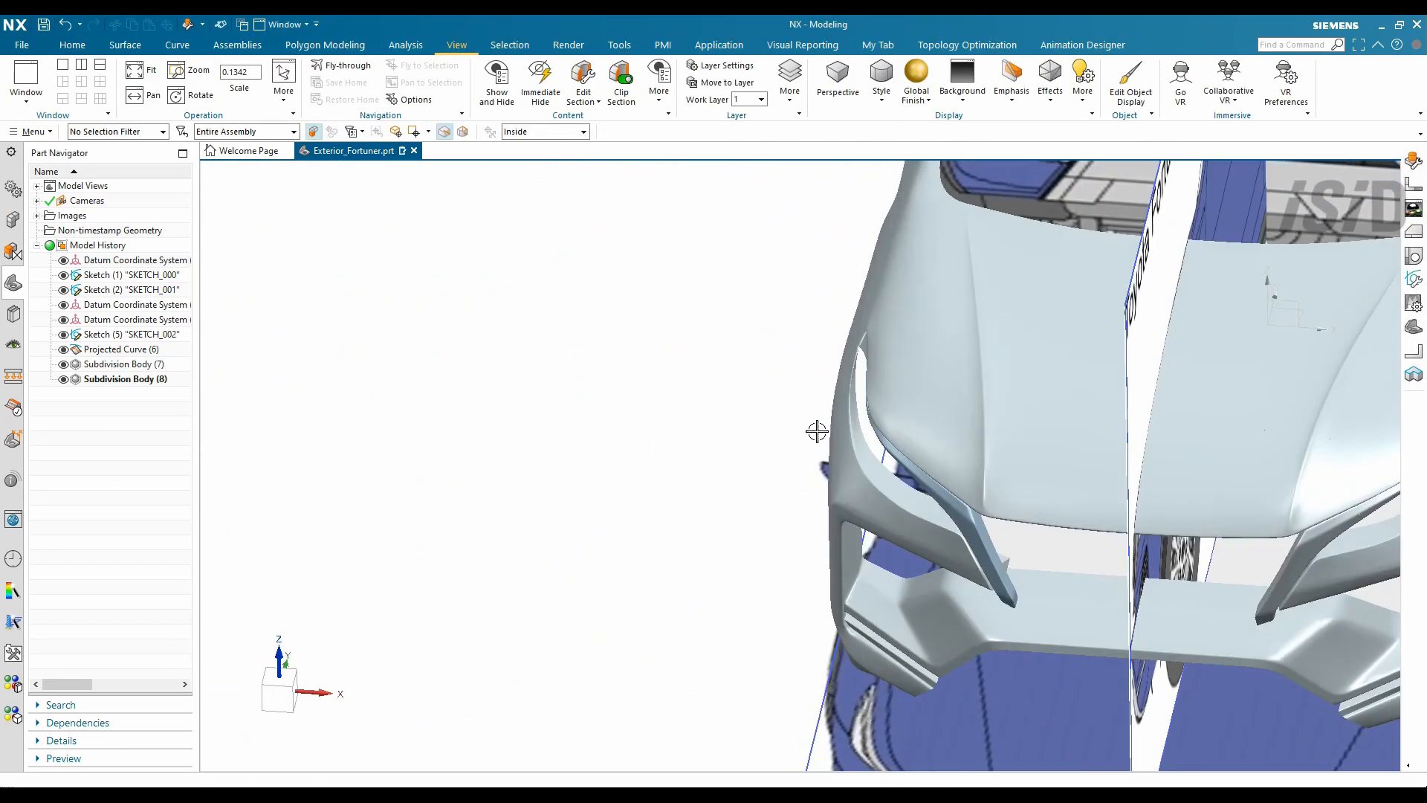
- Orbit, pan and zoom around the finished front end, ending on a frontal view of the grille
middle_drag(817, 431, 1056, 497)
scroll(1026, 456, down, 1)
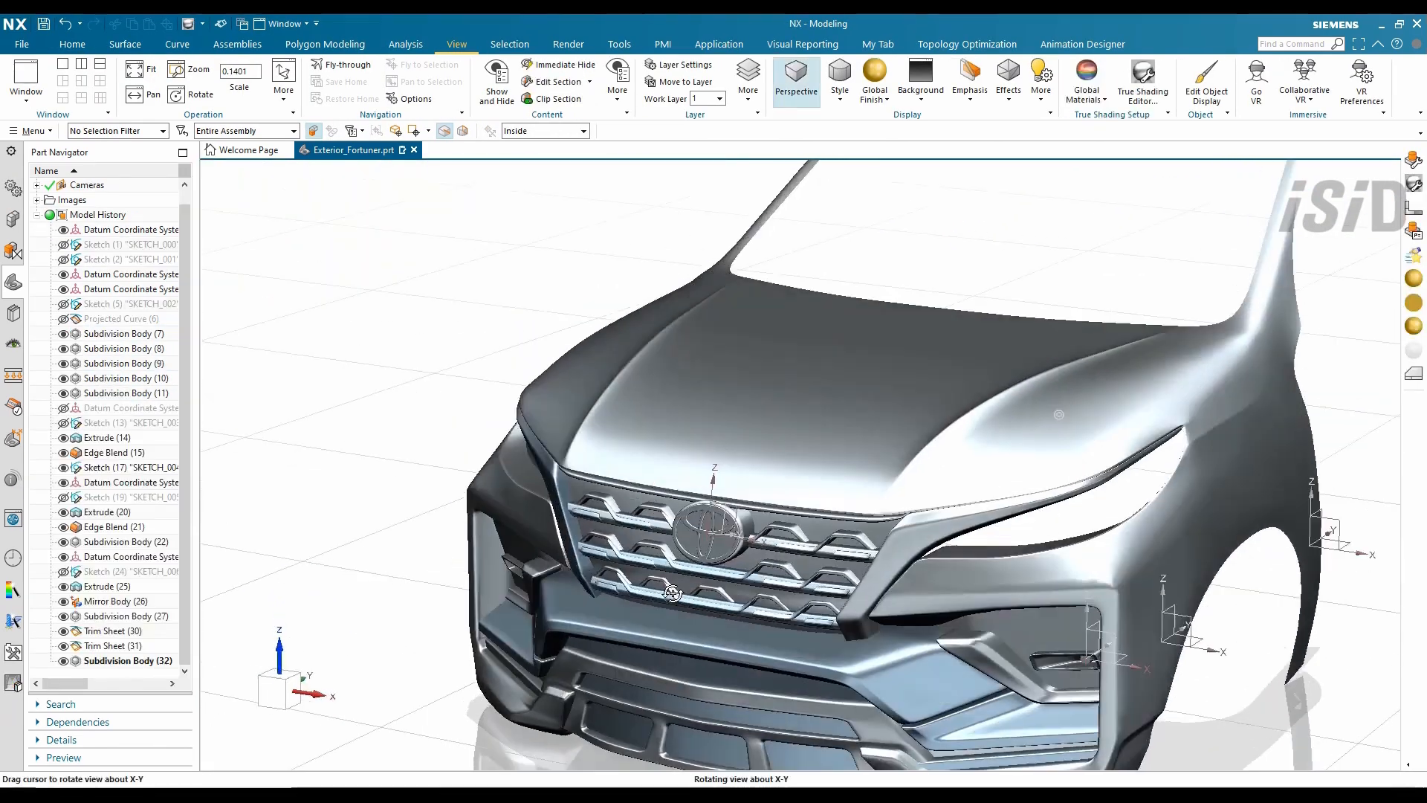
scroll(799, 449, up, 3)
middle_drag(799, 449, 832, 595)
scroll(744, 416, down, 3)
scroll(719, 572, up, 5)
scroll(927, 557, up, 2)
middle_drag(927, 558, 726, 456)
middle_drag(831, 550, 781, 563)
scroll(930, 561, down, 5)
scroll(838, 542, down, 2)
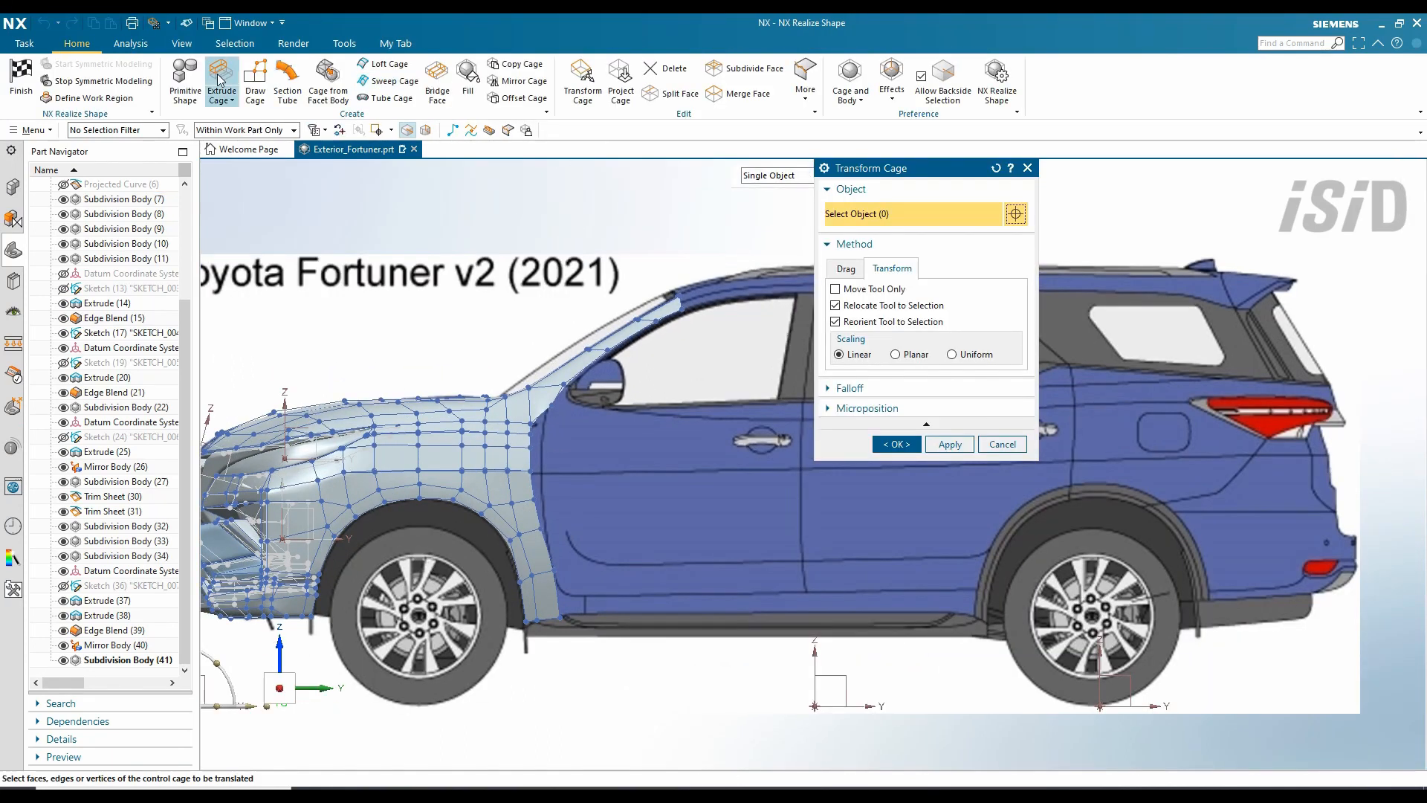
- Extrude the fender cage's rear edges about 1720 mm back across both doors
click(220, 81)
scroll(518, 411, up, 3)
click(884, 344)
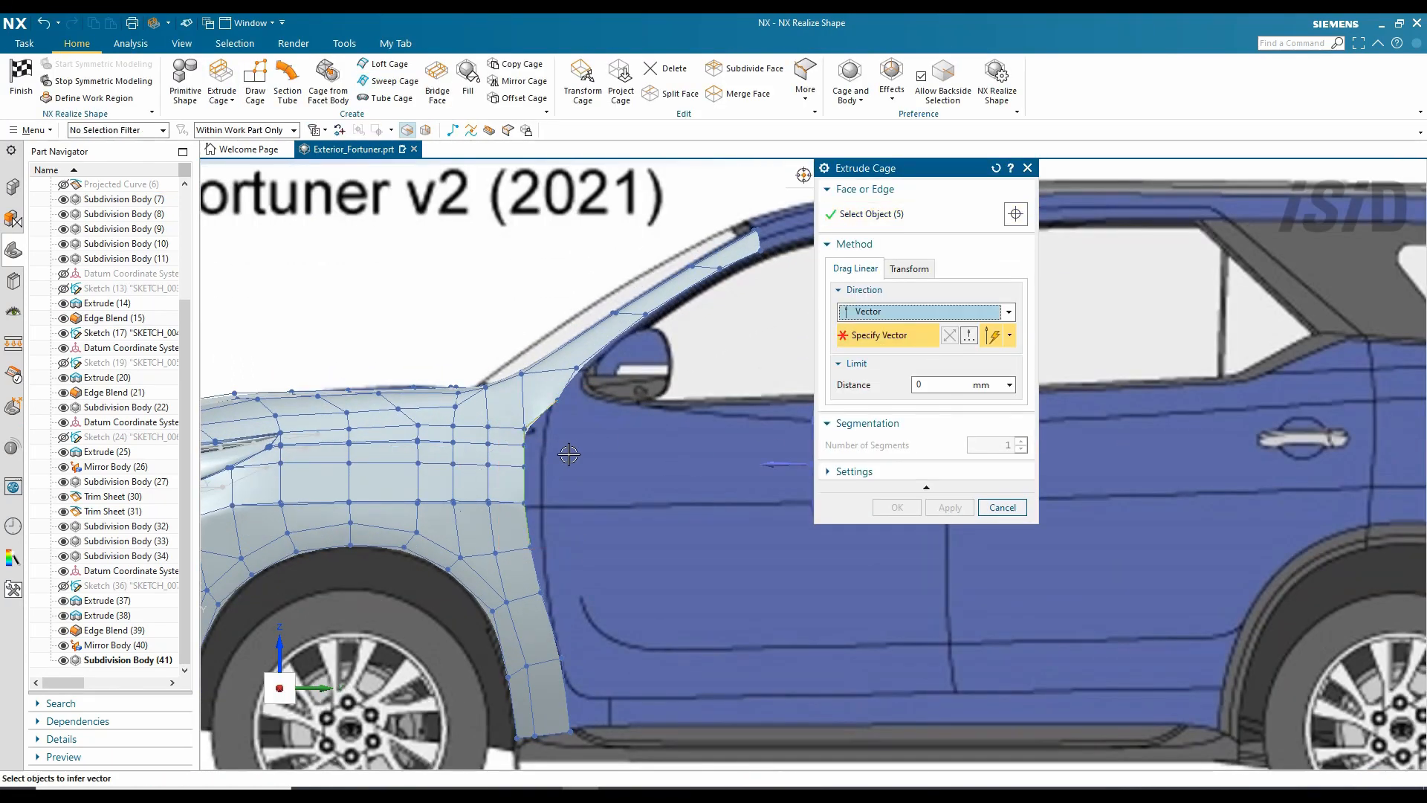
shift+middle_drag(567, 455, 447, 463)
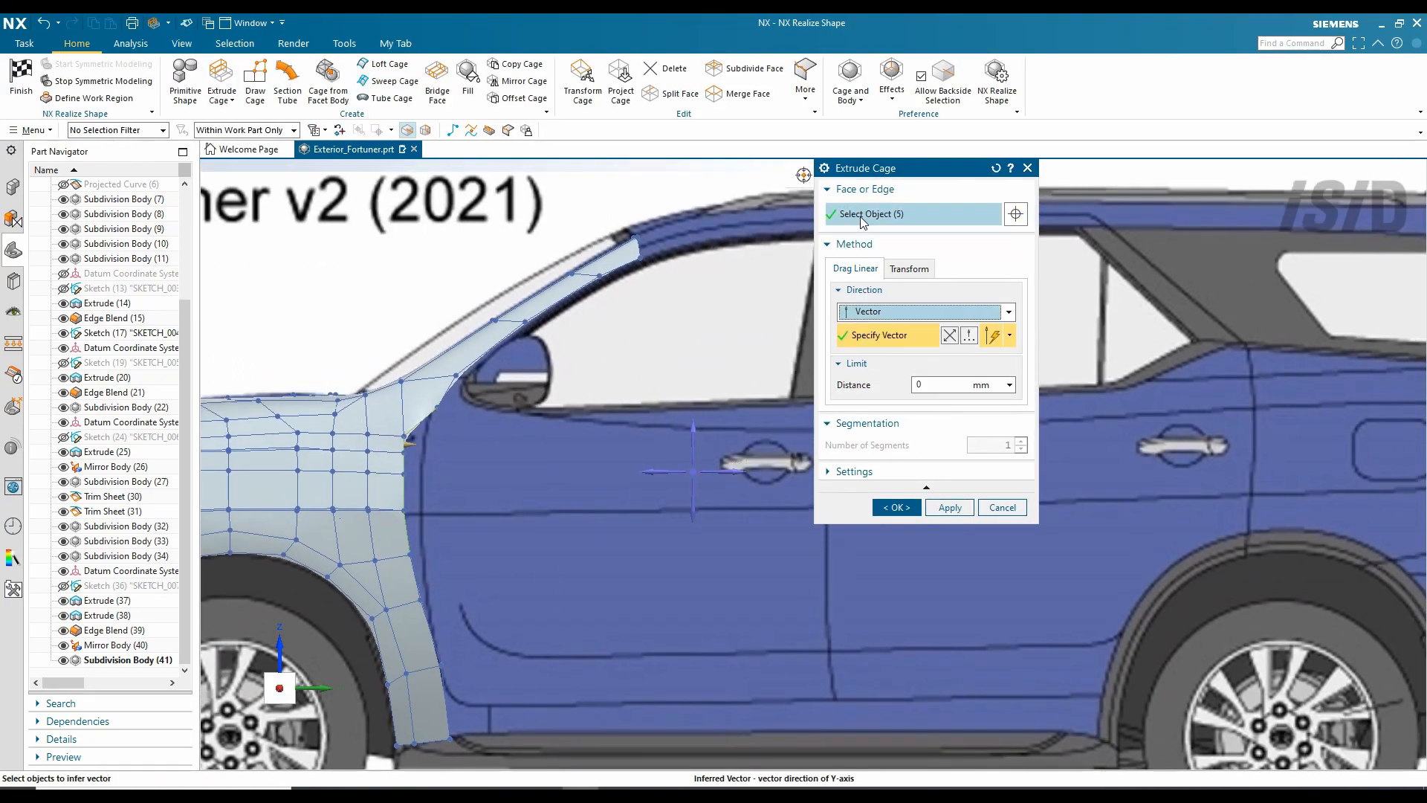
click(863, 216)
click(436, 630)
drag(469, 704, 863, 703)
scroll(569, 610, down, 2)
scroll(736, 675, up, 1)
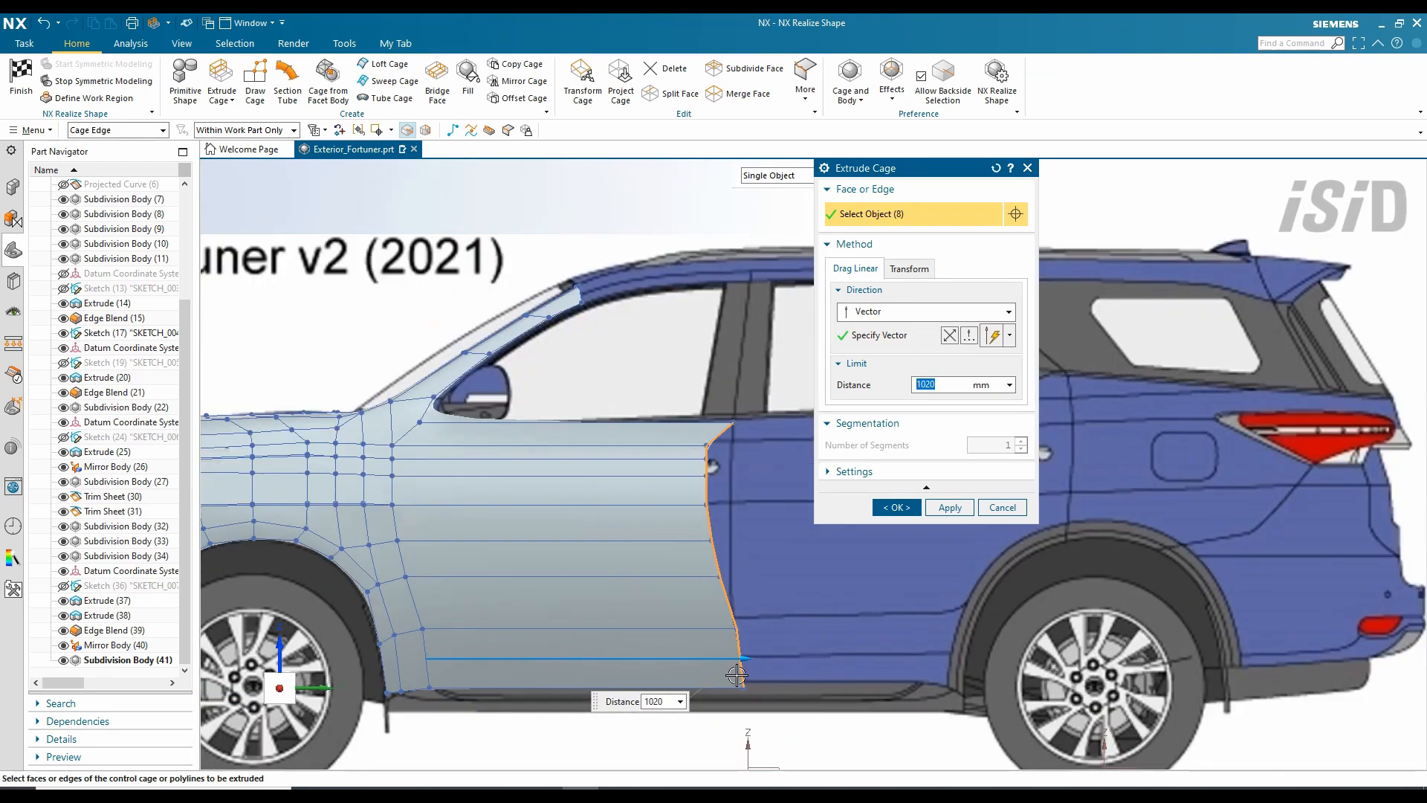
scroll(397, 558, down, 1)
drag(675, 637, 849, 637)
scroll(513, 601, down, 1)
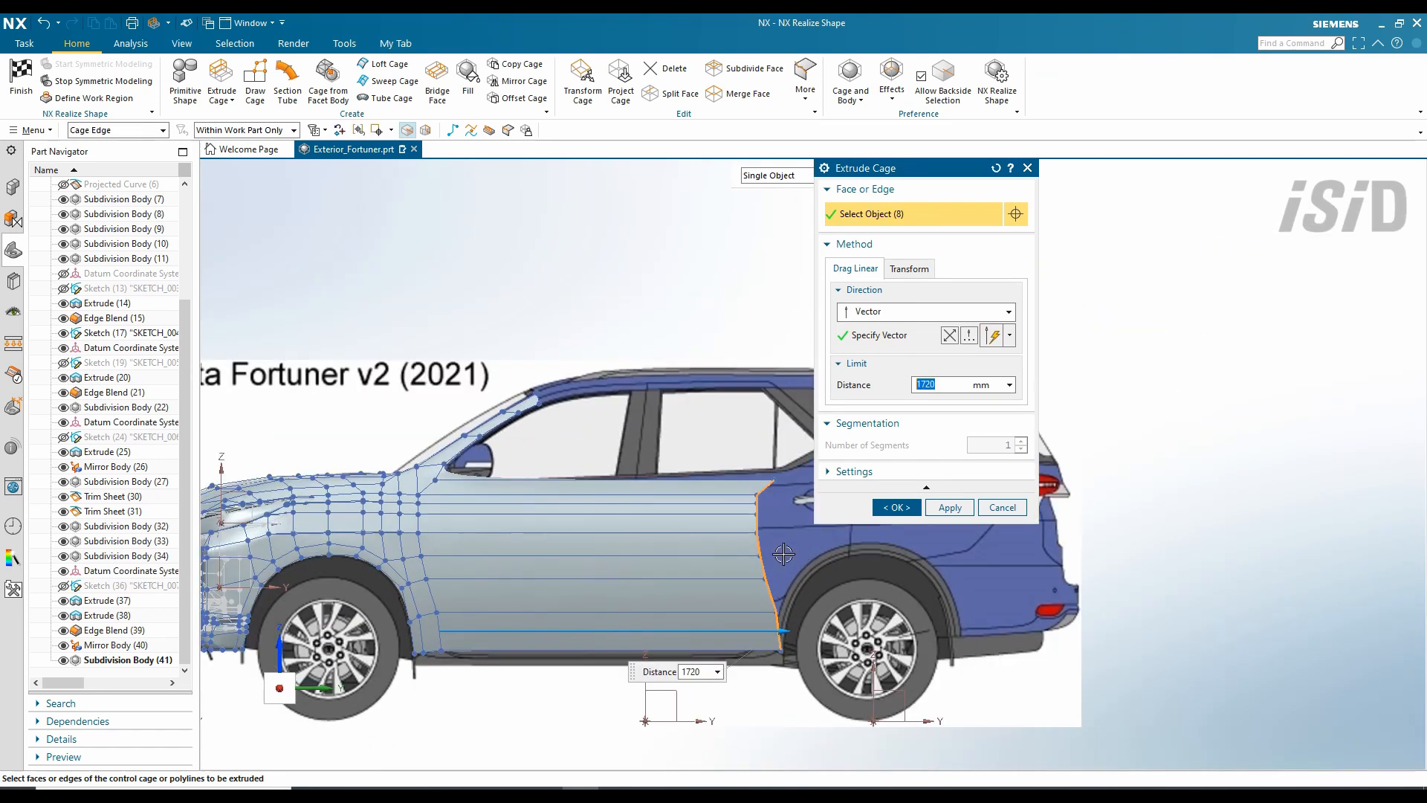
middle_click(691, 549)
scroll(691, 549, down, 1)
middle_drag(691, 548, 578, 555)
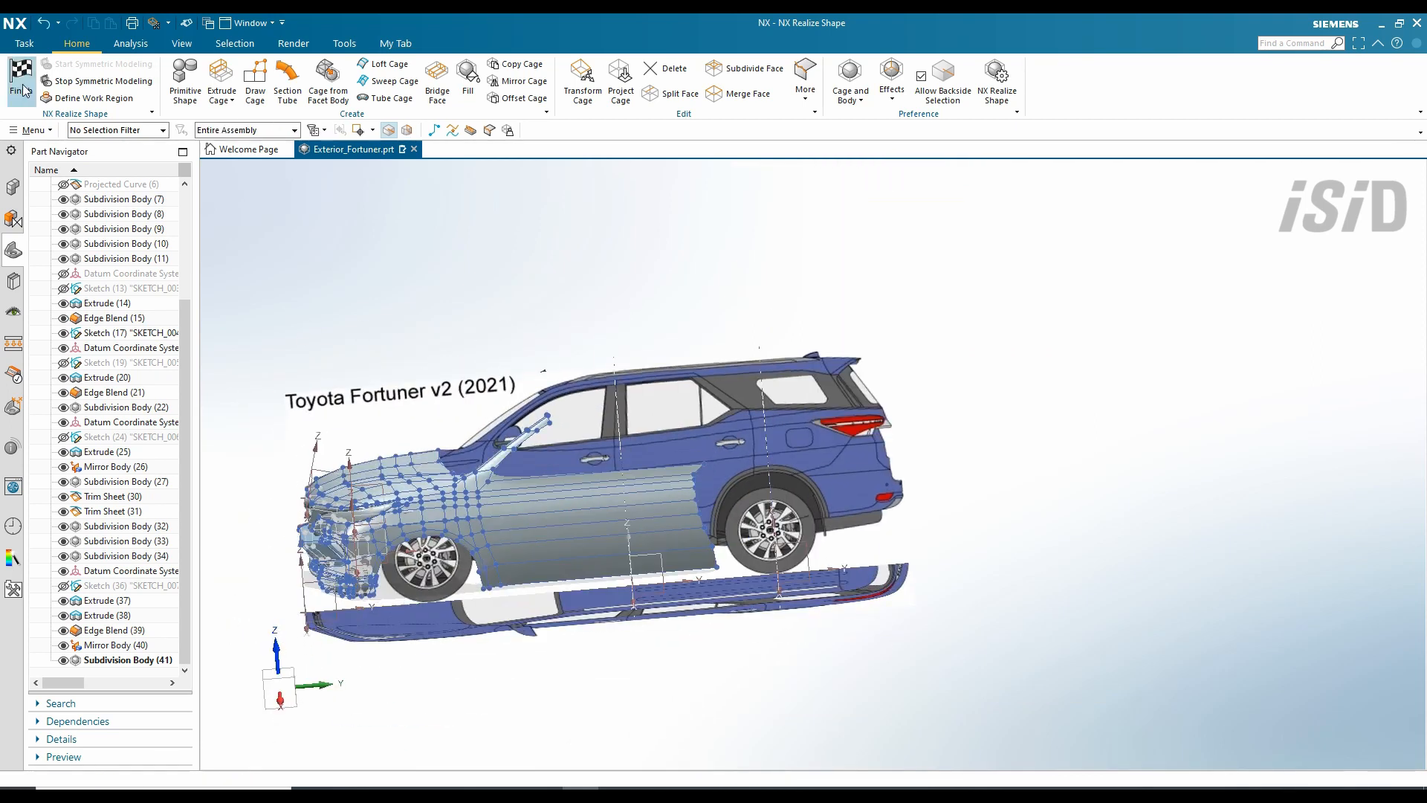
- Split the new door cage faces in 2 along the top edge at the door seams
click(21, 74)
middle_drag(287, 449, 550, 362)
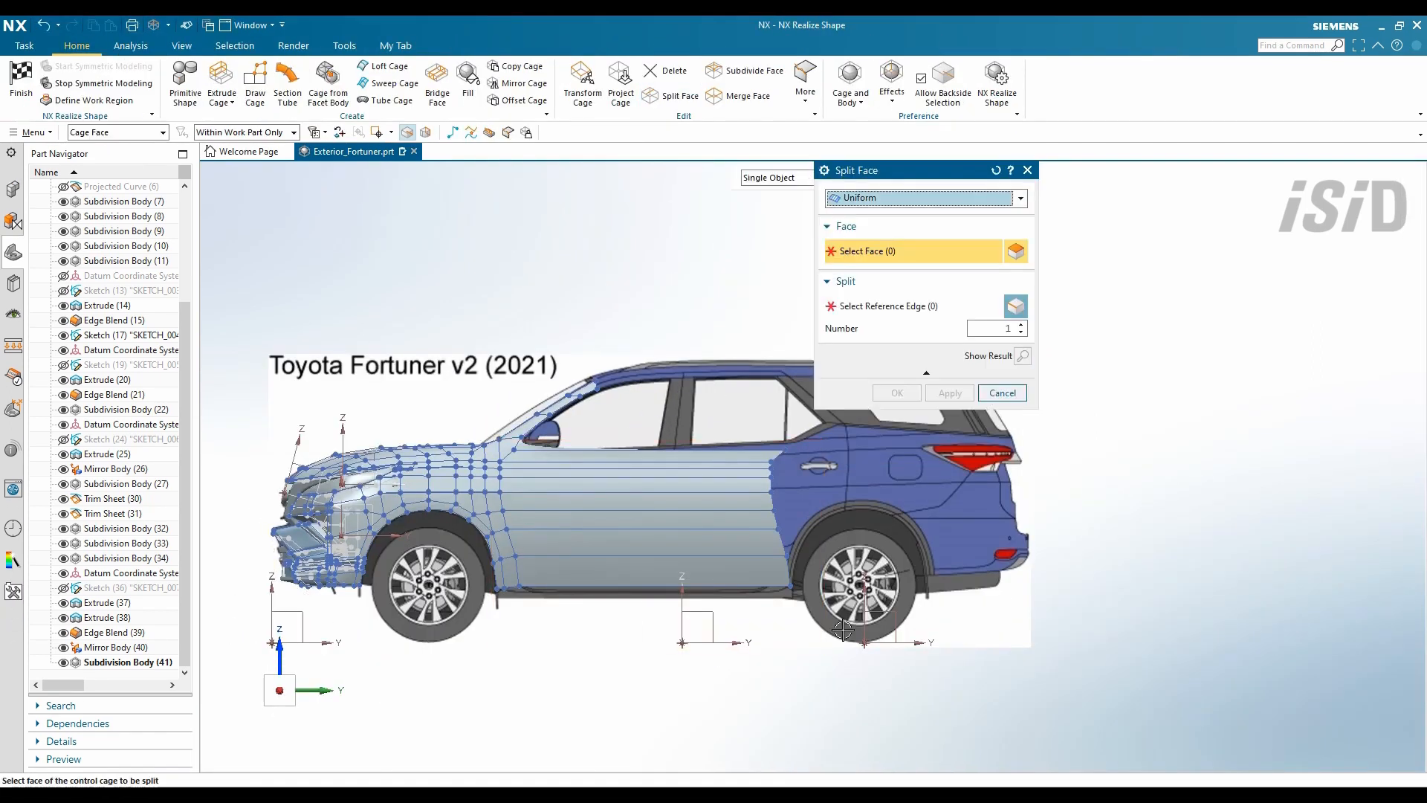
drag(493, 443, 492, 442)
middle_click(565, 439)
click(617, 449)
scroll(672, 479, up, 2)
scroll(617, 434, down, 1)
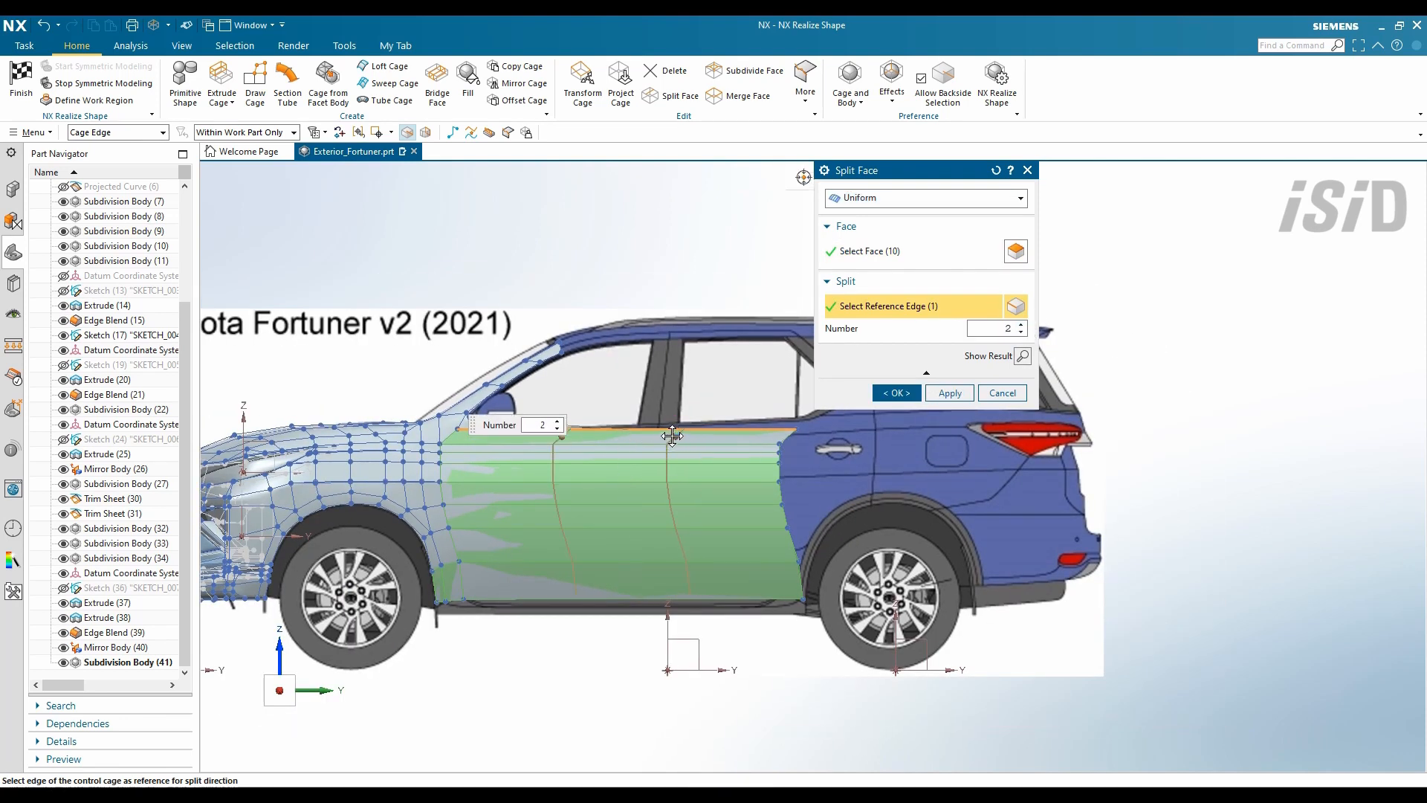
middle_click(639, 439)
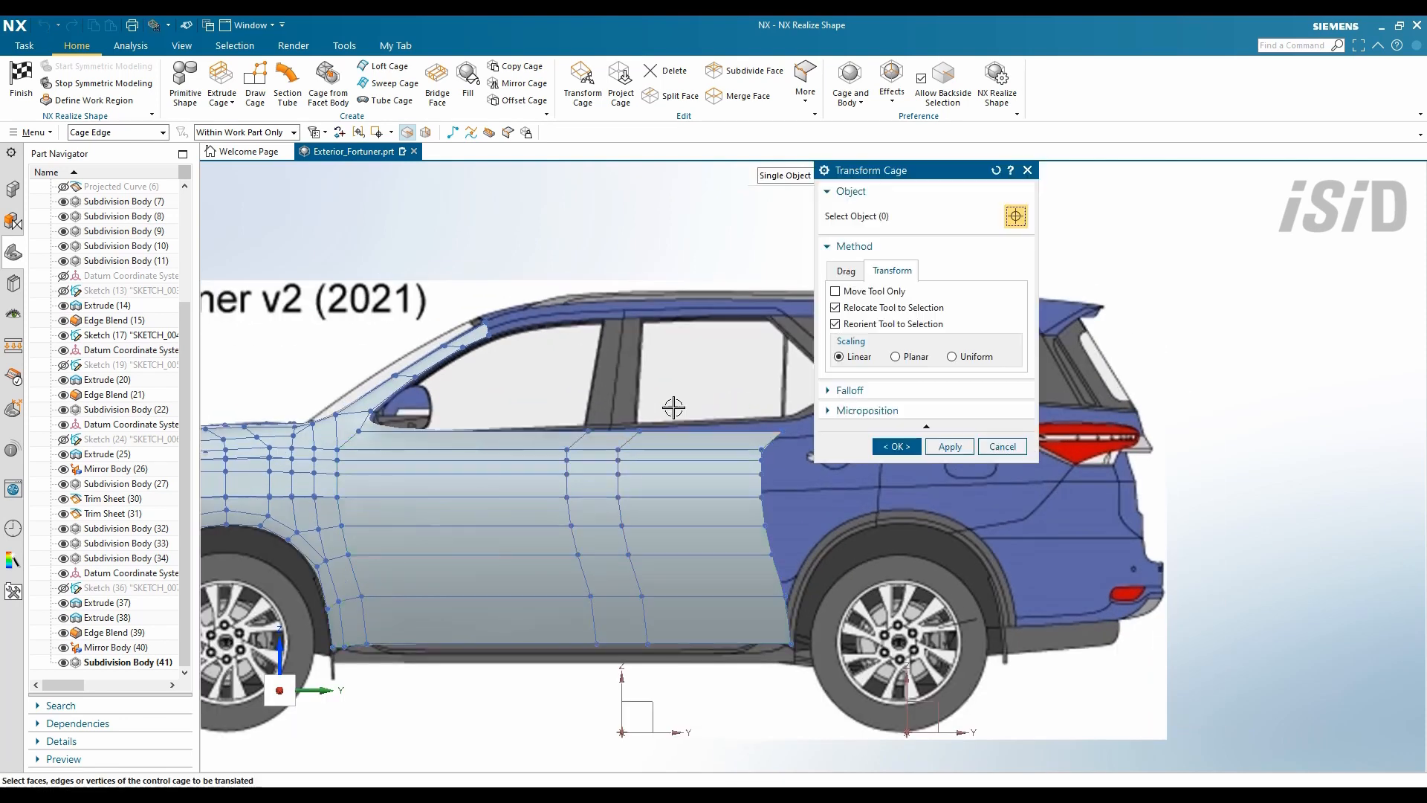
- Fit the door cage vertices to the blueprint and start a roofline polyline at the rear window
scroll(800, 487, up, 3)
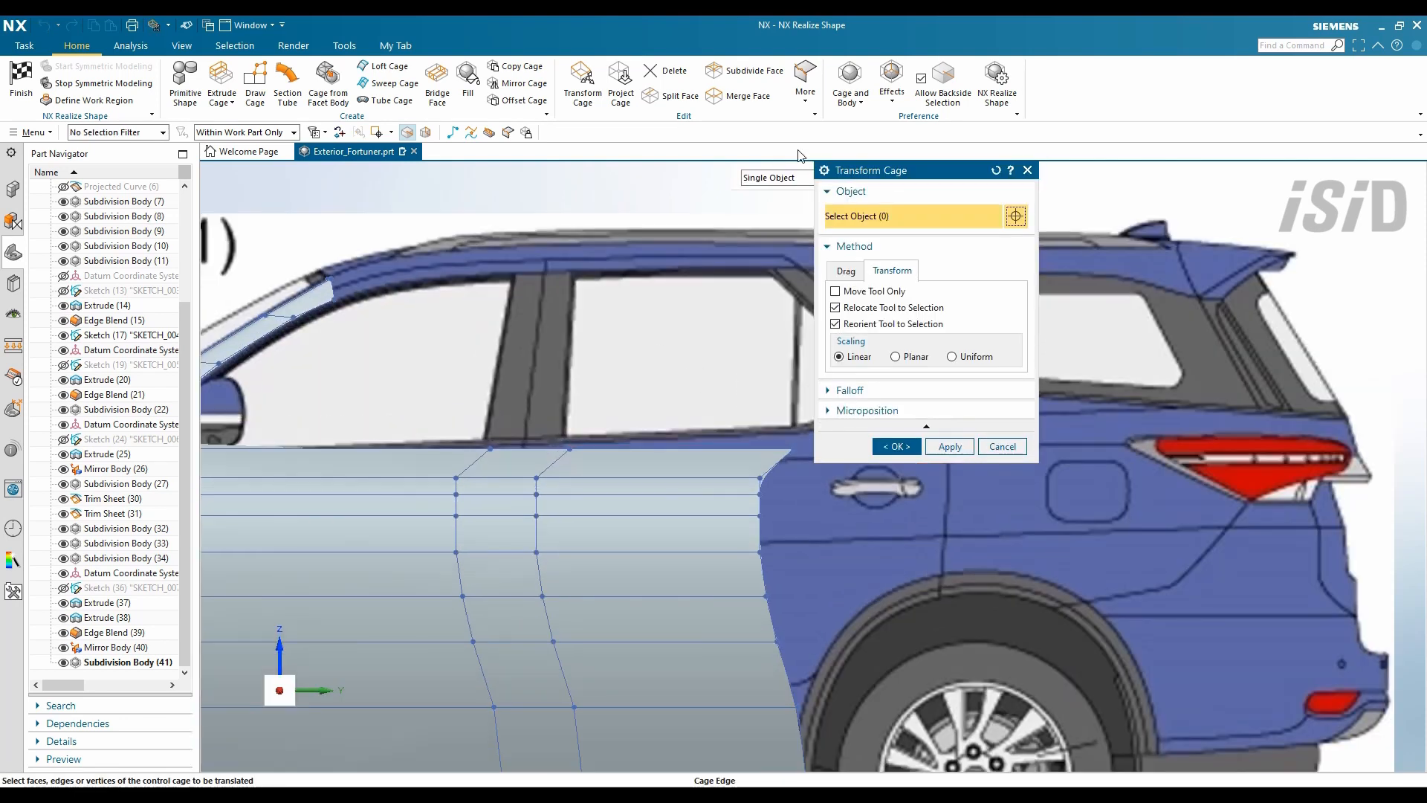
scroll(509, 504, down, 1)
drag(612, 407, 611, 403)
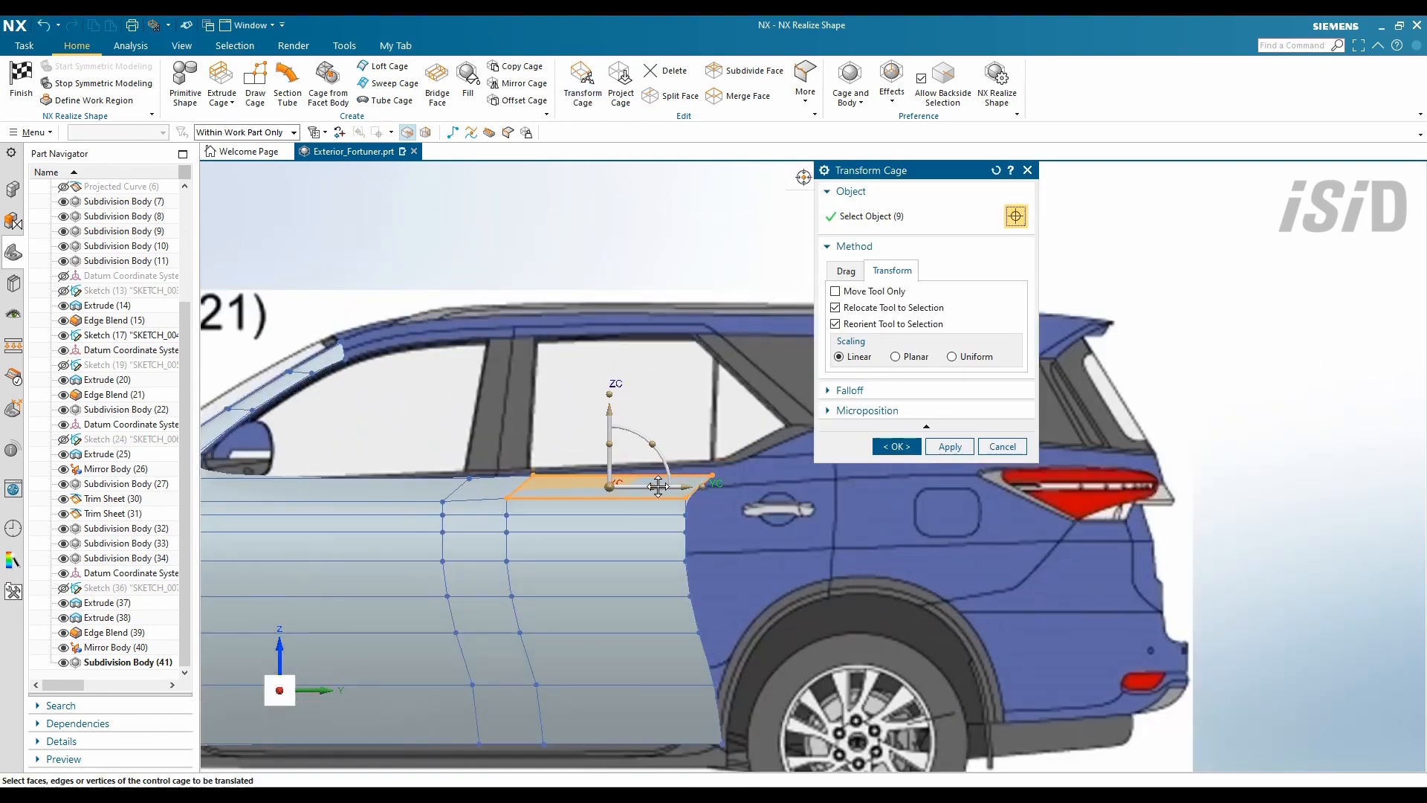
scroll(720, 481, up, 2)
drag(725, 521, 652, 457)
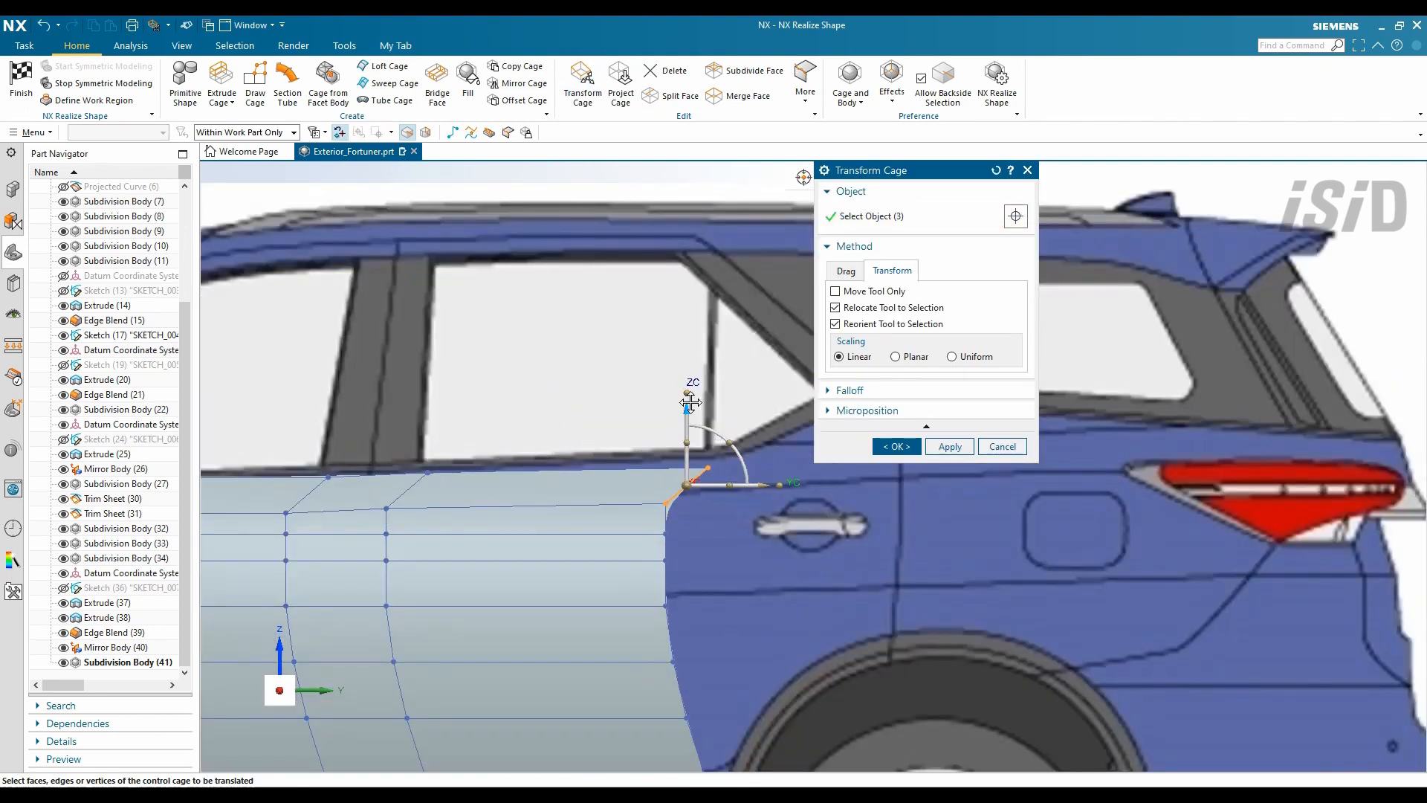
key(Escape)
scroll(725, 504, down, 4)
scroll(717, 667, up, 2)
click(717, 640)
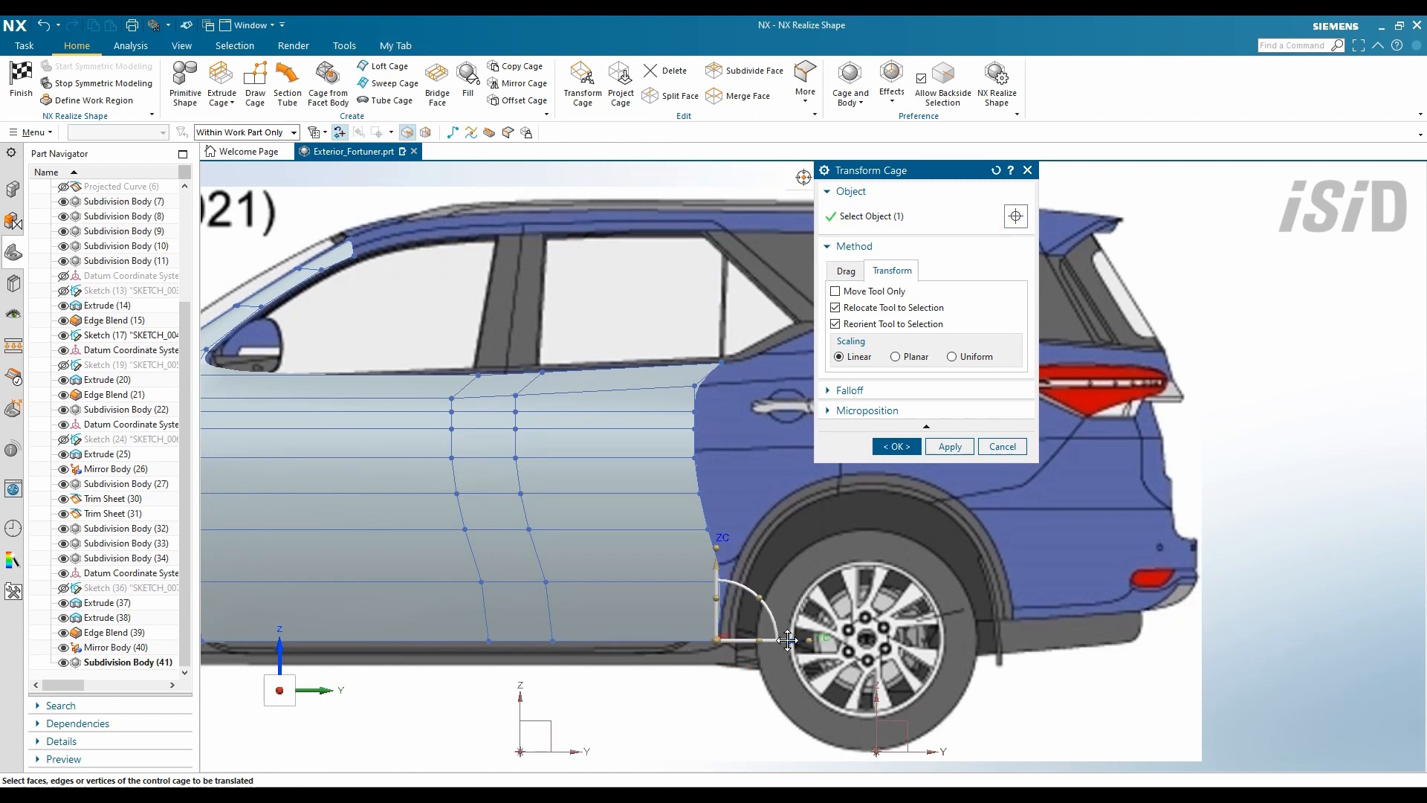
middle_click(717, 640)
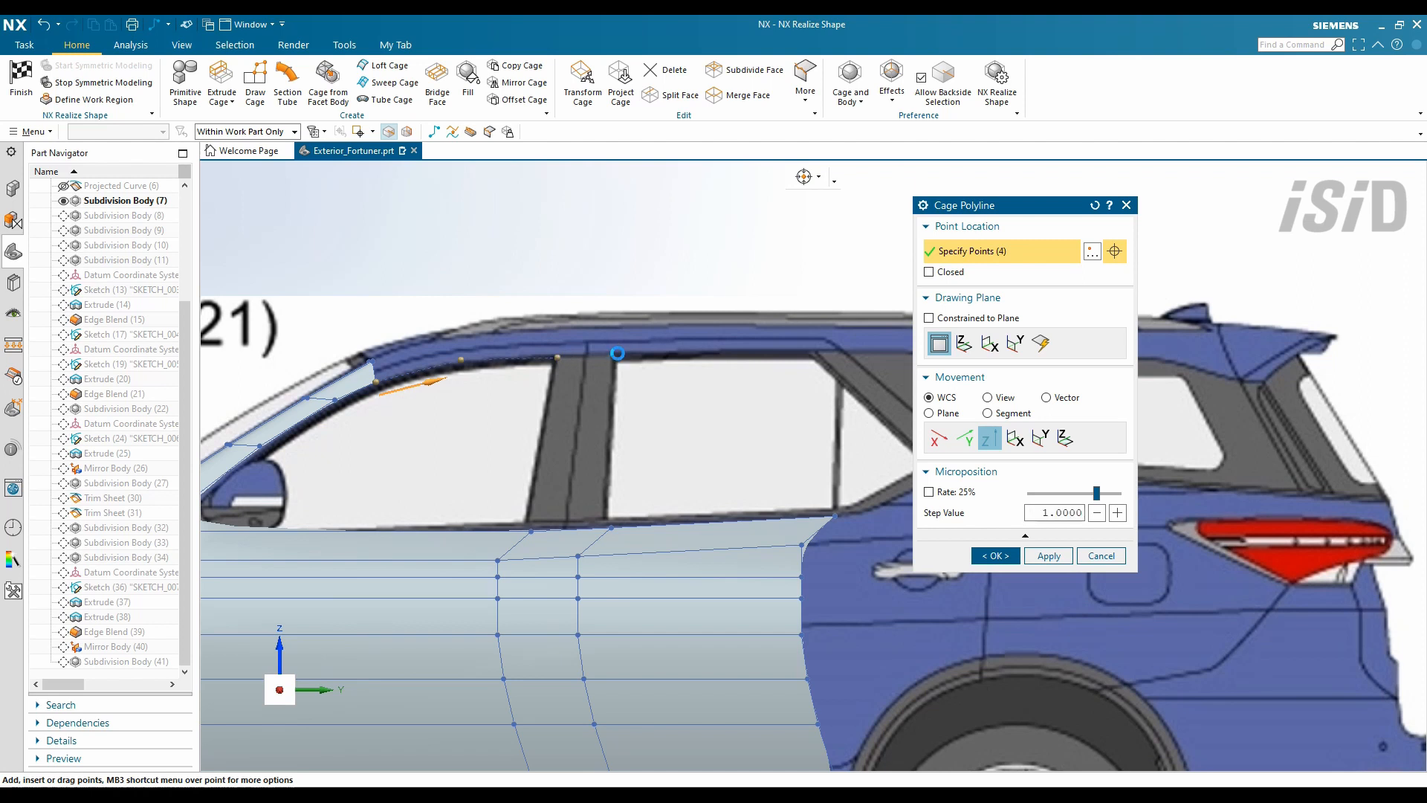
click(772, 356)
shift+middle_drag(617, 353, 654, 348)
- Sweep the roof rail along the traced roofline polyline with its guides
scroll(439, 384, up, 1)
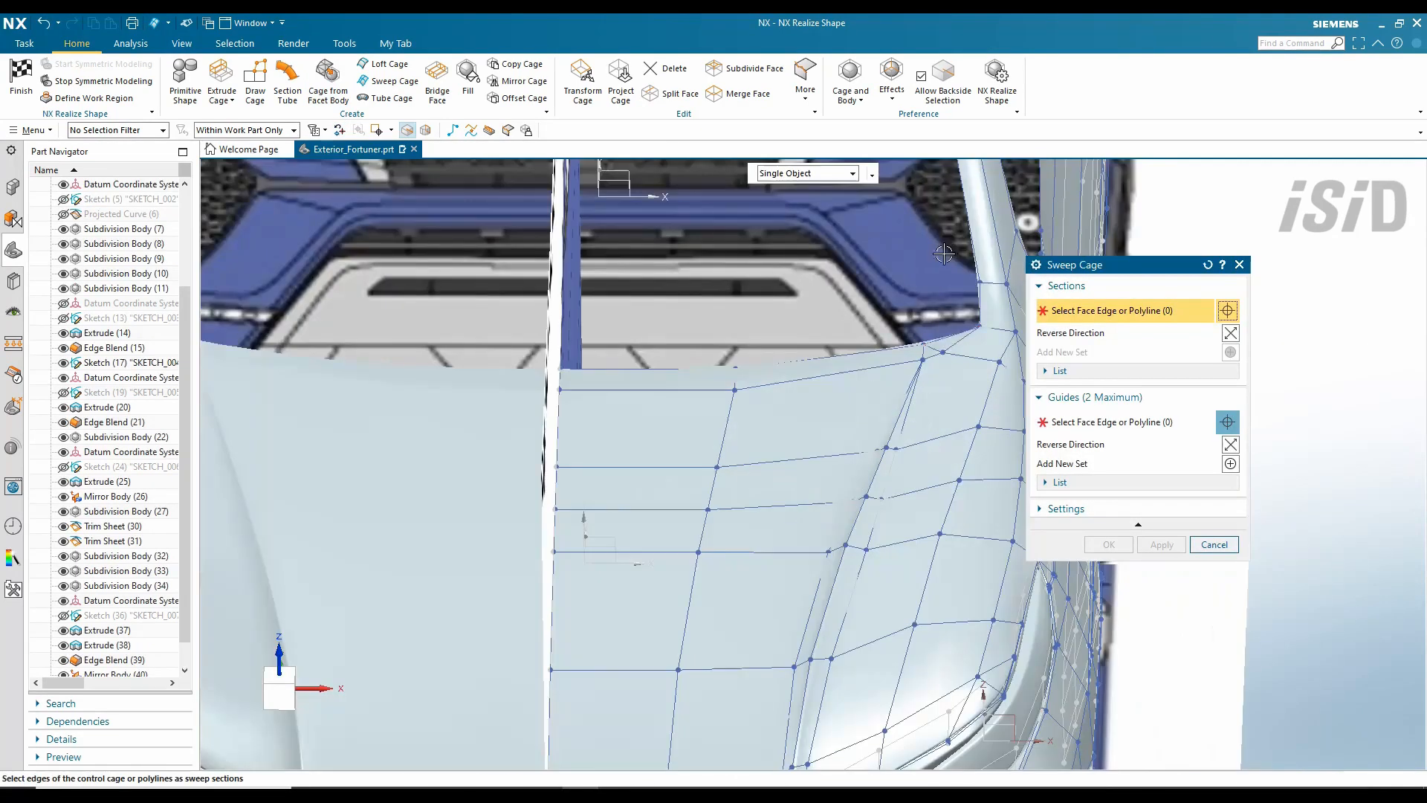
click(848, 351)
middle_click(842, 408)
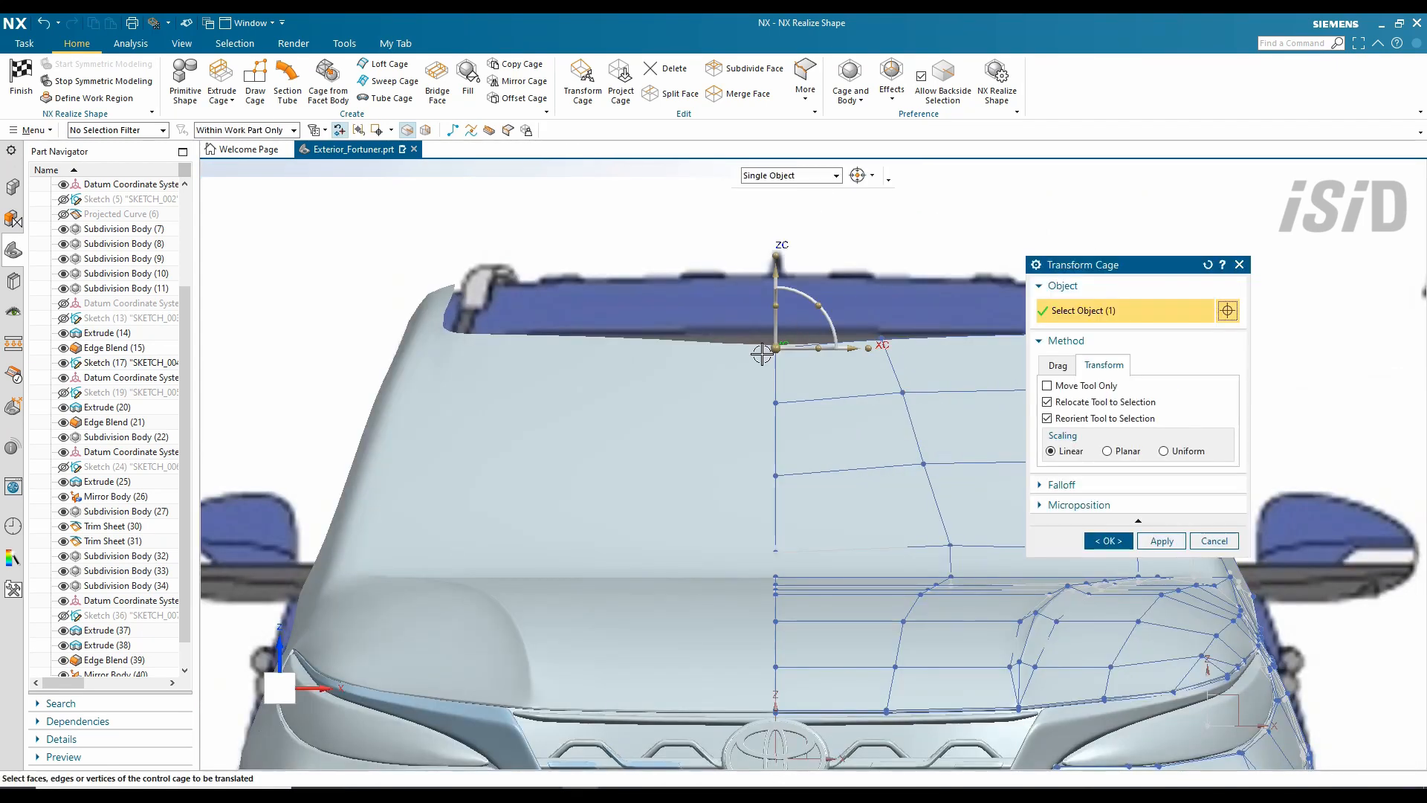
- Shift the rail's top vertex along the roof rail
scroll(738, 444, up, 3)
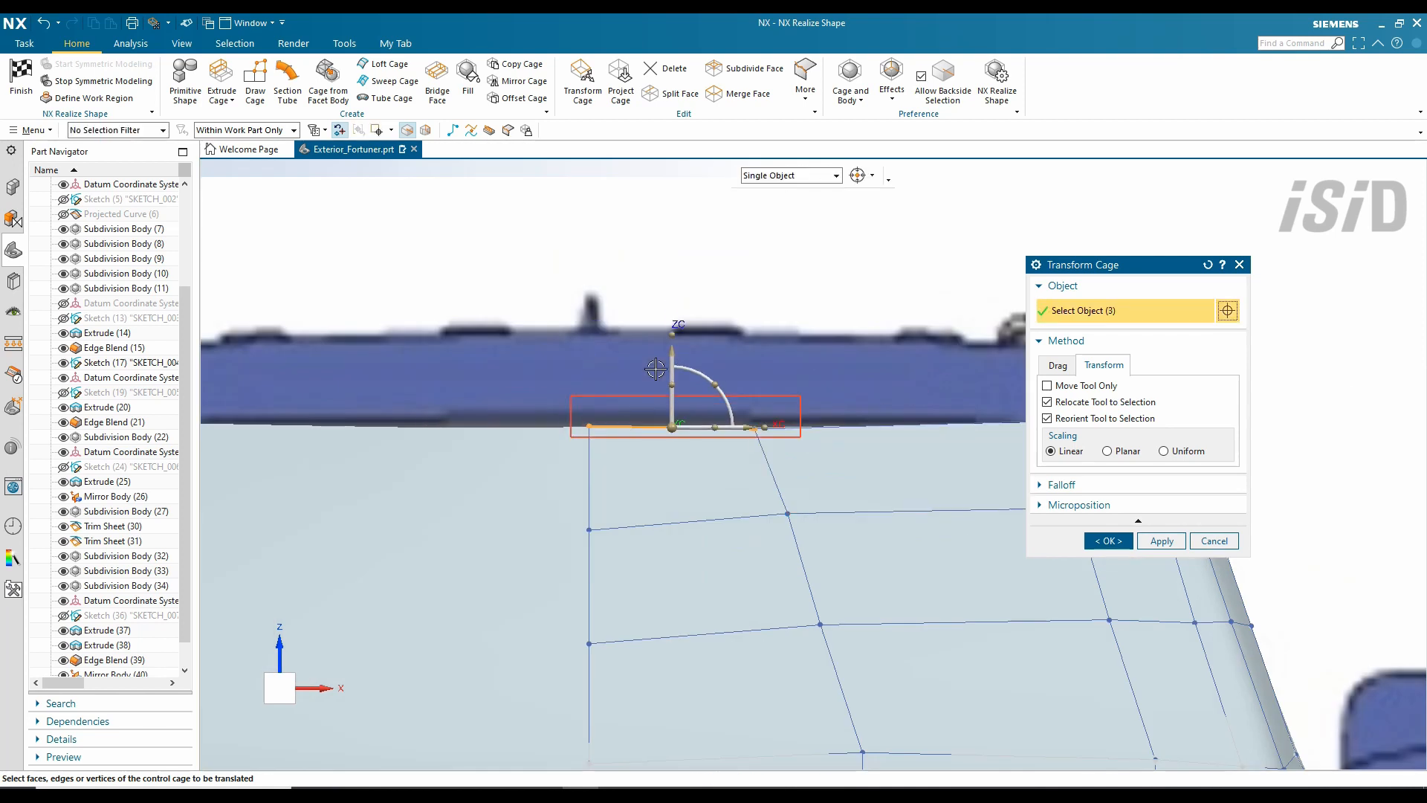
scroll(745, 455, up, 1)
shift+middle_drag(745, 455, 464, 458)
shift+middle_drag(614, 357, 678, 335)
scroll(678, 335, down, 1)
drag(390, 475, 431, 494)
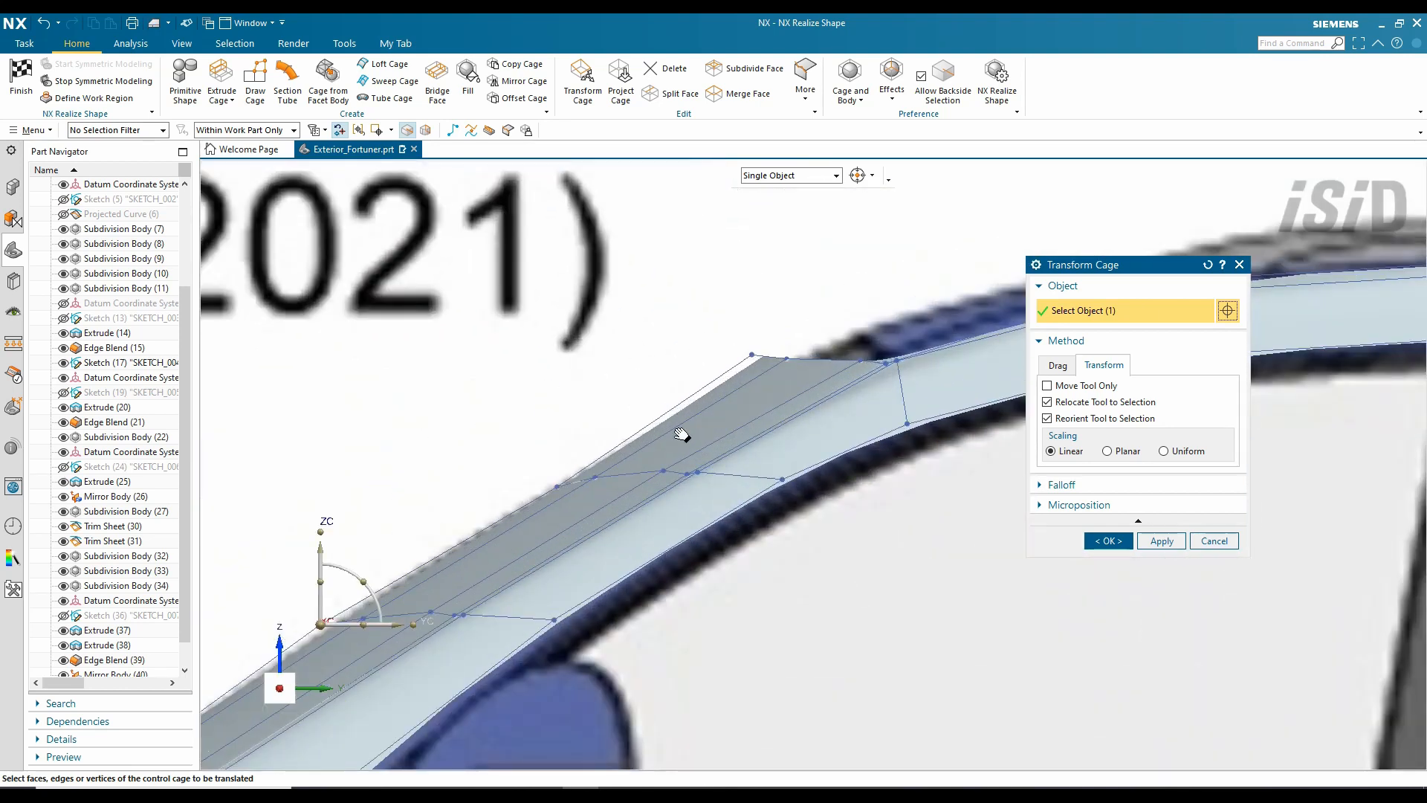
shift+middle_drag(681, 434, 515, 491)
drag(566, 396, 630, 414)
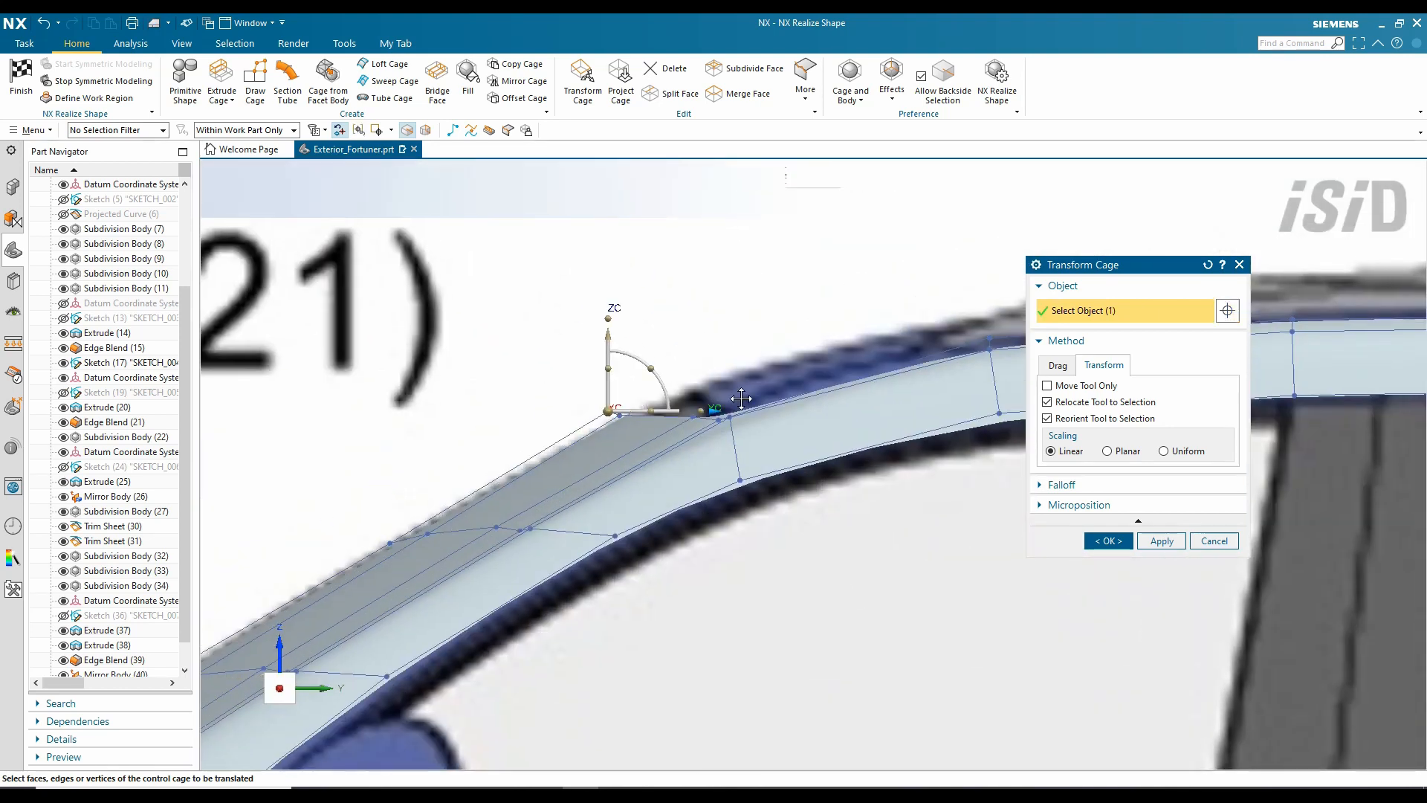
drag(742, 399, 797, 398)
- Raise the rail's end vertex and slide it forward to meet the A-pillar top
scroll(713, 385, up, 2)
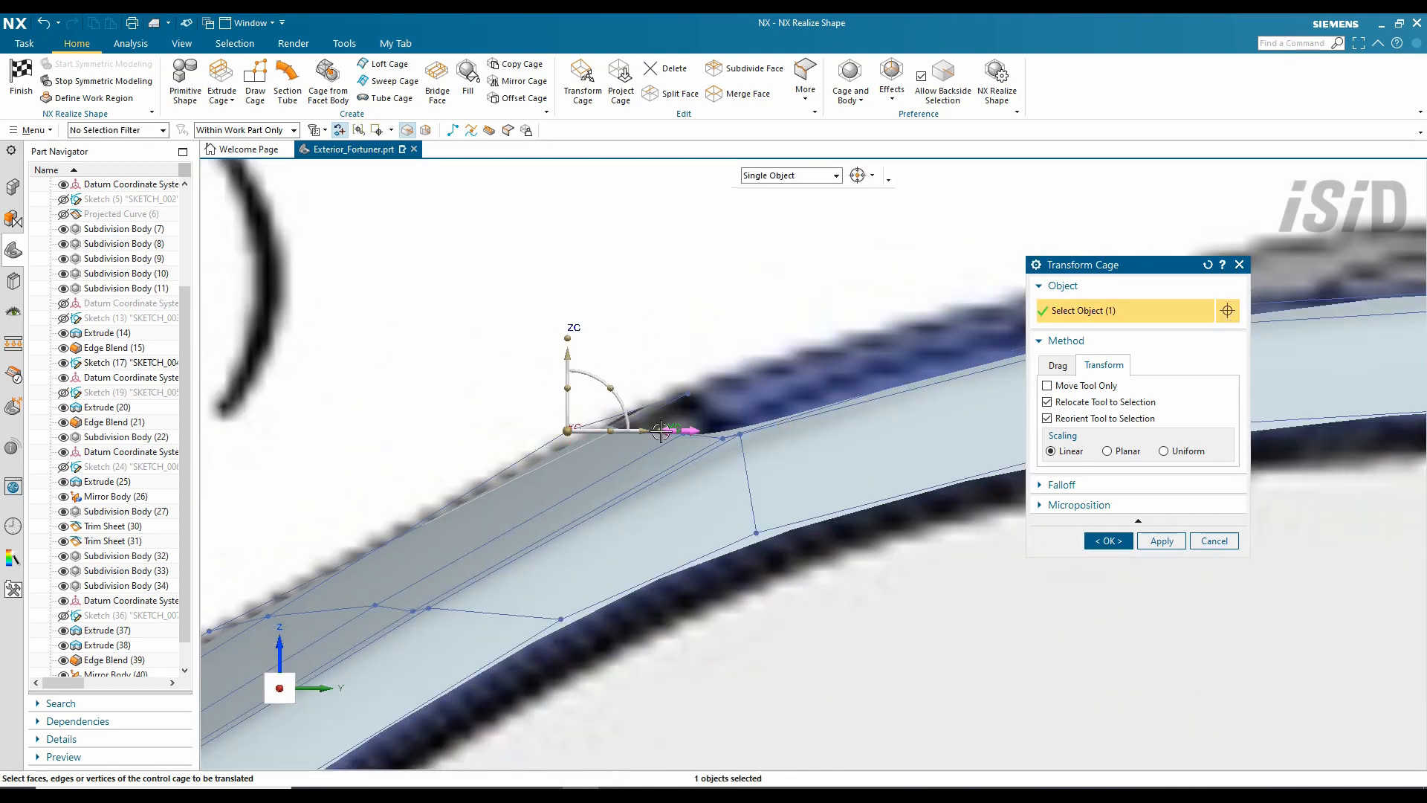
scroll(710, 409, up, 3)
drag(637, 436, 693, 479)
drag(657, 377, 657, 339)
drag(732, 417, 787, 417)
scroll(826, 347, down, 4)
scroll(777, 467, down, 5)
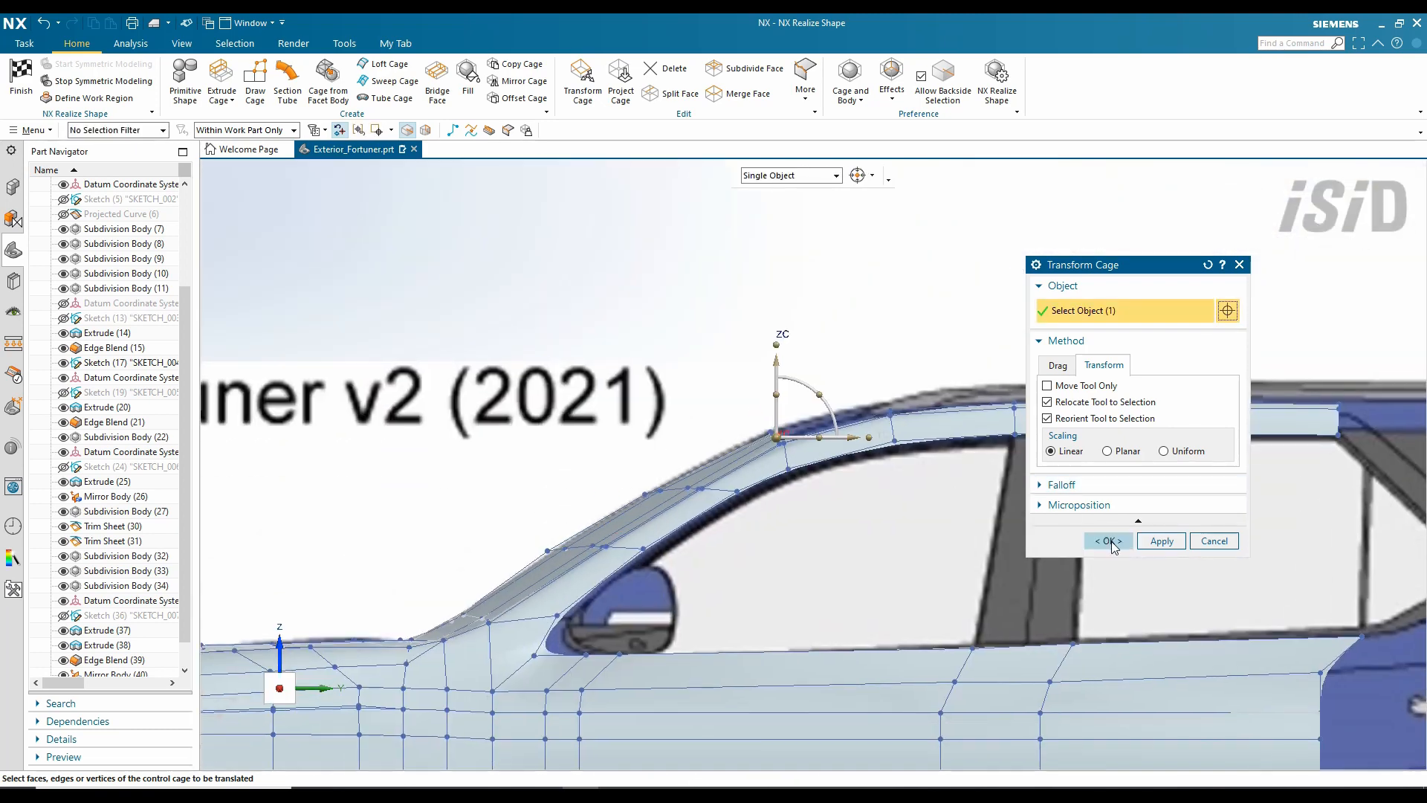
scroll(698, 504, up, 3)
middle_drag(697, 503, 809, 440)
scroll(860, 476, down, 2)
middle_click(860, 484)
middle_drag(711, 538, 892, 320)
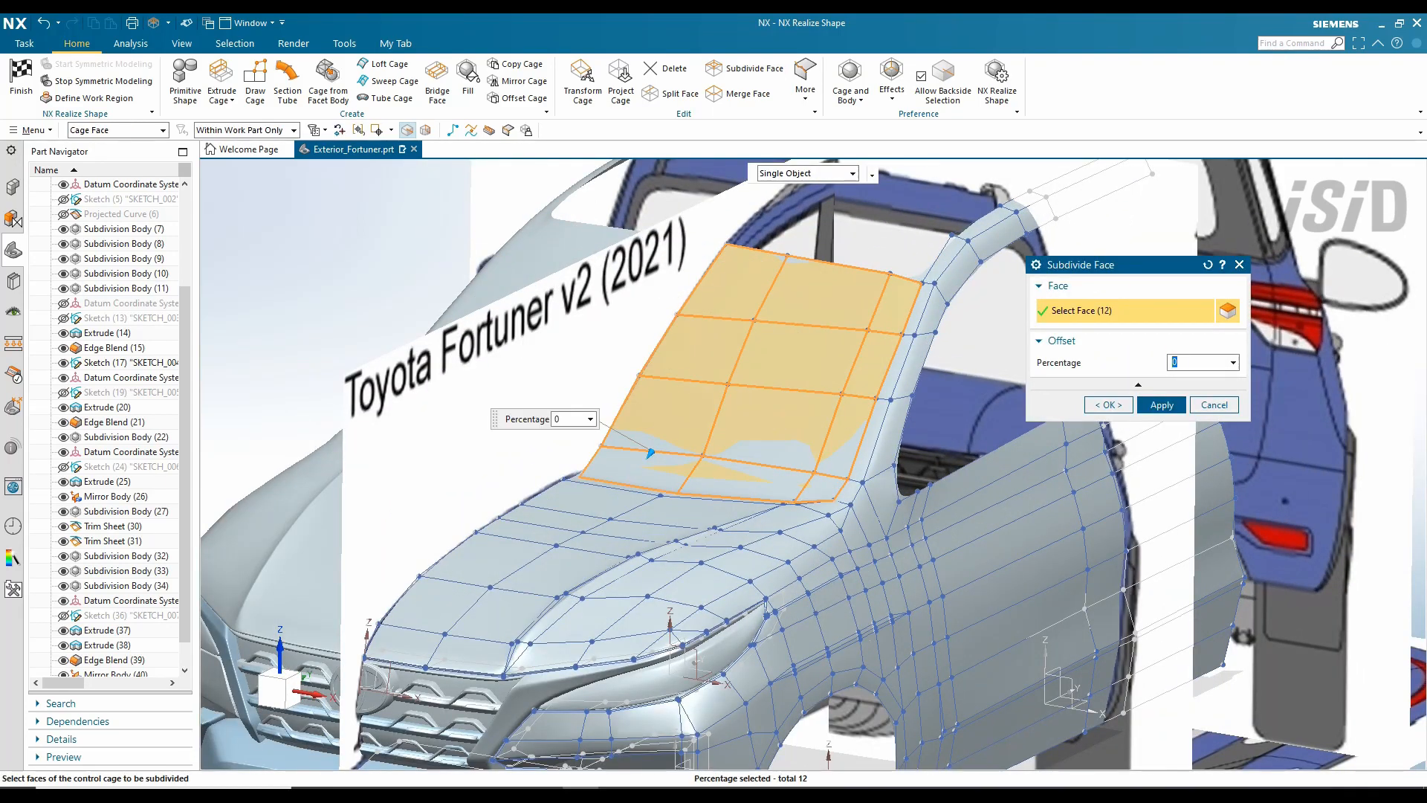
- Apply the roof face subdivision and select the cage points along the A-pillar
middle_click(1064, 398)
middle_drag(1065, 398, 701, 309)
scroll(501, 382, up, 4)
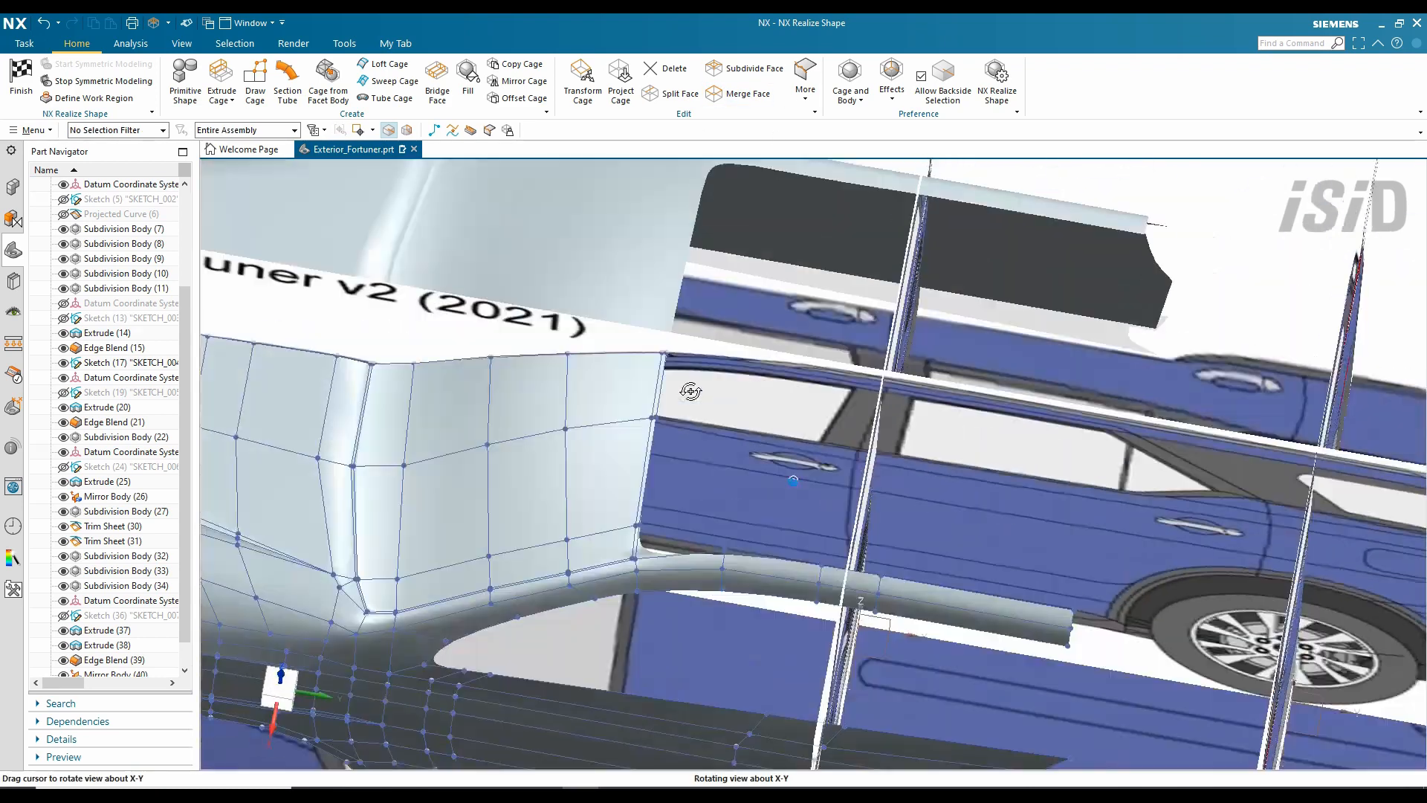
middle_drag(501, 382, 510, 312)
scroll(503, 376, up, 5)
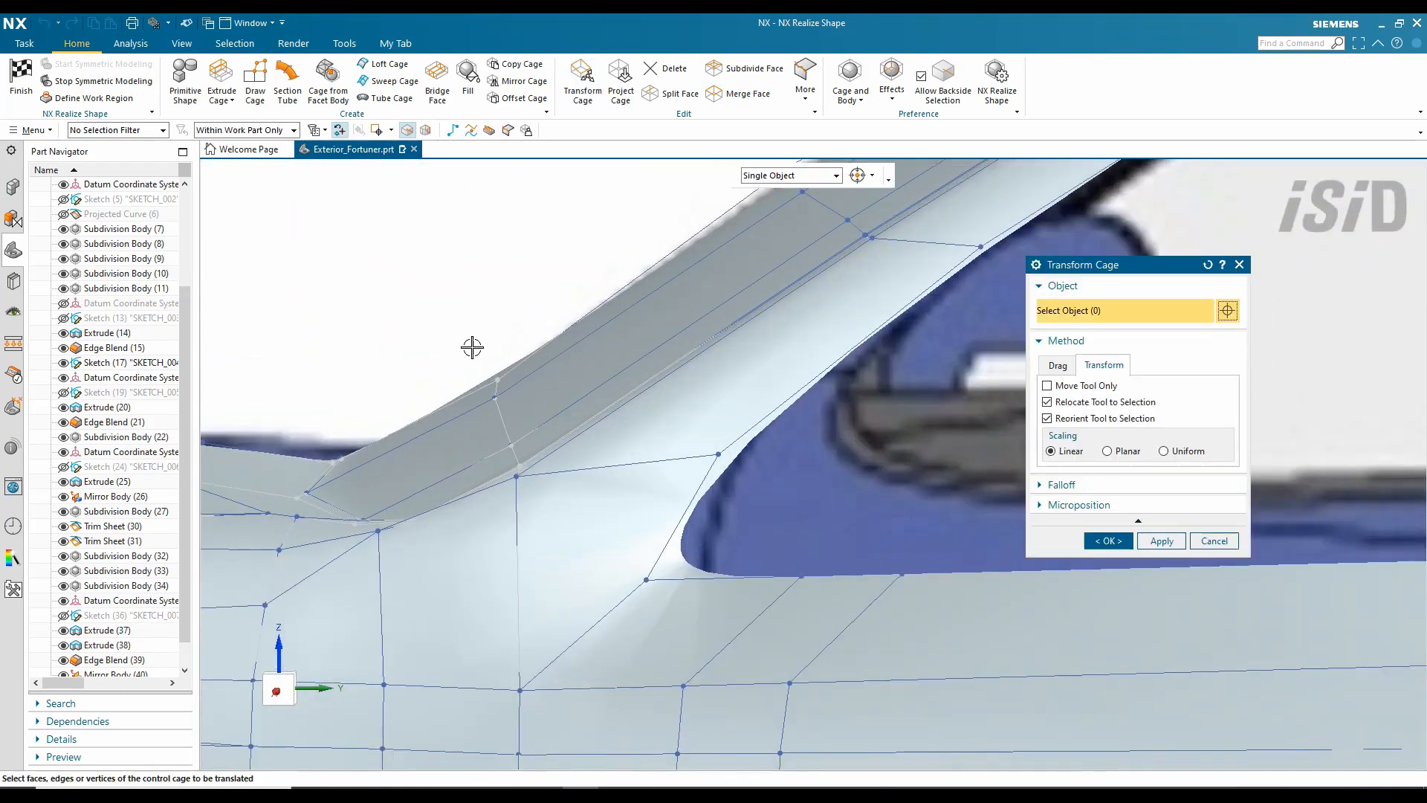
drag(472, 347, 559, 391)
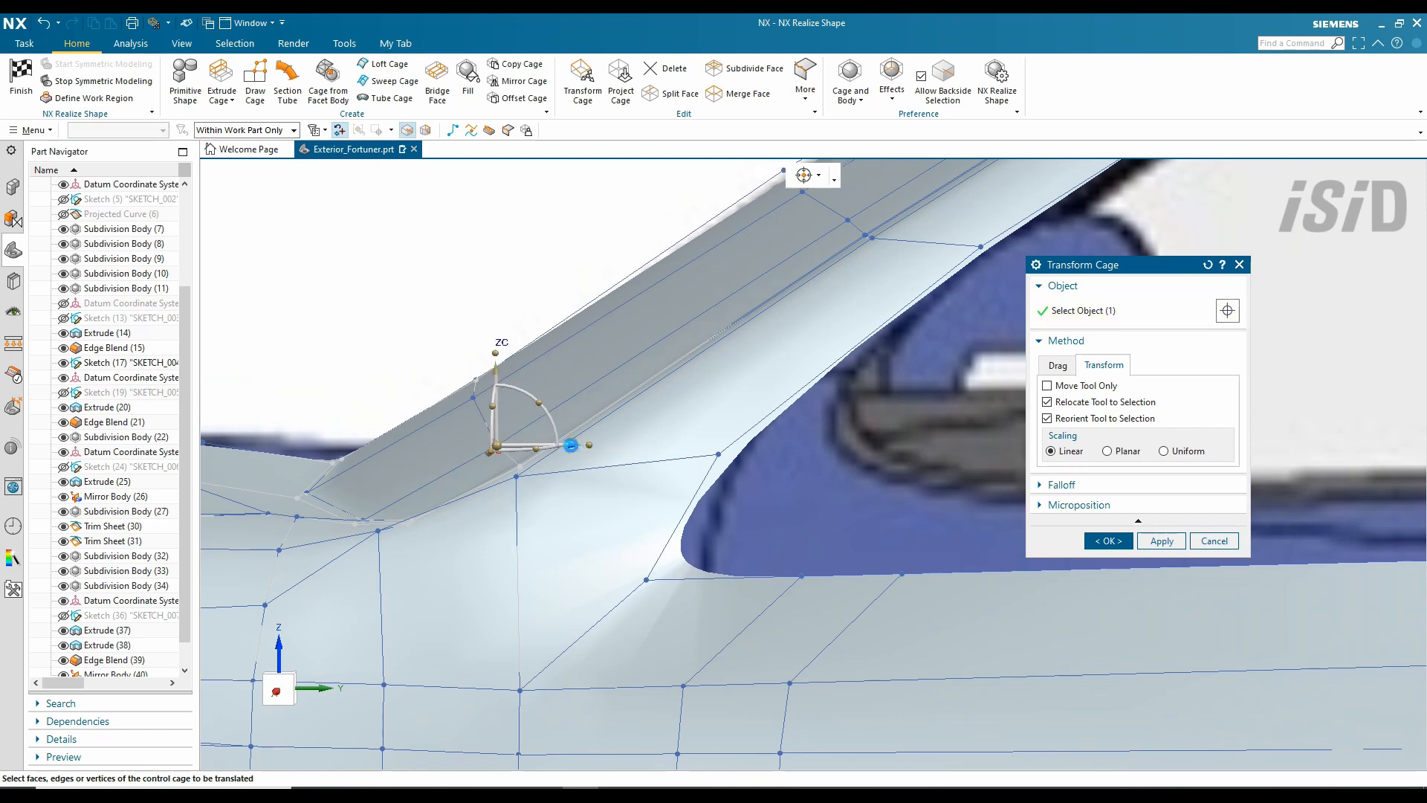
drag(653, 322, 720, 338)
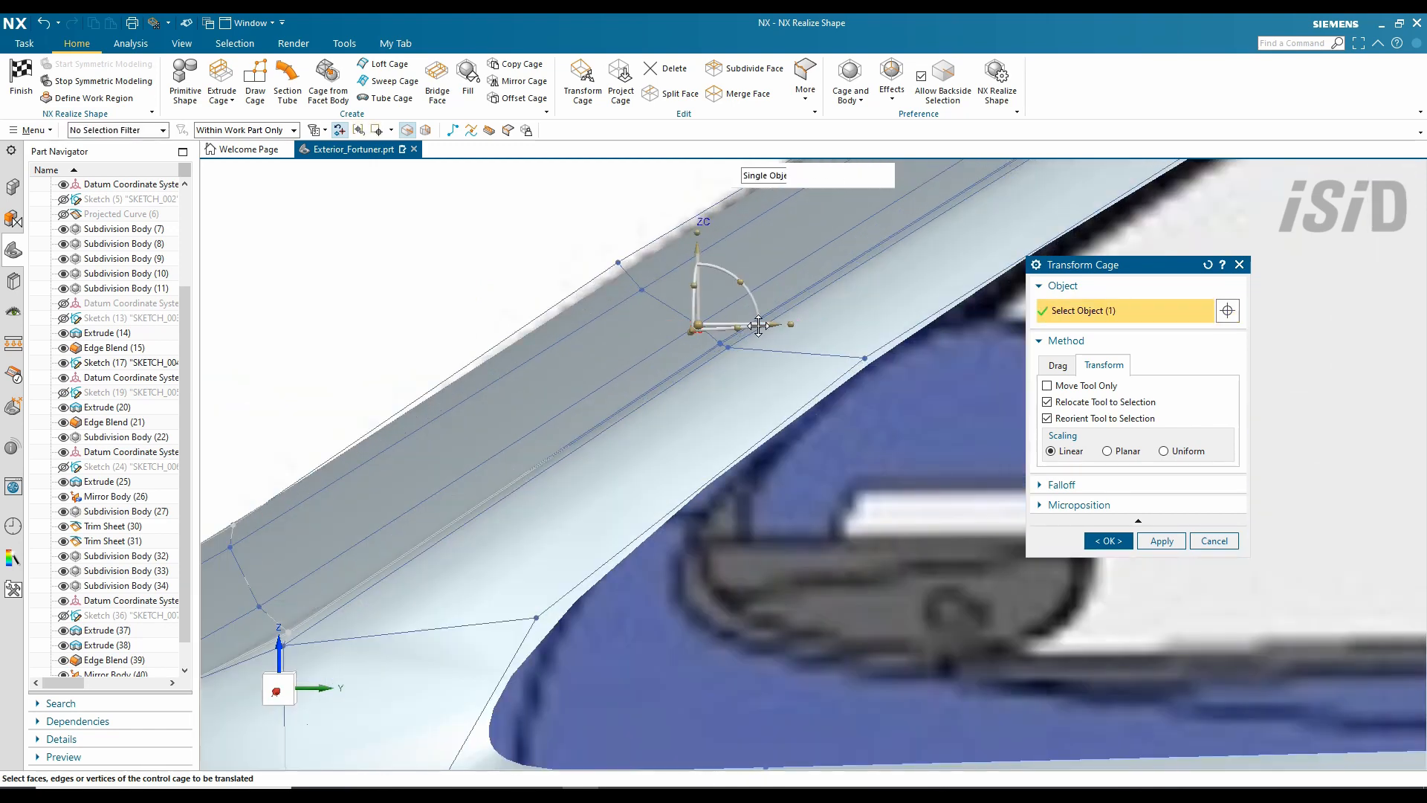
scroll(758, 325, down, 5)
scroll(835, 311, up, 5)
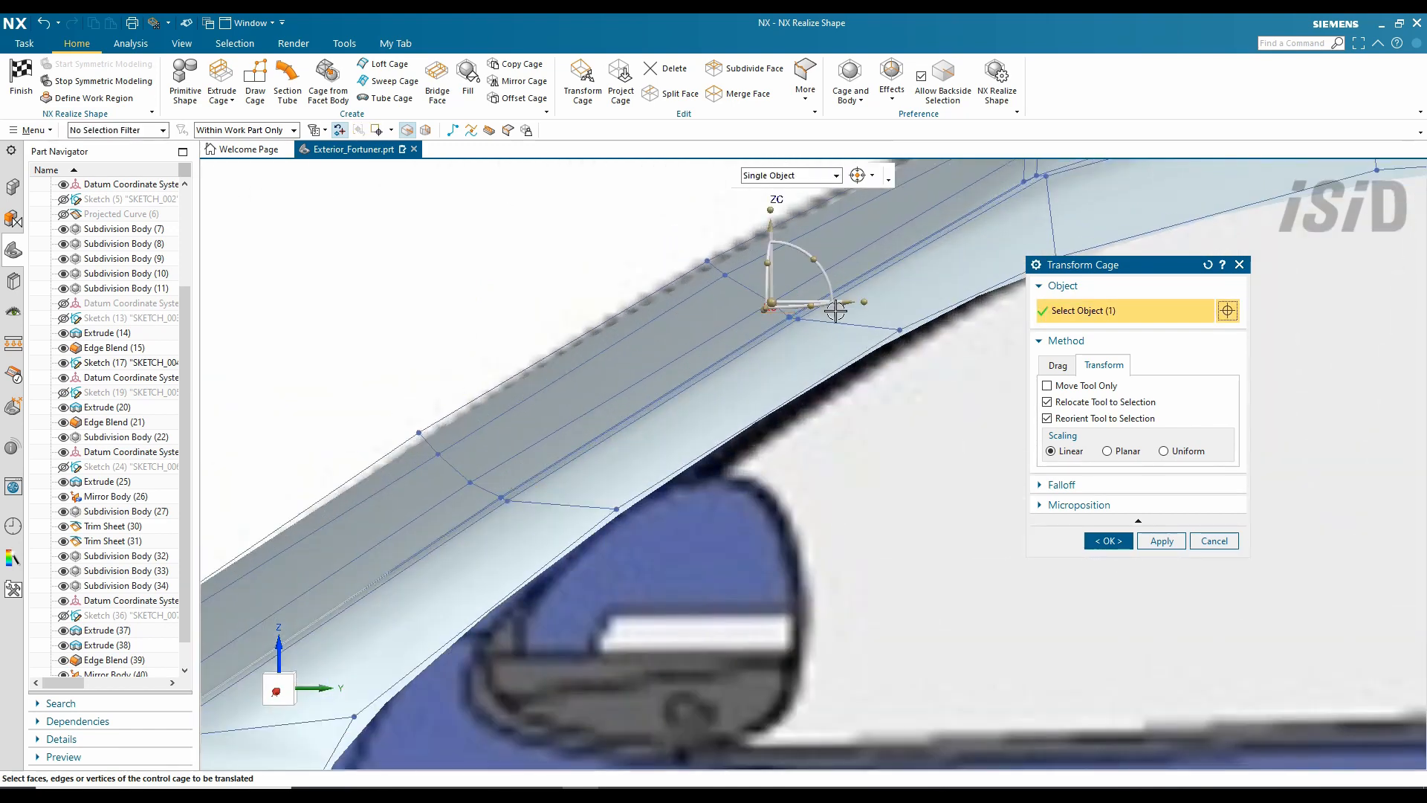
scroll(682, 342, down, 5)
scroll(642, 434, up, 5)
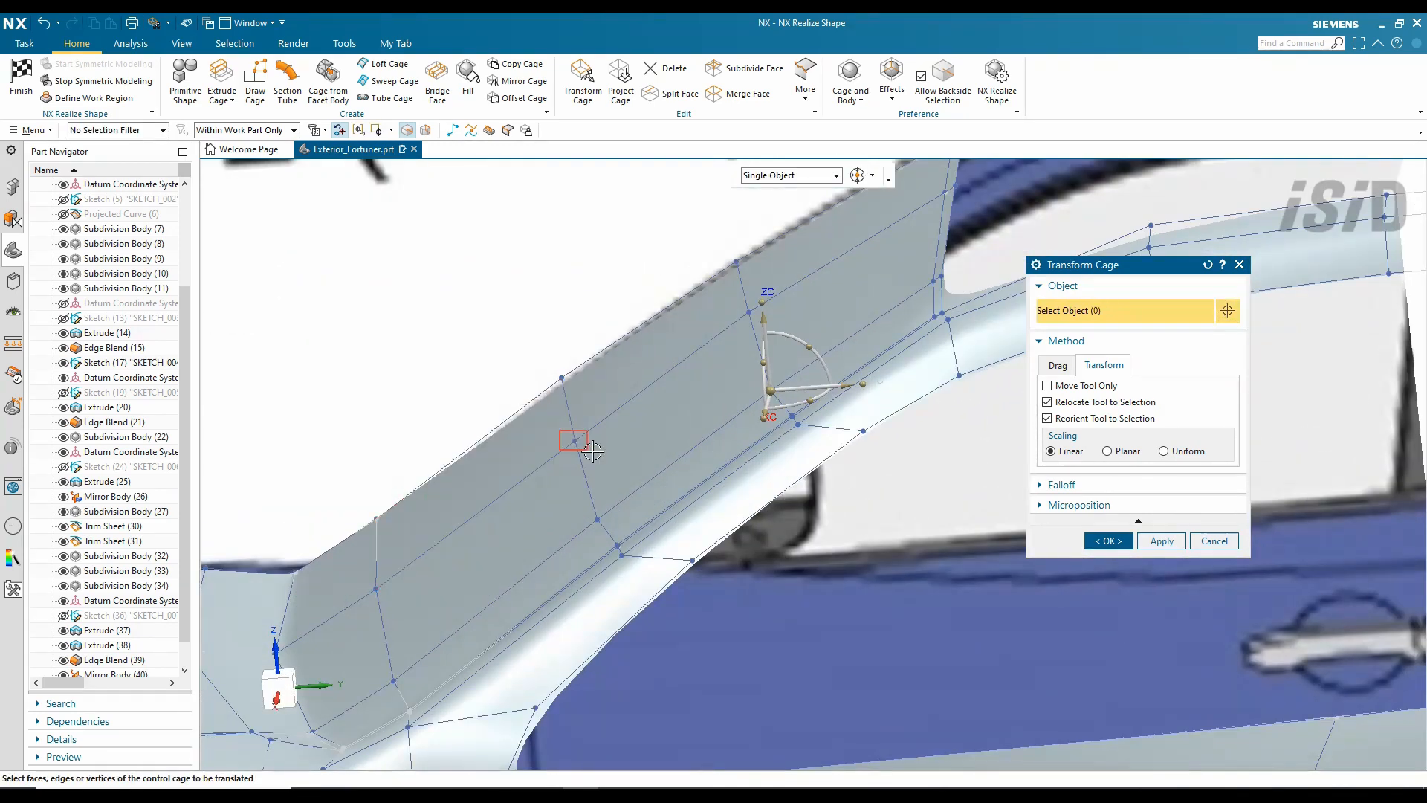
scroll(643, 434, down, 5)
scroll(755, 471, up, 5)
scroll(755, 471, down, 5)
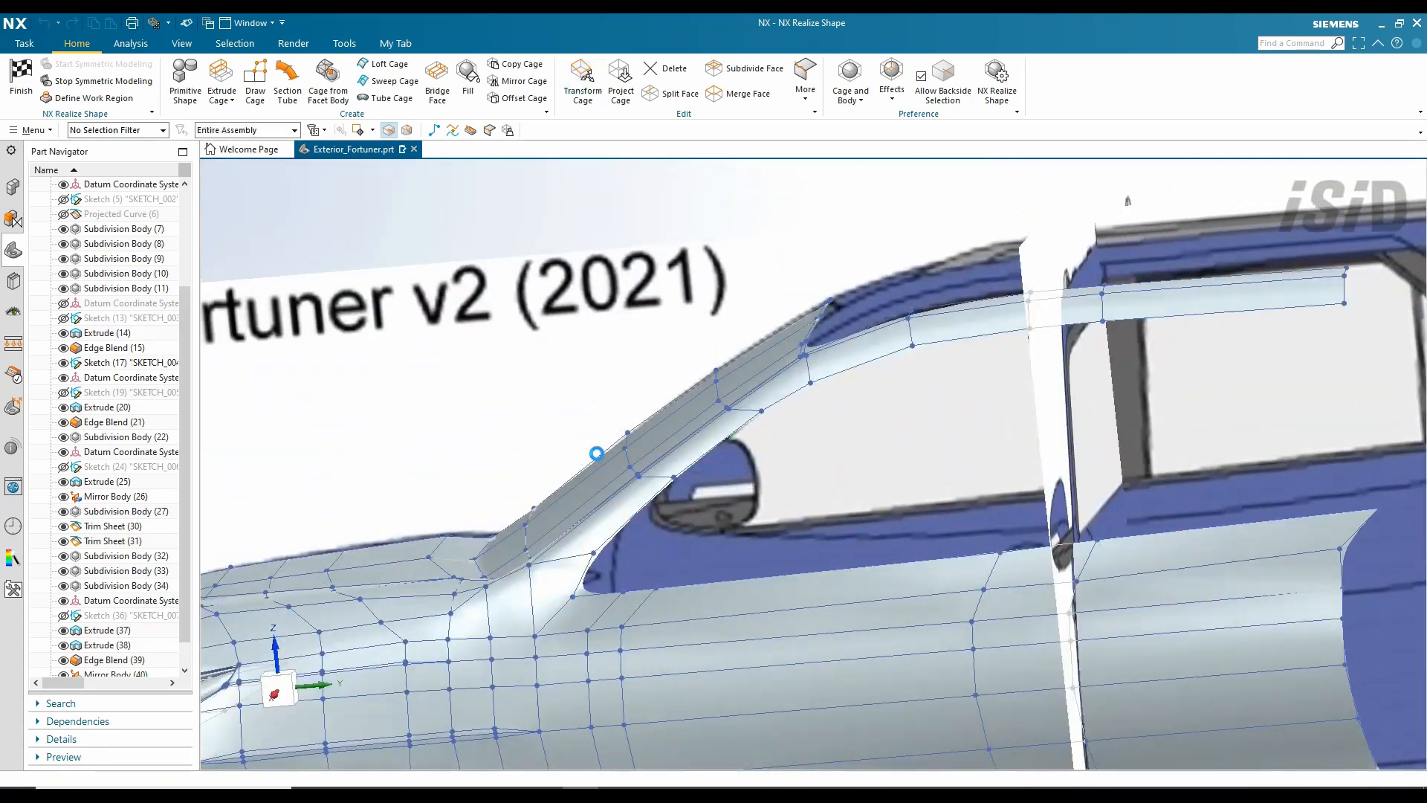
scroll(652, 430, up, 3)
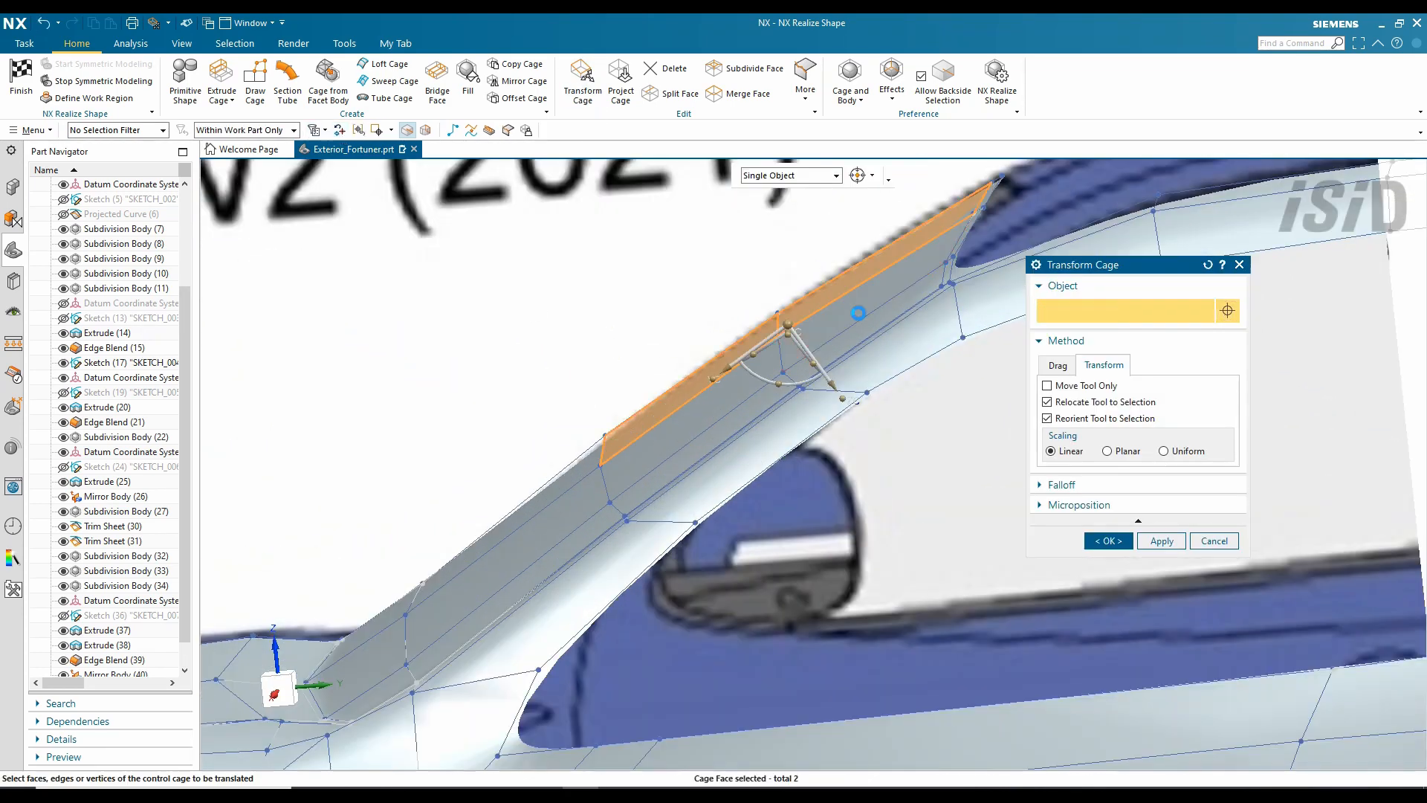
- Push the six A-pillar strip faces outward by 15
click(818, 357)
click(706, 416)
click(654, 461)
click(573, 506)
click(483, 565)
click(372, 655)
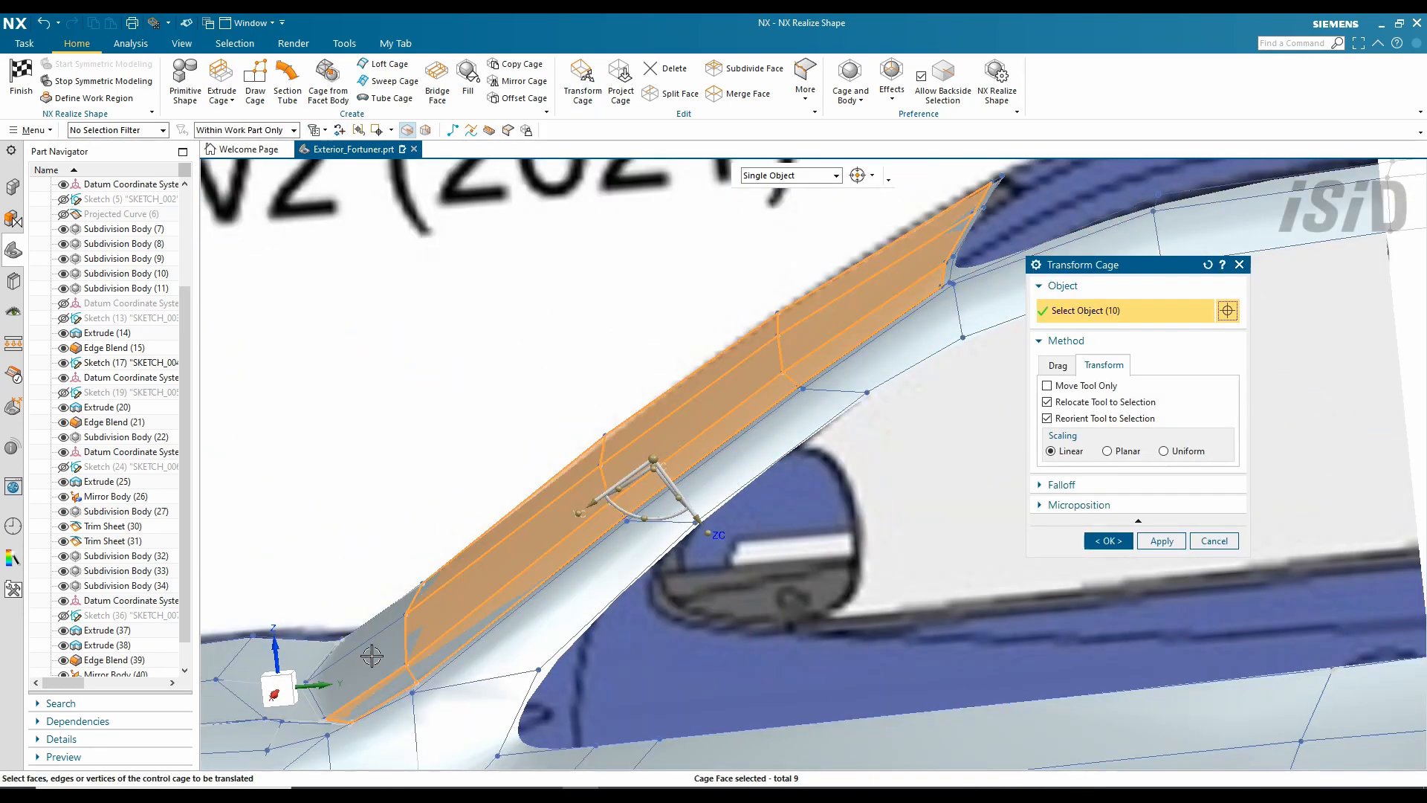
key(Return)
middle_click(670, 535)
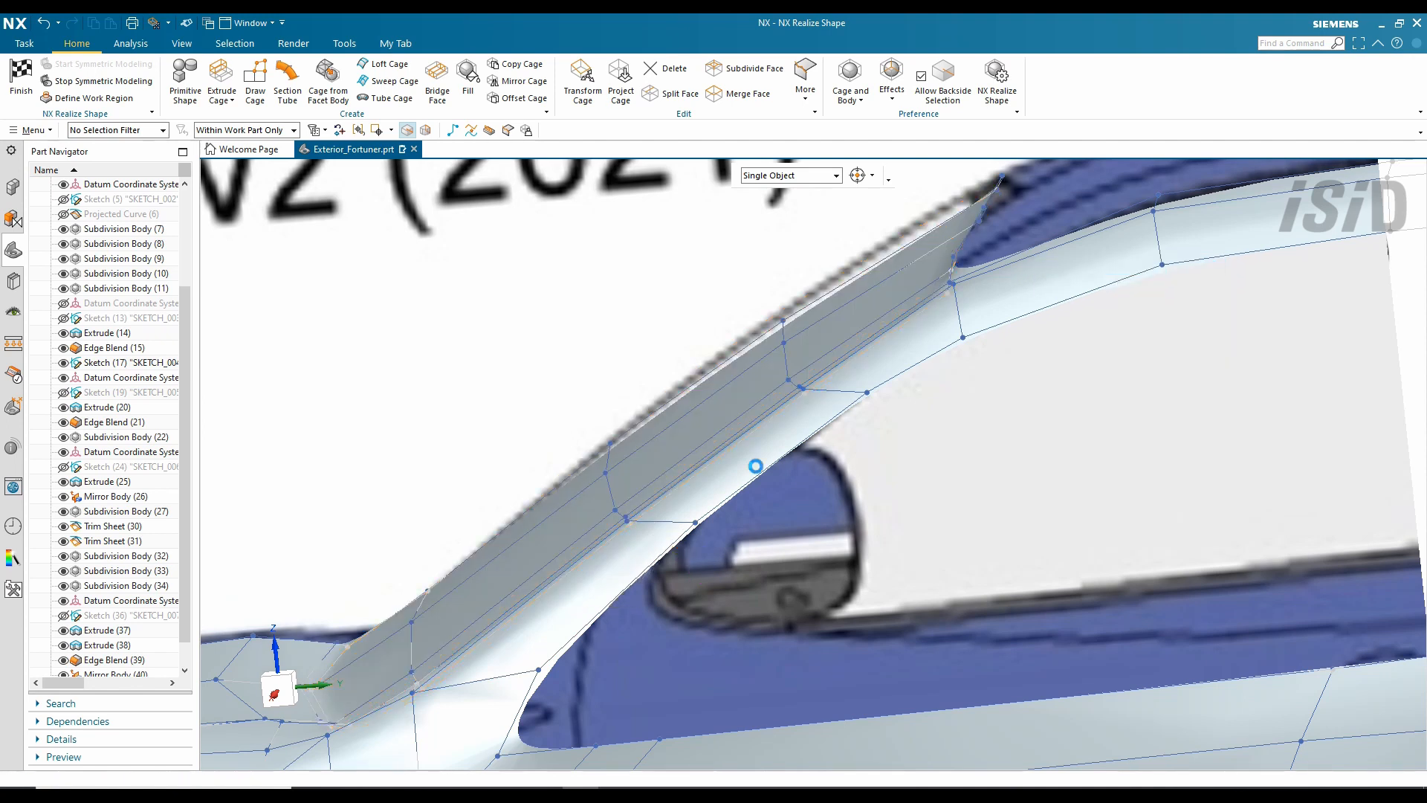
scroll(756, 465, down, 2)
scroll(475, 662, up, 3)
- Set the edges at the pillar and windshield base to Sharp continuity
click(804, 83)
click(839, 235)
click(565, 462)
click(555, 512)
middle_drag(521, 617, 903, 598)
click(592, 418)
scroll(592, 418, down, 2)
scroll(903, 598, up, 2)
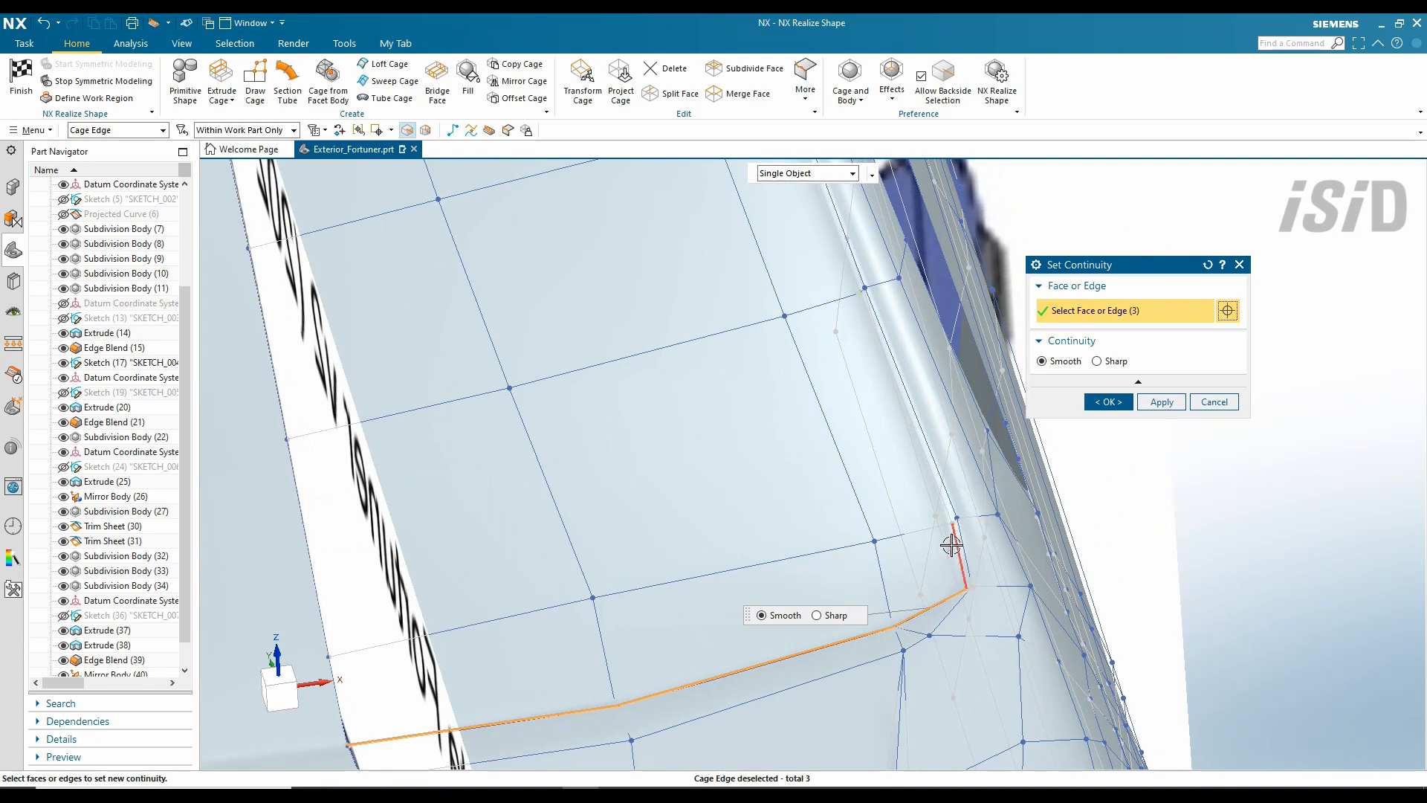
middle_drag(846, 328, 802, 420)
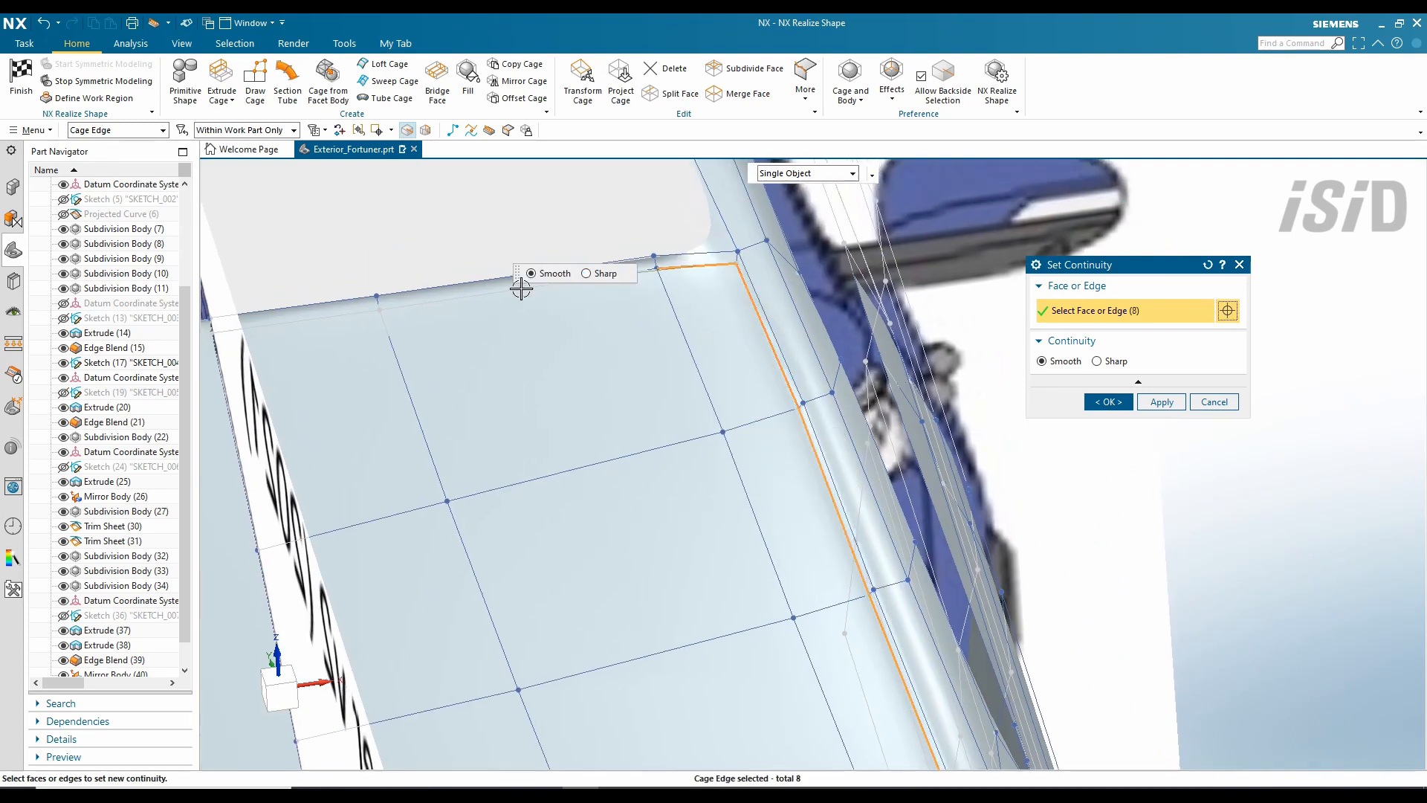
click(278, 329)
scroll(682, 306, down, 3)
click(1109, 401)
- Set a weight of 0 percent on seven pillar and windshield border edges
click(804, 83)
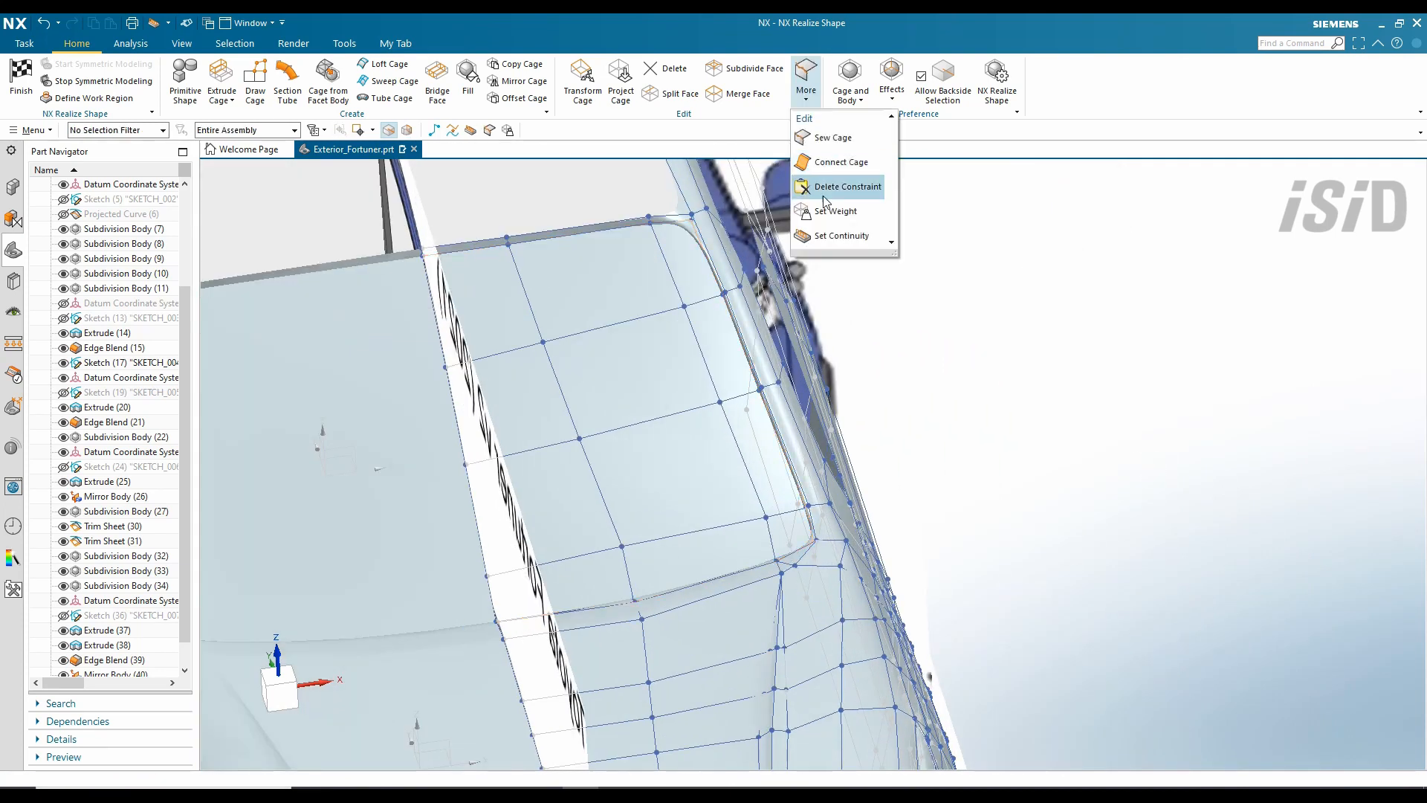
click(830, 210)
scroll(706, 212, up, 3)
click(690, 215)
scroll(690, 216, up, 3)
click(725, 255)
scroll(710, 231, down, 4)
click(766, 346)
click(841, 548)
scroll(874, 725, up, 4)
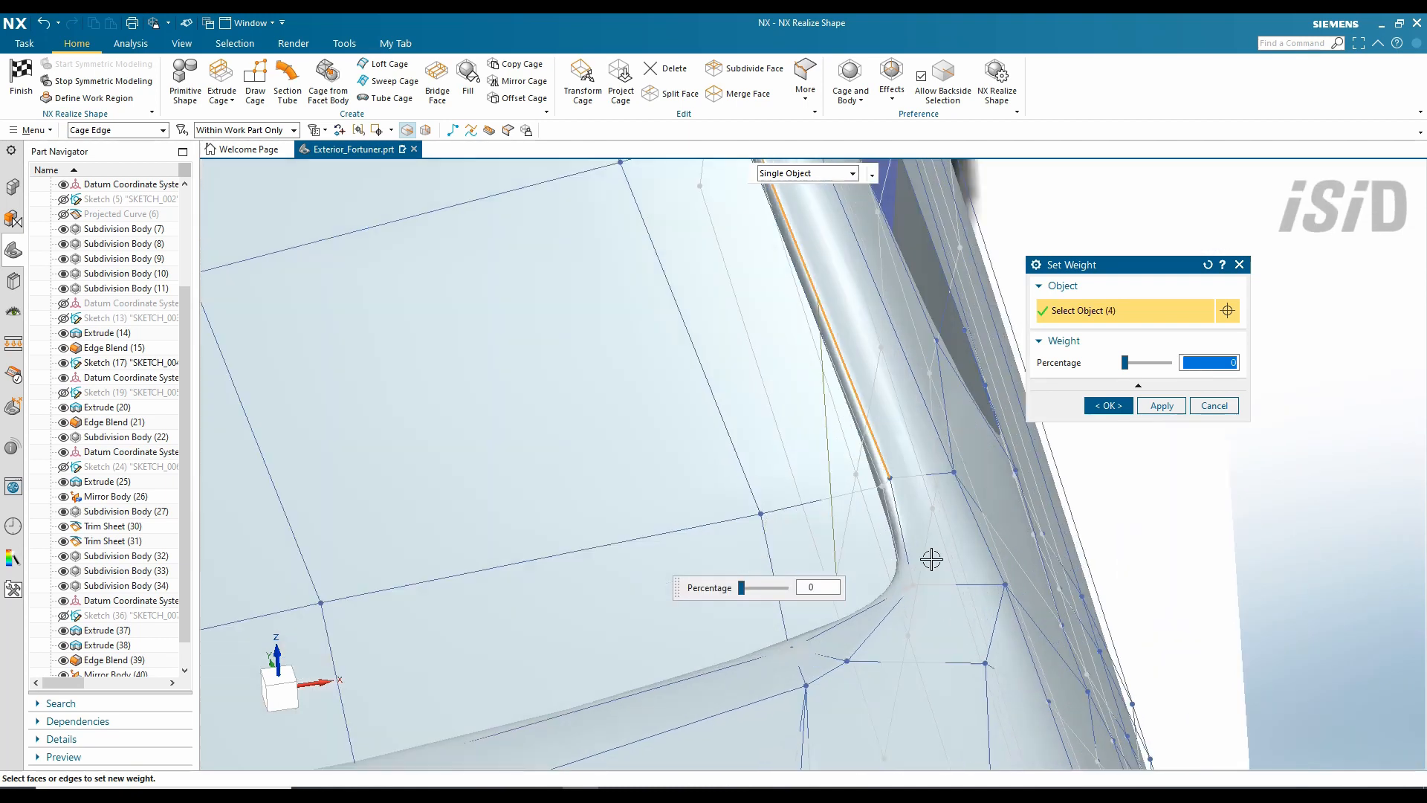
click(889, 487)
click(835, 620)
click(647, 705)
scroll(915, 522, down, 5)
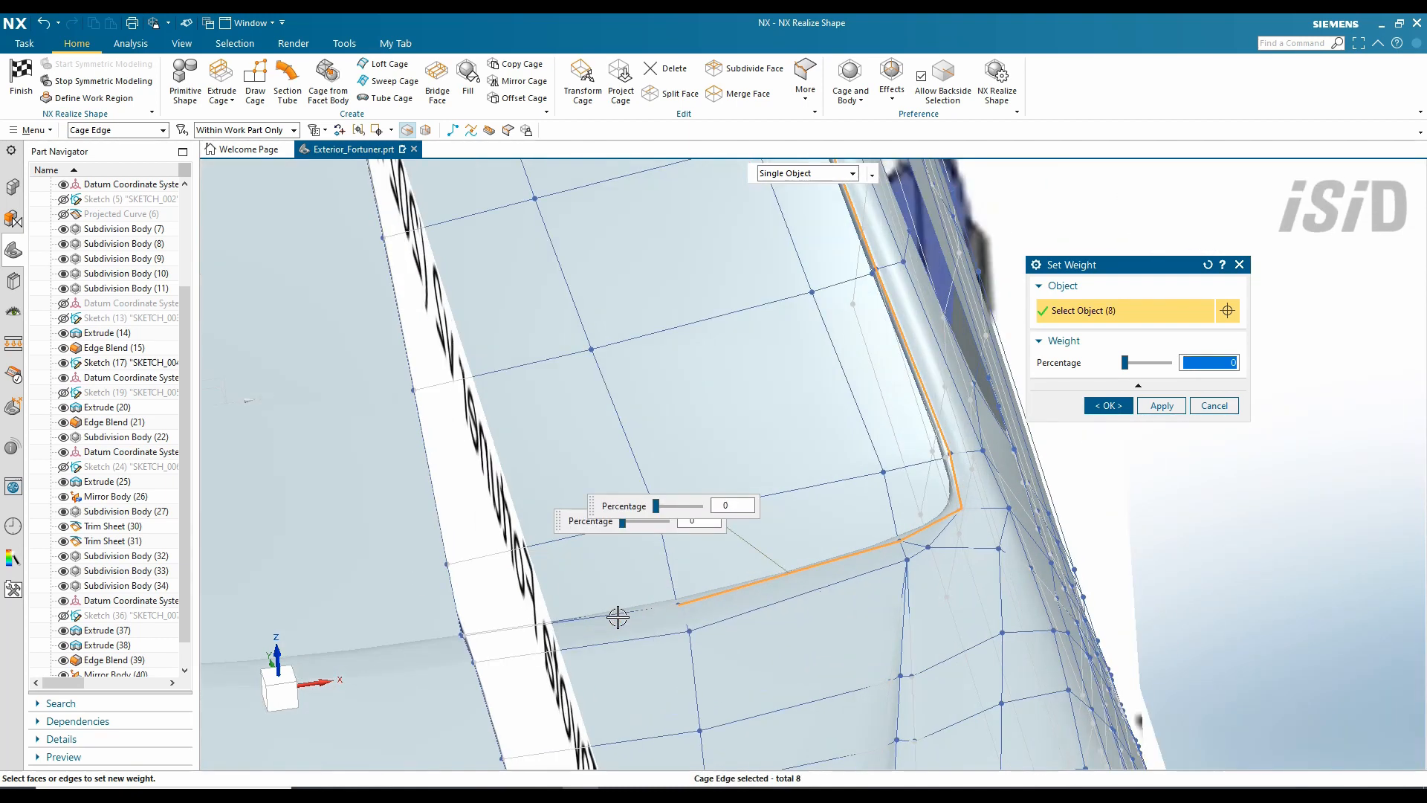
click(1108, 406)
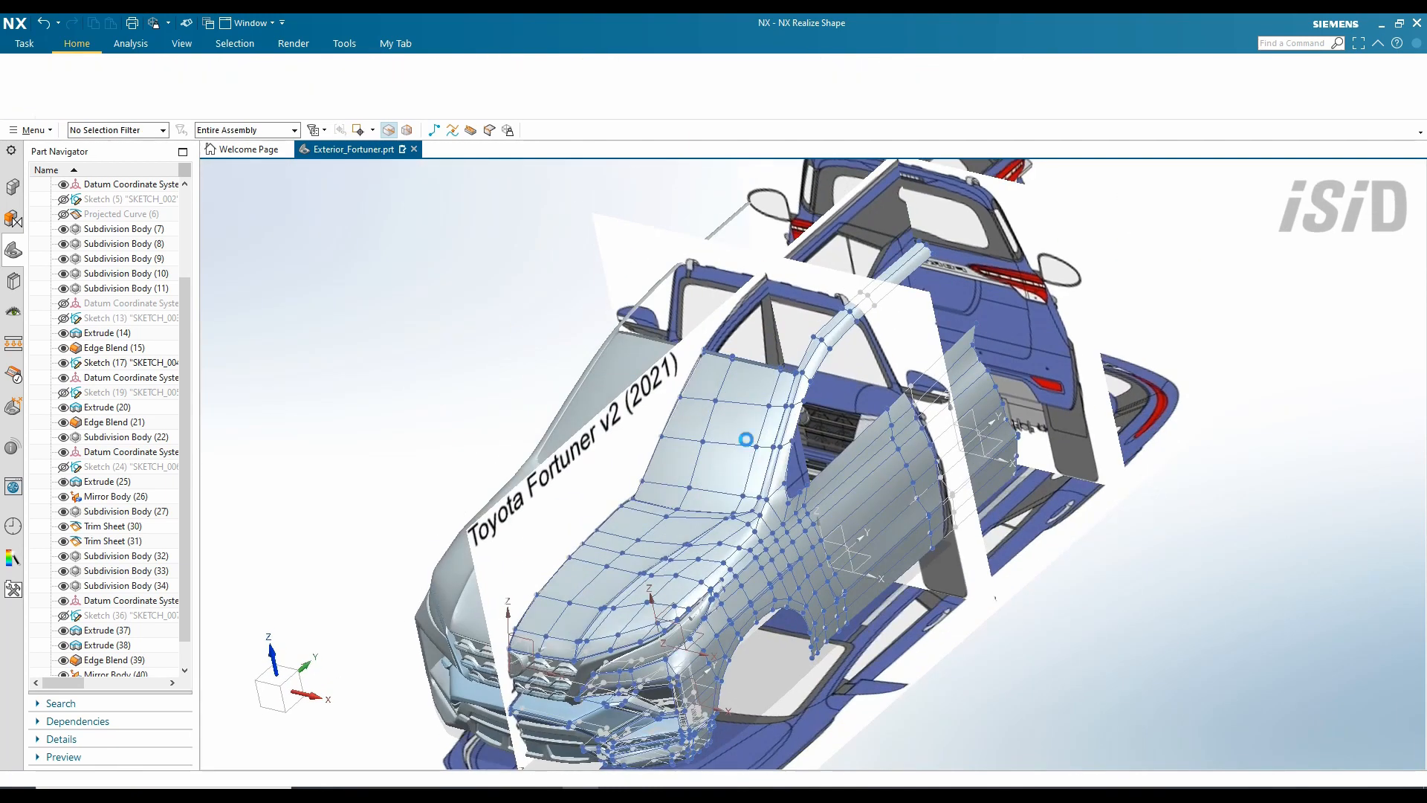
- Sweep a roof-rail cage using the roof edge as the guide
middle_drag(818, 461, 769, 531)
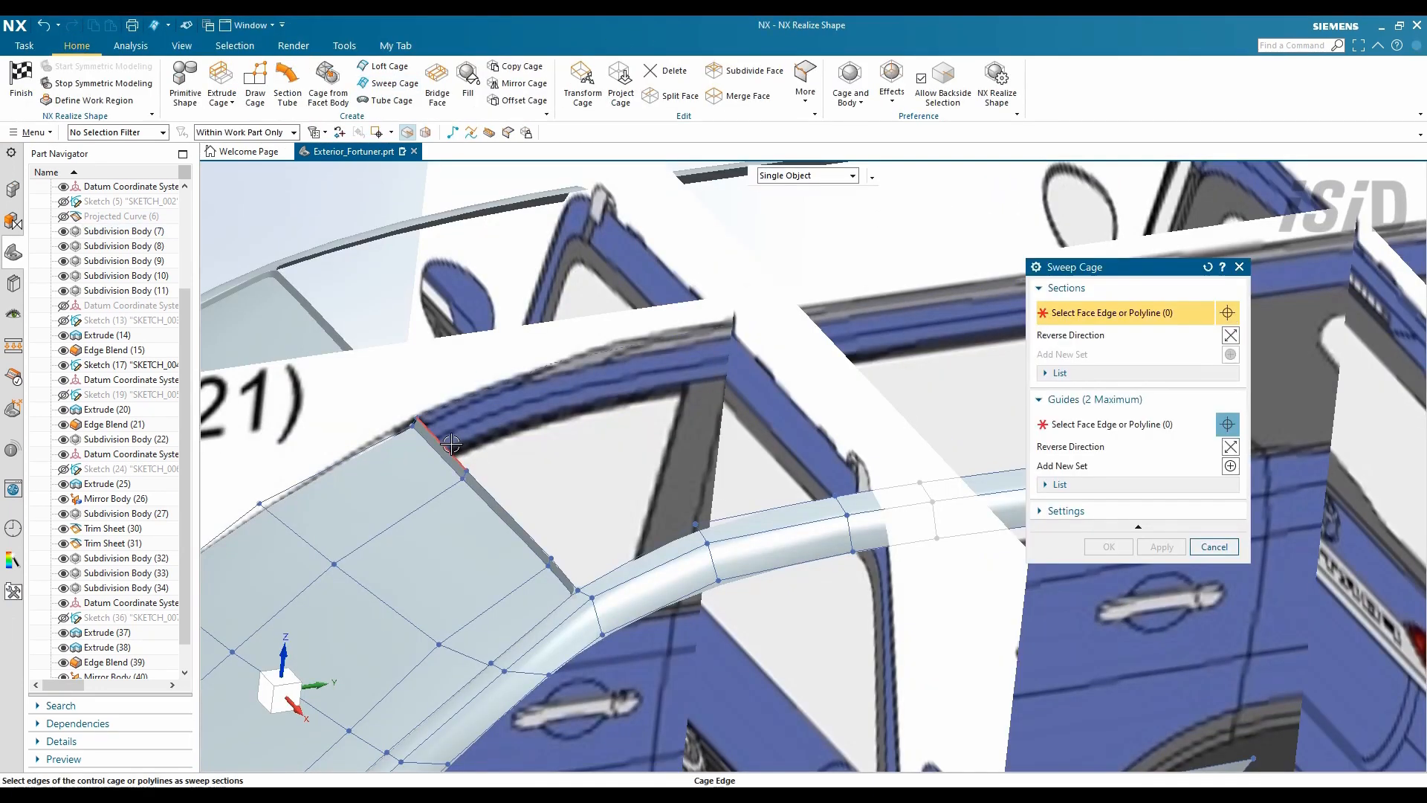
click(725, 519)
middle_drag(725, 518, 610, 551)
click(1115, 547)
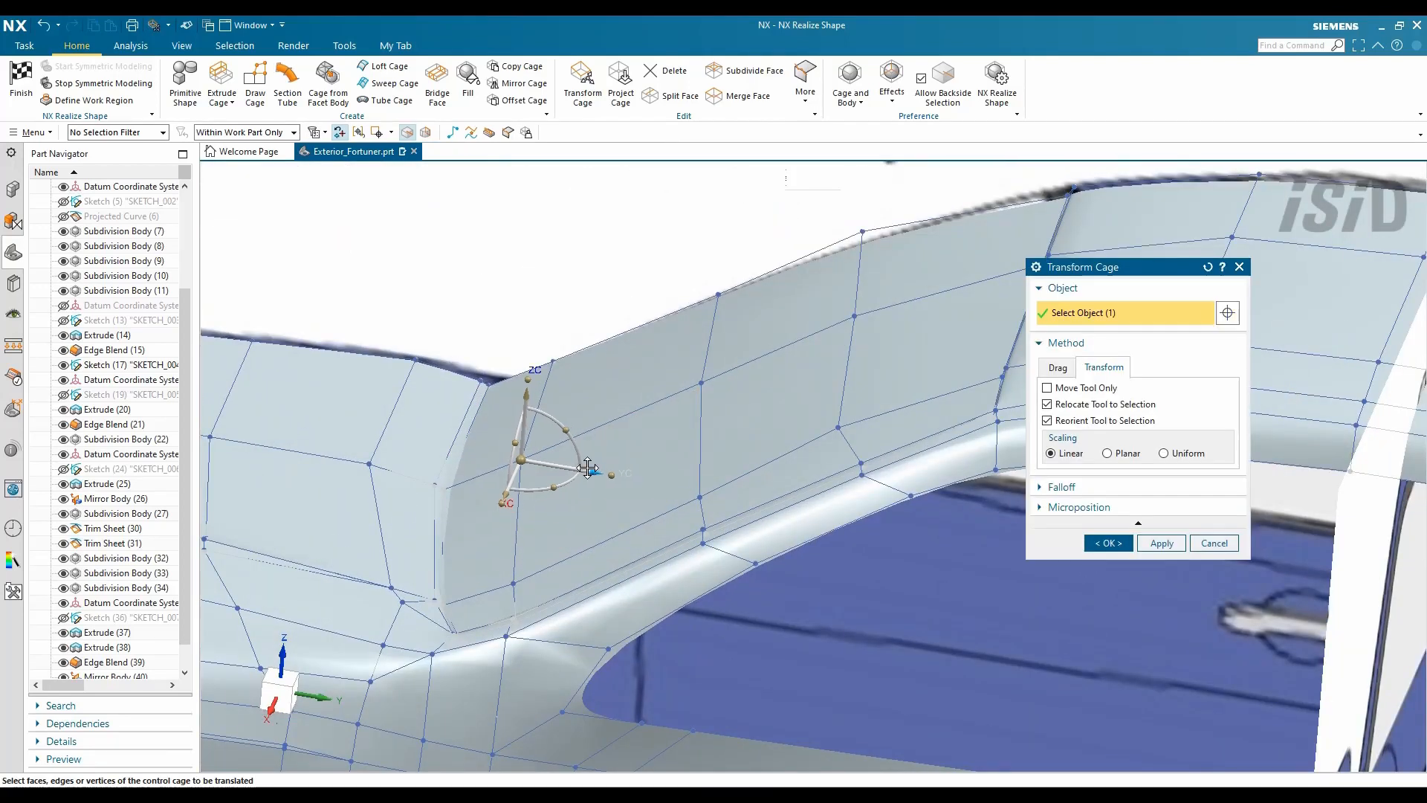
- Select three roof-rail cage vertices to adjust them
click(701, 498)
middle_drag(710, 506, 728, 464)
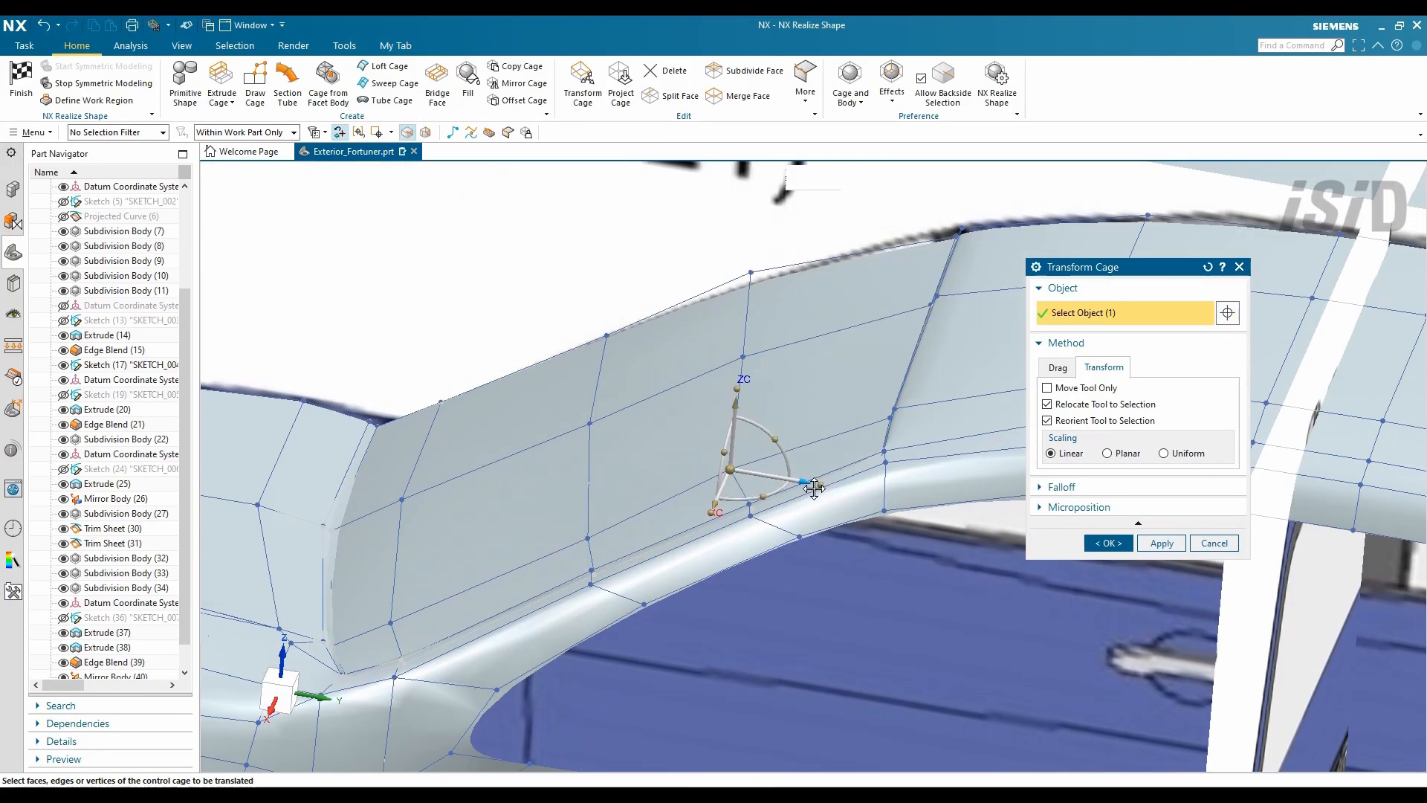
drag(784, 390, 784, 391)
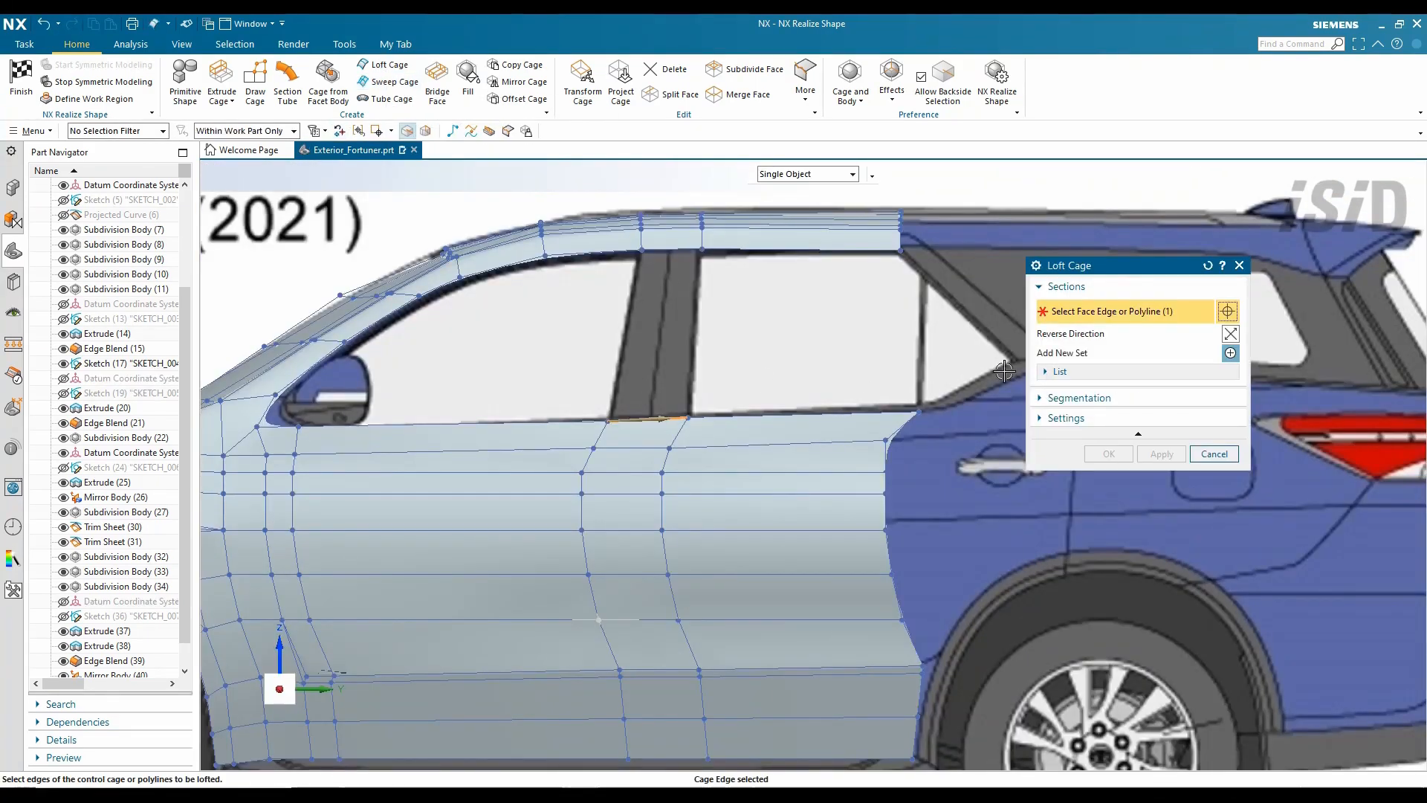
- Loft a cage strip from the pillar's top edge to form the B-pillar
click(673, 250)
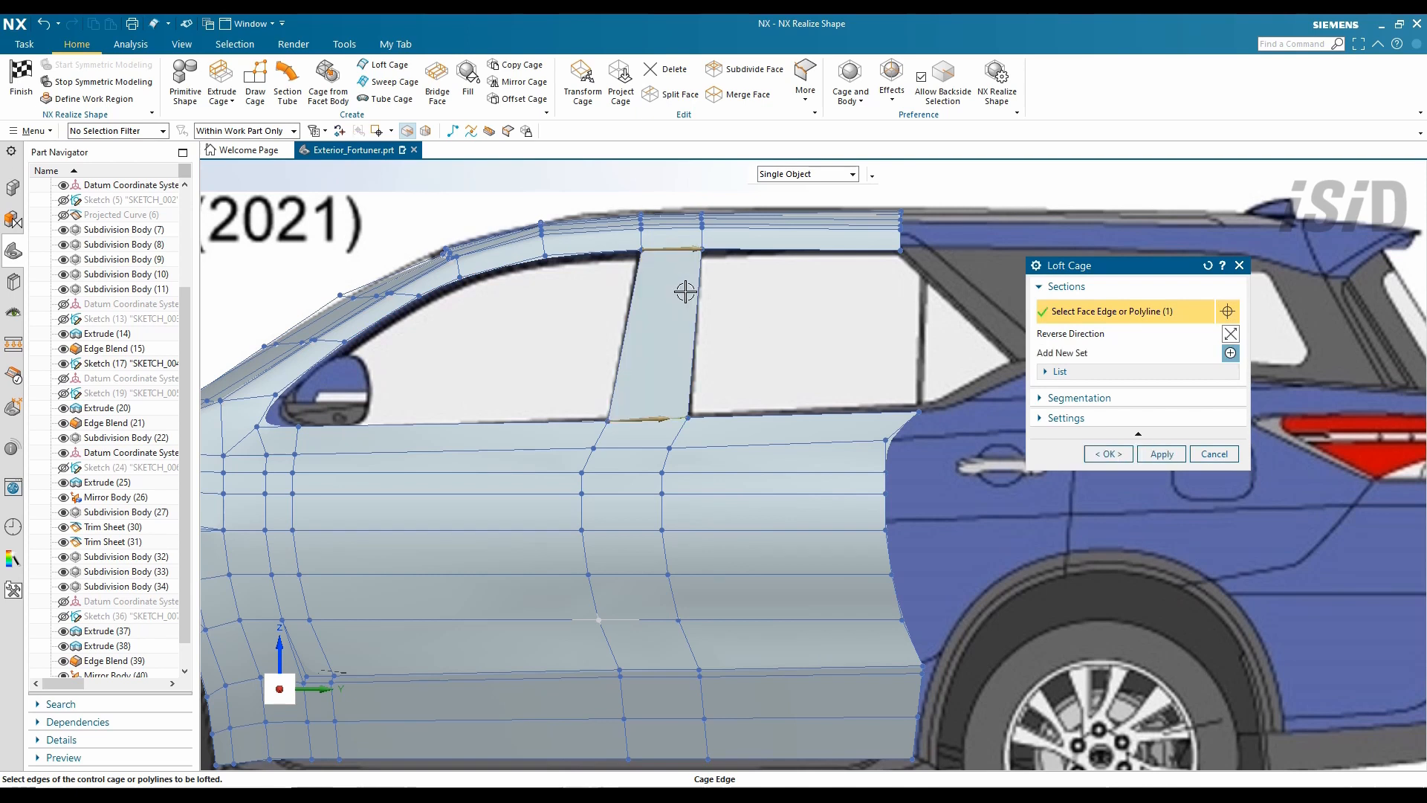
click(1145, 420)
click(1079, 397)
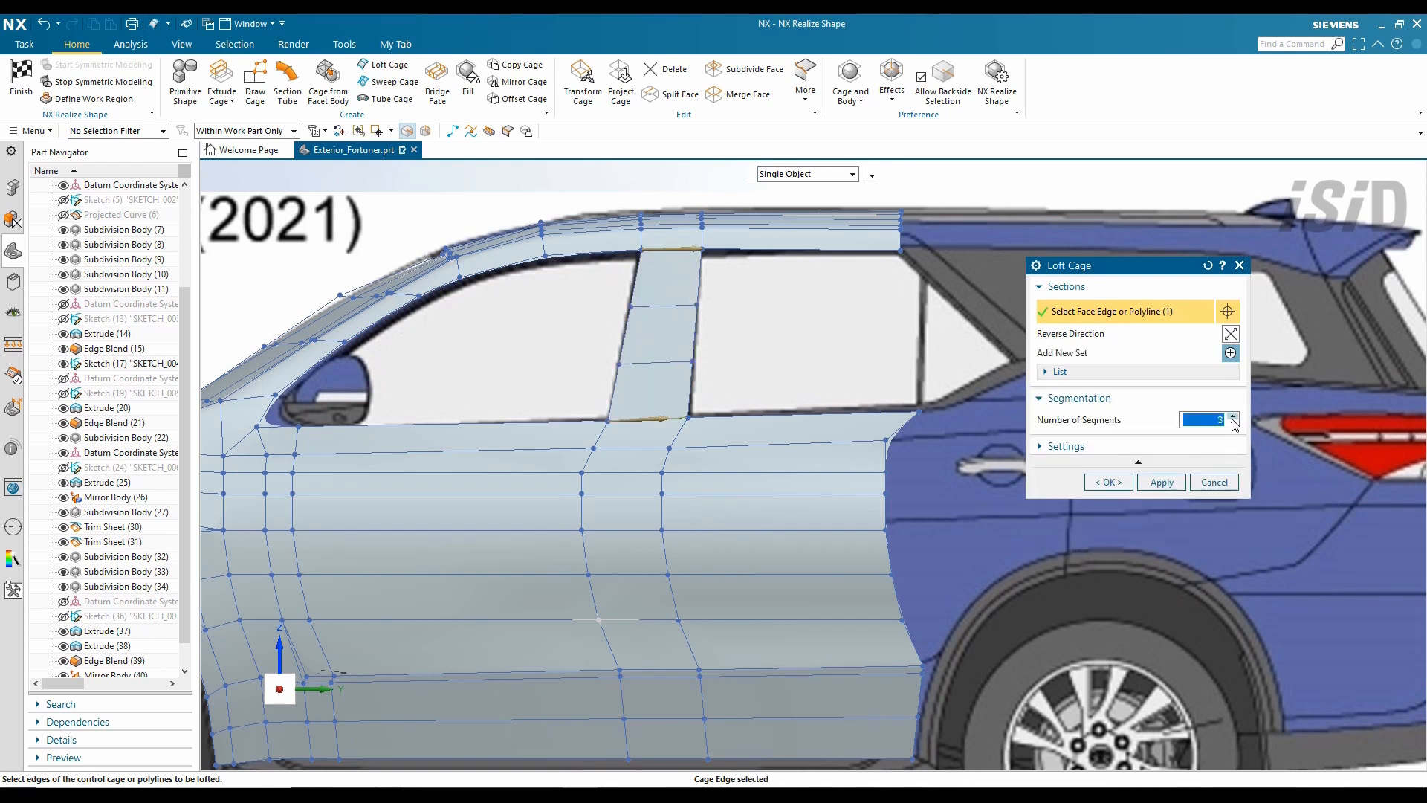
click(1119, 482)
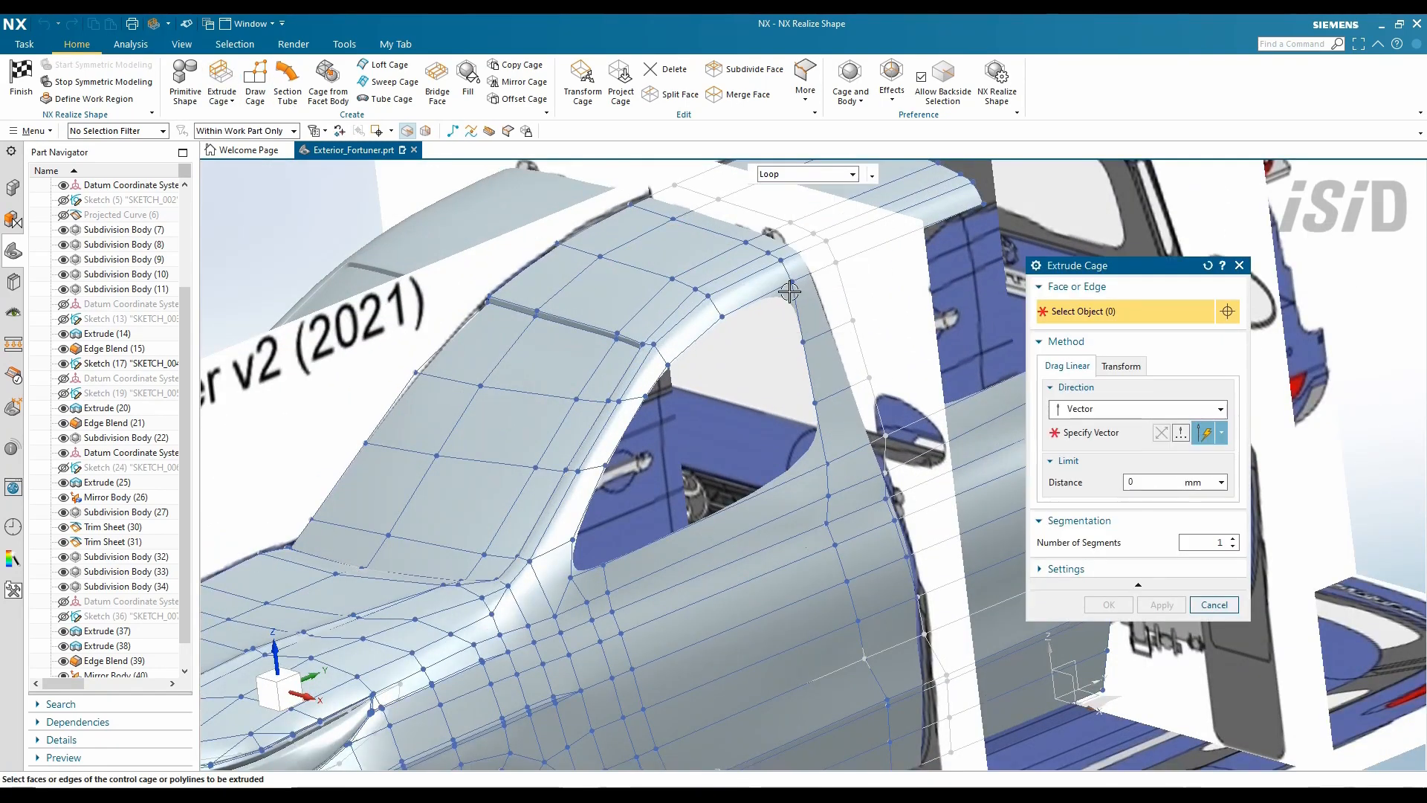
- Extrude the window-opening edge loop by 10 mm
click(789, 291)
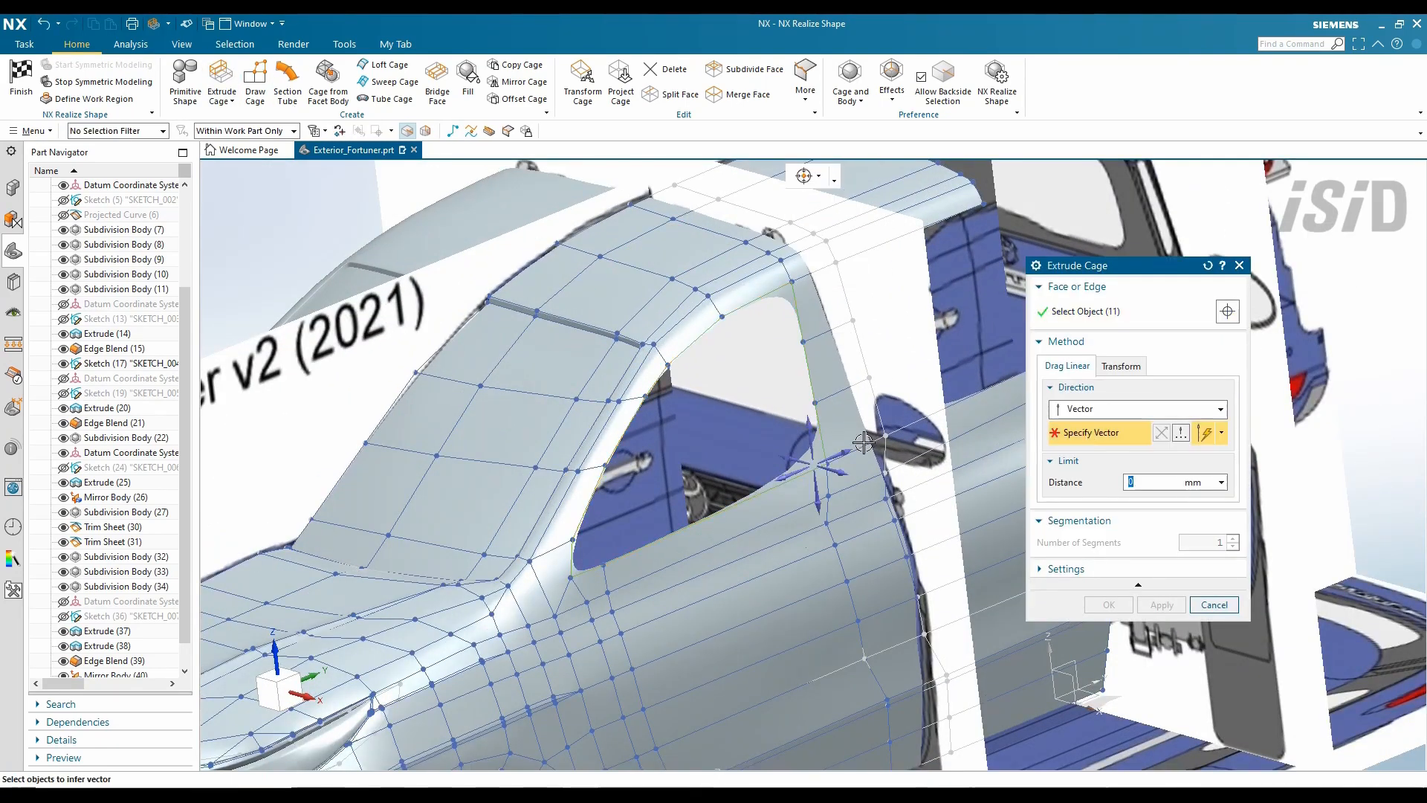
text(10)
key(Return)
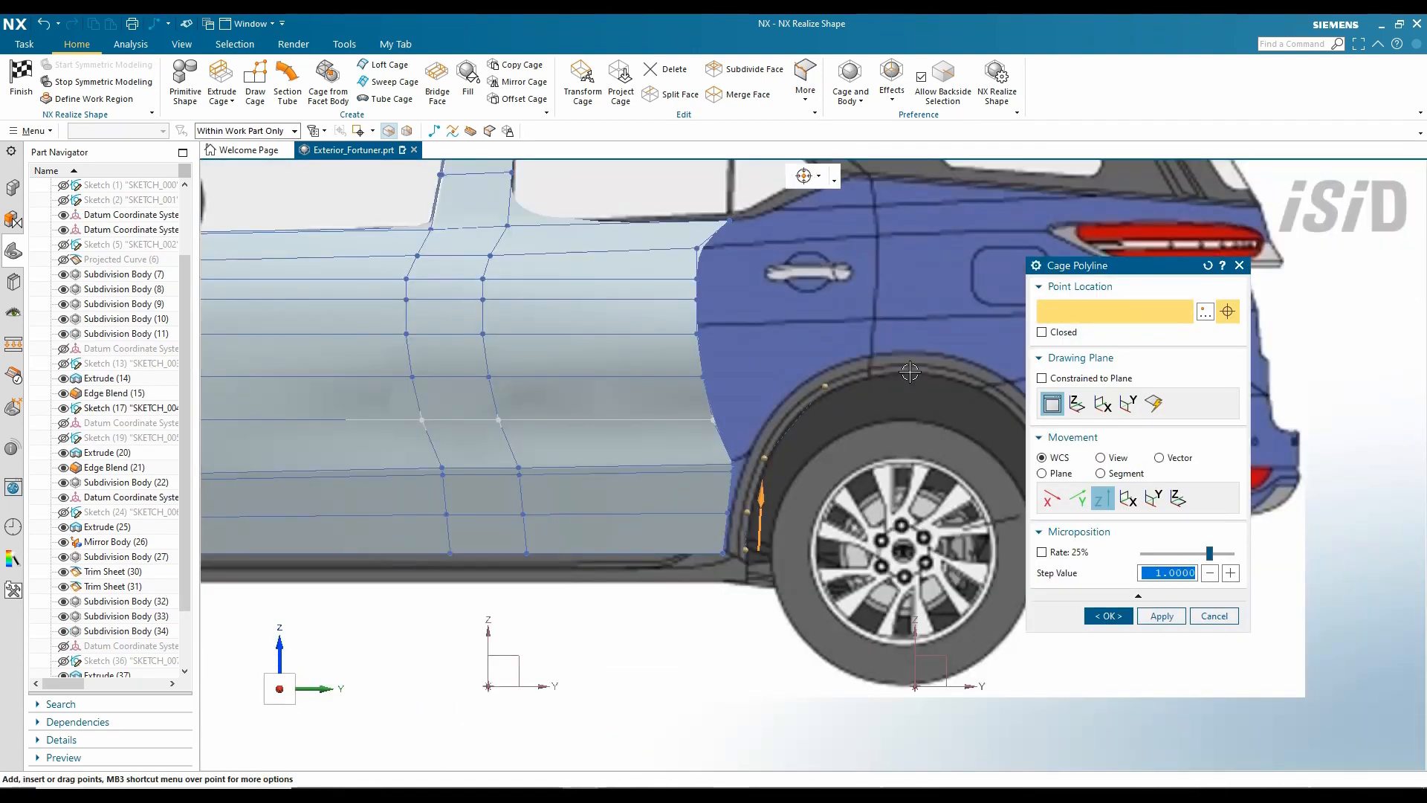
- Draw a cage polyline following the rear wheel arch
click(910, 371)
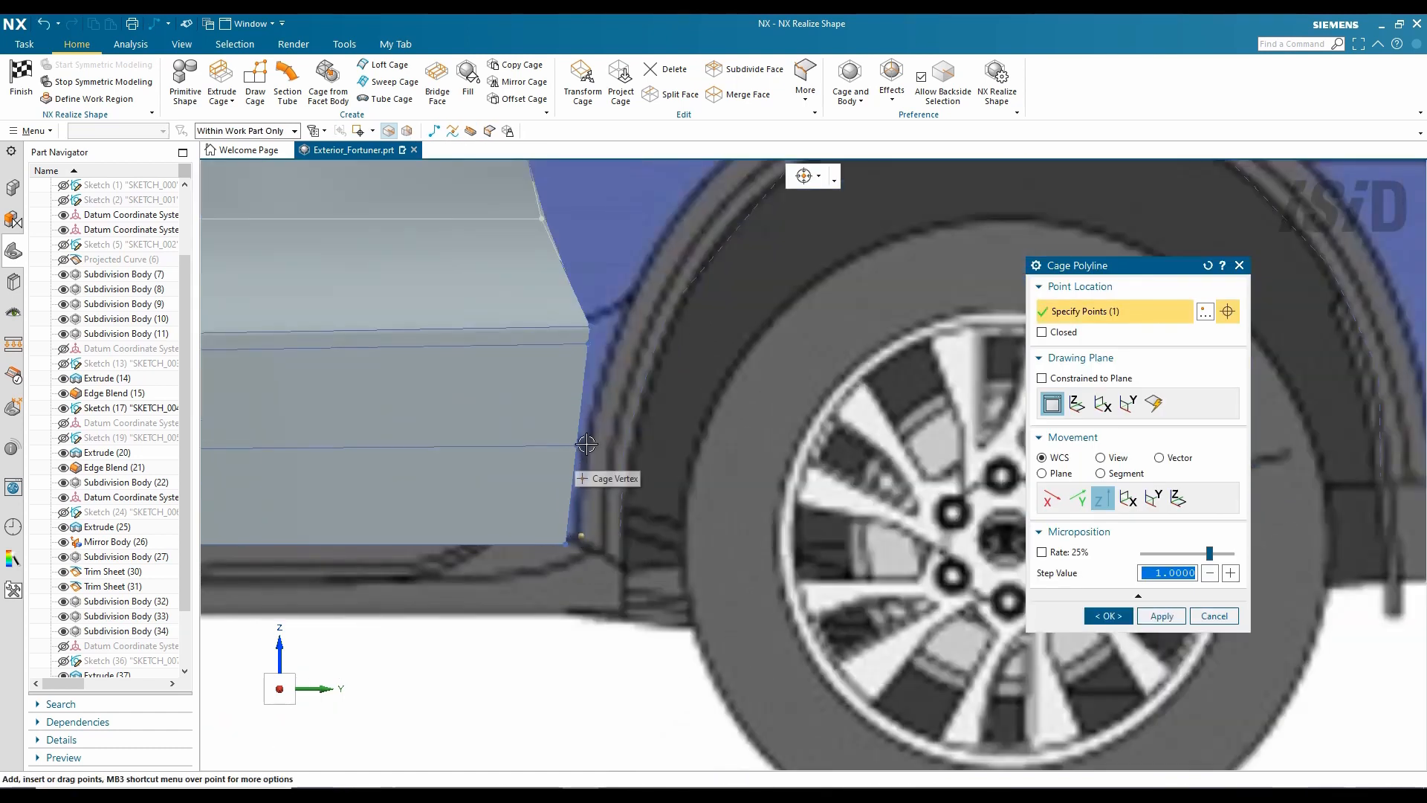
click(586, 444)
scroll(595, 417, down, 3)
shift+middle_drag(607, 436, 540, 540)
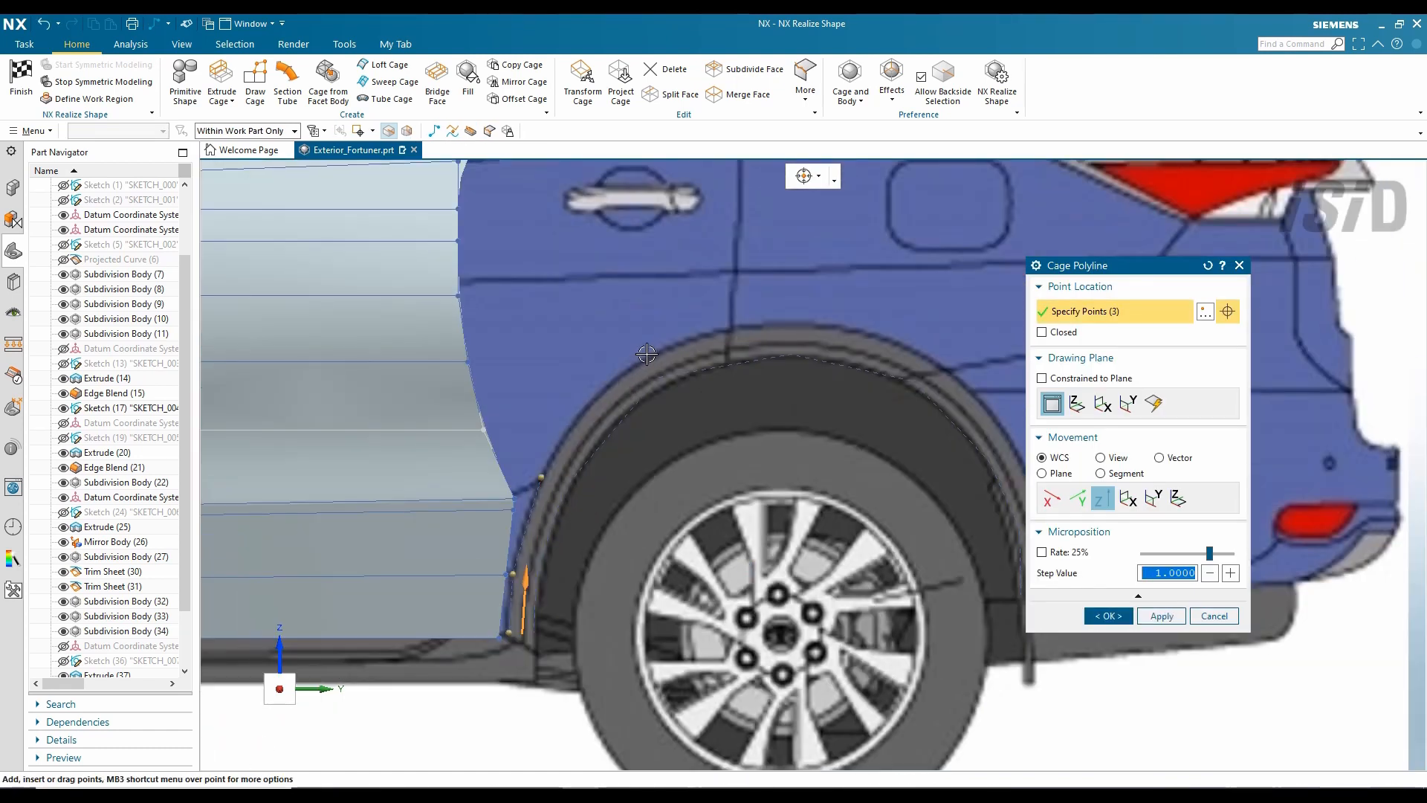
click(926, 354)
shift+middle_drag(926, 354, 732, 314)
middle_click(856, 554)
scroll(856, 554, down, 4)
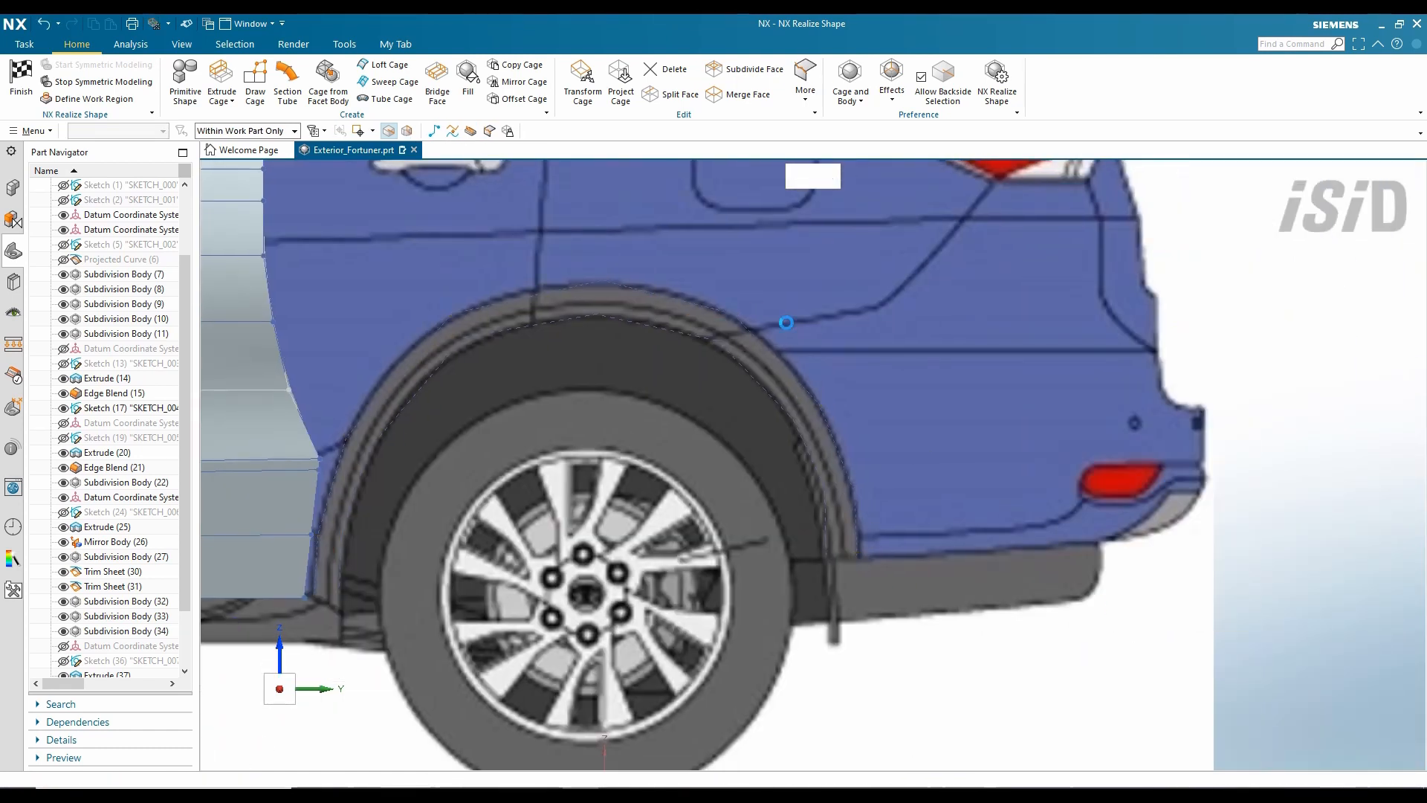
- Offset the arch polyline sideways with Transform Cage, viewed from the top
key(ctrl+t)
key(ctrl+alt+t)
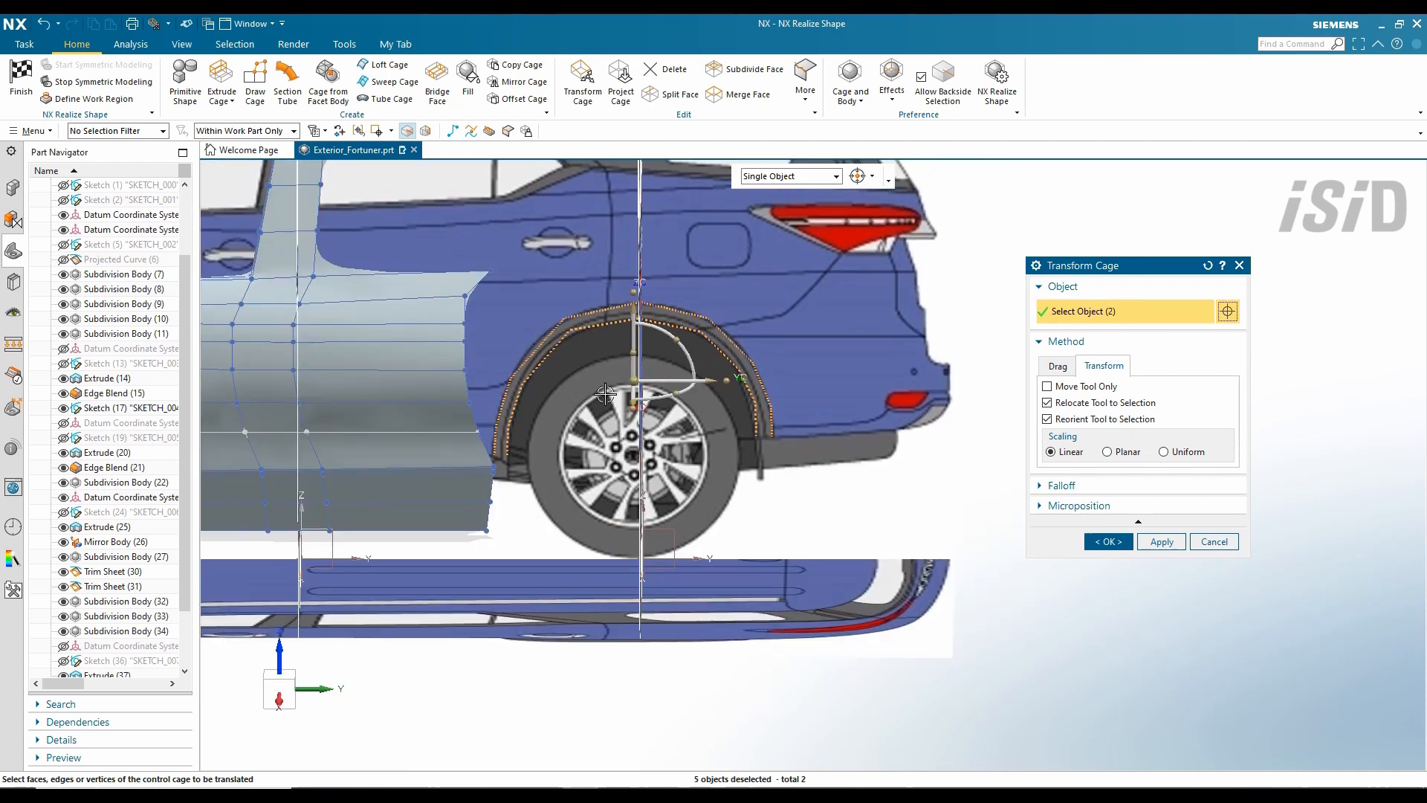
scroll(800, 475, up, 3)
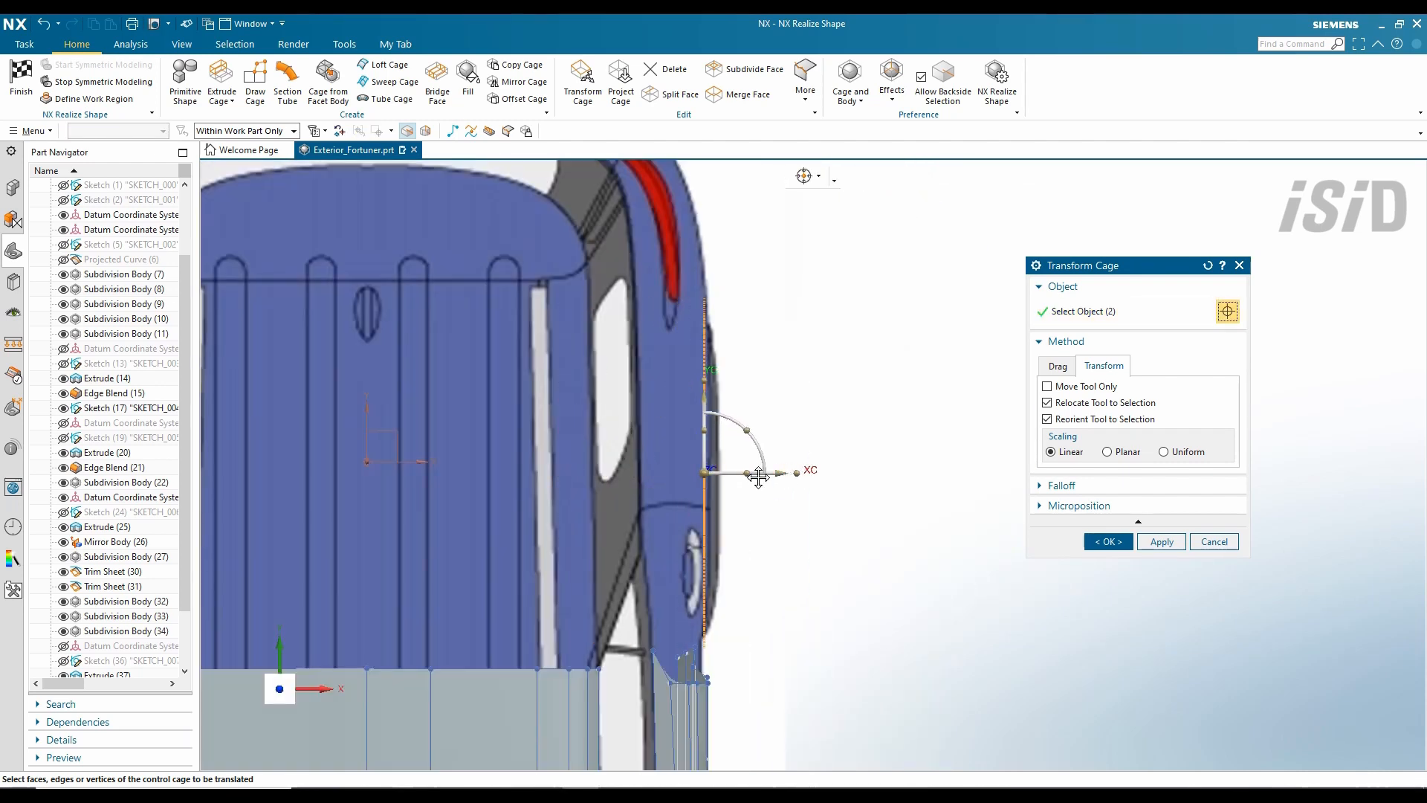
scroll(758, 491, up, 3)
click(760, 494)
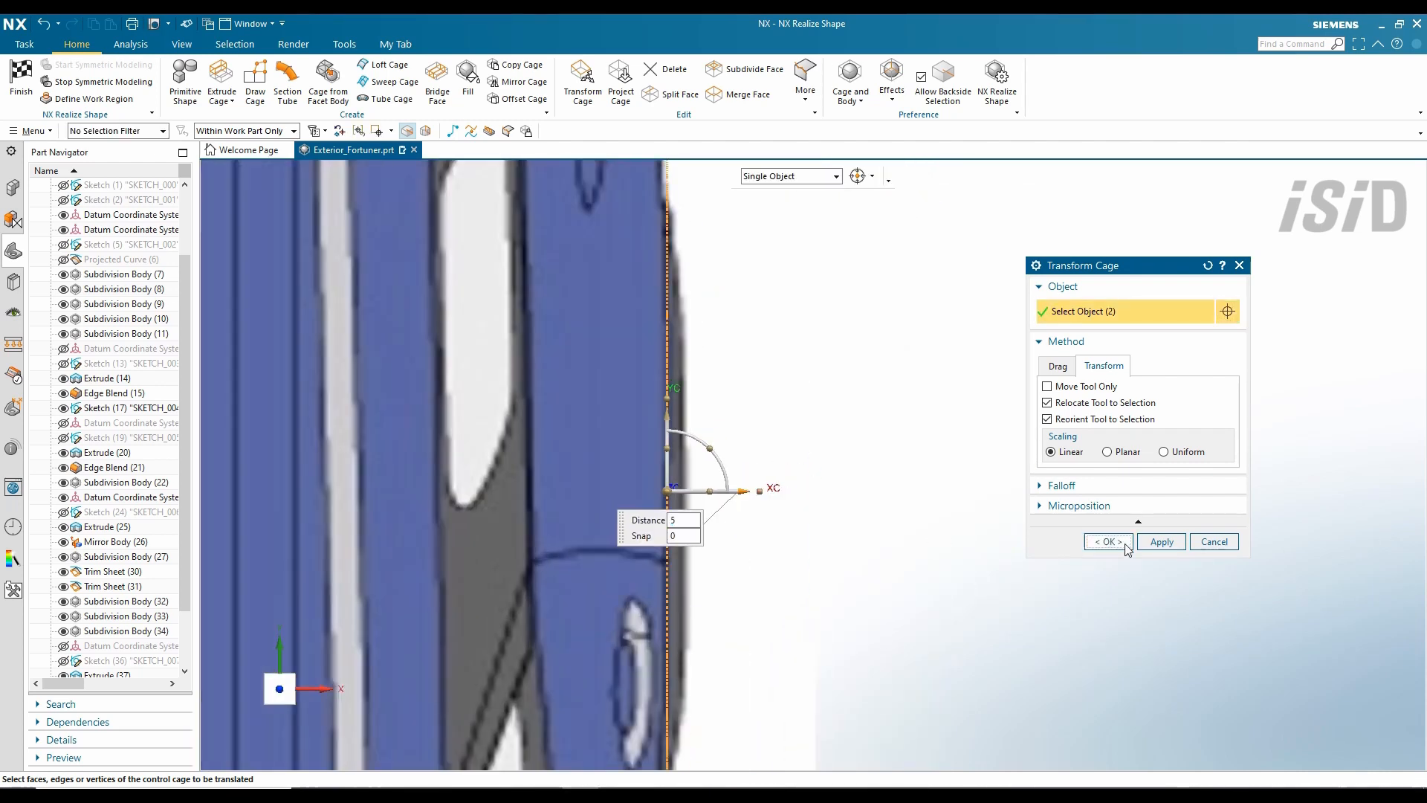
click(1108, 542)
- Loft a cage strip between the two wheel-arch polylines
click(384, 65)
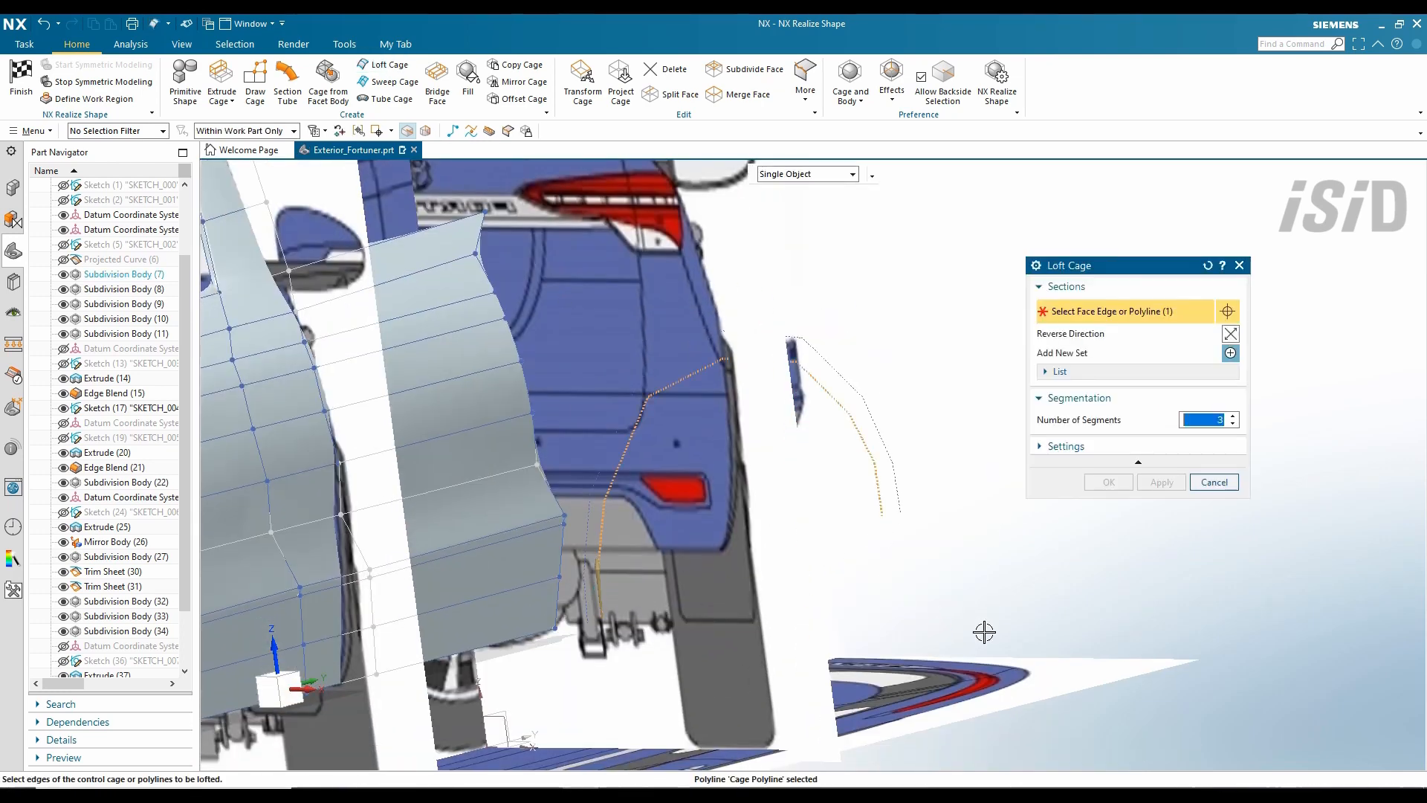
click(586, 587)
middle_click(845, 542)
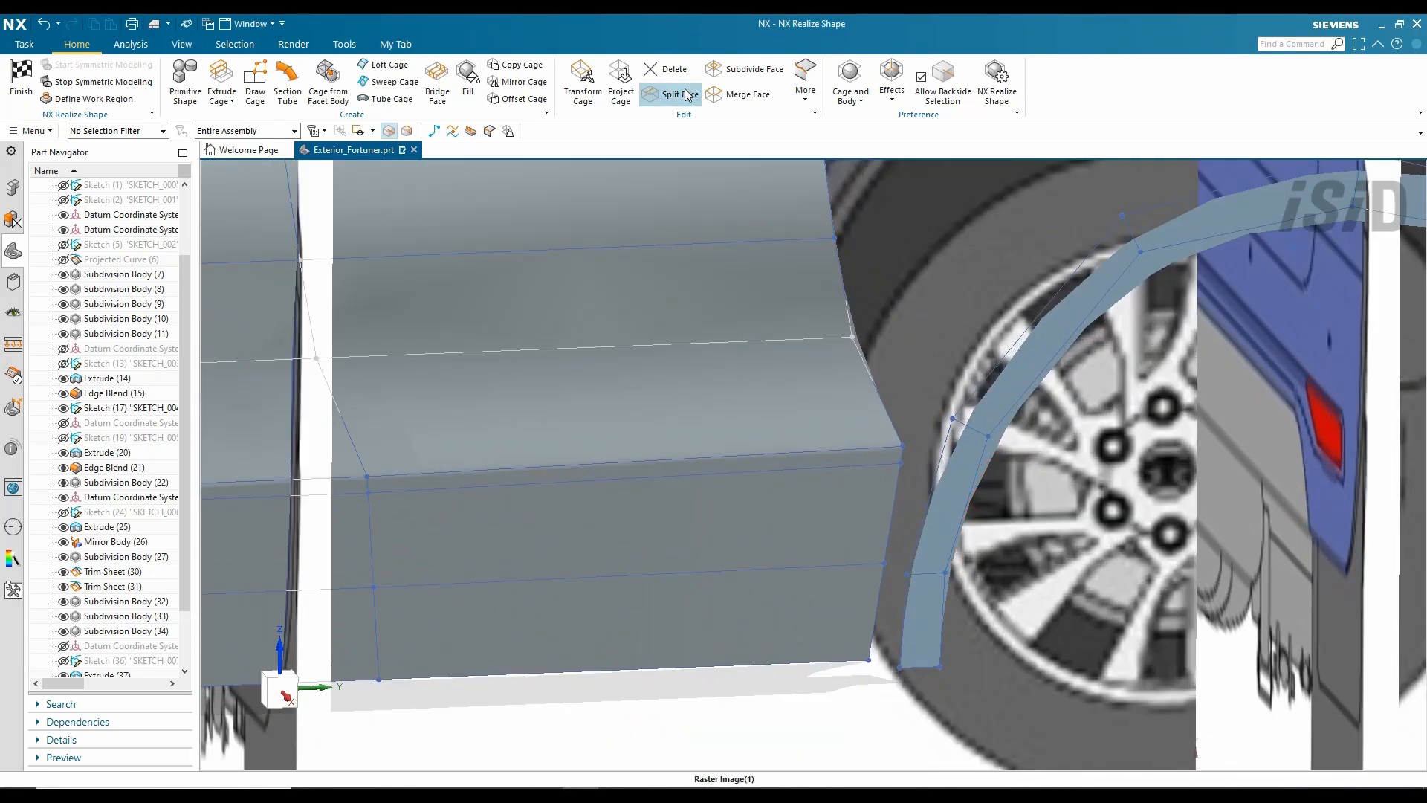
- Split the wheel-arch face into segments using its left edge as reference
click(687, 95)
click(959, 491)
click(951, 501)
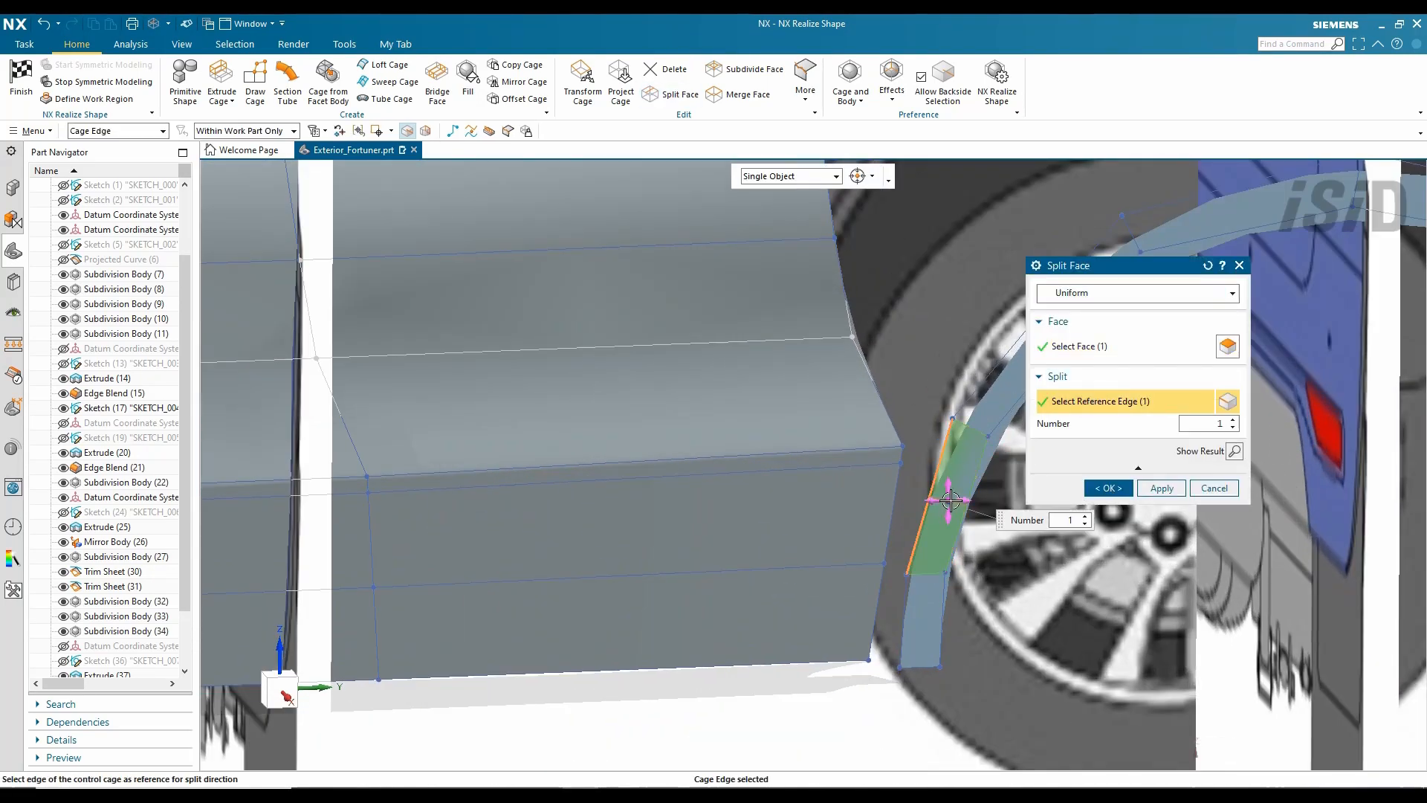
click(1109, 489)
- Loft between the body and arch edges, reversing edge direction to untwist it
click(582, 80)
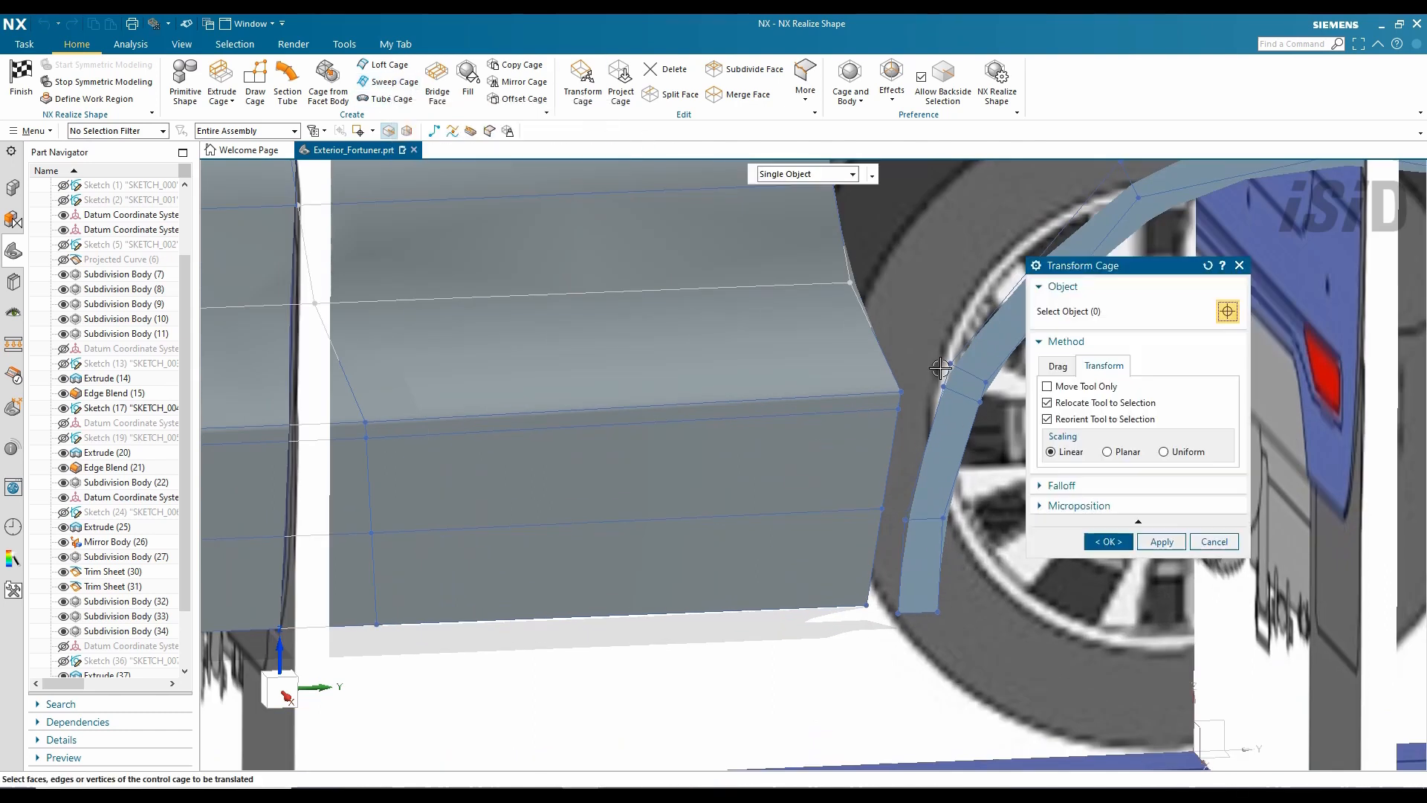
middle_drag(795, 371, 772, 441)
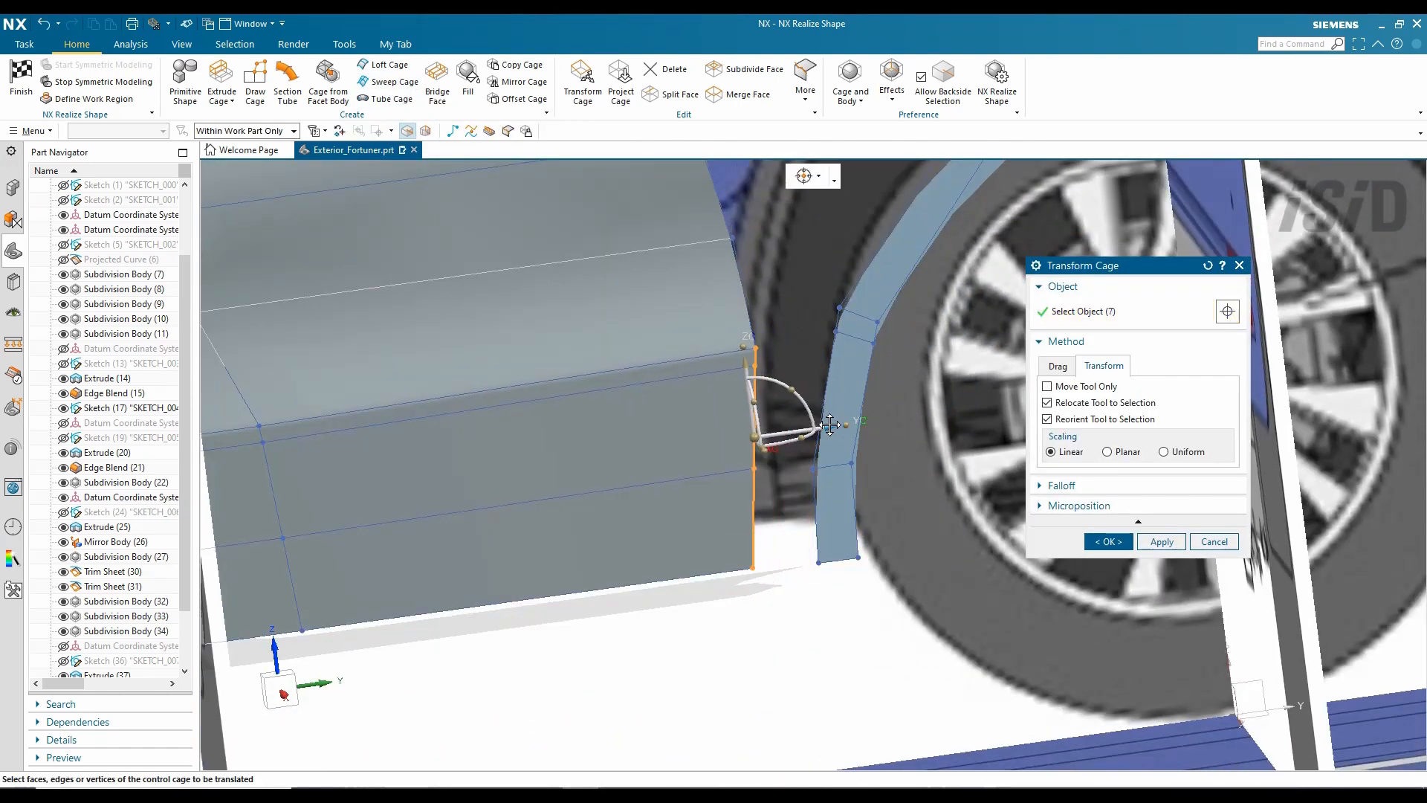
click(384, 65)
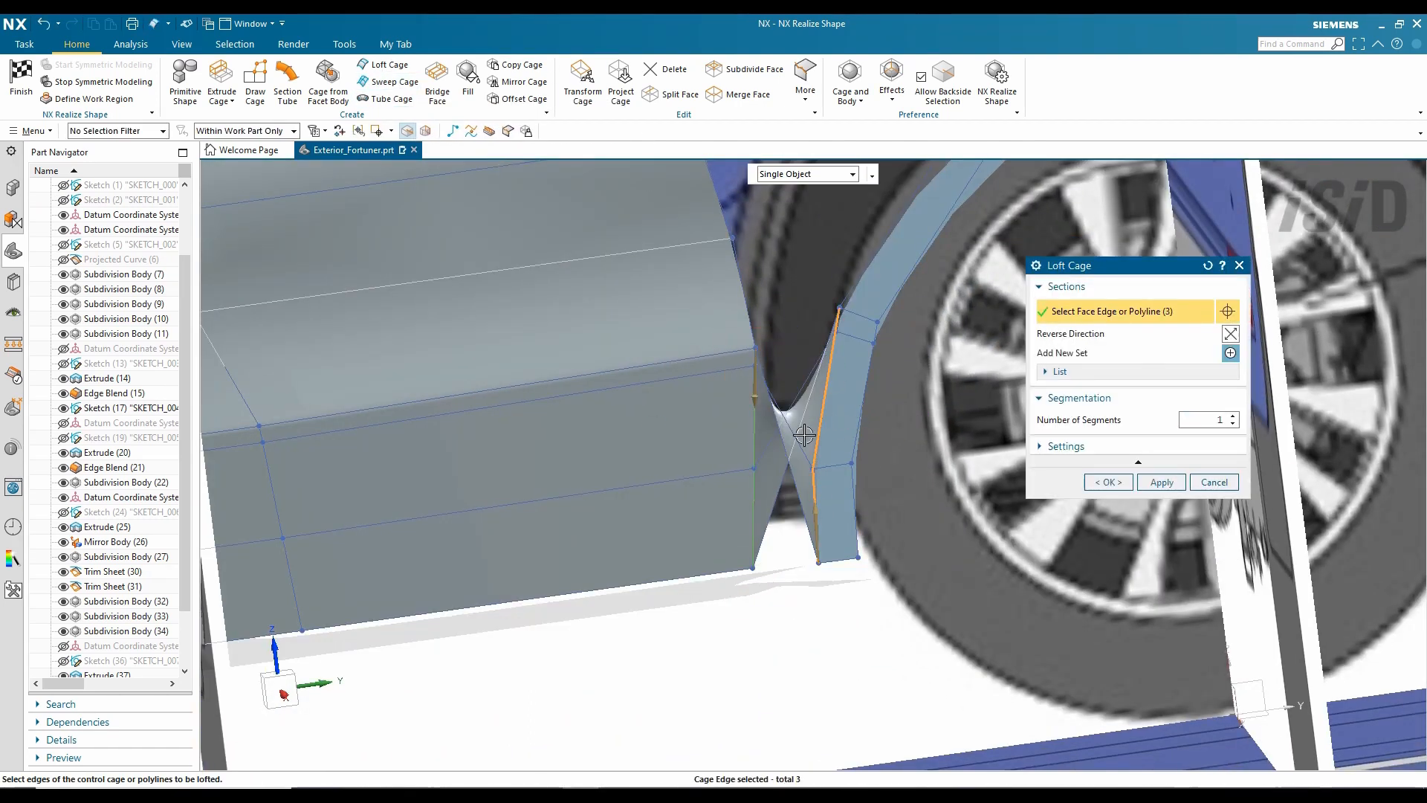
double_click(815, 529)
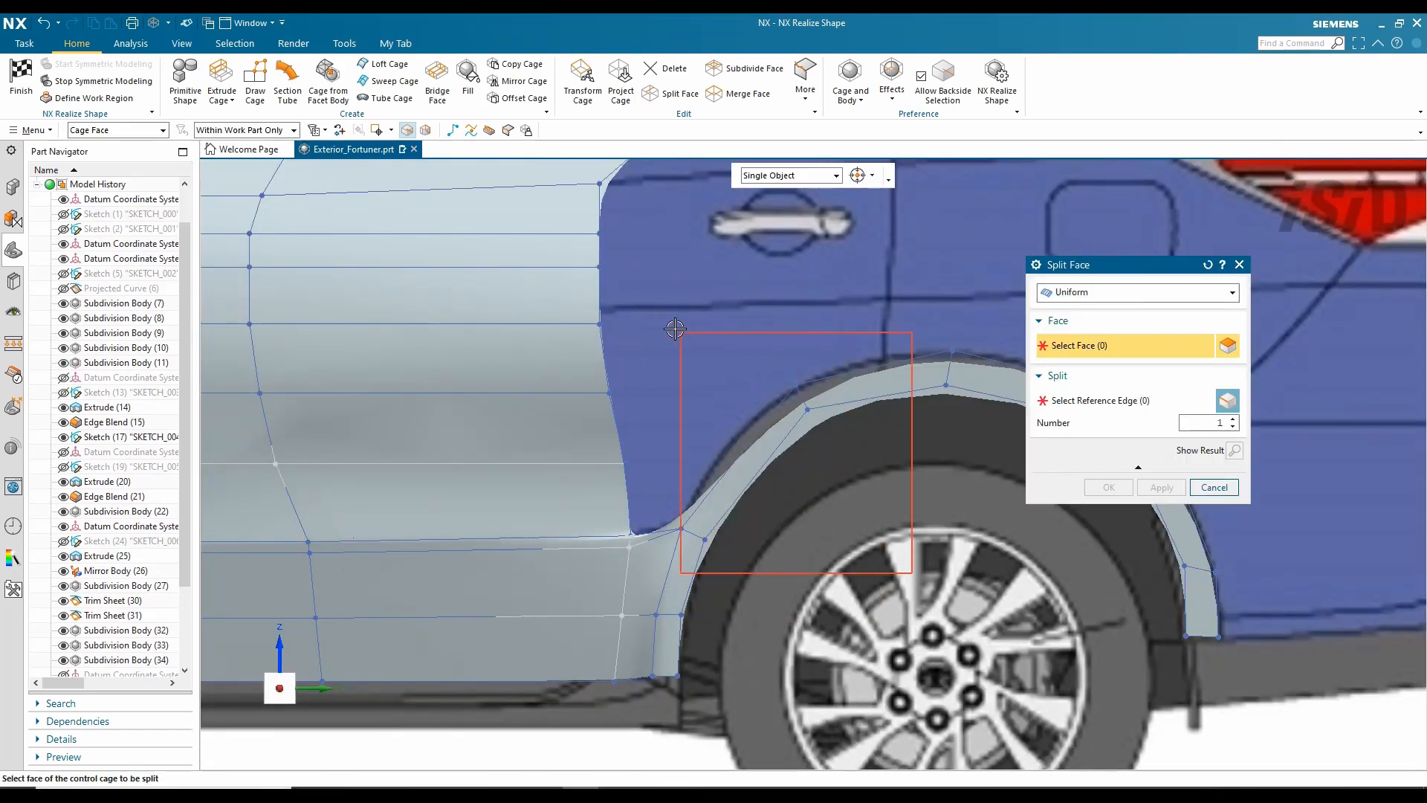
click(757, 438)
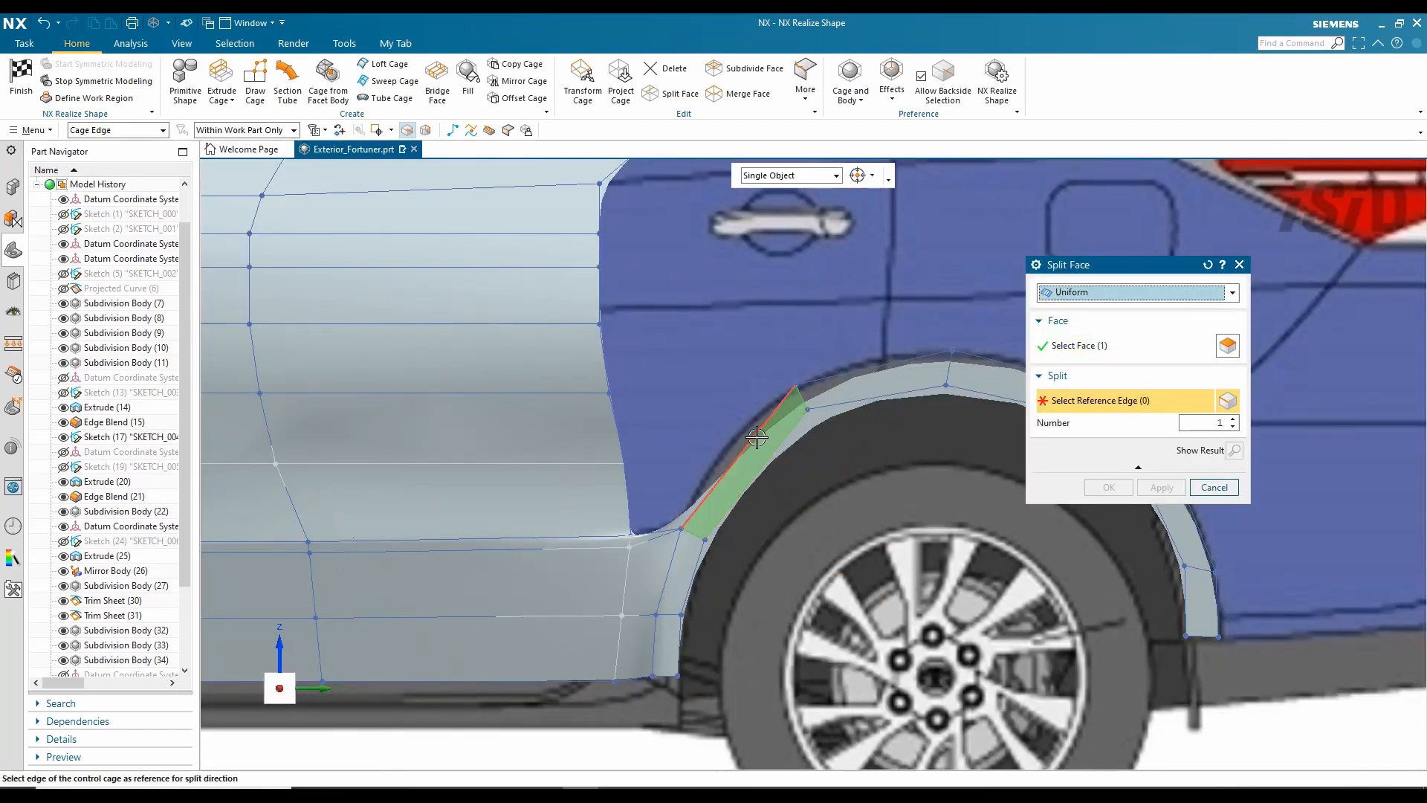
click(585, 86)
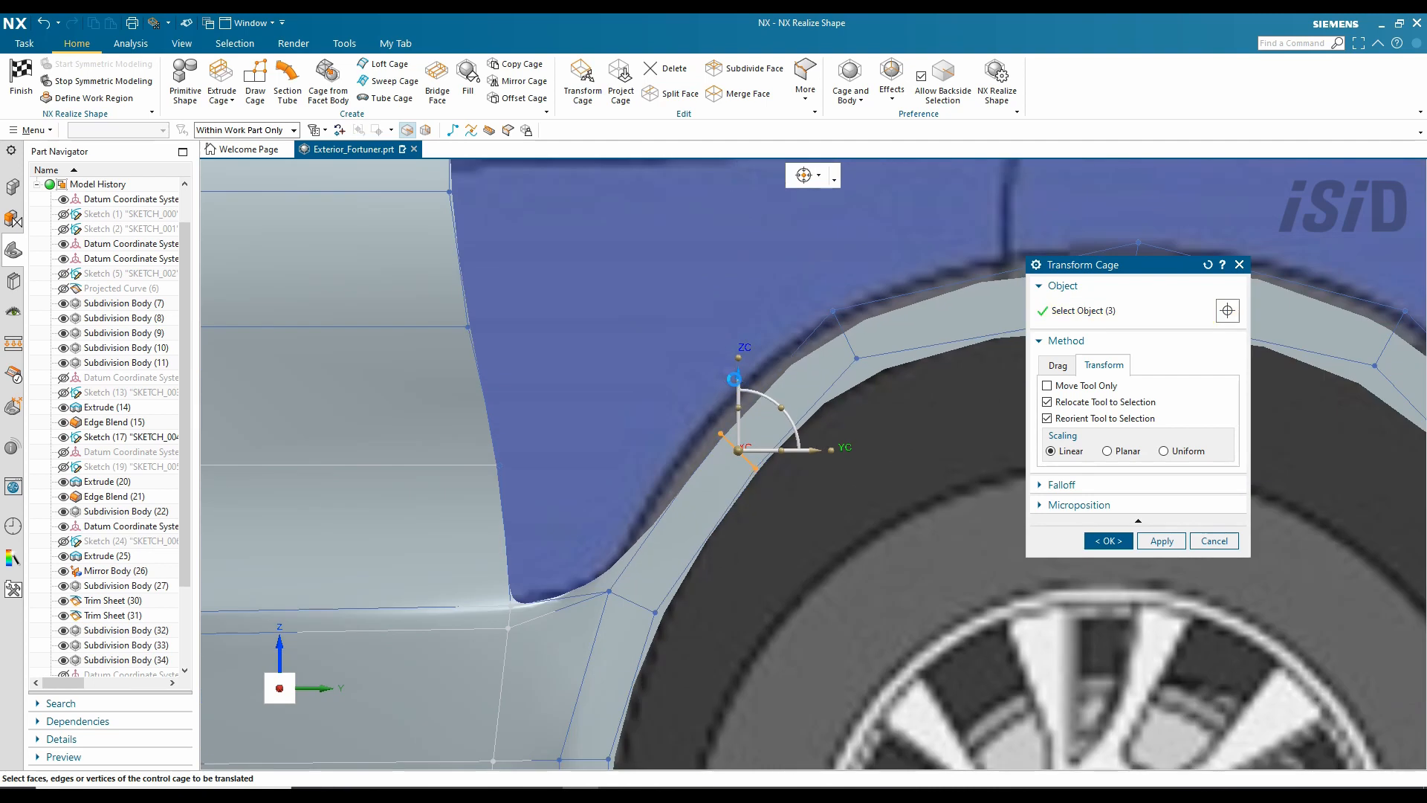
key(Escape)
scroll(653, 500, up, 5)
- Sweep a cage panel from the section edges along the arch guide edges
click(393, 80)
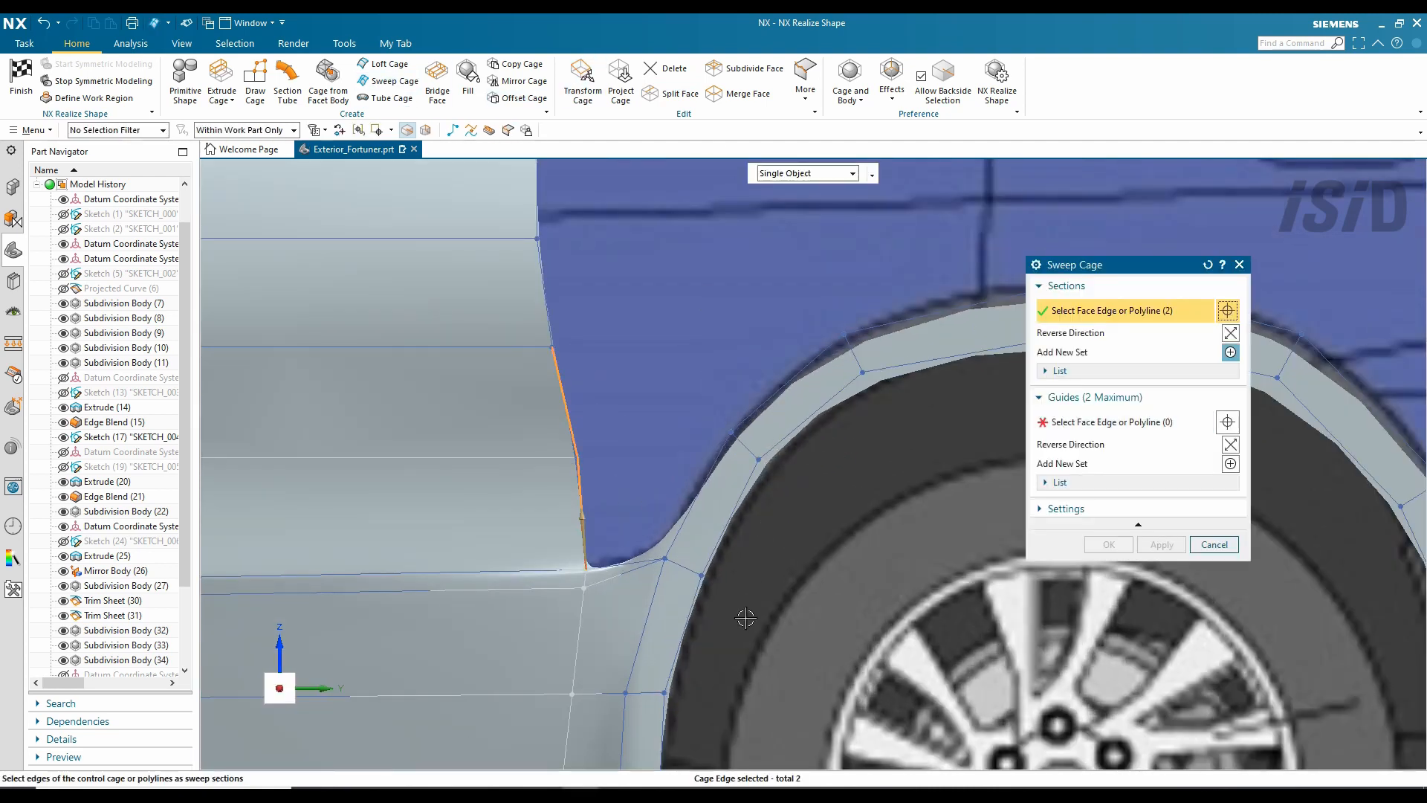
middle_click(907, 515)
click(599, 569)
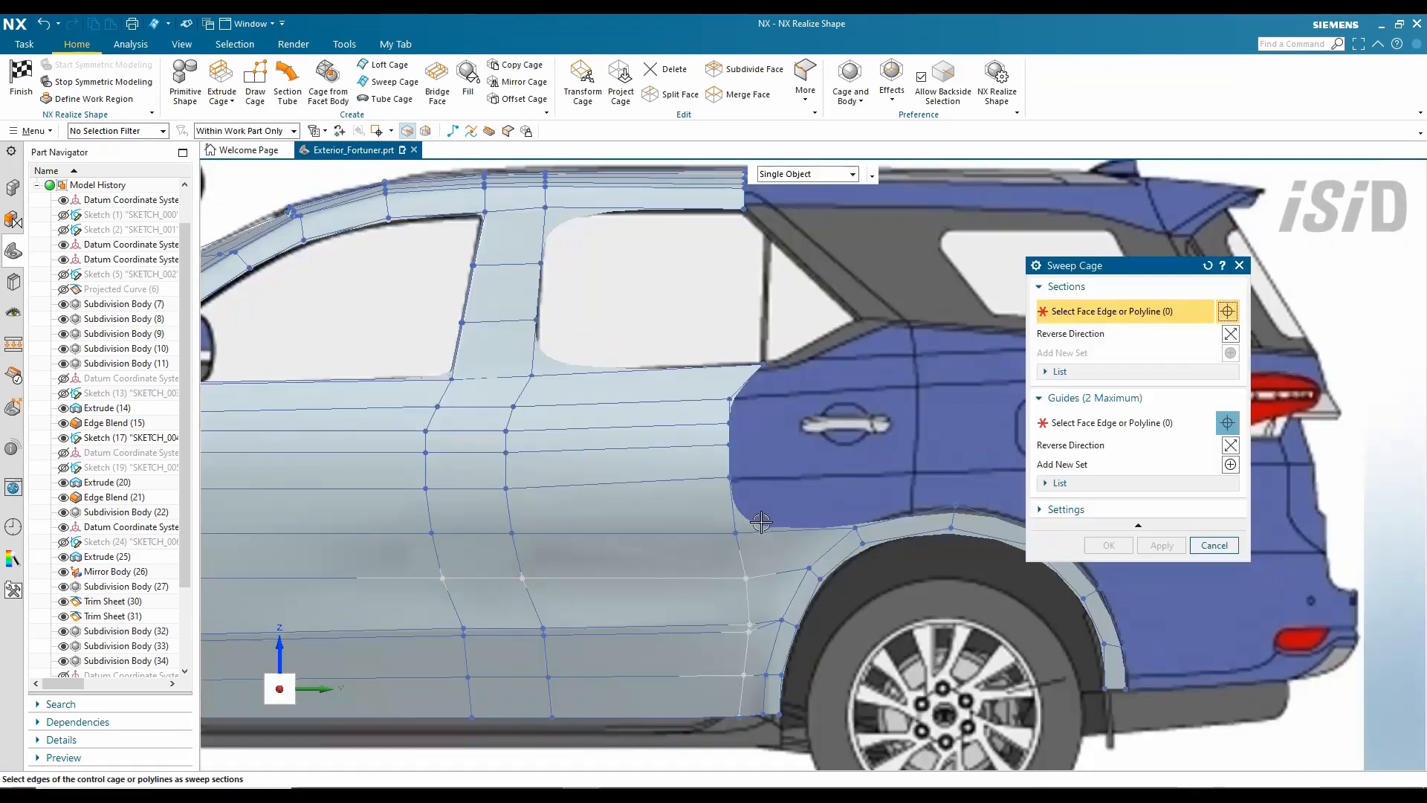
click(773, 531)
middle_click(773, 532)
click(751, 368)
click(1109, 545)
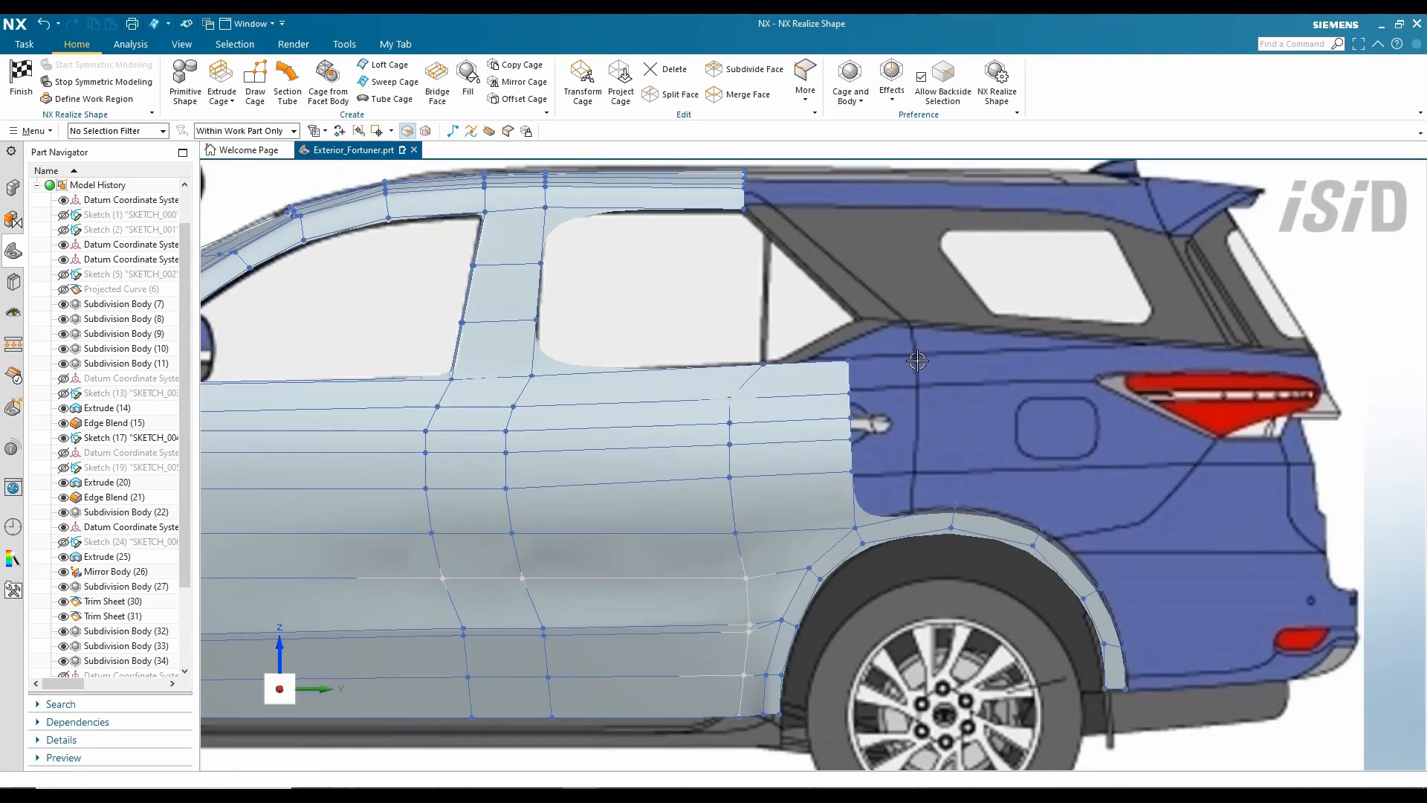
- Move the panel's top corner vertex upward and toward the rear
scroll(778, 265, up, 3)
click(809, 366)
drag(811, 292, 811, 231)
drag(883, 305, 895, 305)
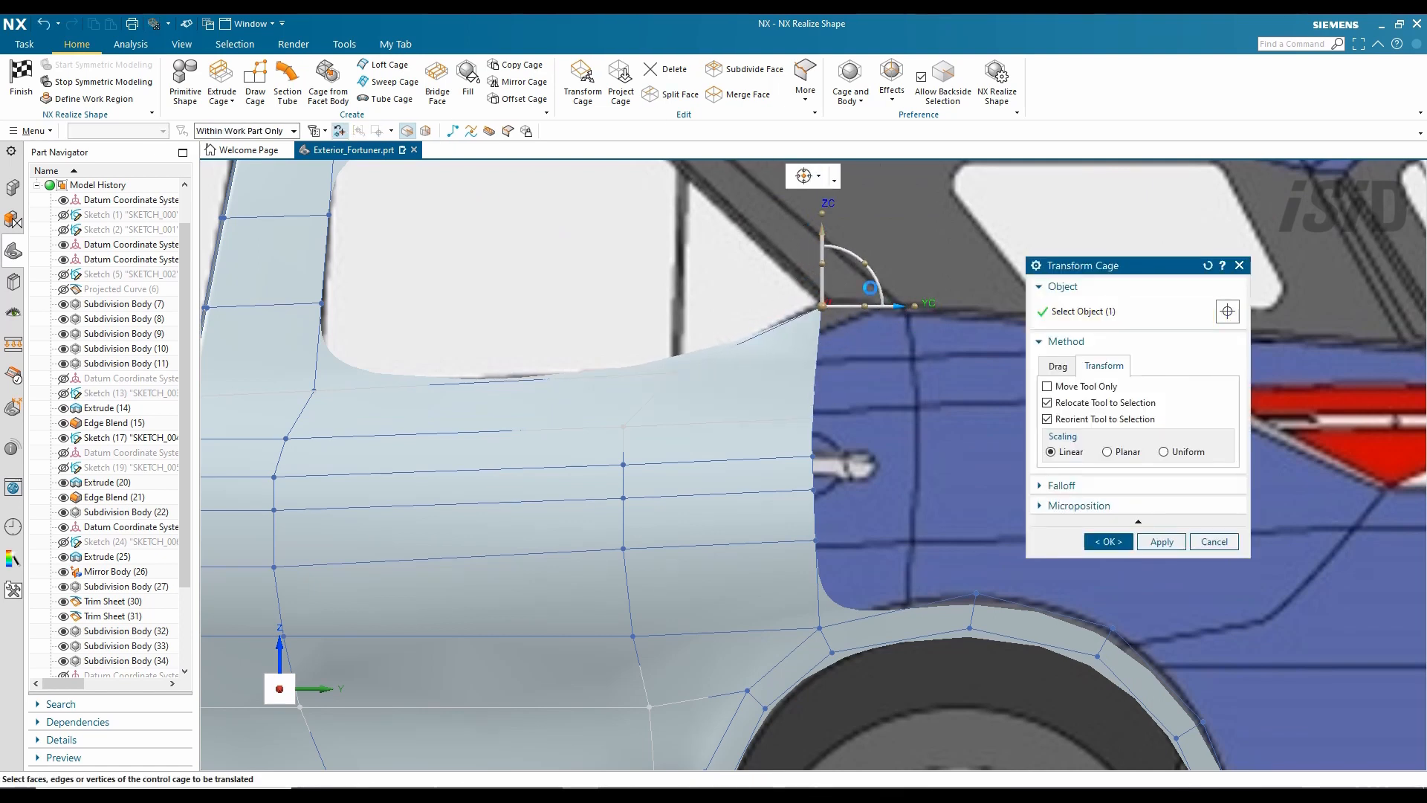
middle_drag(763, 391, 699, 353)
click(1114, 543)
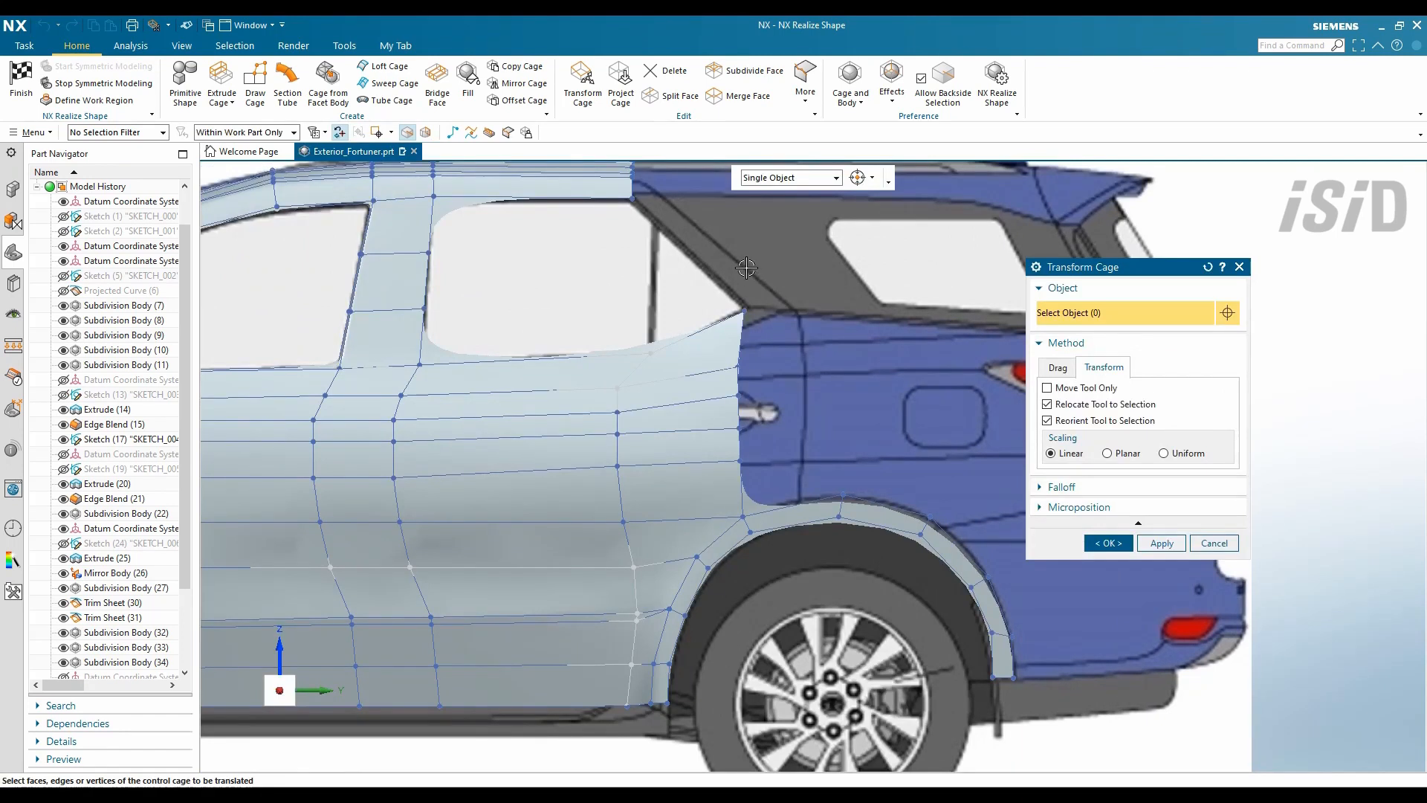
- Sweep cage along the rear door edge chain as guide
scroll(884, 339, down, 2)
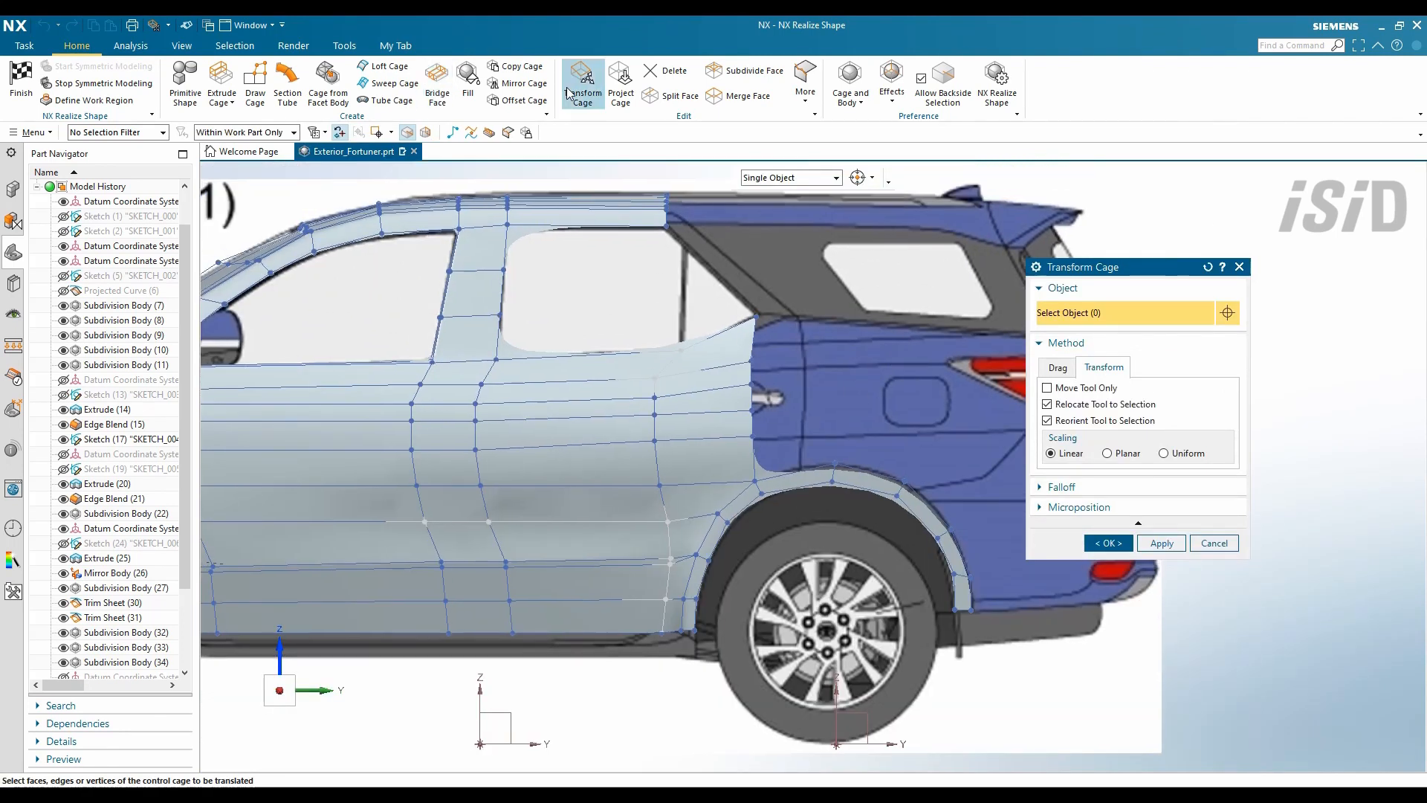
click(388, 83)
click(1115, 424)
click(795, 472)
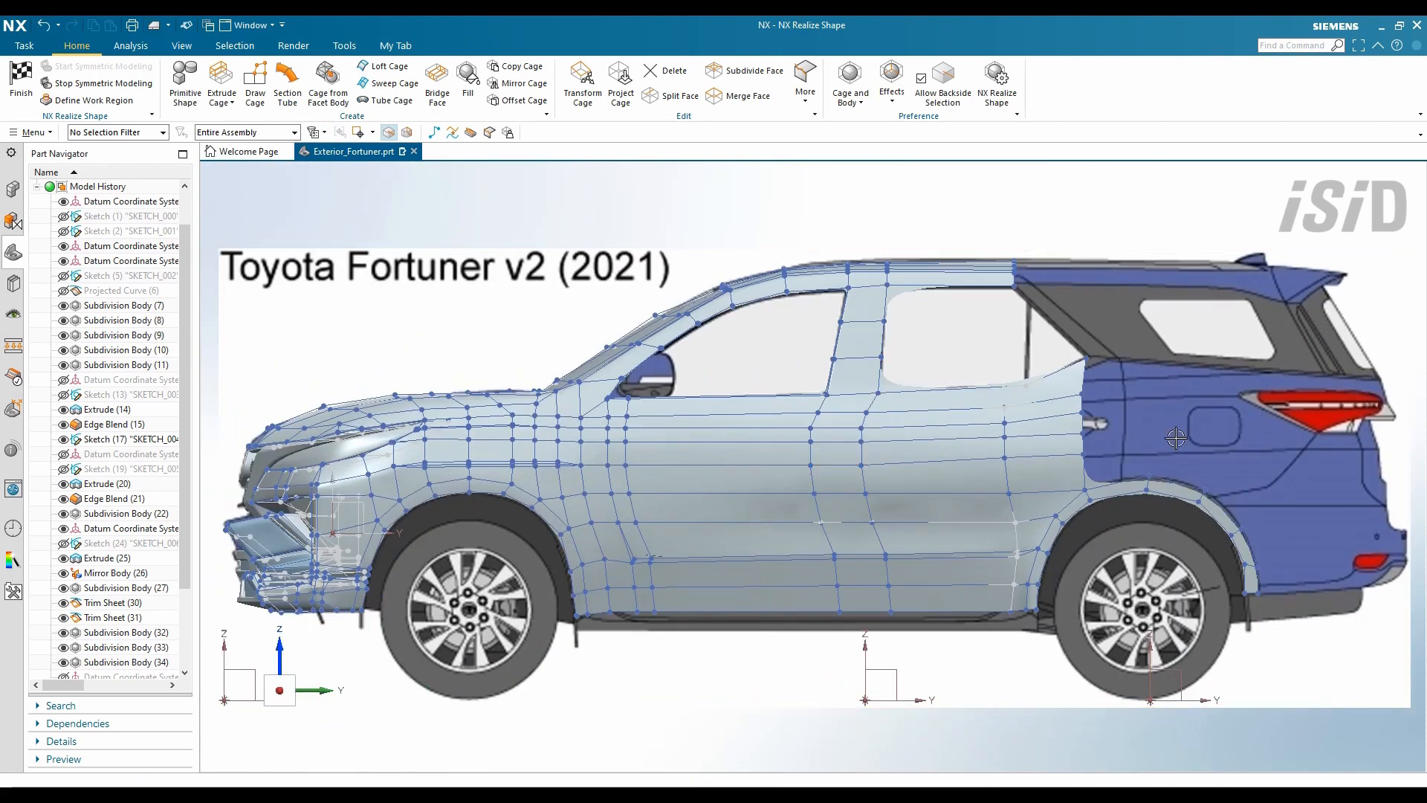
- Extrude the panel's rear edge loop 270 mm rearward and adjust the cage vertices
scroll(1176, 438, up, 3)
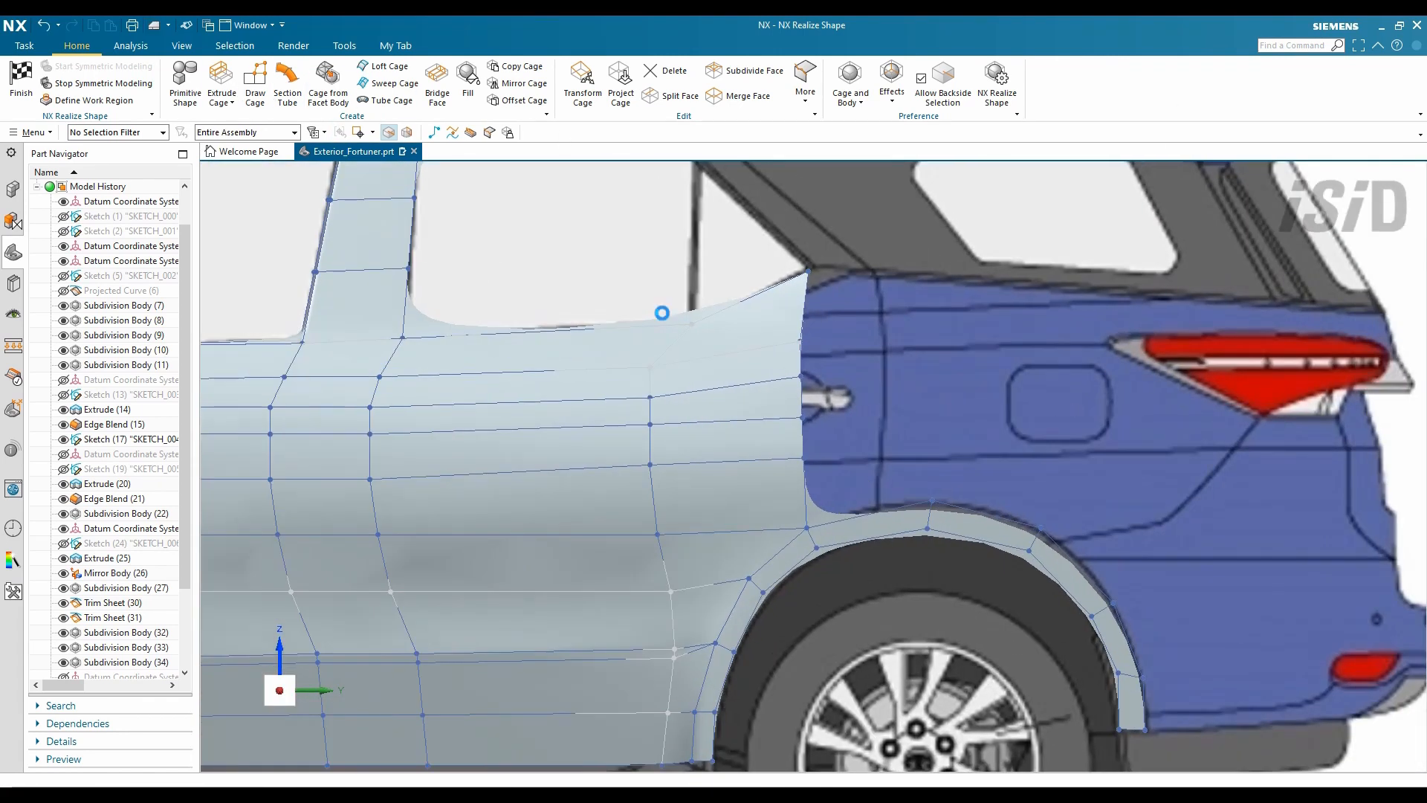
click(803, 360)
click(1100, 433)
click(836, 401)
drag(818, 305, 945, 305)
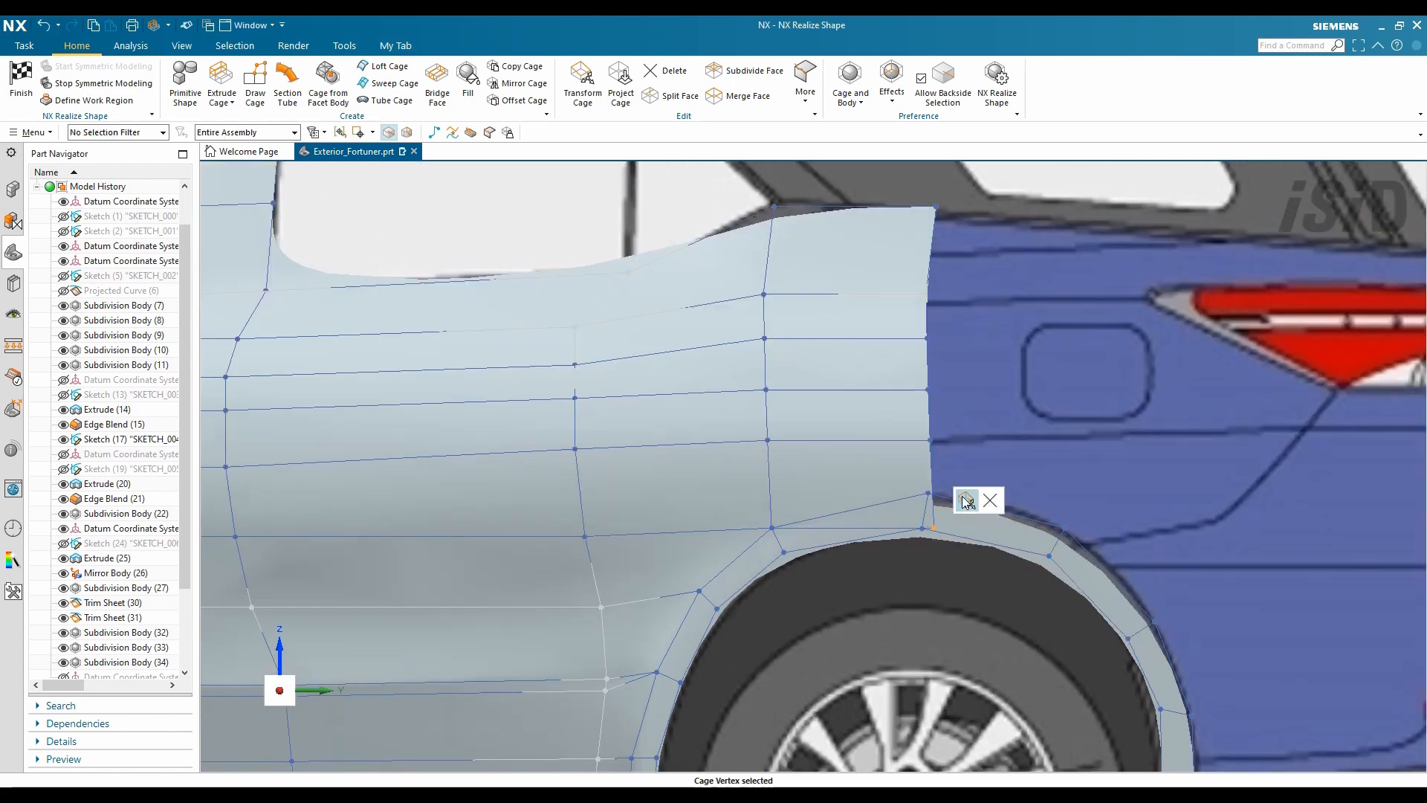
click(959, 493)
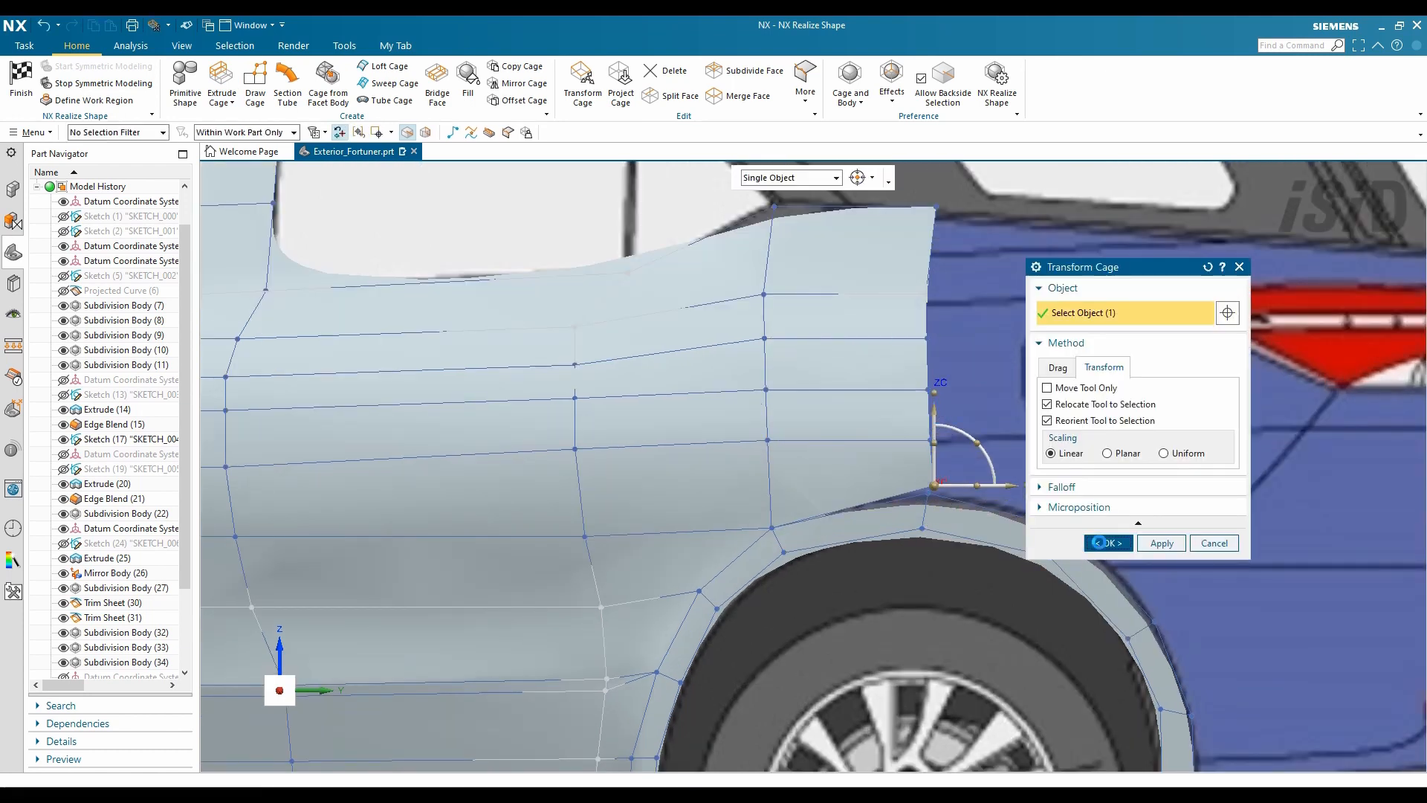
click(1100, 542)
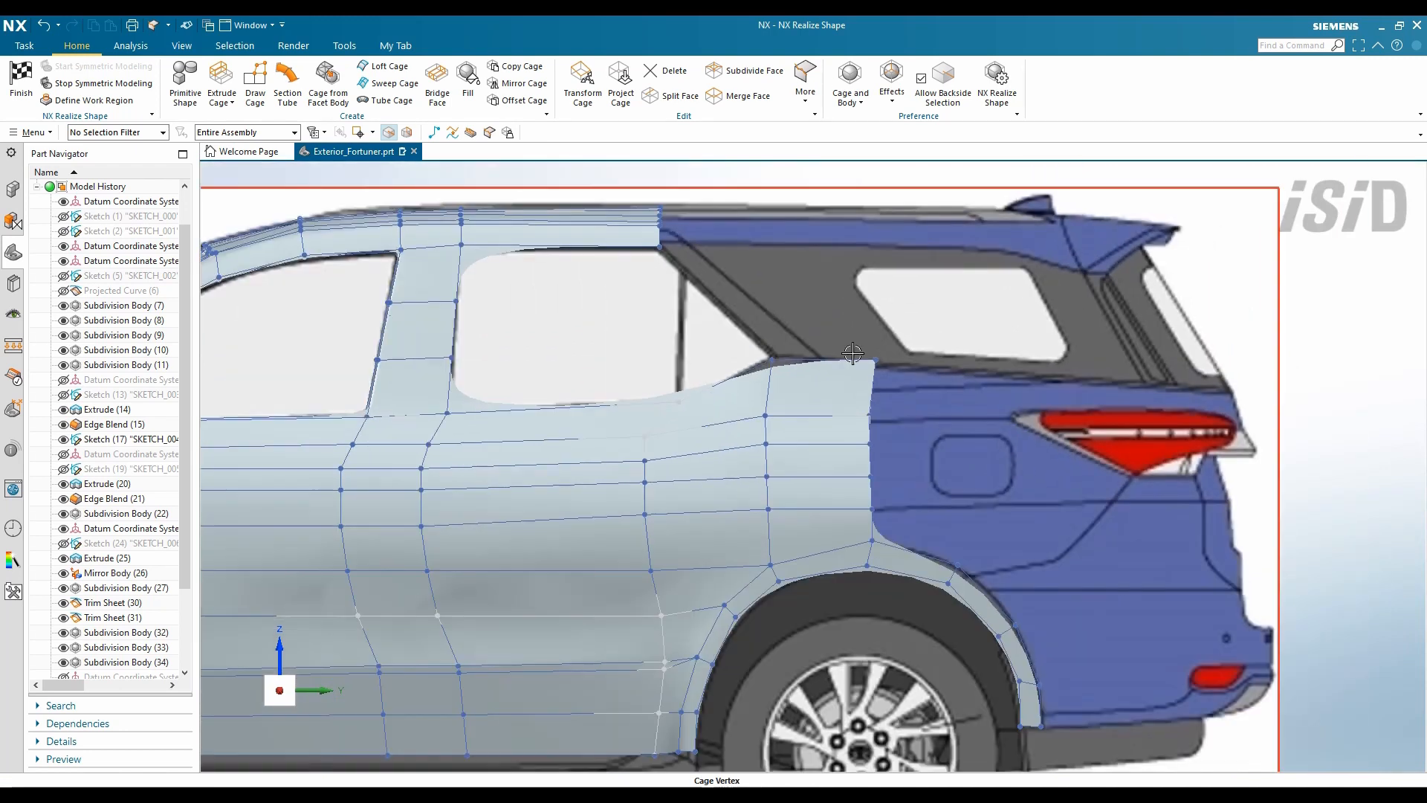
scroll(853, 353, up, 2)
click(582, 84)
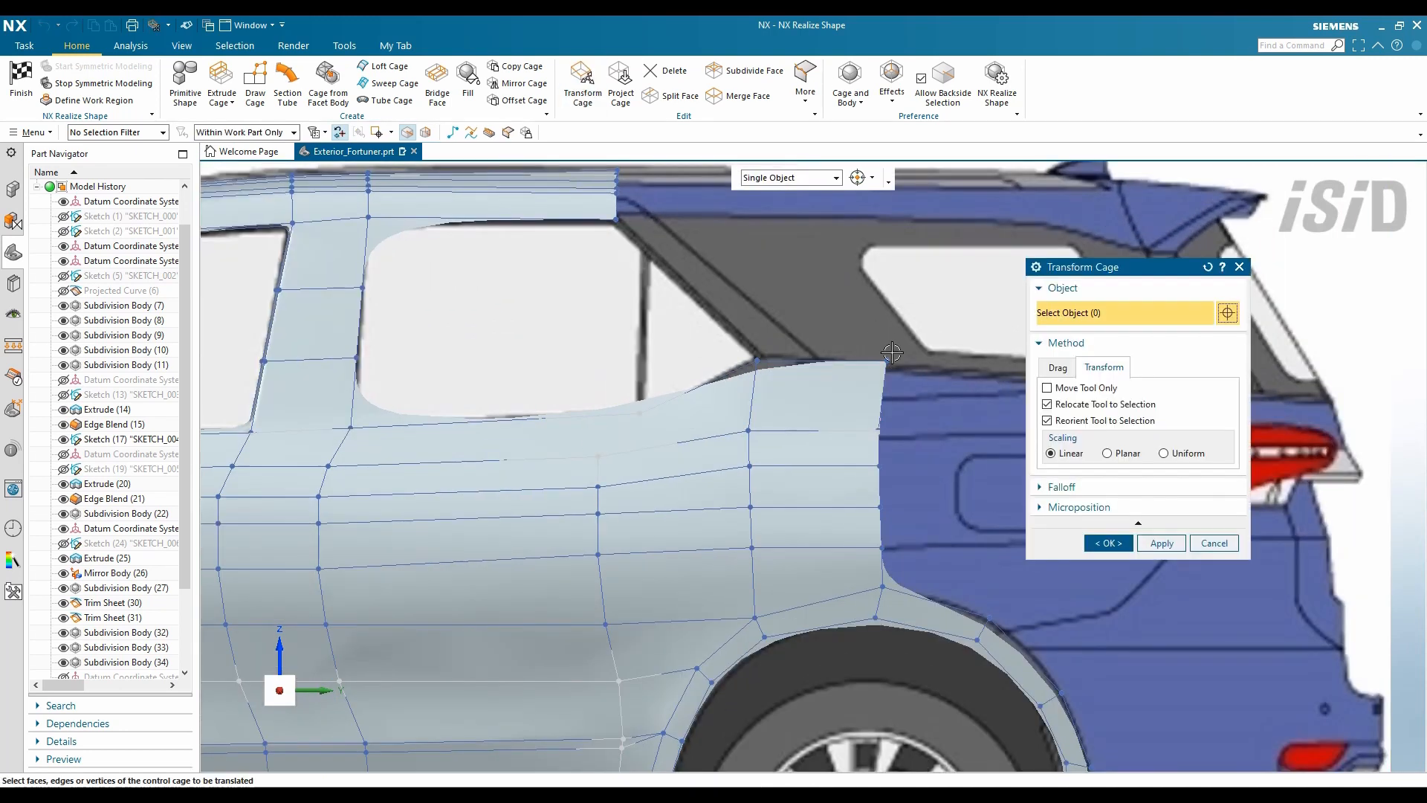
click(1108, 542)
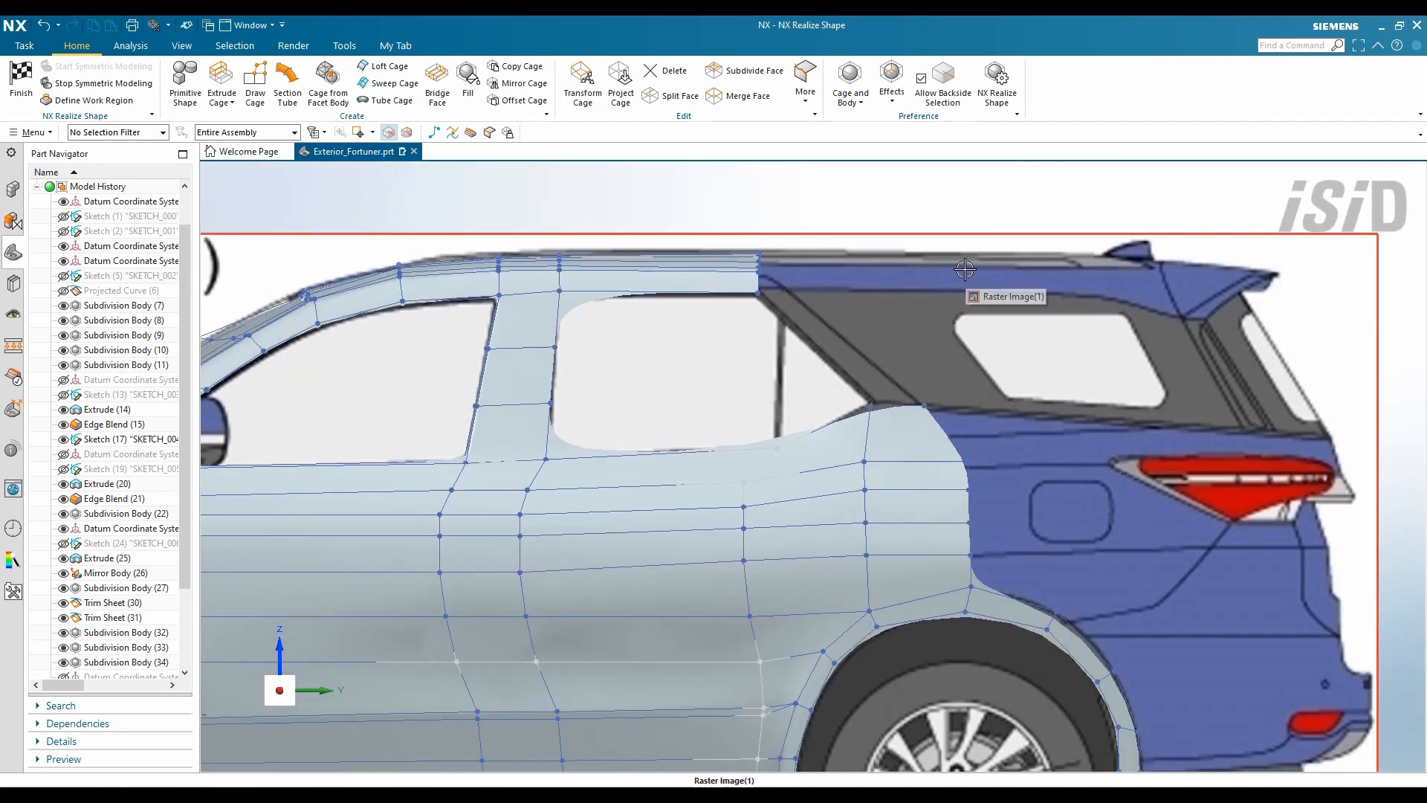
- Extrude the roof rail faces 880 mm rearward over the rear window
click(221, 84)
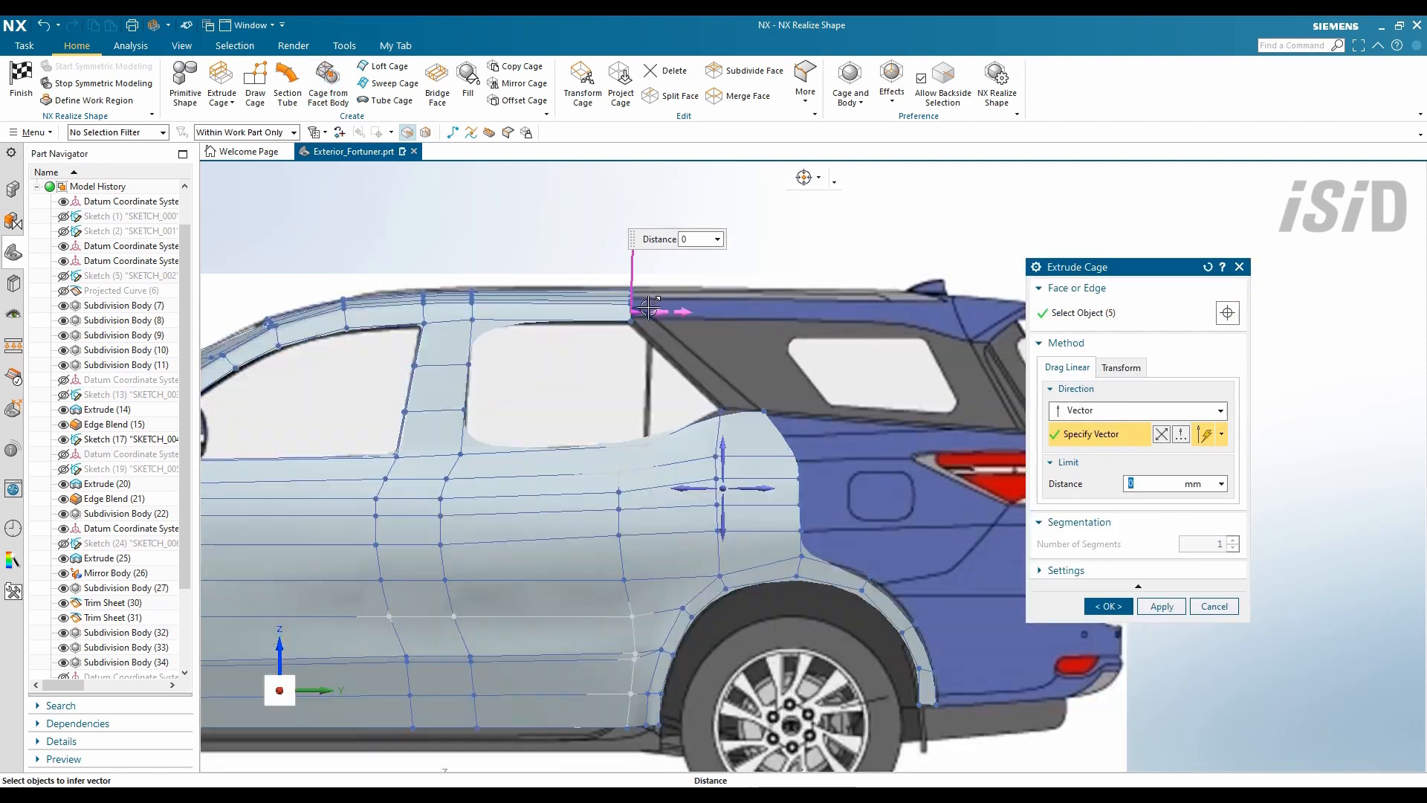
drag(649, 307, 944, 311)
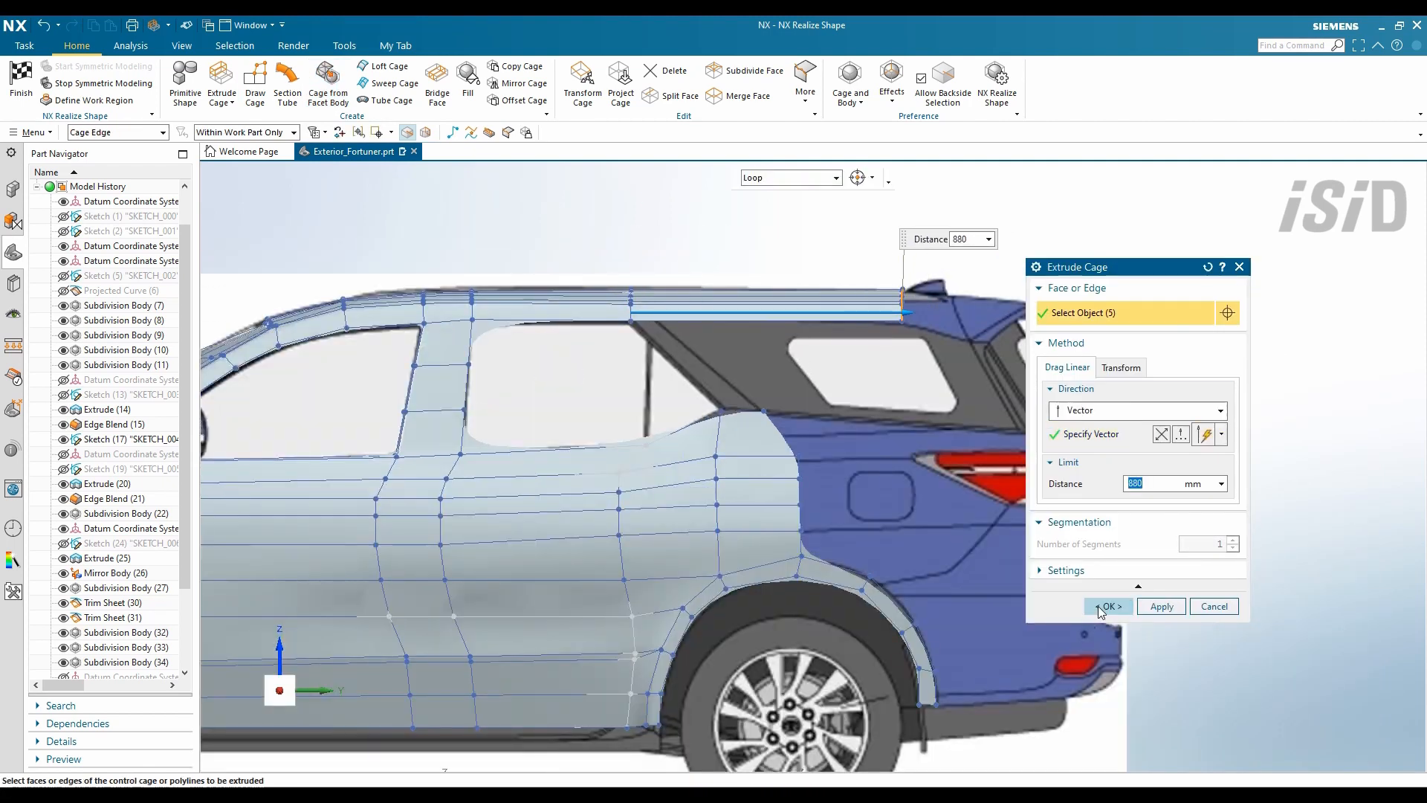
click(1108, 607)
- Split the five extended roof faces, shifting the split line toward the front
scroll(803, 320, up, 5)
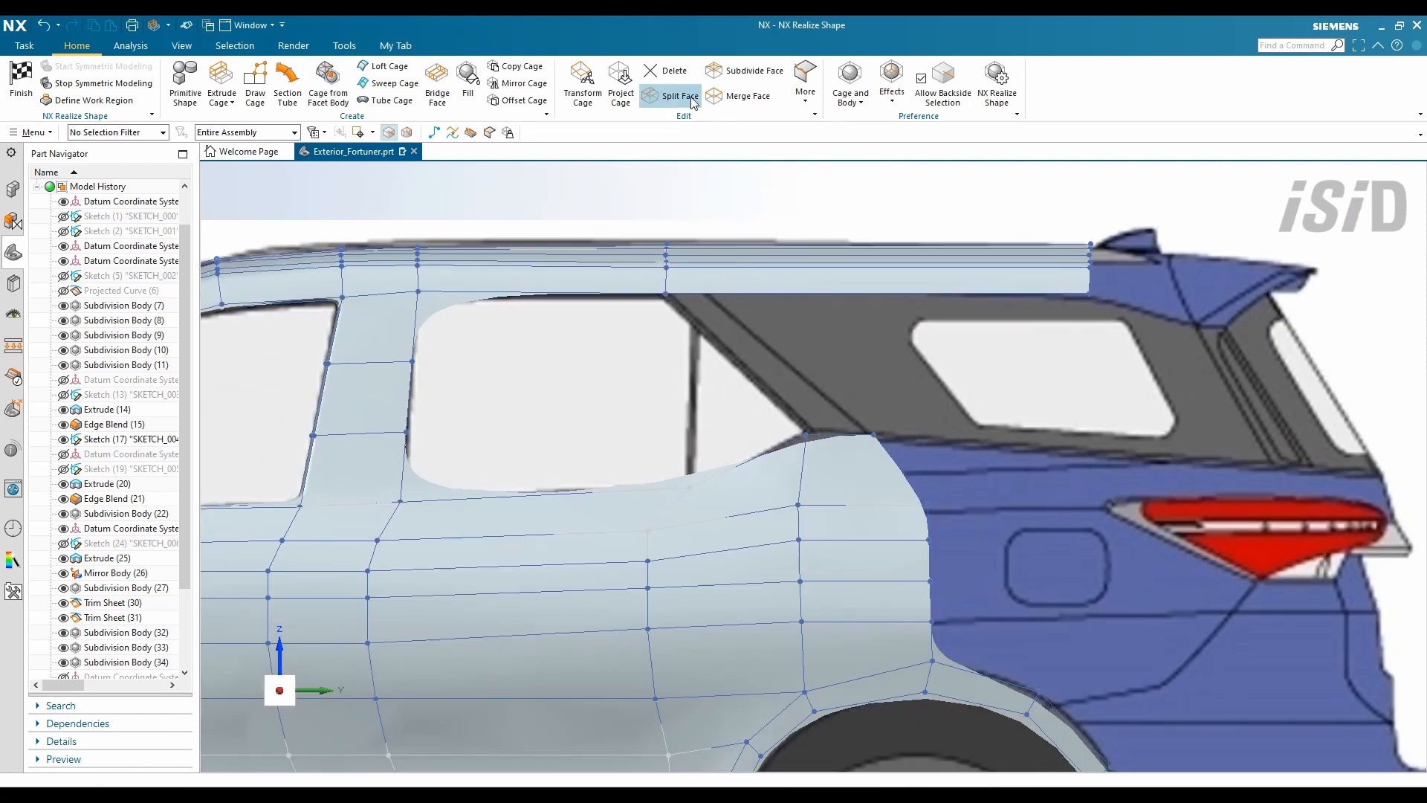
click(691, 103)
scroll(545, 293, down, 1)
drag(988, 233, 572, 312)
scroll(684, 287, up, 1)
click(1068, 402)
click(837, 295)
drag(836, 282, 736, 276)
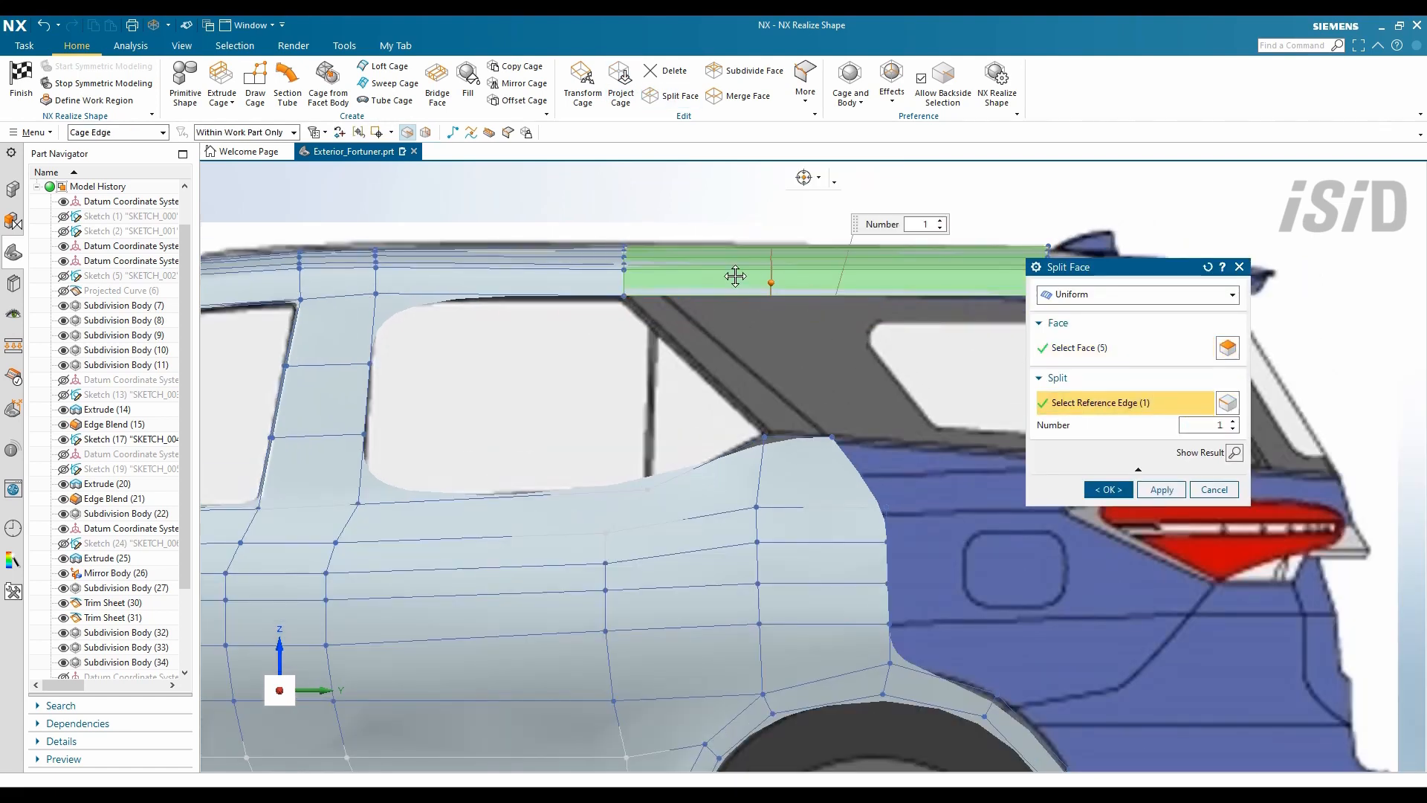
middle_click(668, 272)
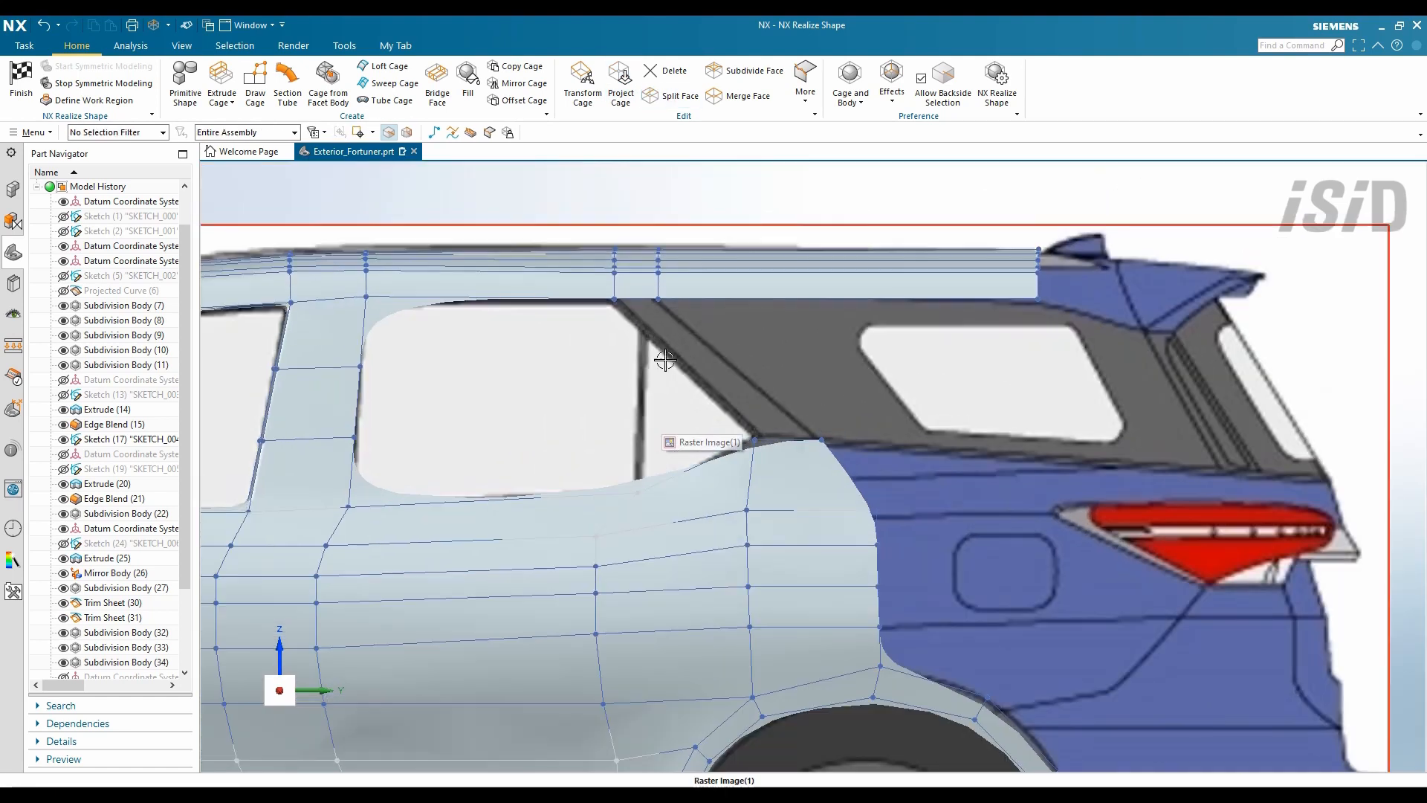
click(382, 67)
click(644, 298)
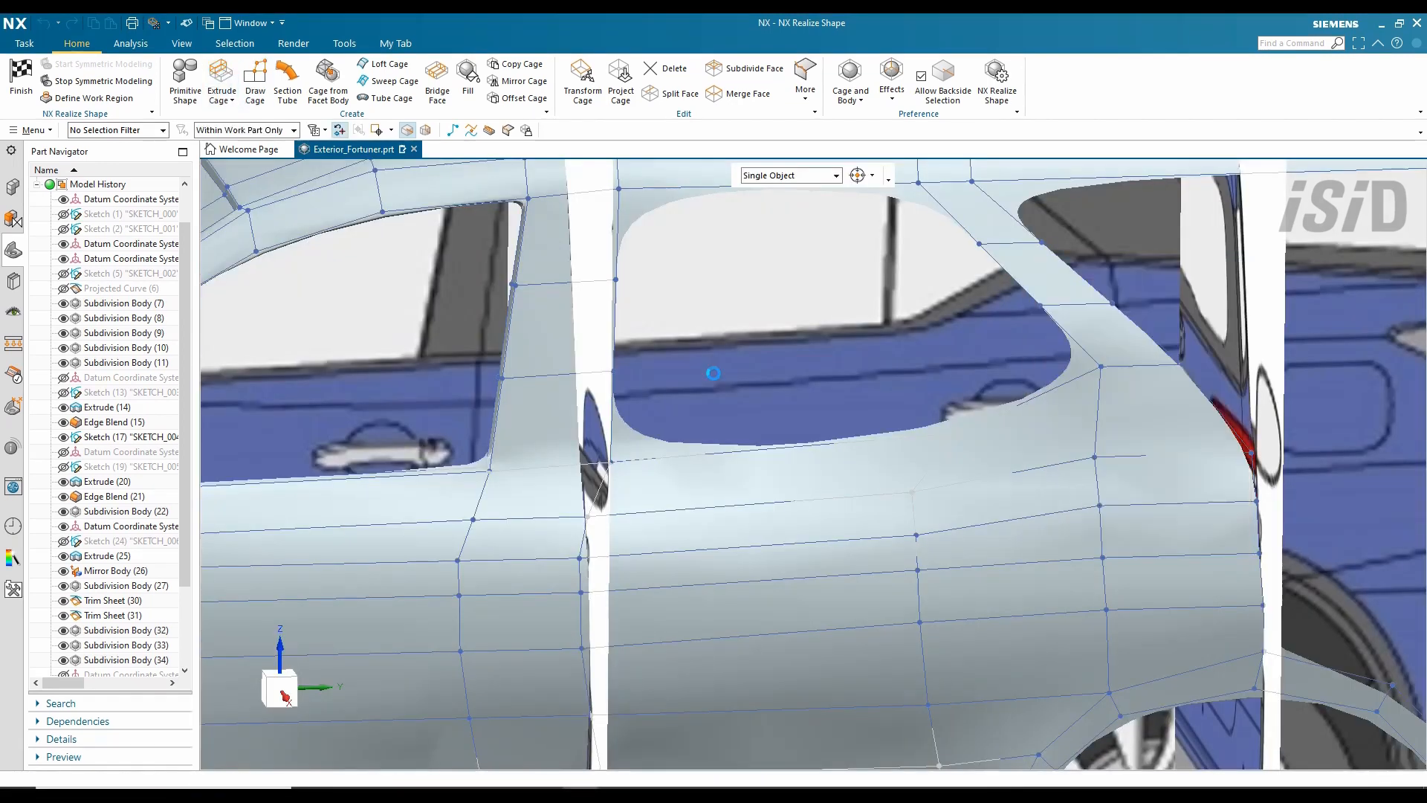
- Extrude the rear side-window opening edges by 15 mm
click(804, 453)
text(15)
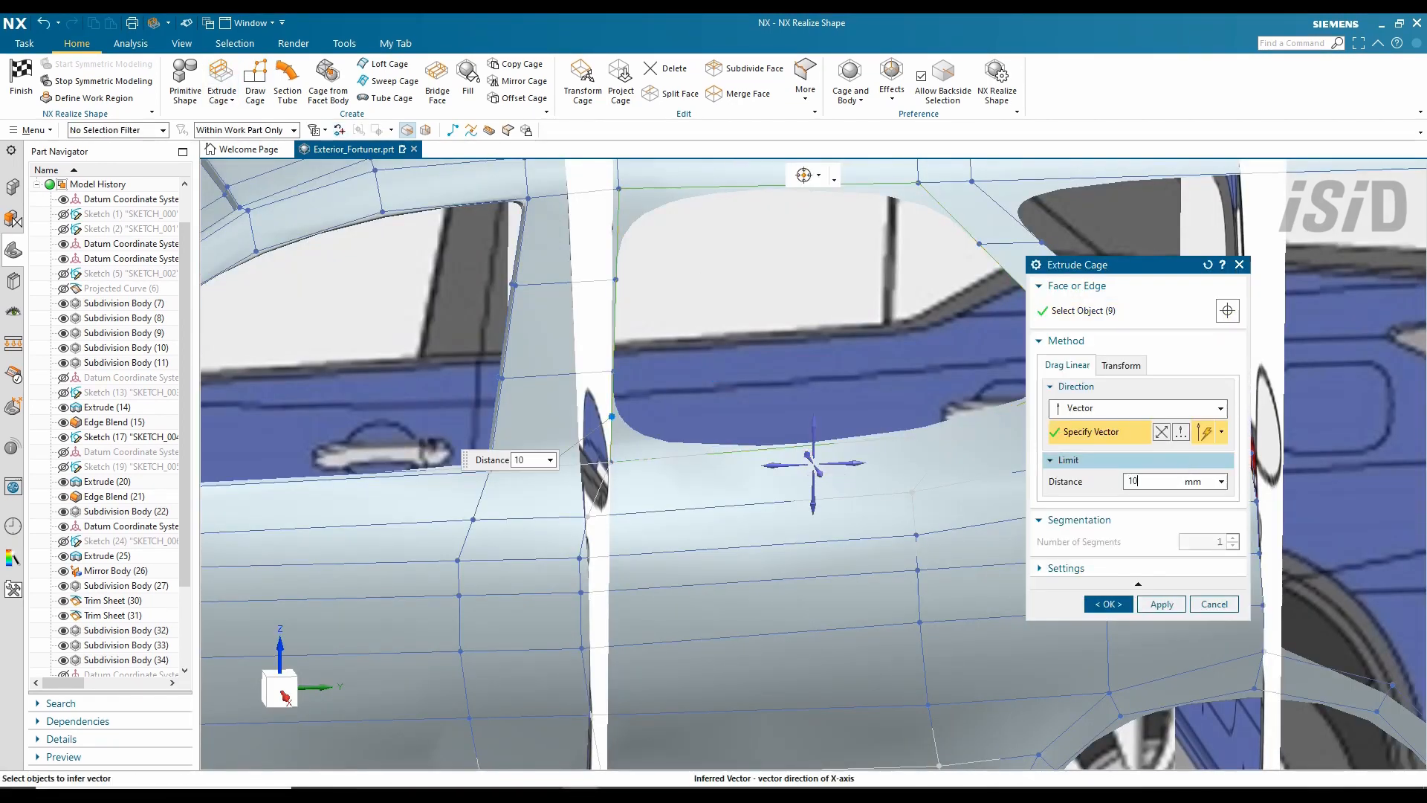
key(Return)
click(1109, 599)
- Set the crease weight of the rear window opening edges to 100%
click(806, 78)
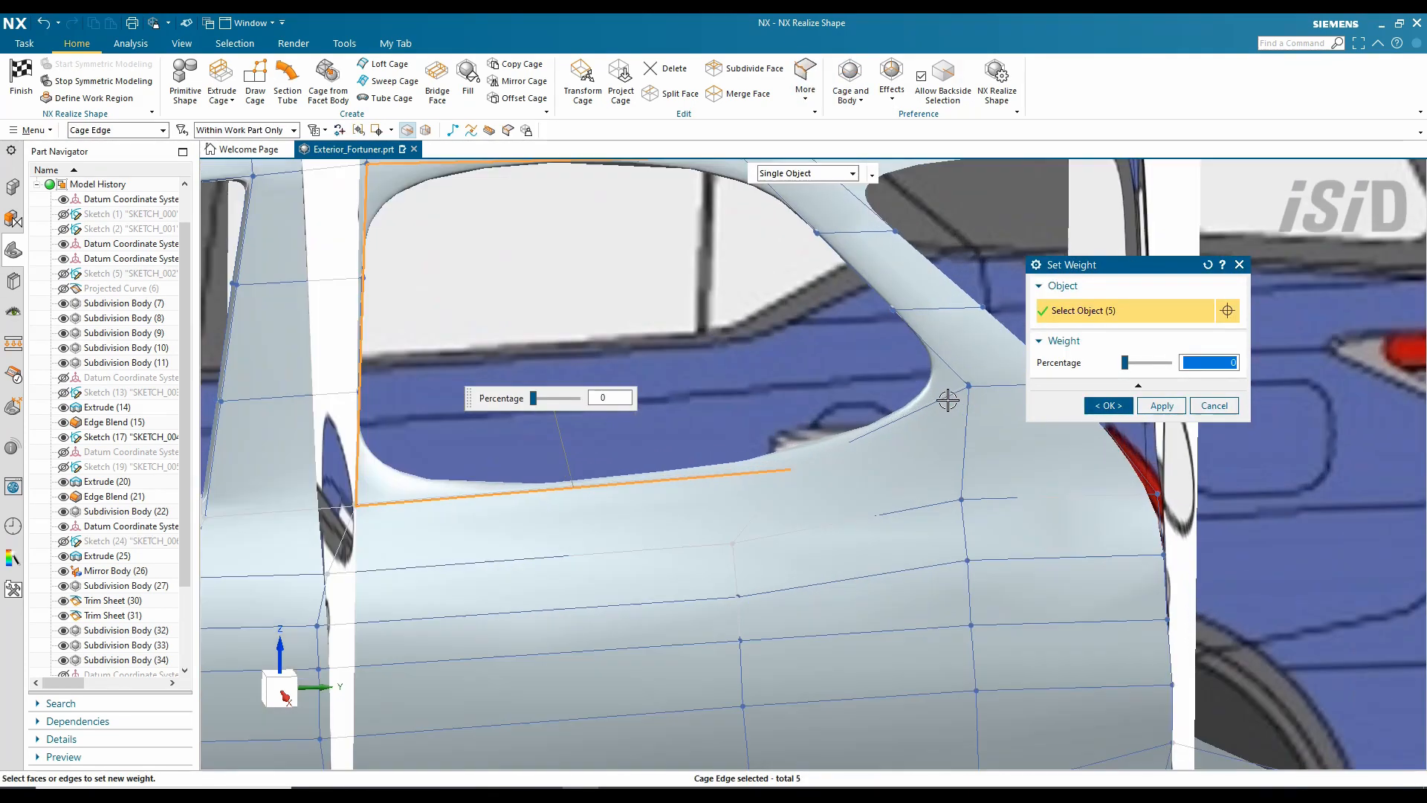
click(848, 269)
click(777, 192)
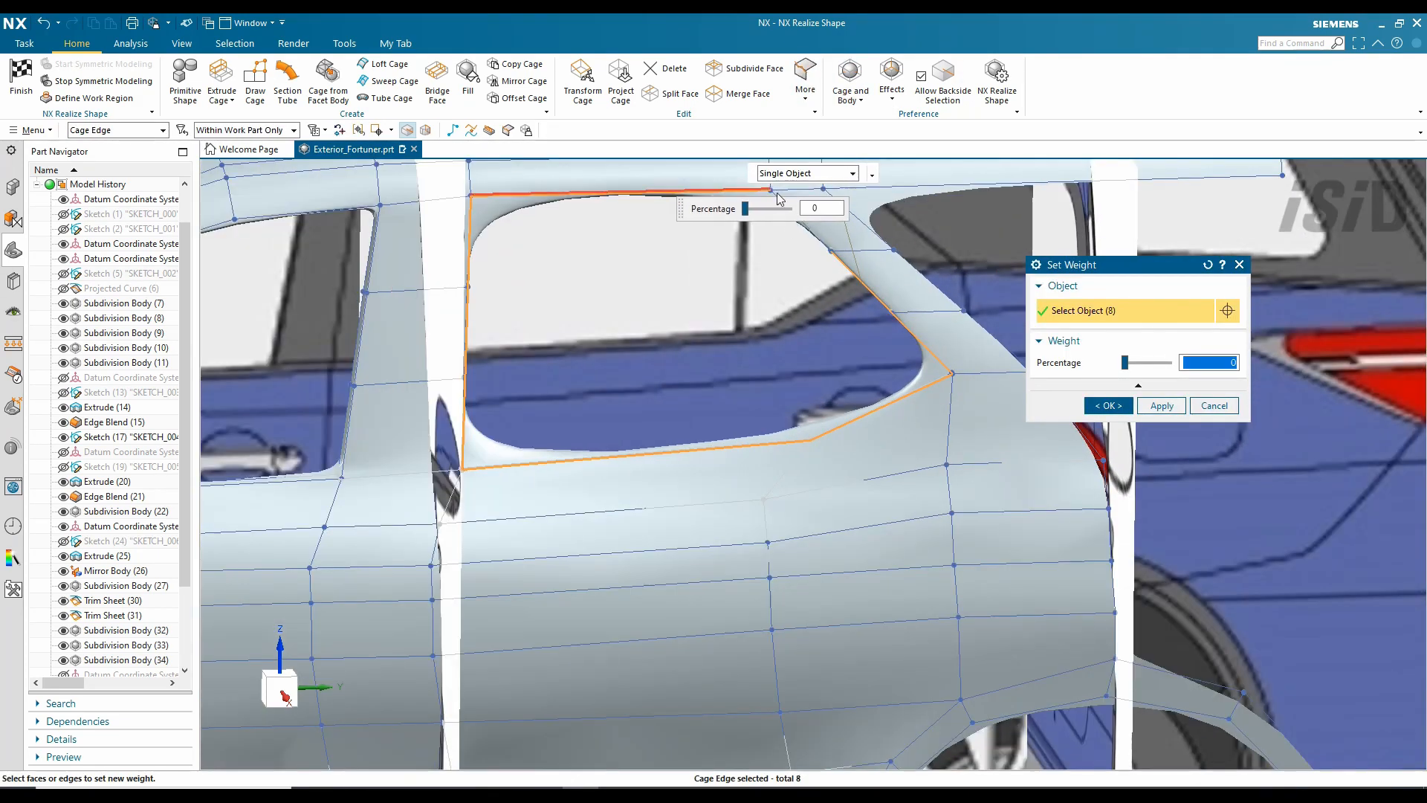
text(100)
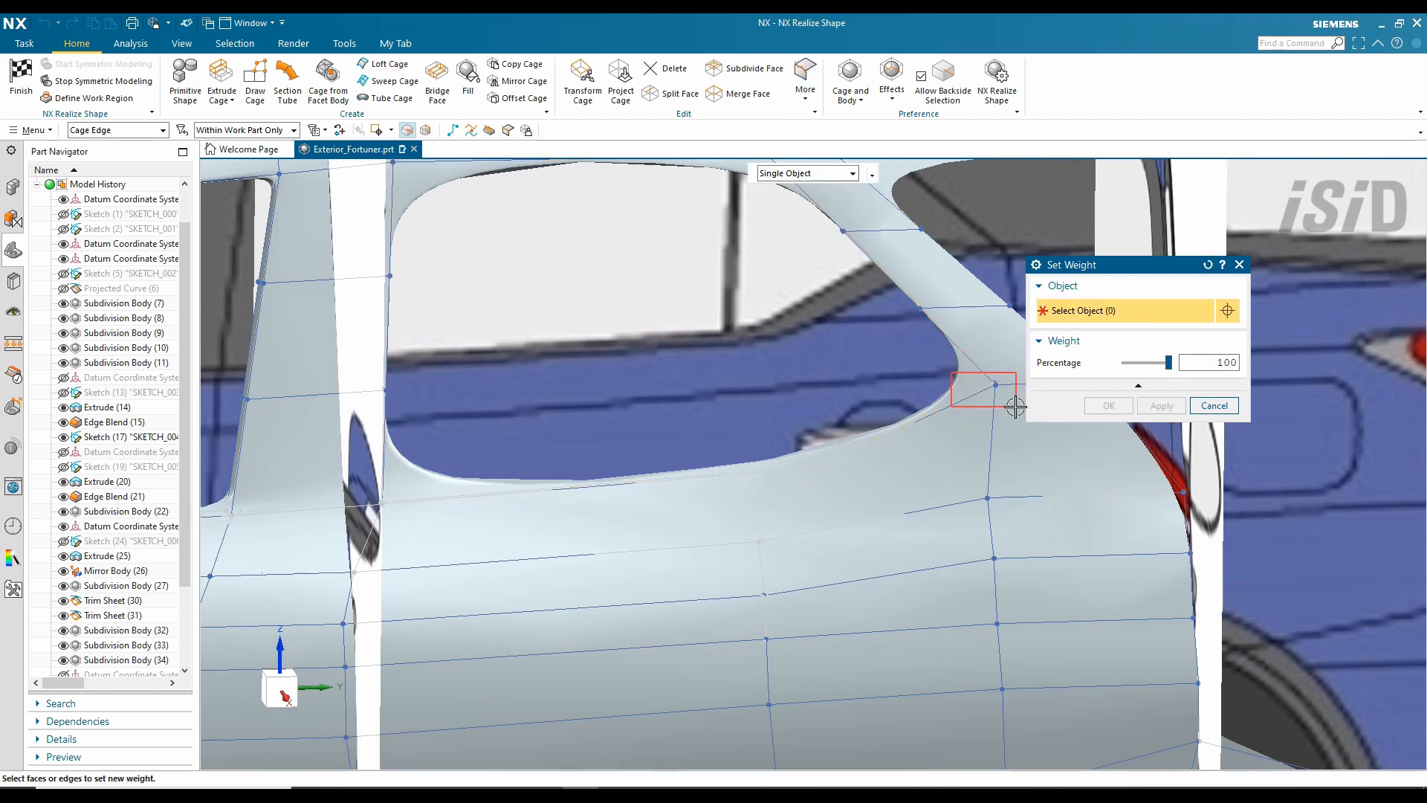
drag(1168, 362, 1127, 362)
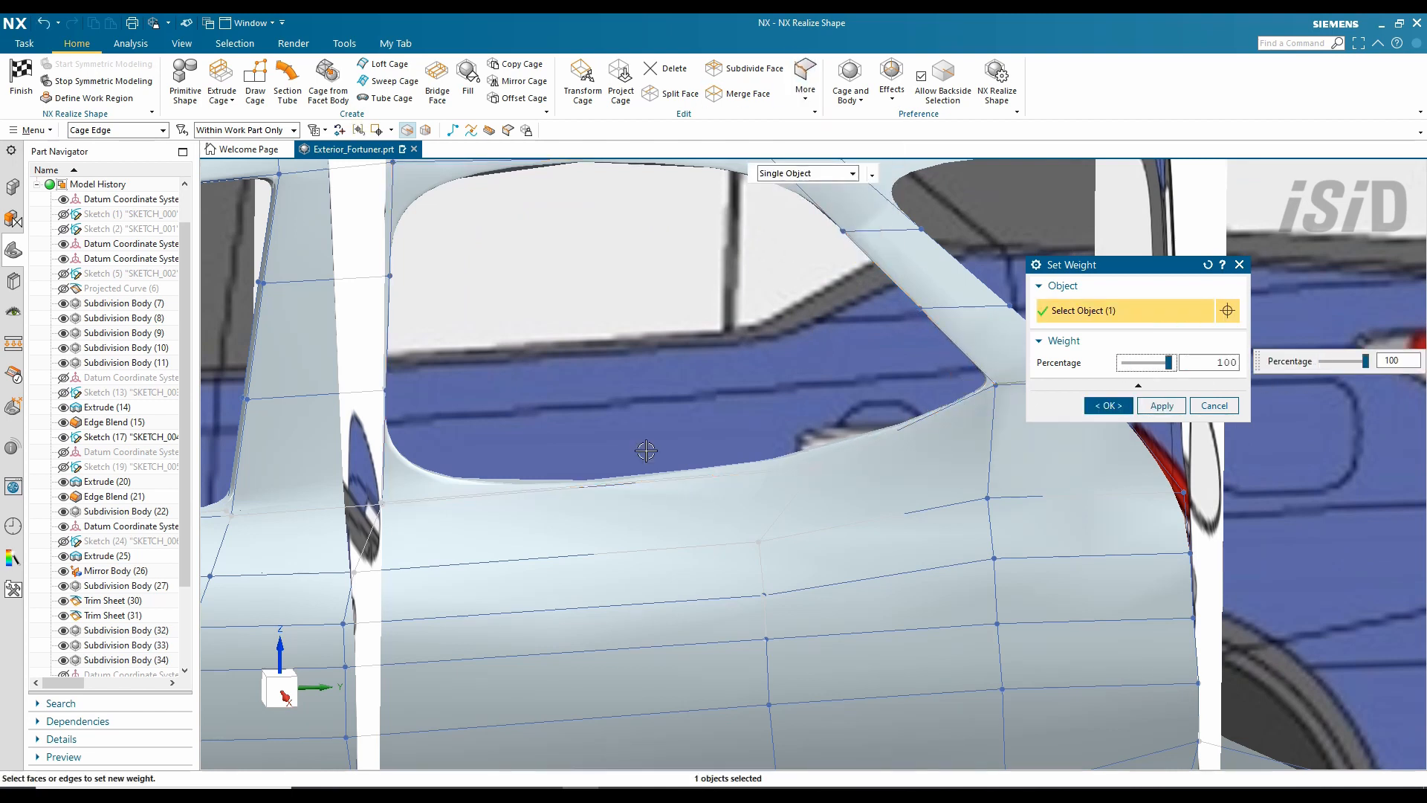
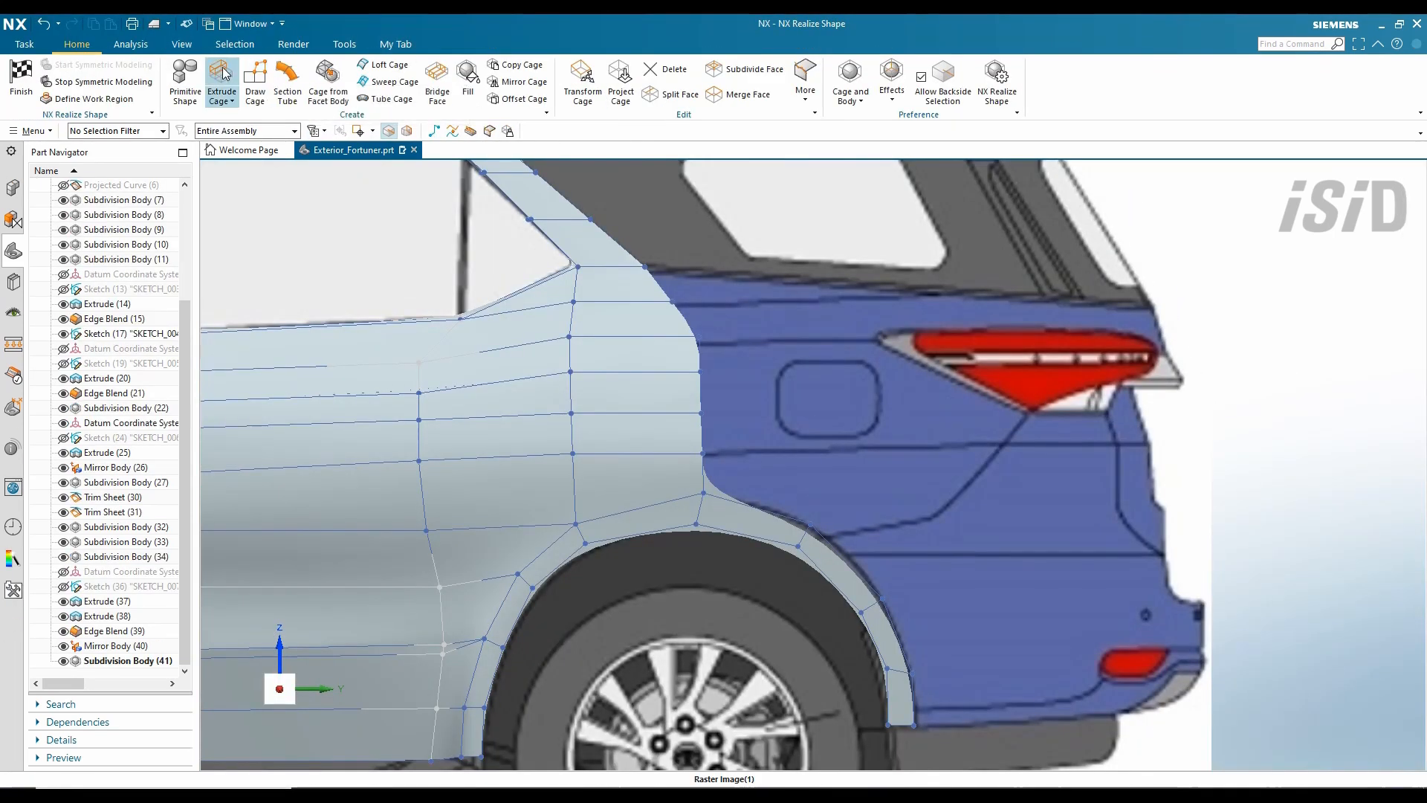
- Extrude the rear vertical cage edges 230 mm toward the tail lamp, then reposition a lower corner vertex
click(221, 74)
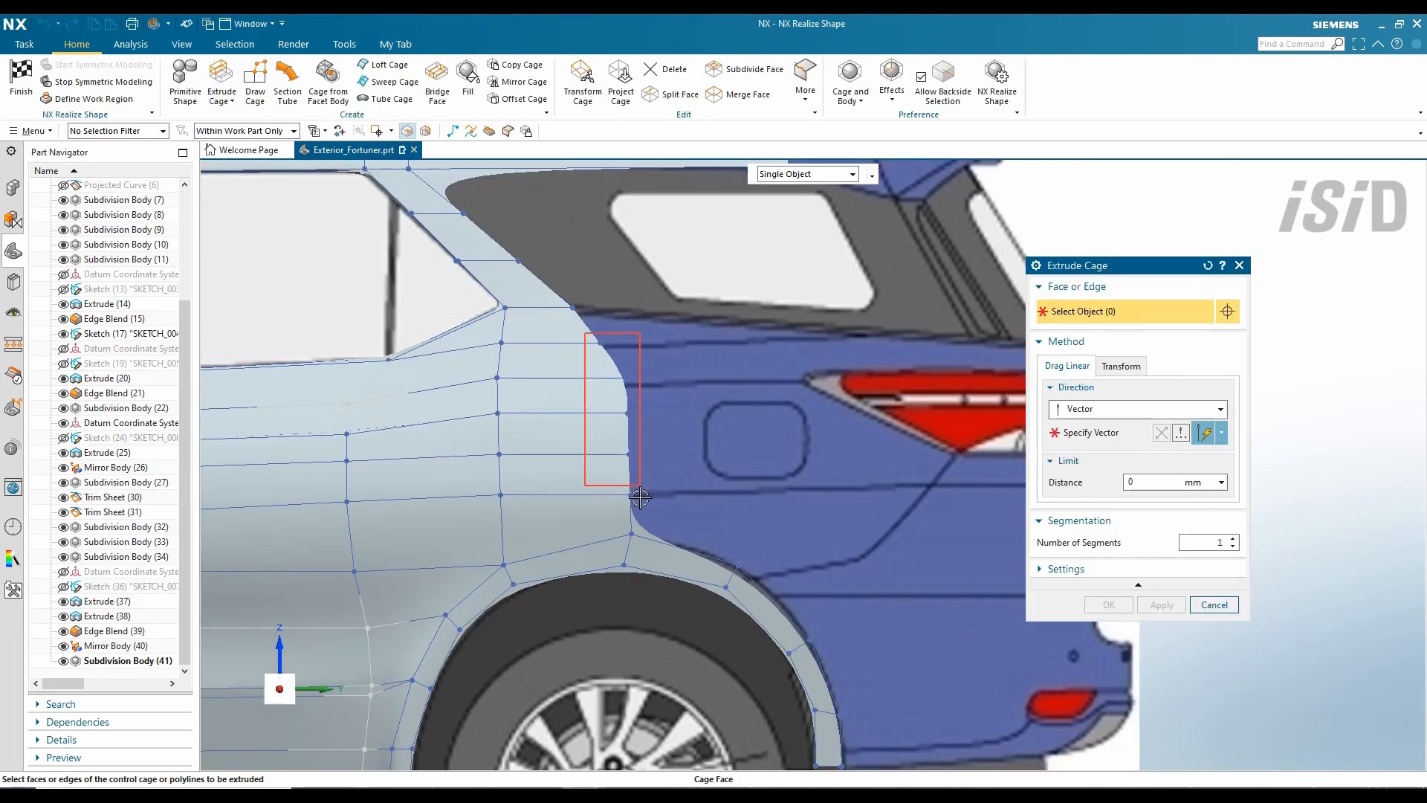
click(1115, 435)
click(845, 471)
drag(669, 408, 752, 417)
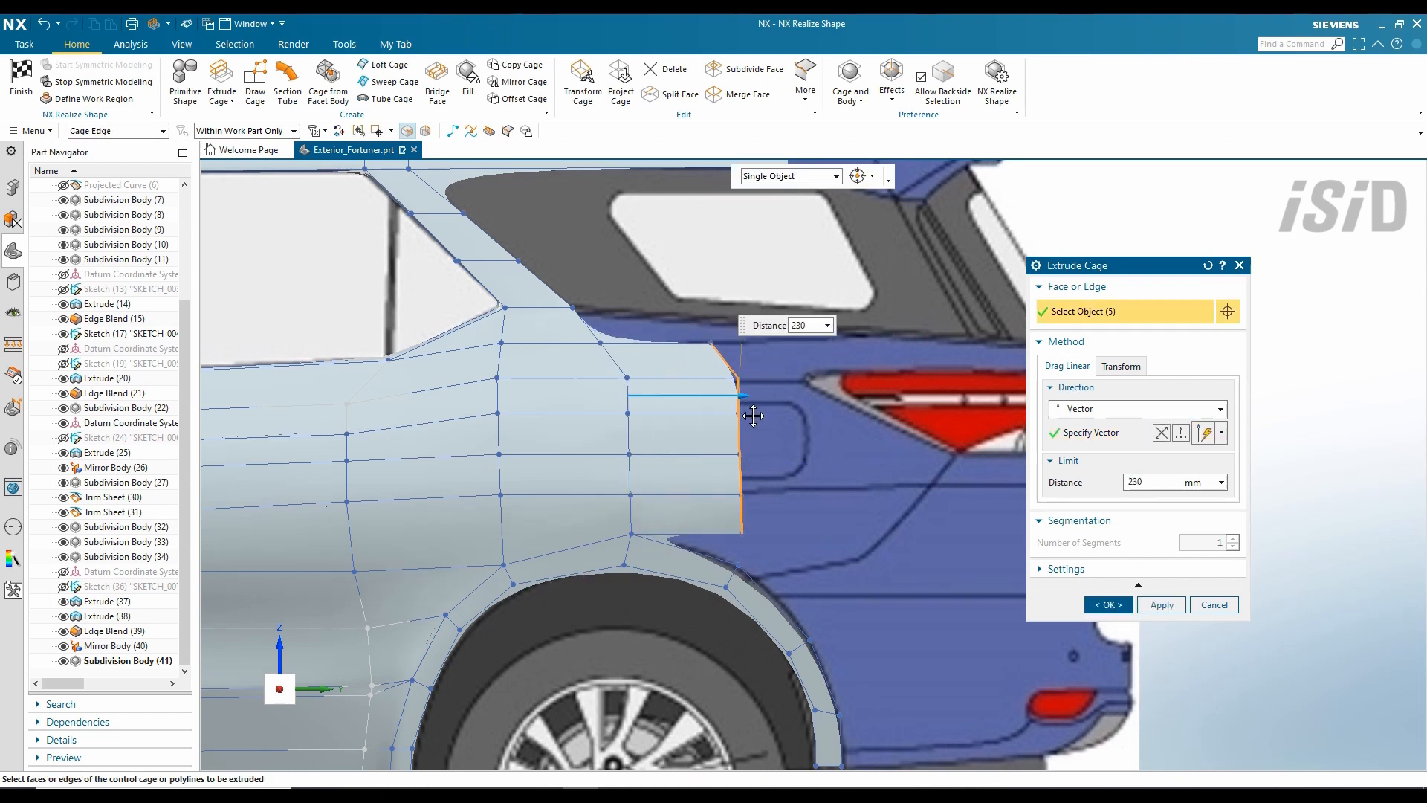
middle_click(908, 605)
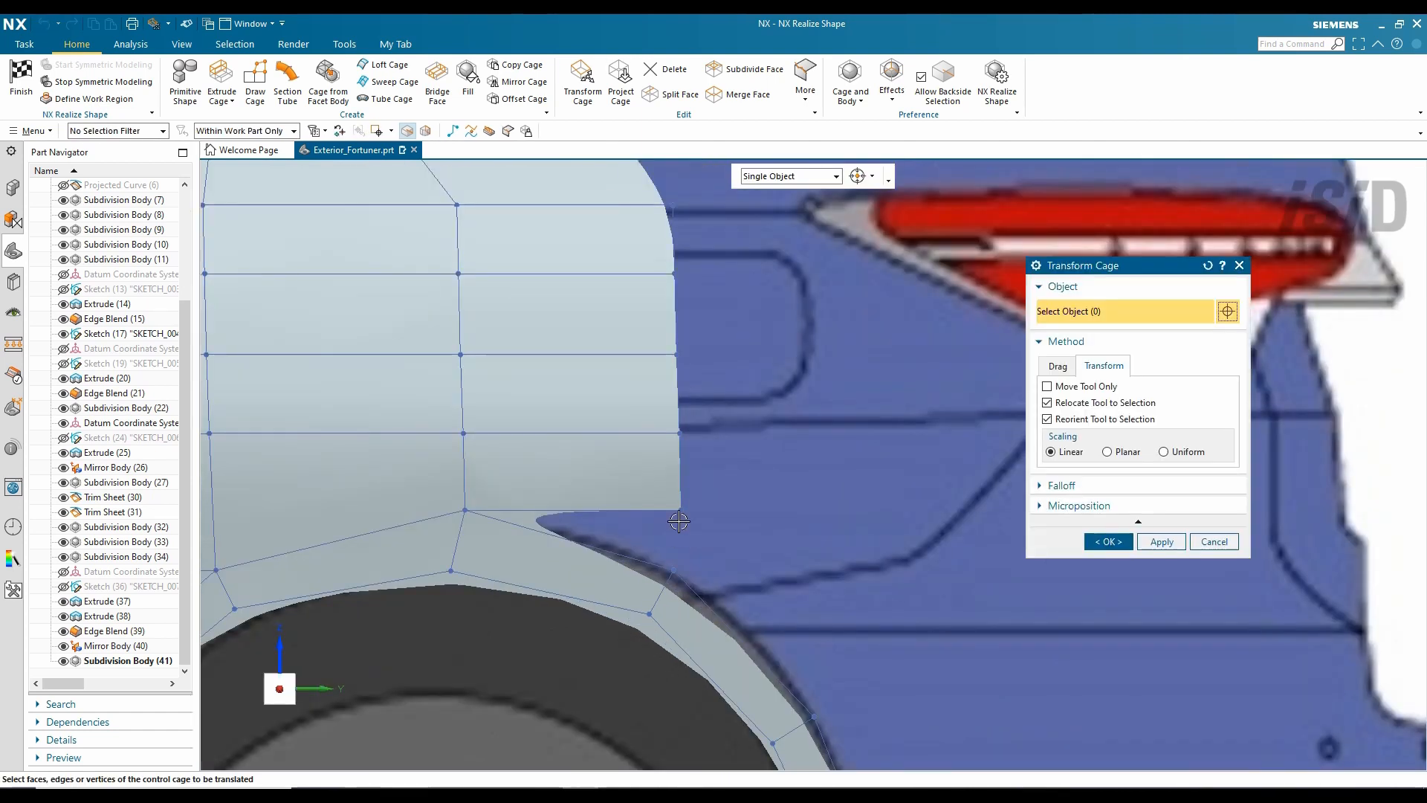
click(679, 516)
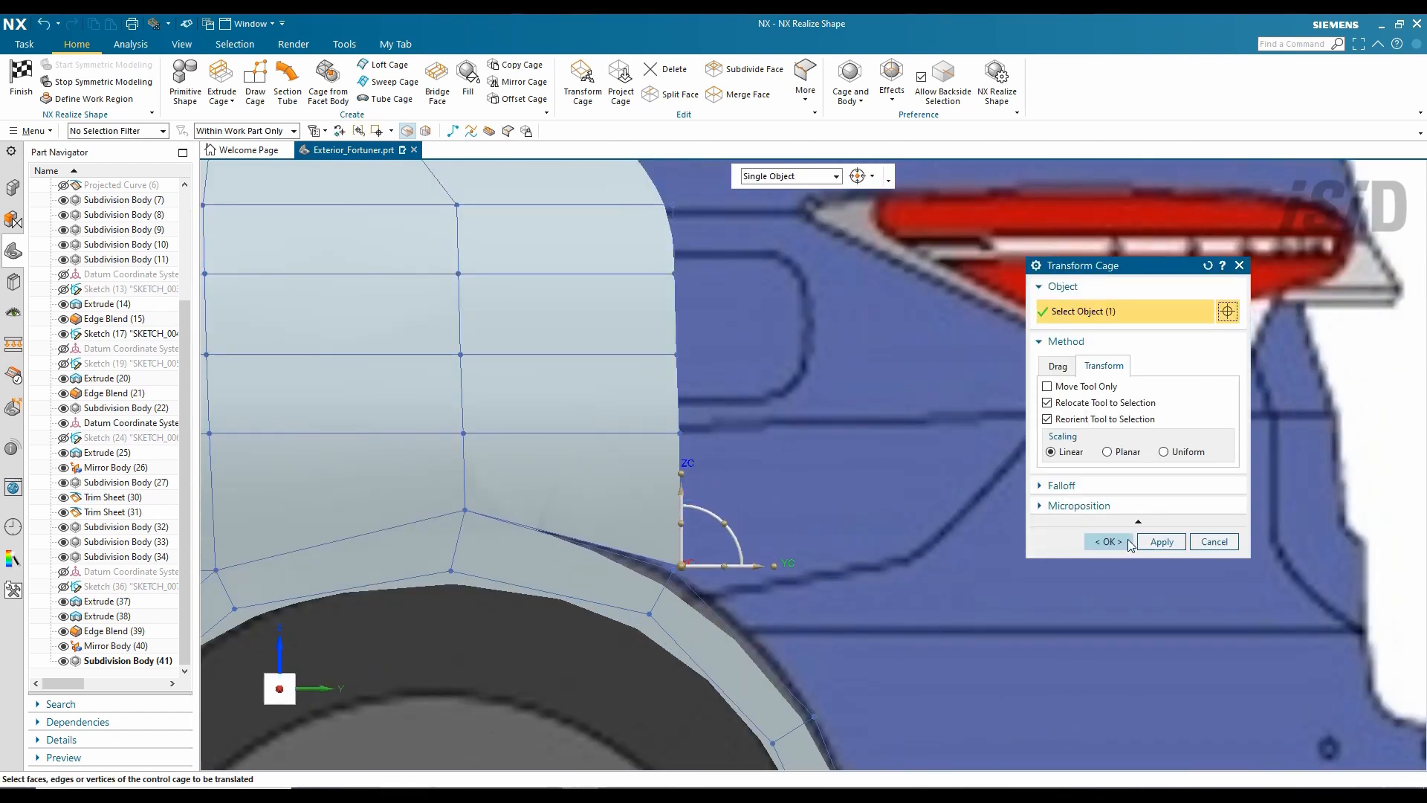
click(1106, 411)
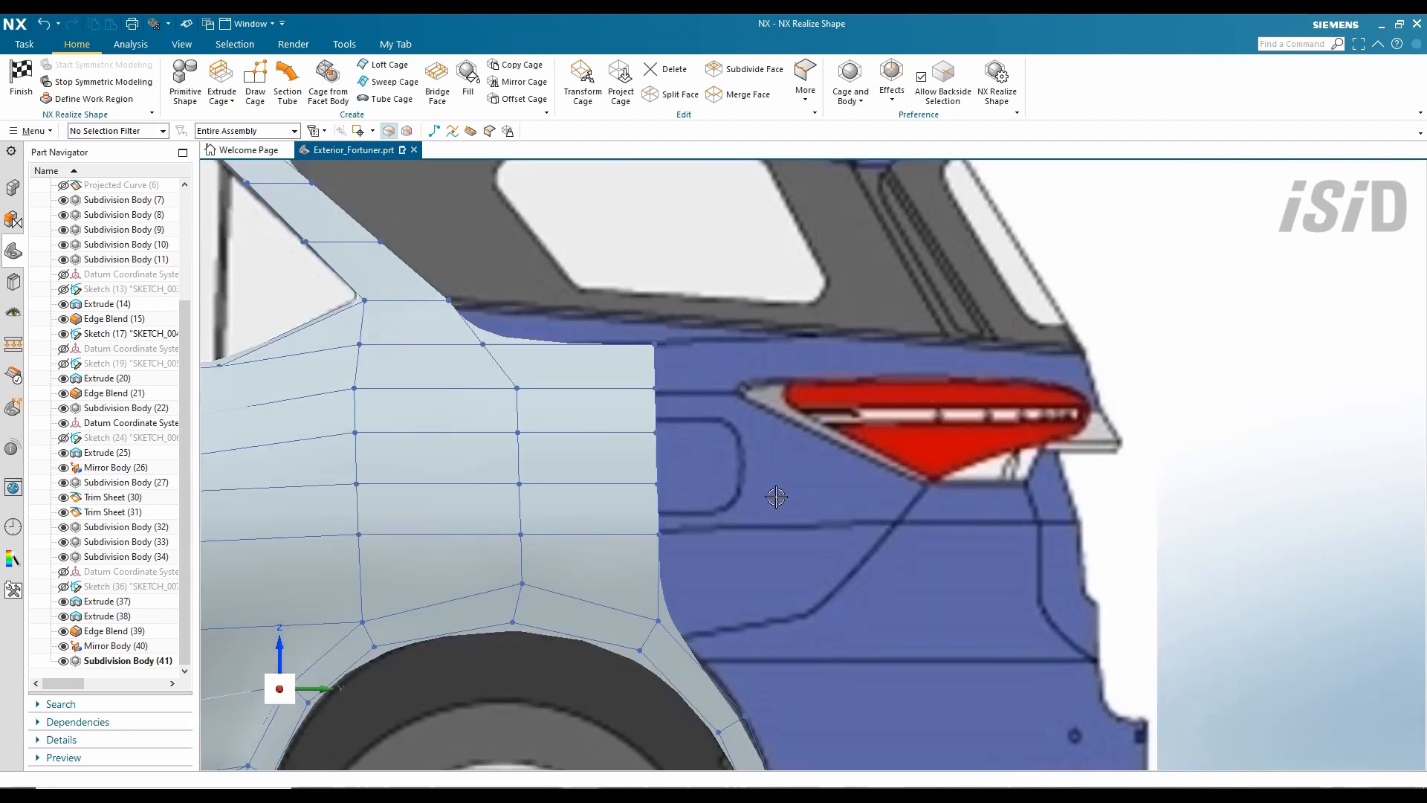
- Sweep a new cage face with the diagonal edge as section and the top edge as guide
scroll(776, 497, up, 1)
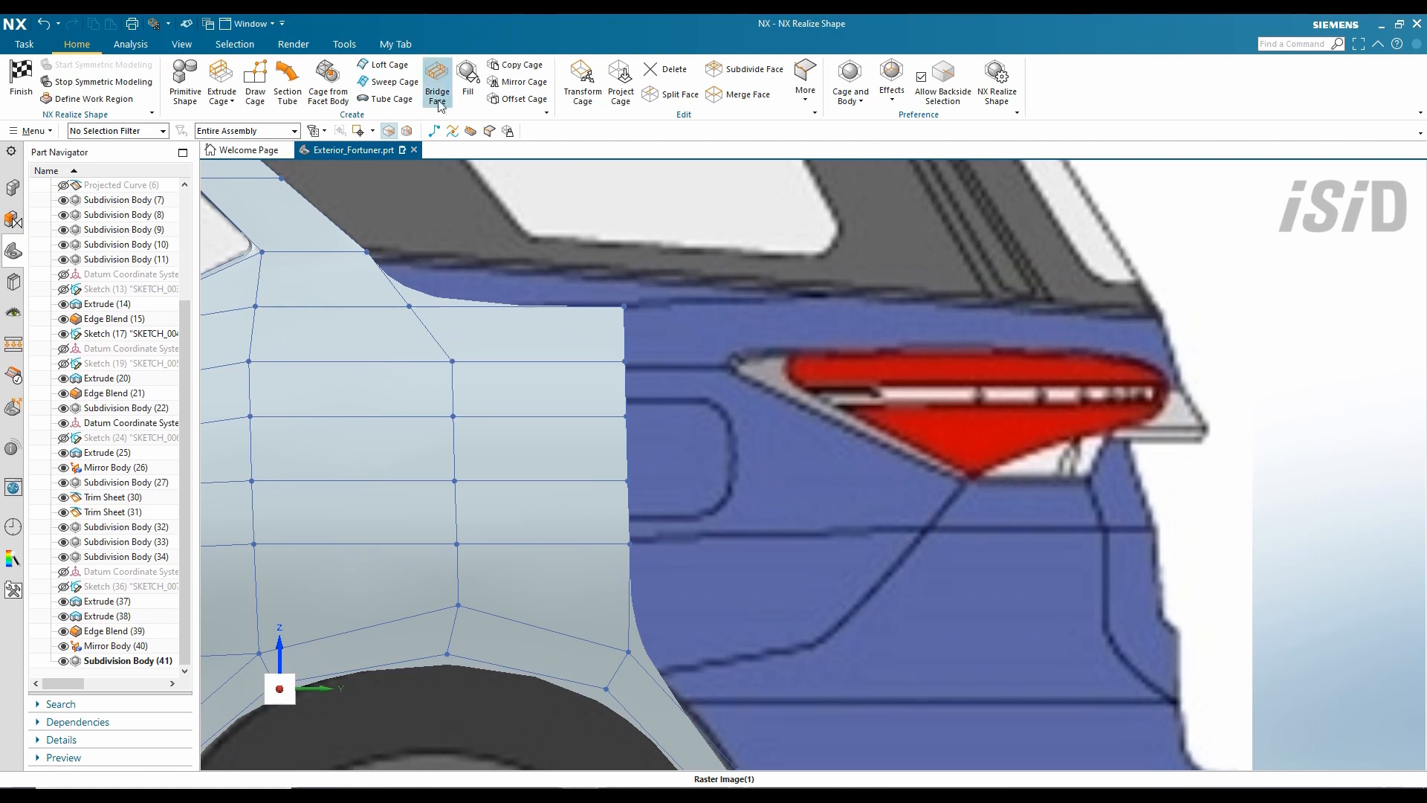
shift+middle_drag(413, 254, 473, 266)
click(388, 81)
click(448, 289)
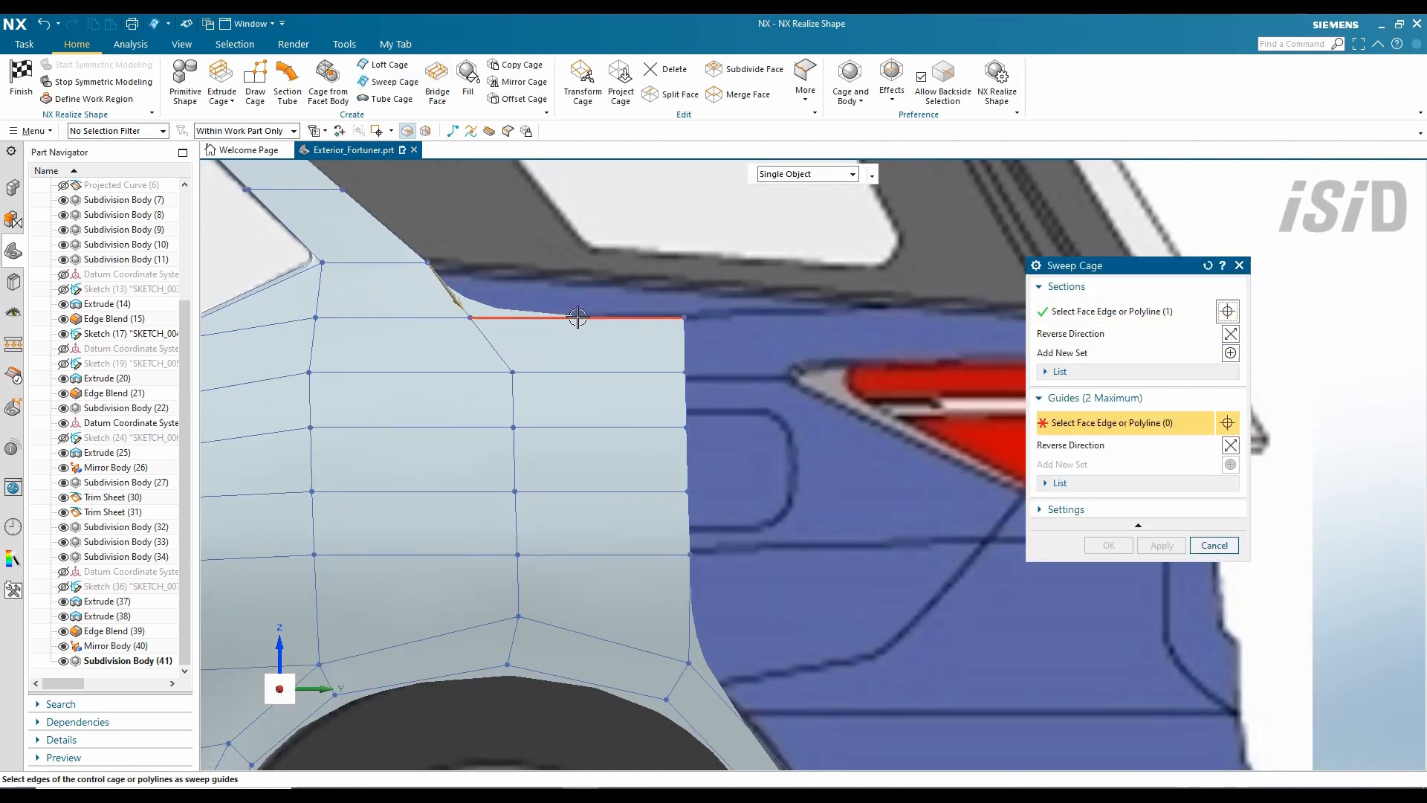
click(640, 317)
click(685, 261)
- Lower the top-right corner vertex of the swept face
click(690, 231)
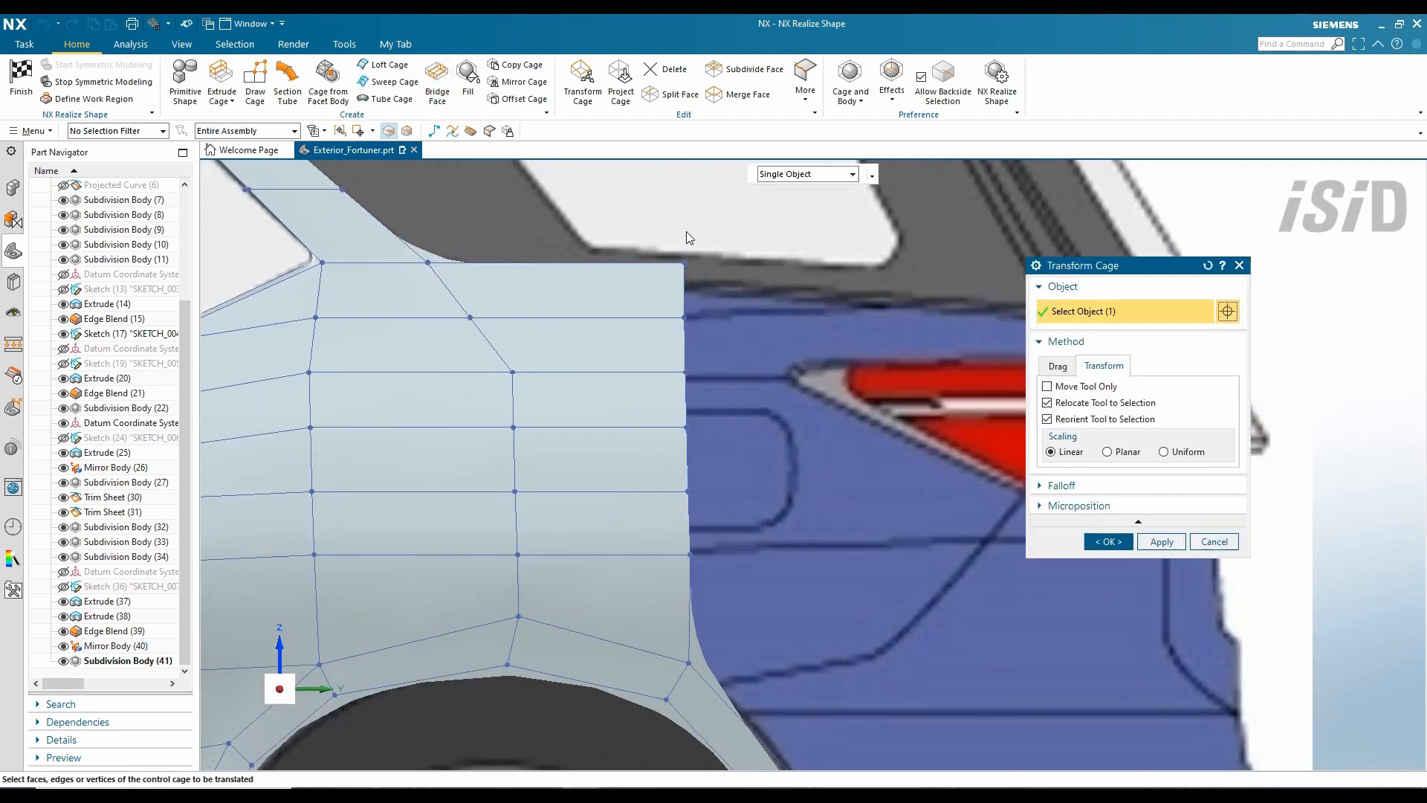
drag(685, 194, 686, 205)
scroll(710, 250, down, 1)
middle_click(623, 252)
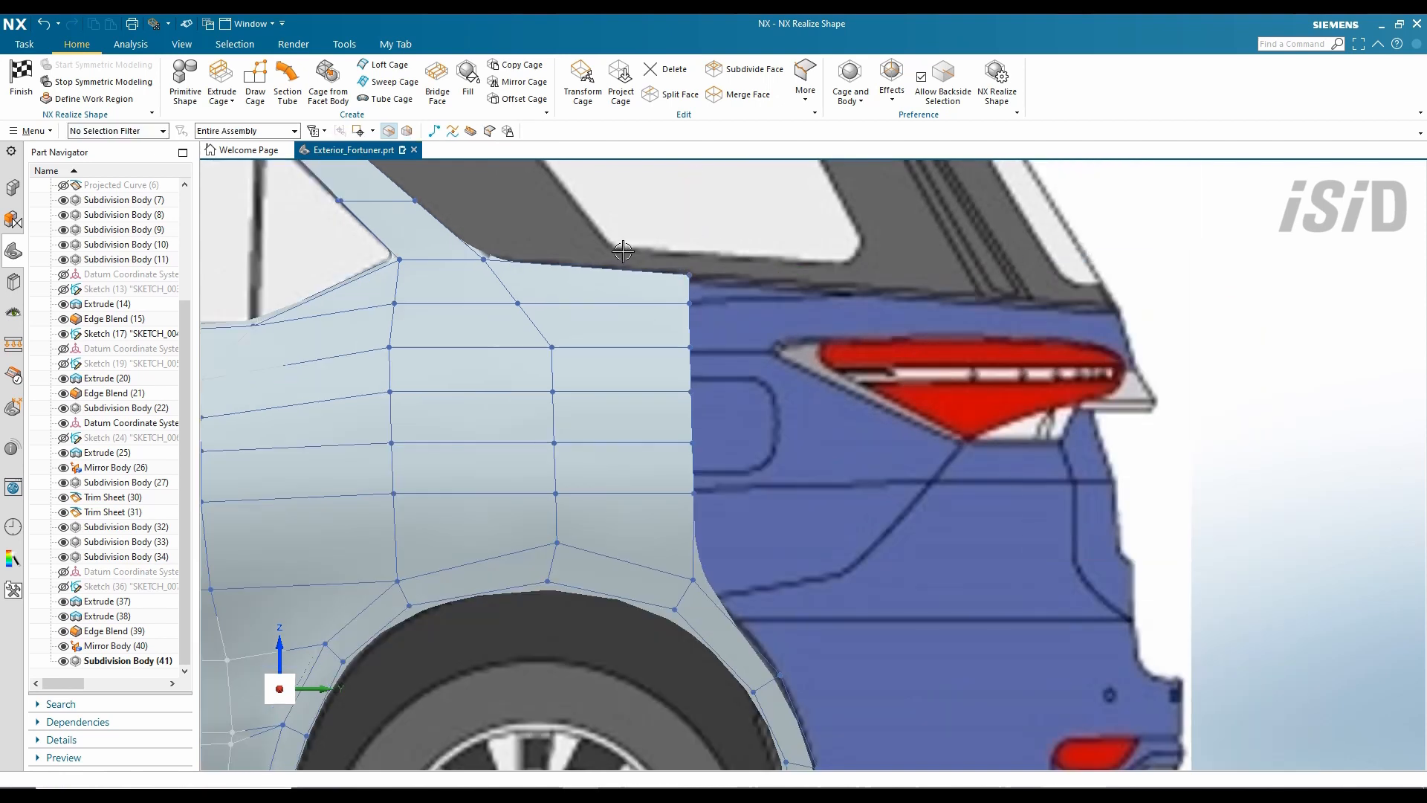
- Extrude the panel's six right-hand vertical edges 130 mm toward the tail lamp
scroll(814, 404, up, 1)
click(388, 82)
drag(666, 237, 635, 657)
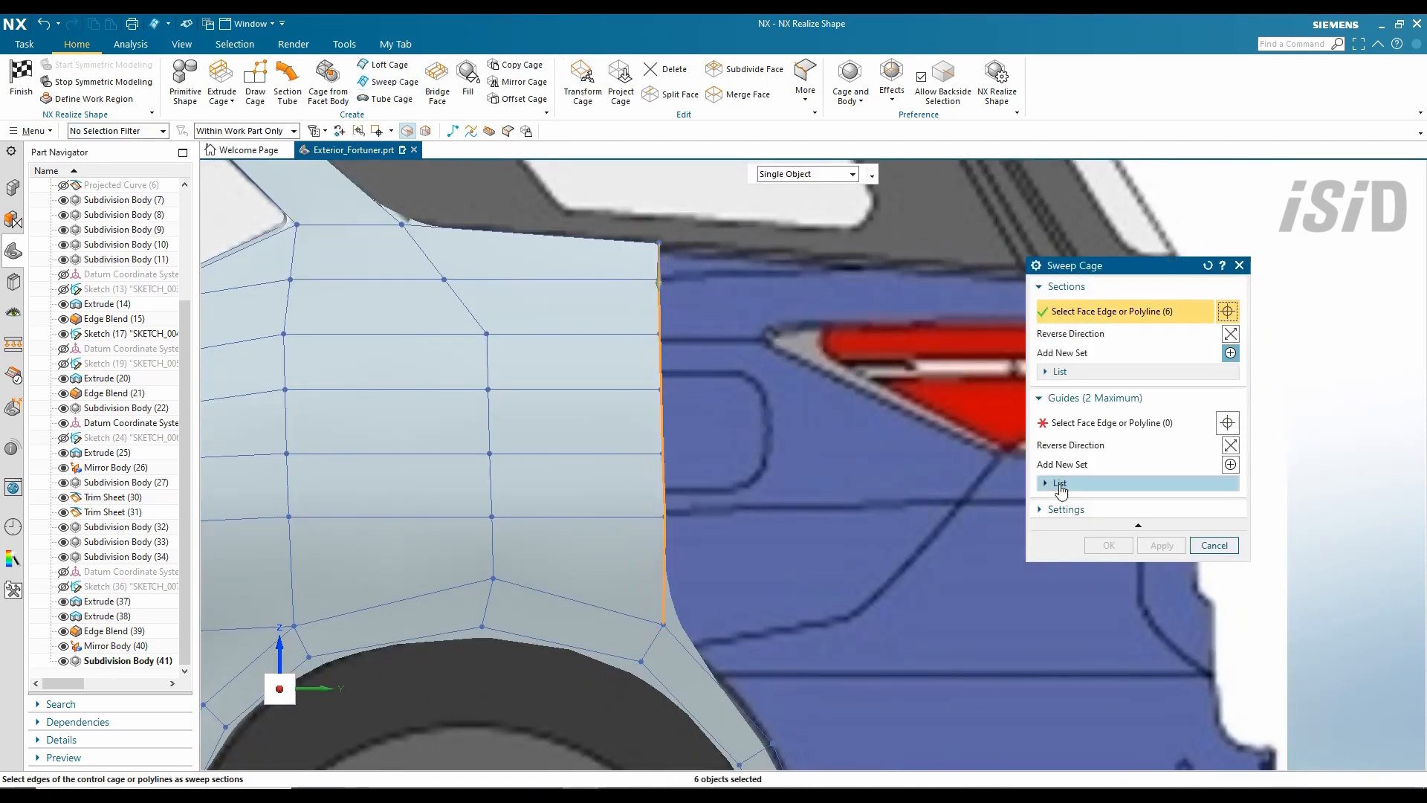
click(221, 81)
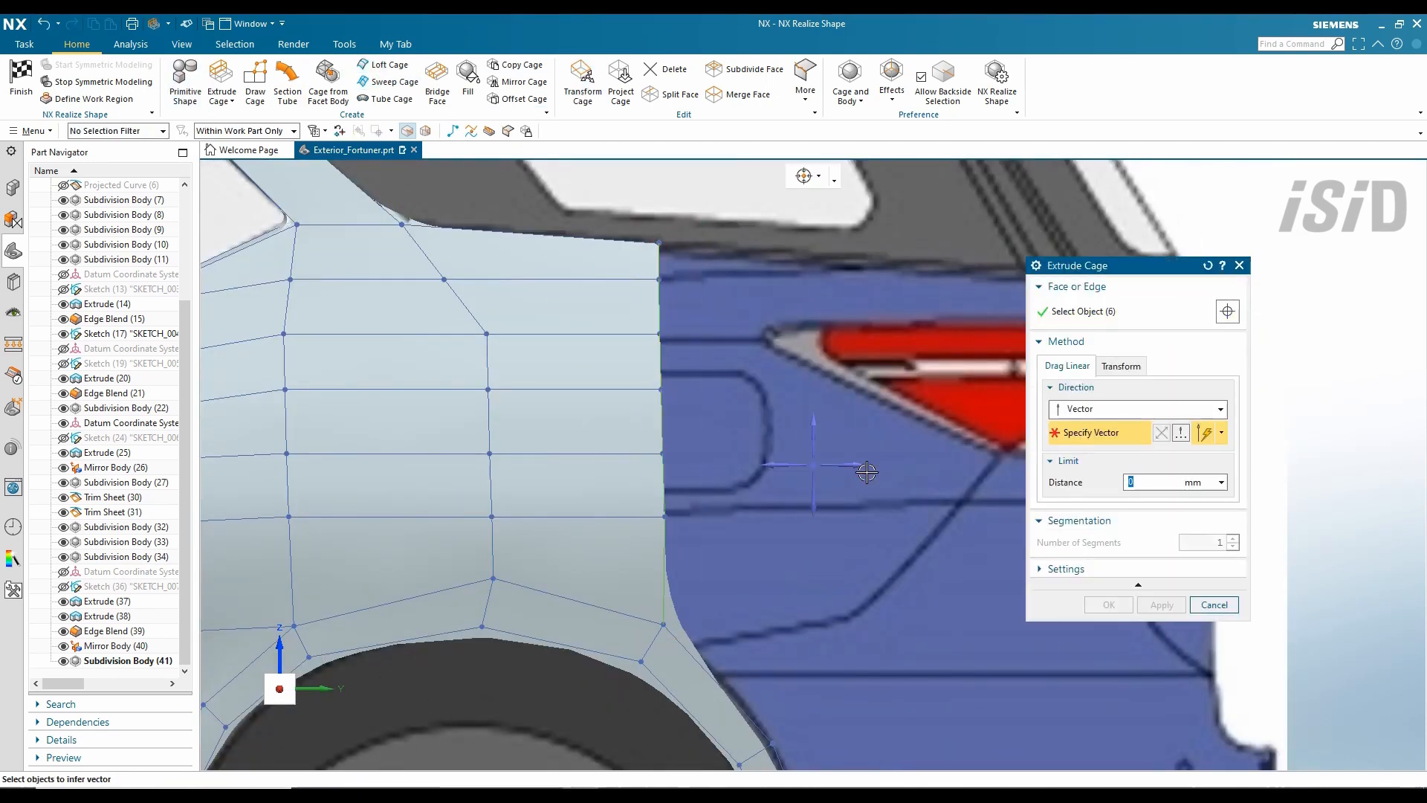
drag(722, 484, 775, 493)
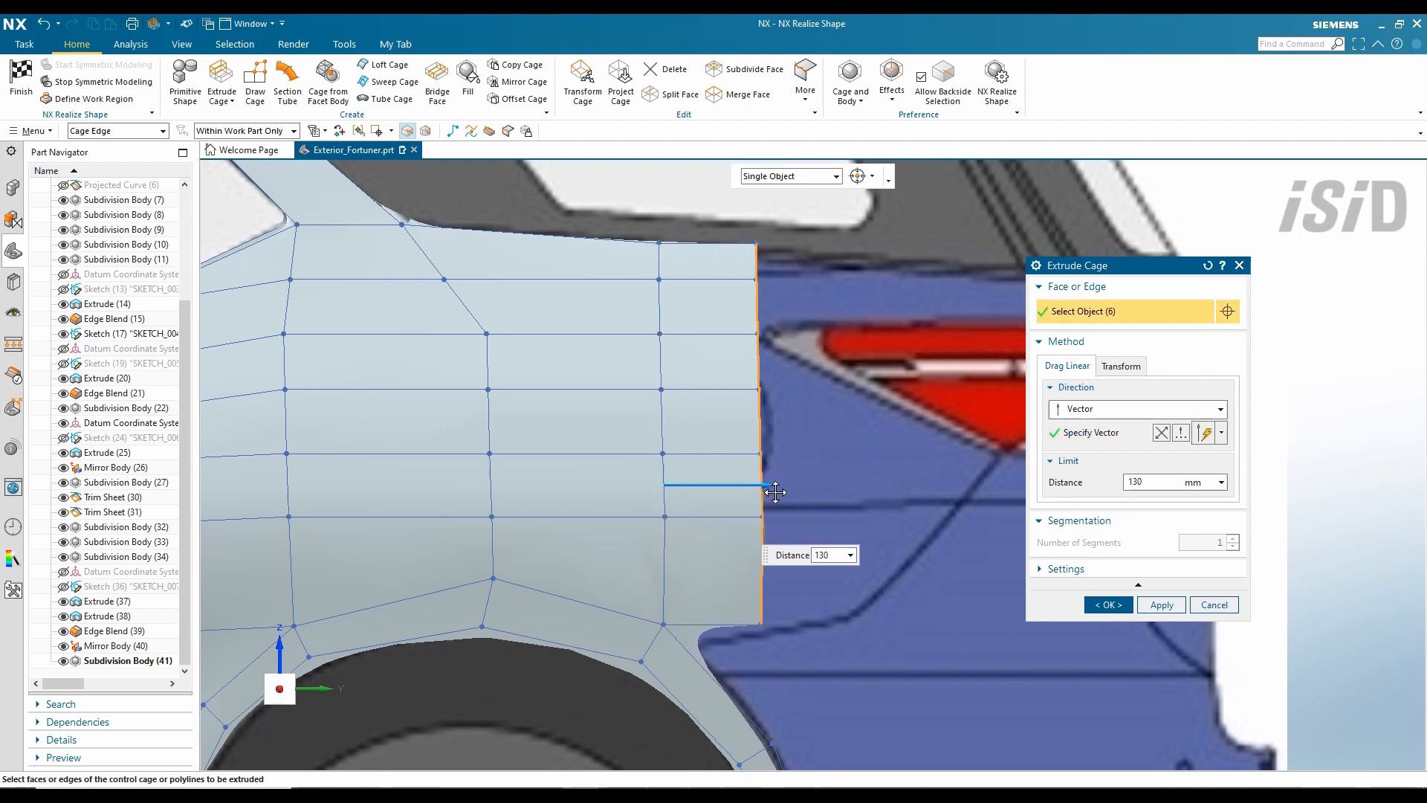
click(1109, 604)
- Reposition the new lower corner vertex and a vertex along the panel's top edge
click(583, 81)
click(754, 550)
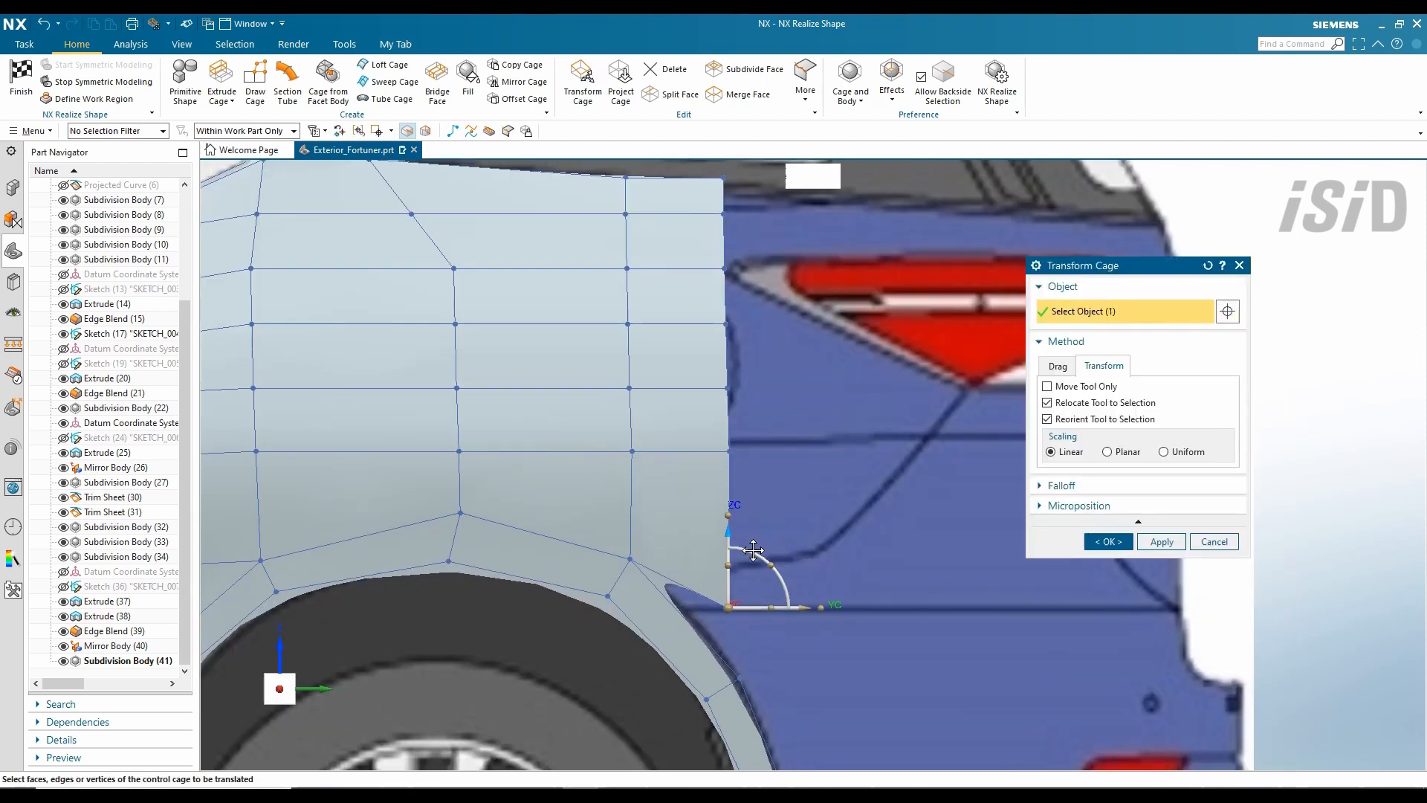
scroll(753, 550, up, 5)
click(1105, 544)
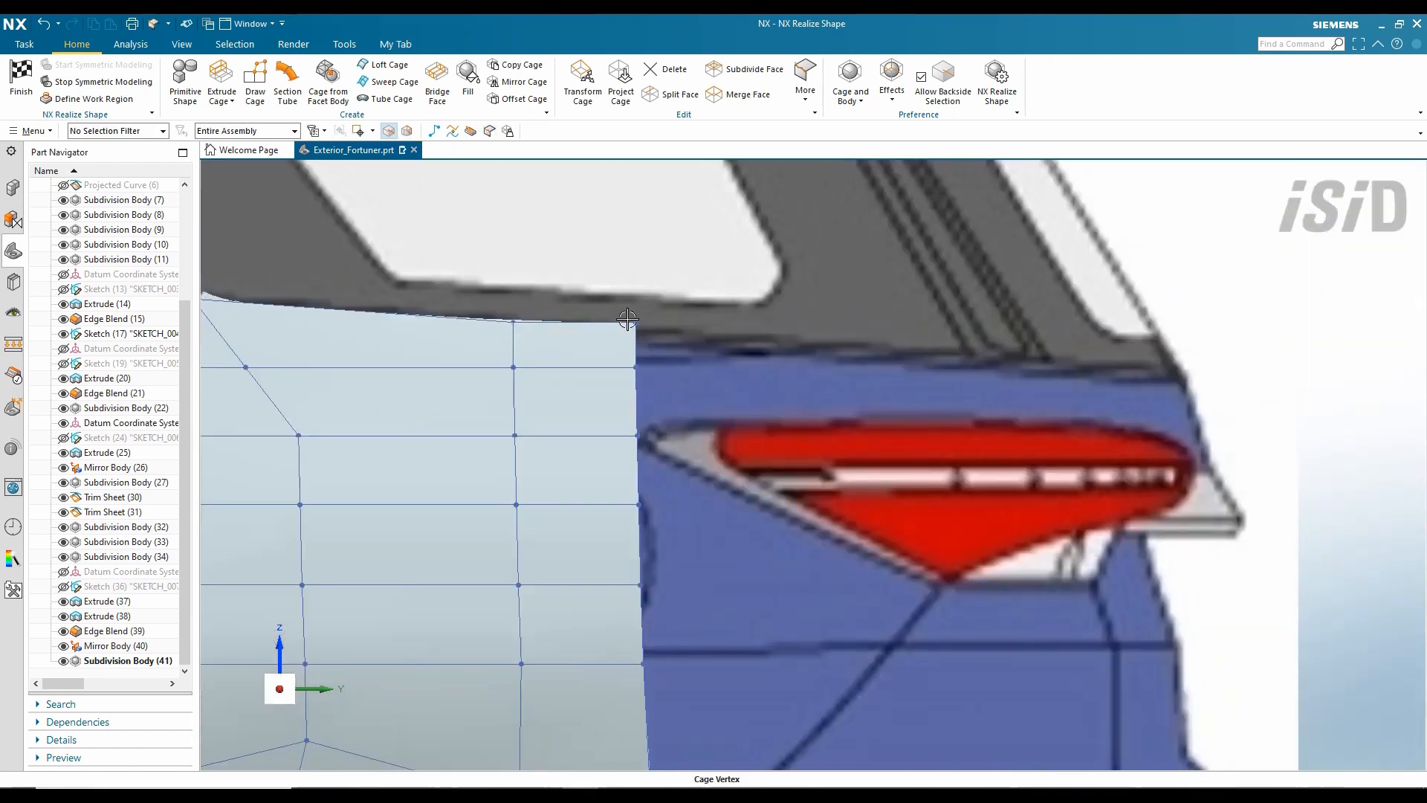
click(627, 319)
scroll(653, 290, down, 3)
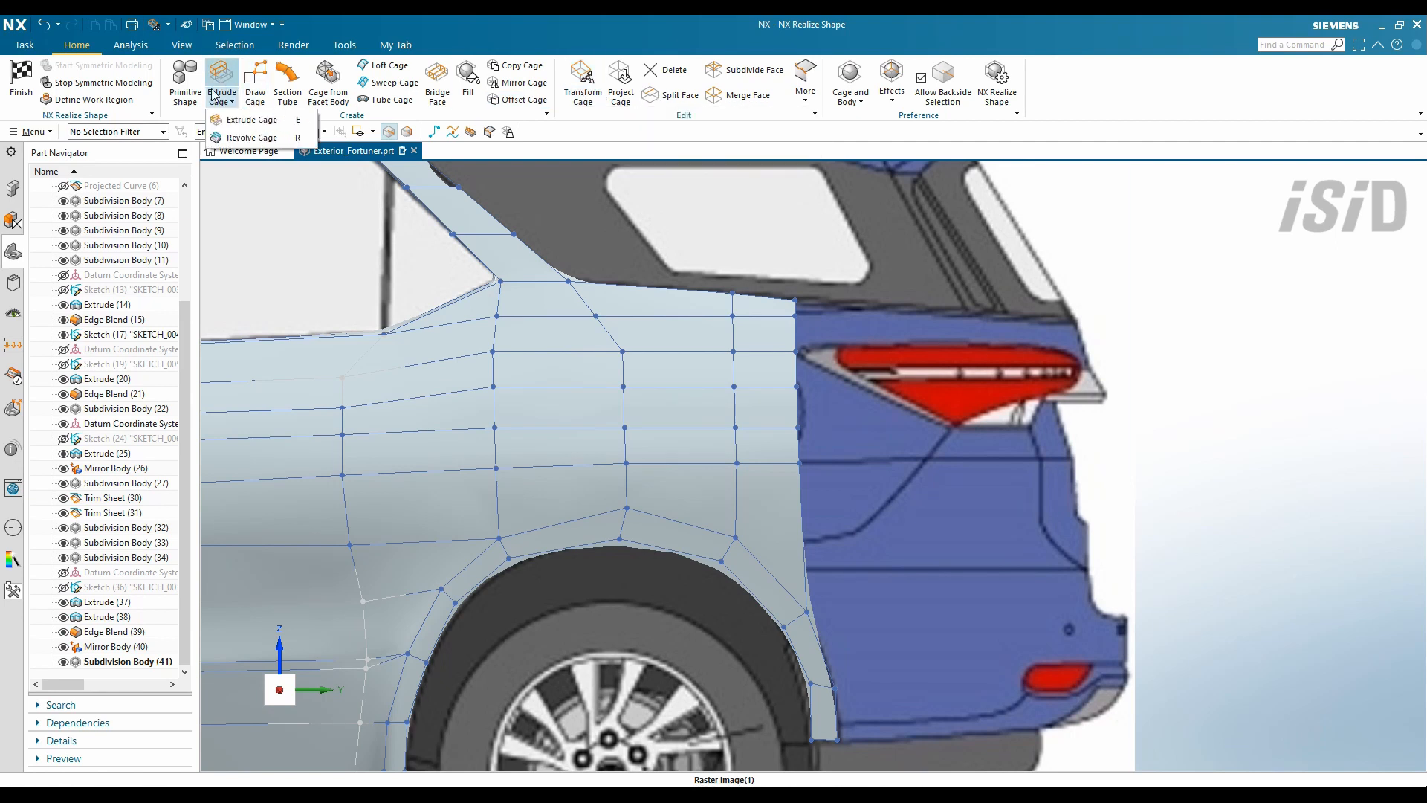
- Extrude the two upper rear edges 370 mm over the tail lamp
click(251, 120)
click(796, 327)
drag(799, 327, 983, 327)
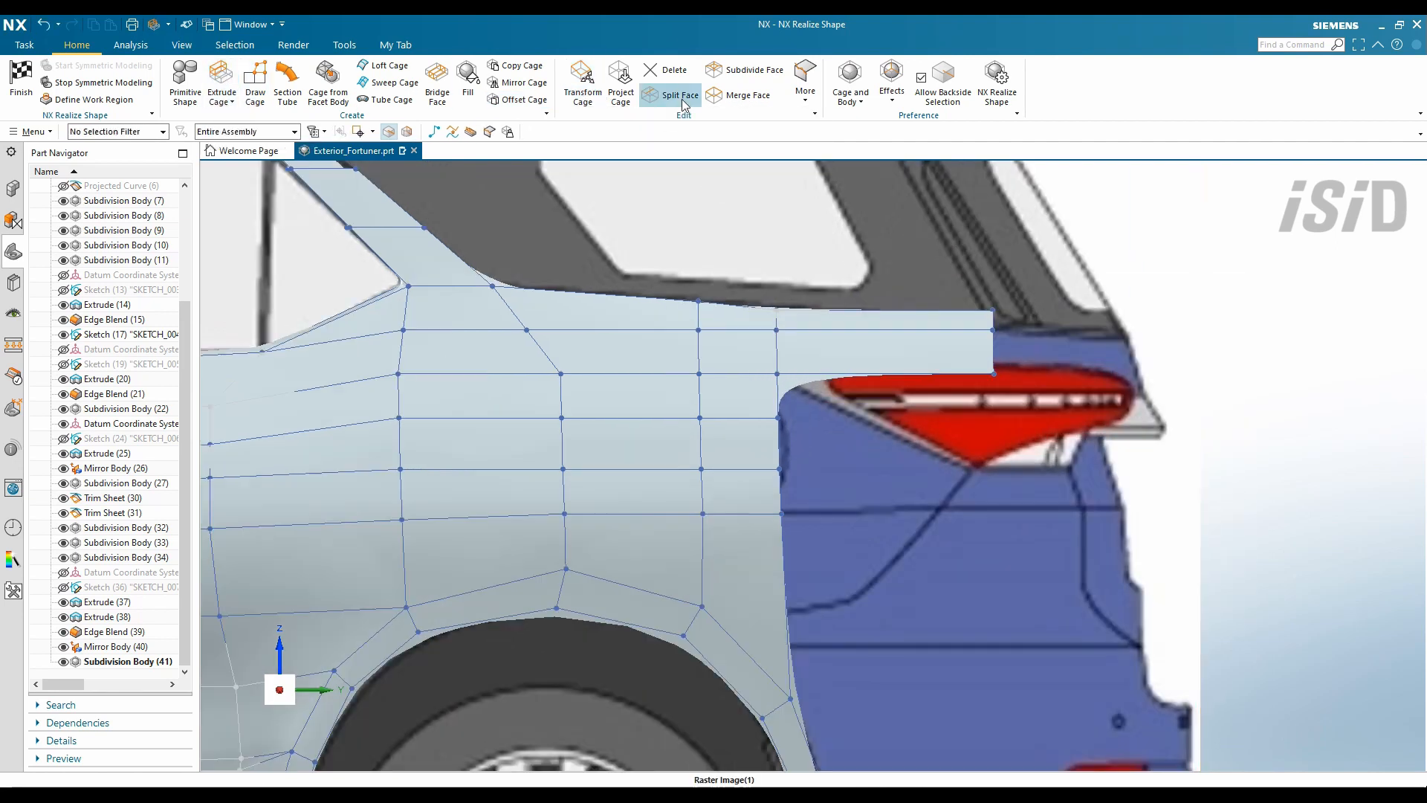
- Split the extruded face along a polyline and reshape its vertices
click(670, 95)
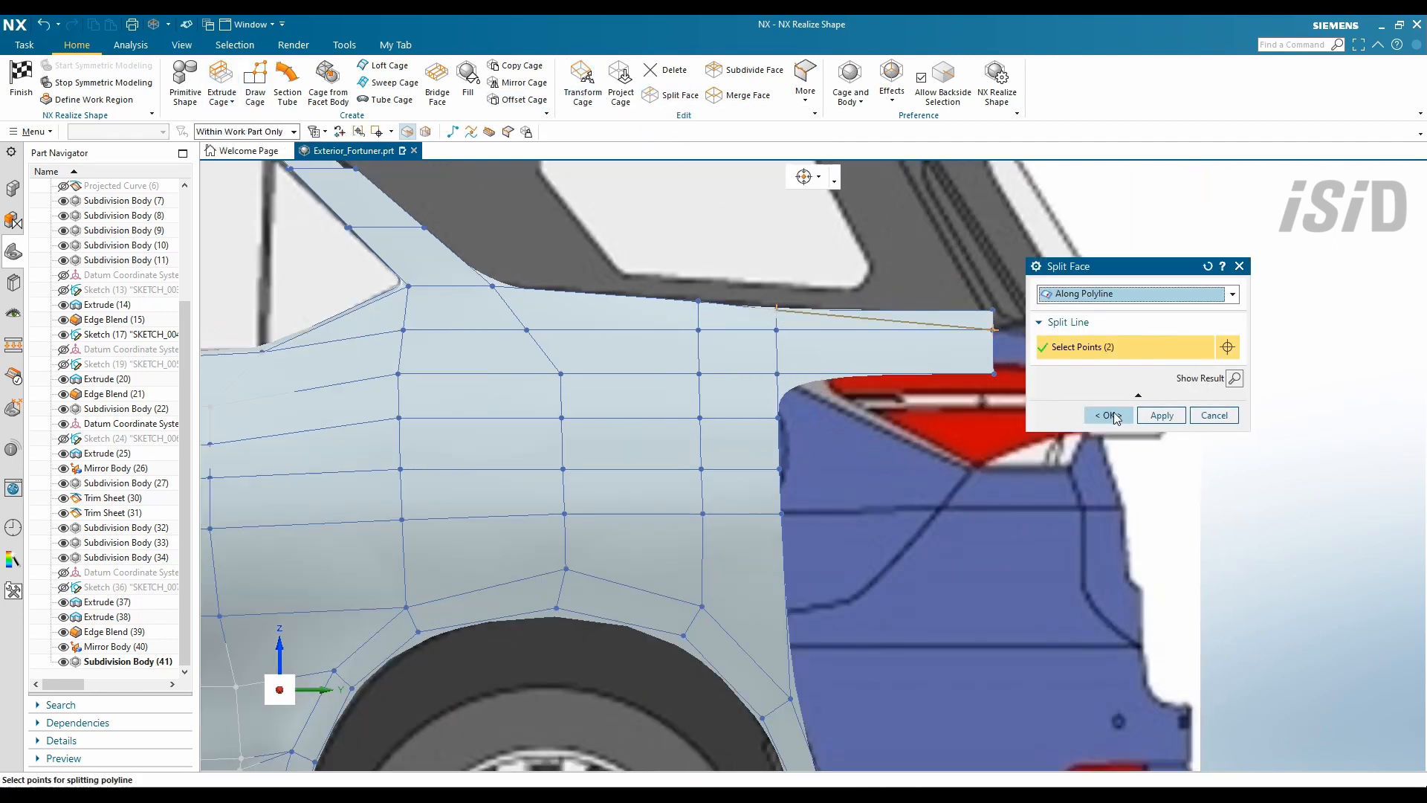
click(1112, 415)
click(1025, 351)
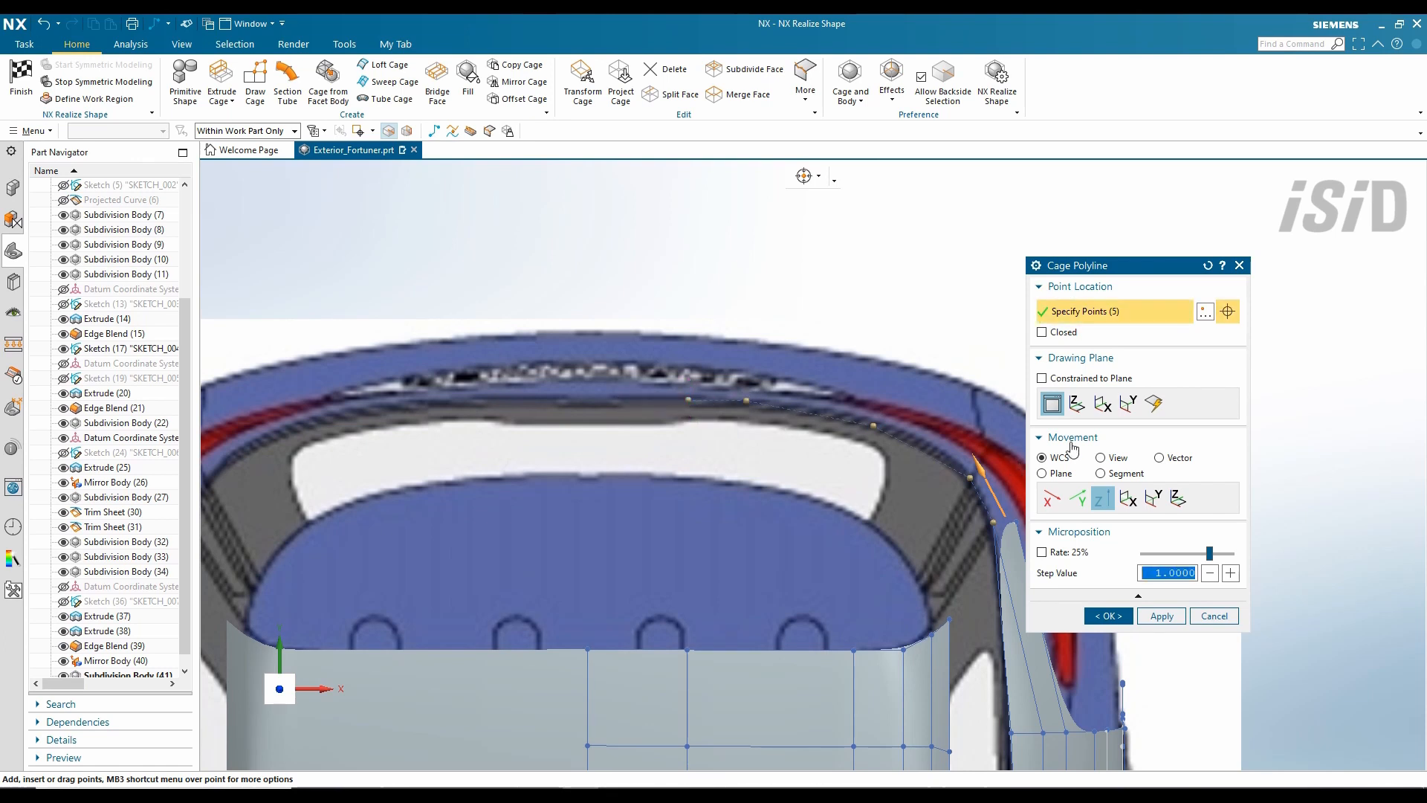
- Complete the five-point cage path across the tailgate top and view the car from the side
click(1209, 266)
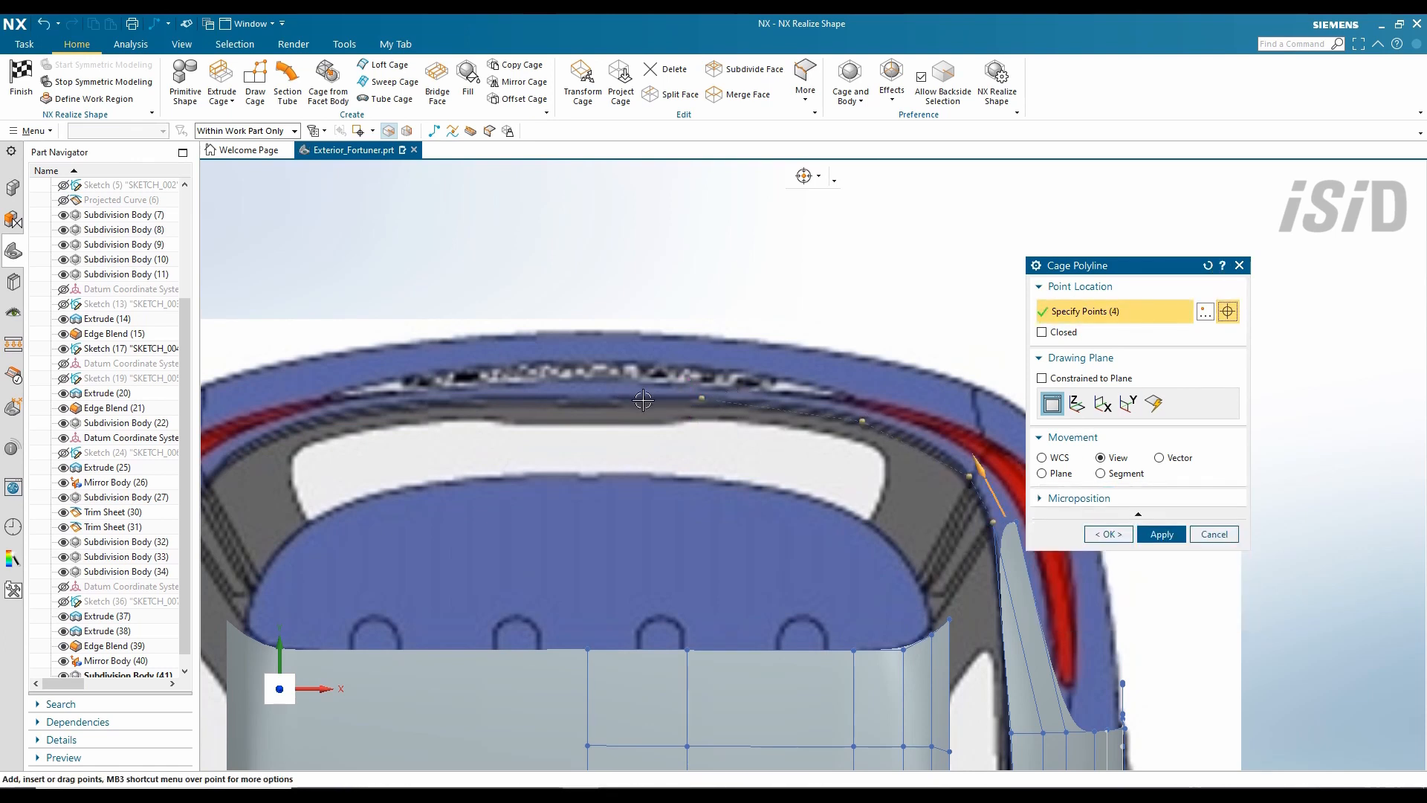
middle_click(988, 445)
scroll(1009, 518, up, 1)
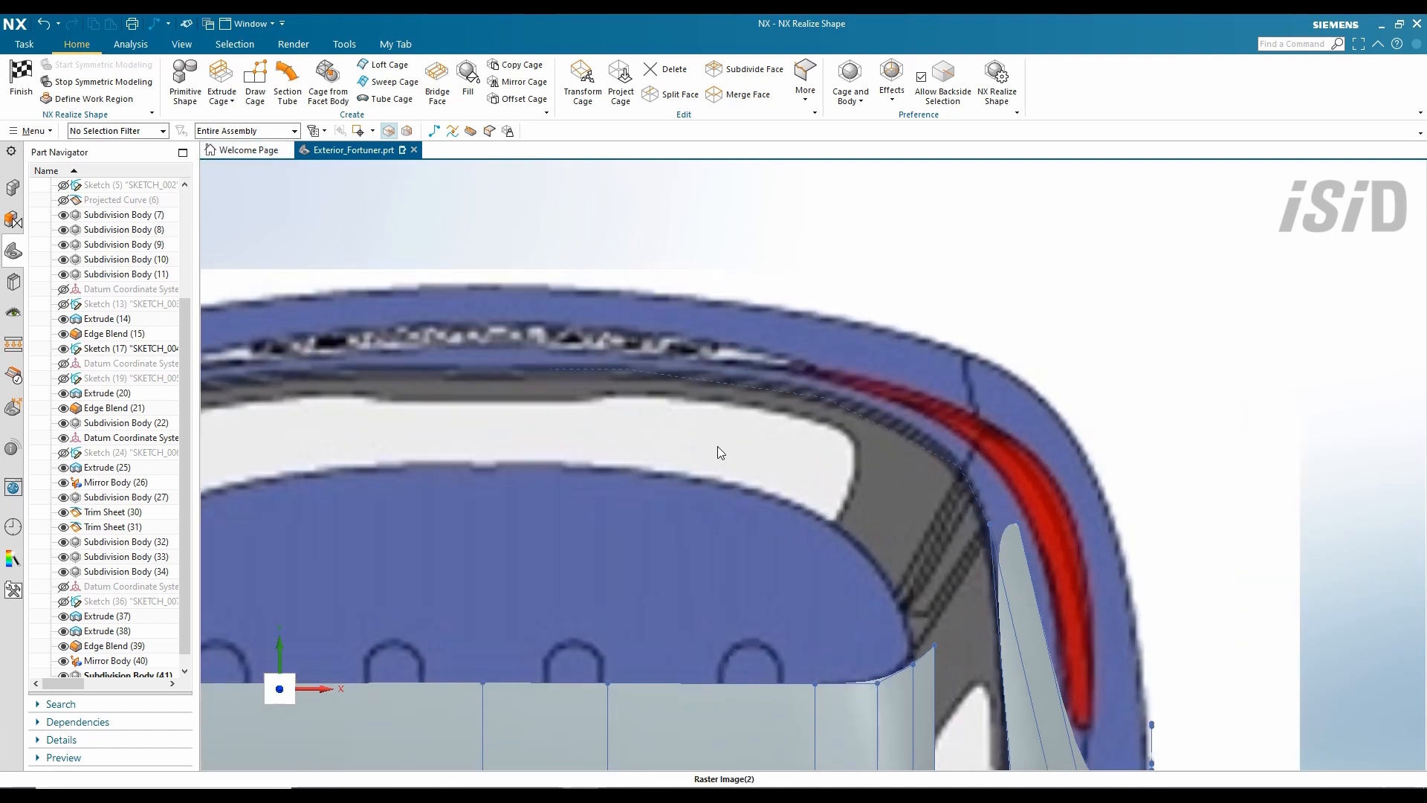
key(ctrl+alt+r)
scroll(1088, 339, up, 6)
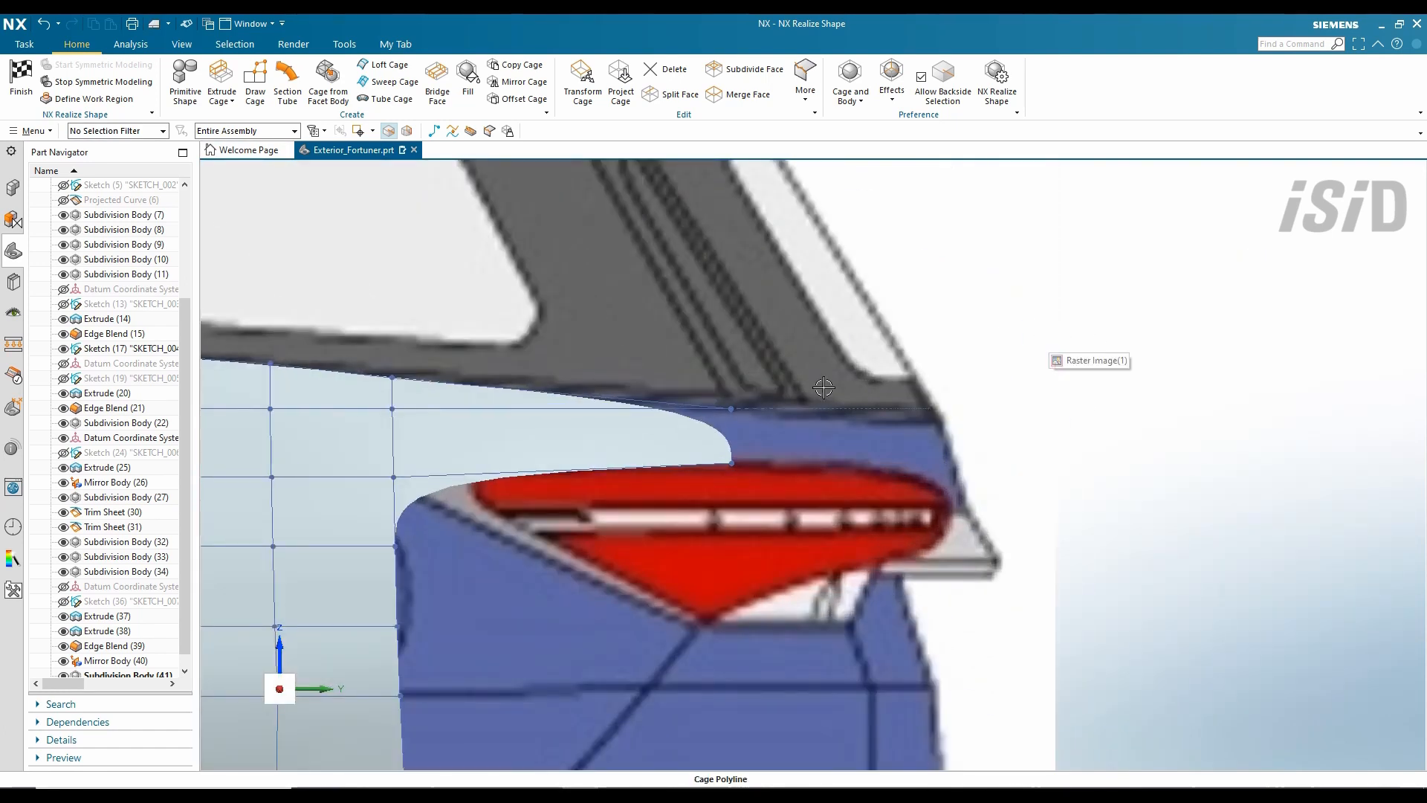
- Sweep the rear strip edge along the new path to form a band across the back
click(394, 81)
click(732, 436)
middle_click(732, 436)
middle_click(732, 436)
click(780, 409)
scroll(663, 424, down, 1)
middle_drag(662, 424, 639, 426)
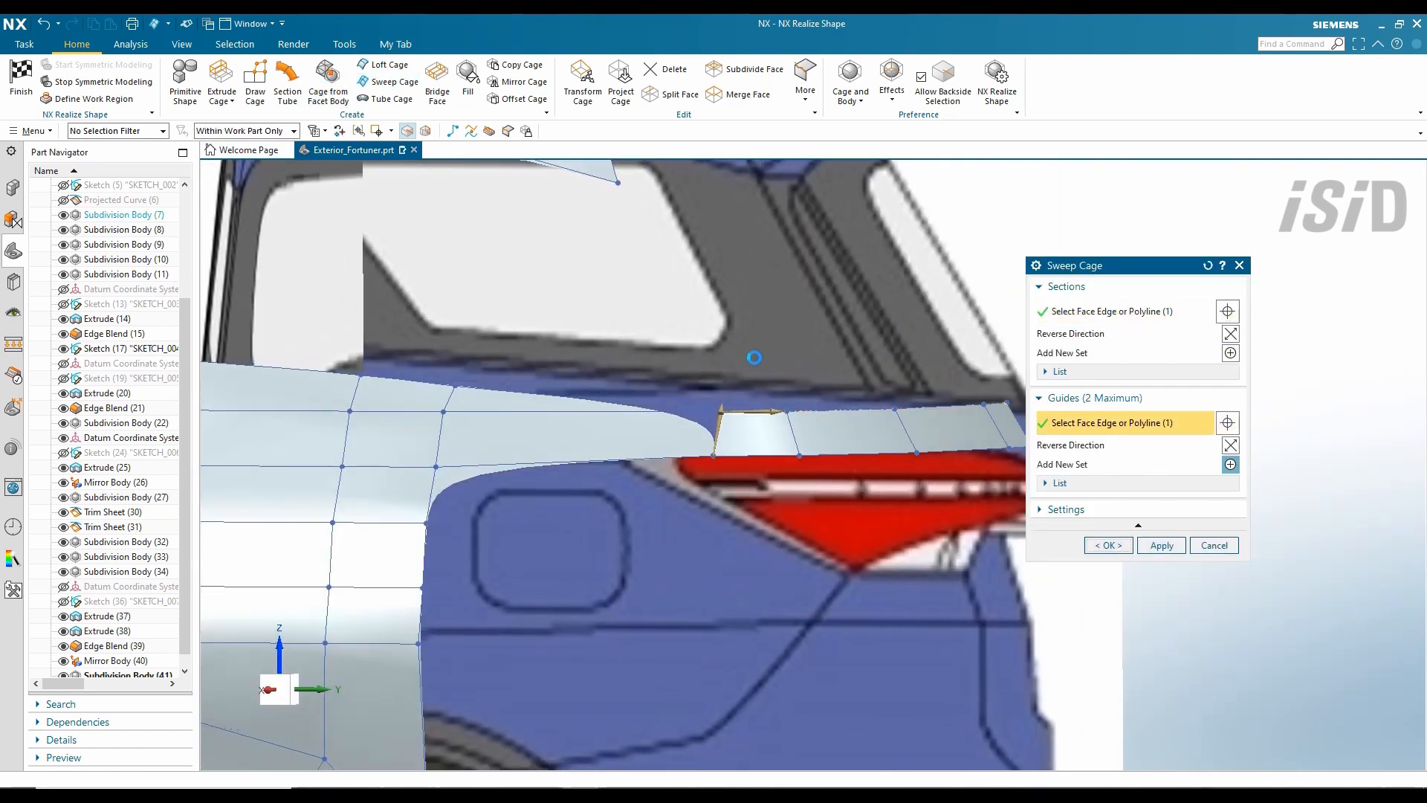
middle_click(755, 357)
scroll(896, 402, down, 5)
mouse_move(896, 402)
middle_down()
mouse_move(814, 464)
mouse_move(877, 417)
middle_up()
- Toggle symmetric modelling off and back on, then inspect the swept band
click(104, 82)
scroll(763, 516, up, 3)
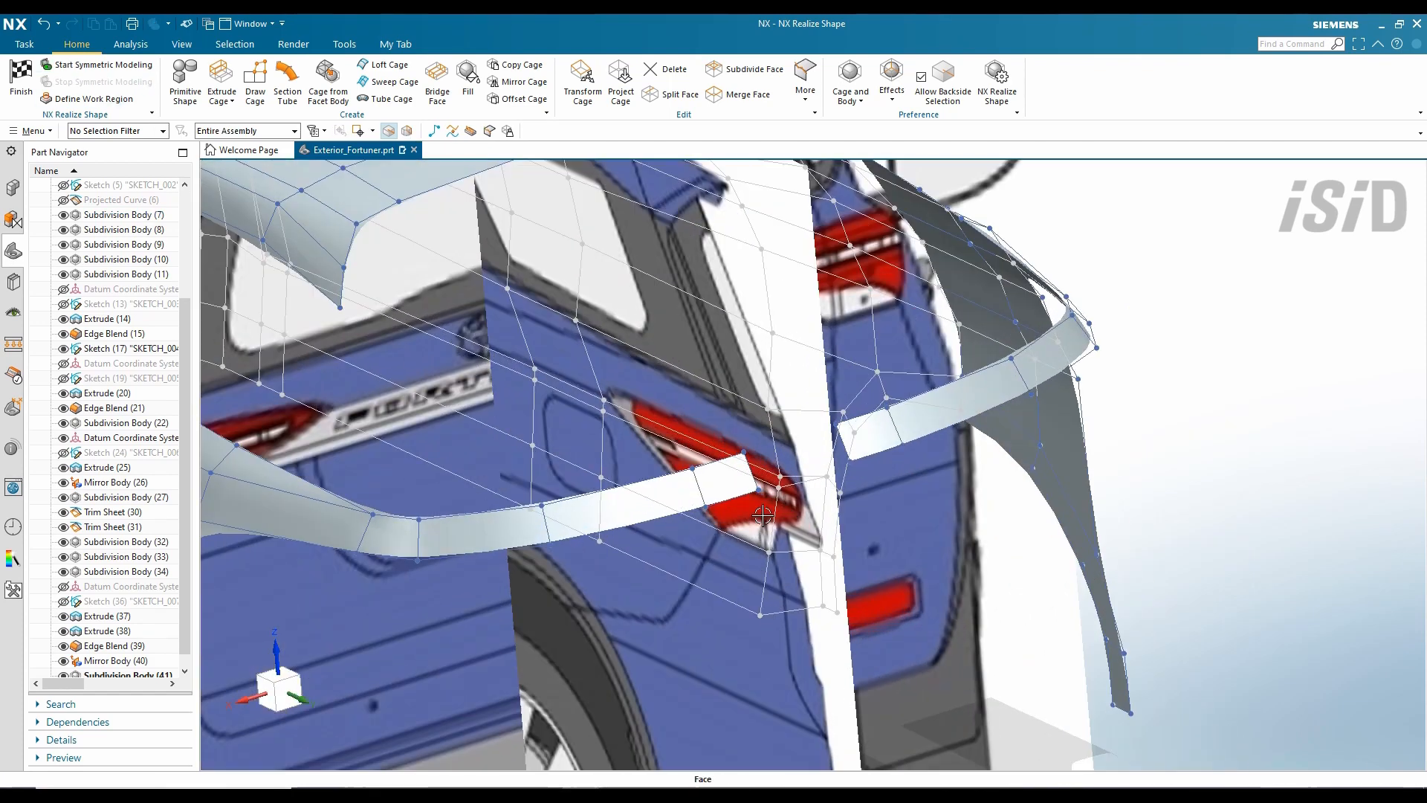
scroll(763, 515, down, 4)
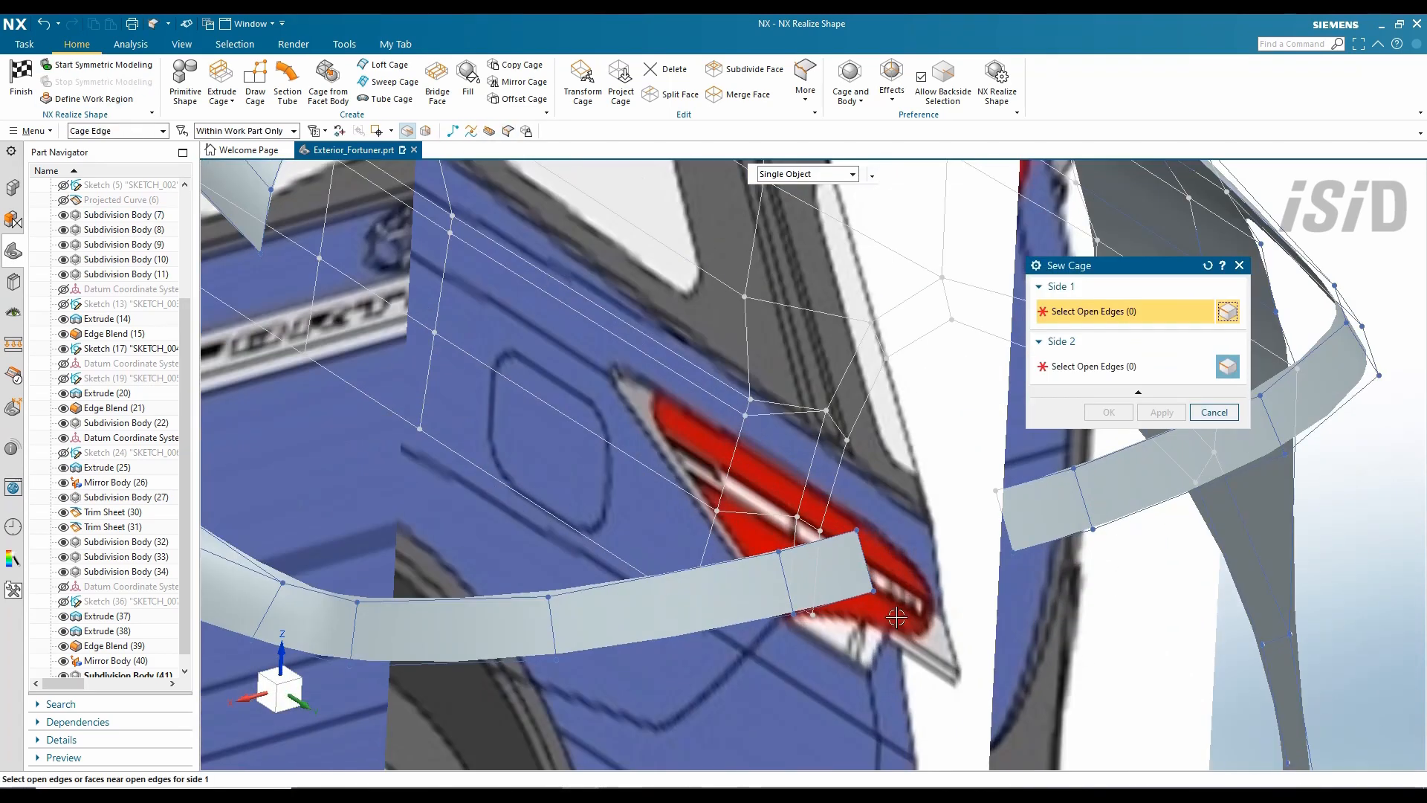
click(964, 510)
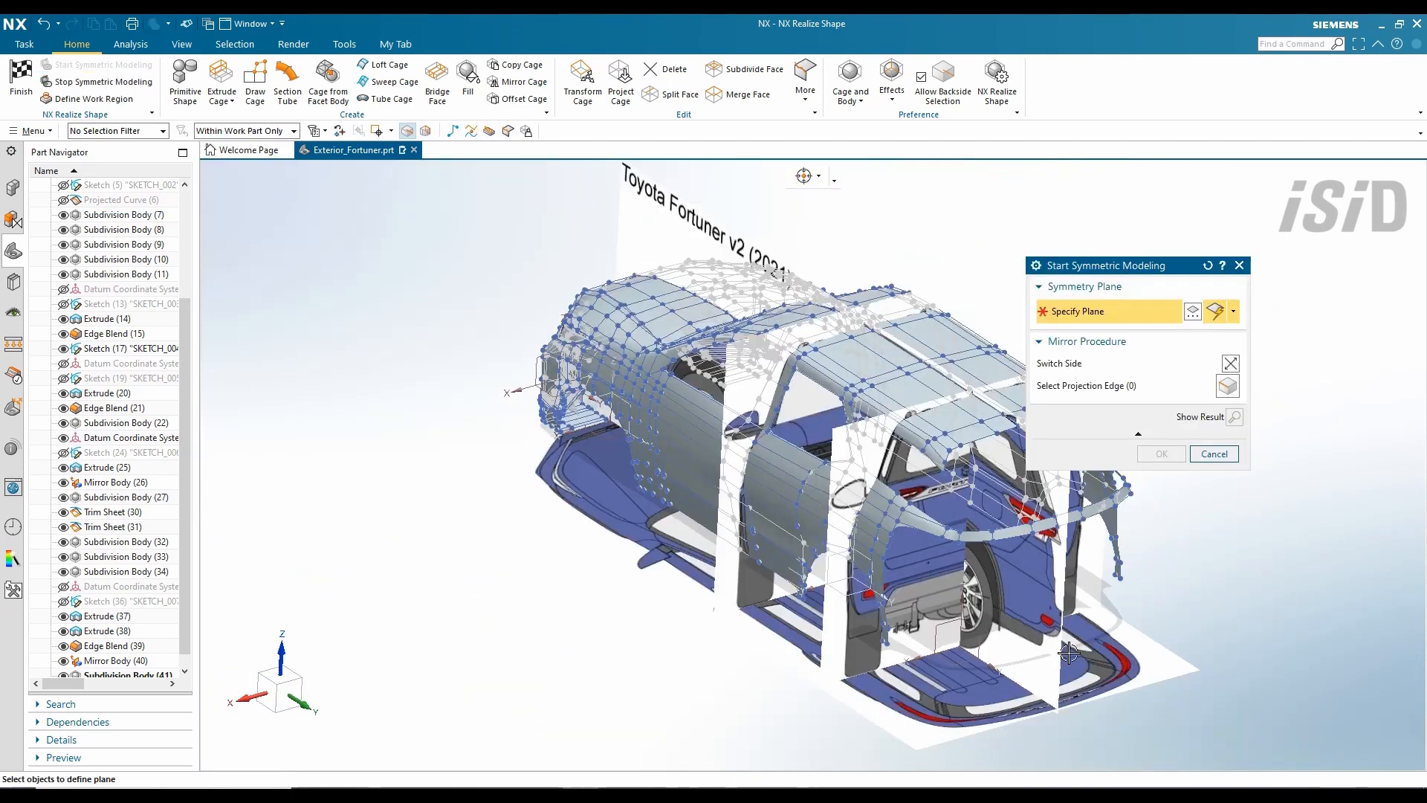
middle_drag(639, 580, 675, 426)
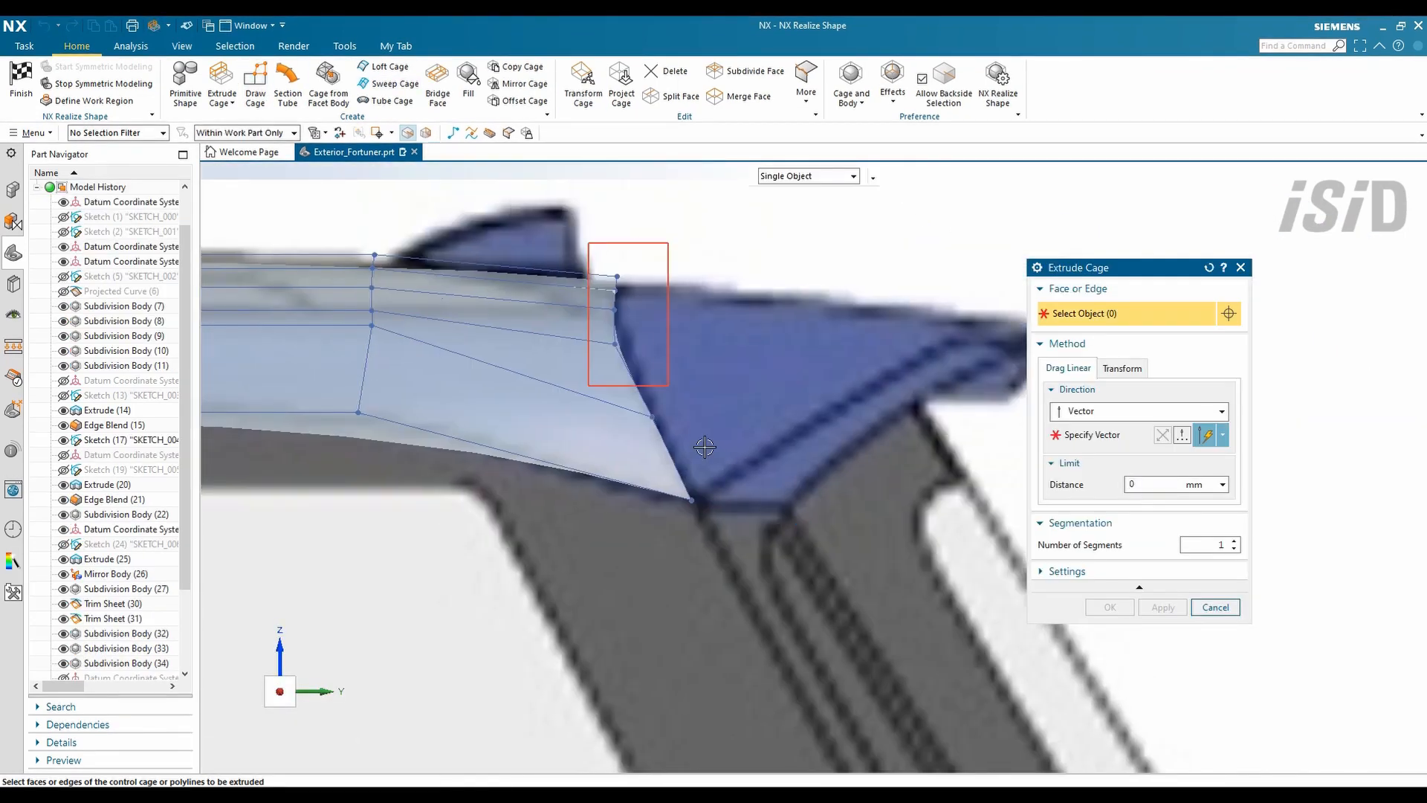
- Extrude the spoiler edge and pull its new cage edges together with Transform Cage
click(794, 296)
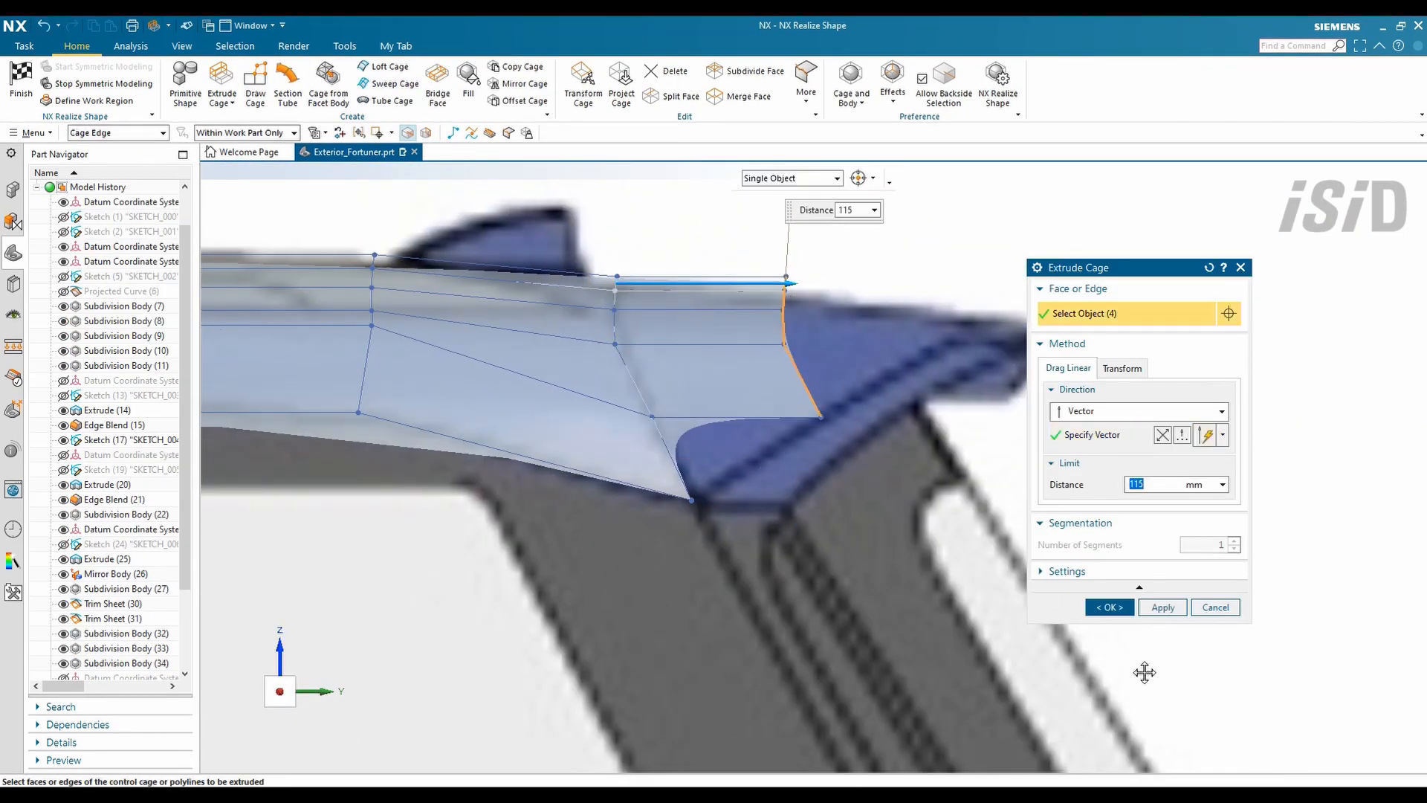
click(1164, 607)
click(584, 81)
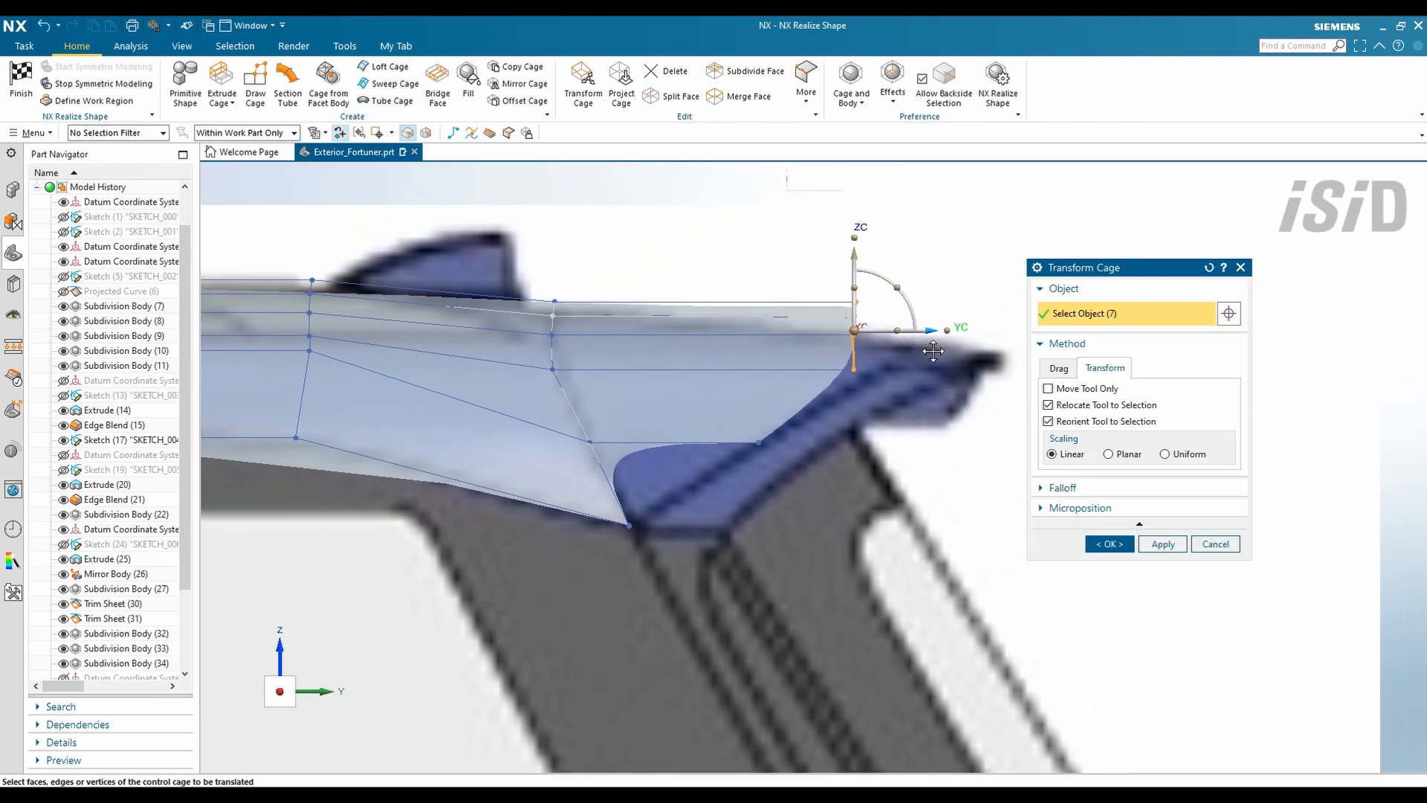
scroll(934, 351, up, 3)
drag(871, 407, 666, 293)
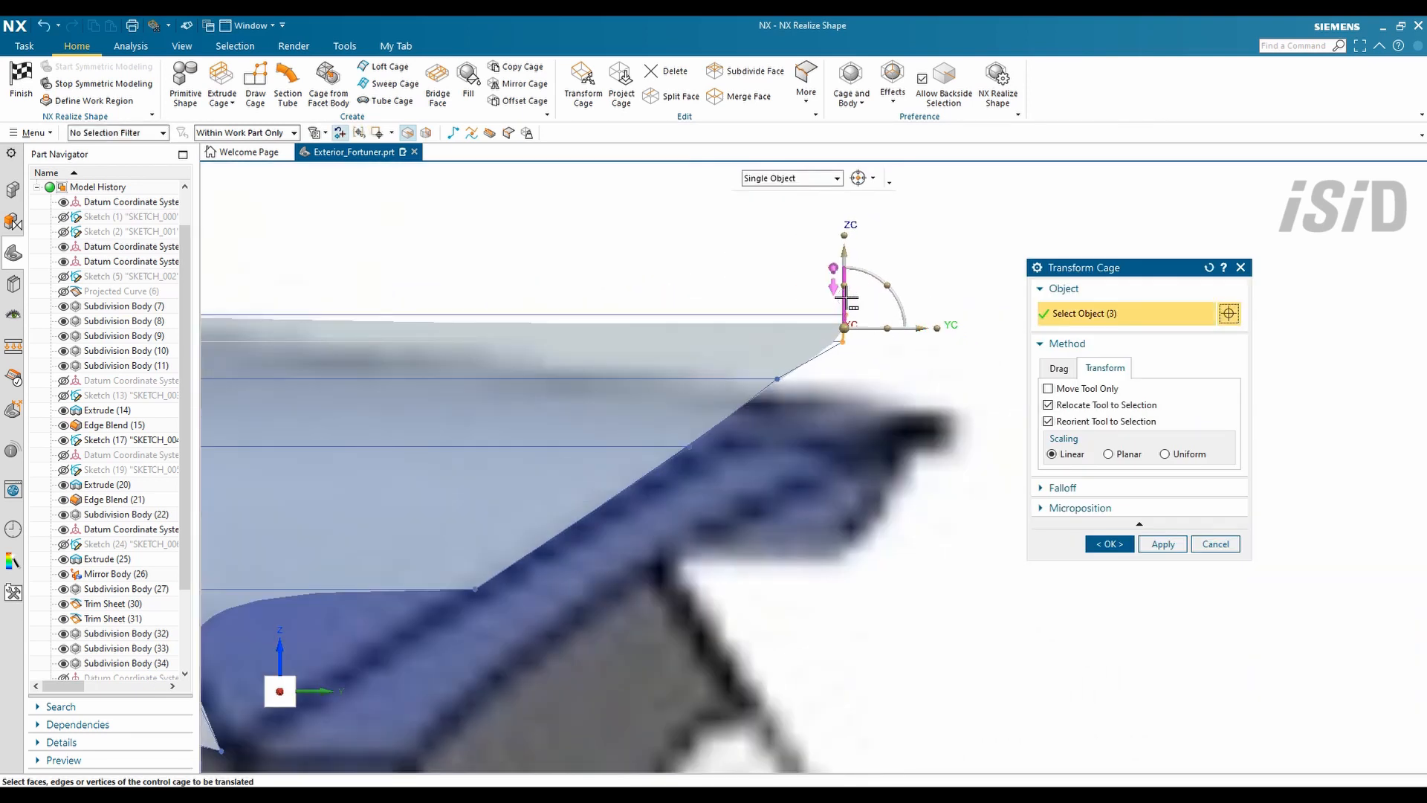
click(1097, 543)
- Select the spoiler's rear edge from the top view for transforming
key(ctrl+alt+t)
scroll(884, 203, up, 5)
click(583, 81)
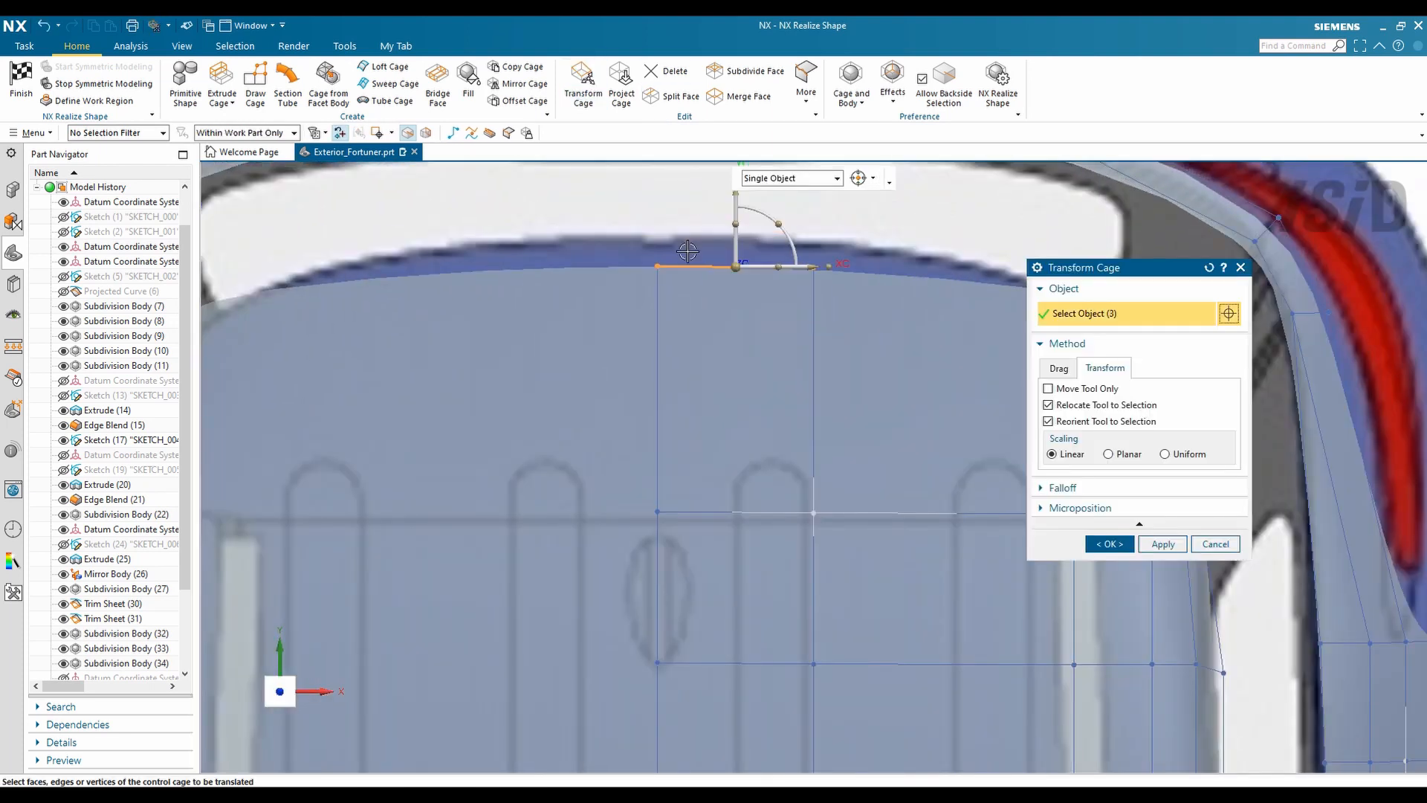
scroll(885, 363, up, 5)
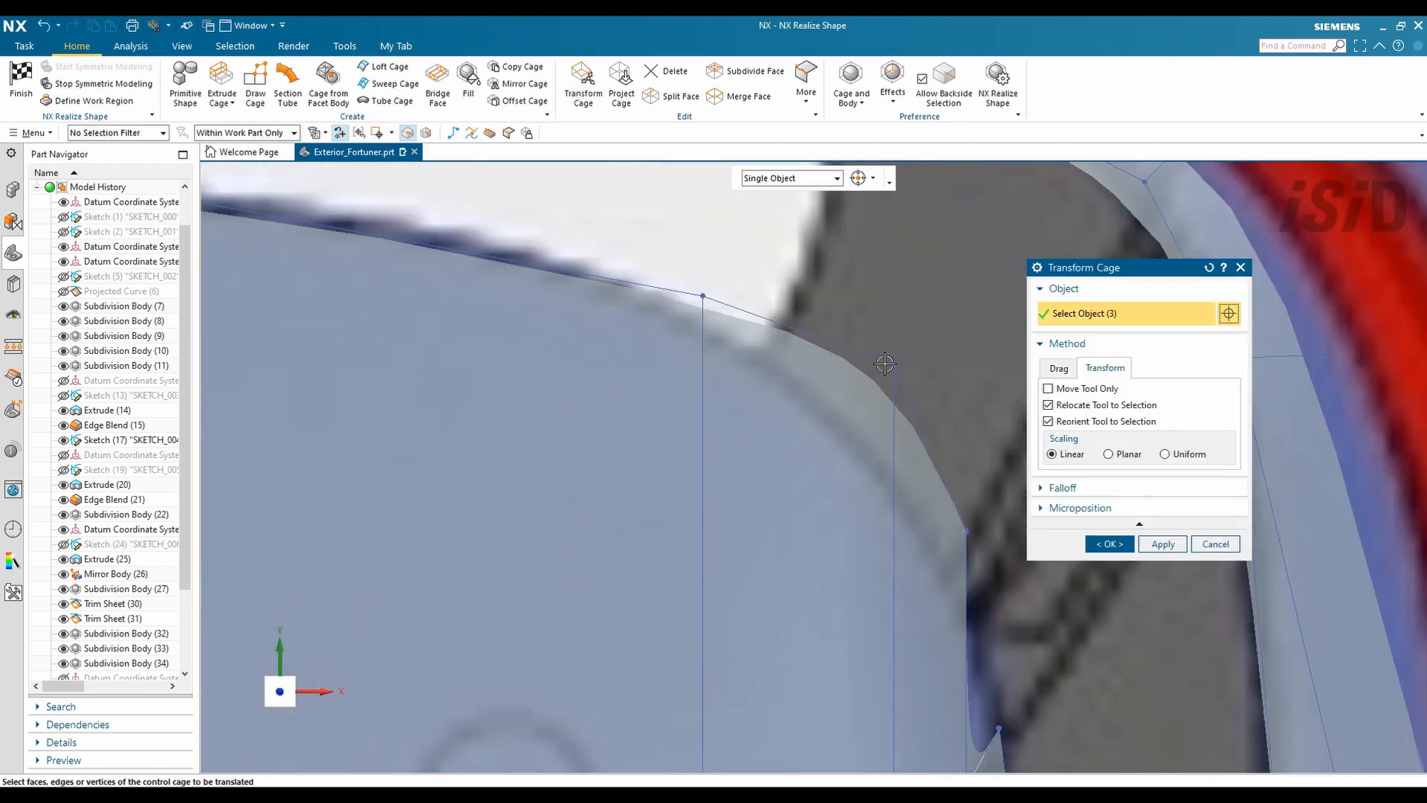
scroll(965, 535, up, 3)
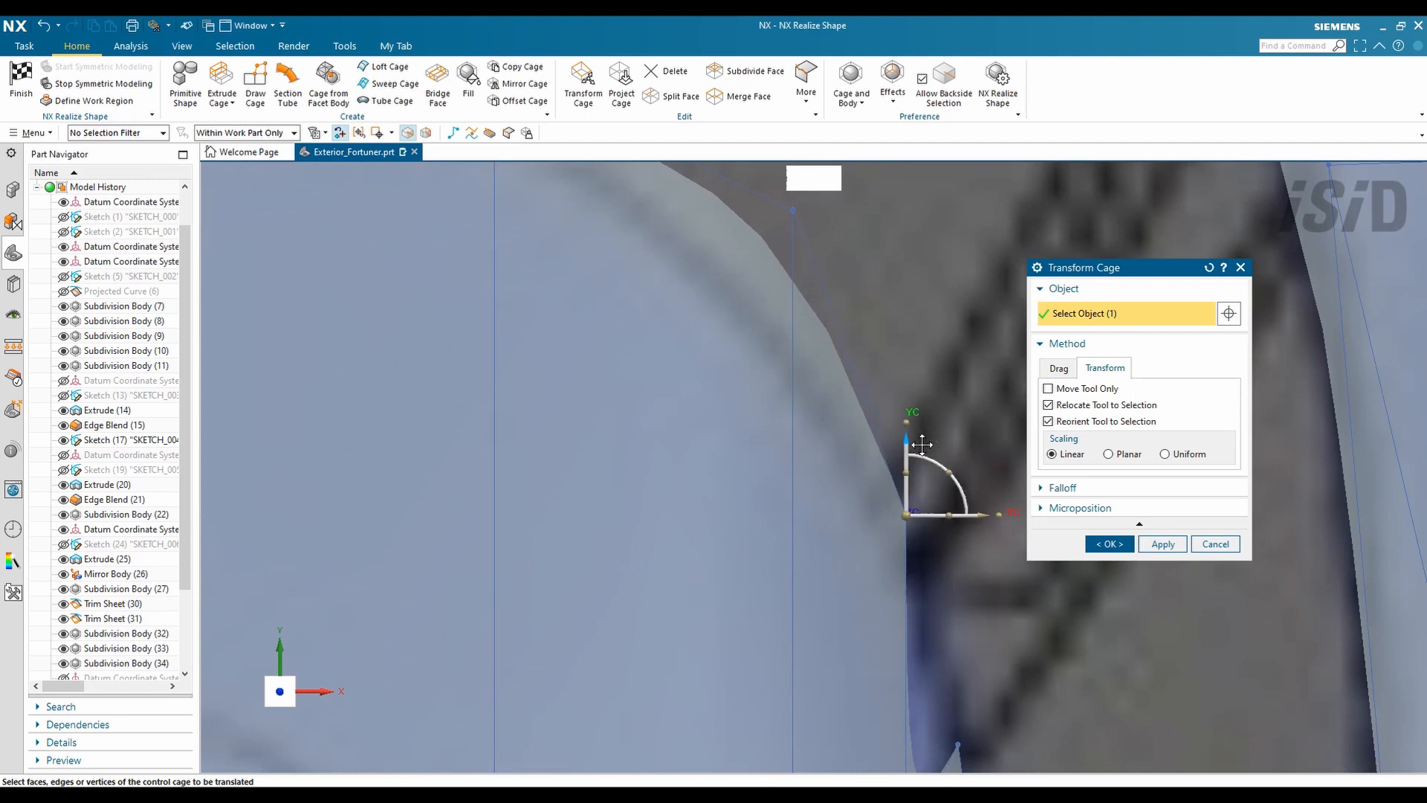
scroll(922, 444, down, 3)
scroll(883, 497, up, 3)
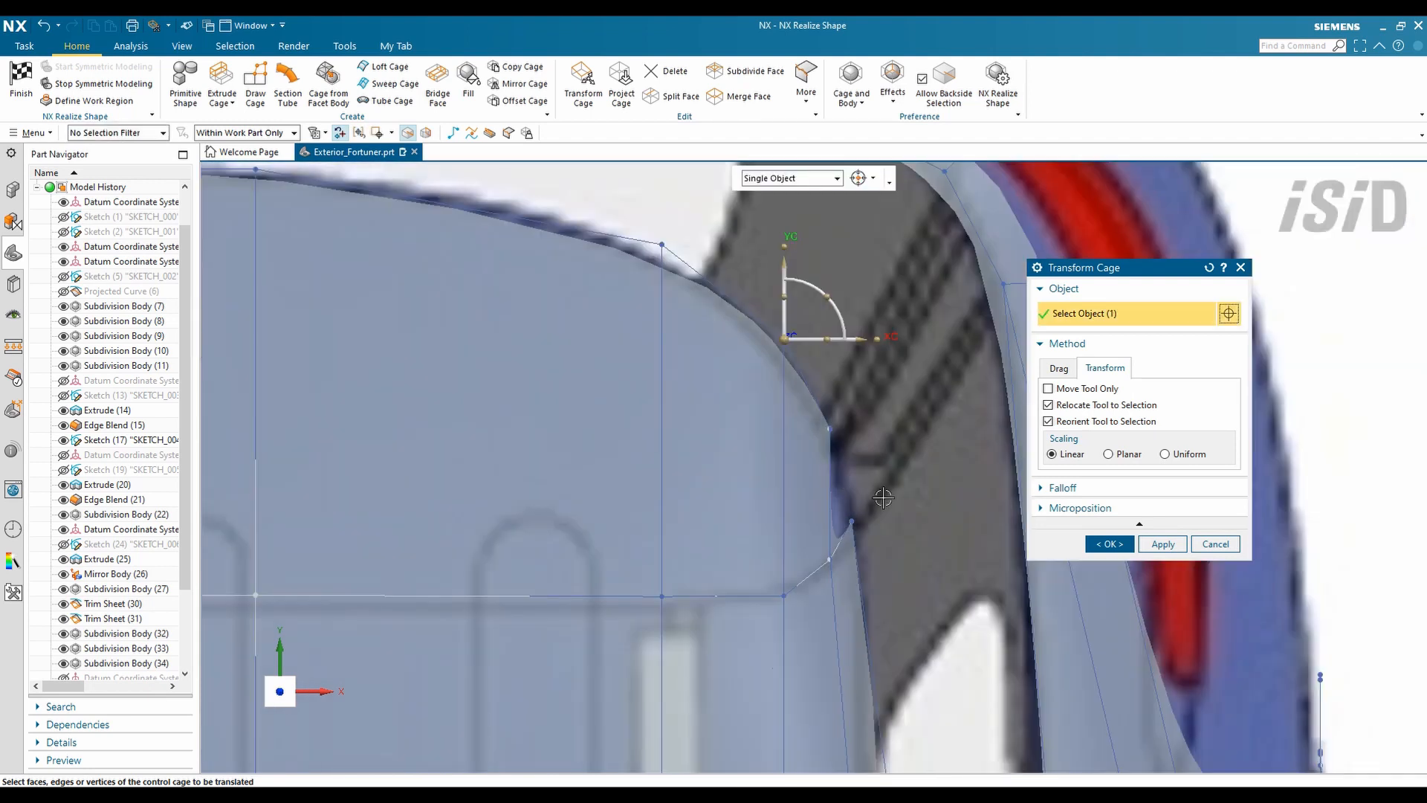
key(ctrl+alt+r)
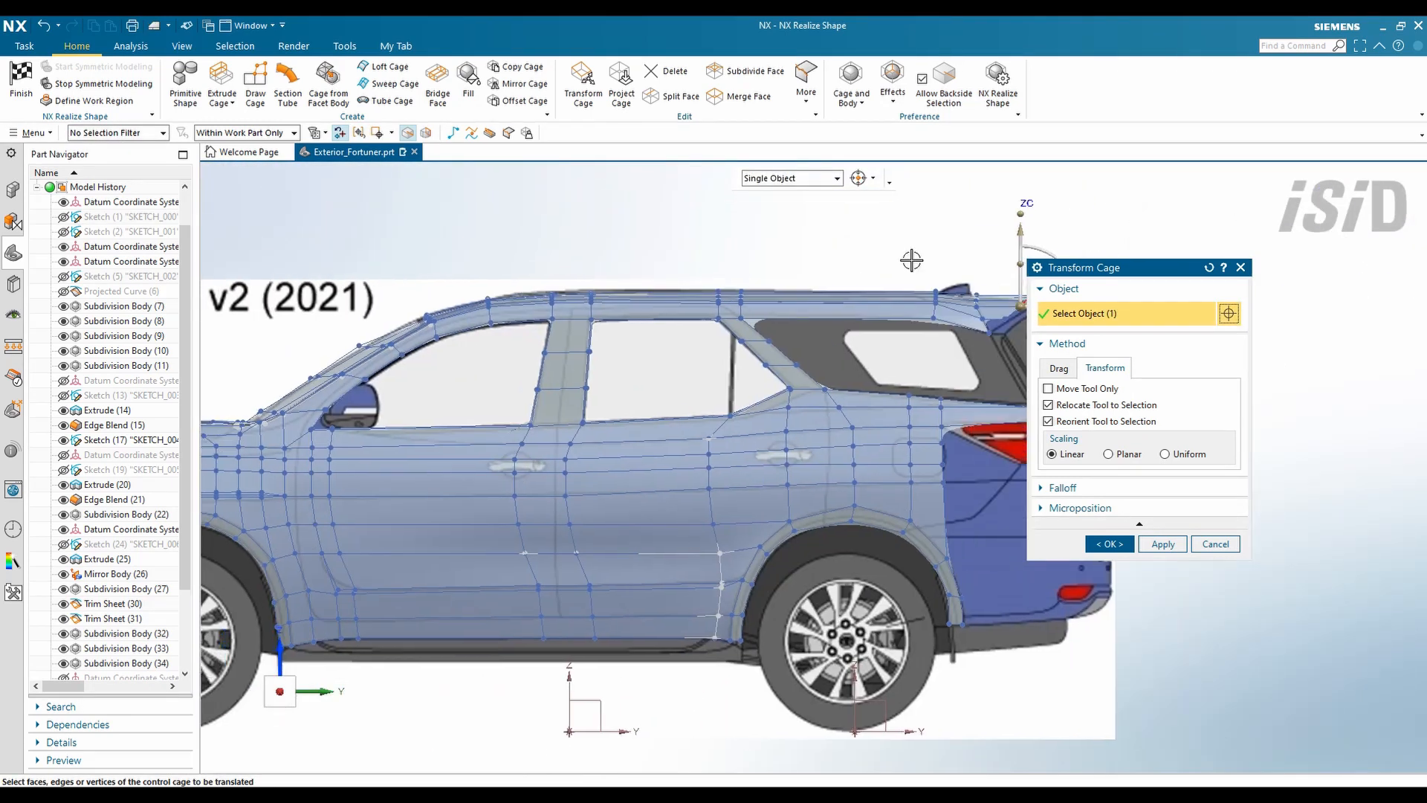
scroll(912, 260, up, 5)
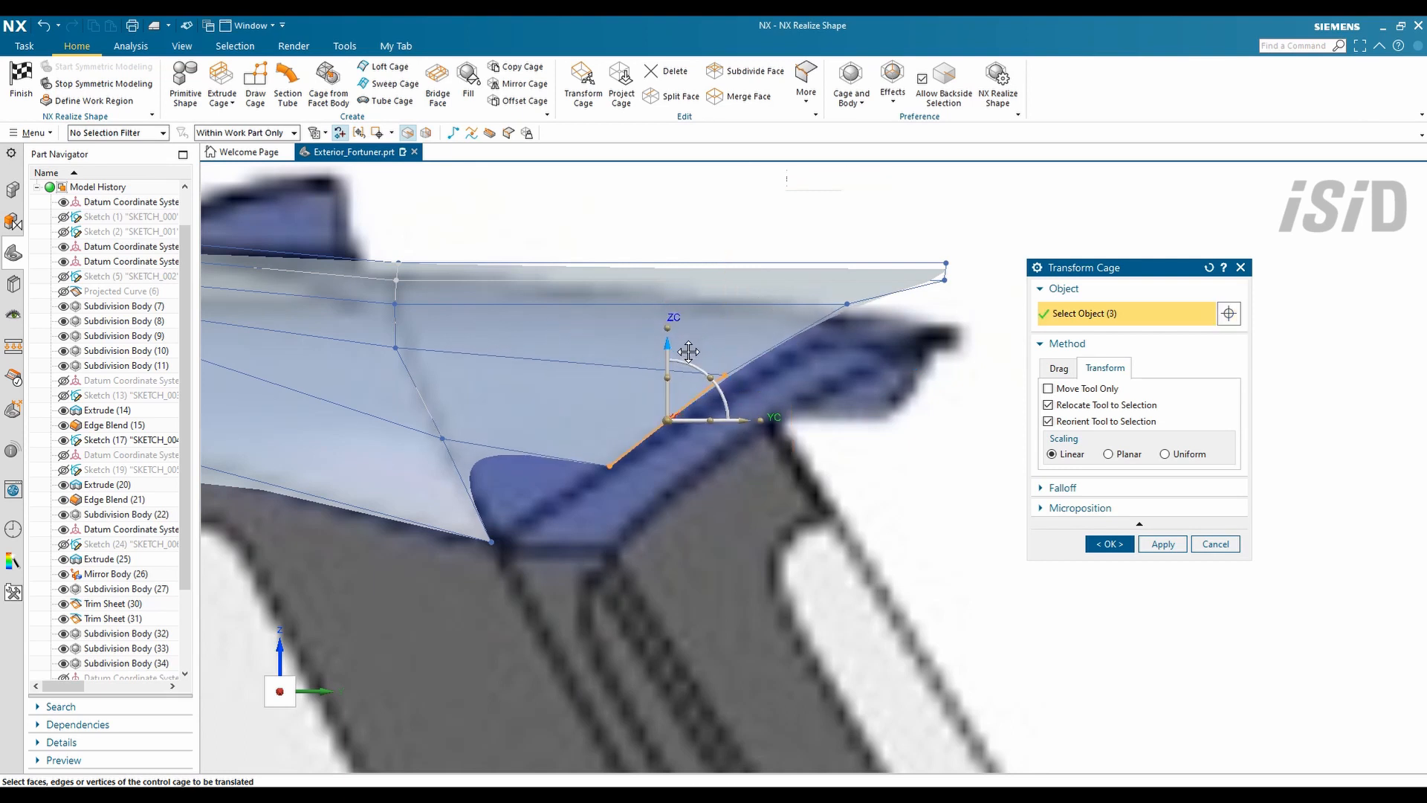
- Move the spoiler's outer corner vertices so the tip tapers to a sharp point
click(953, 309)
scroll(647, 366, up, 2)
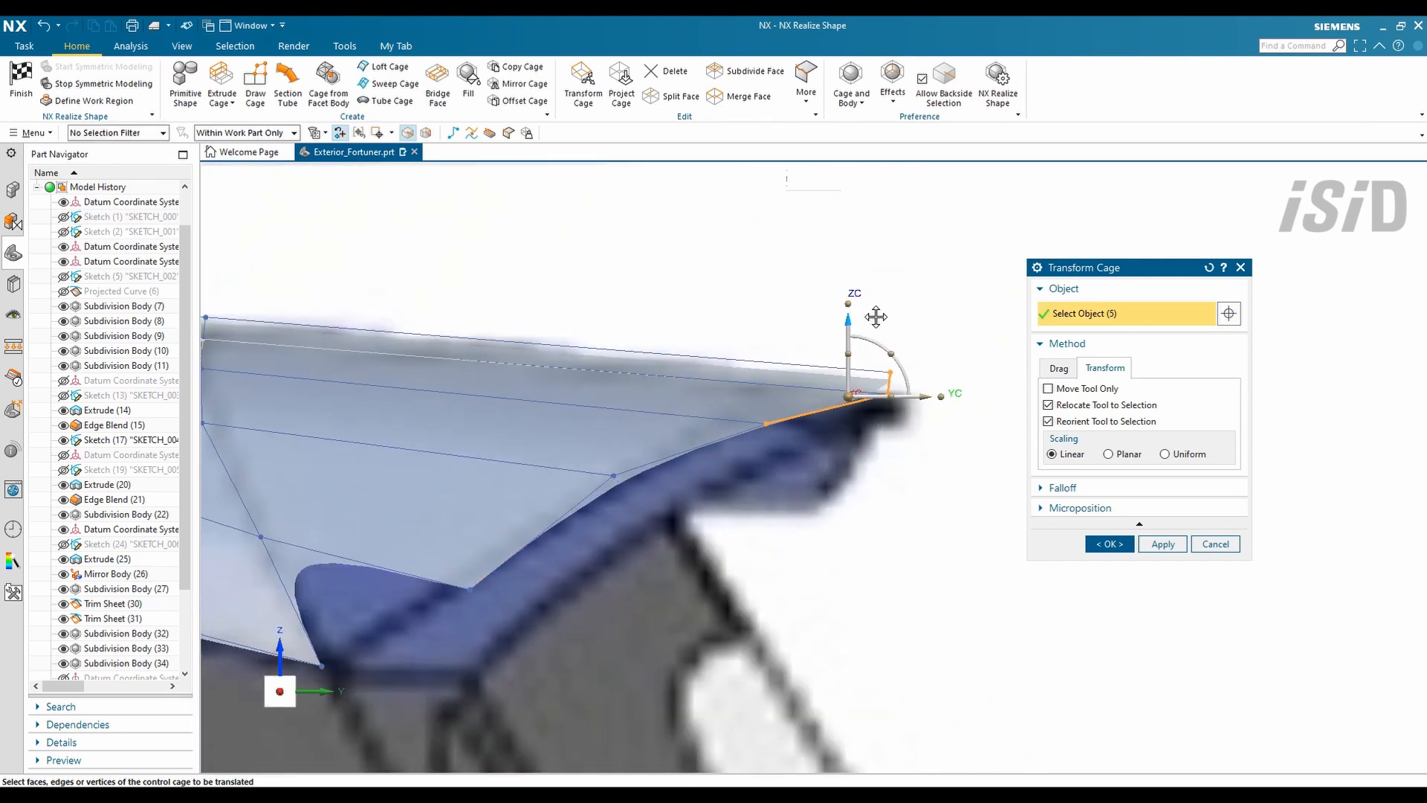
scroll(930, 365, up, 2)
drag(811, 302, 811, 302)
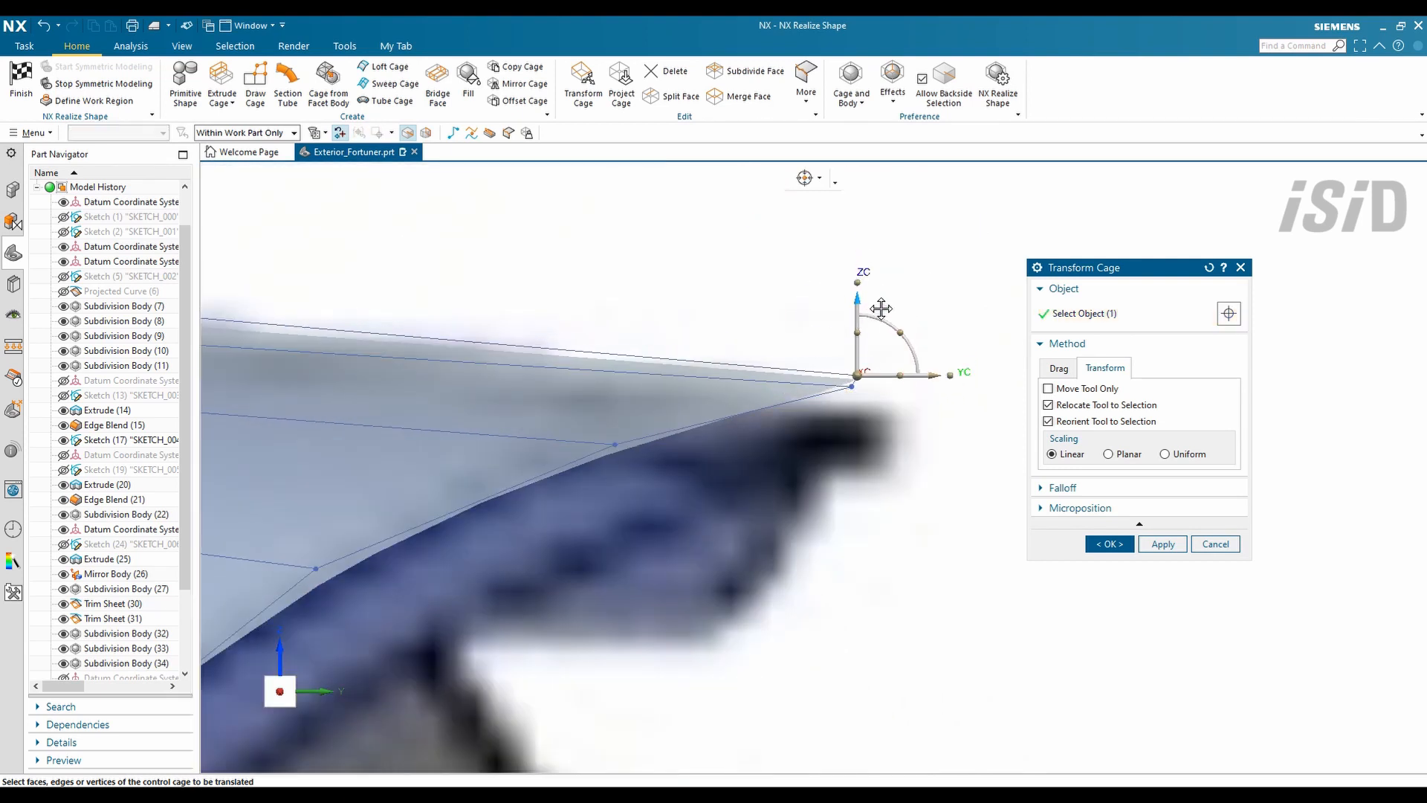
middle_drag(1004, 467, 589, 460)
key(Escape)
- Cancel a trial face split and begin a cage polyline at the spoiler's lower edge
click(388, 84)
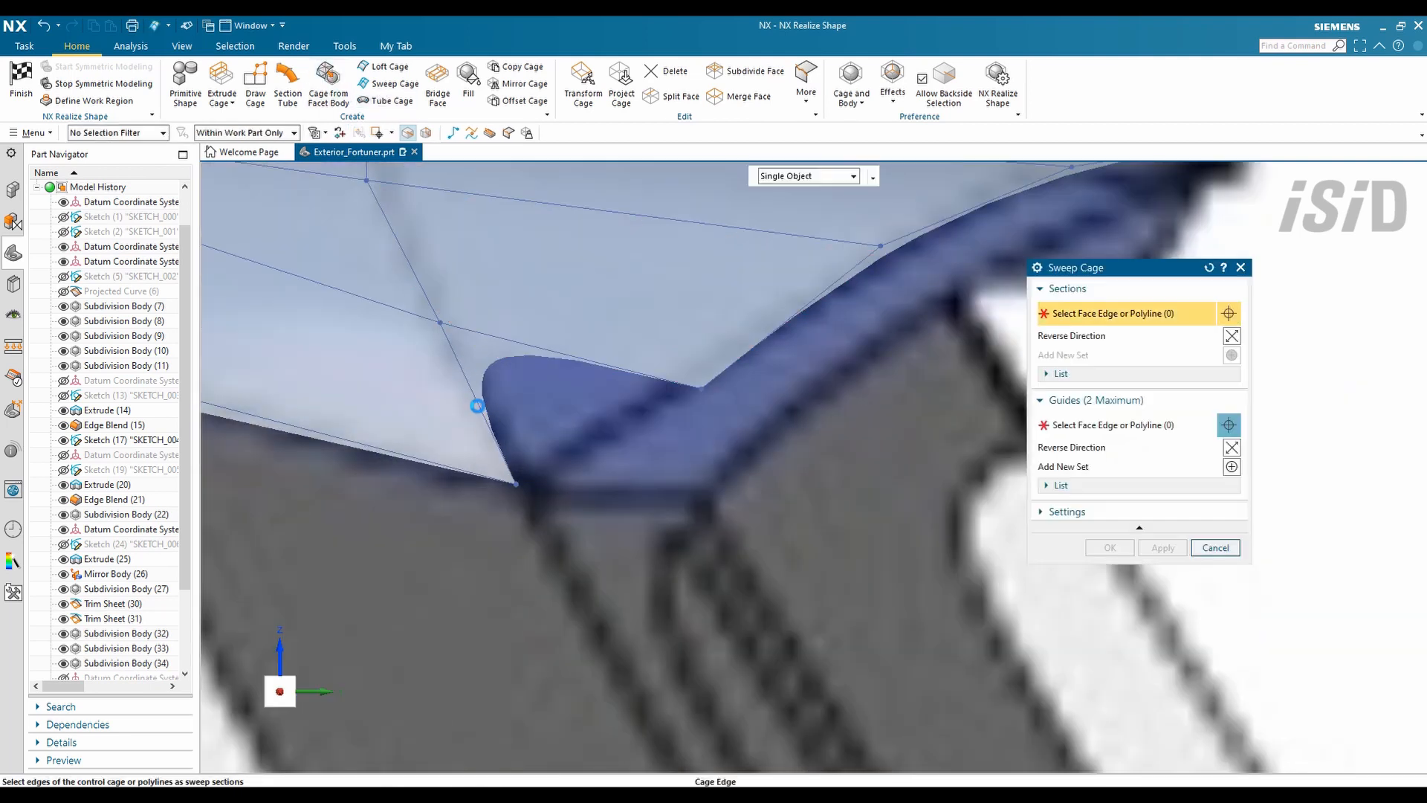
click(1047, 429)
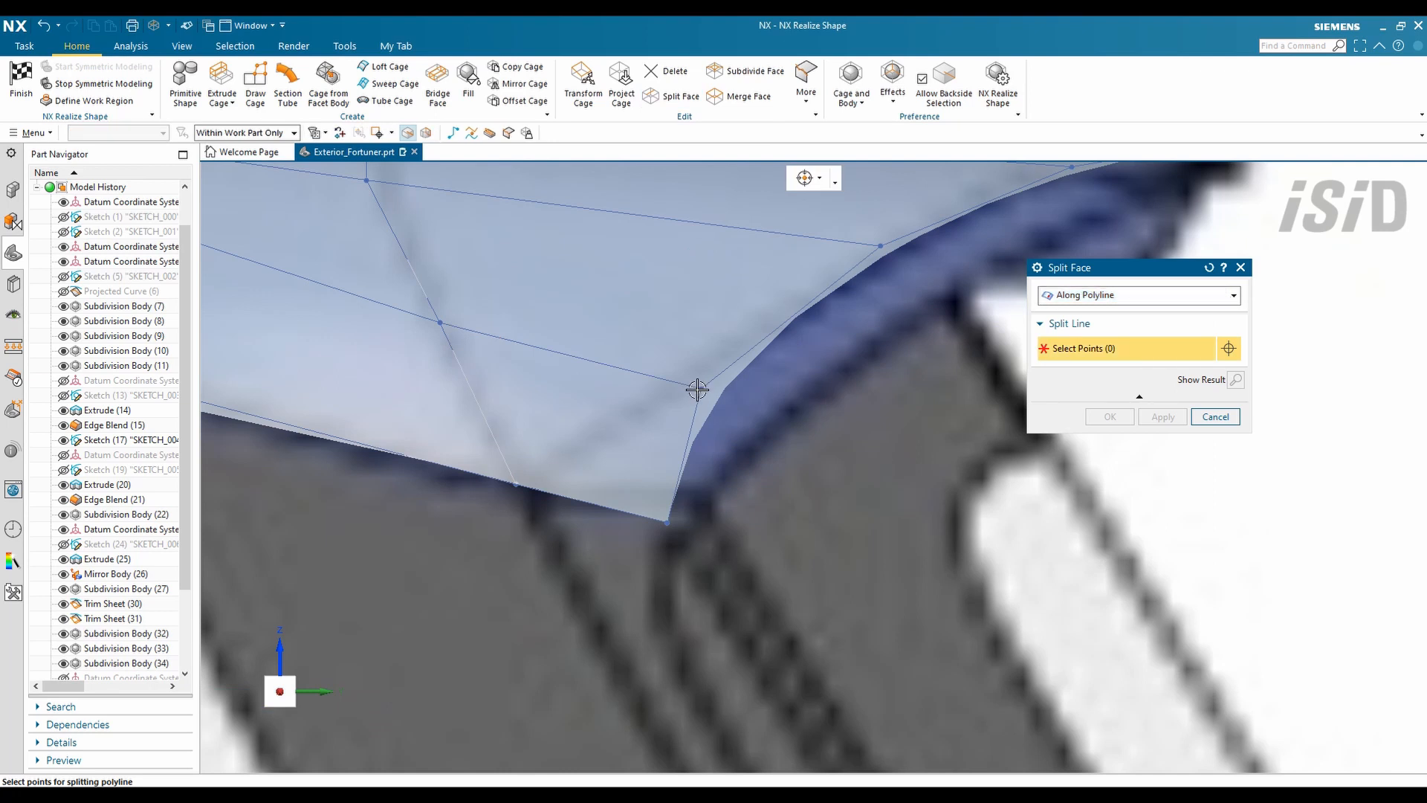
click(1109, 416)
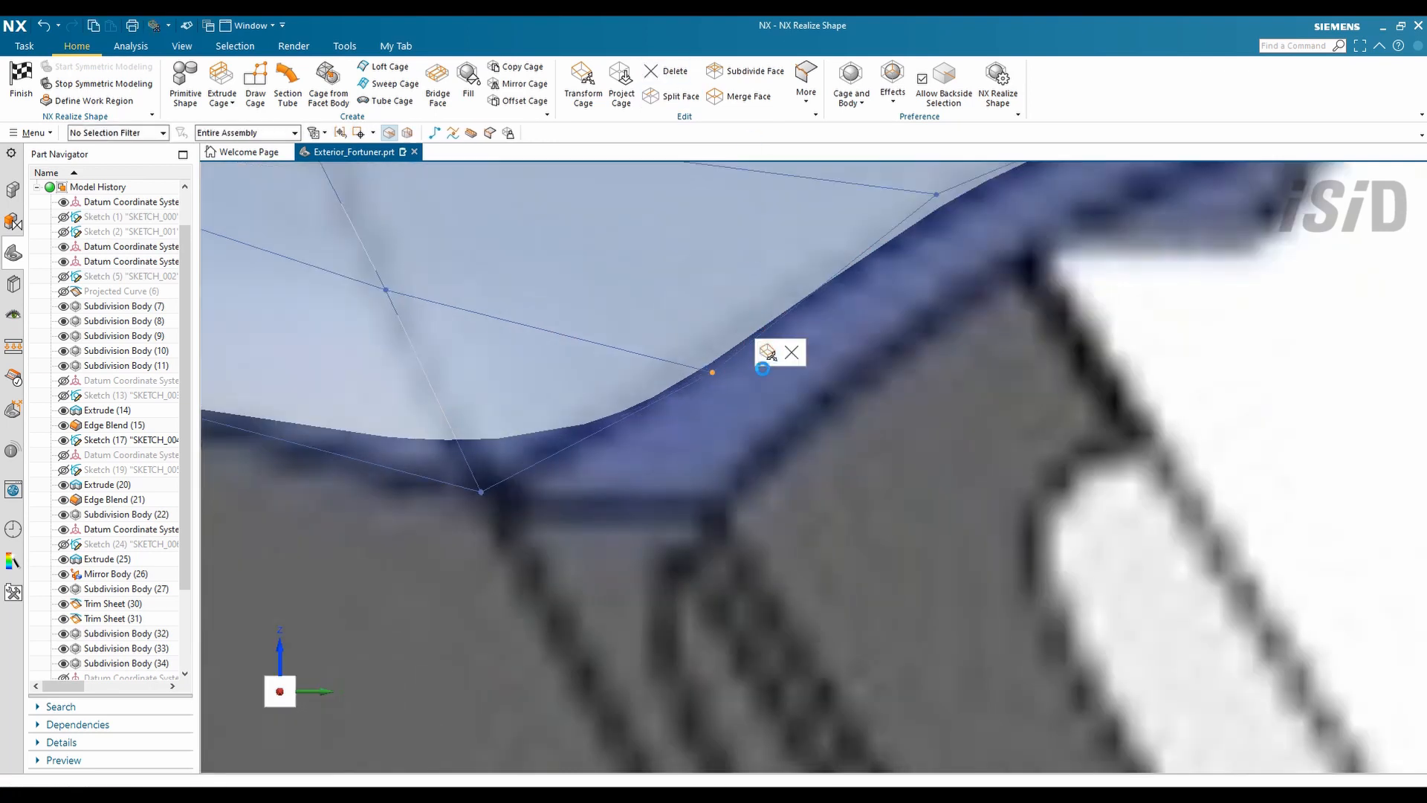
click(1109, 543)
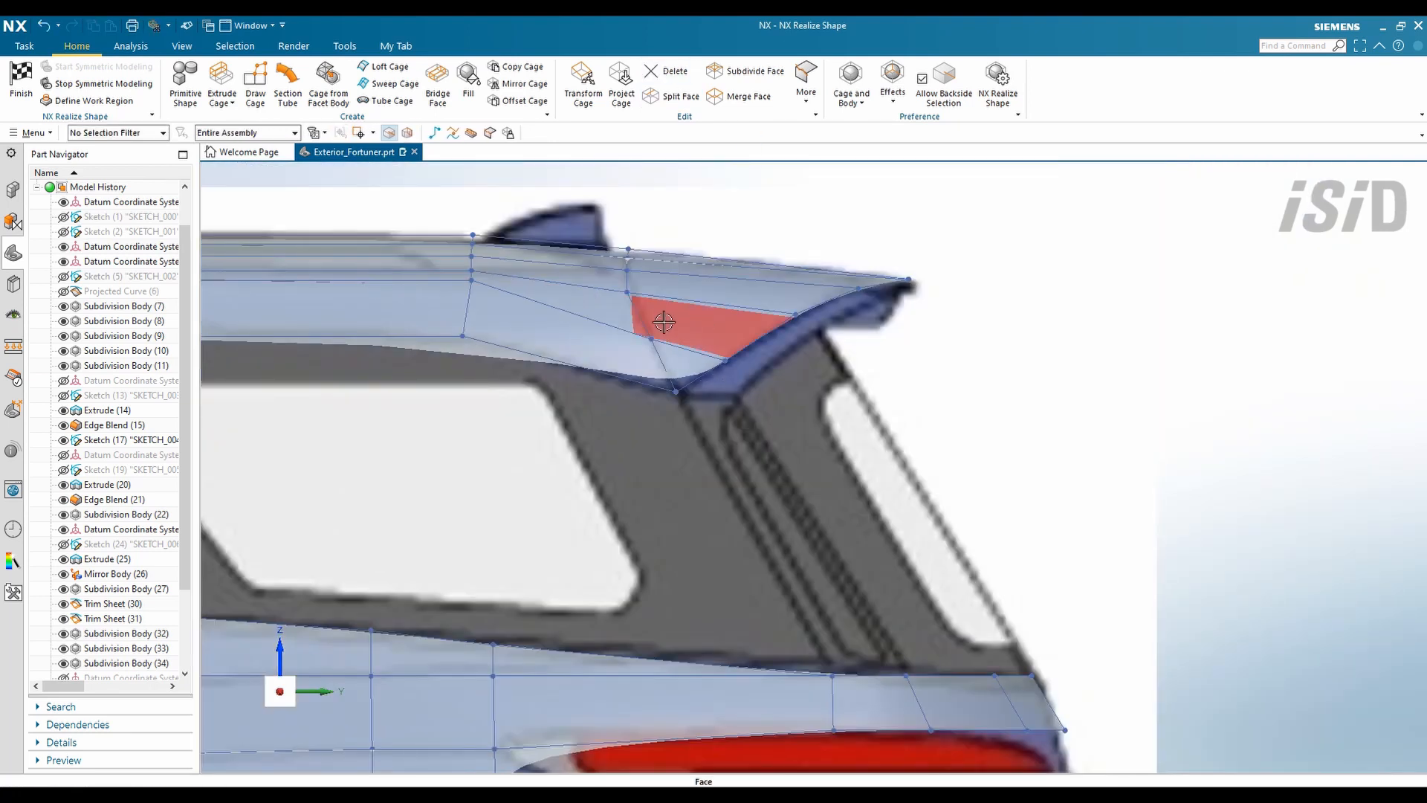
middle_drag(664, 321, 994, 280)
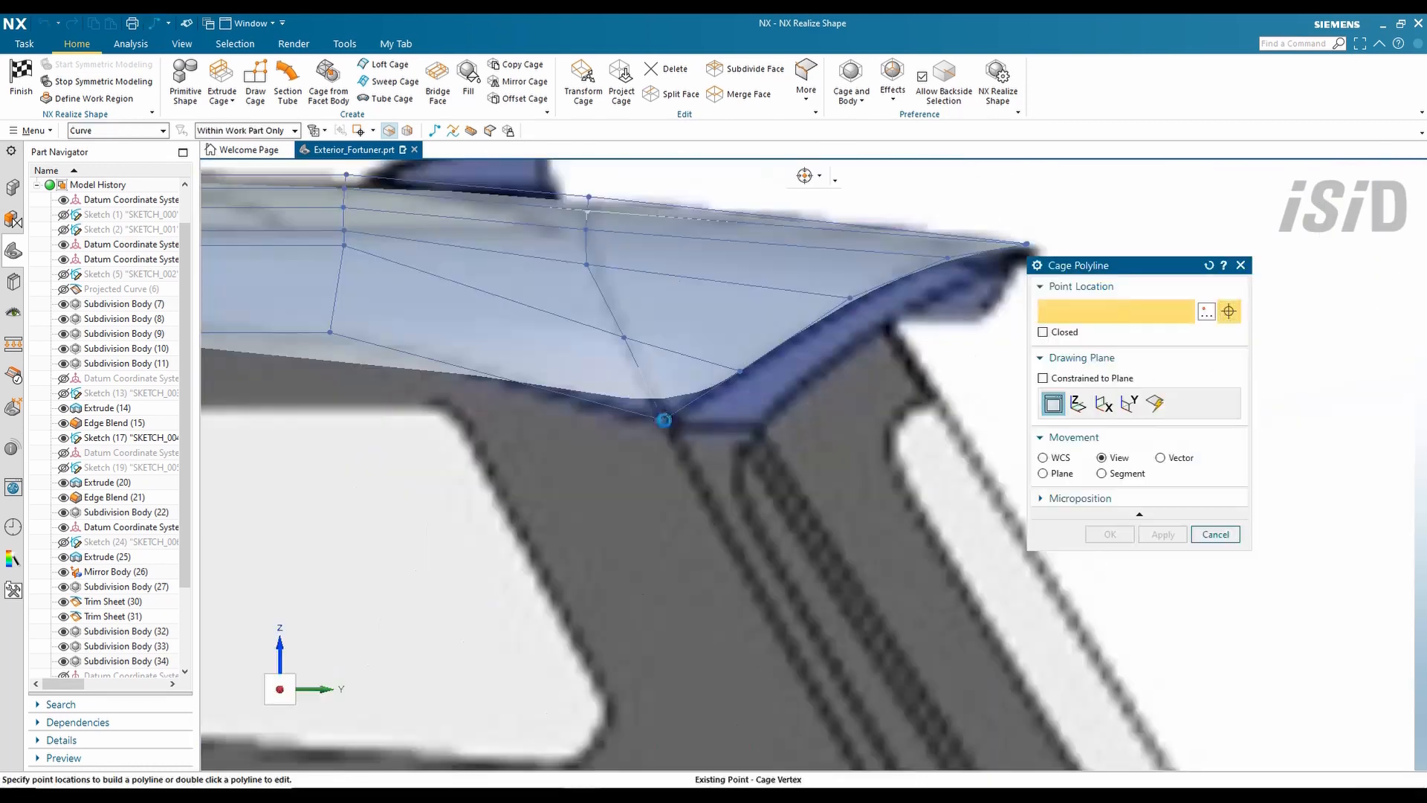
click(1106, 535)
- Switch to a standard view orientation and constrain polyline points to the WCS axes
right_click(1301, 280)
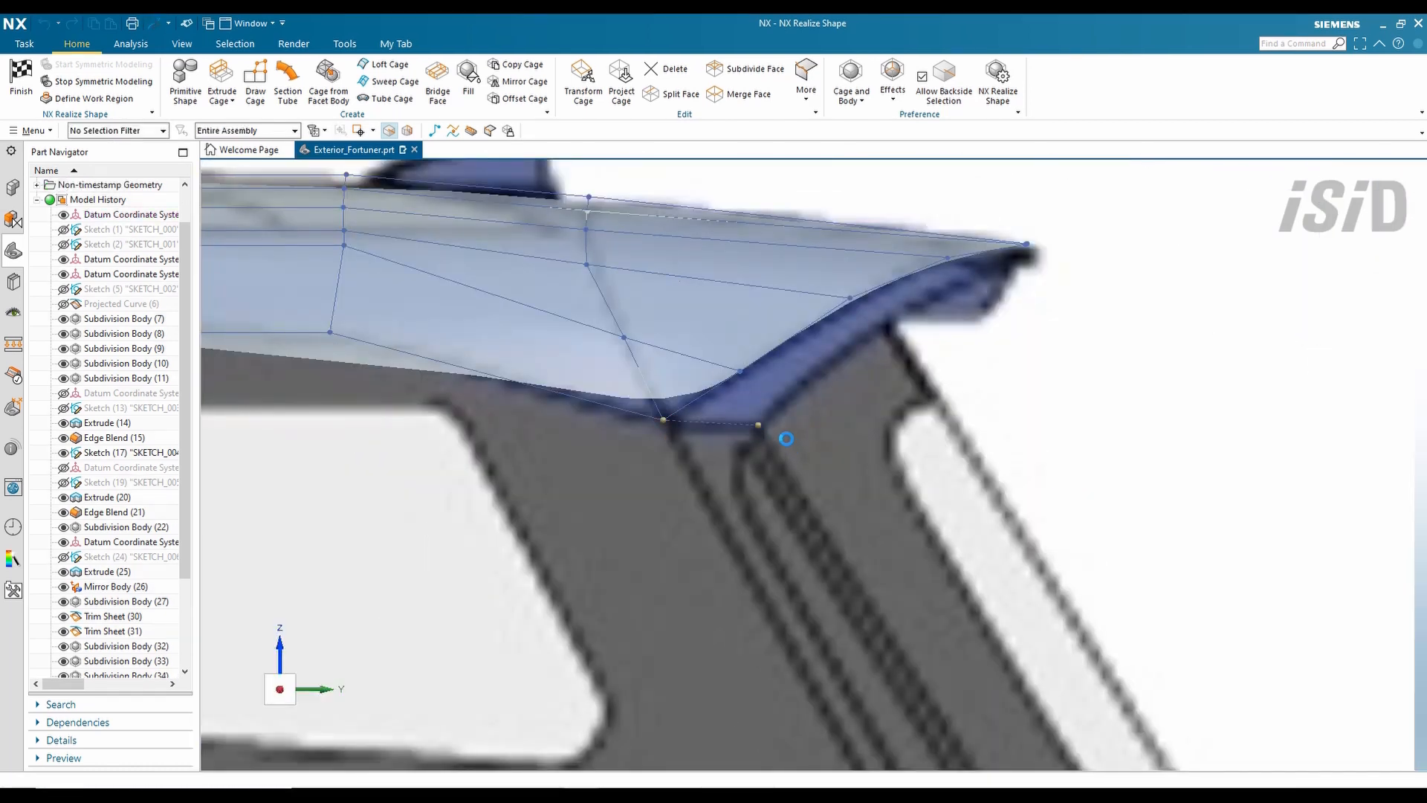
right_click(1025, 182)
mouse_move(1145, 463)
click(1228, 549)
scroll(609, 281, up, 5)
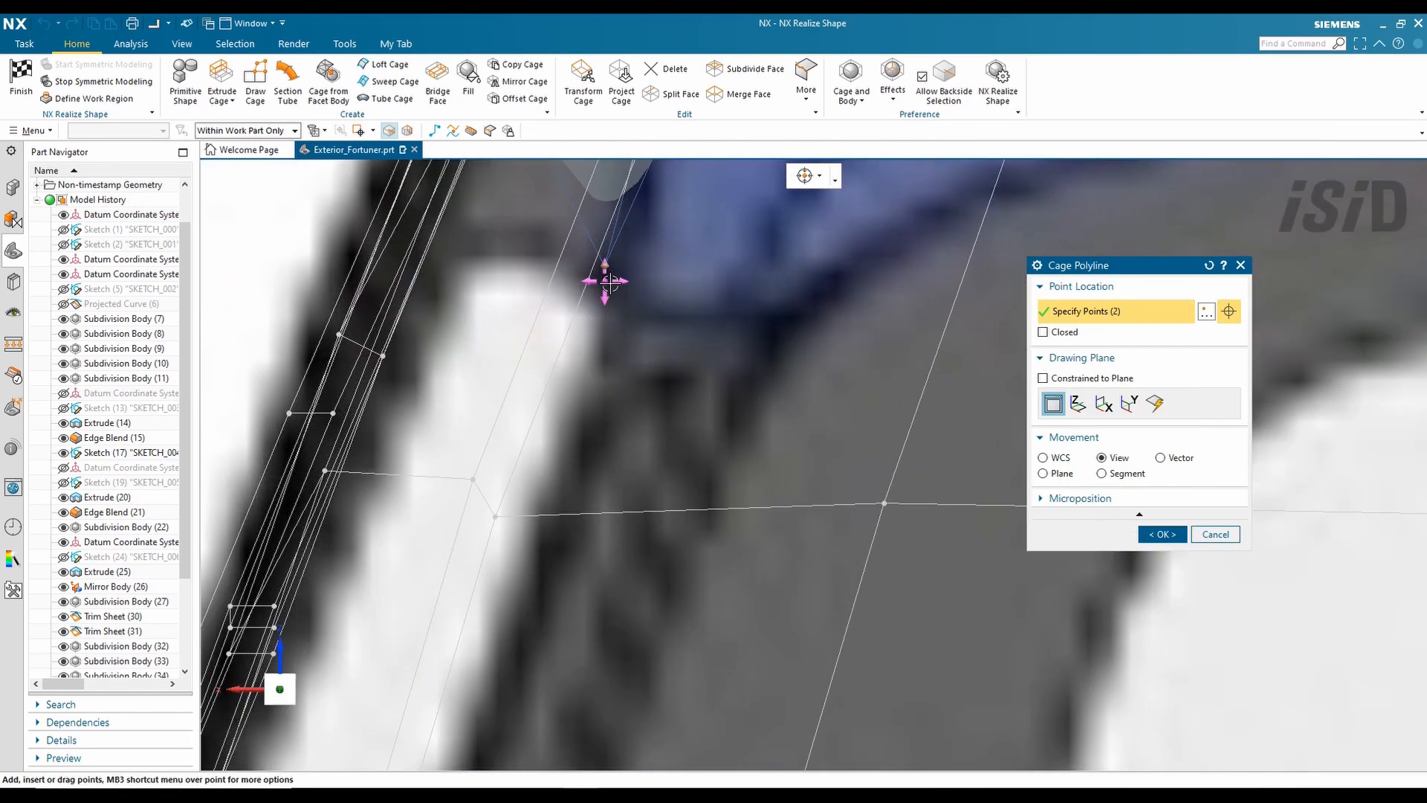
click(1044, 458)
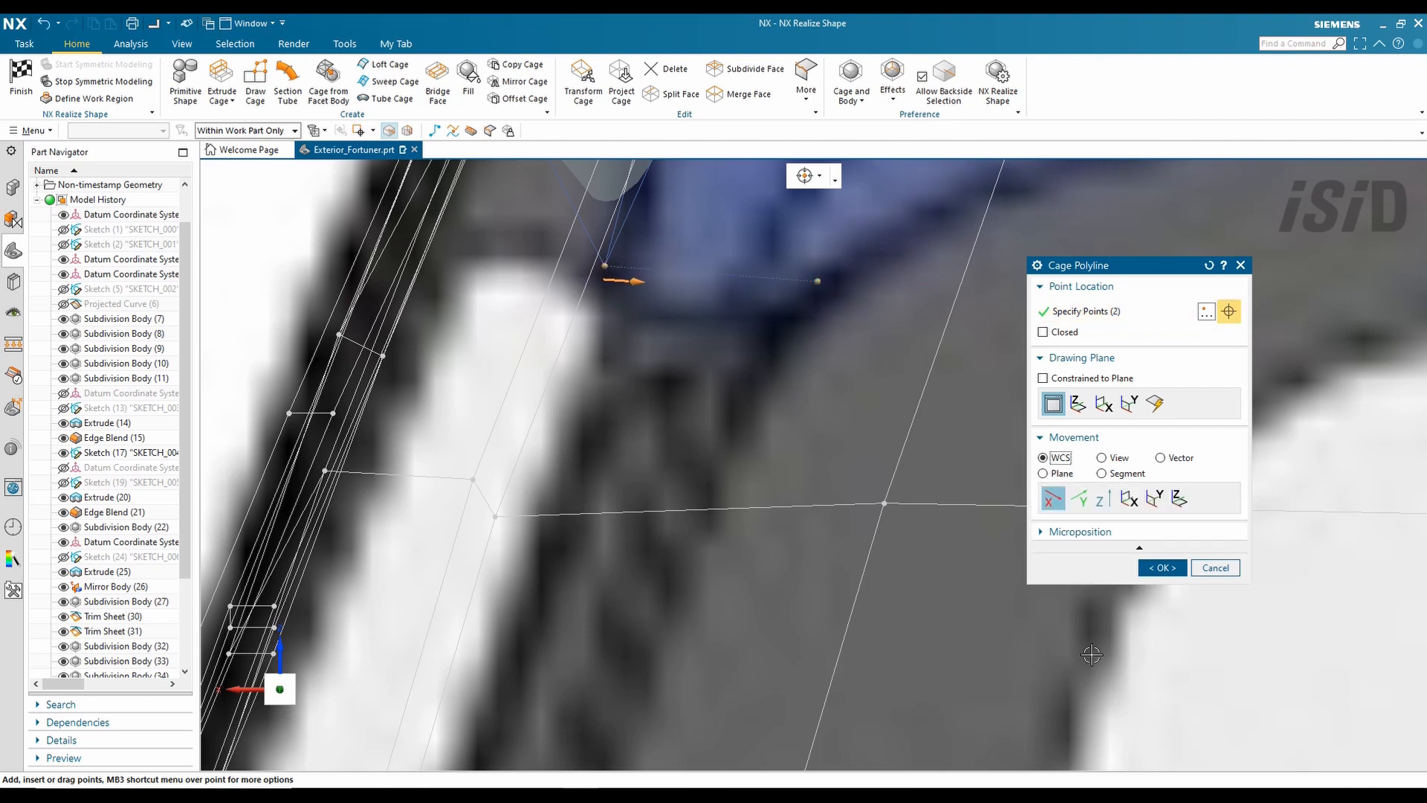
- Place the polyline's points along the spoiler edge and finish it
middle_click(1092, 655)
scroll(640, 688, down, 2)
click(751, 429)
scroll(787, 429, up, 2)
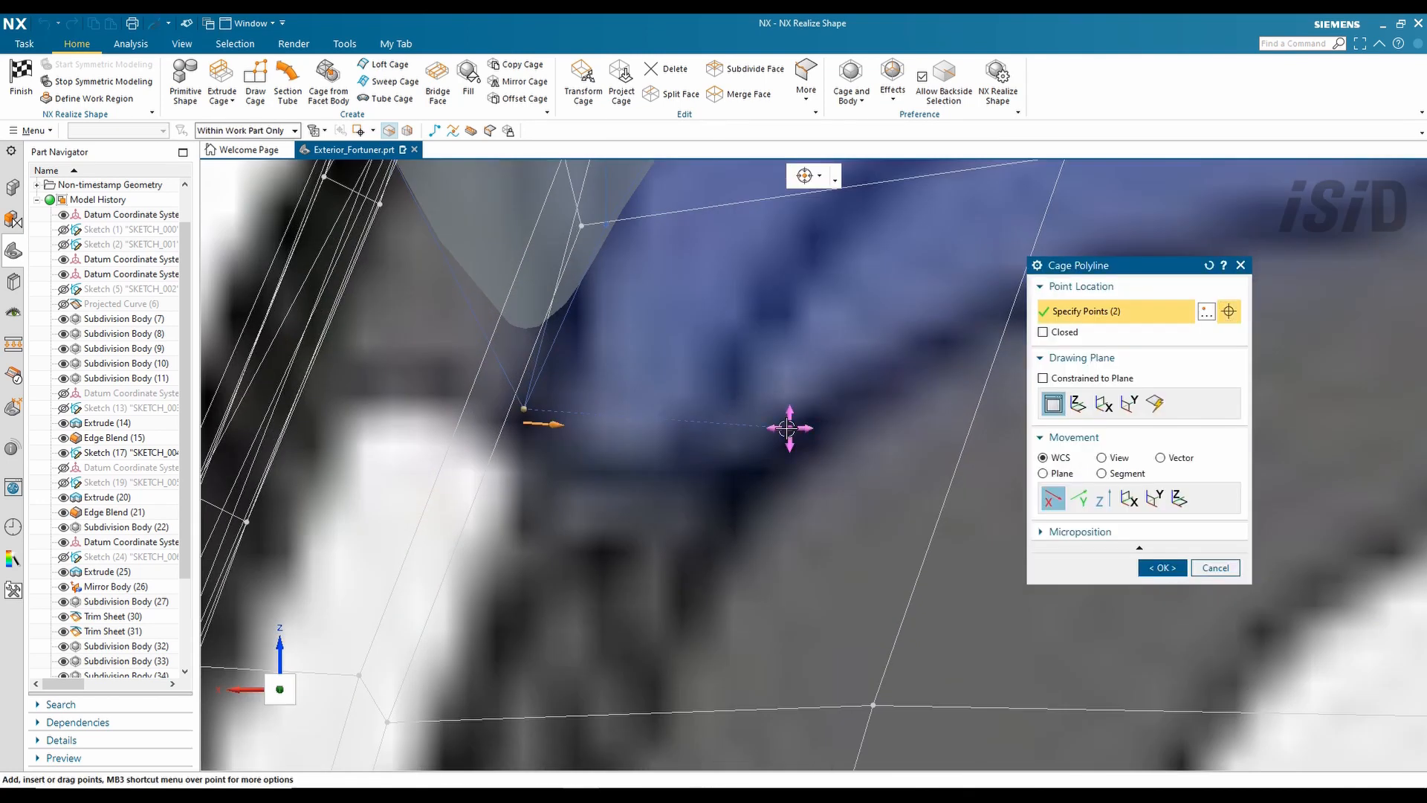
middle_click(713, 431)
scroll(647, 446, down, 4)
- Sweep the polyline section along two rear-pillar edge guides to create tailgate cage faces
click(388, 81)
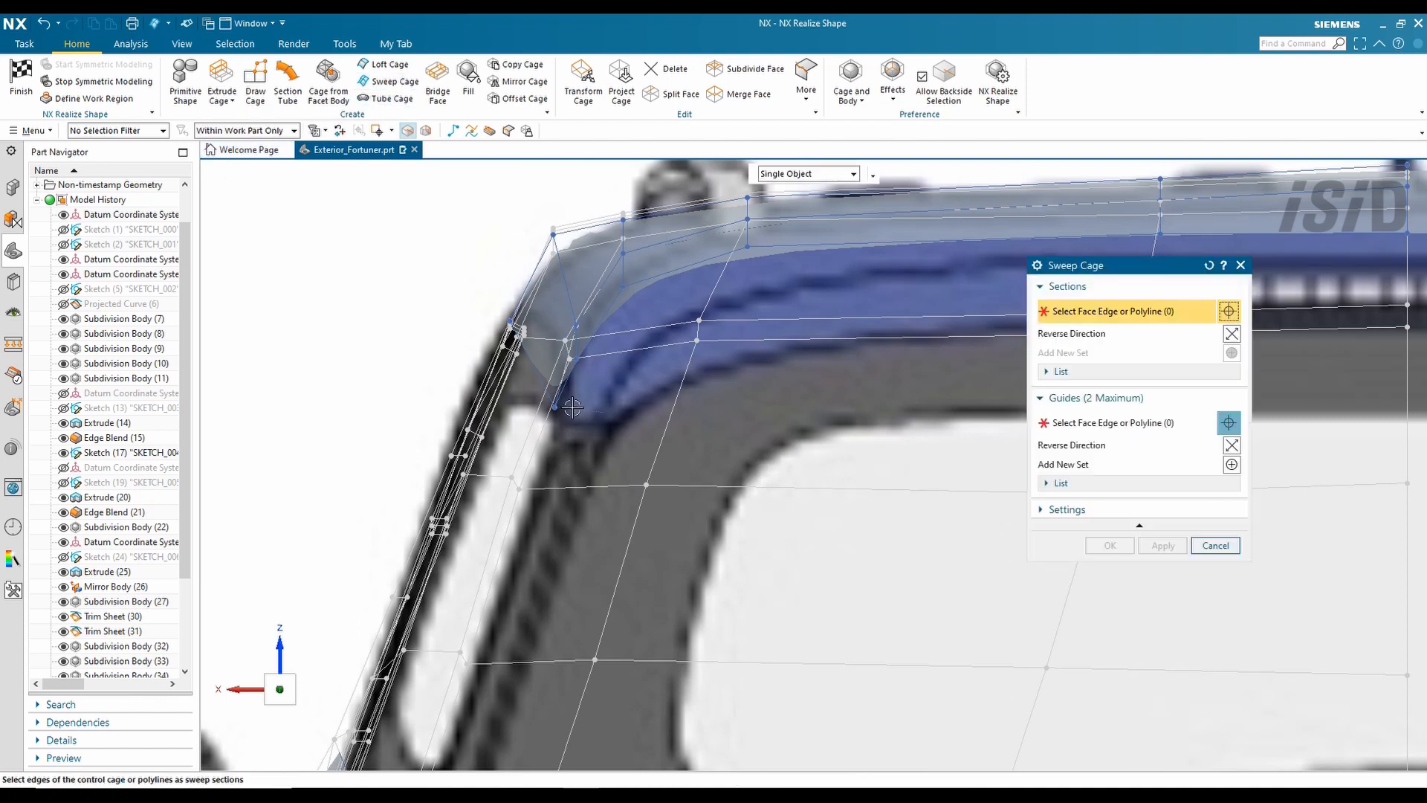
middle_click(587, 420)
middle_drag(587, 420, 707, 312)
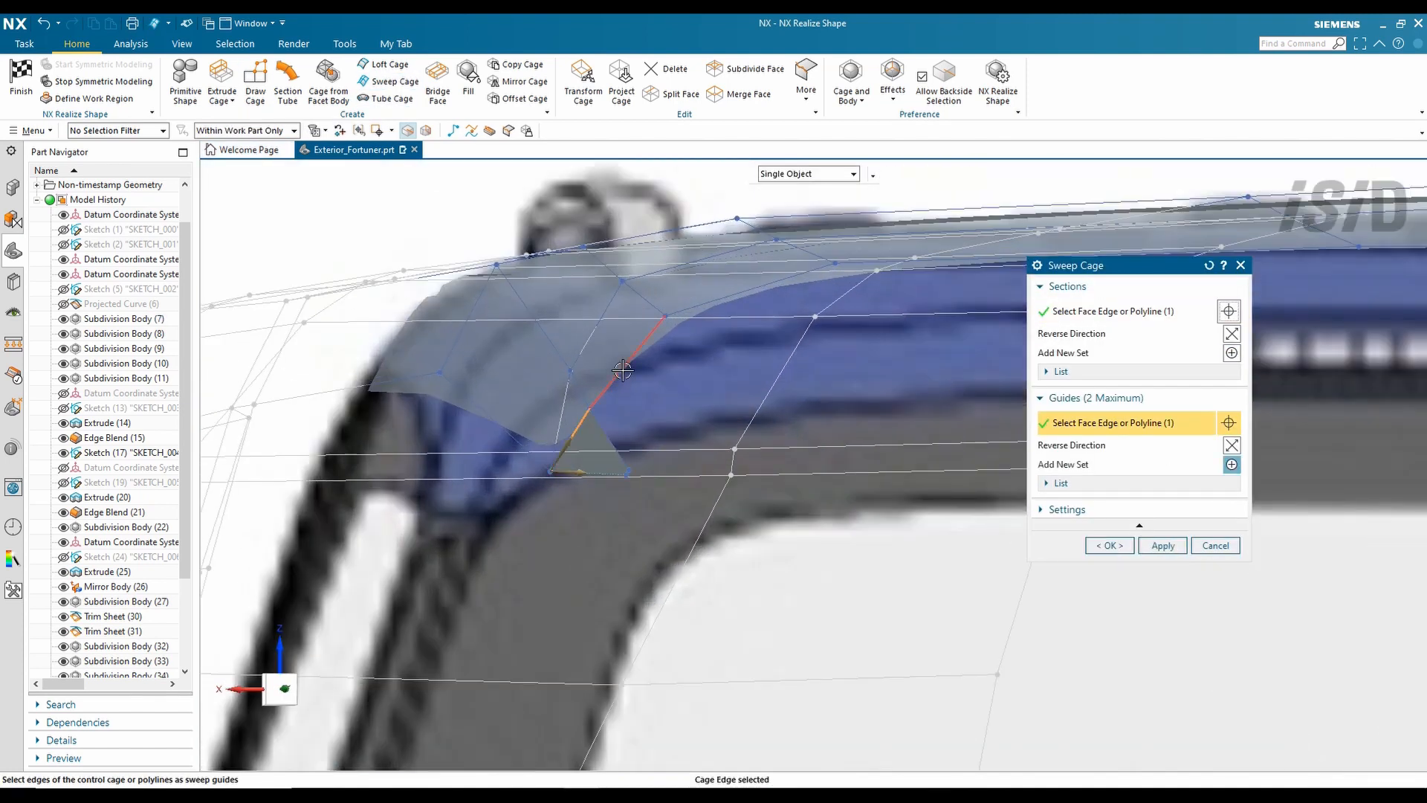
click(718, 300)
scroll(719, 301, down, 4)
scroll(779, 353, up, 3)
click(780, 354)
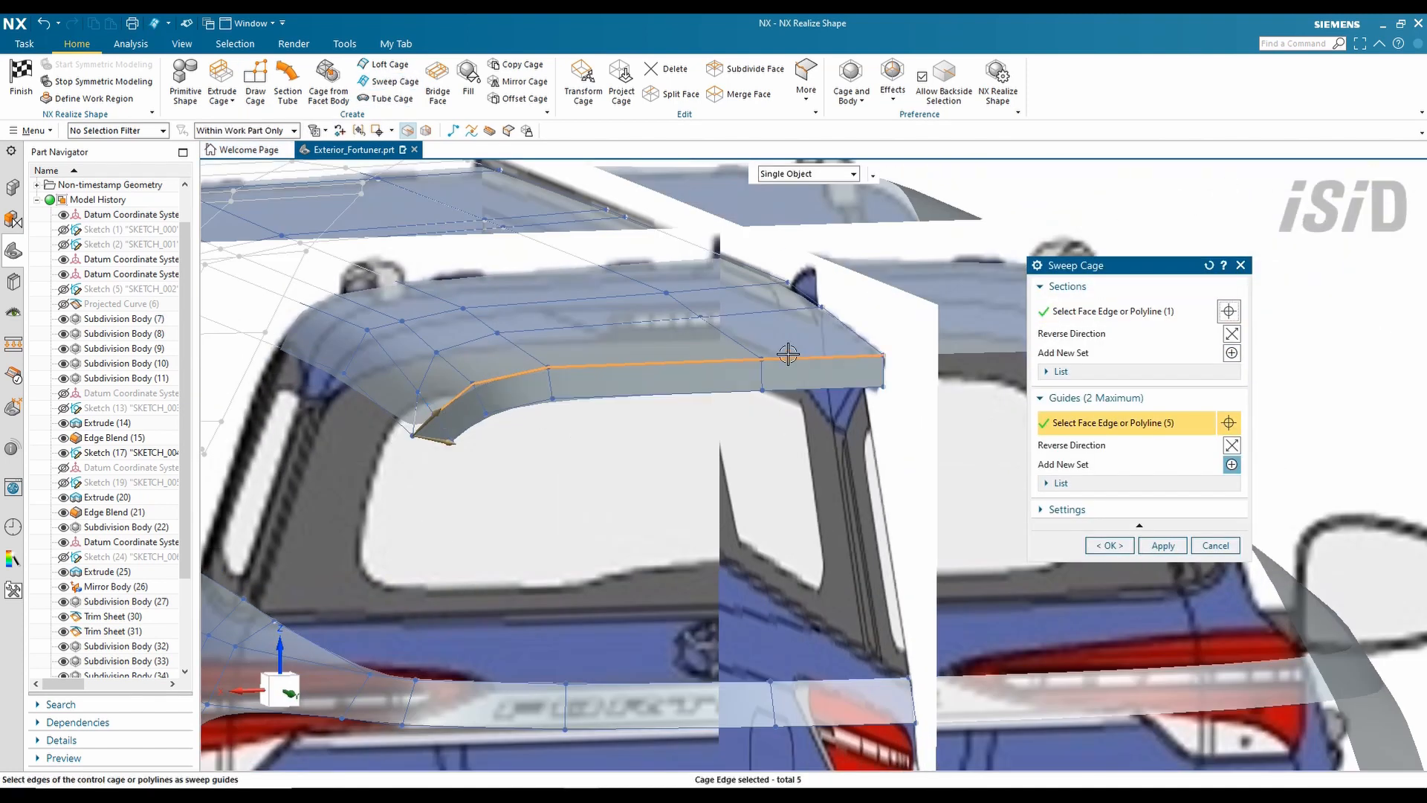
middle_drag(788, 354, 444, 428)
click(1113, 545)
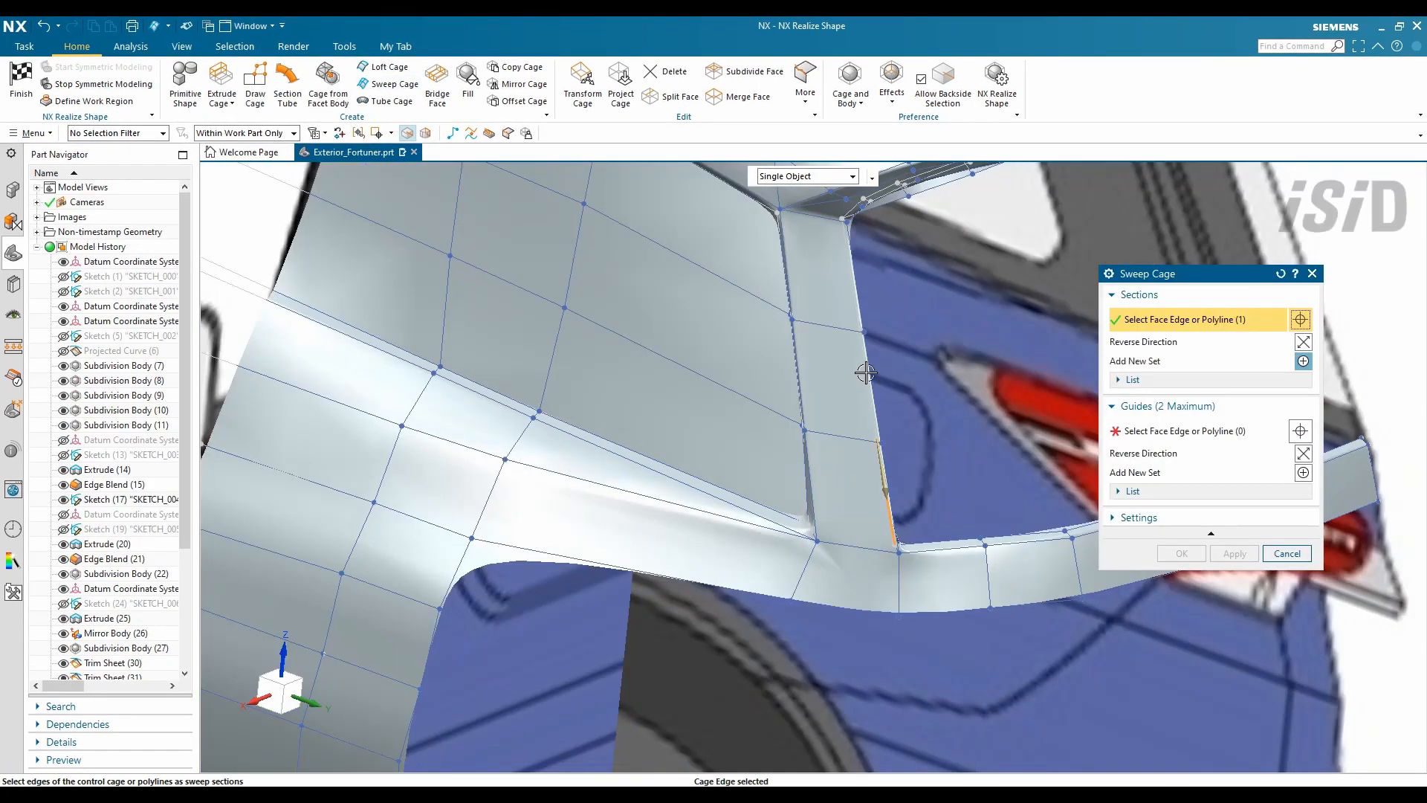
- Pick the tailgate's top edge and one more edge as guides for the next sweep
middle_click(841, 249)
click(828, 493)
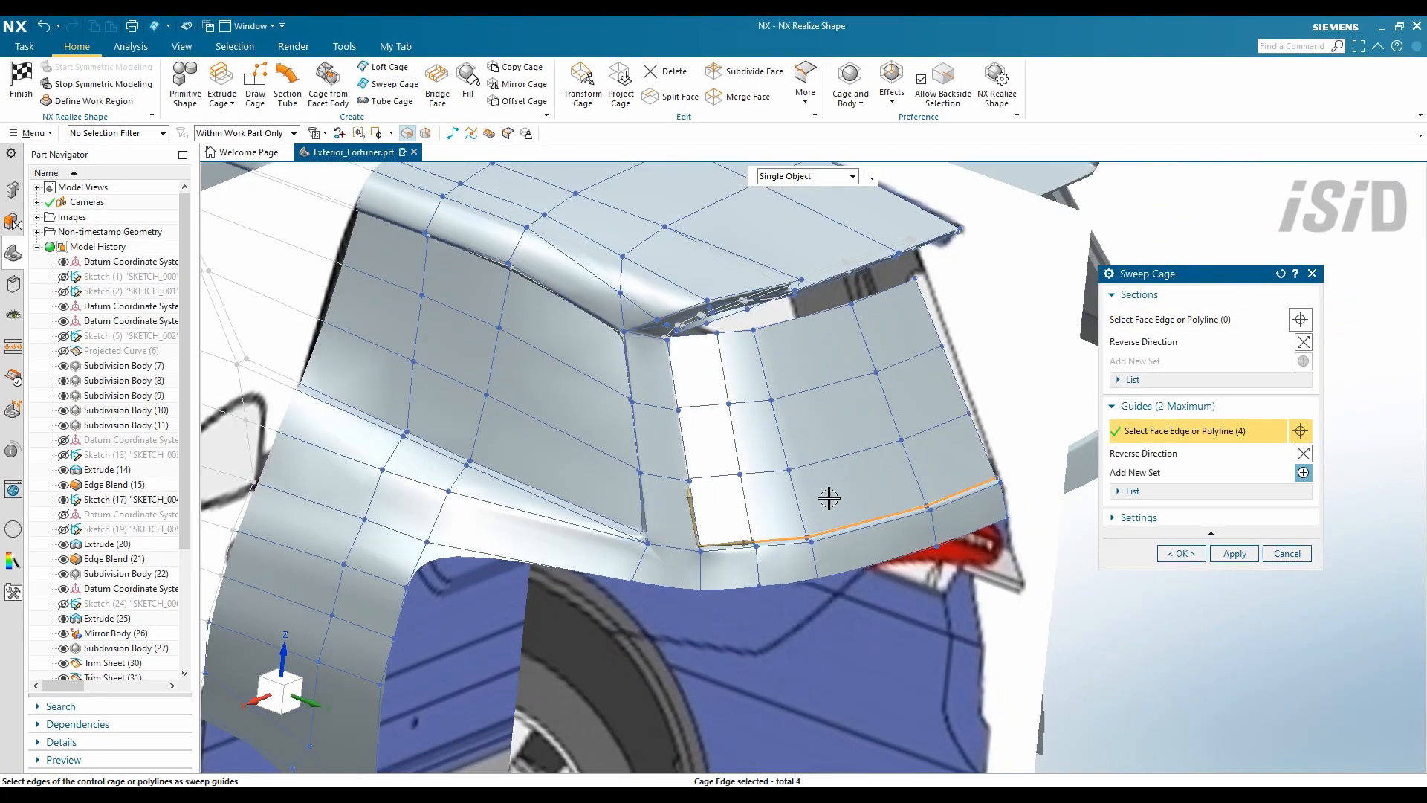
middle_drag(828, 494, 778, 259)
scroll(705, 338, up, 3)
click(713, 334)
scroll(783, 207, down, 5)
click(567, 252)
scroll(738, 364, up, 4)
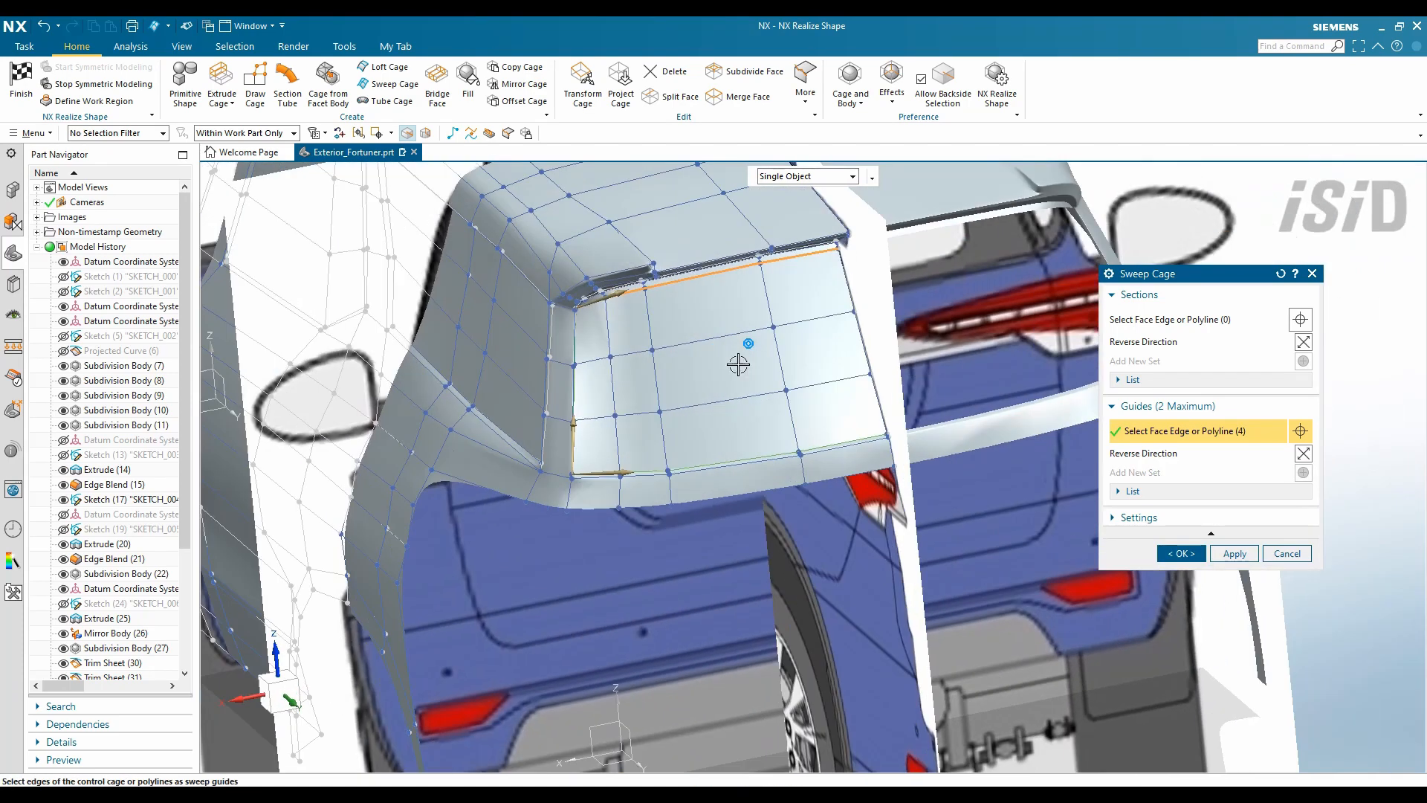
scroll(1043, 691, down, 5)
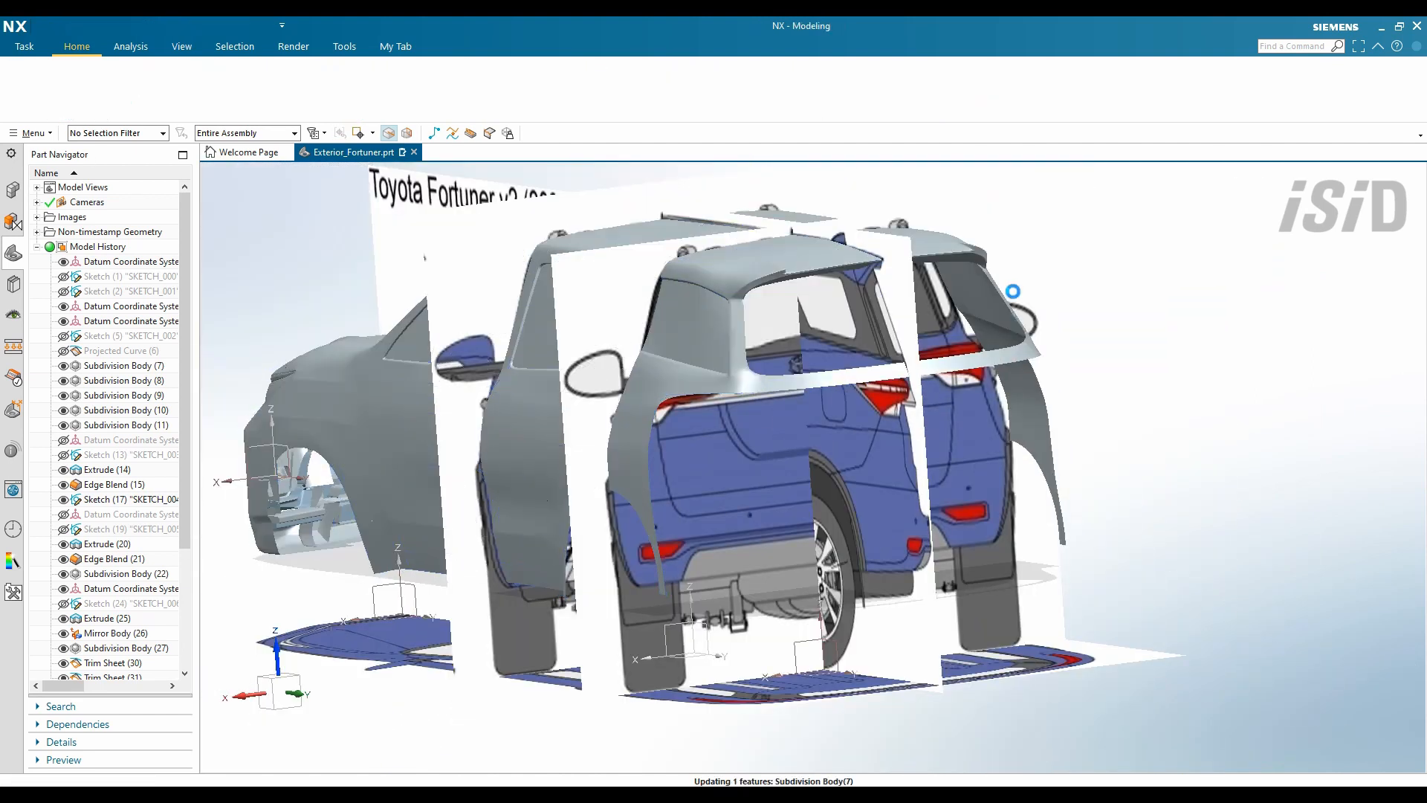
- Hide the reference raster images and reopen Subdivision Body (7) with symmetric modeling turned off
key(ctrl+w)
click(1331, 533)
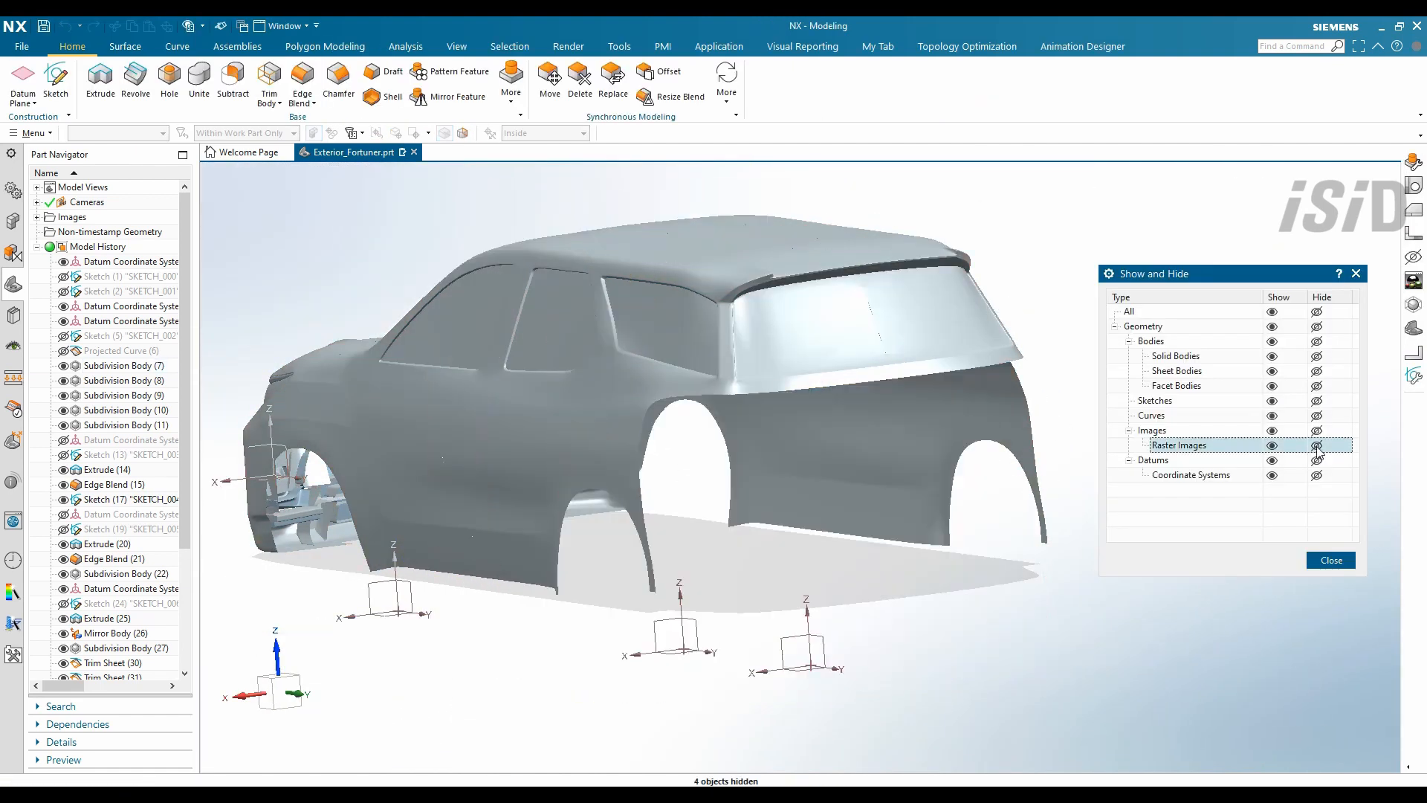
click(1334, 558)
scroll(835, 485, up, 5)
right_click(758, 418)
click(804, 452)
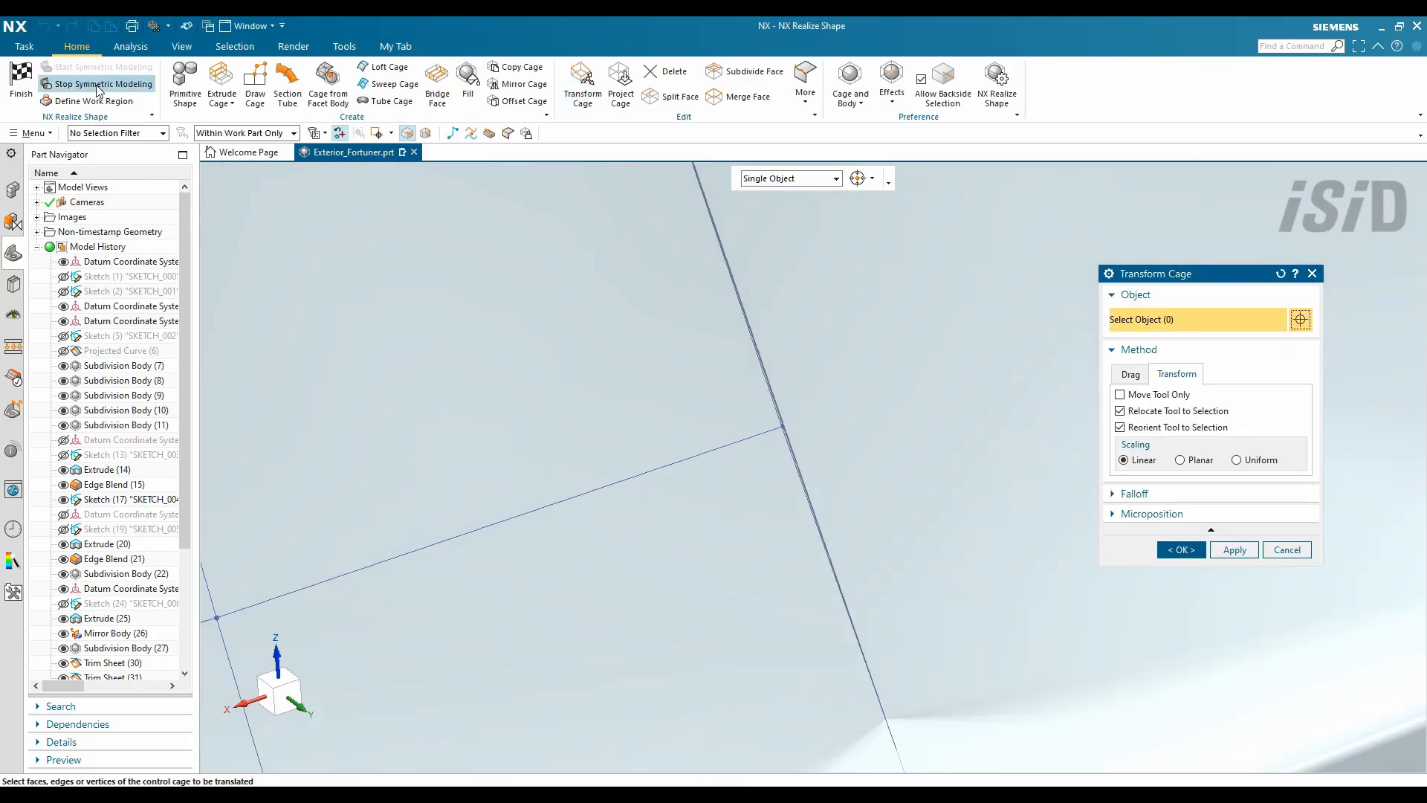
click(99, 84)
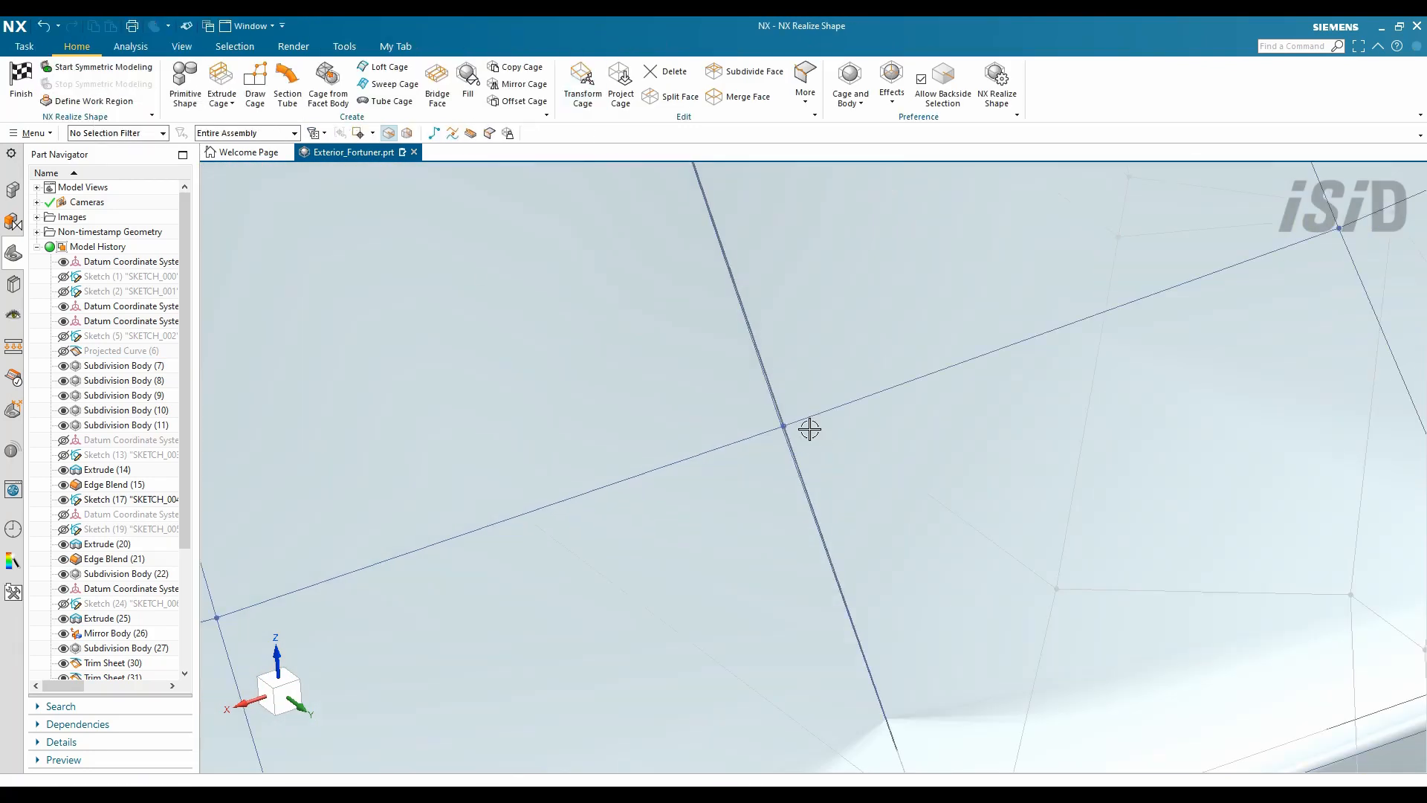
- Sew the open cage edges on both sides, working past a non-manifold edge error
scroll(809, 423, up, 2)
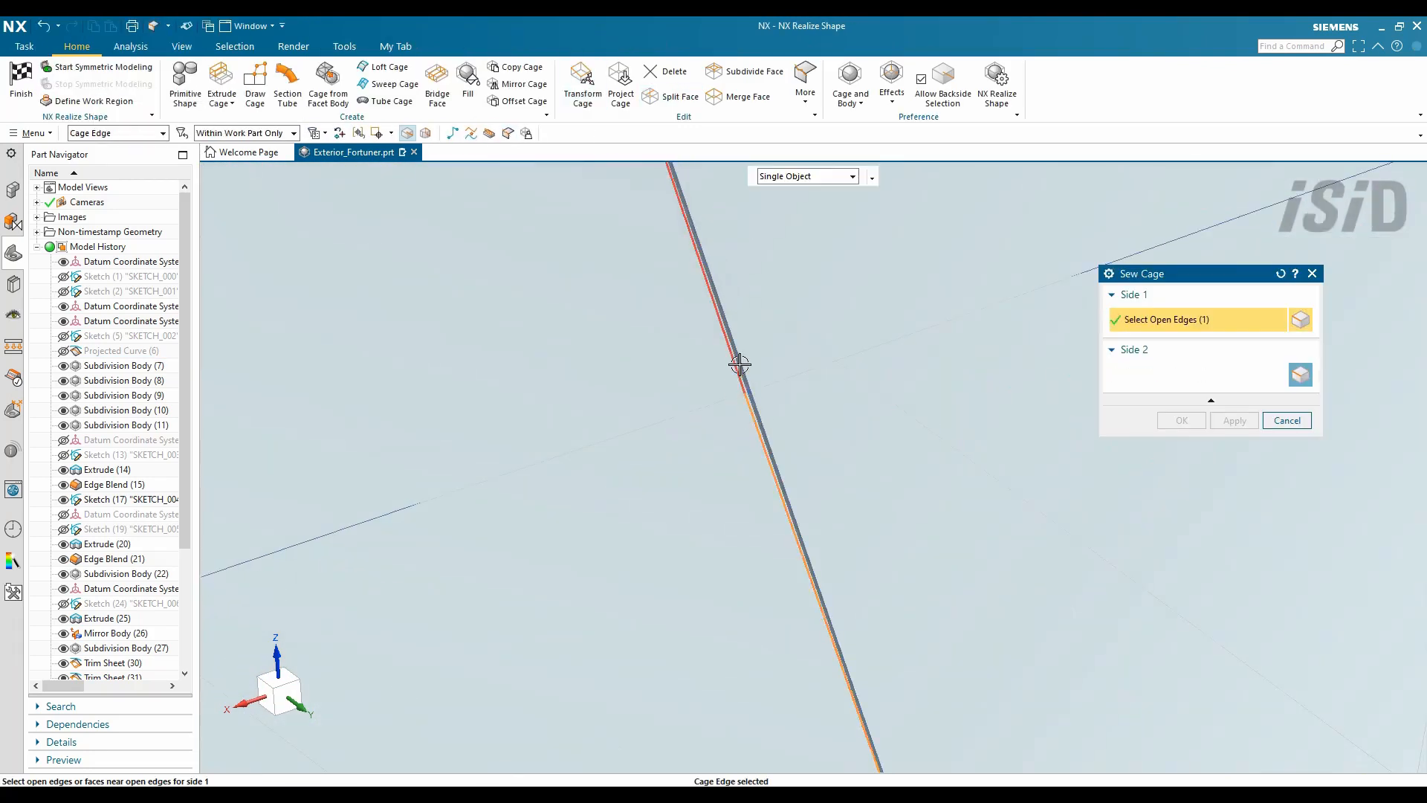
scroll(739, 364, down, 2)
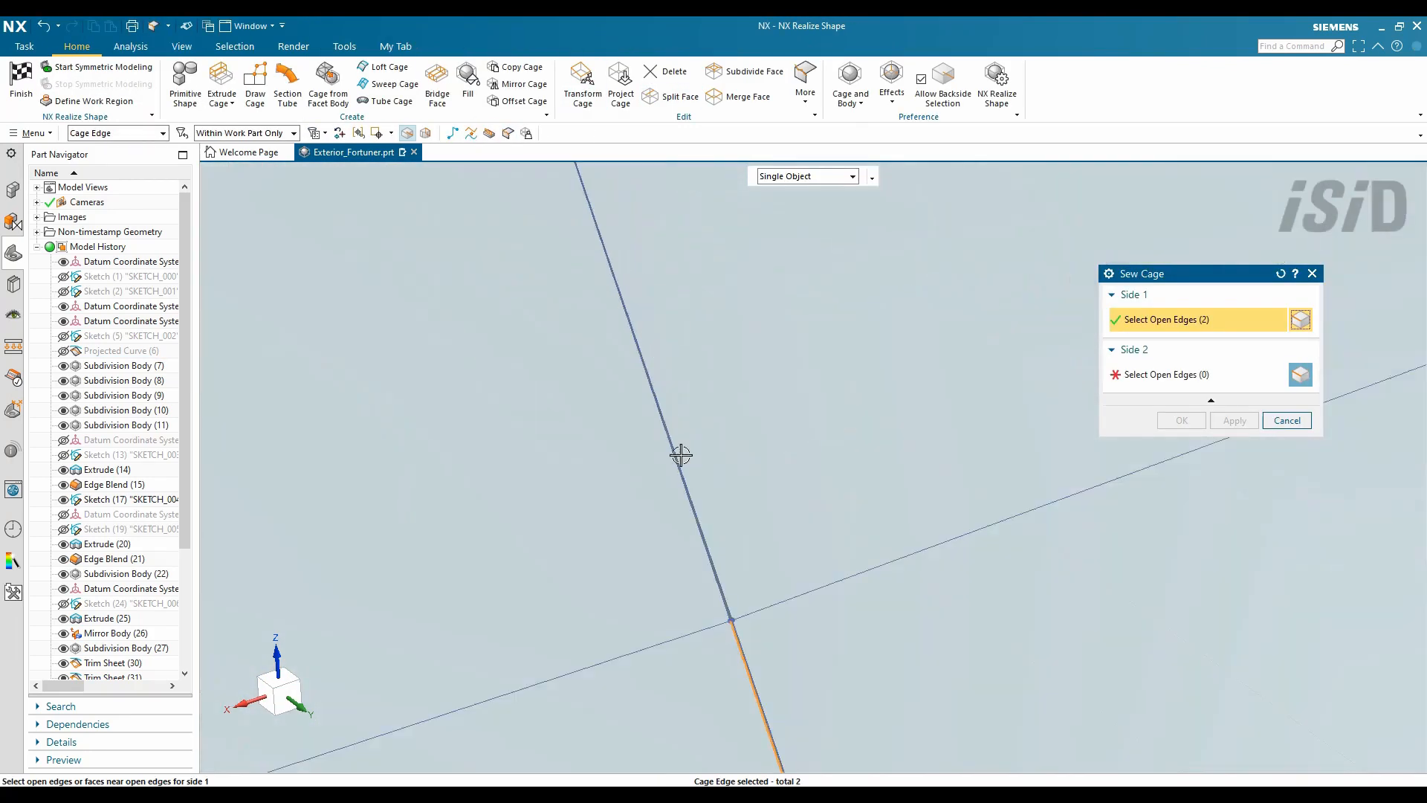
click(768, 568)
scroll(765, 649, up, 3)
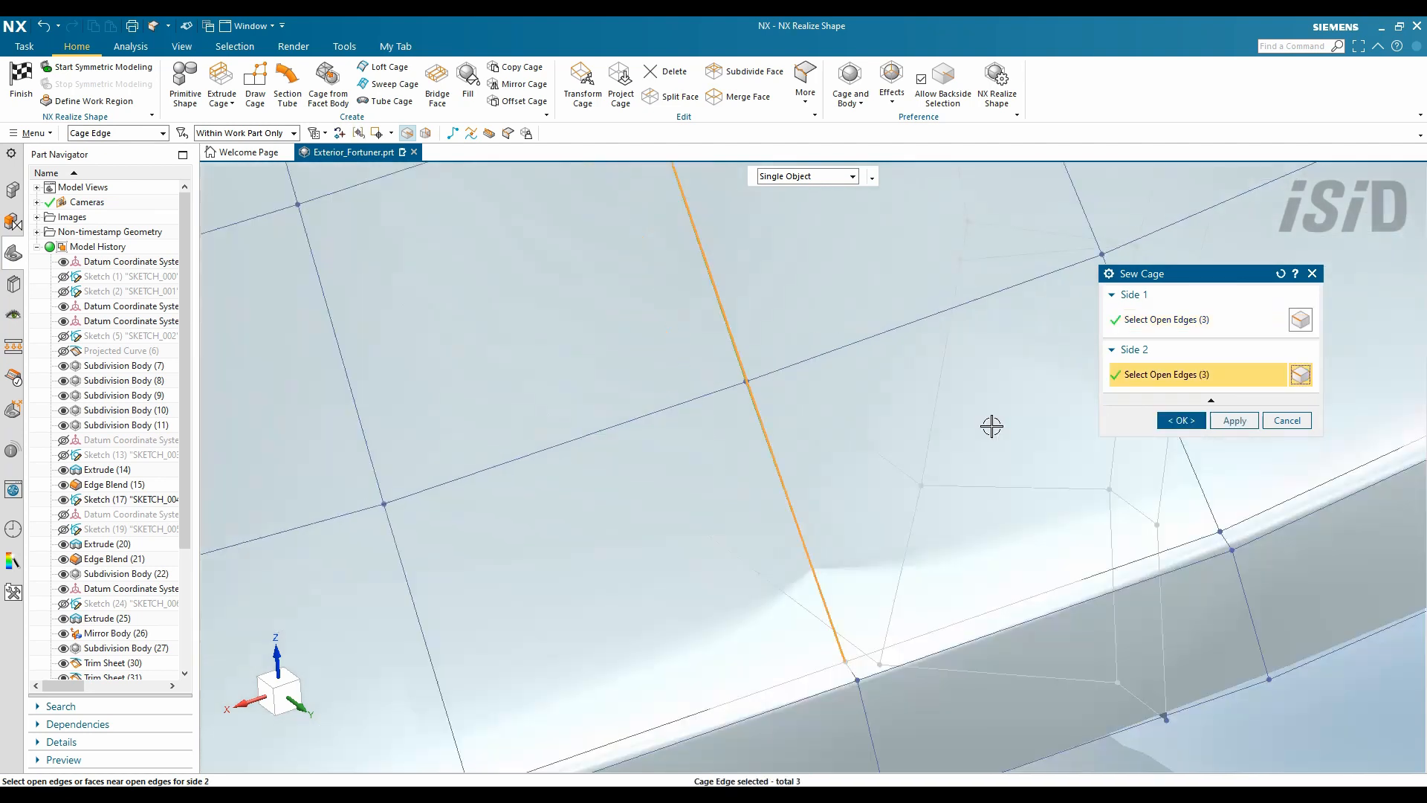
click(712, 429)
click(1280, 274)
scroll(774, 456, up, 3)
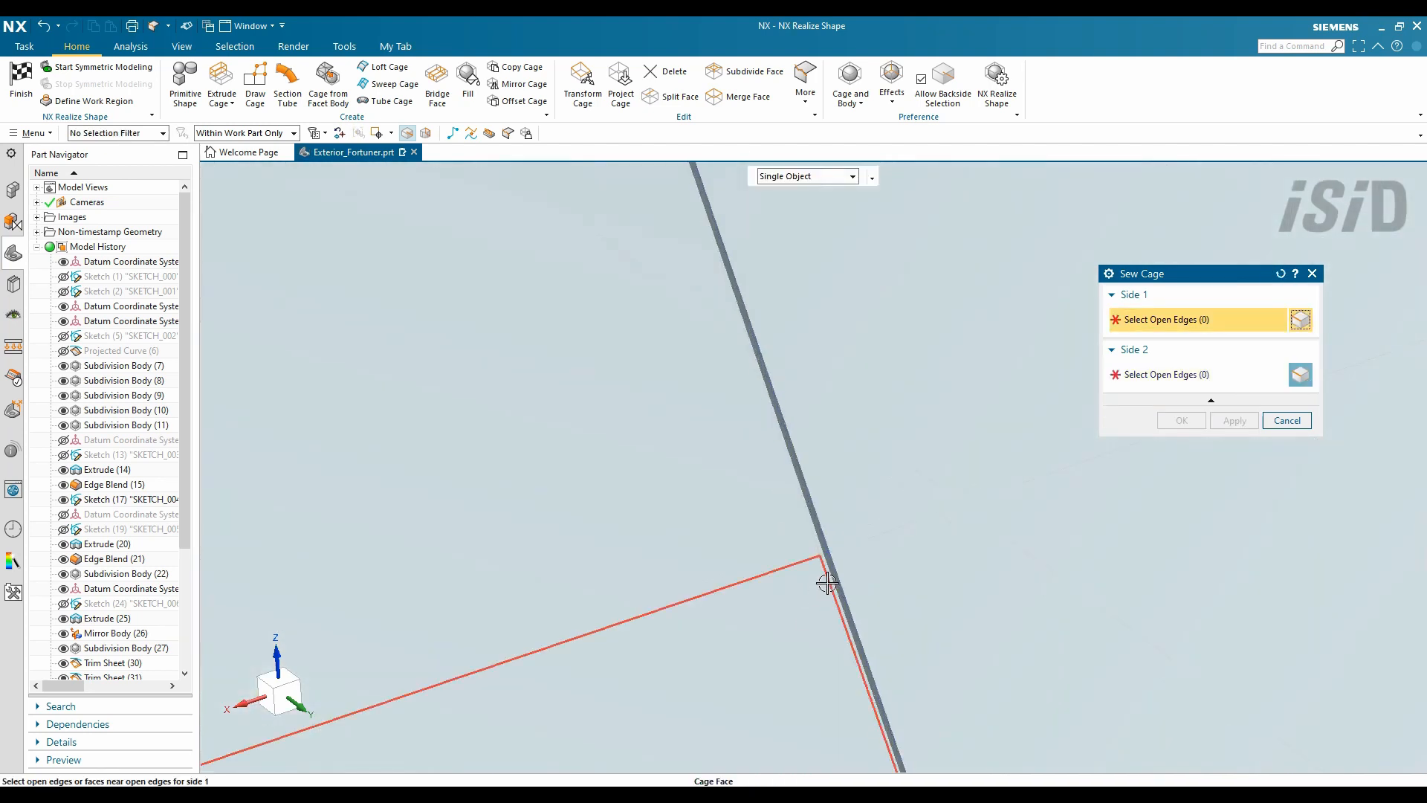
click(856, 585)
click(1182, 421)
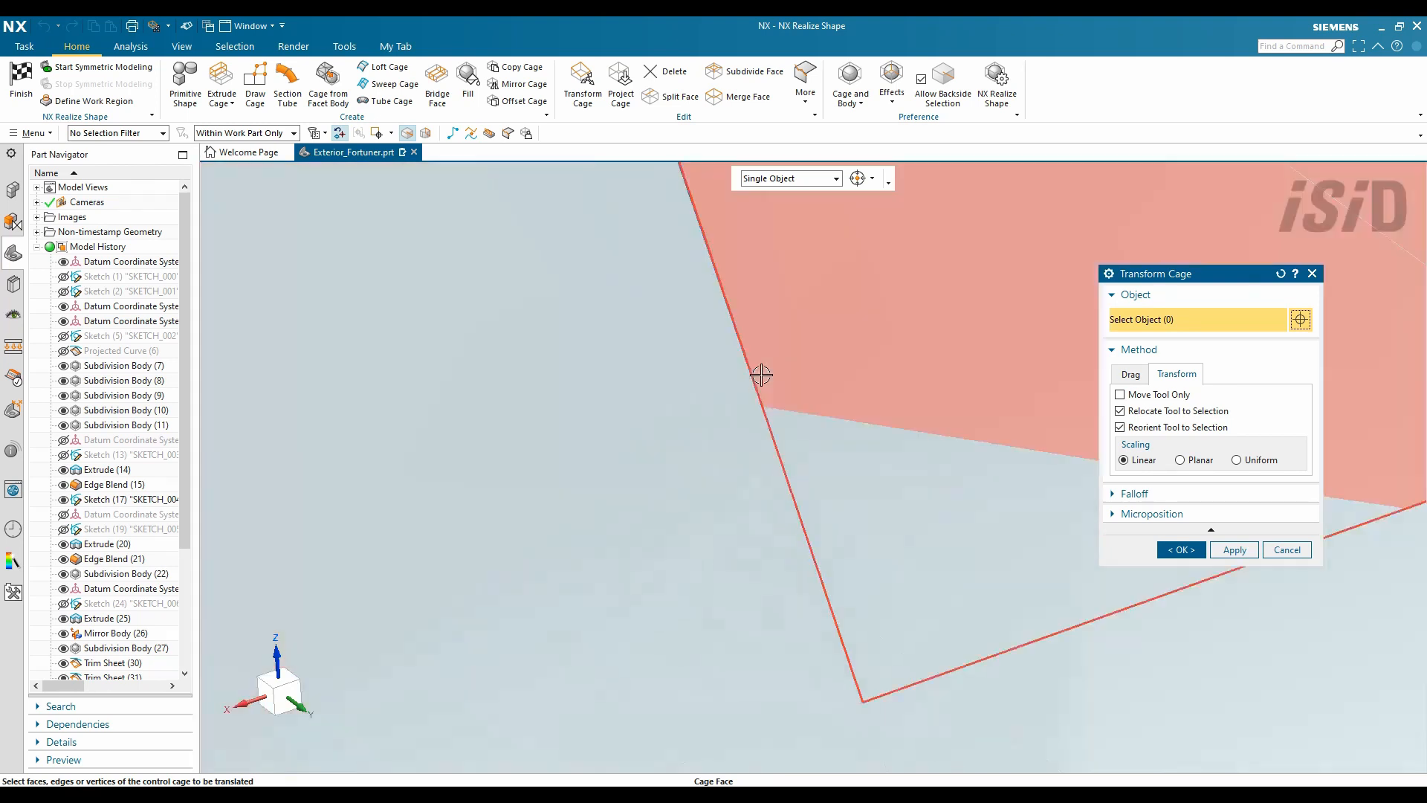
key(Escape)
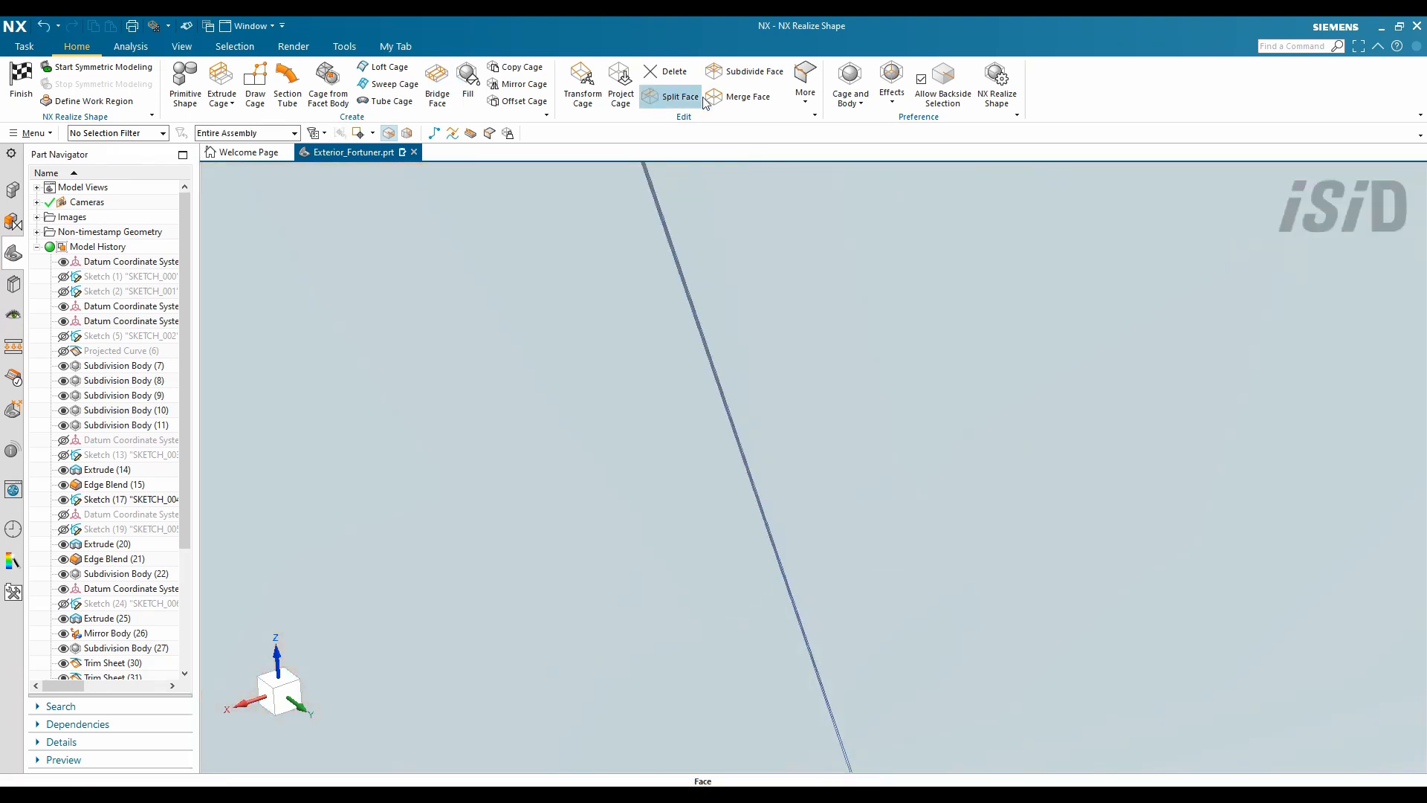
- Sew the matching seam edges of the two rear panels together
click(489, 133)
click(705, 351)
middle_click(714, 335)
click(698, 315)
click(1175, 419)
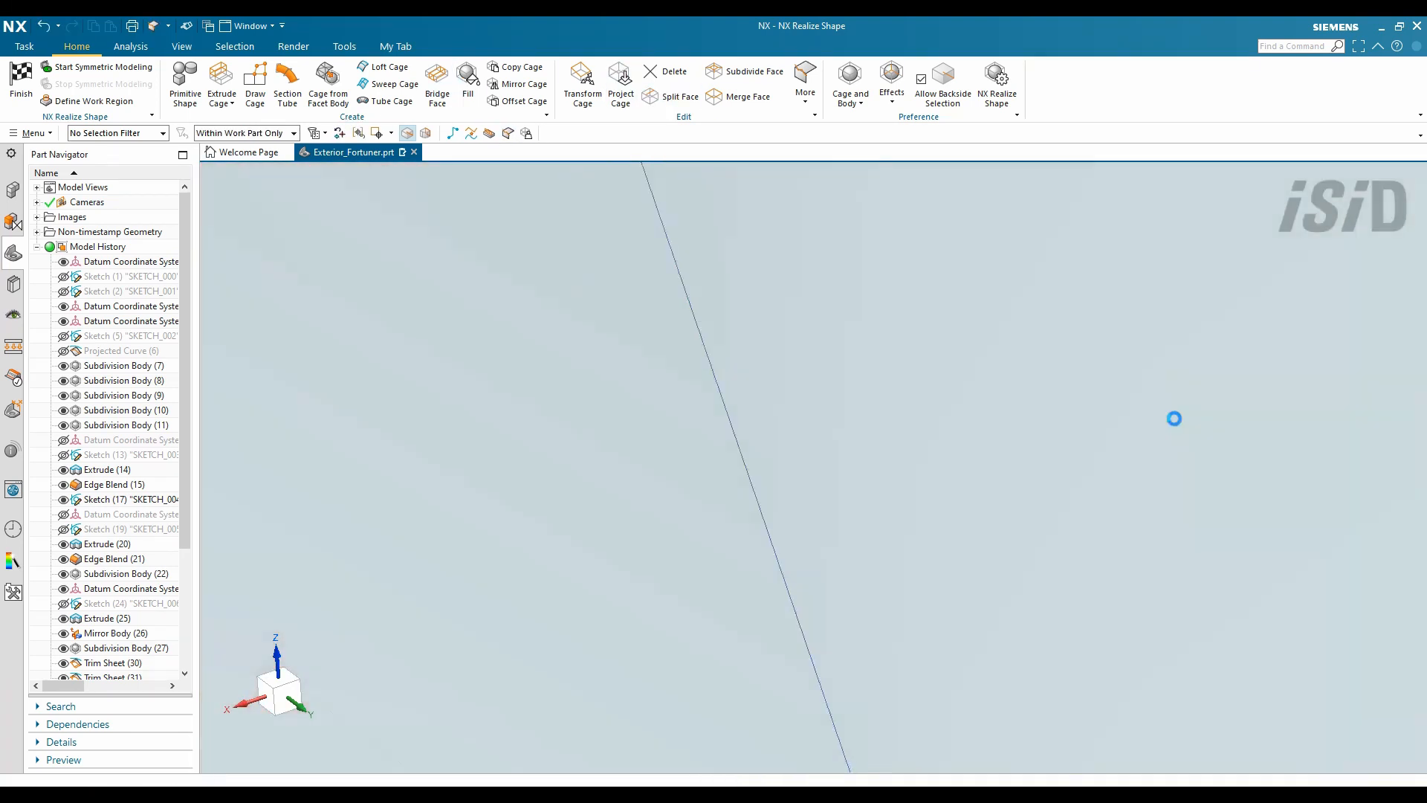
scroll(765, 306, down, 7)
middle_drag(790, 394, 789, 363)
scroll(788, 367, up, 7)
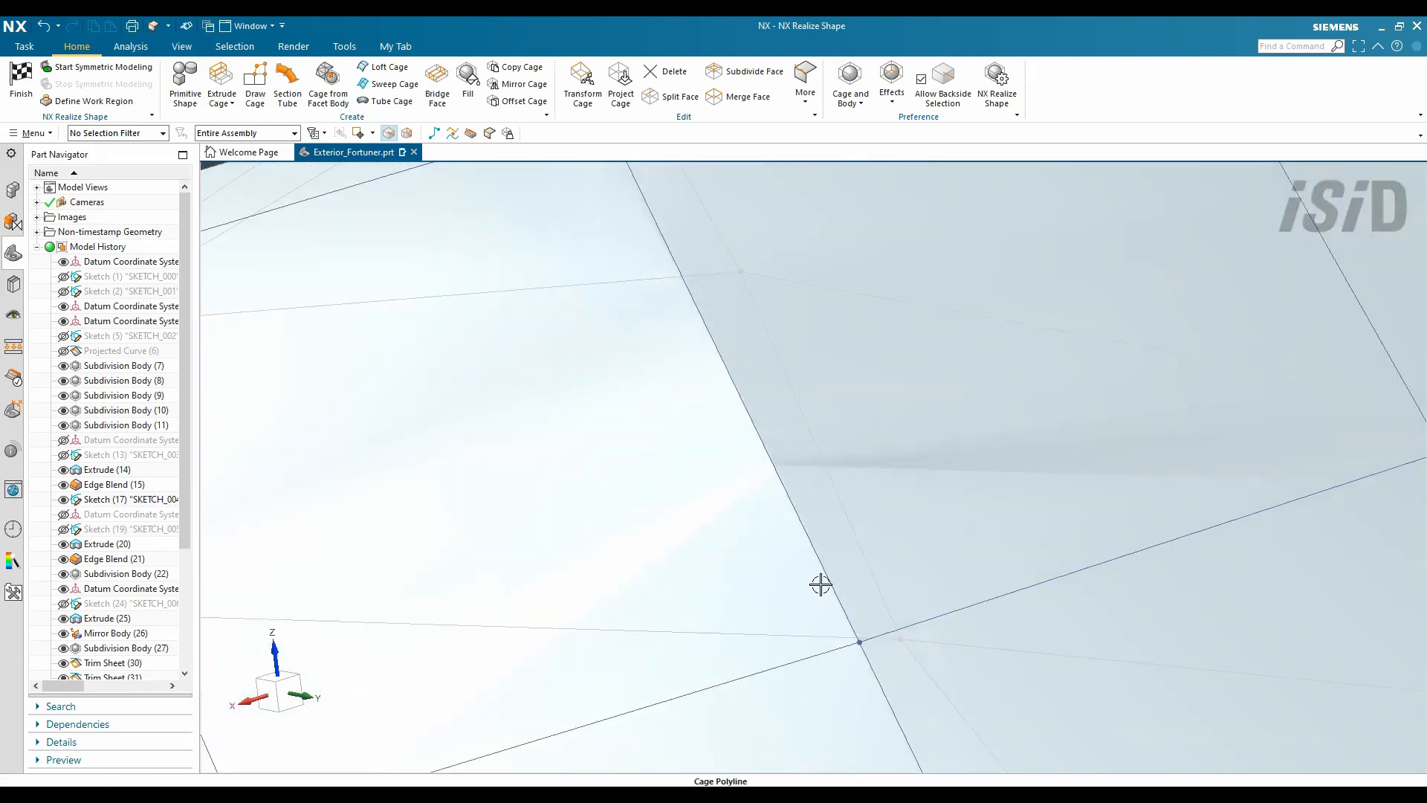
scroll(707, 283, down, 4)
- Delete the stray rear cage face, leaving a hole
key(ctrl+d)
click(656, 269)
click(1182, 389)
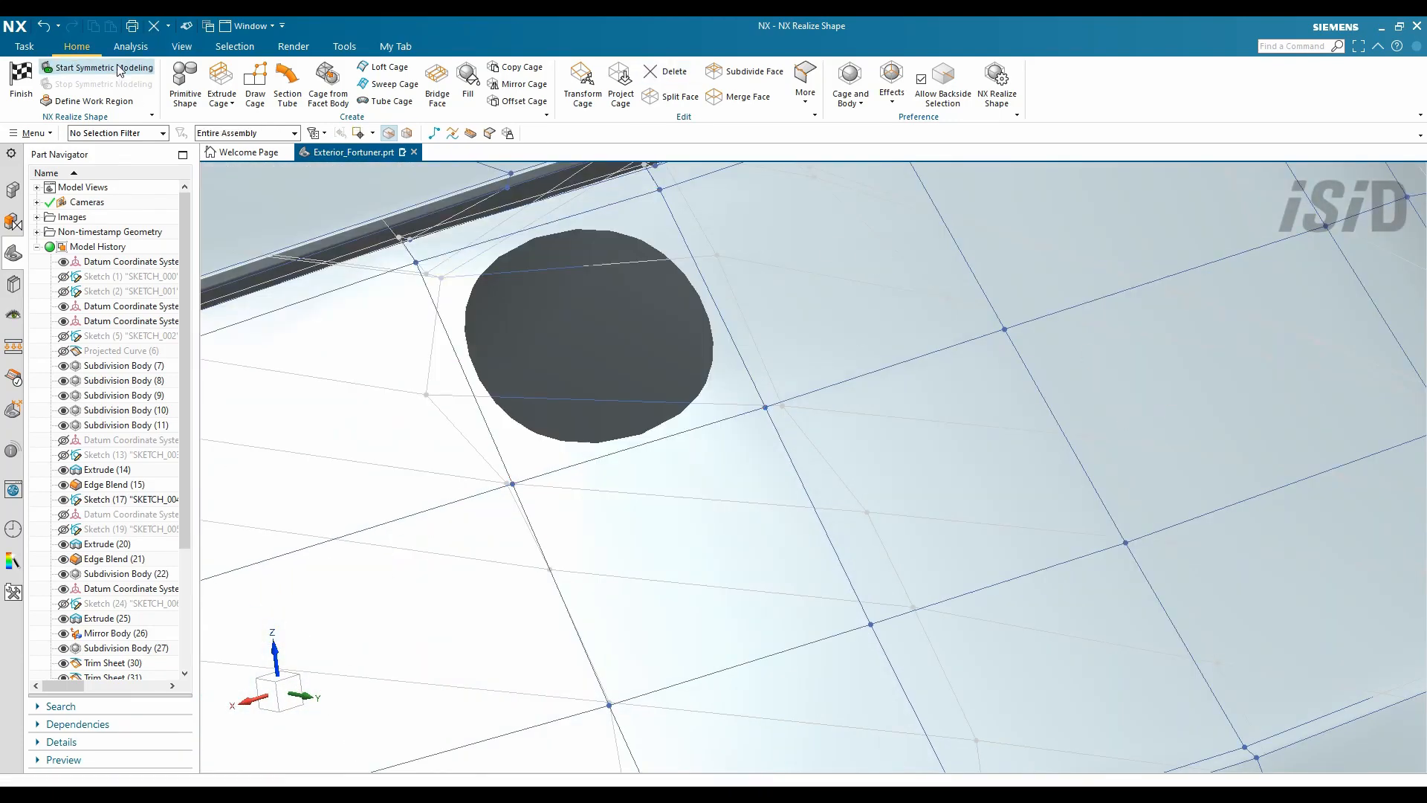
click(119, 68)
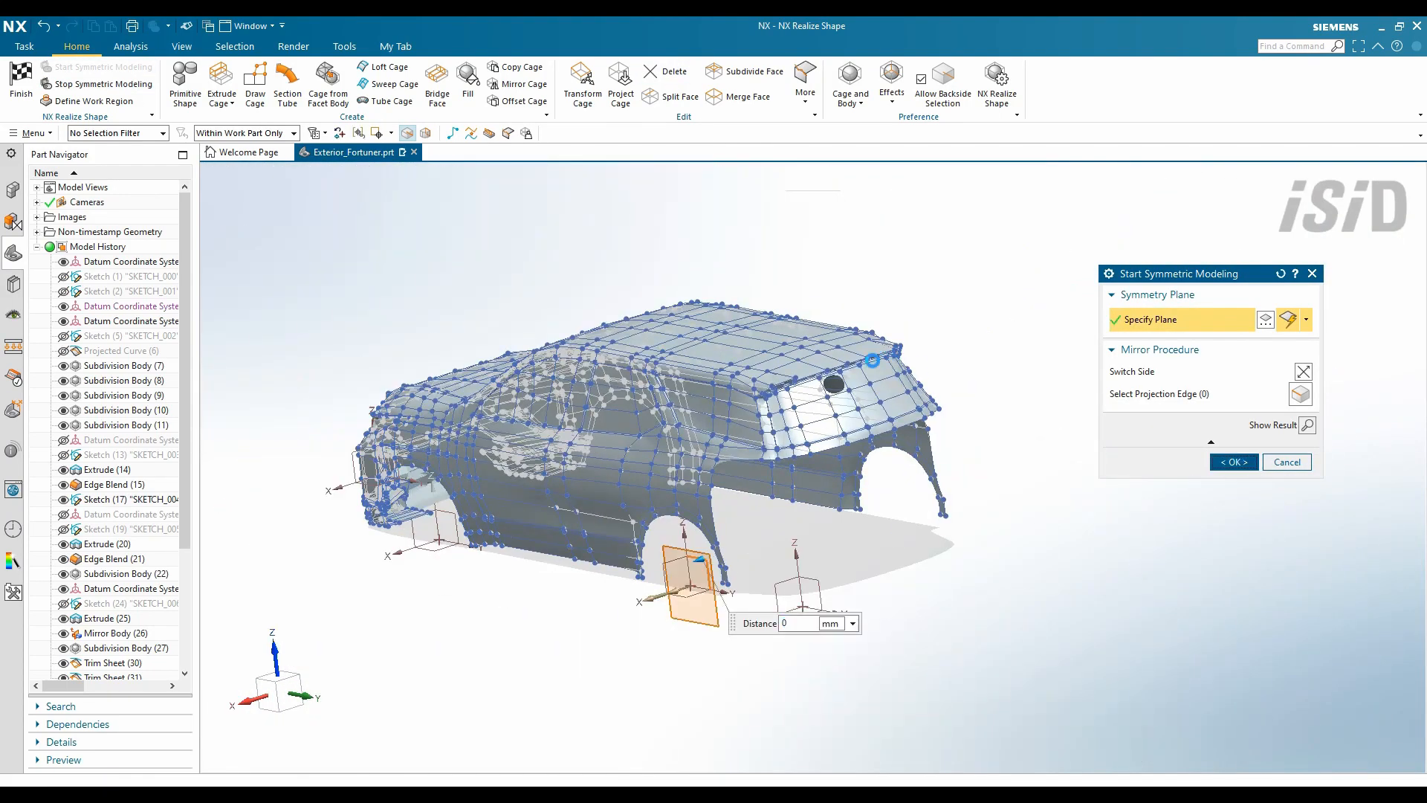
key(Escape)
scroll(834, 384, up, 10)
- Remove the edge crossing the hole, fill the hole with a new face, and finish to Modeling
click(883, 387)
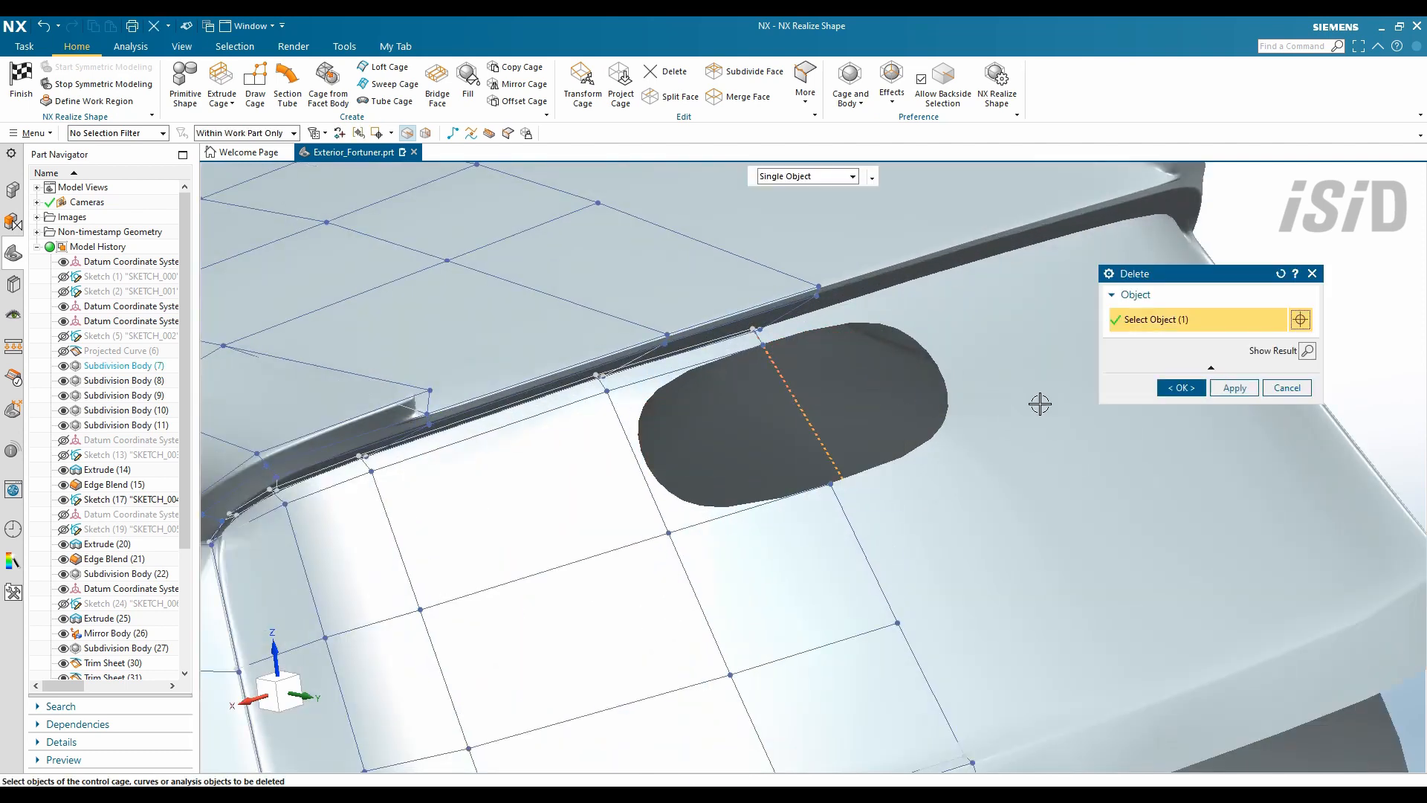
click(1178, 386)
click(467, 80)
click(623, 434)
middle_click(1047, 391)
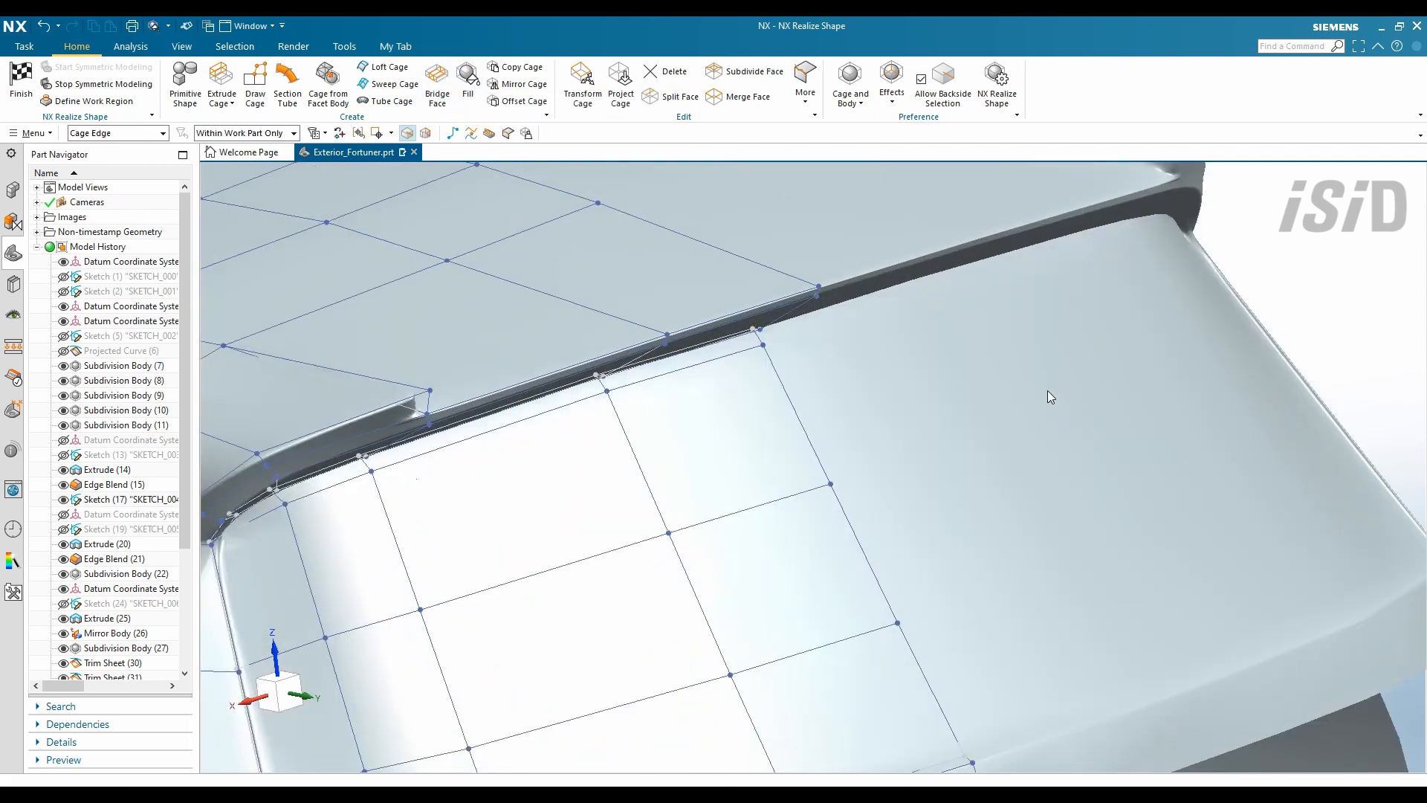
scroll(1047, 390, down, 8)
middle_drag(999, 341, 986, 304)
key(ctrl+q)
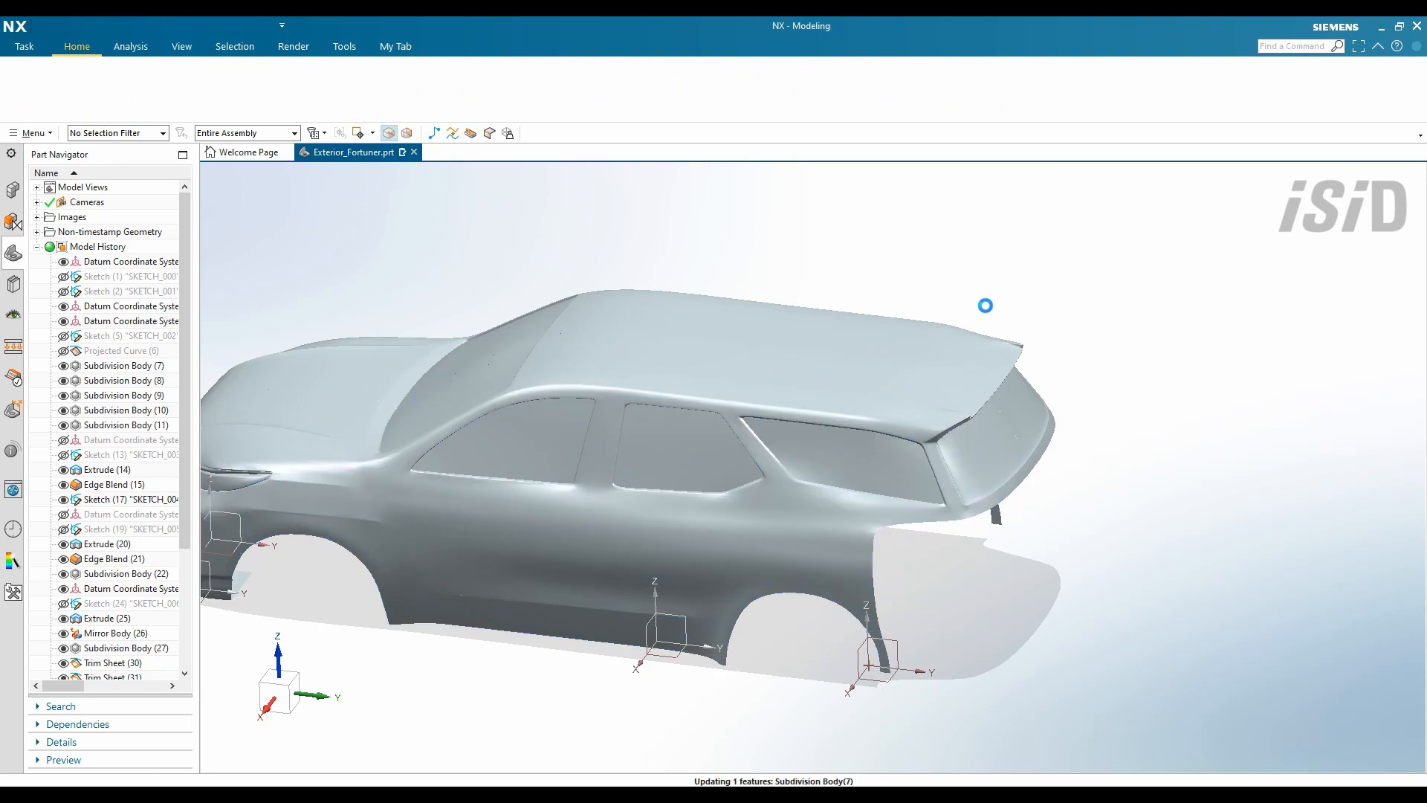
- Extrude a cage edge 90 mm toward the tail lamp
middle_drag(1099, 545, 844, 484)
scroll(845, 484, up, 3)
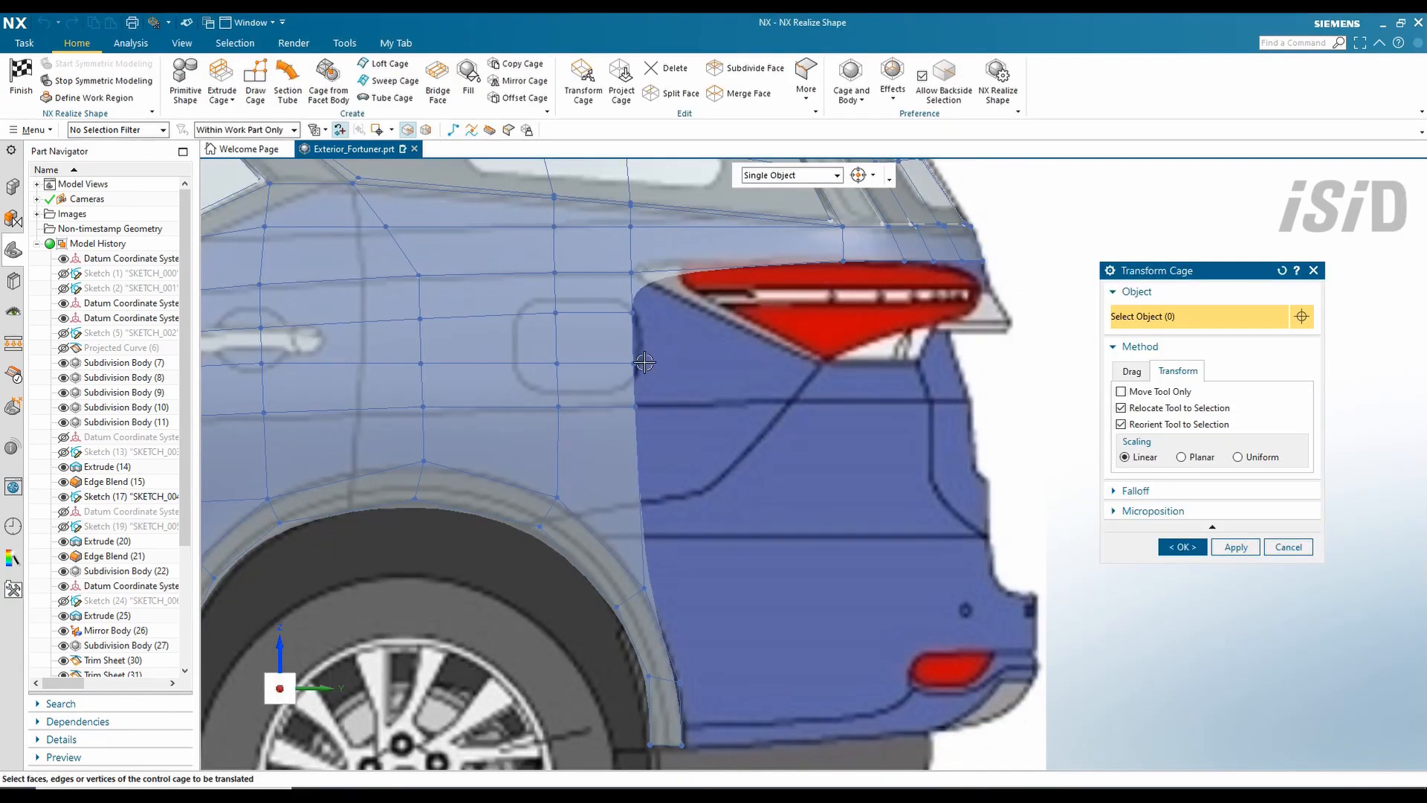
scroll(634, 306, up, 2)
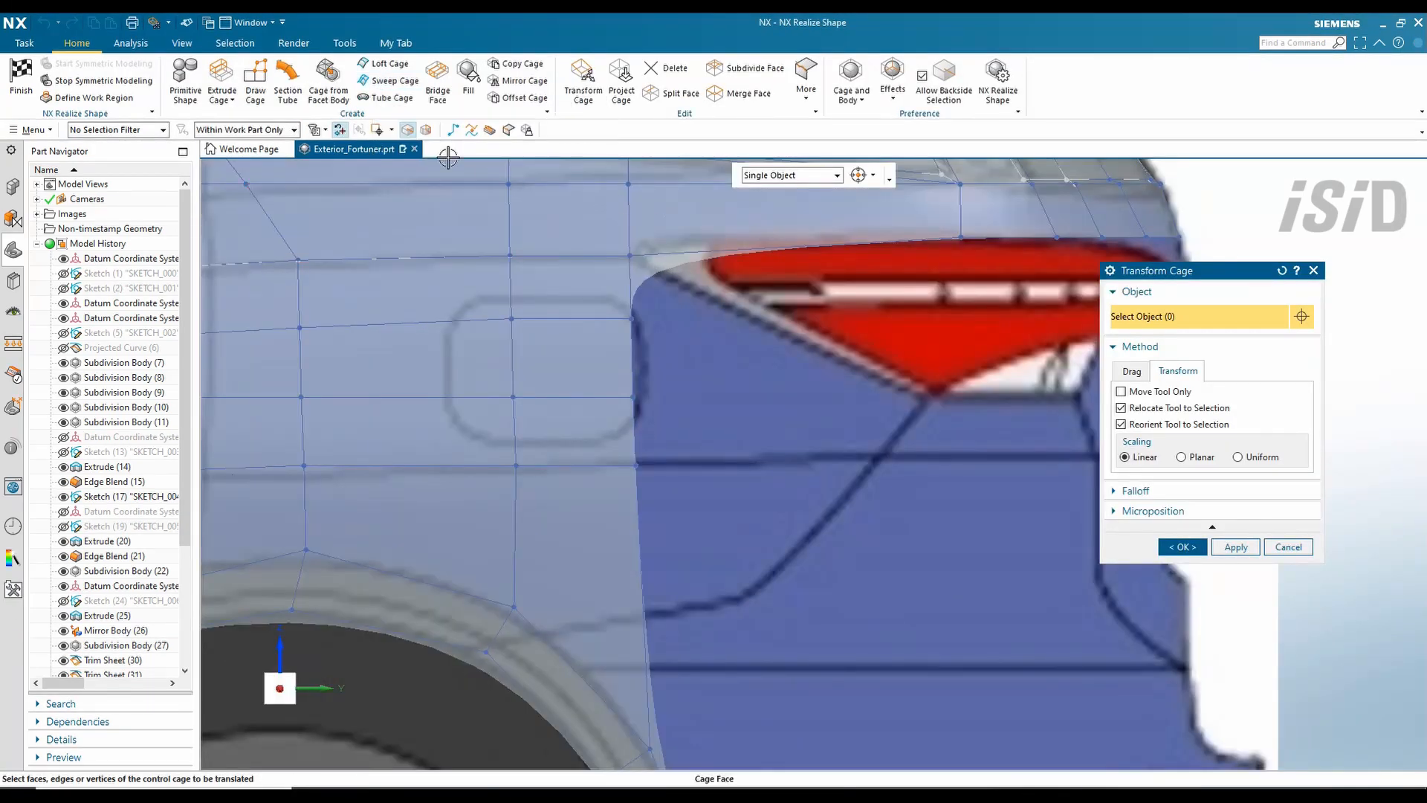
click(223, 82)
drag(649, 357, 731, 373)
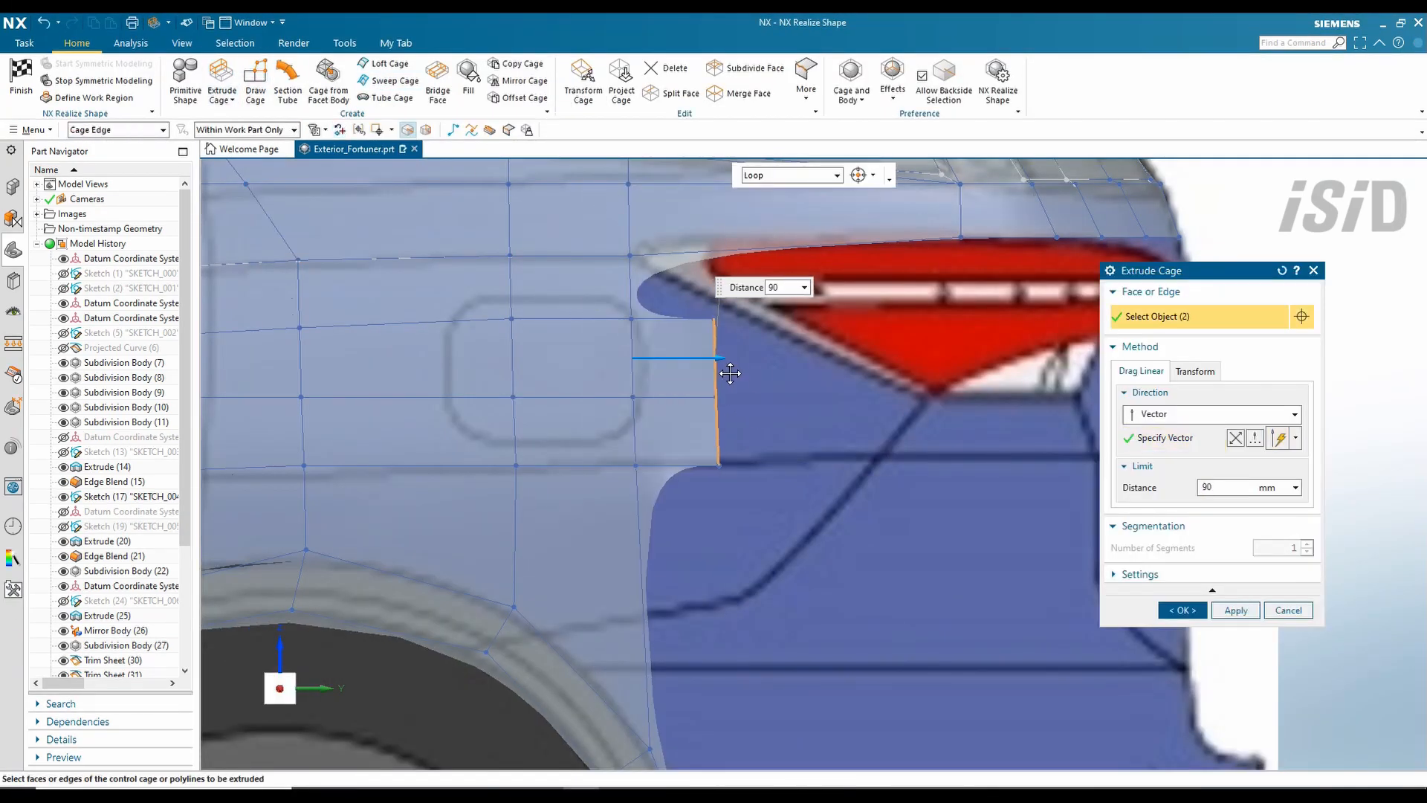
click(1182, 609)
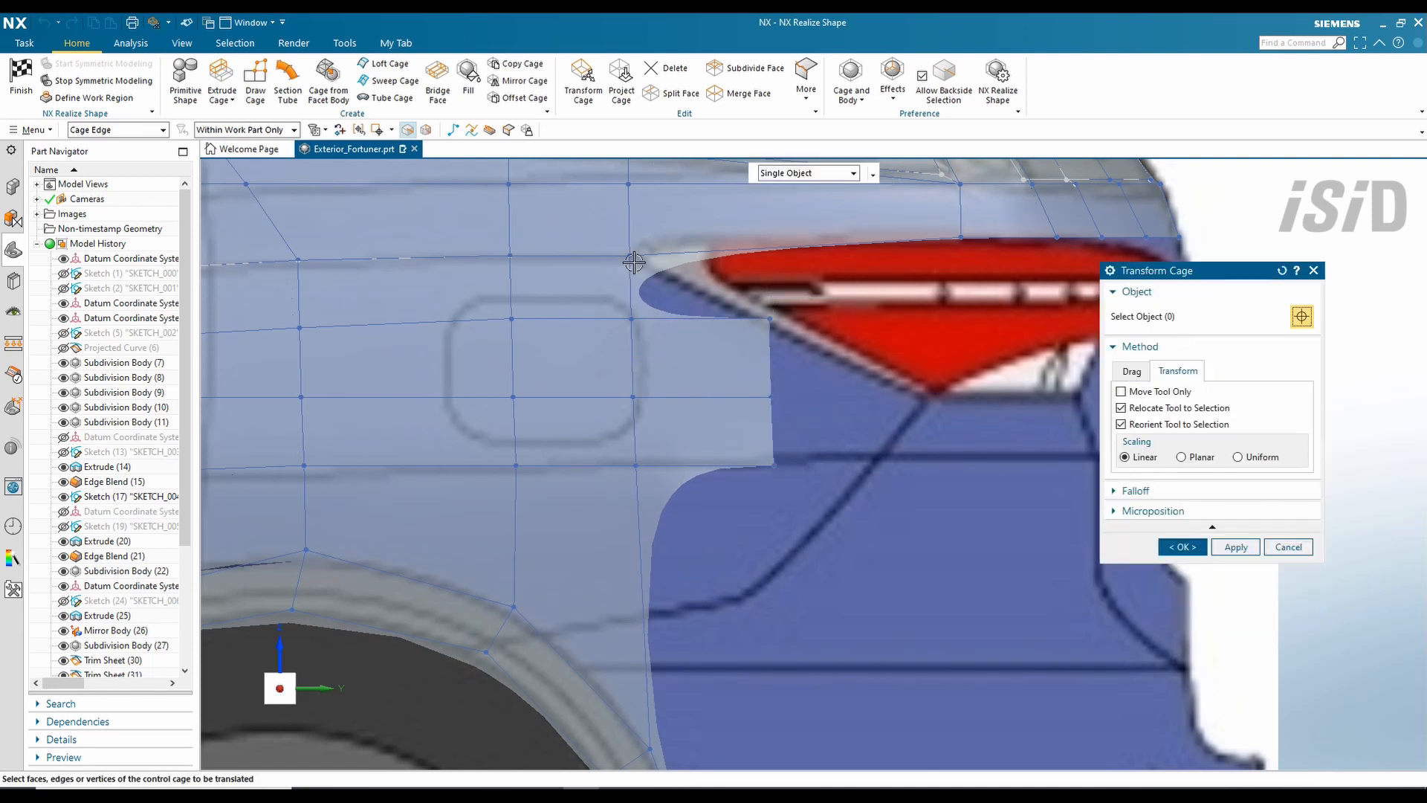
- Sweep a new cage face from a section edge along a guide edge
scroll(654, 266, up, 2)
click(394, 80)
click(618, 305)
click(1159, 428)
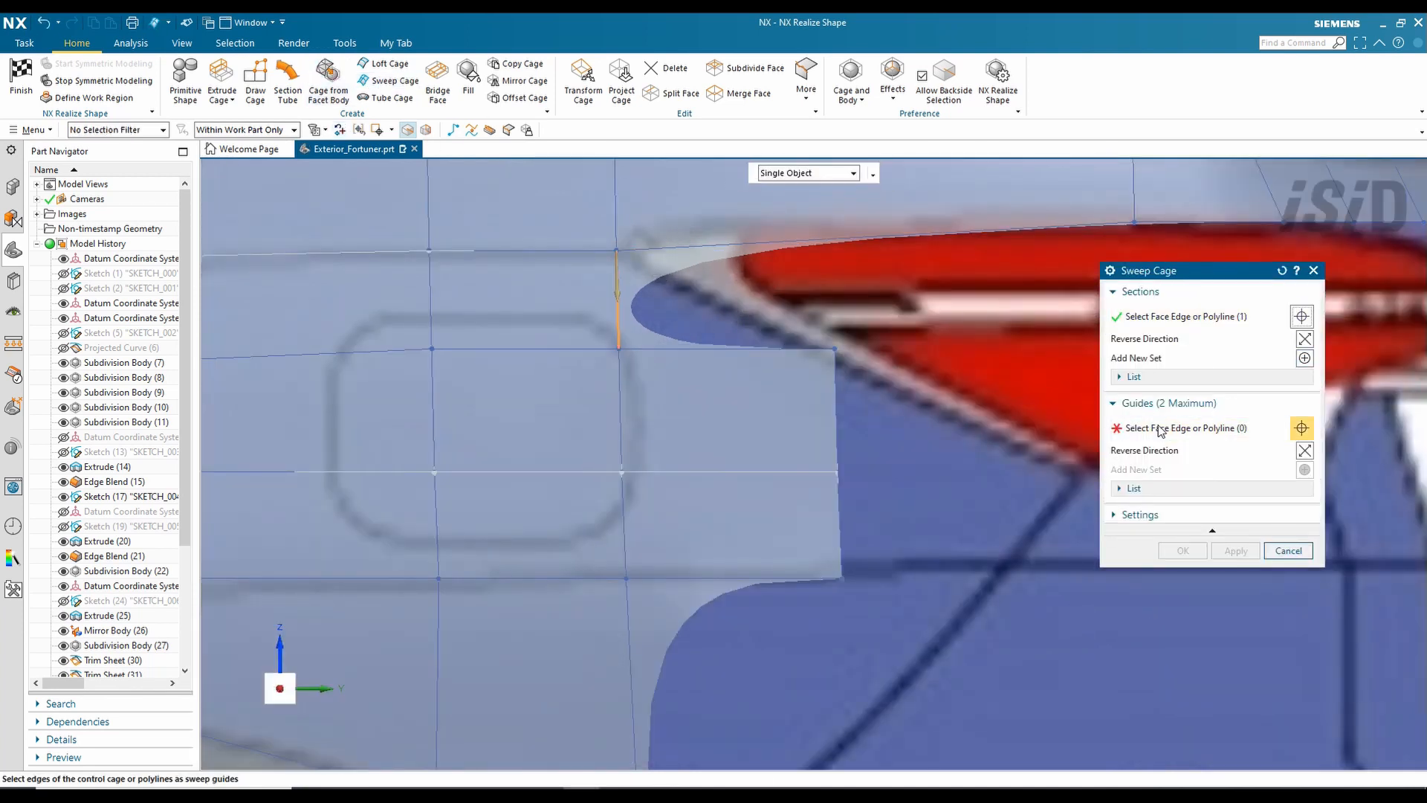
middle_click(791, 343)
- Split the new swept face along a polyline
click(672, 93)
click(1156, 297)
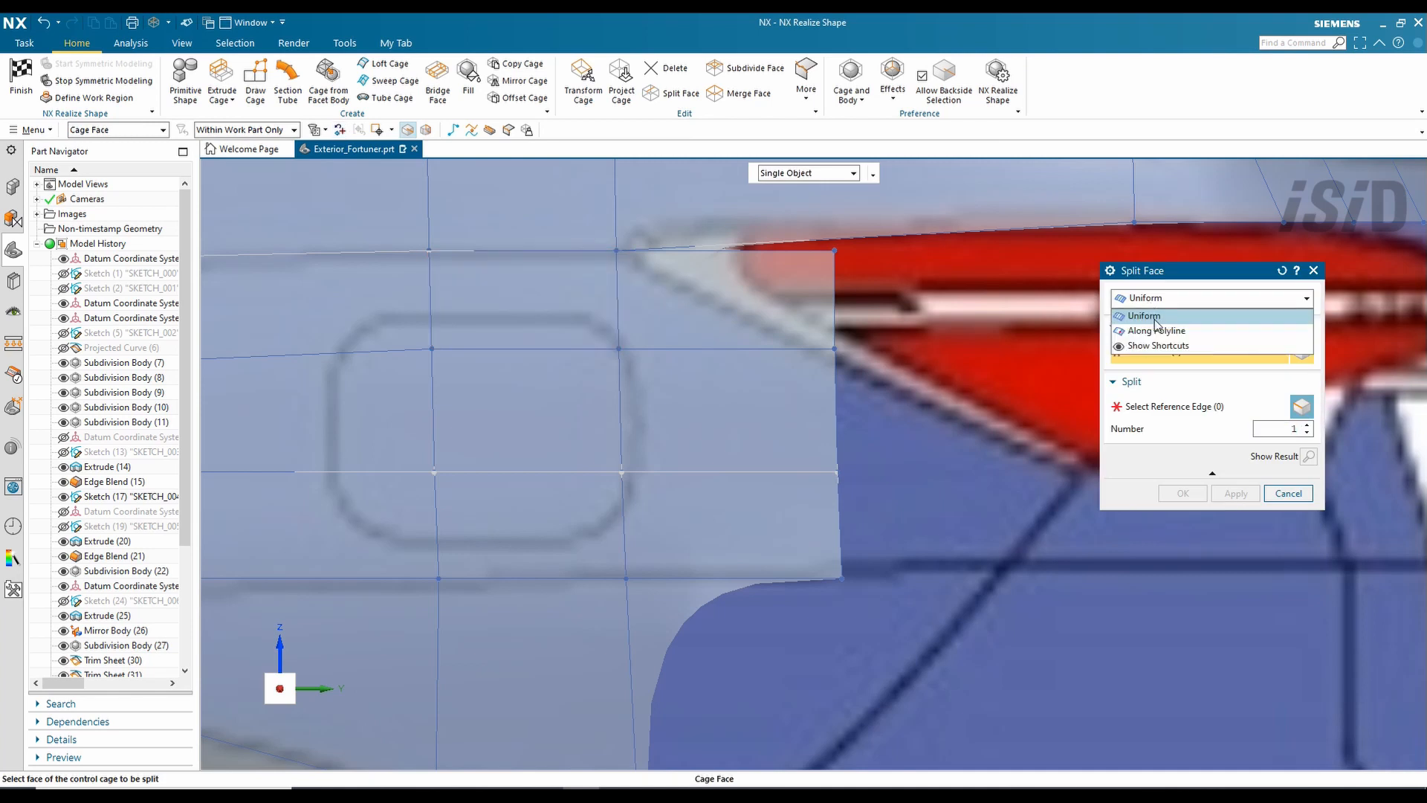
click(1156, 331)
click(836, 343)
middle_click(836, 344)
- Delete the triangular face above the split
key(ctrl+d)
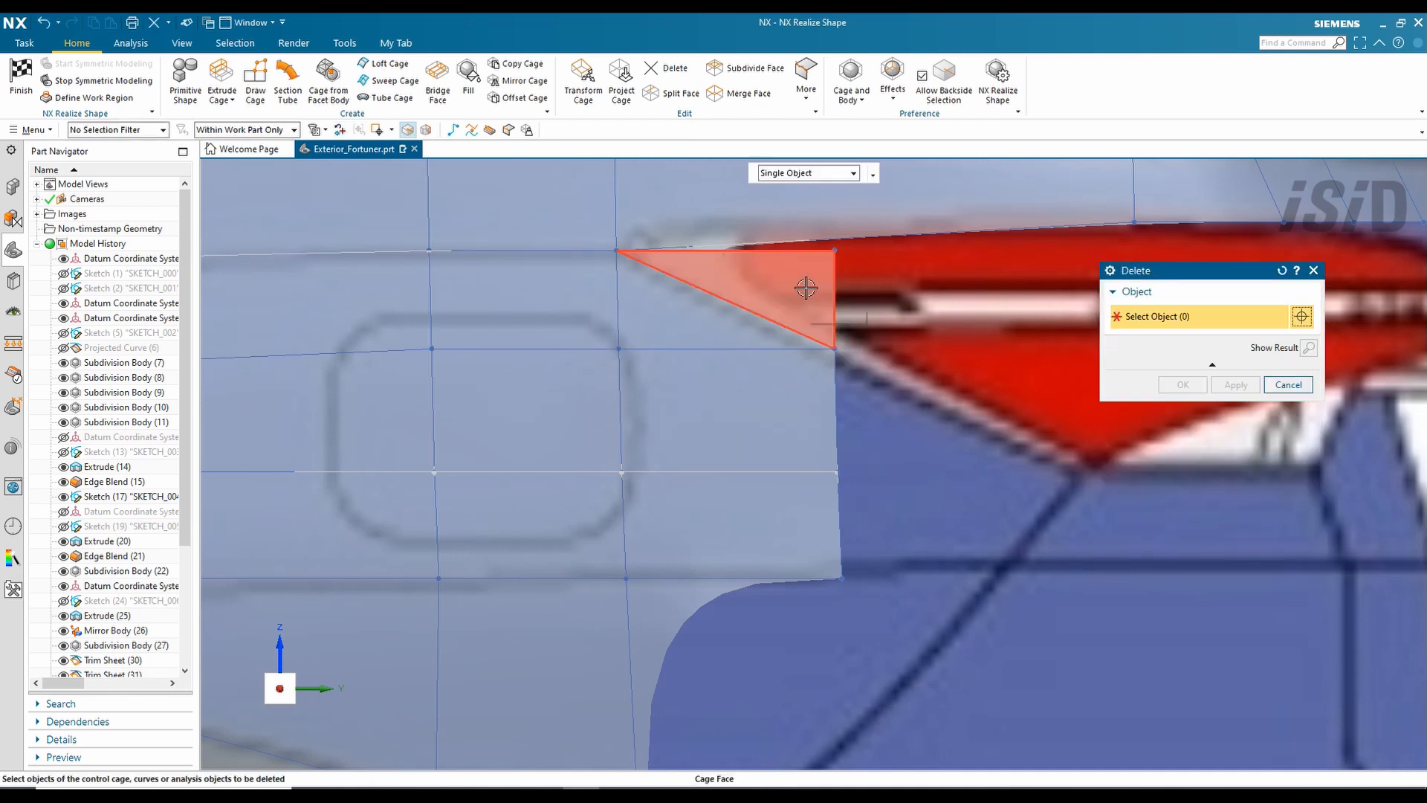
click(805, 290)
middle_click(753, 370)
scroll(756, 373, down, 3)
key(ctrl+t)
scroll(1052, 409, up, 2)
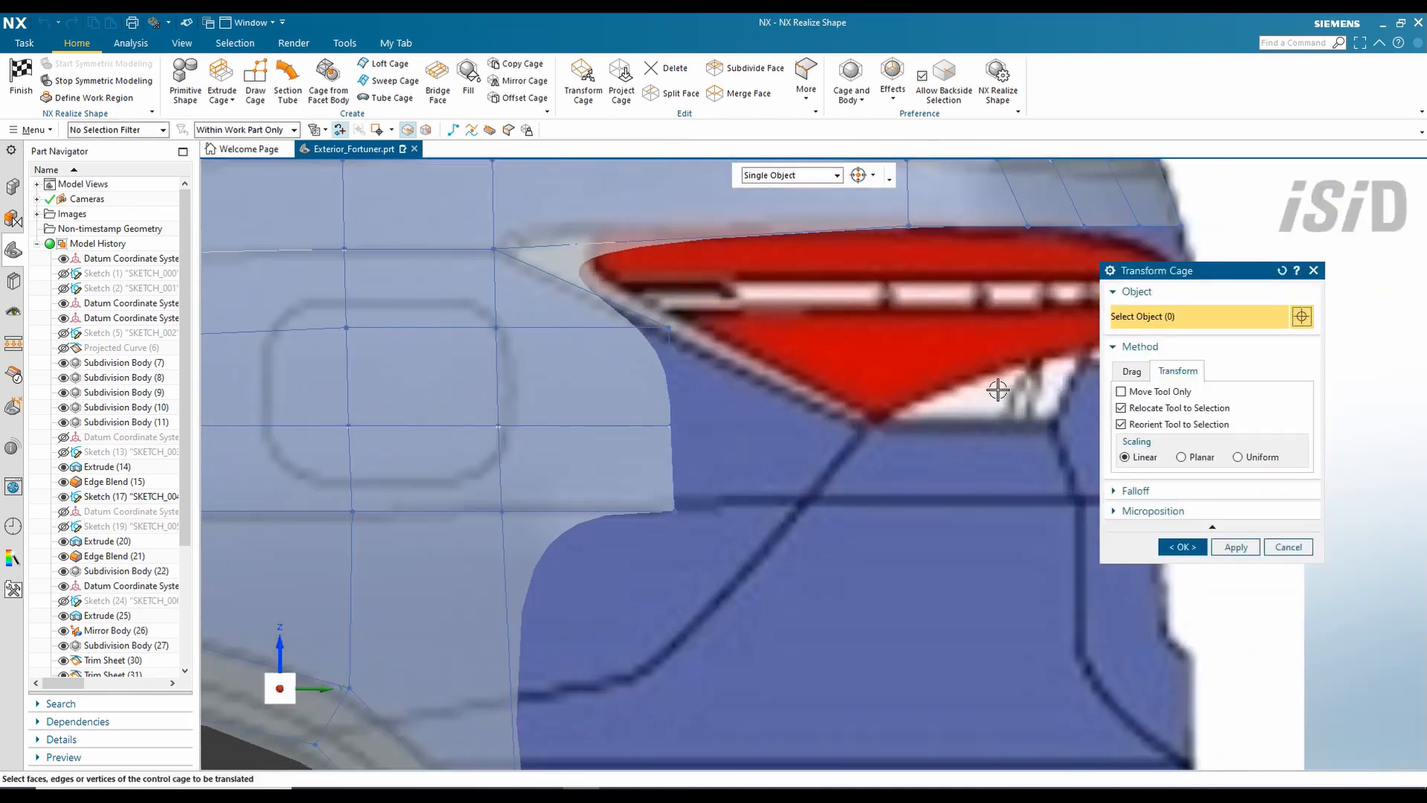
scroll(750, 331, down, 2)
scroll(736, 316, up, 1)
scroll(735, 316, down, 1)
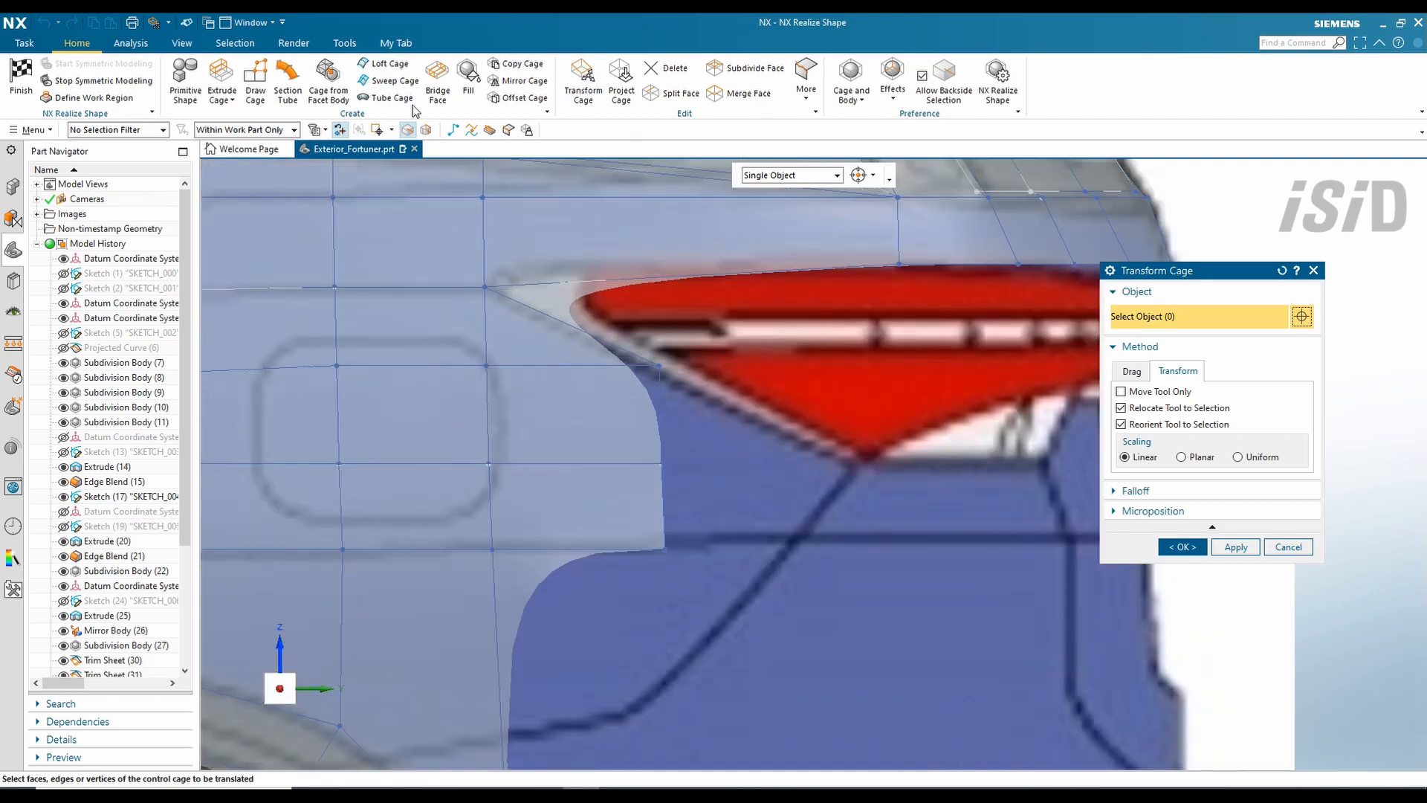
key(Escape)
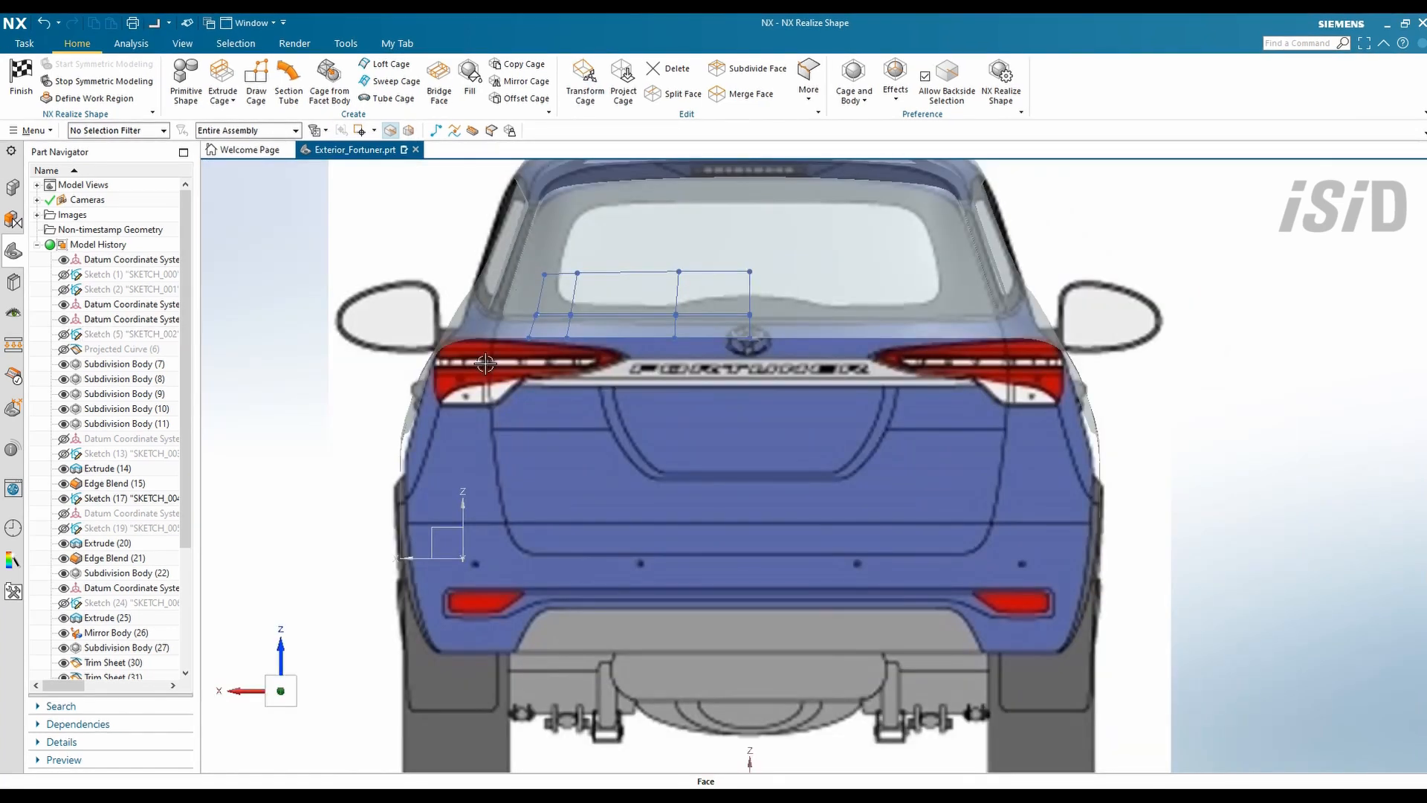
scroll(613, 339, up, 3)
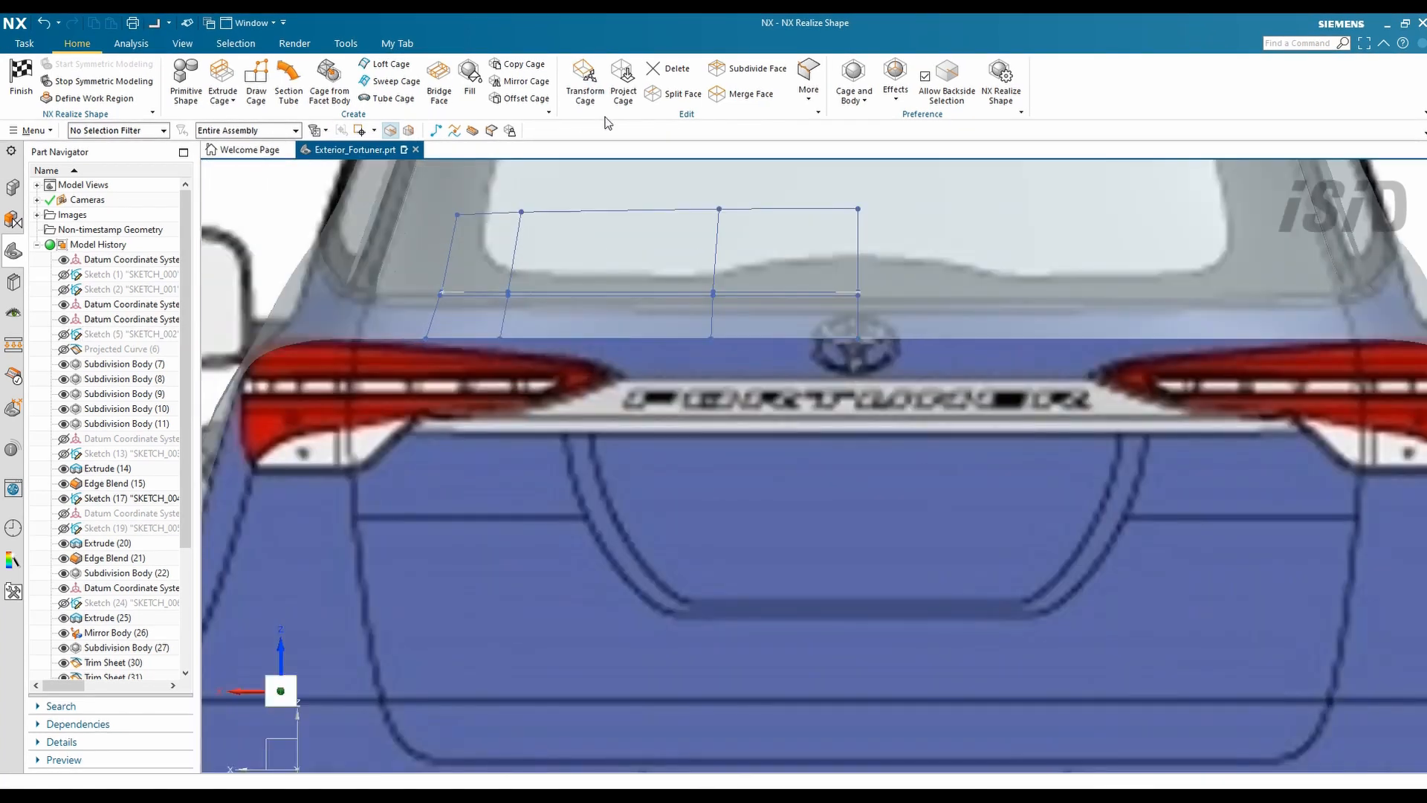
- Extrude the tailgate edges down toward the lamps and move a vertex to the lamp corner
click(220, 84)
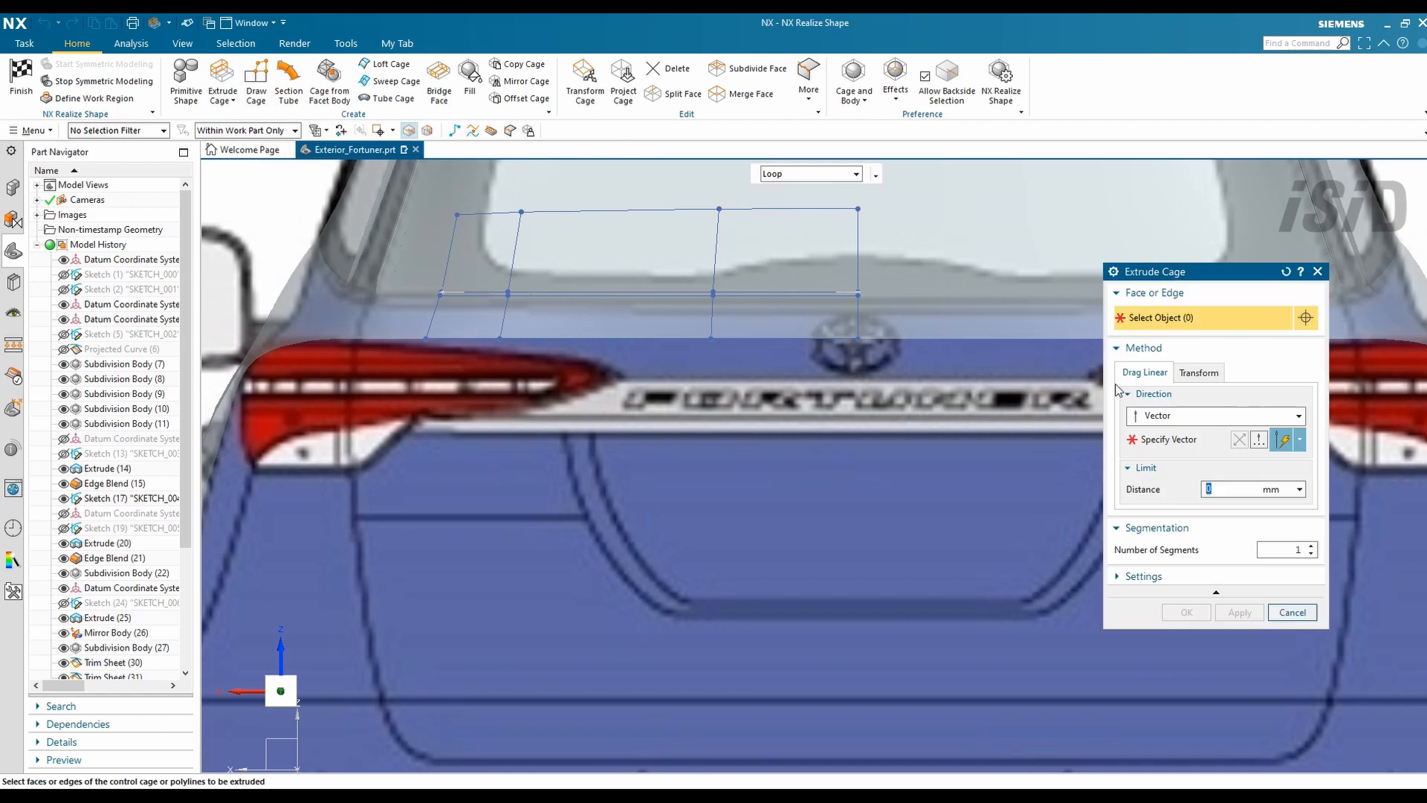
click(1173, 416)
click(1173, 434)
drag(607, 358, 602, 382)
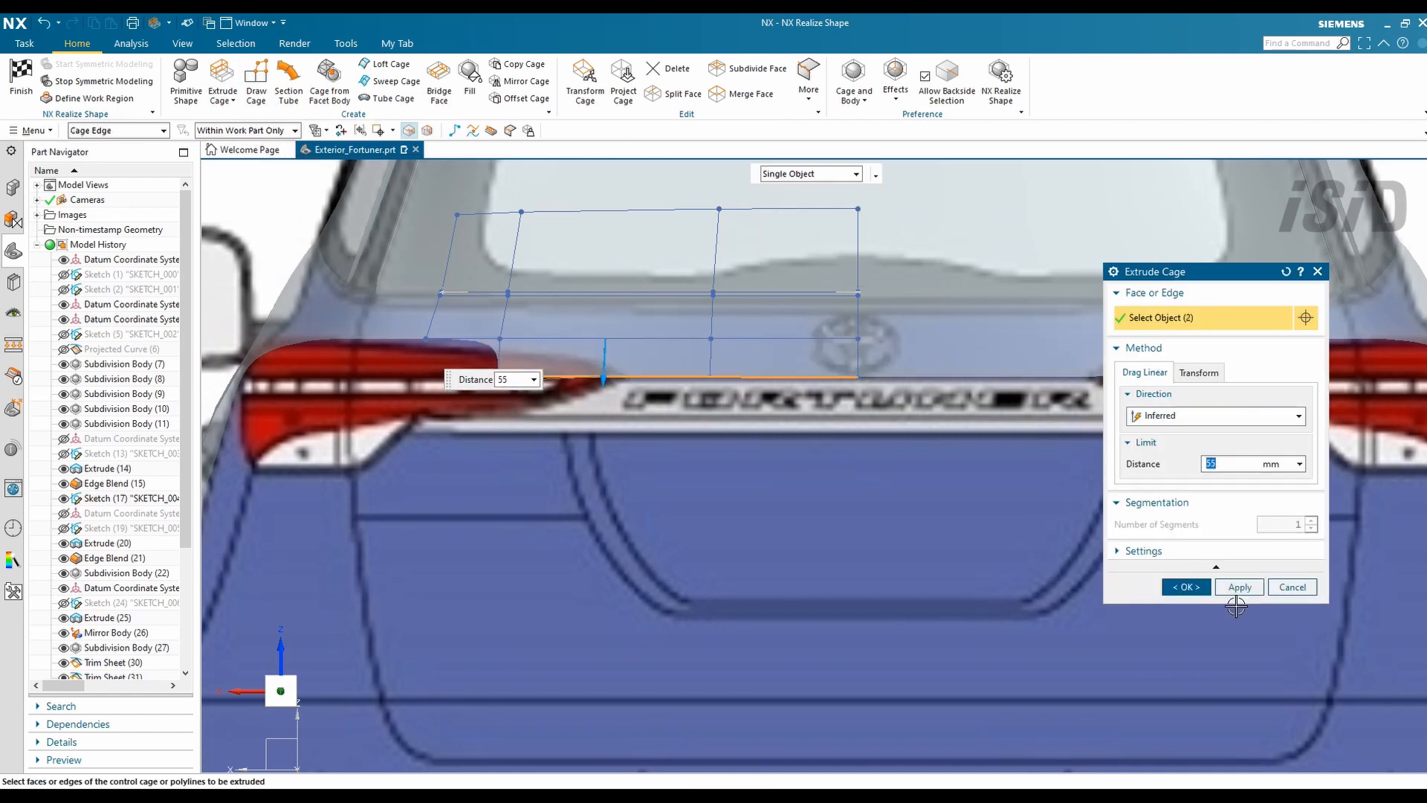
click(1186, 586)
scroll(617, 378, up, 2)
drag(400, 377, 581, 376)
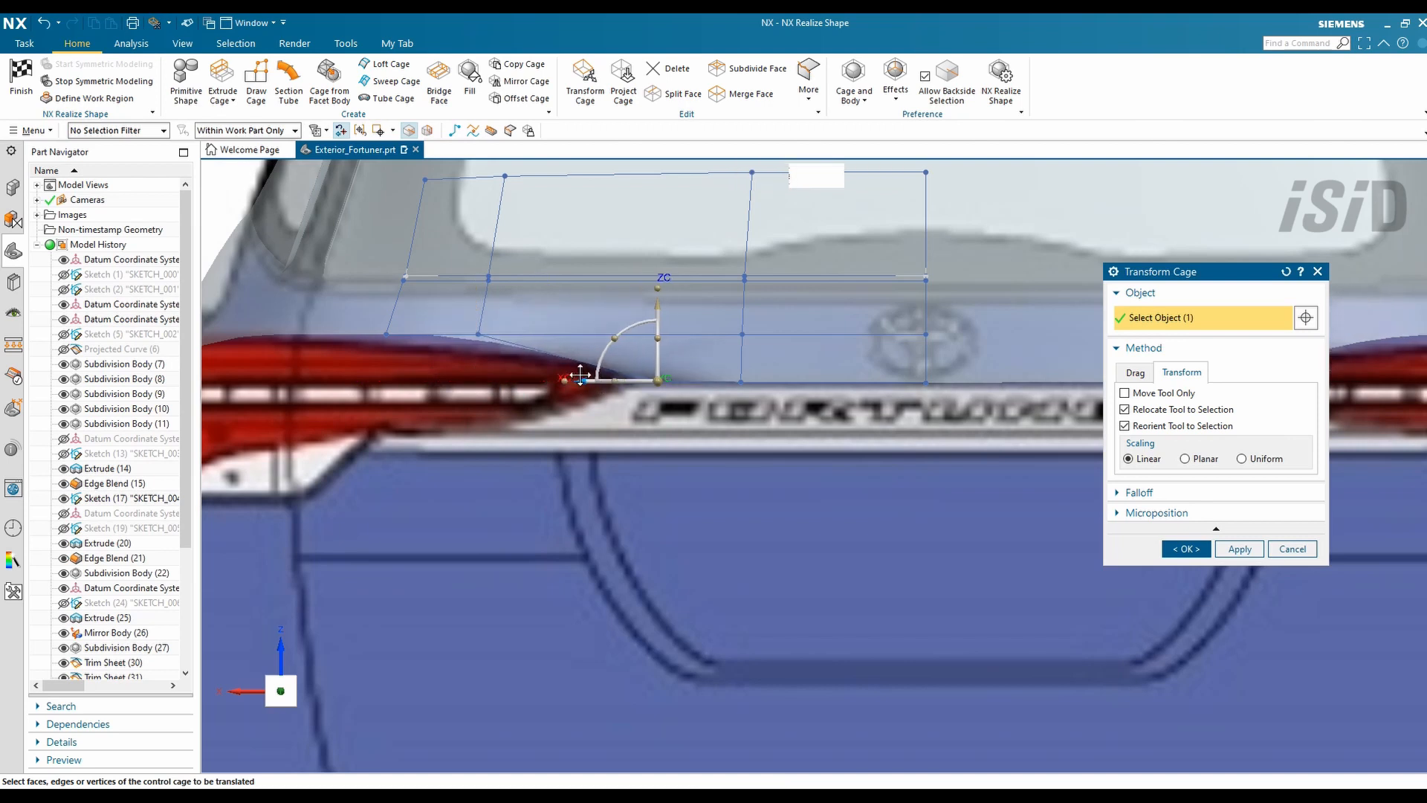
click(1185, 548)
scroll(856, 454, down, 1)
- From a side view of the rear, reposition the cage vertex at the lamp tip
middle_drag(857, 455, 417, 372)
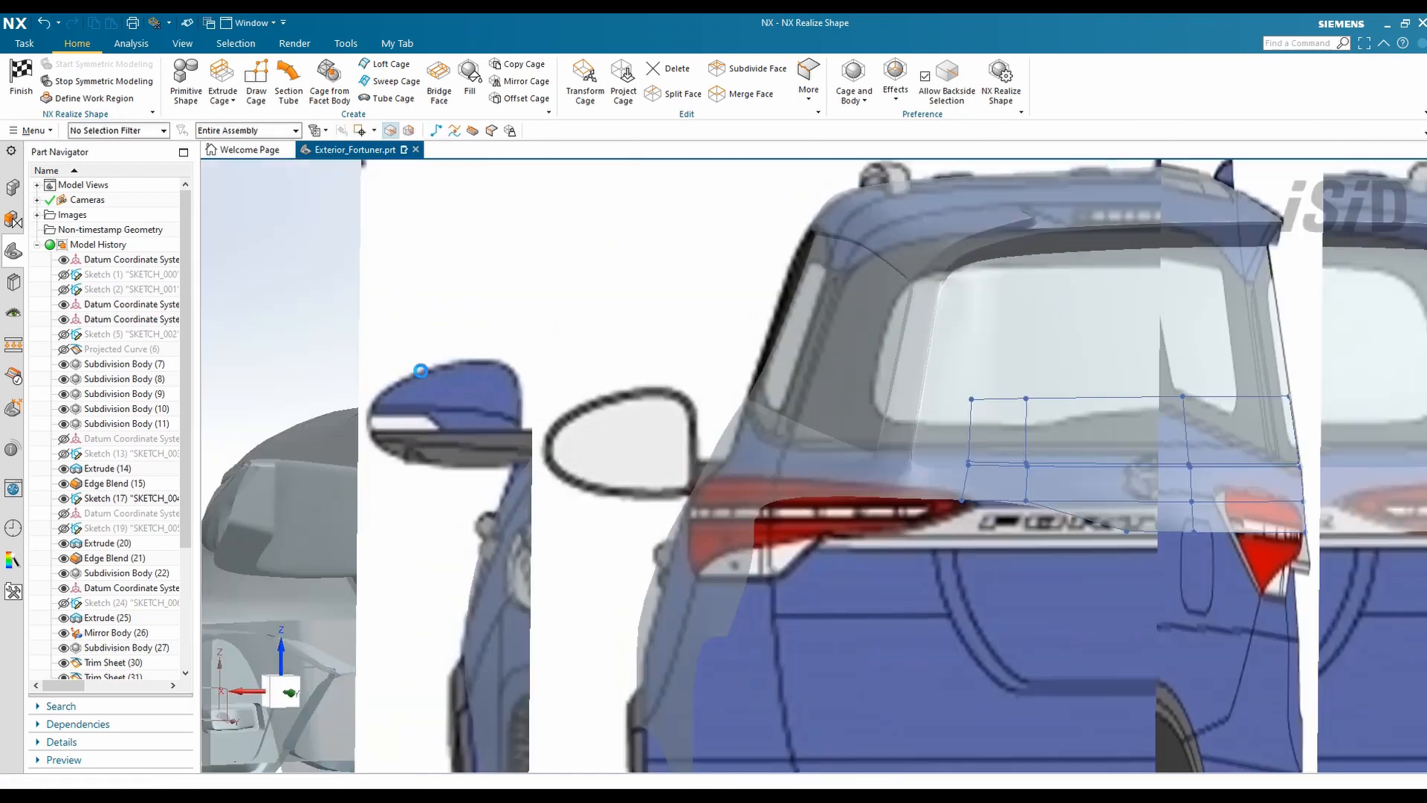
key(F8)
scroll(1098, 478, up, 4)
middle_drag(971, 443, 965, 439)
double_click(908, 417)
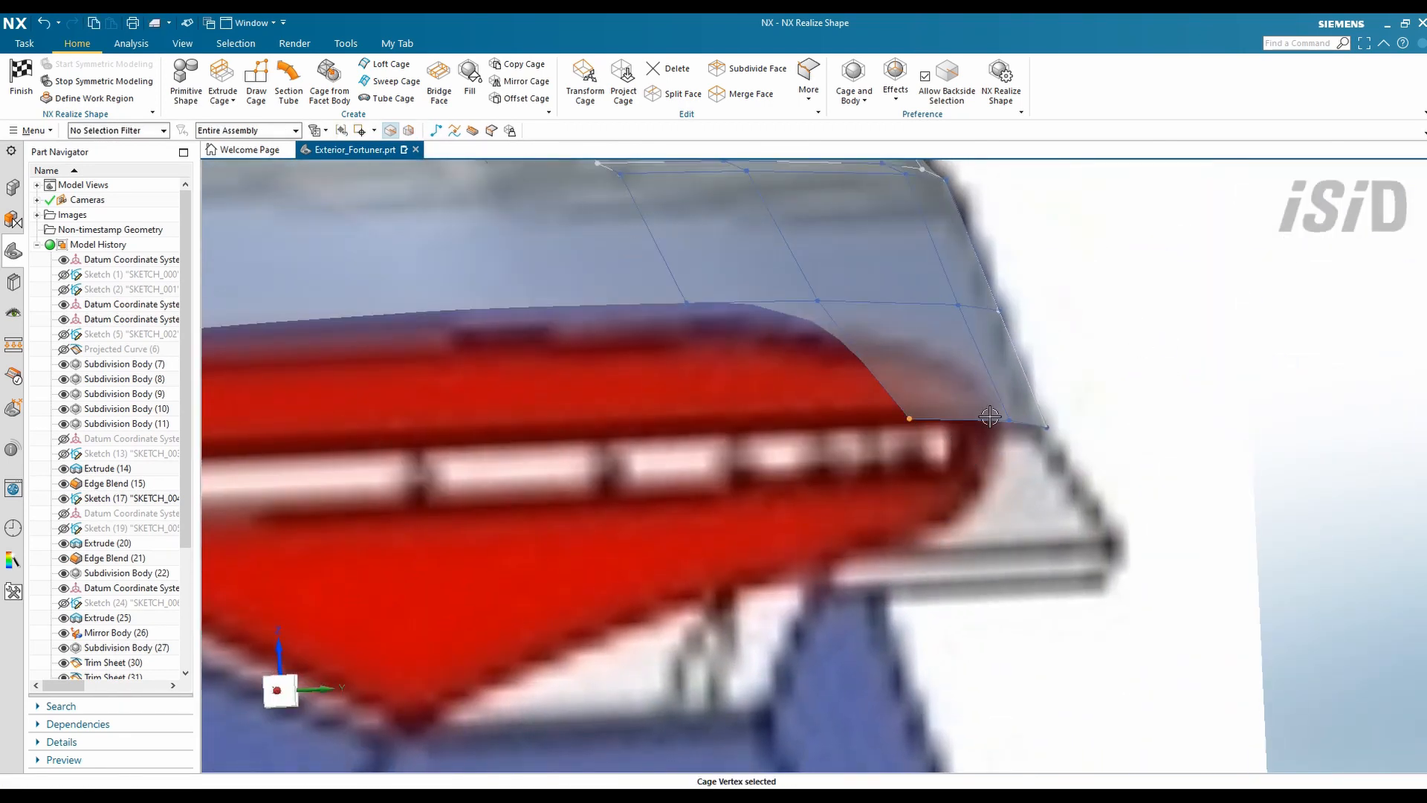
key(F8)
scroll(644, 440, up, 2)
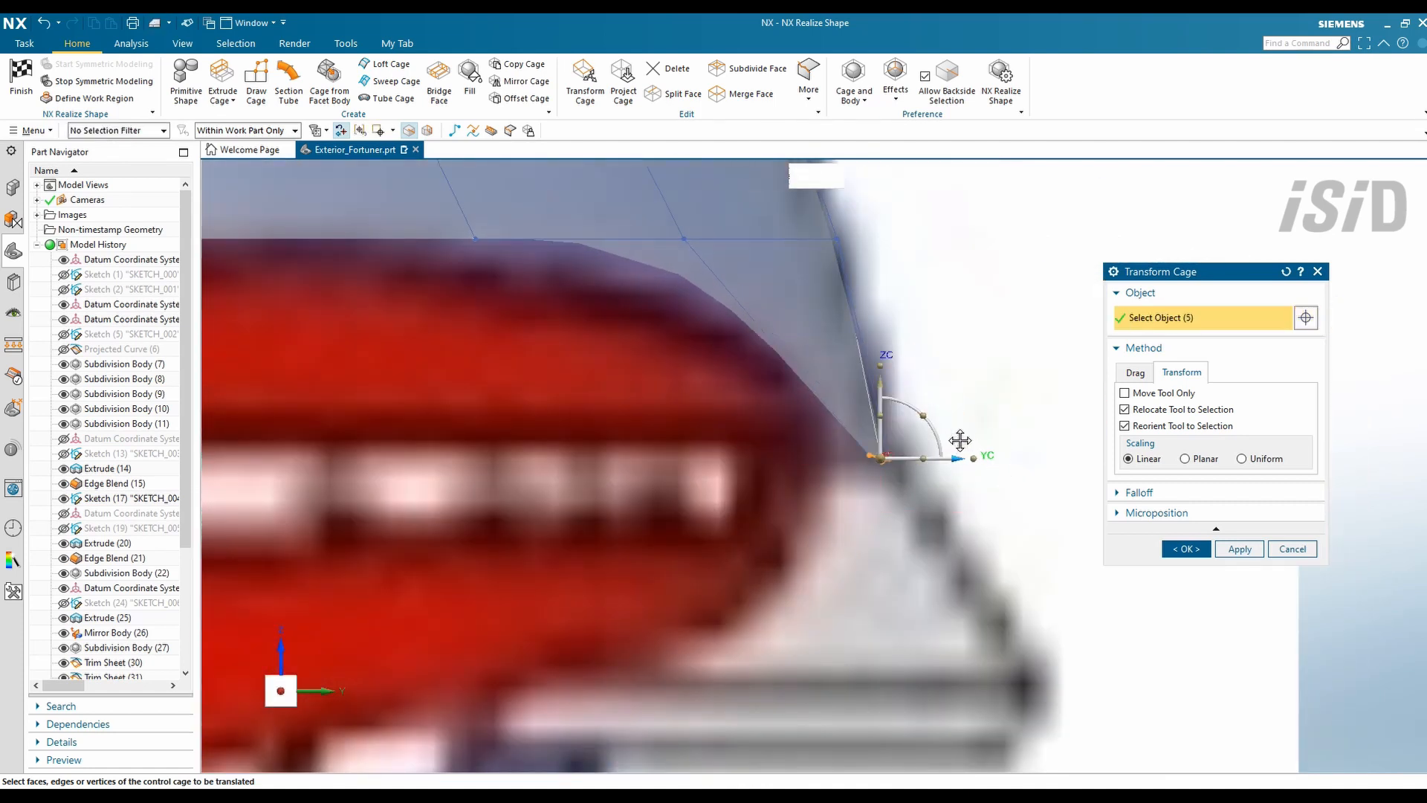
middle_click(1008, 392)
scroll(1033, 341, down, 2)
middle_drag(1032, 341, 981, 502)
scroll(978, 510, down, 5)
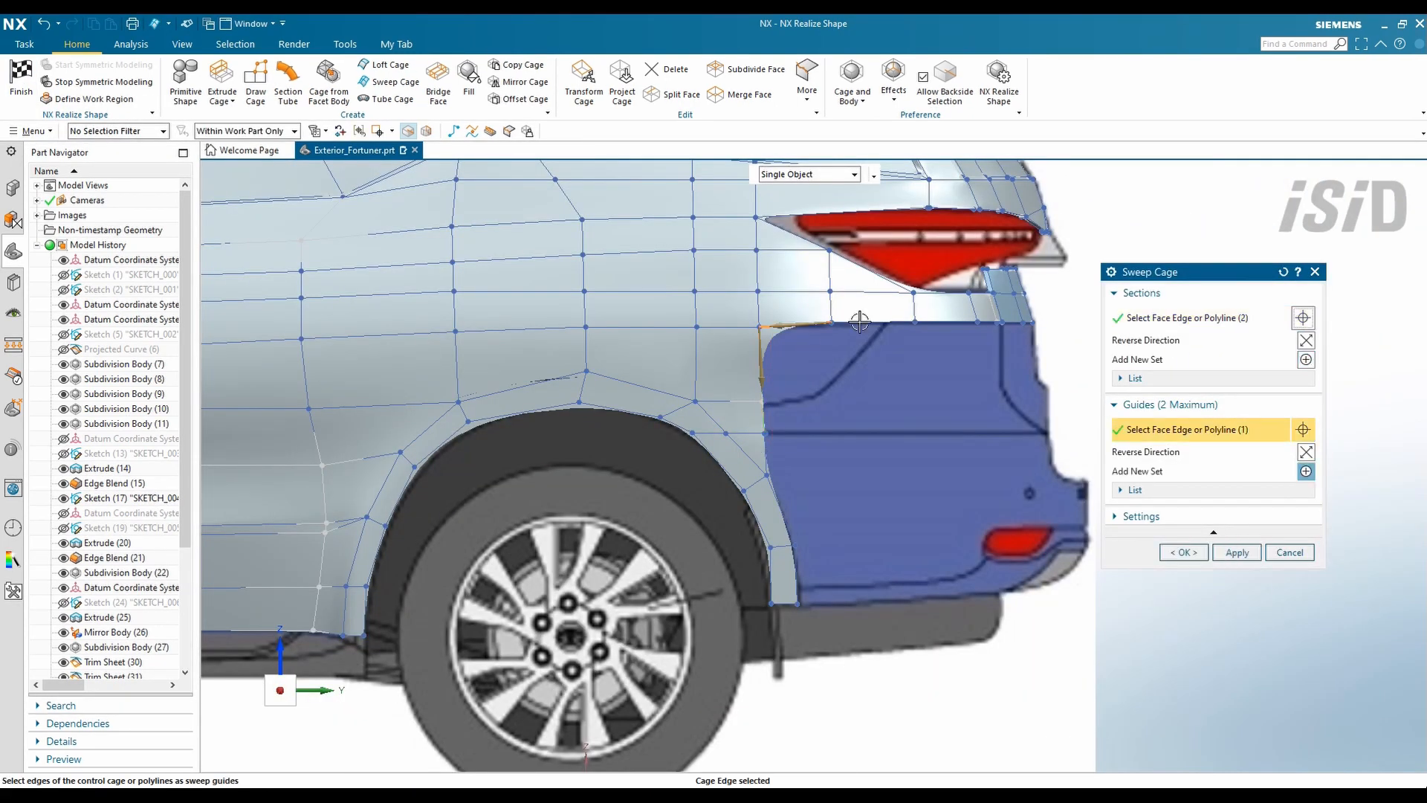
- Sweep the rear quarter faces along three guide edges
click(859, 322)
click(942, 322)
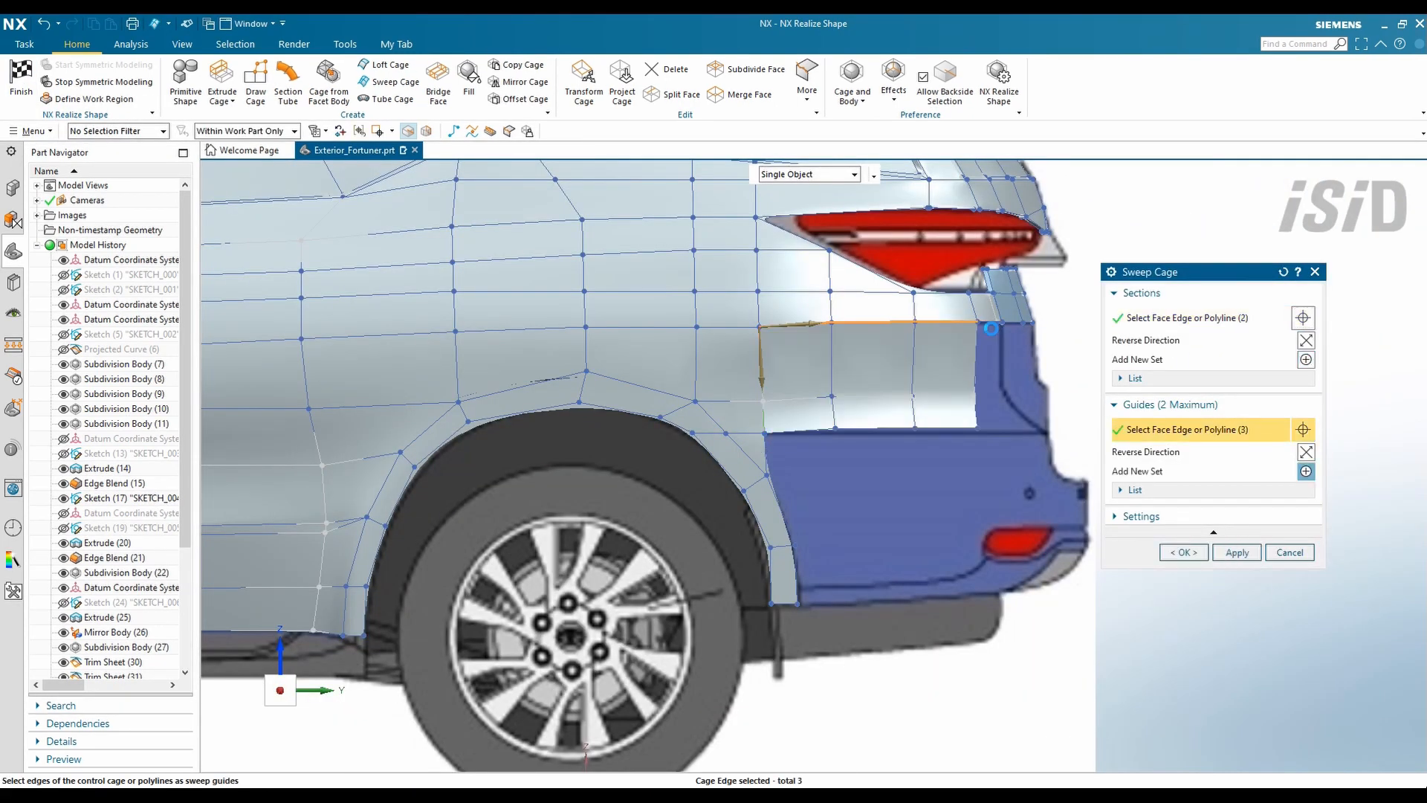
click(989, 322)
middle_drag(992, 352, 948, 416)
click(1184, 553)
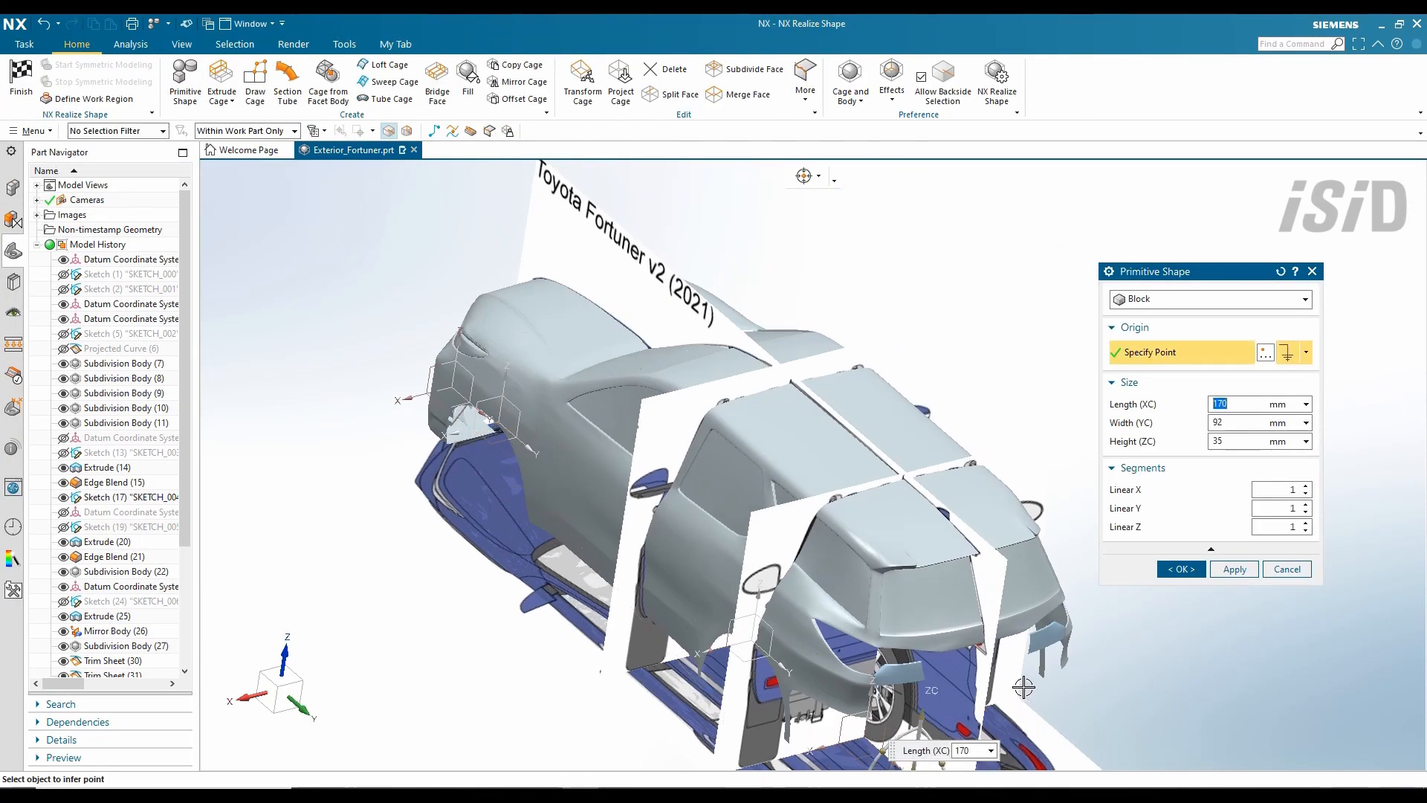
- In top view, shift the block origin along YC, narrow the width to 36 mm, and stretch the length to 455 mm
key(ctrl+alt+t)
scroll(751, 290, up, 3)
drag(751, 376, 752, 292)
scroll(764, 342, up, 6)
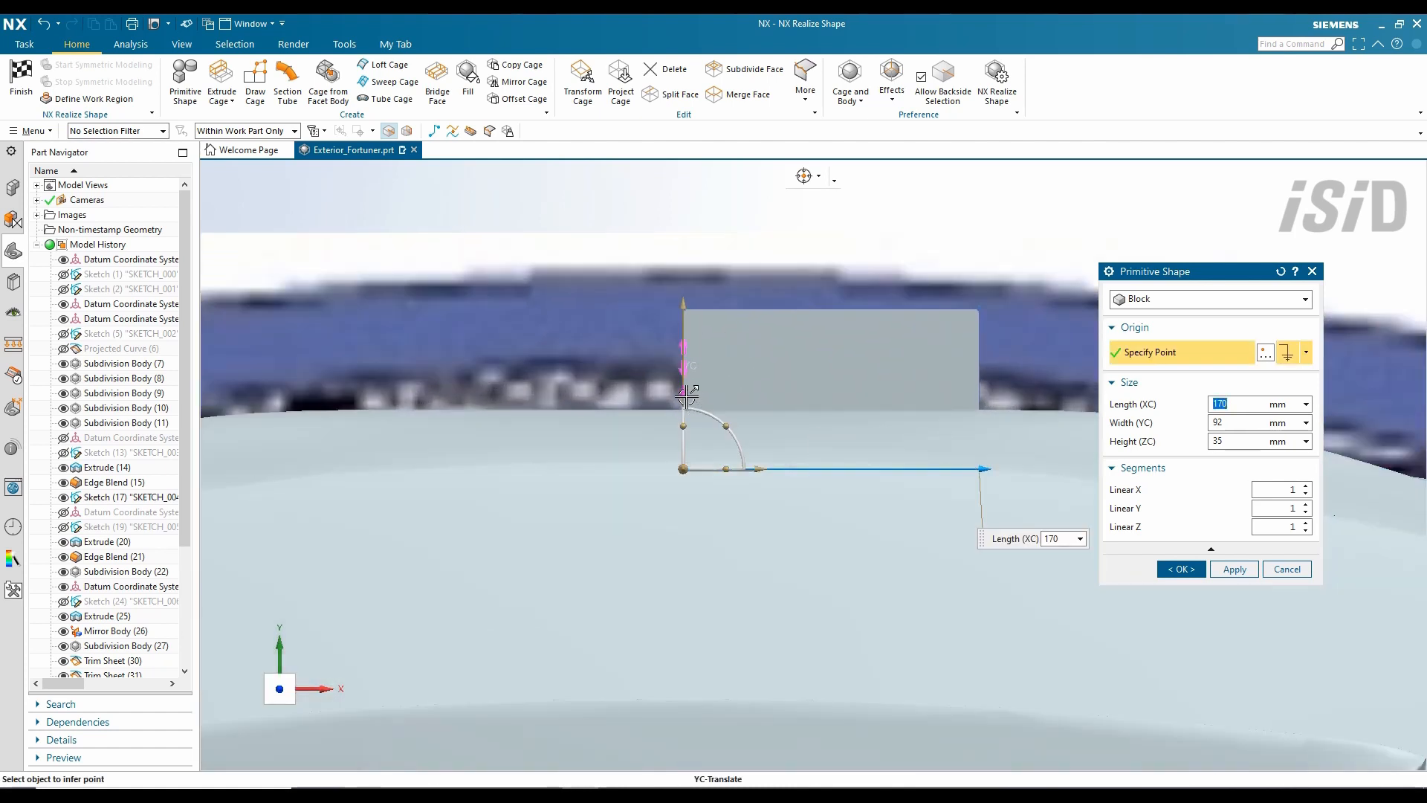
drag(687, 395, 686, 355)
drag(683, 261, 685, 369)
scroll(678, 376, down, 3)
scroll(905, 426, up, 1)
shift+middle_drag(905, 426, 627, 442)
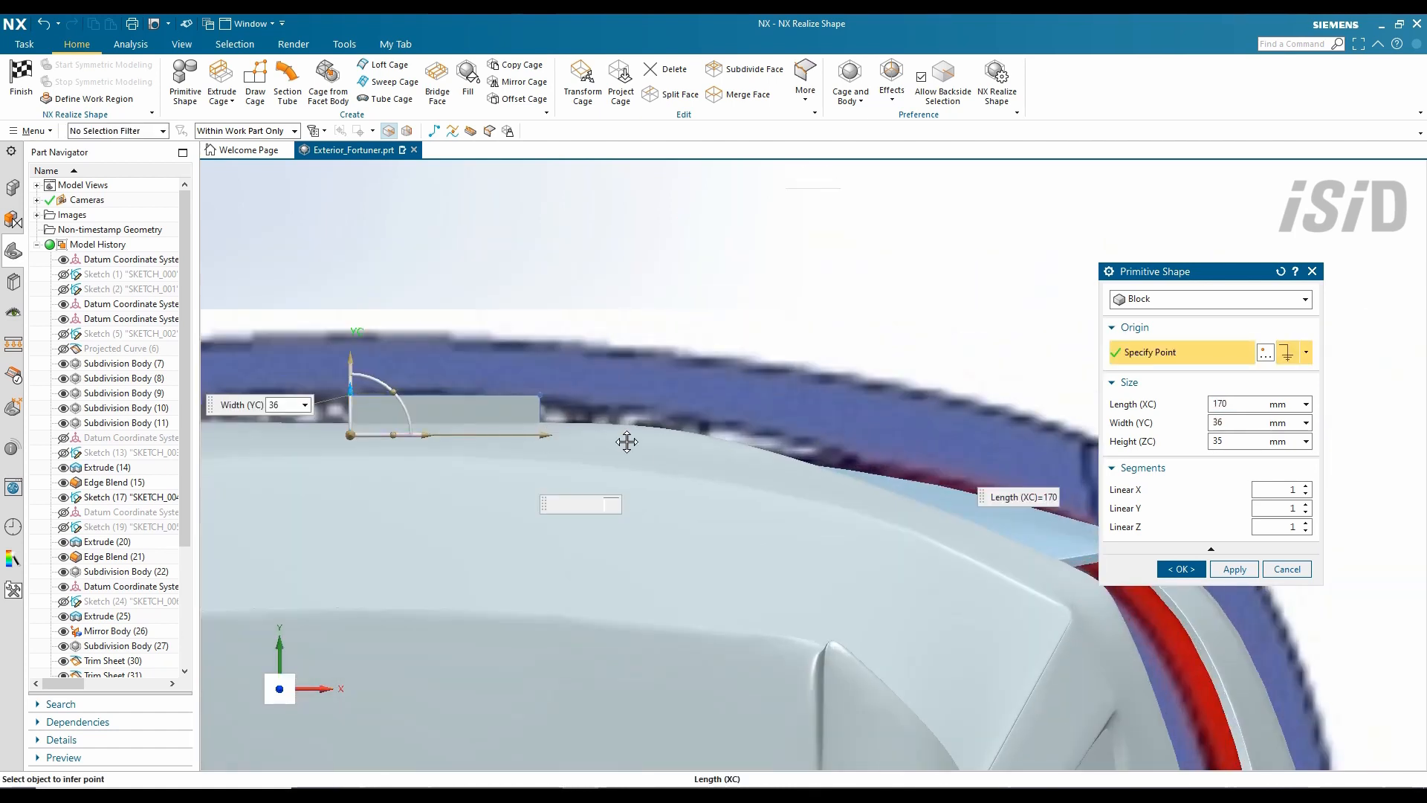
drag(549, 436, 859, 459)
- In Back view, raise the block onto the FORTUNER strip
right_click(983, 249)
mouse_move(1056, 542)
click(1189, 644)
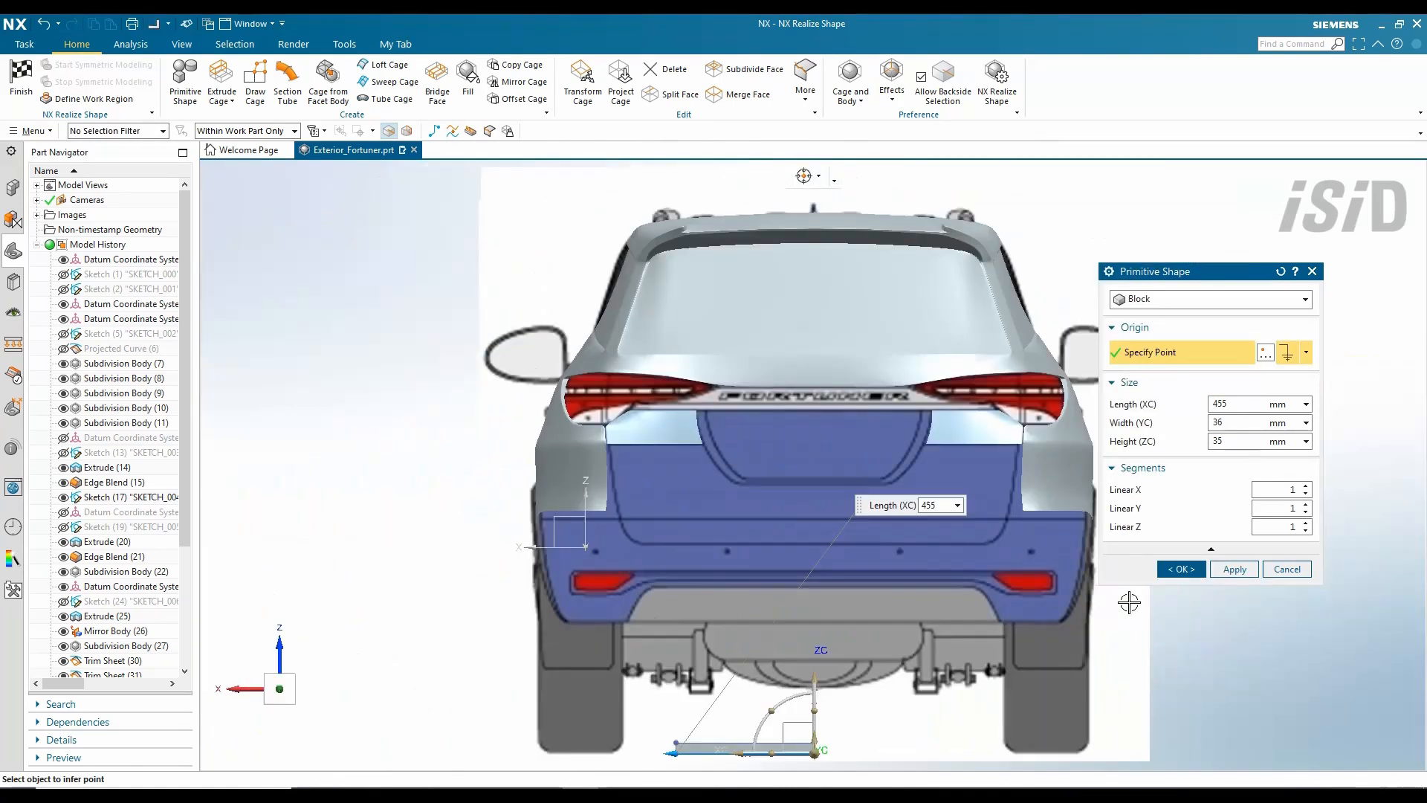
drag(815, 678, 815, 333)
scroll(810, 381, up, 6)
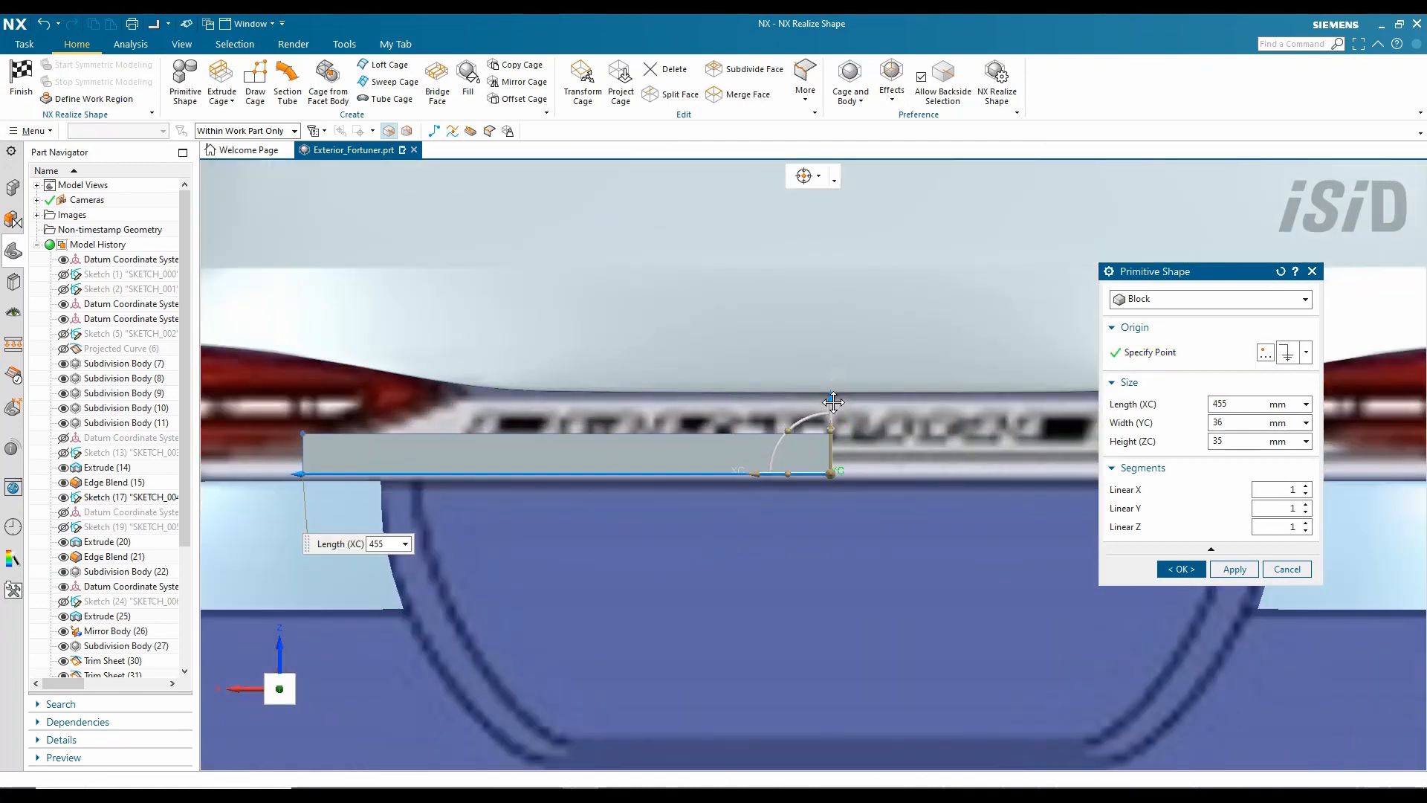
scroll(651, 565, down, 2)
scroll(483, 512, up, 3)
scroll(1013, 482, up, 6)
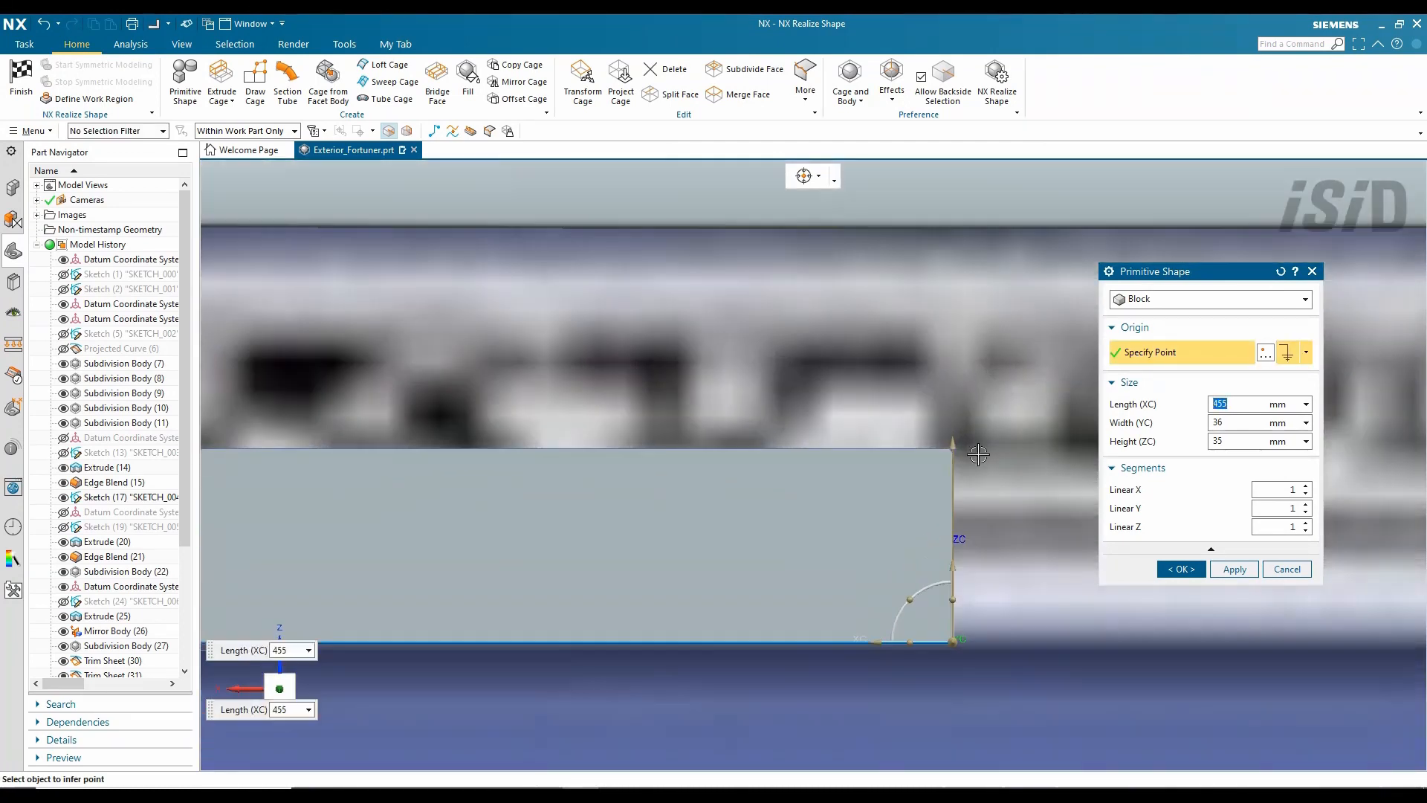
scroll(899, 490, down, 1)
- Pull the block height to 75 mm, extend its left end, and confirm the block
drag(942, 451, 945, 280)
scroll(780, 382, down, 4)
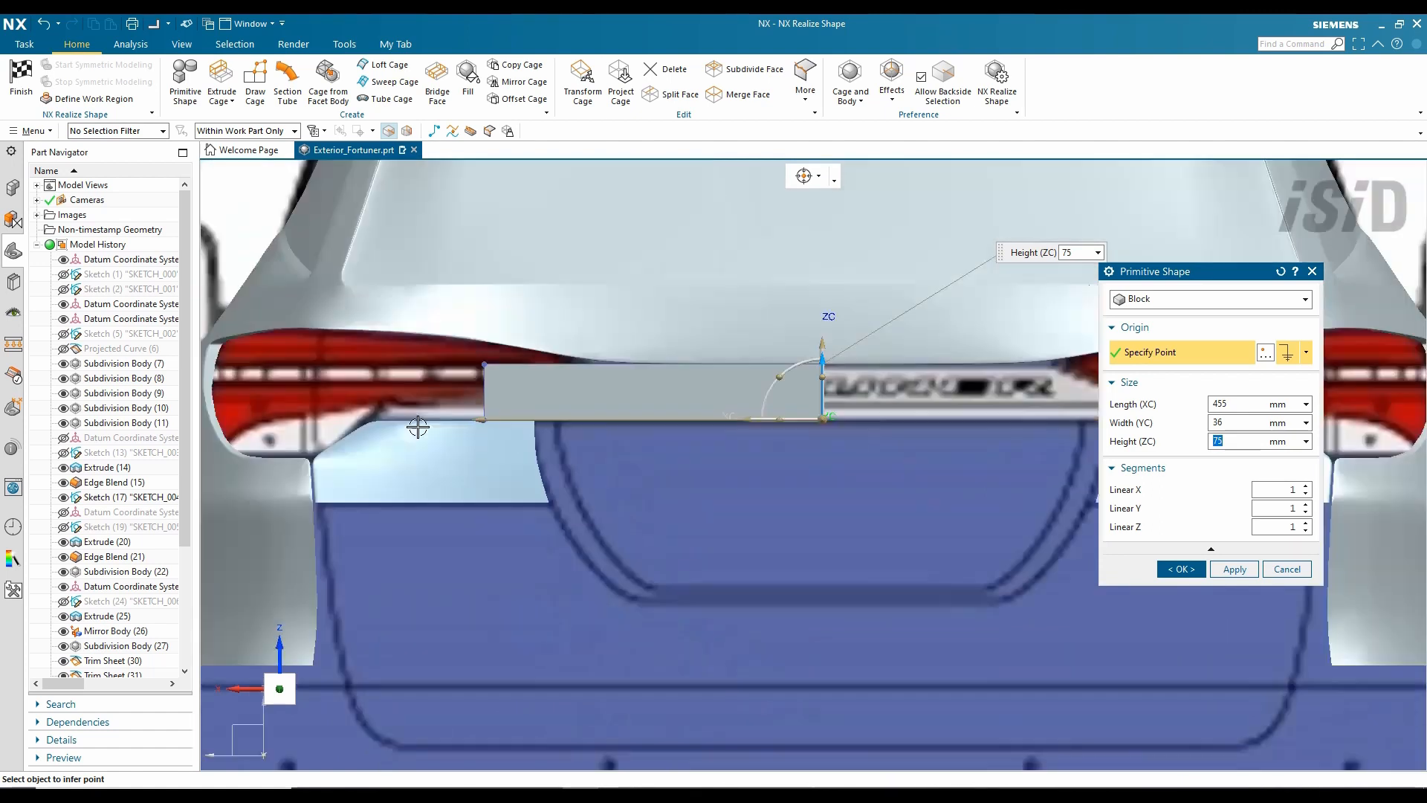
scroll(471, 394, up, 5)
drag(471, 394, 359, 394)
scroll(1044, 517, down, 4)
middle_click(1044, 517)
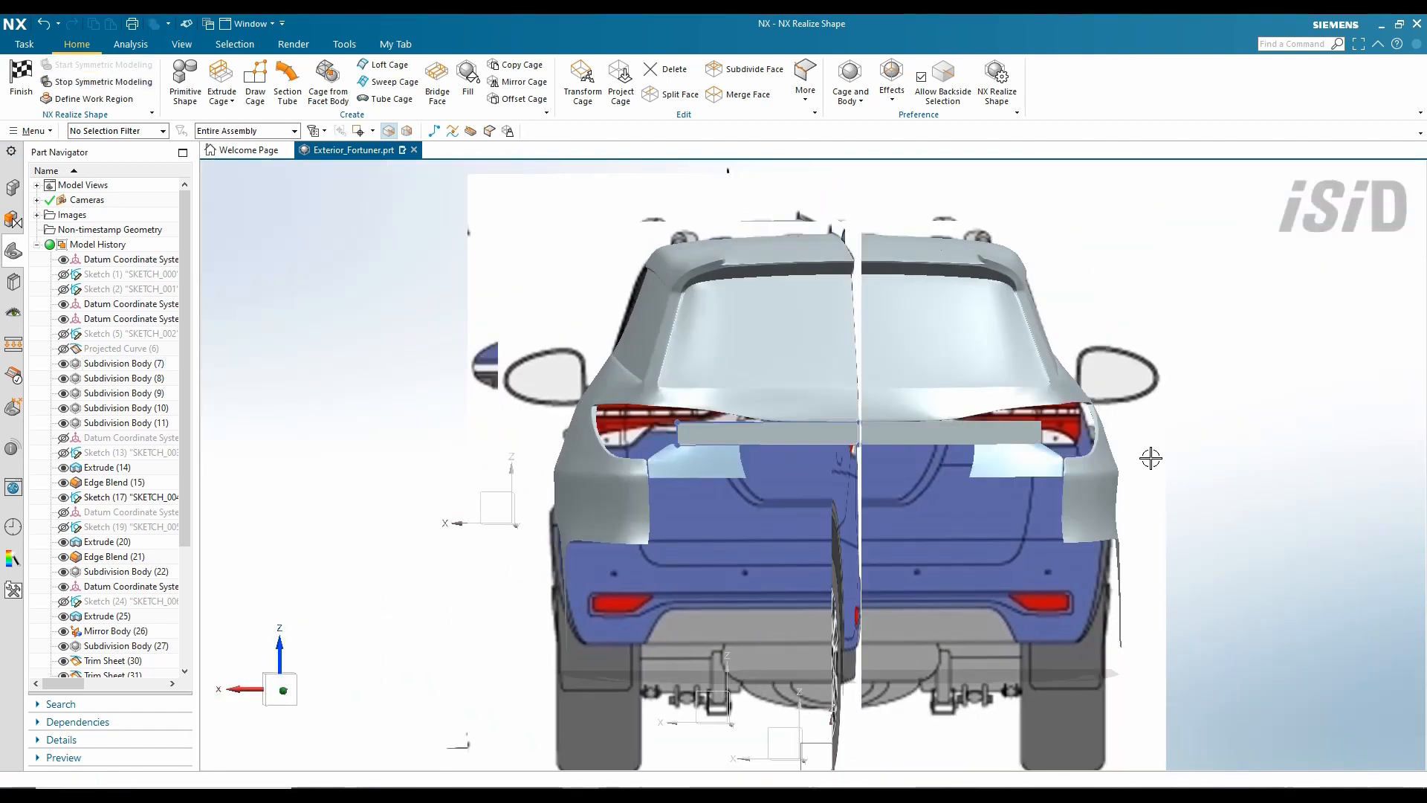
middle_drag(1151, 456, 1051, 471)
scroll(577, 478, up, 4)
- Set the block's edge weights to 0 and continuity to Smooth, then view the rear straight on
click(813, 107)
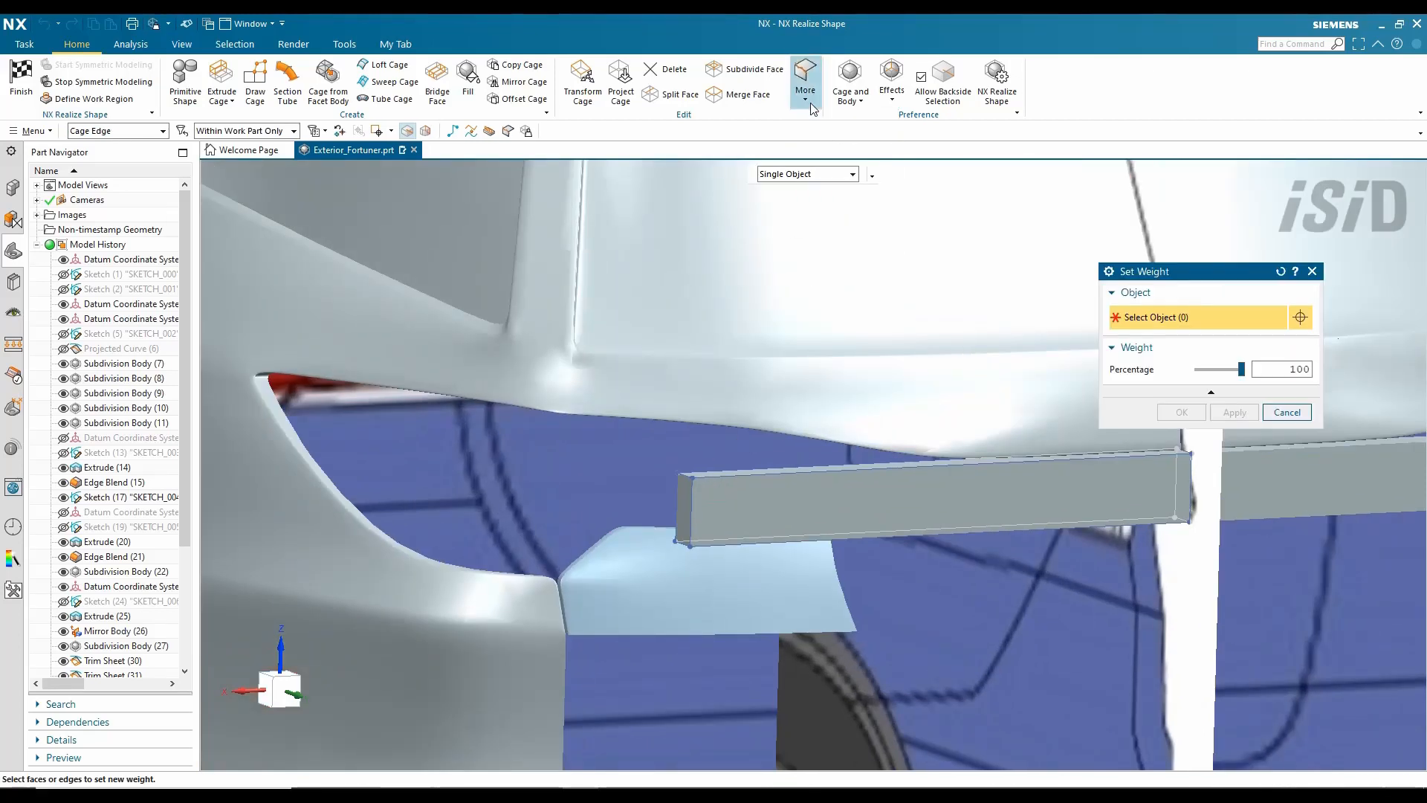
click(735, 478)
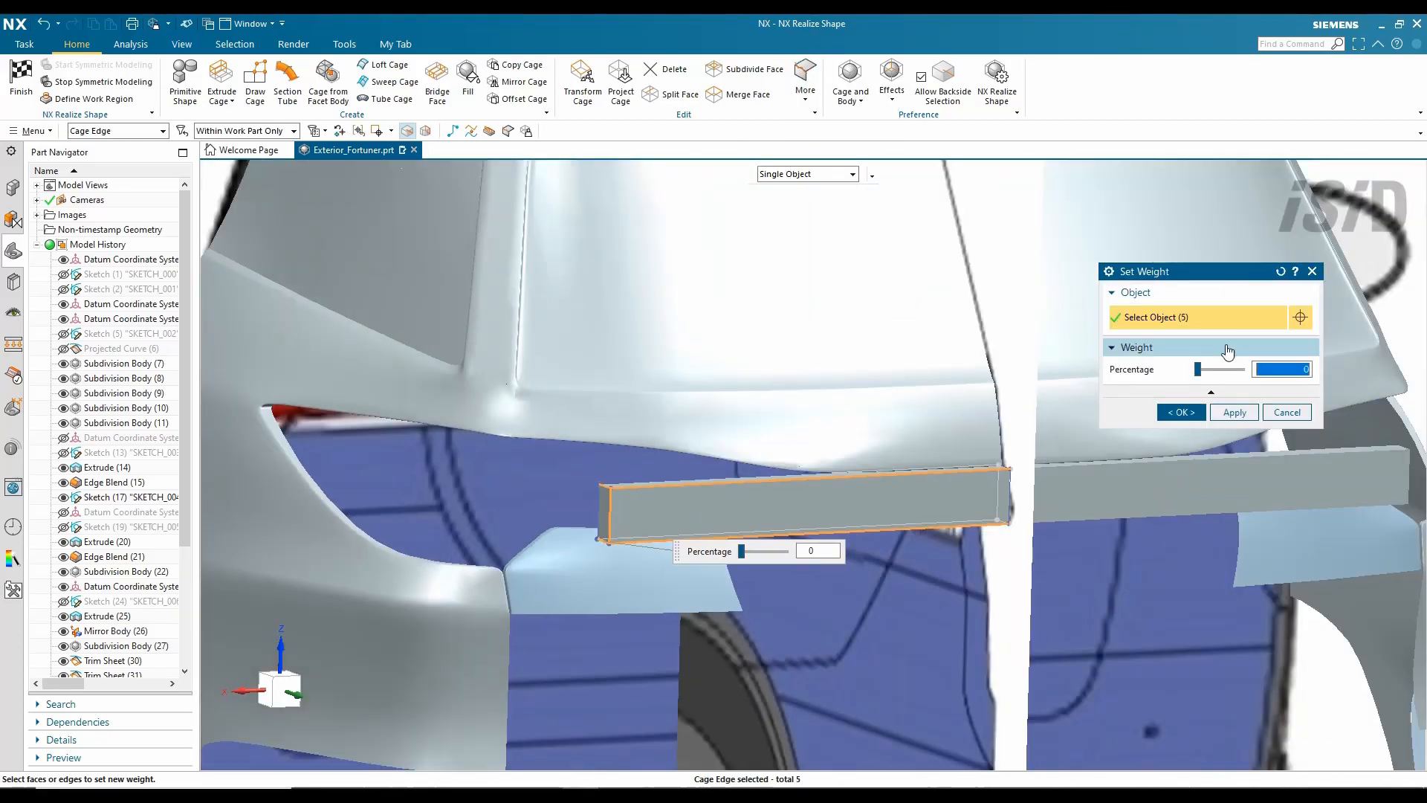
click(823, 237)
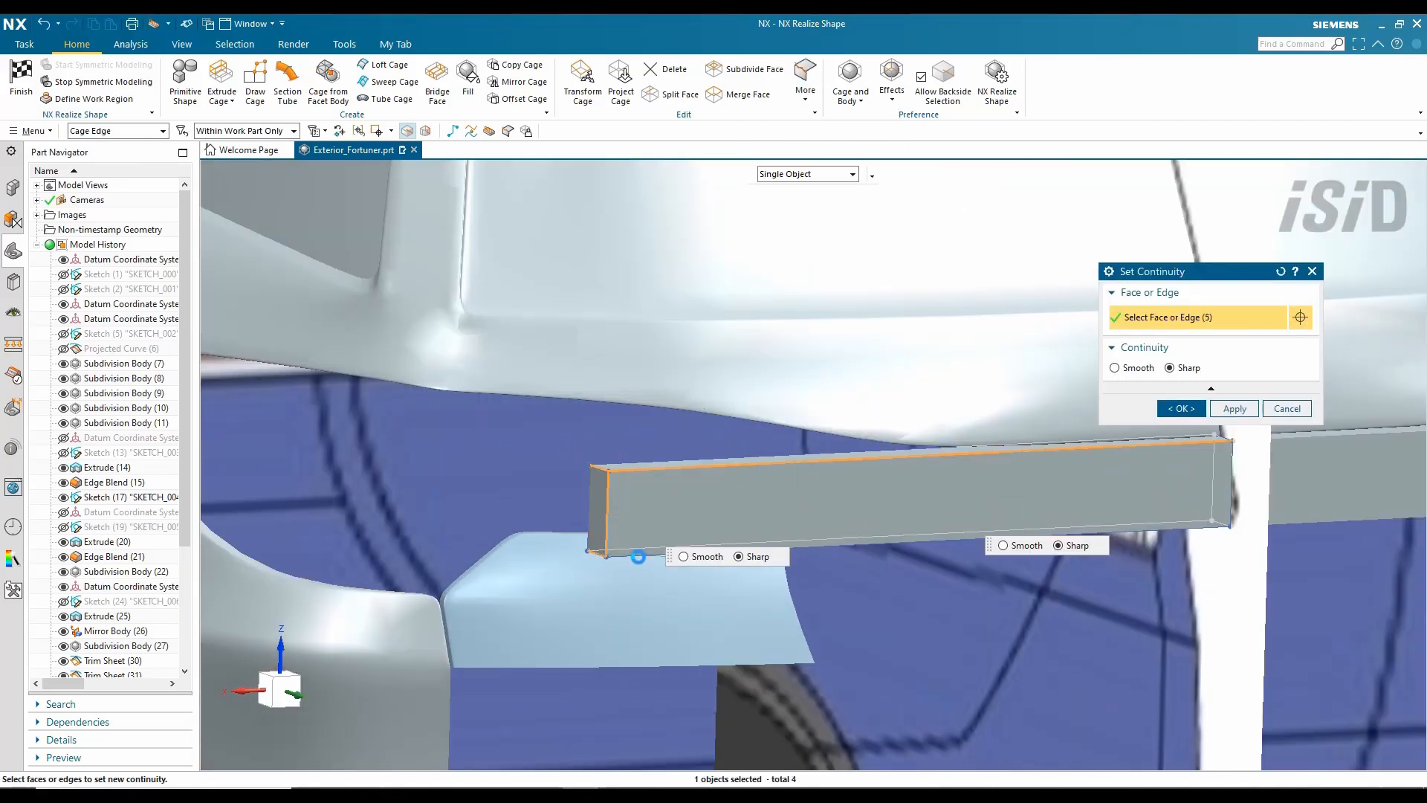
click(682, 557)
click(1181, 408)
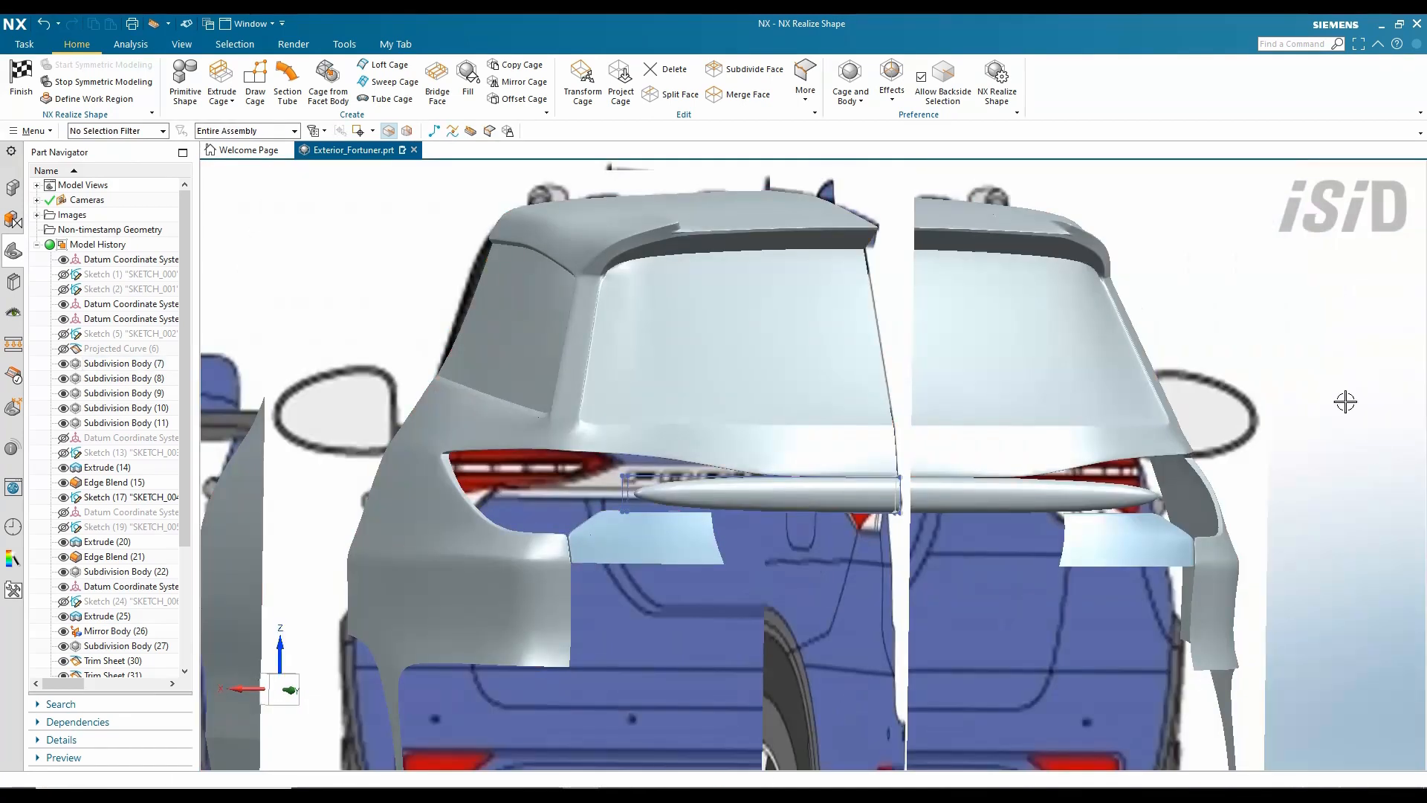
right_click(1345, 401)
click(1306, 646)
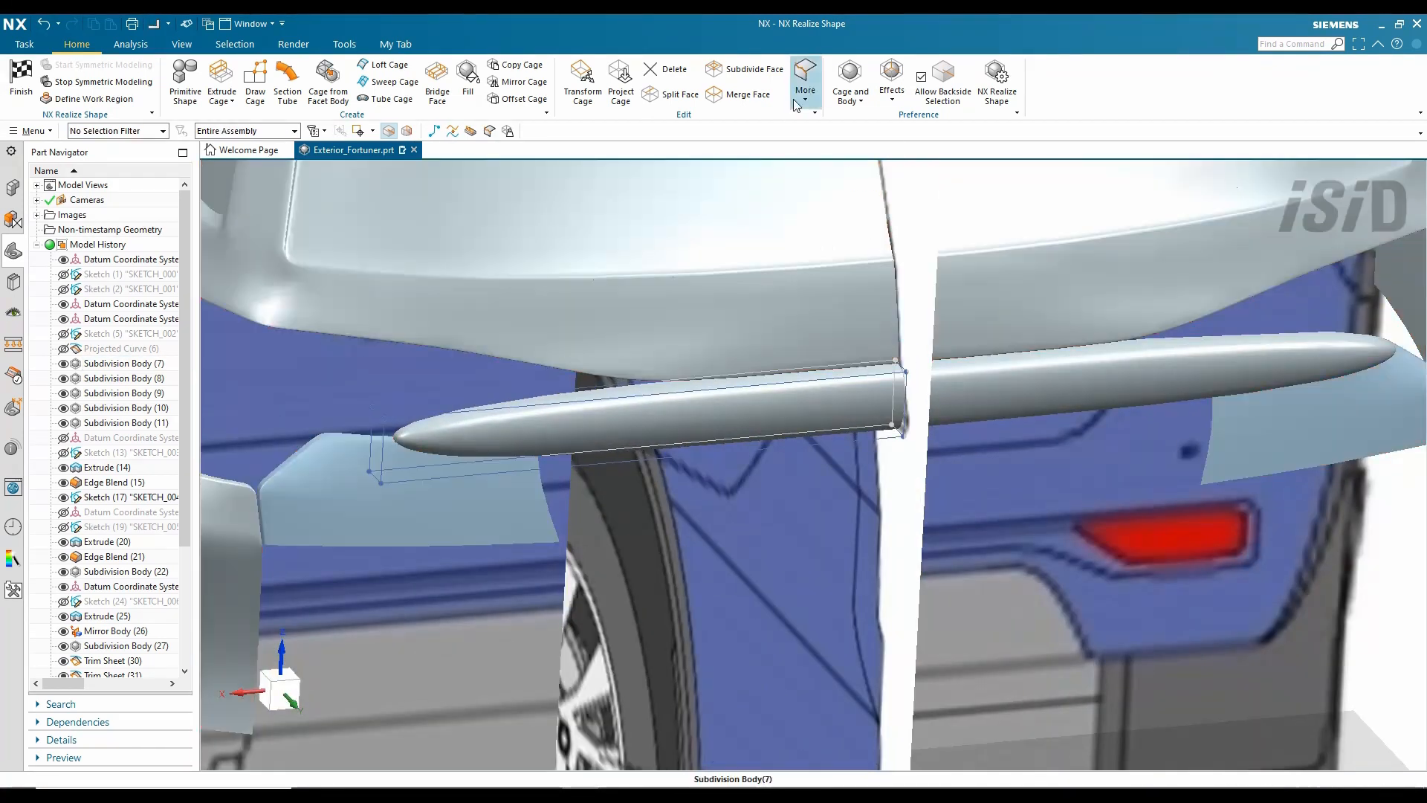
- Add two more bar edges to a new Set Weight selection
click(805, 82)
click(832, 171)
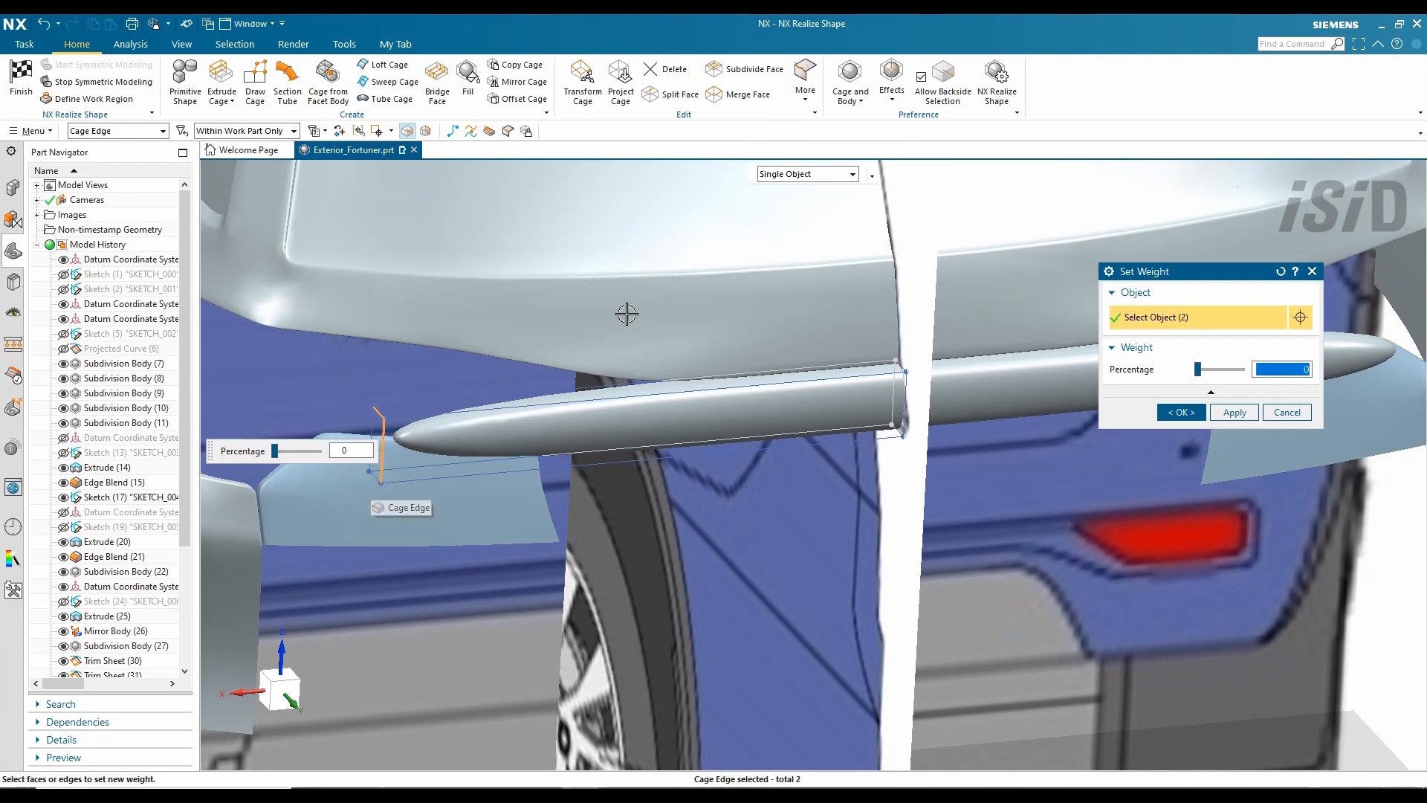
click(790, 257)
scroll(370, 482, up, 2)
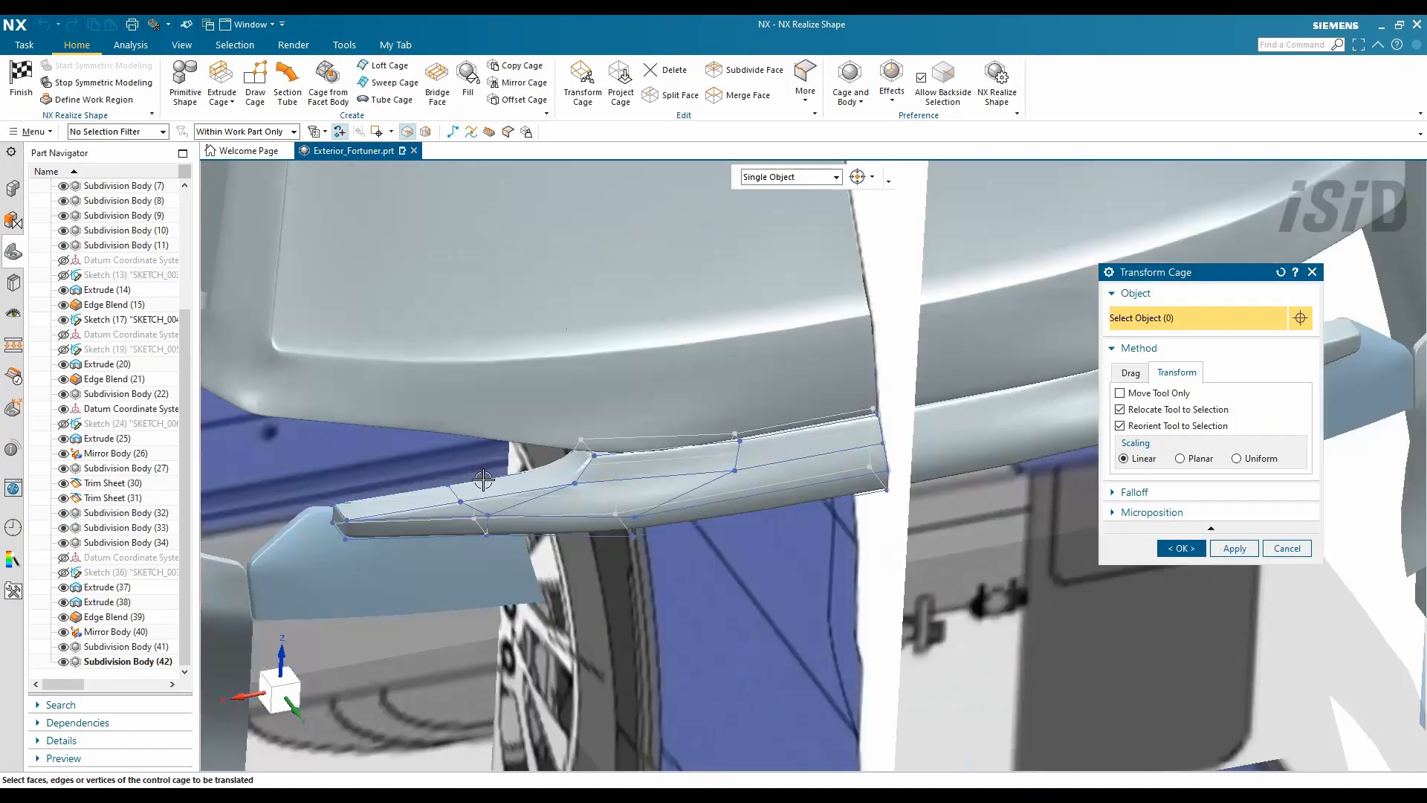
- Finish the rear cage transform and edge weights, then set body translucency to 29
middle_drag(483, 480, 714, 454)
scroll(707, 417, down, 5)
middle_click(1234, 560)
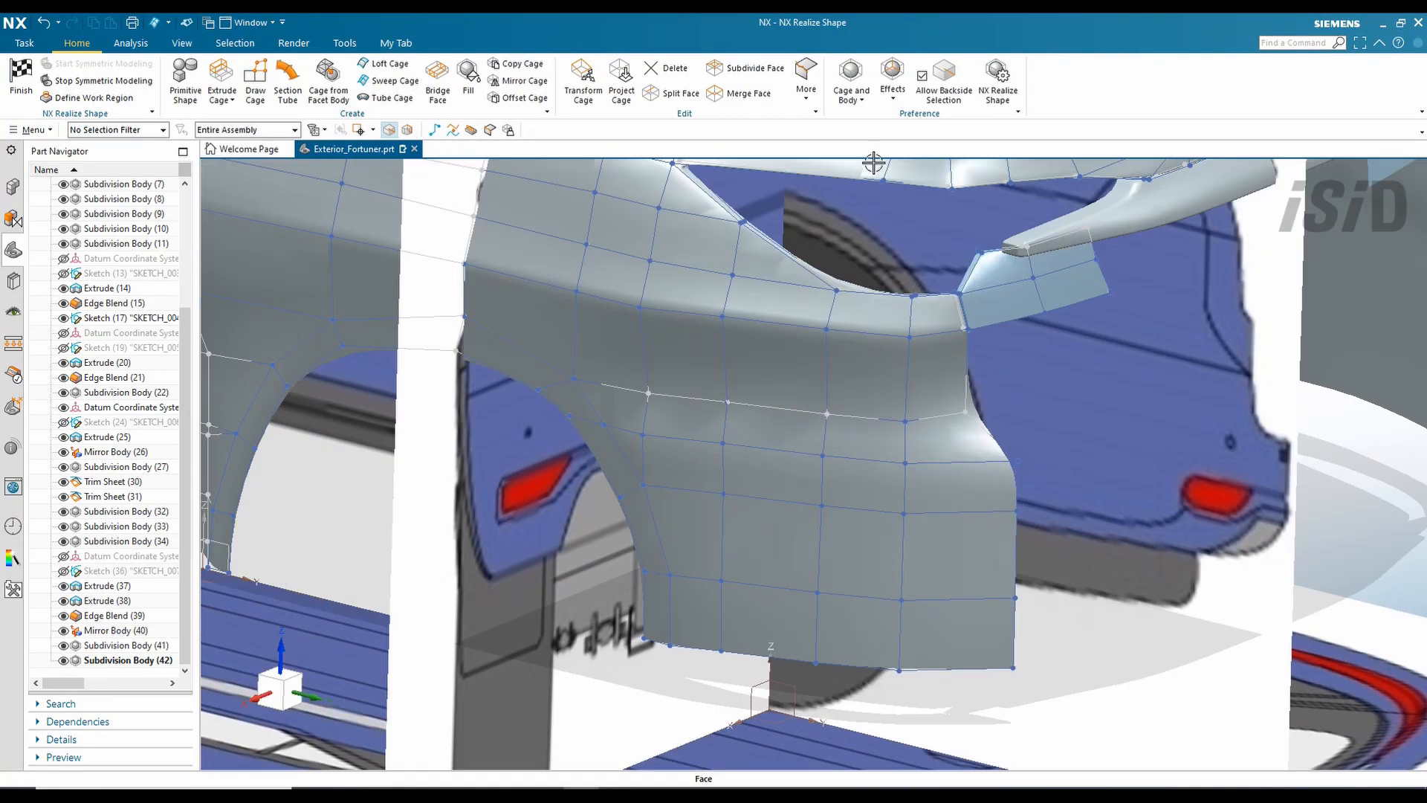
click(807, 82)
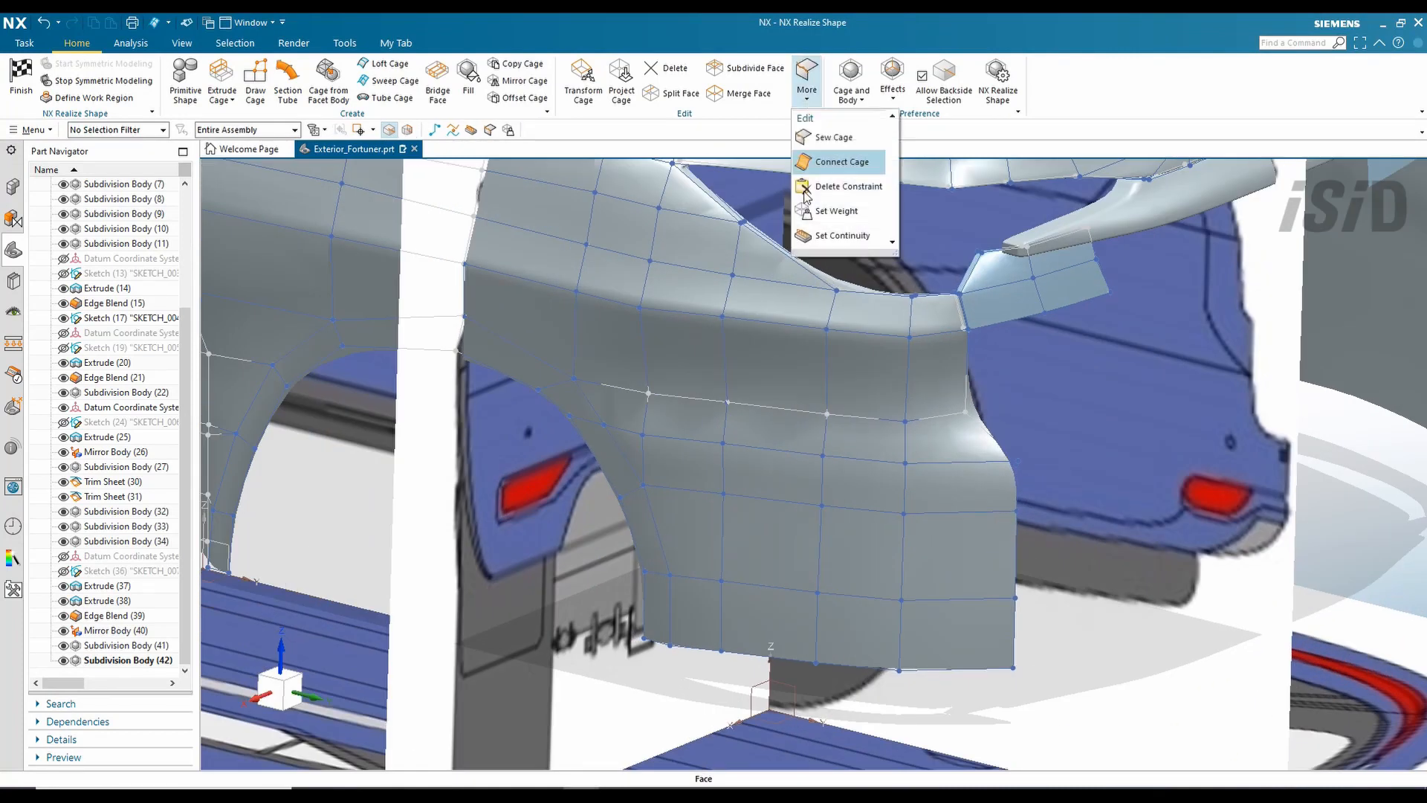
click(840, 162)
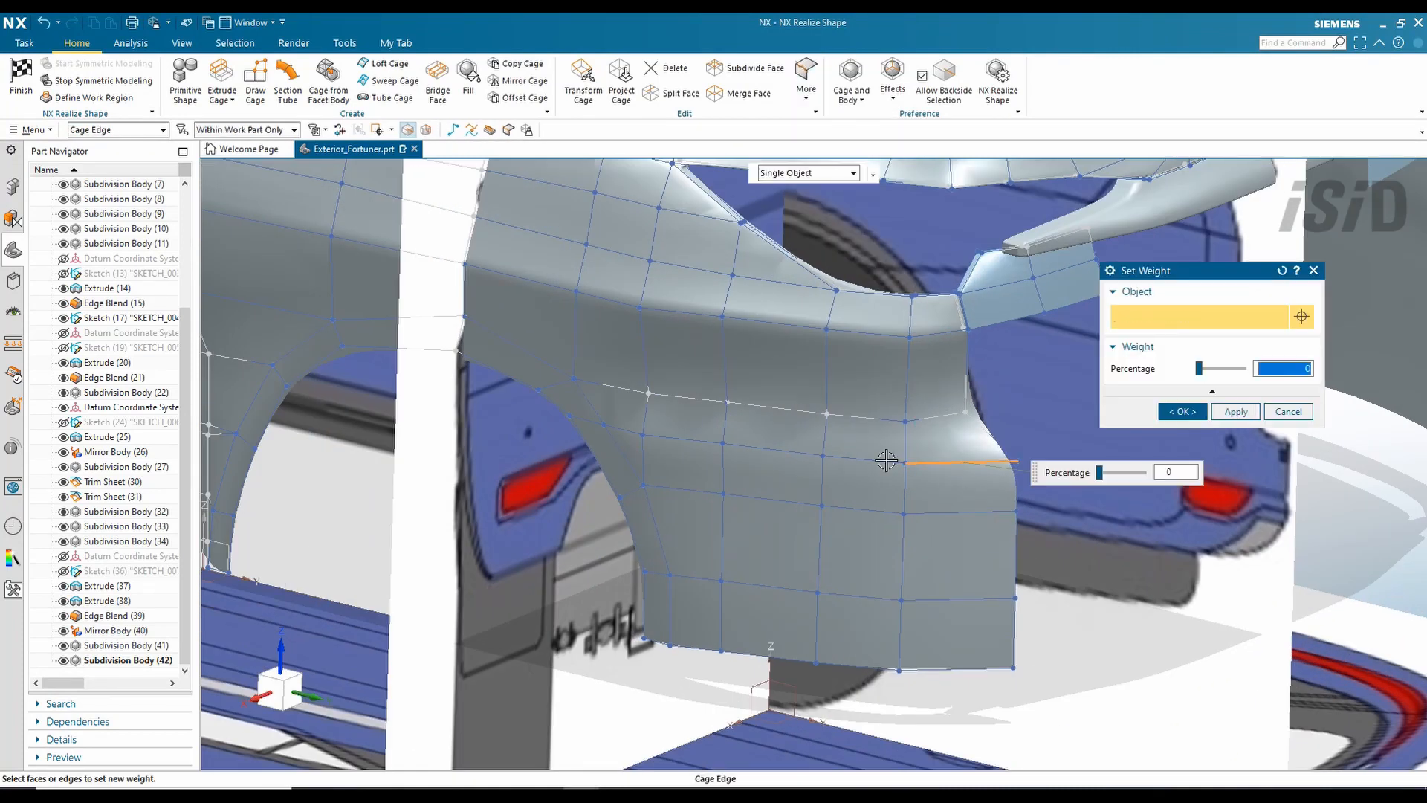
middle_click(827, 511)
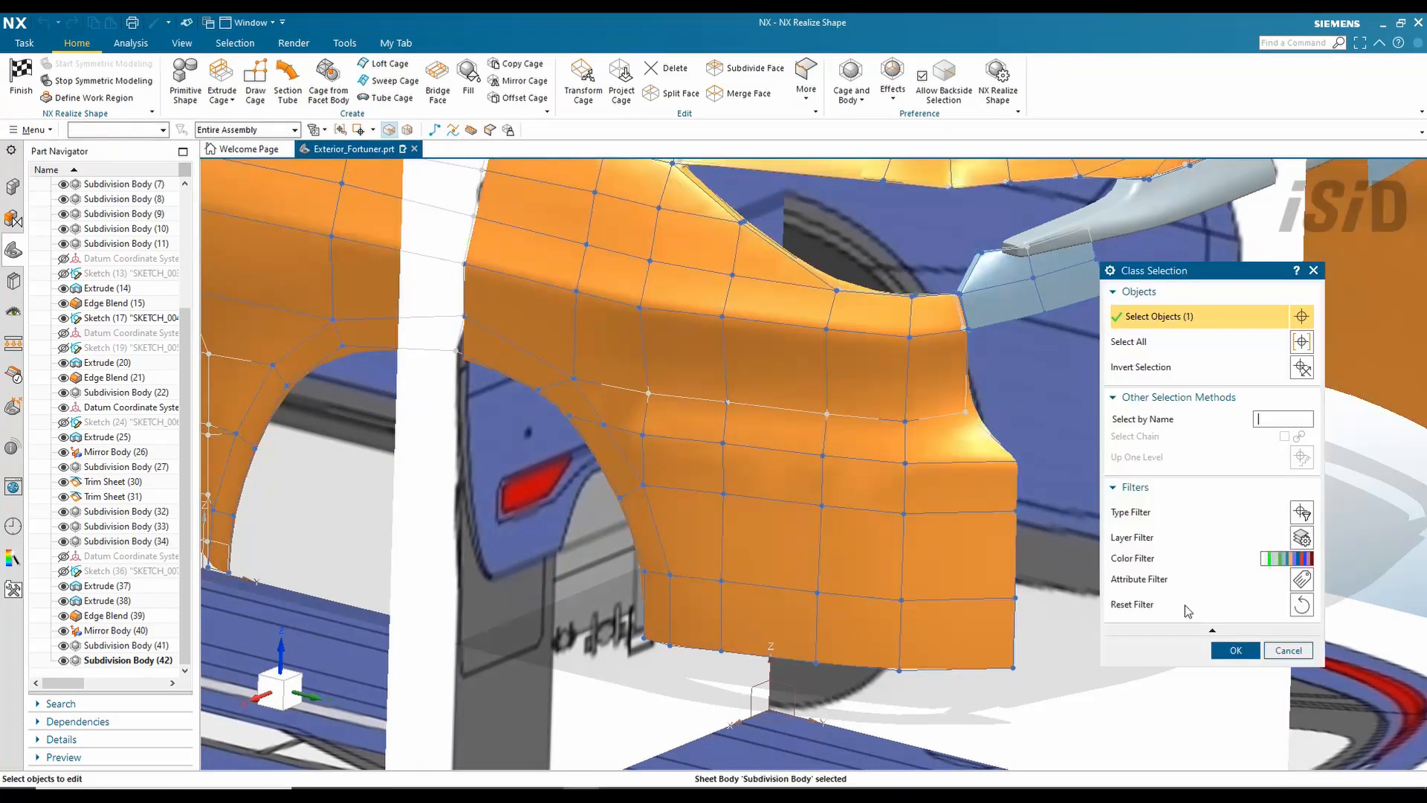
click(1234, 649)
drag(1125, 476, 1175, 477)
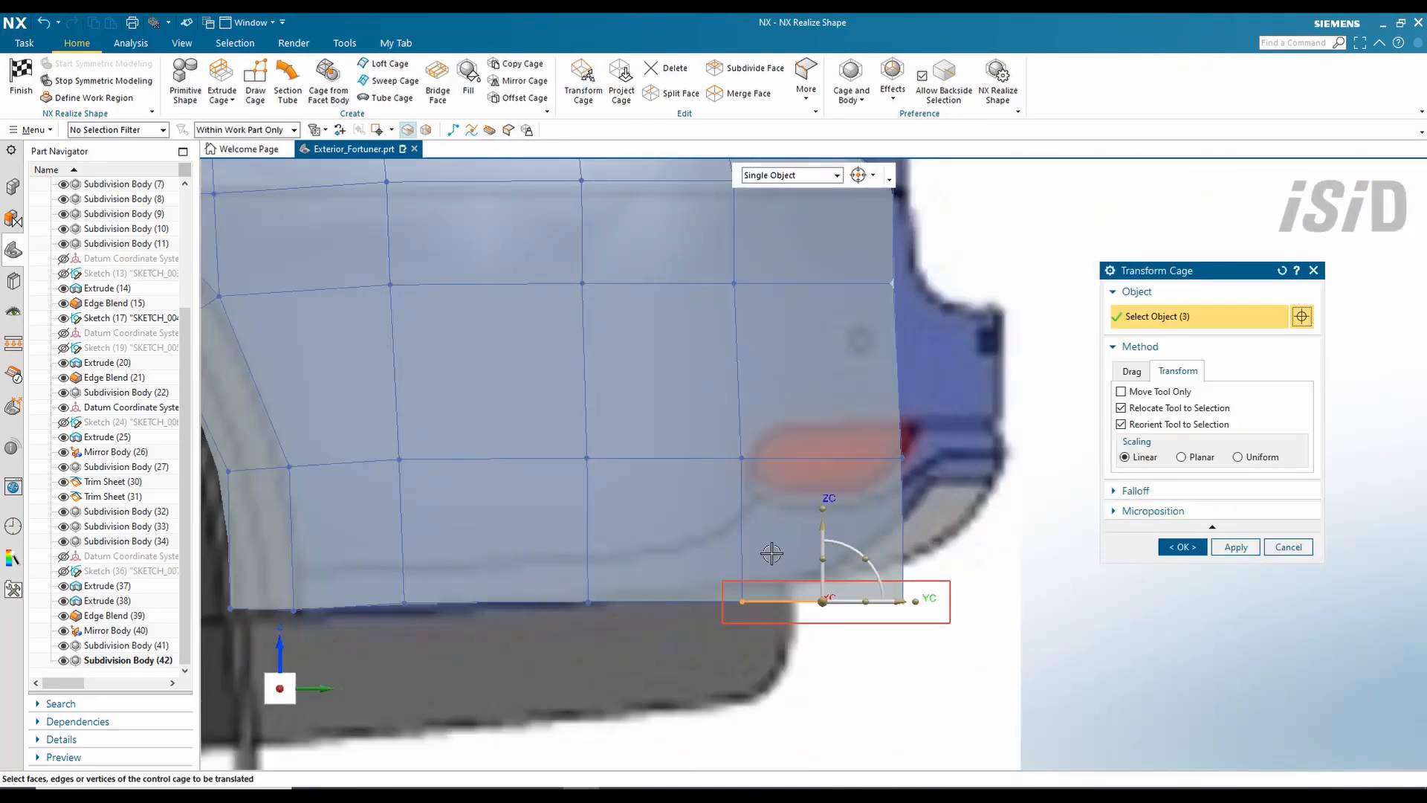
- Lift the bottom rear cage edge and corner up along ZC around the tail lamp
drag(825, 529, 828, 512)
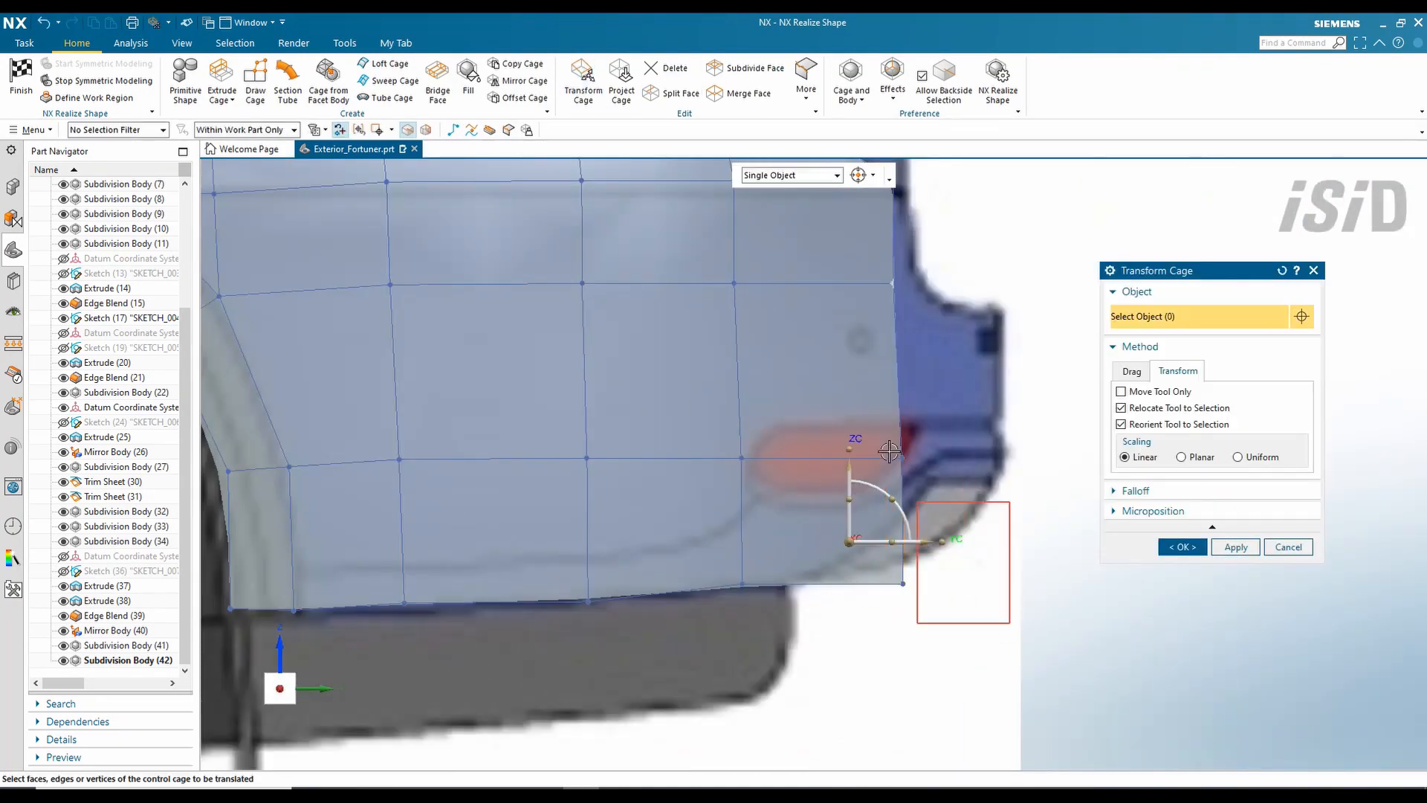
drag(902, 441, 890, 392)
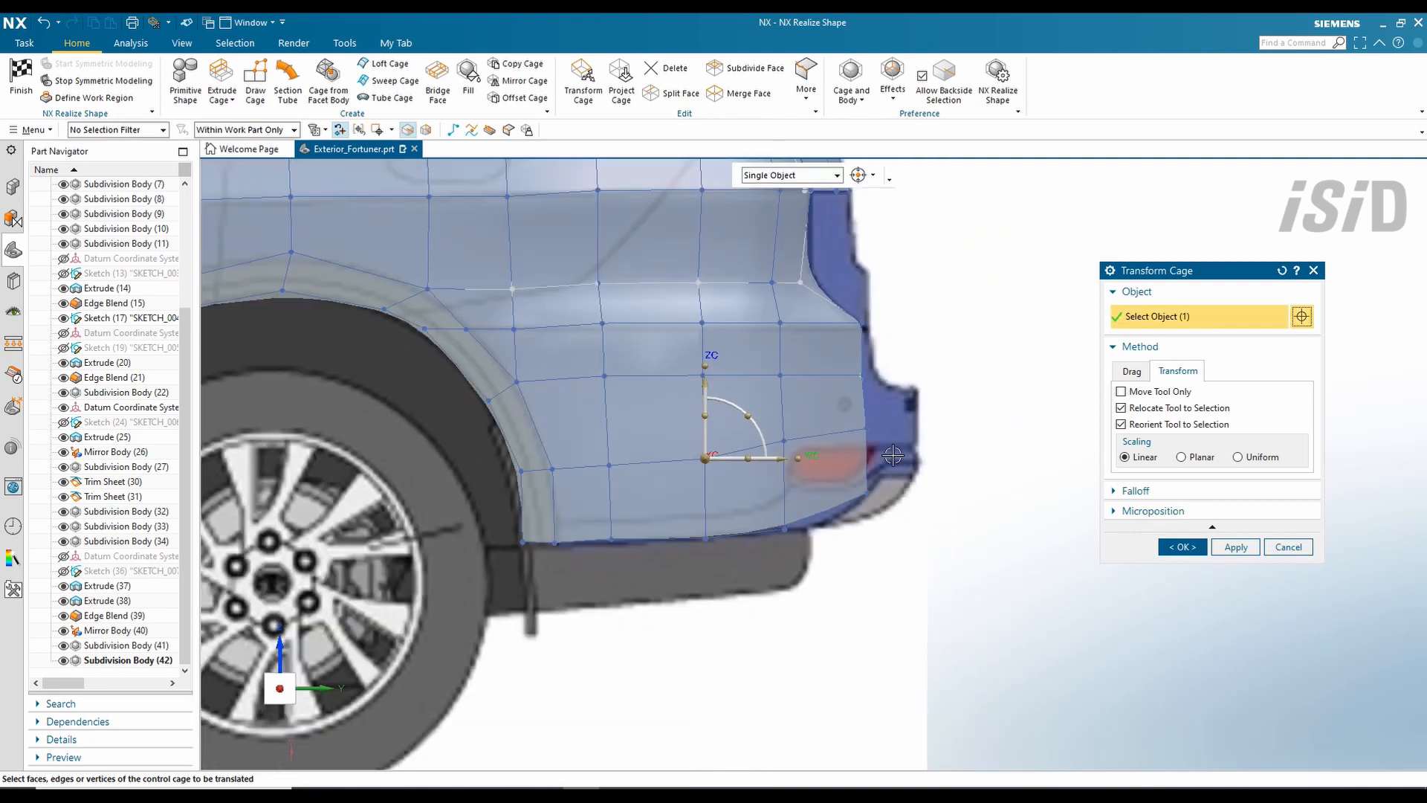
scroll(849, 508, up, 3)
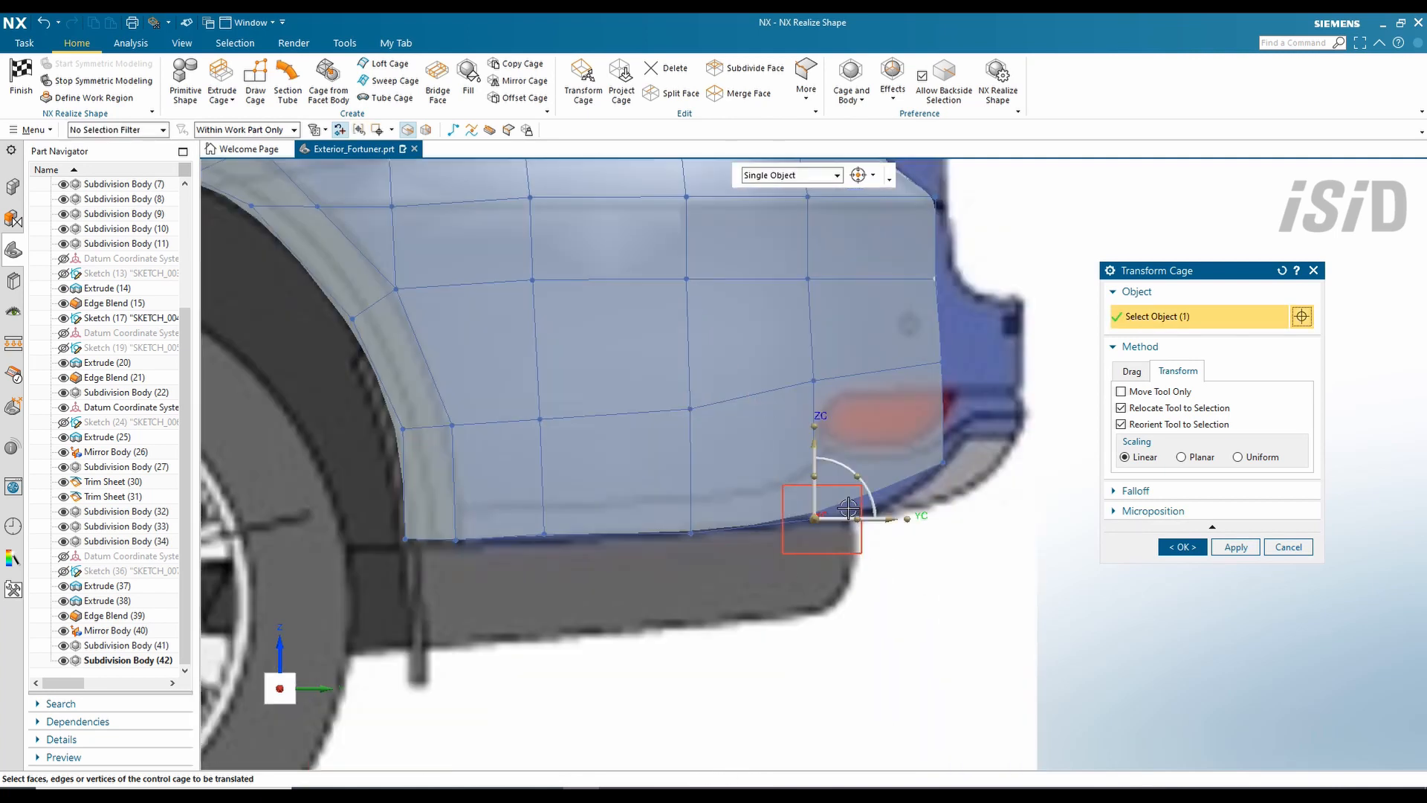
click(1182, 547)
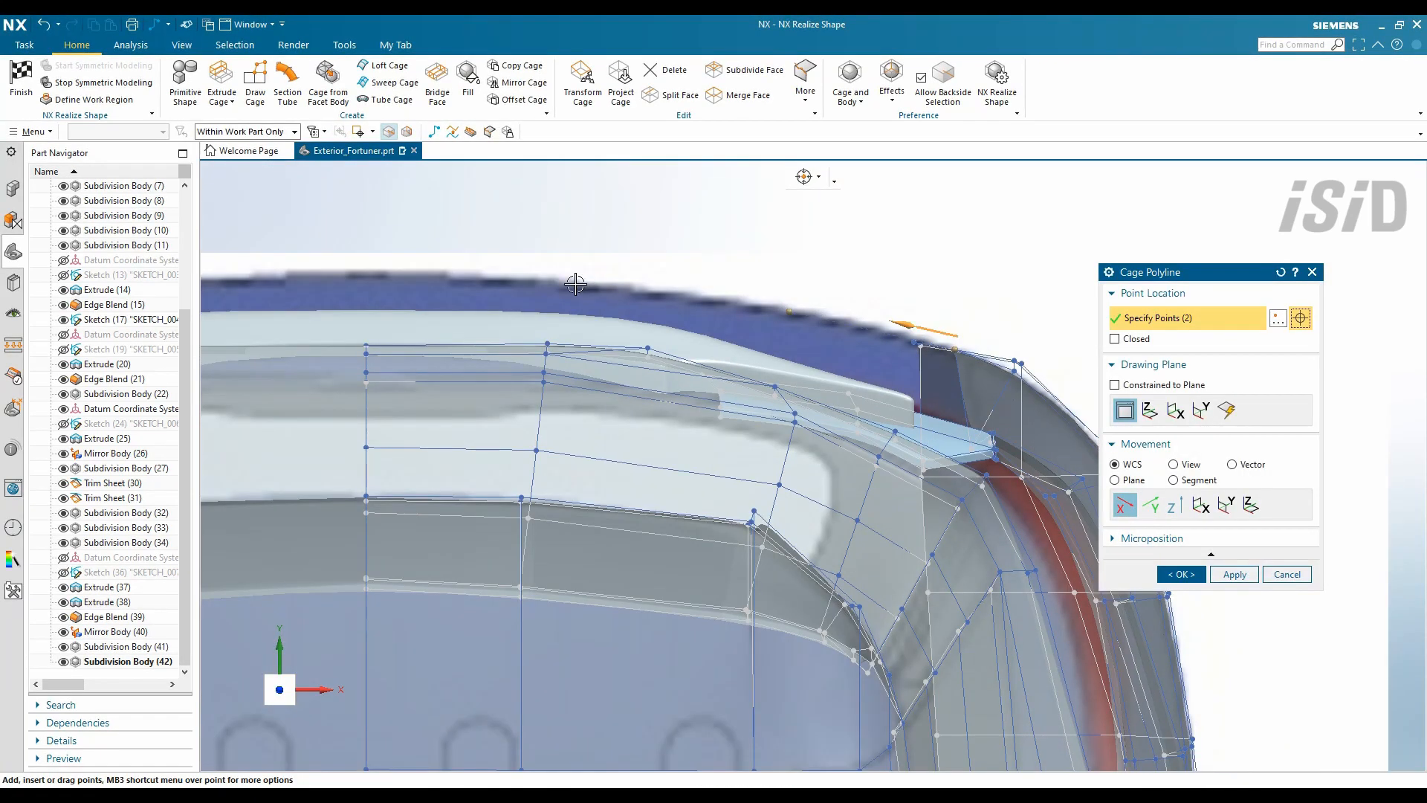
- Sweep a new cage strip across the lower rear, below the tail lamps
middle_click(723, 321)
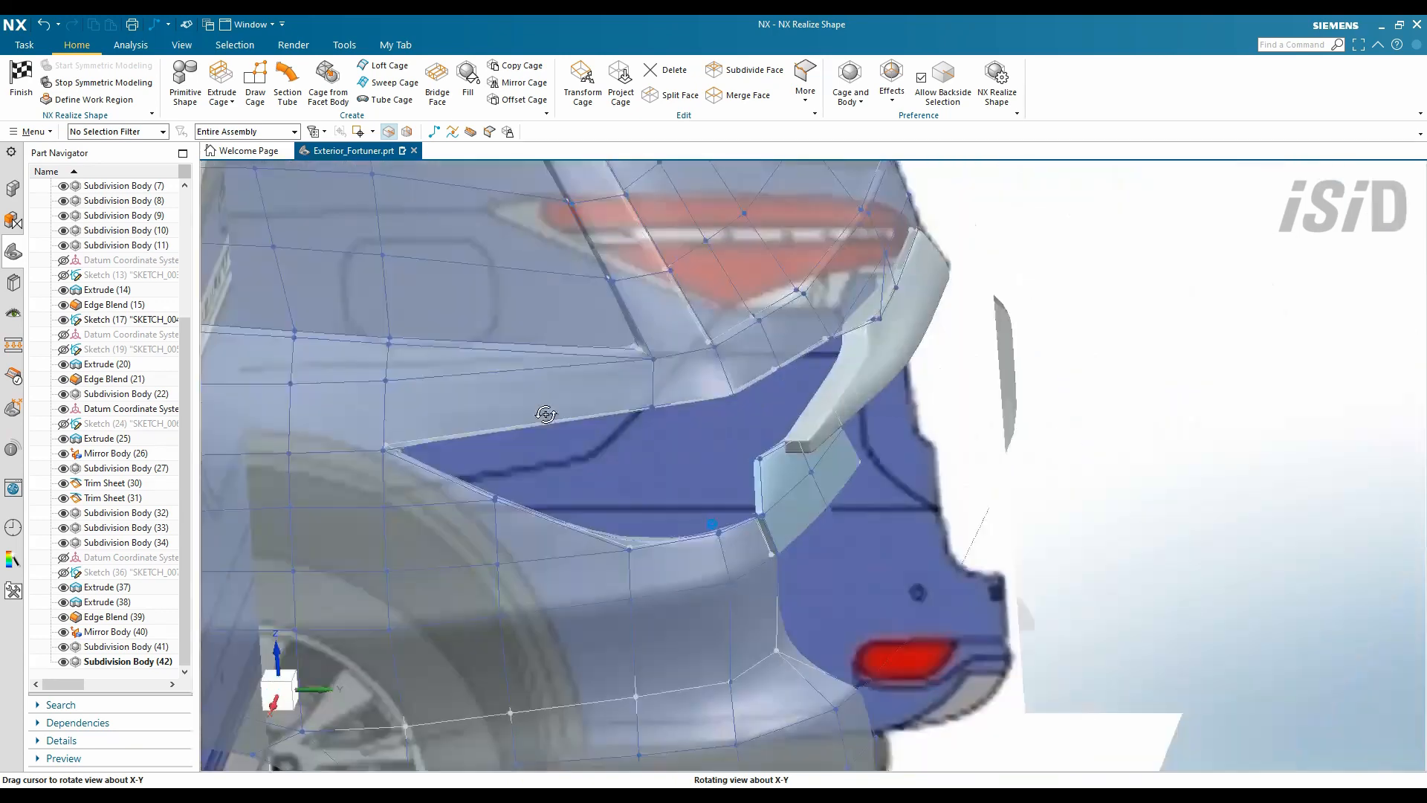
scroll(692, 559, up, 5)
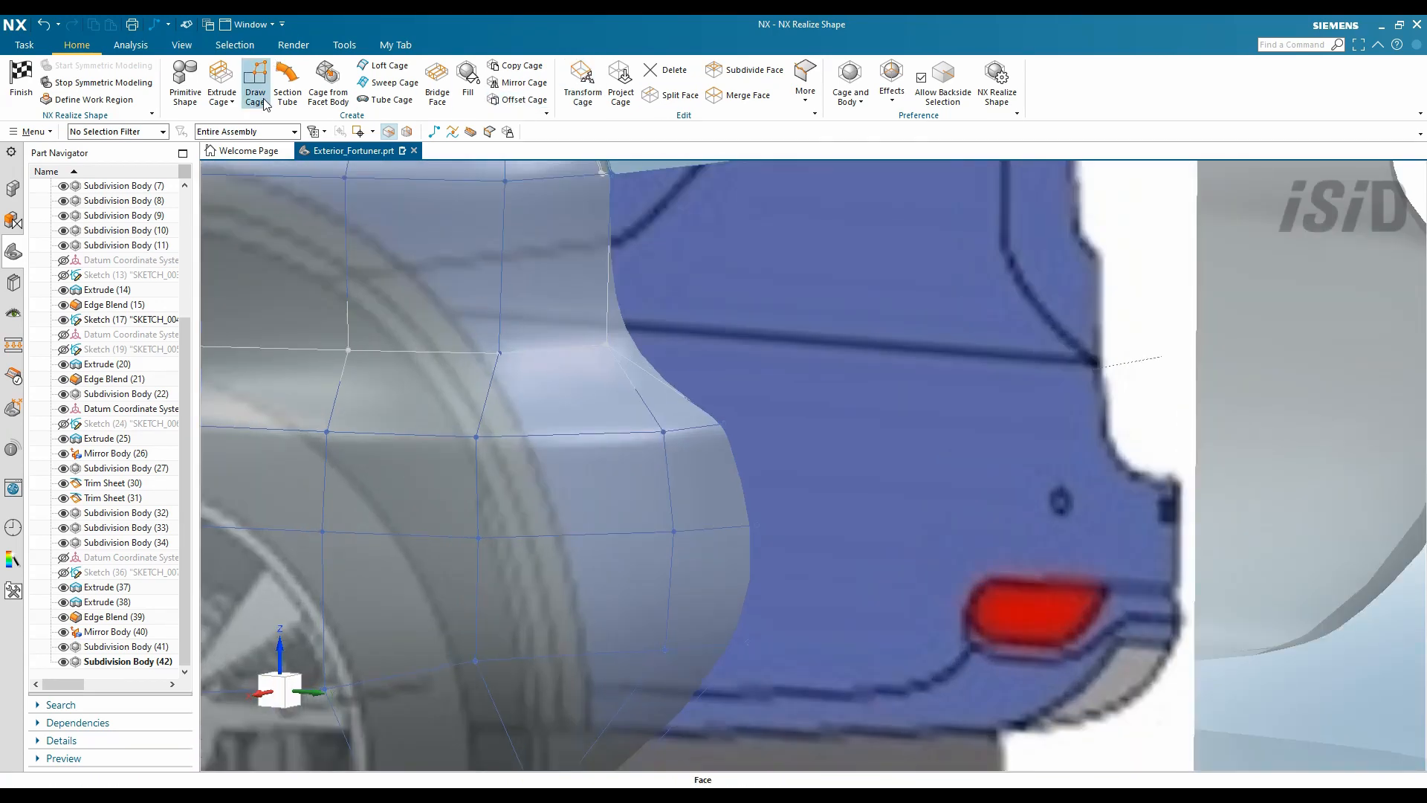
click(388, 82)
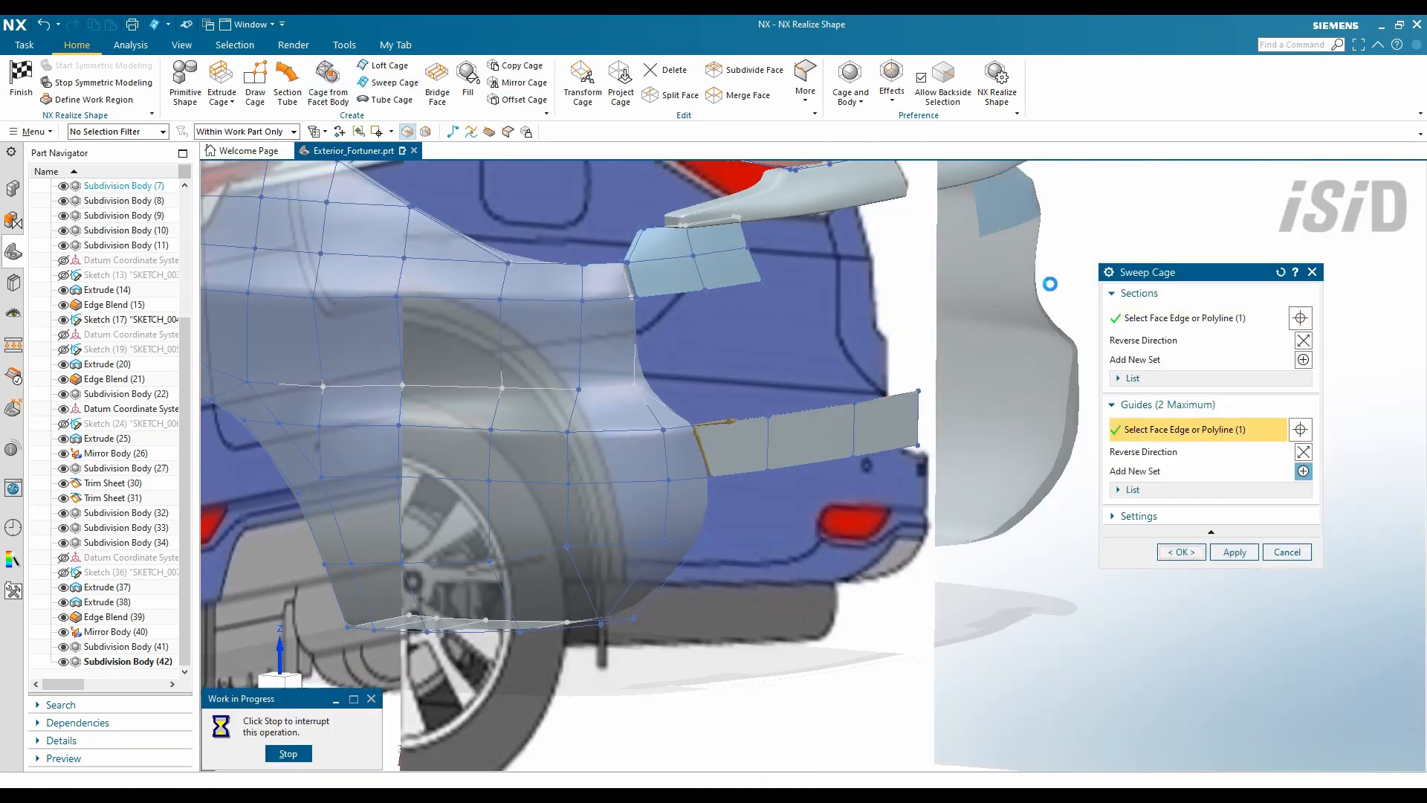
click(1182, 551)
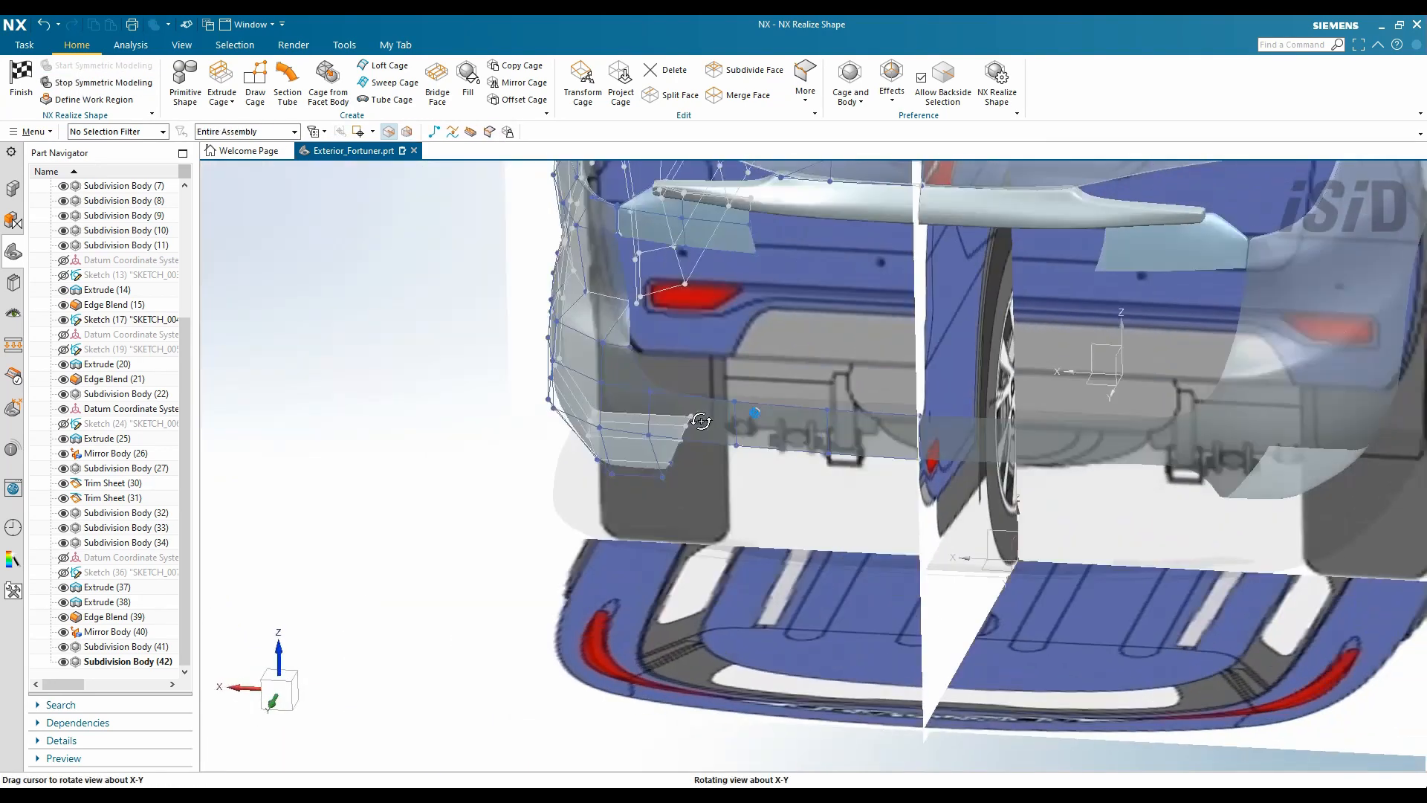
middle_drag(713, 372, 753, 426)
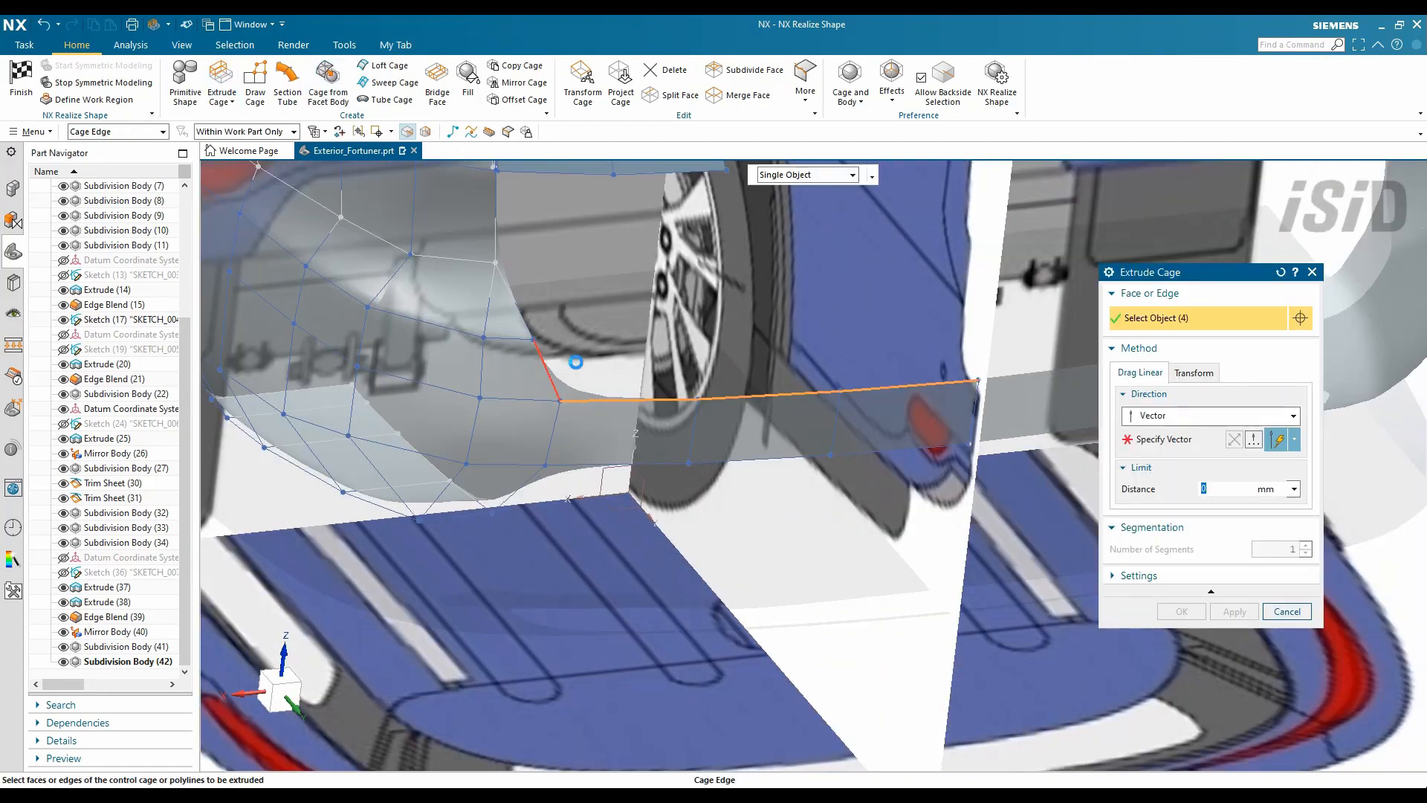
middle_click(576, 362)
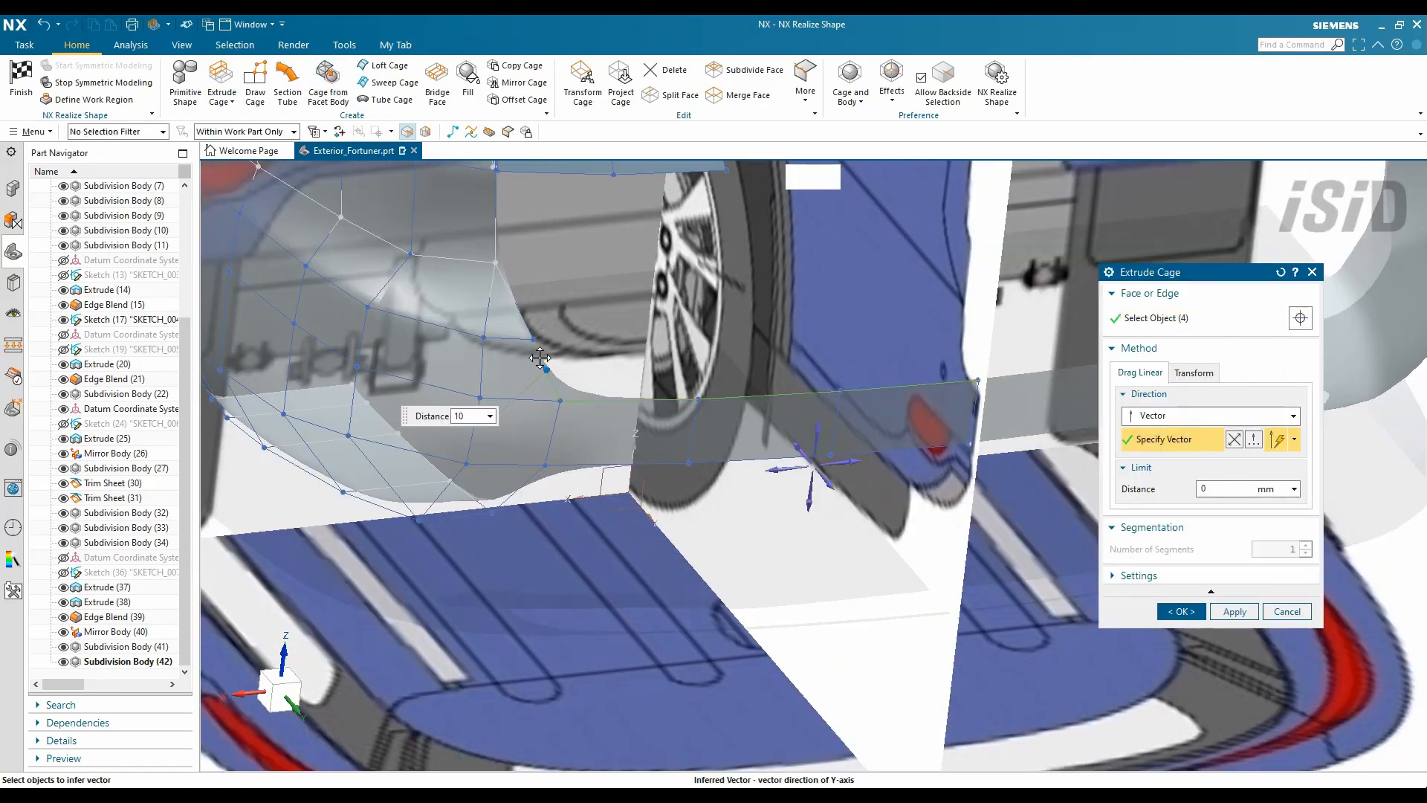
- Extrude the wheel-arch cage edges outward by 80 mm
drag(540, 358, 529, 382)
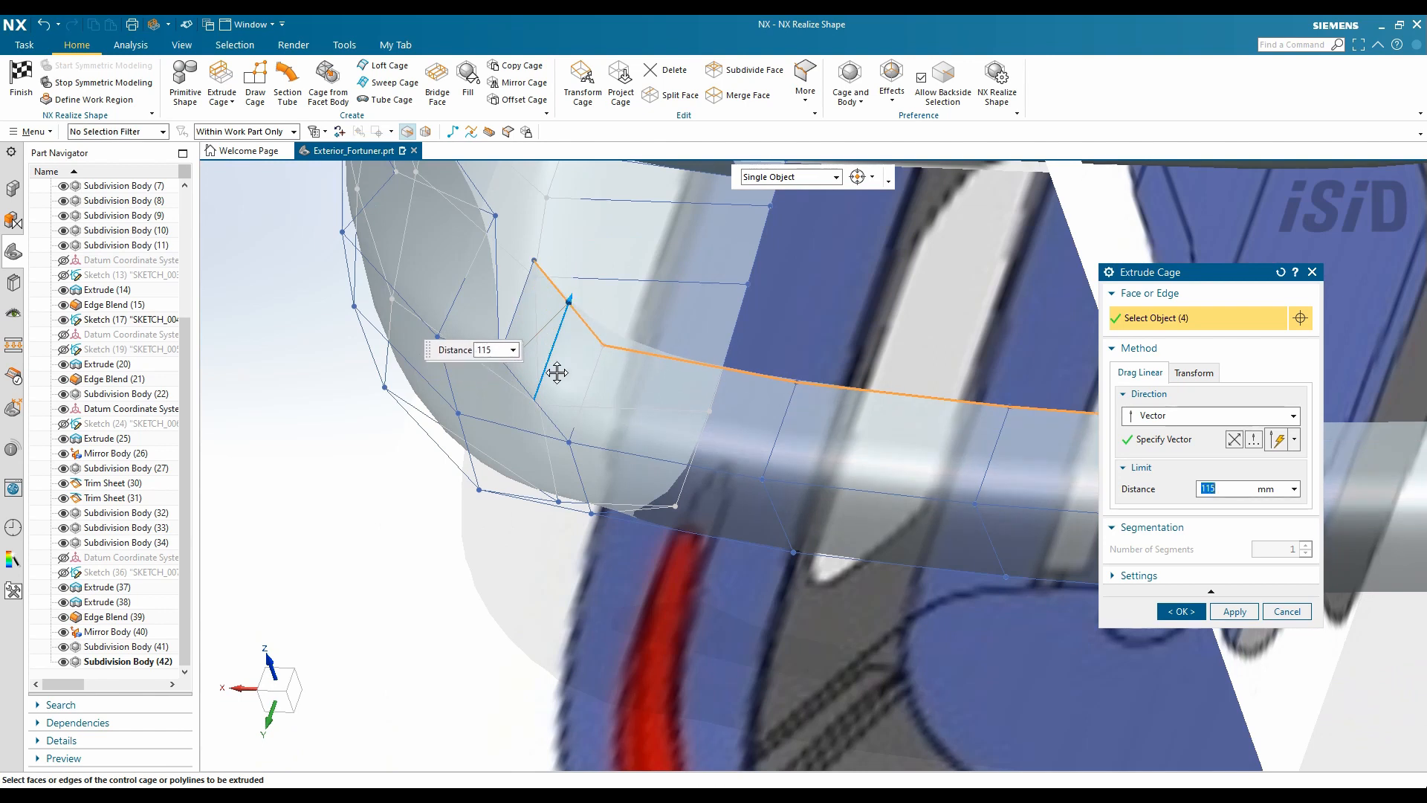
middle_drag(557, 372, 640, 462)
middle_click(605, 462)
click(832, 212)
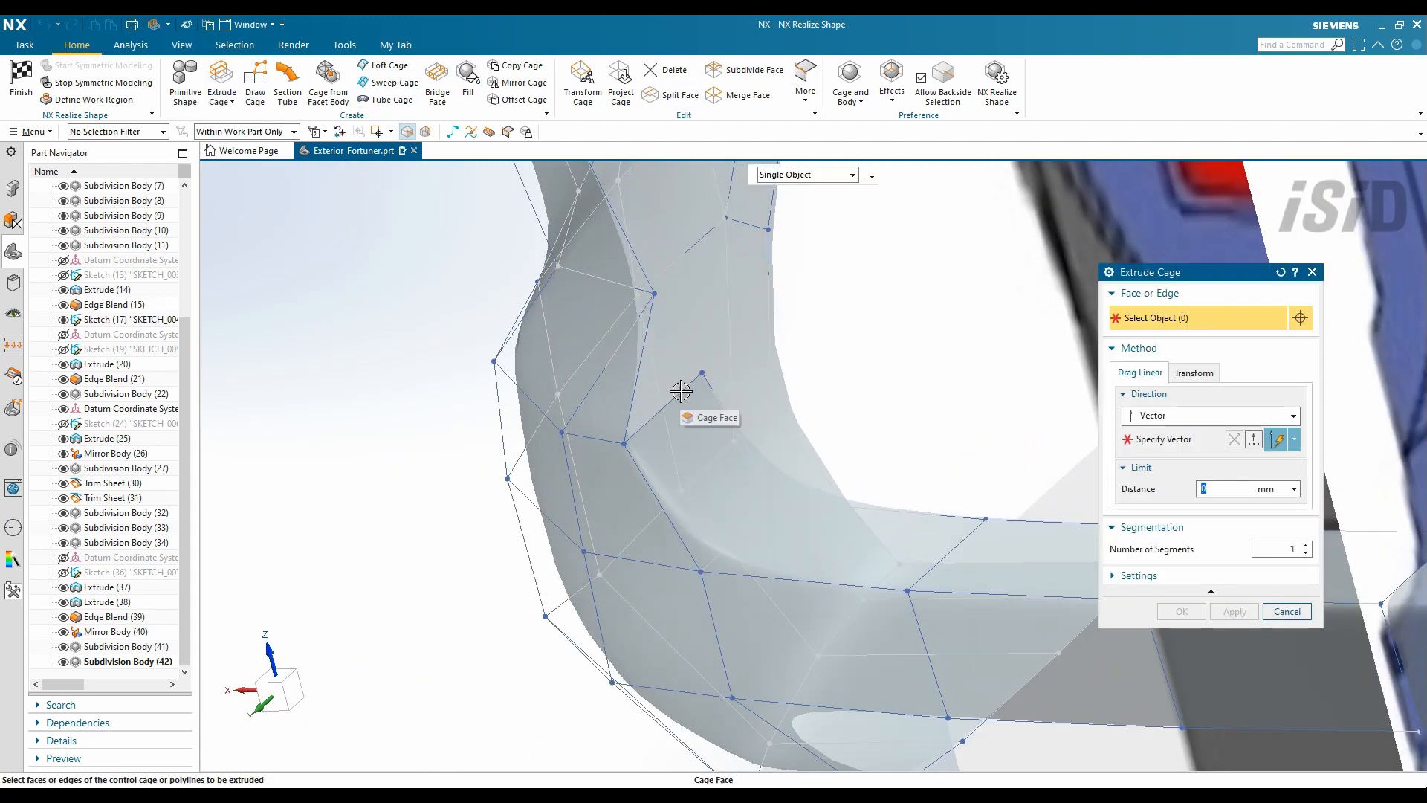
click(804, 433)
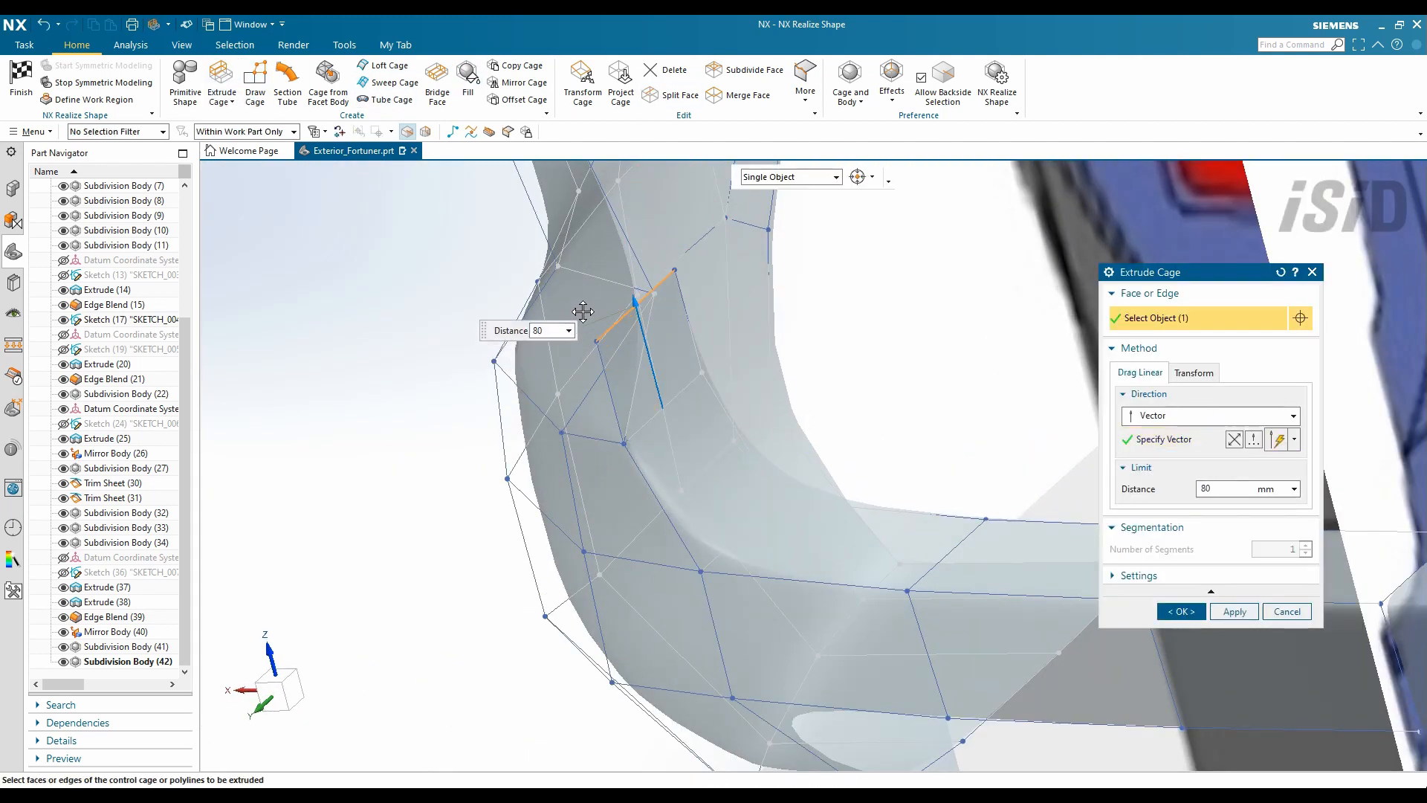
click(1182, 612)
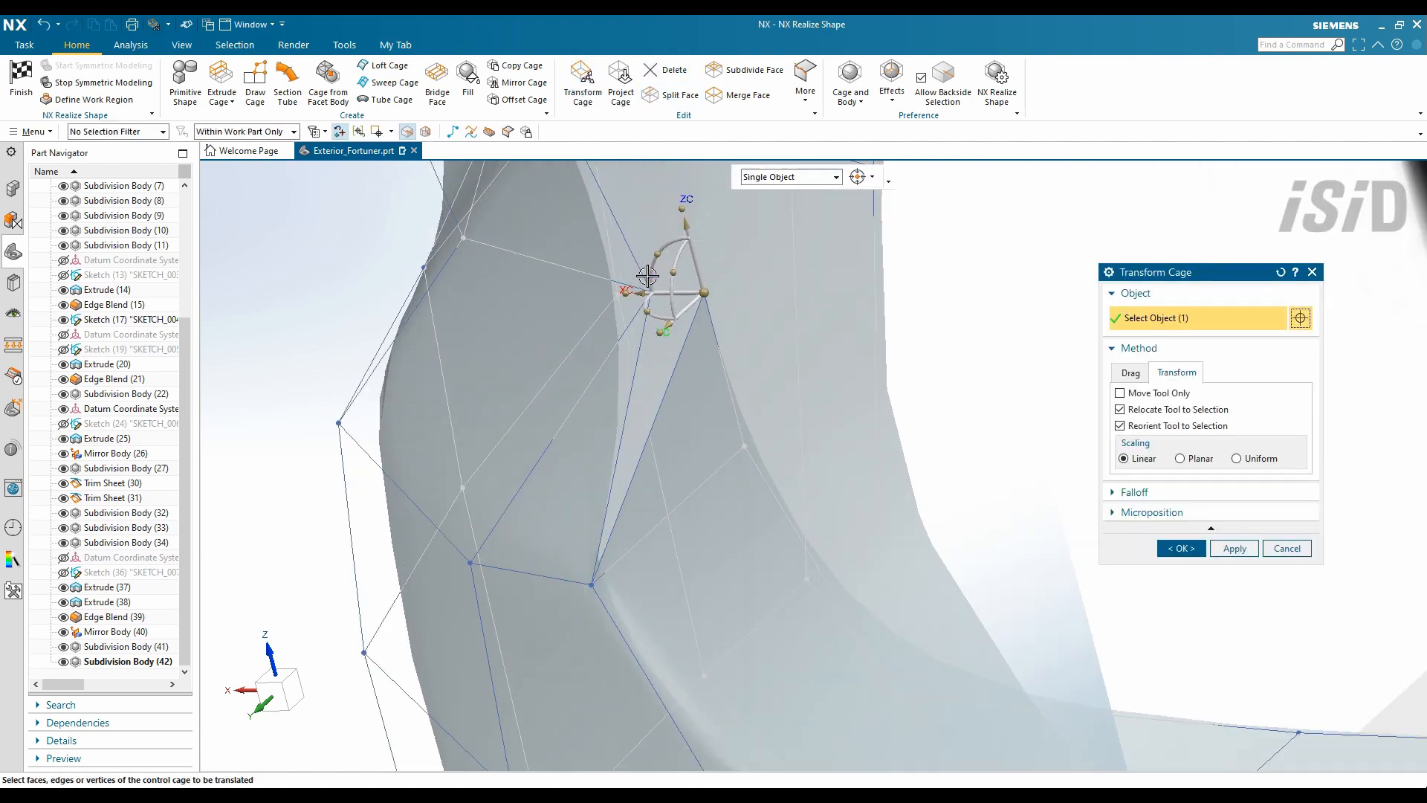
- Pull a cage vertex to reshape the arch corner and crease the arch edge at 100% weight
drag(653, 271, 628, 302)
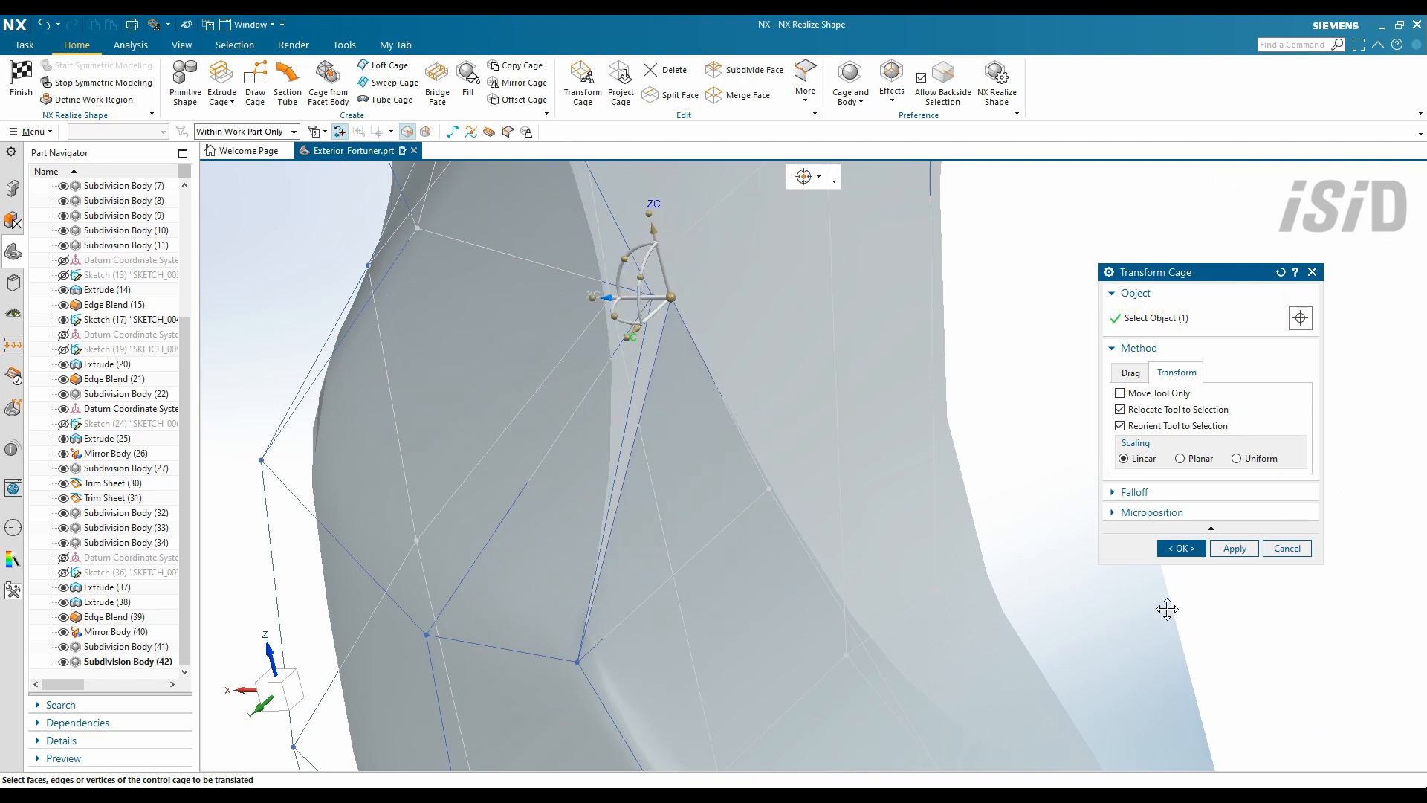
click(1182, 548)
click(674, 93)
click(659, 319)
click(622, 350)
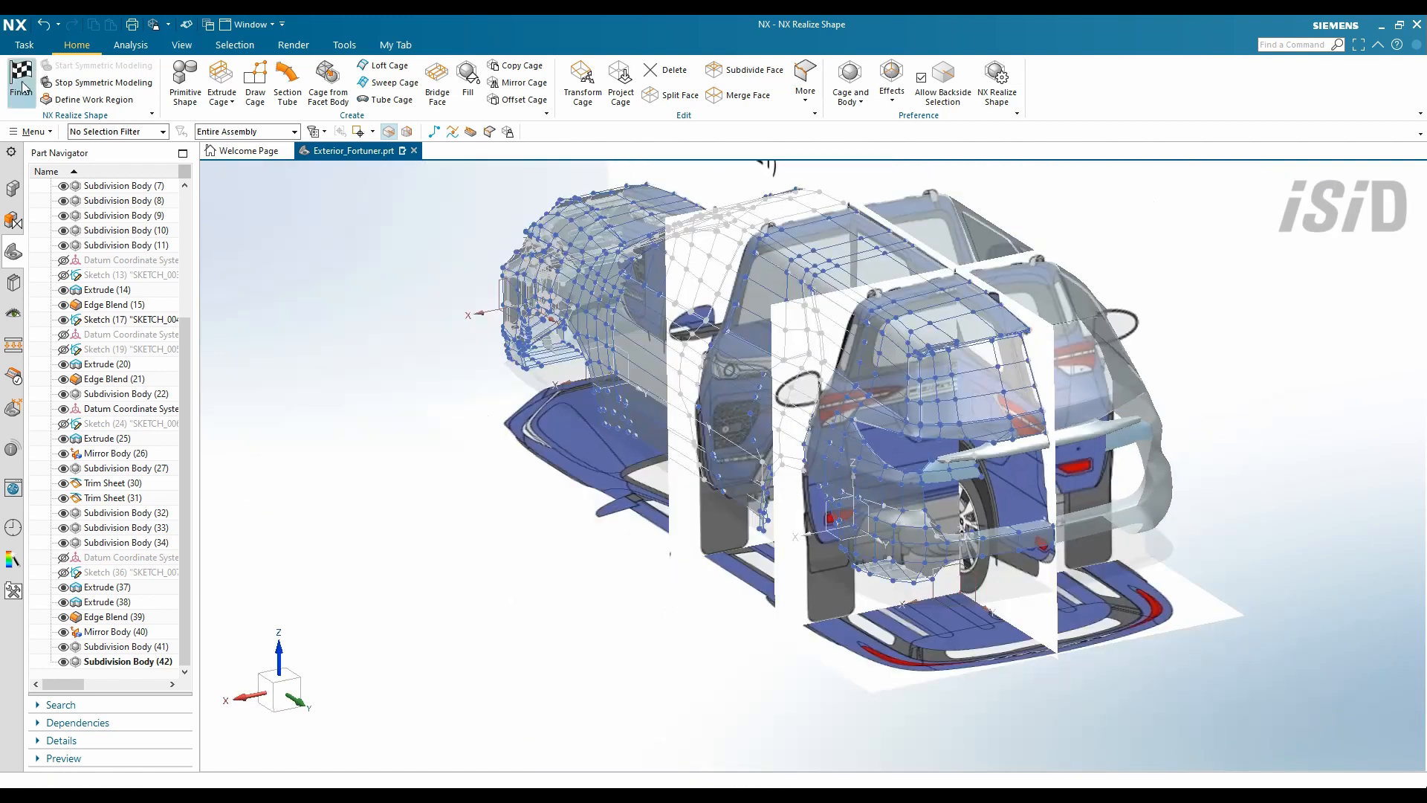
- Leave the subdivision modelling environment and orbit to inspect the car body
click(22, 87)
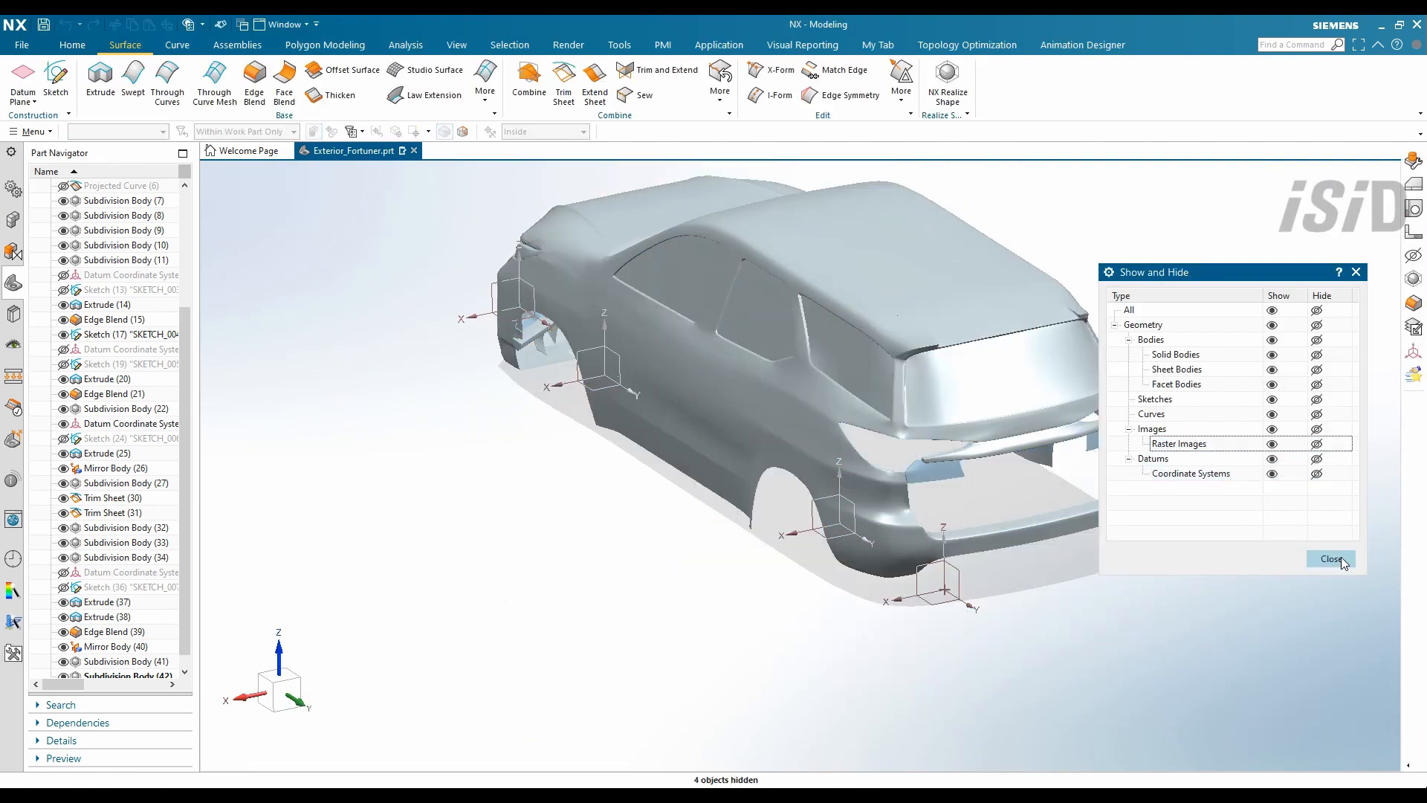
middle_drag(1078, 475, 987, 431)
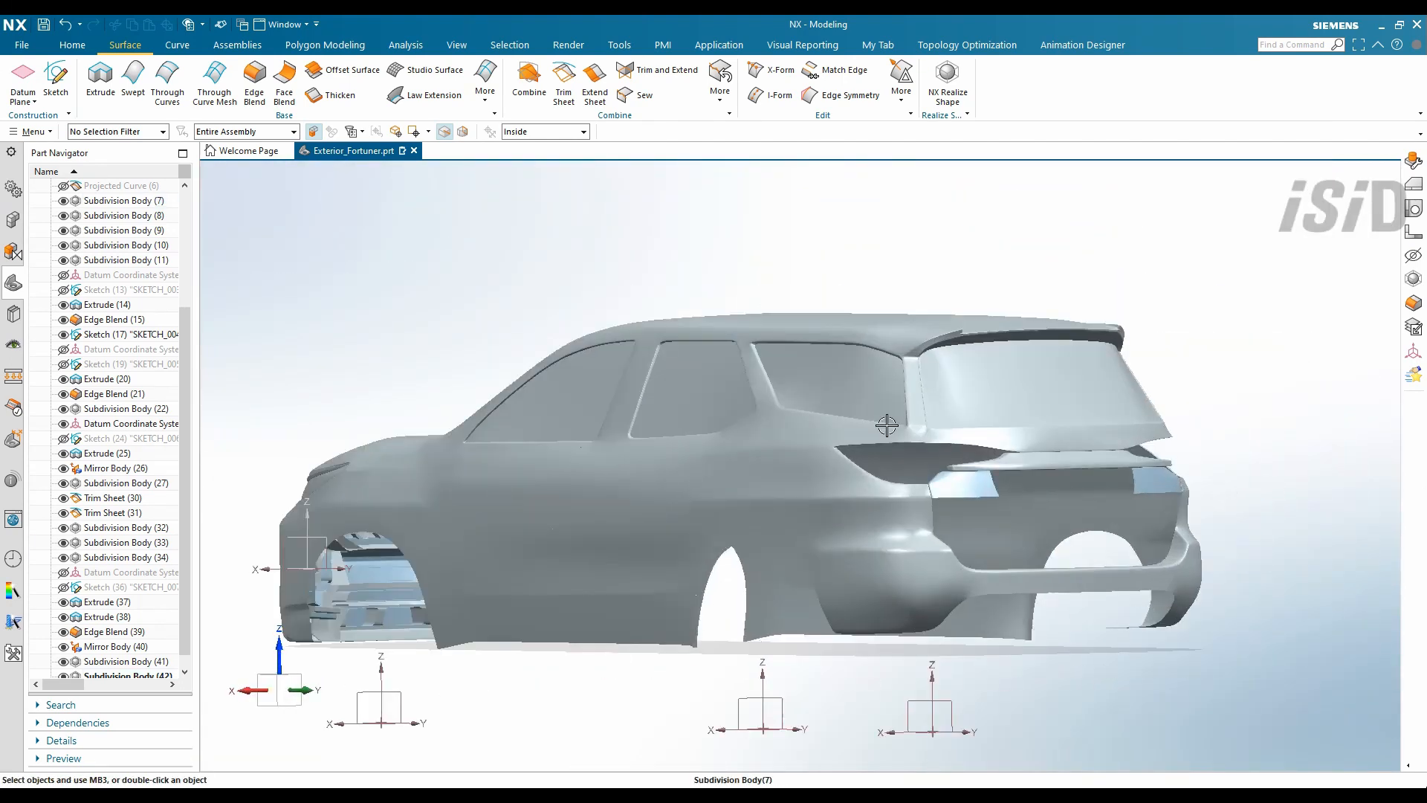
scroll(959, 387, down, 5)
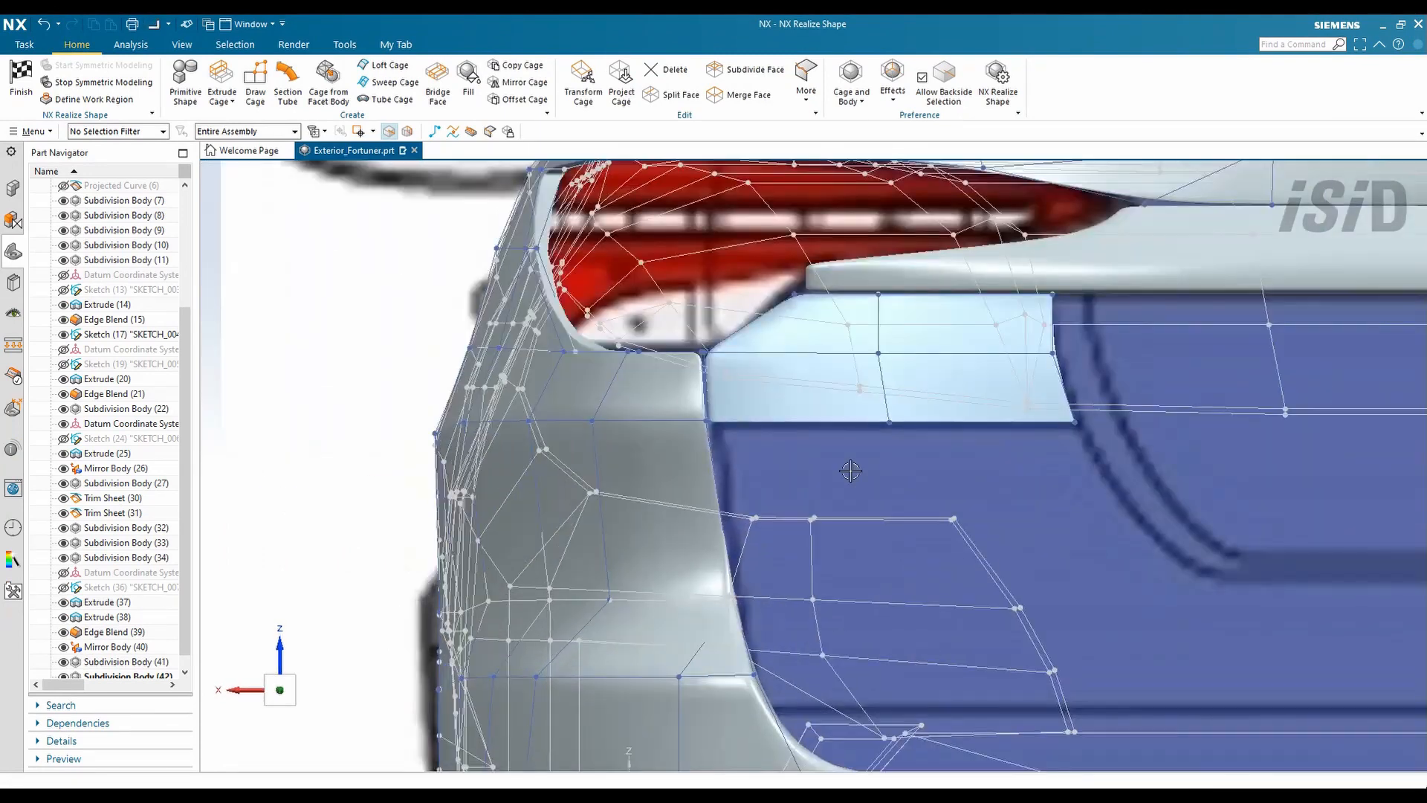
click(221, 77)
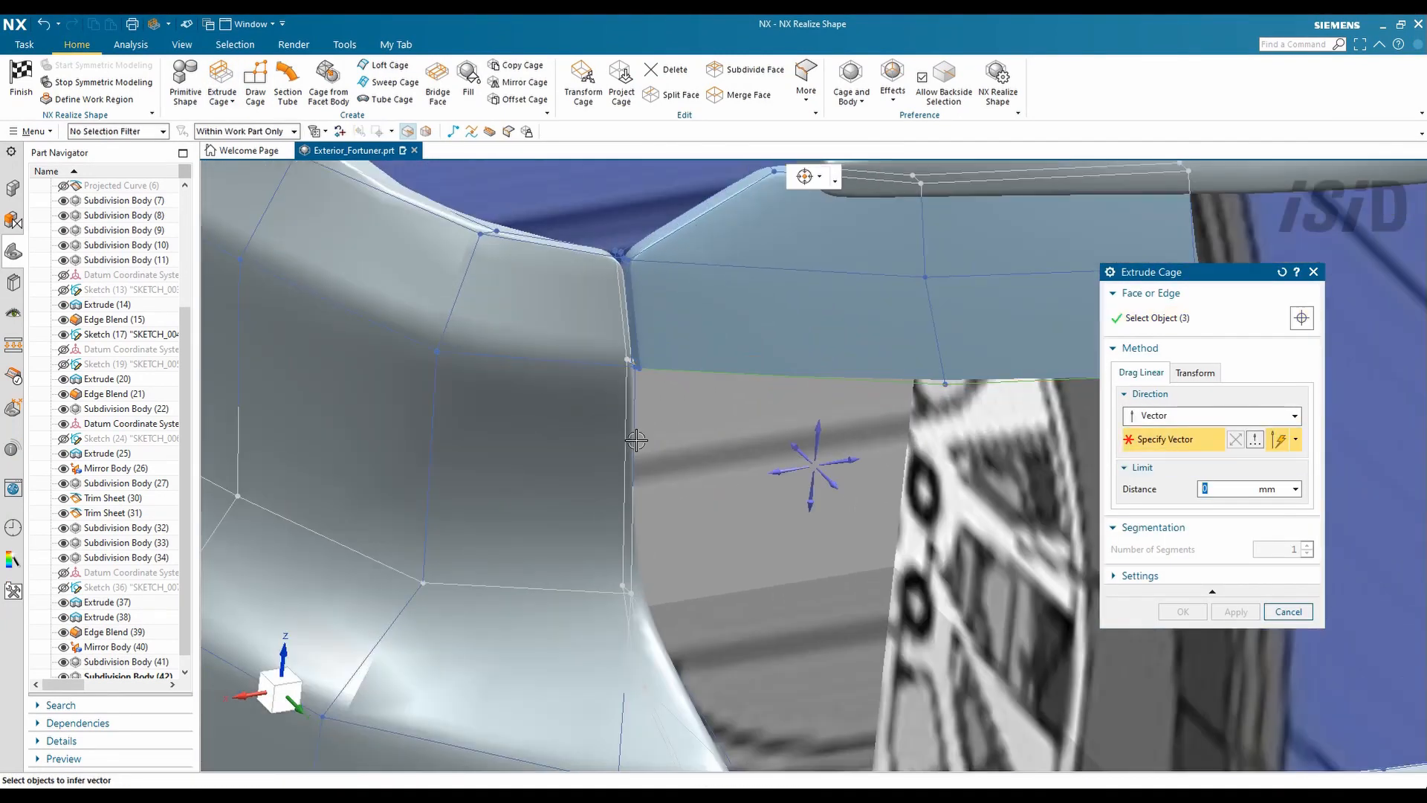
- Extrude the rear bumper cage face down 10 mm and view the car from the back
drag(1091, 384, 1029, 517)
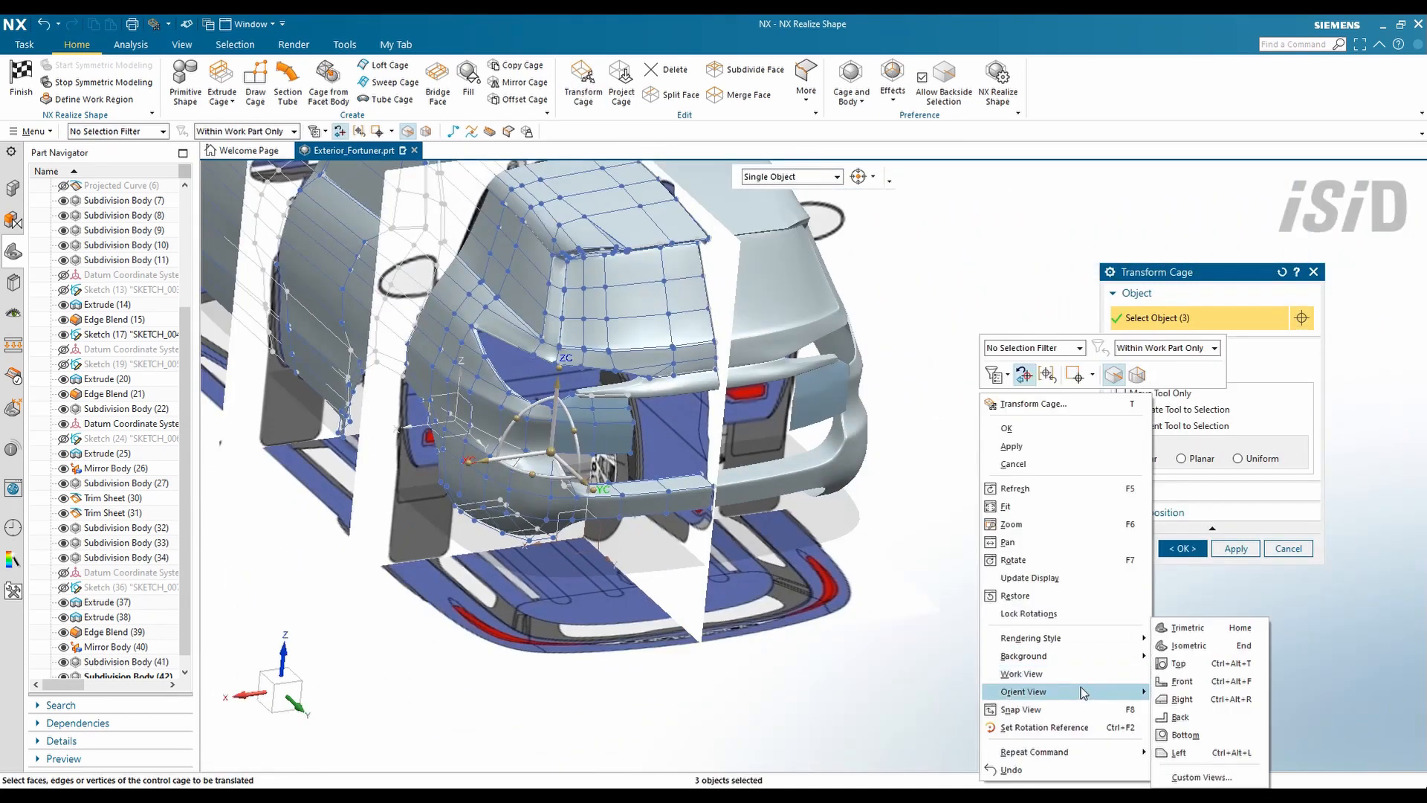
click(1181, 717)
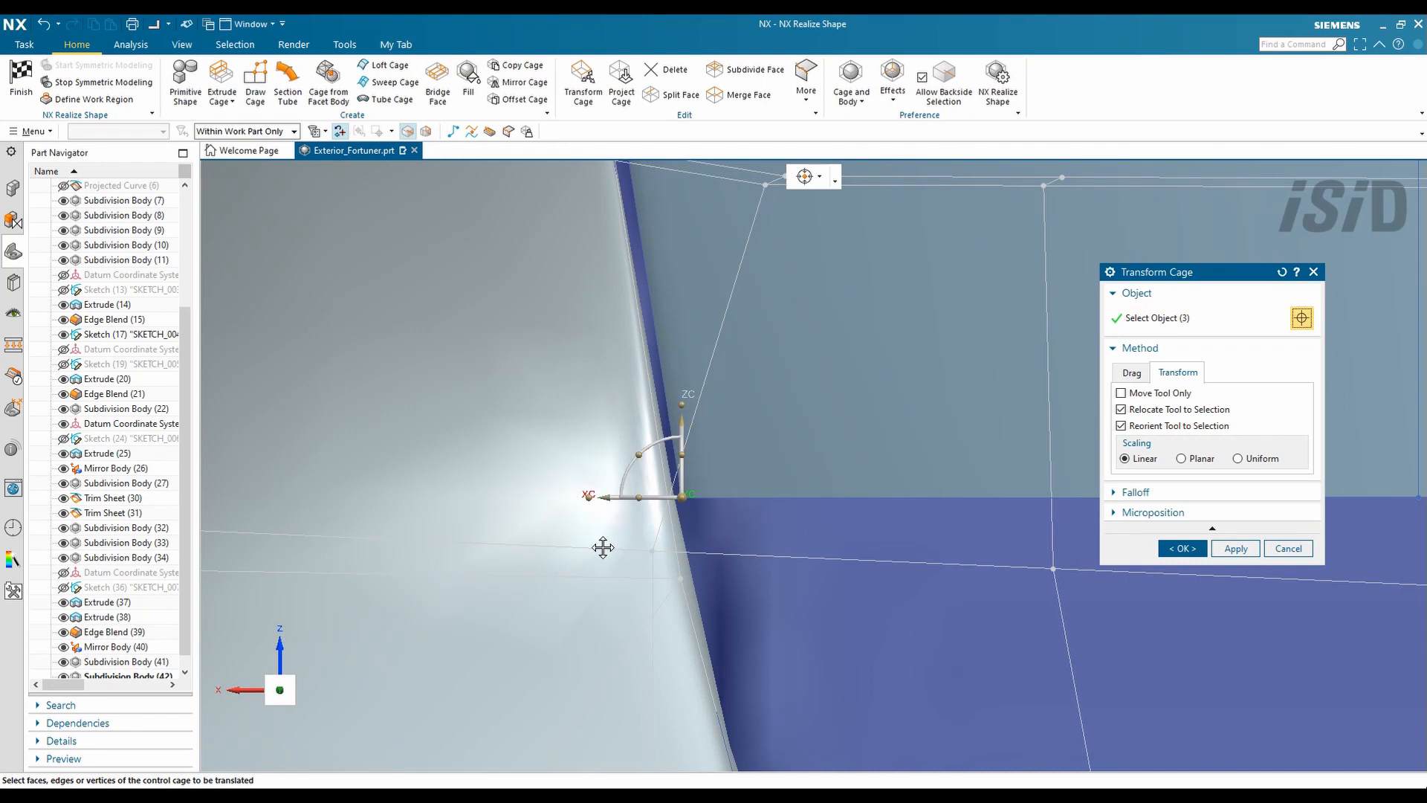
scroll(603, 548, down, 3)
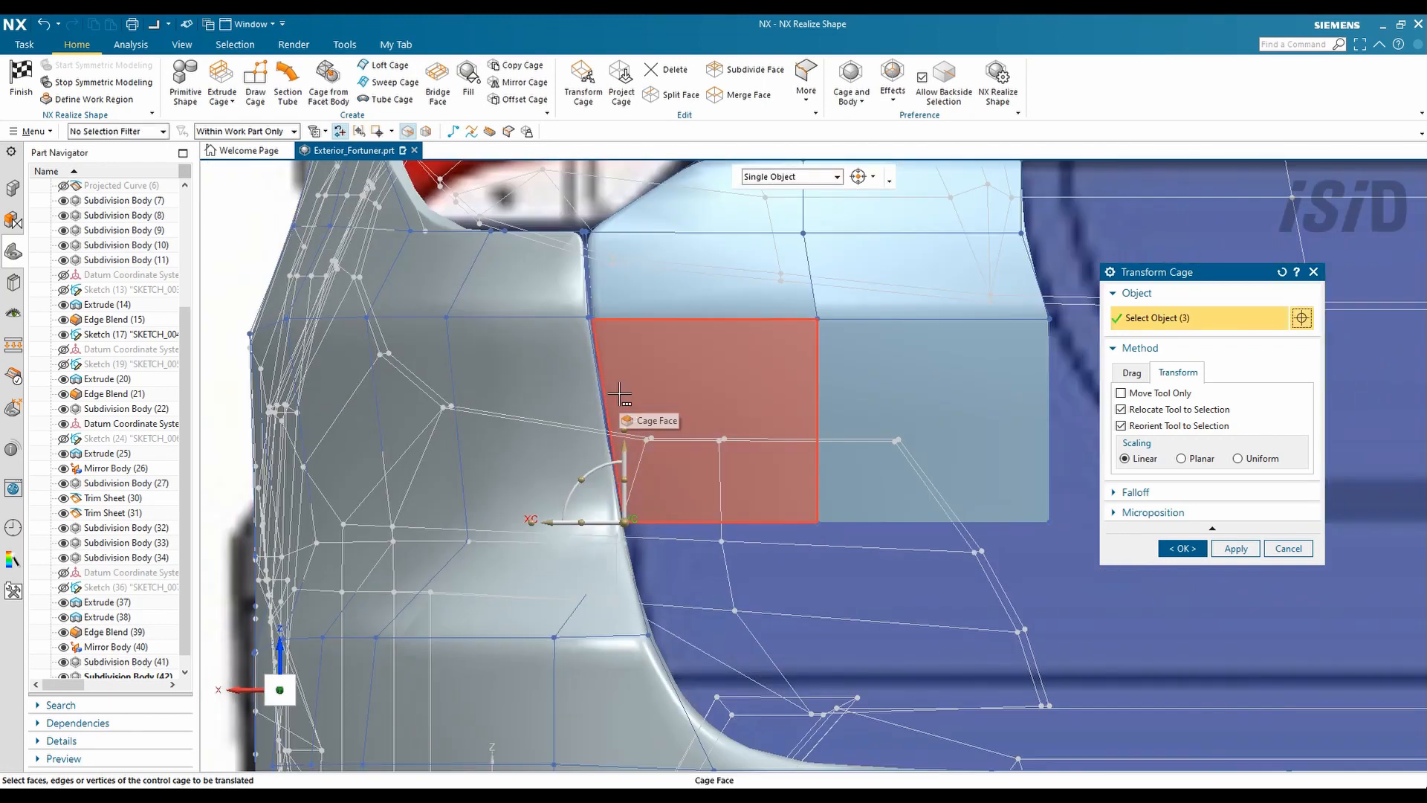
scroll(619, 394, up, 2)
click(1183, 547)
click(806, 89)
click(833, 254)
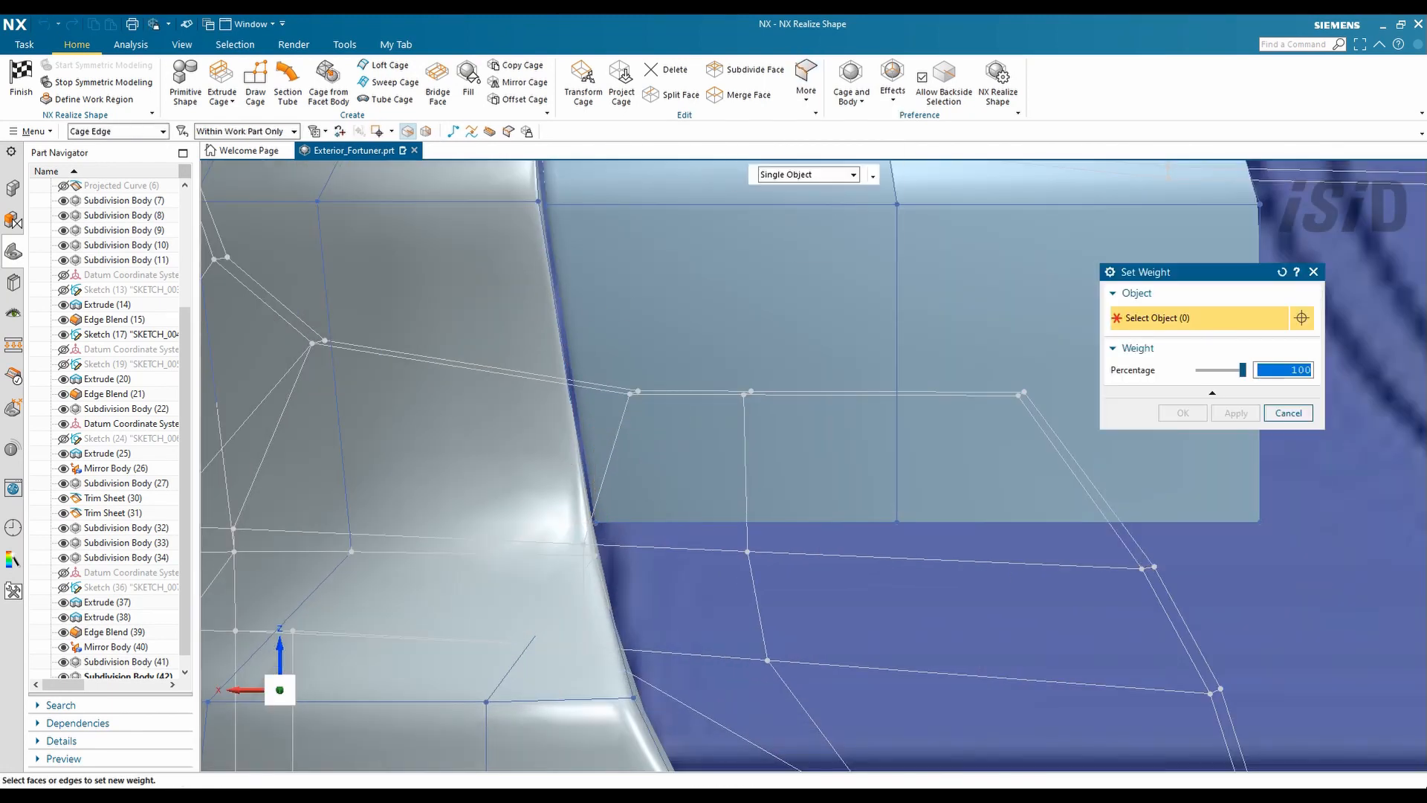
scroll(546, 218, up, 2)
middle_drag(599, 230, 694, 445)
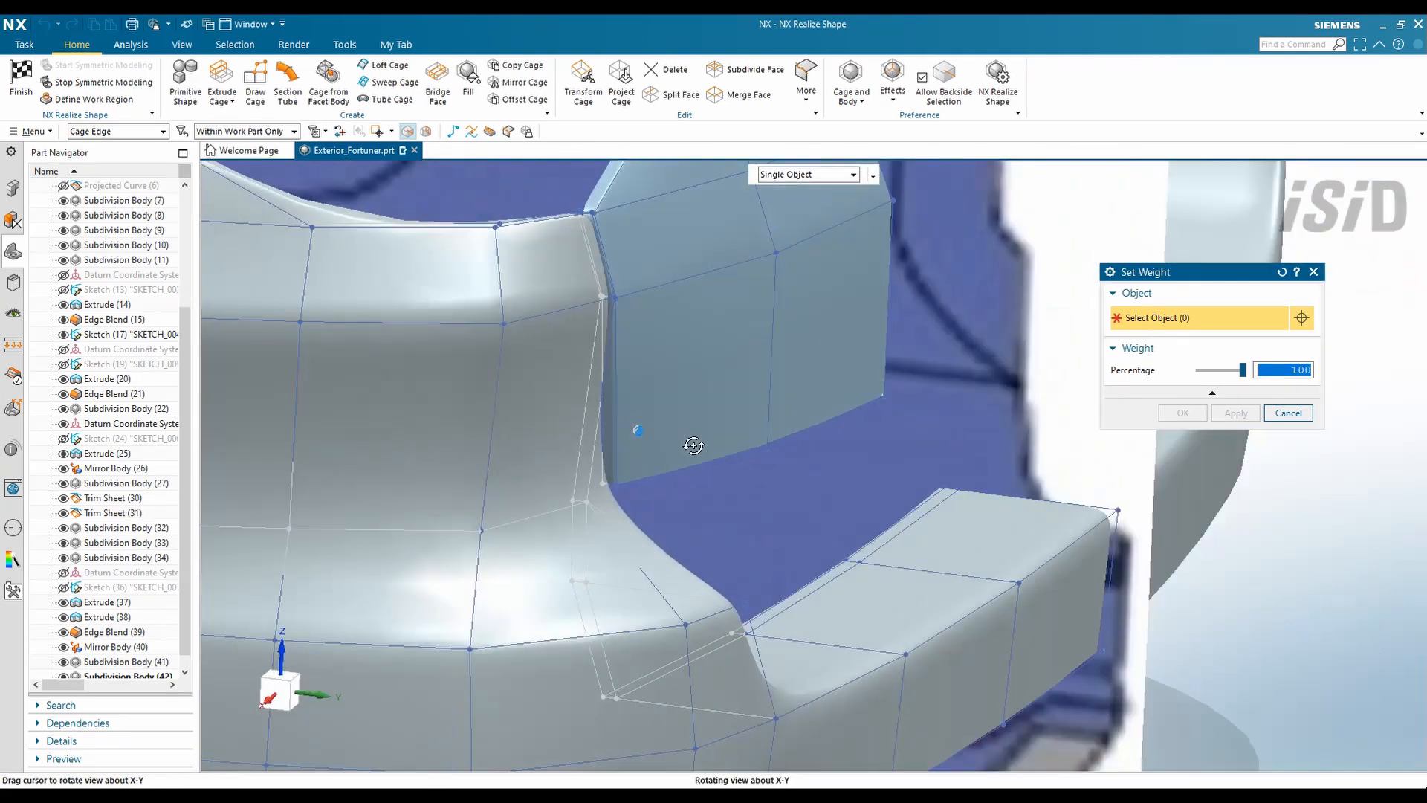
- Pull the cage corner points up and left to follow the wheel-arch outline
click(584, 82)
scroll(537, 422, up, 5)
drag(637, 451, 566, 405)
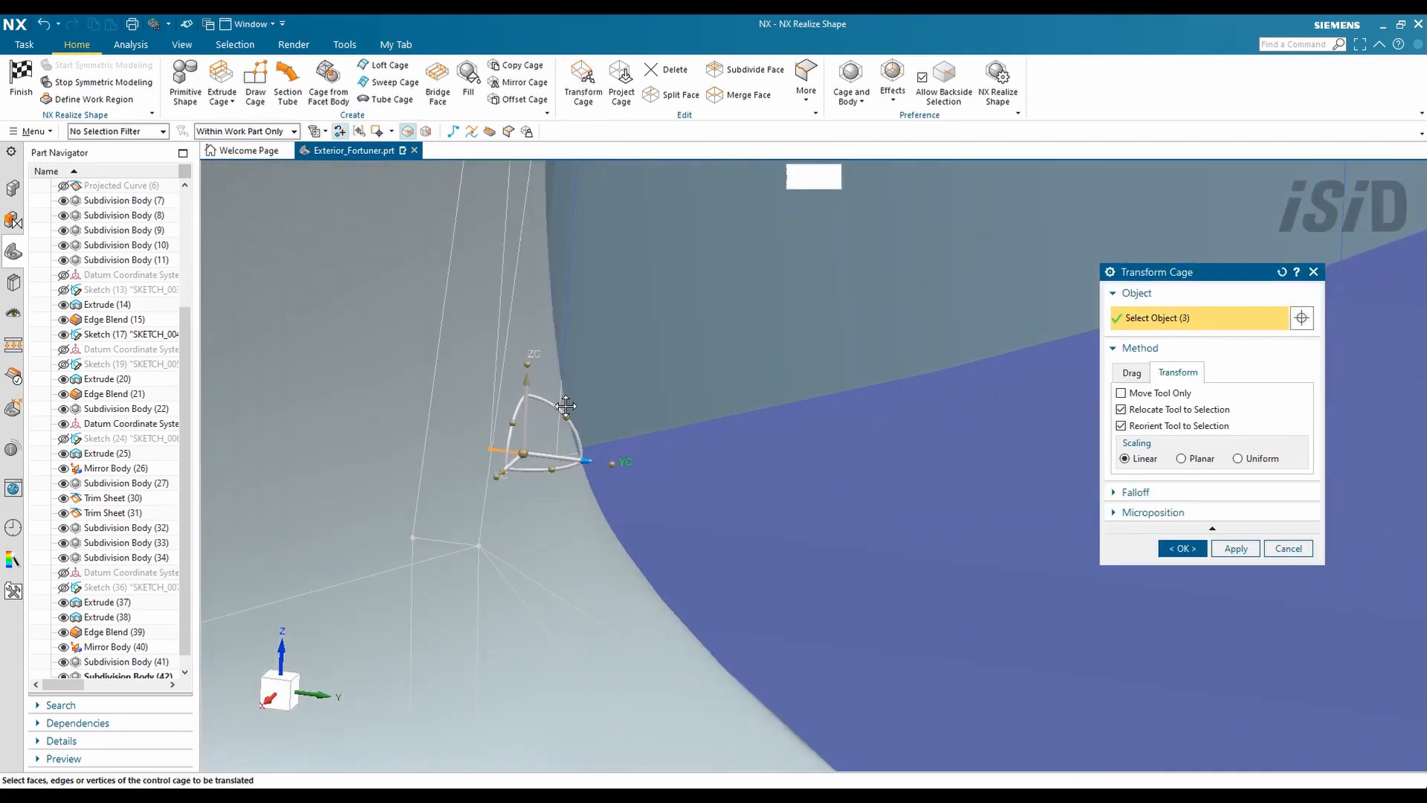
scroll(761, 471, down, 5)
middle_click(808, 514)
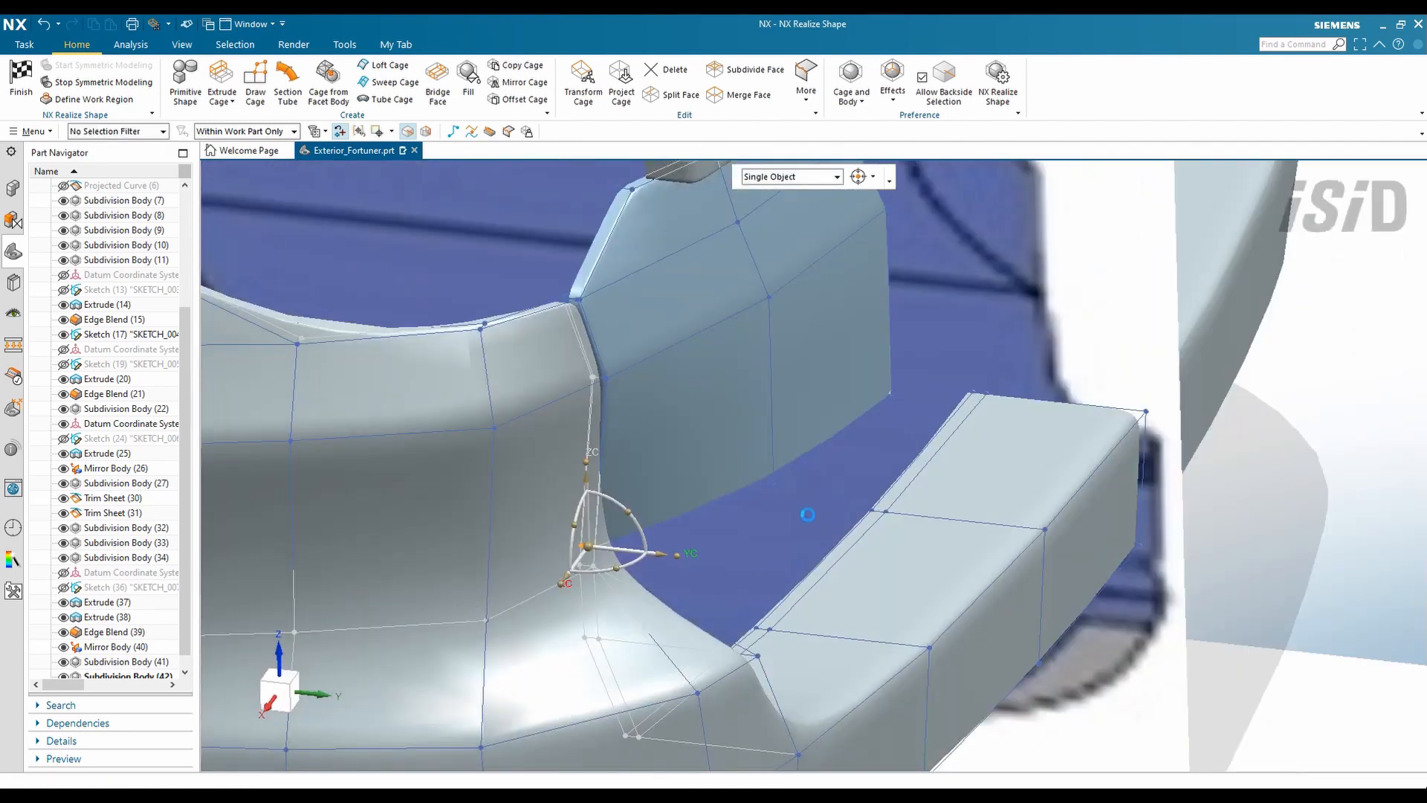
- Shift the selected cage points and an added edge left along YC
click(589, 83)
scroll(610, 561, up, 6)
click(634, 505)
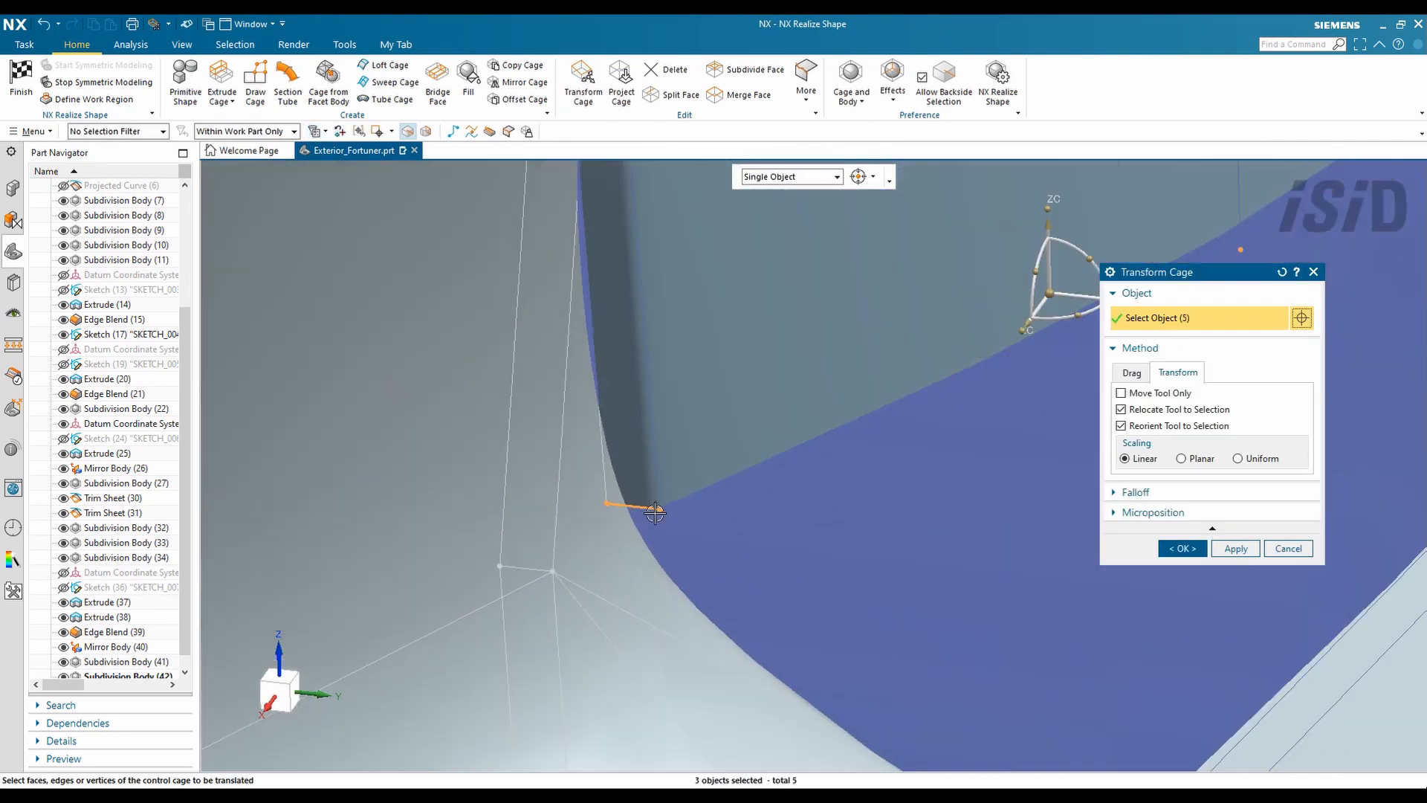
scroll(402, 591, down, 1)
drag(989, 359, 932, 330)
scroll(747, 543, down, 4)
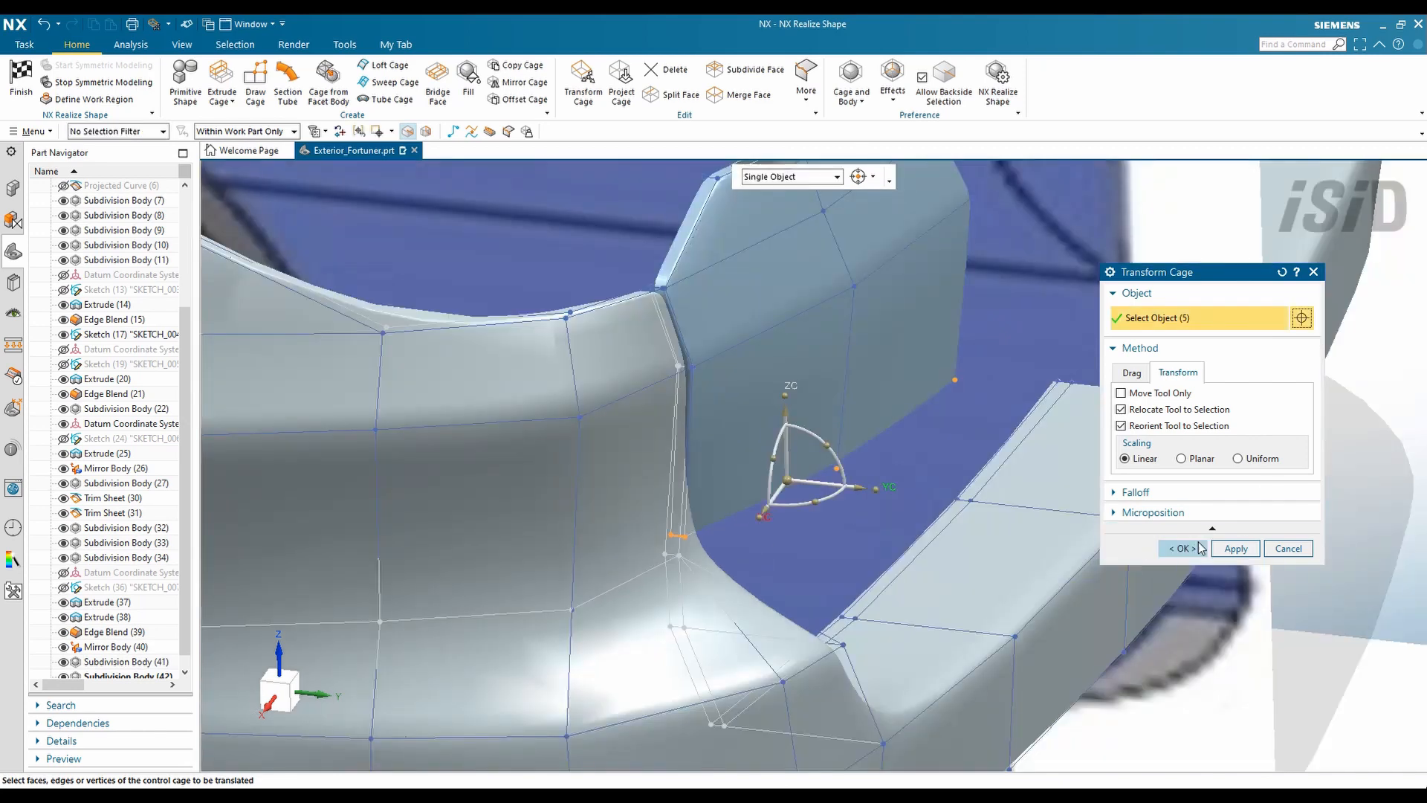
click(1197, 545)
middle_drag(806, 396, 829, 446)
scroll(829, 446, down, 5)
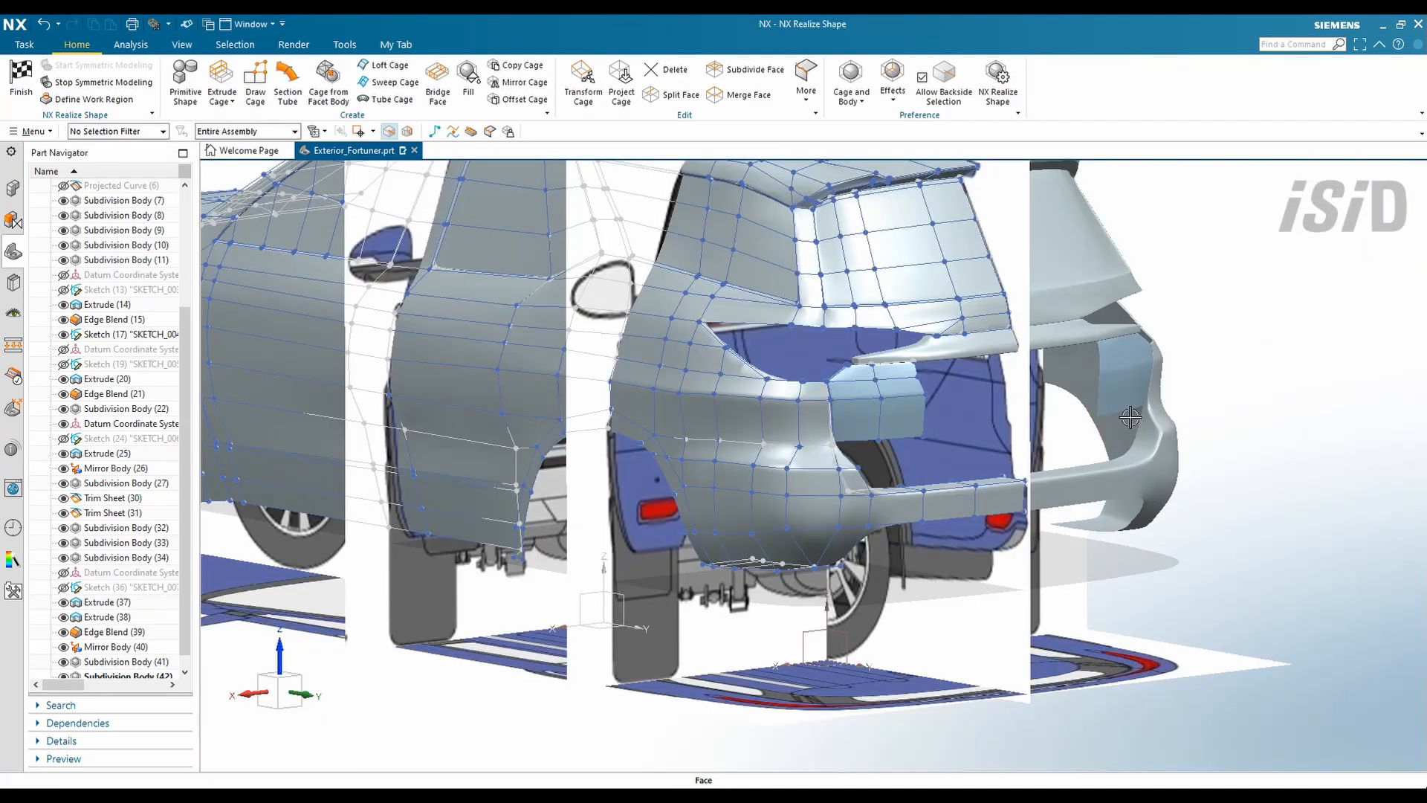
- Switch to a straight back view and move the rear panel corner point
middle_drag(1130, 421, 1319, 398)
right_click(1319, 399)
mouse_move(1317, 643)
click(1189, 722)
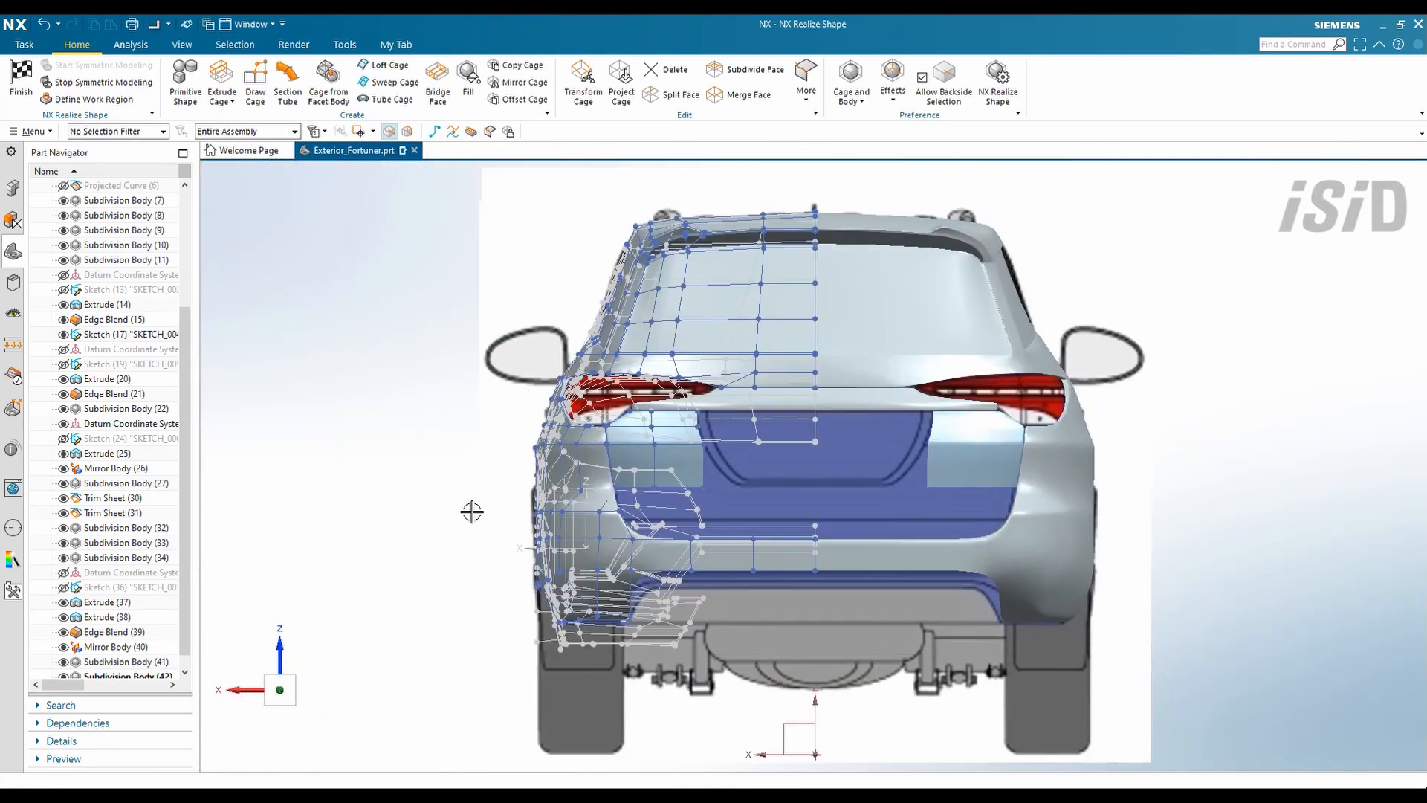
scroll(498, 515, up, 4)
scroll(879, 463, up, 1)
double_click(988, 467)
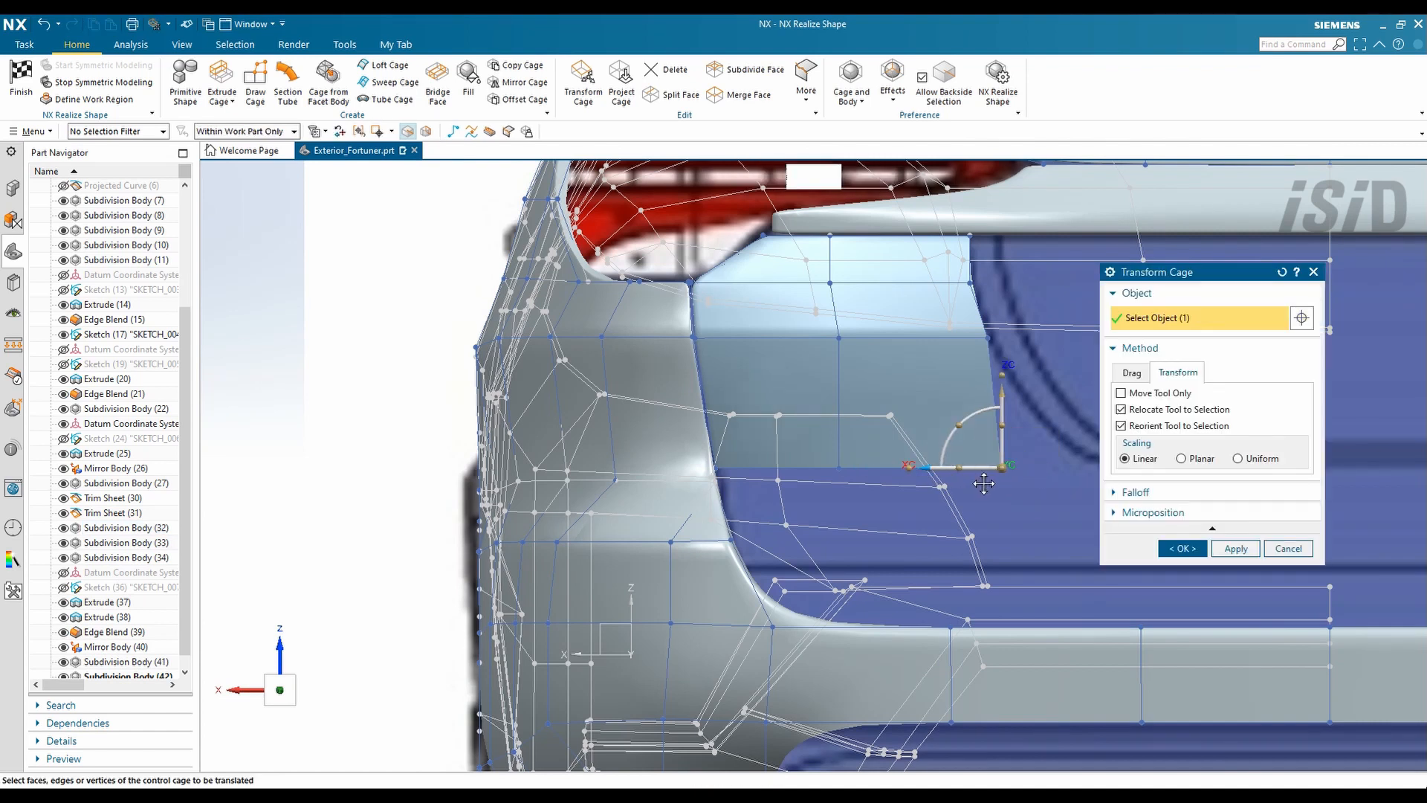
scroll(988, 483, down, 2)
click(1182, 548)
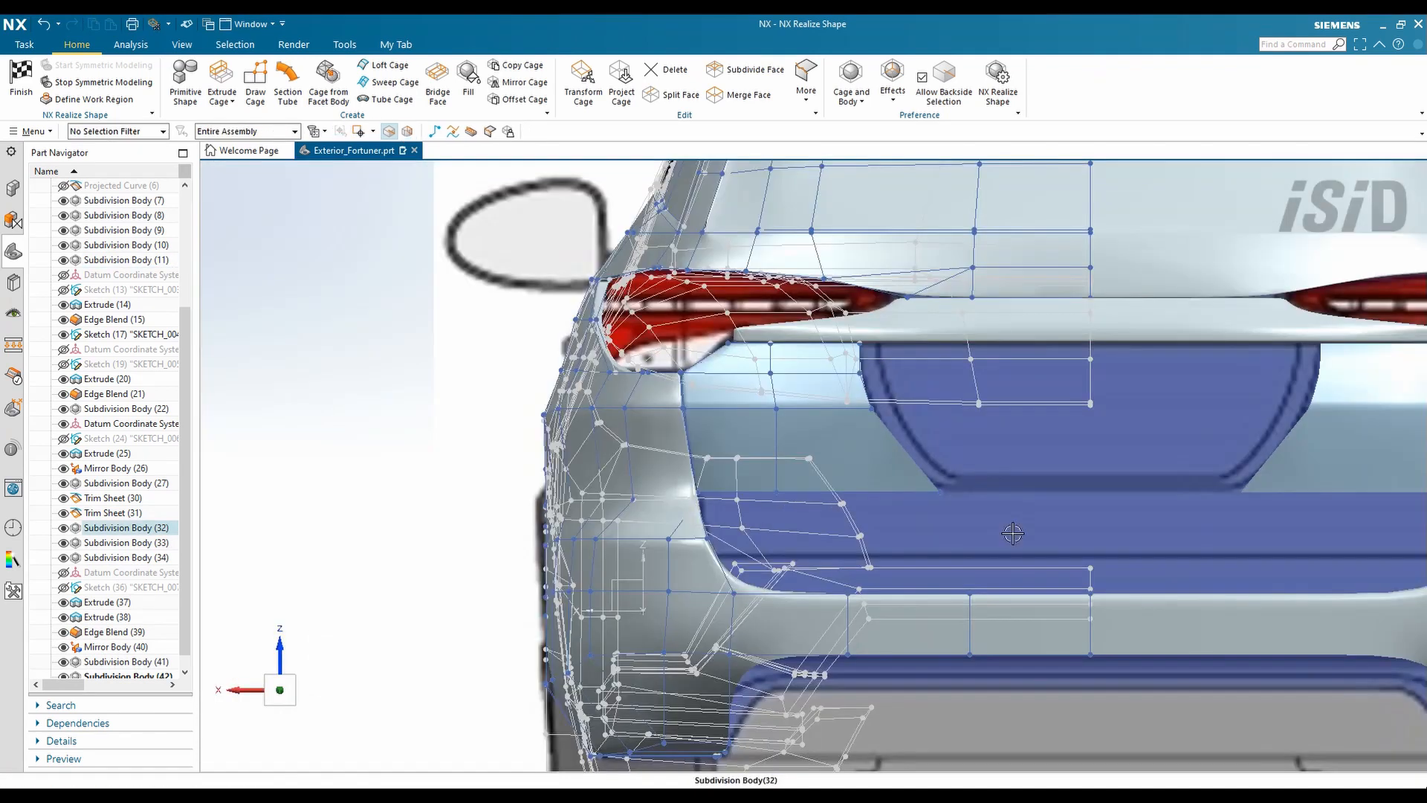
scroll(1002, 497, up, 3)
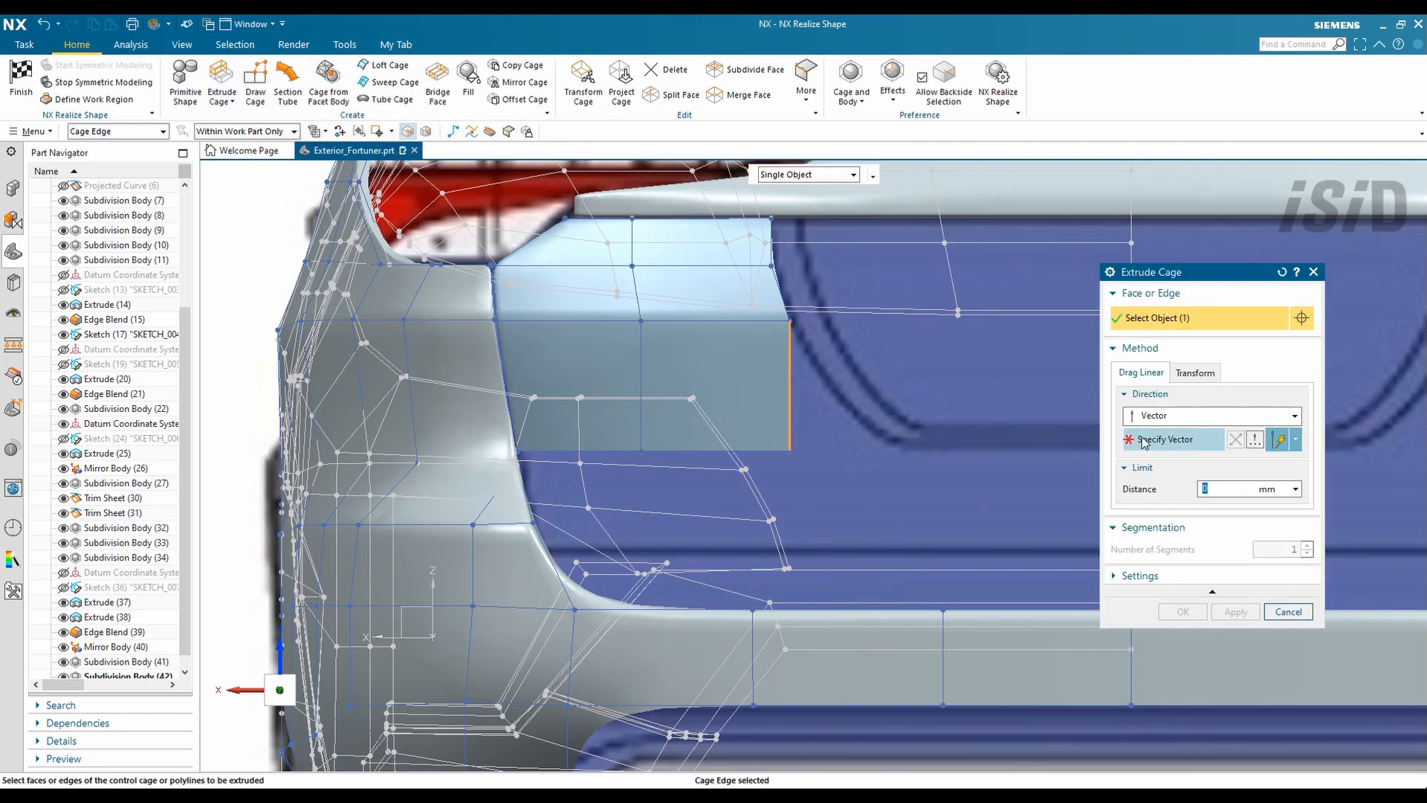
- Extrude the panel edge 110 mm sideways and split the new face at a vertex
drag(809, 388, 901, 400)
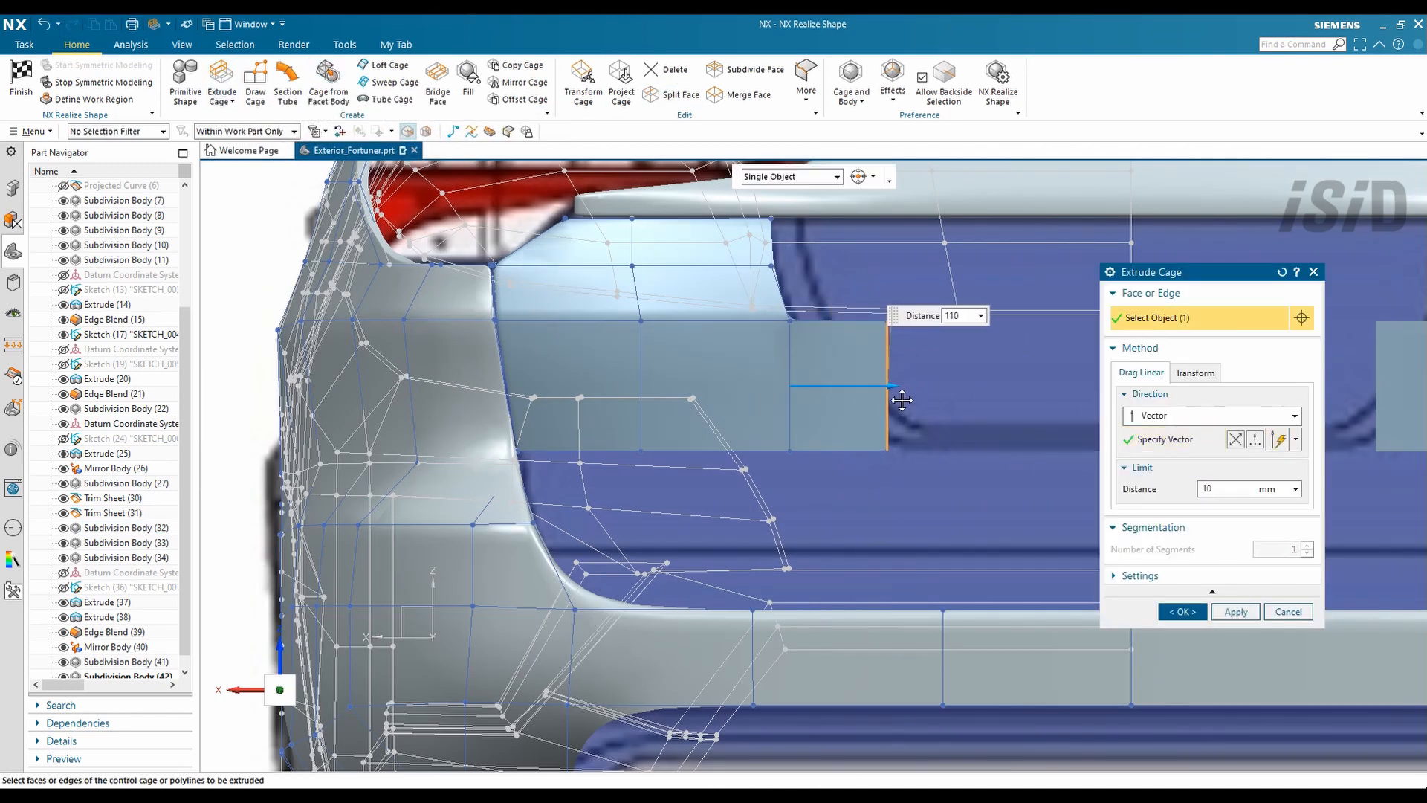
click(1184, 612)
click(672, 95)
click(1182, 421)
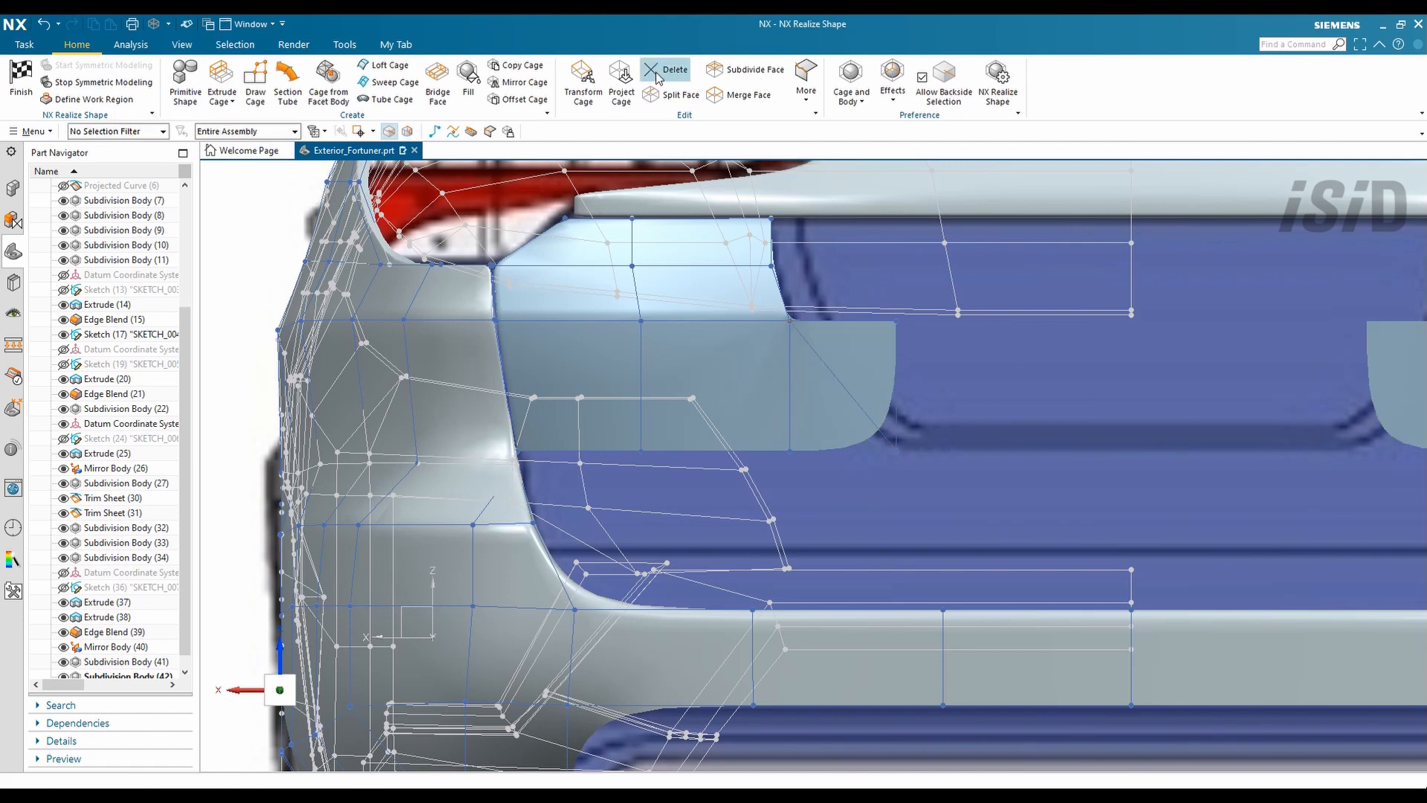
- Delete the leftover triangular cage face
click(667, 69)
click(862, 362)
click(1184, 388)
scroll(758, 545, down, 1)
scroll(936, 429, down, 2)
scroll(1200, 317, up, 1)
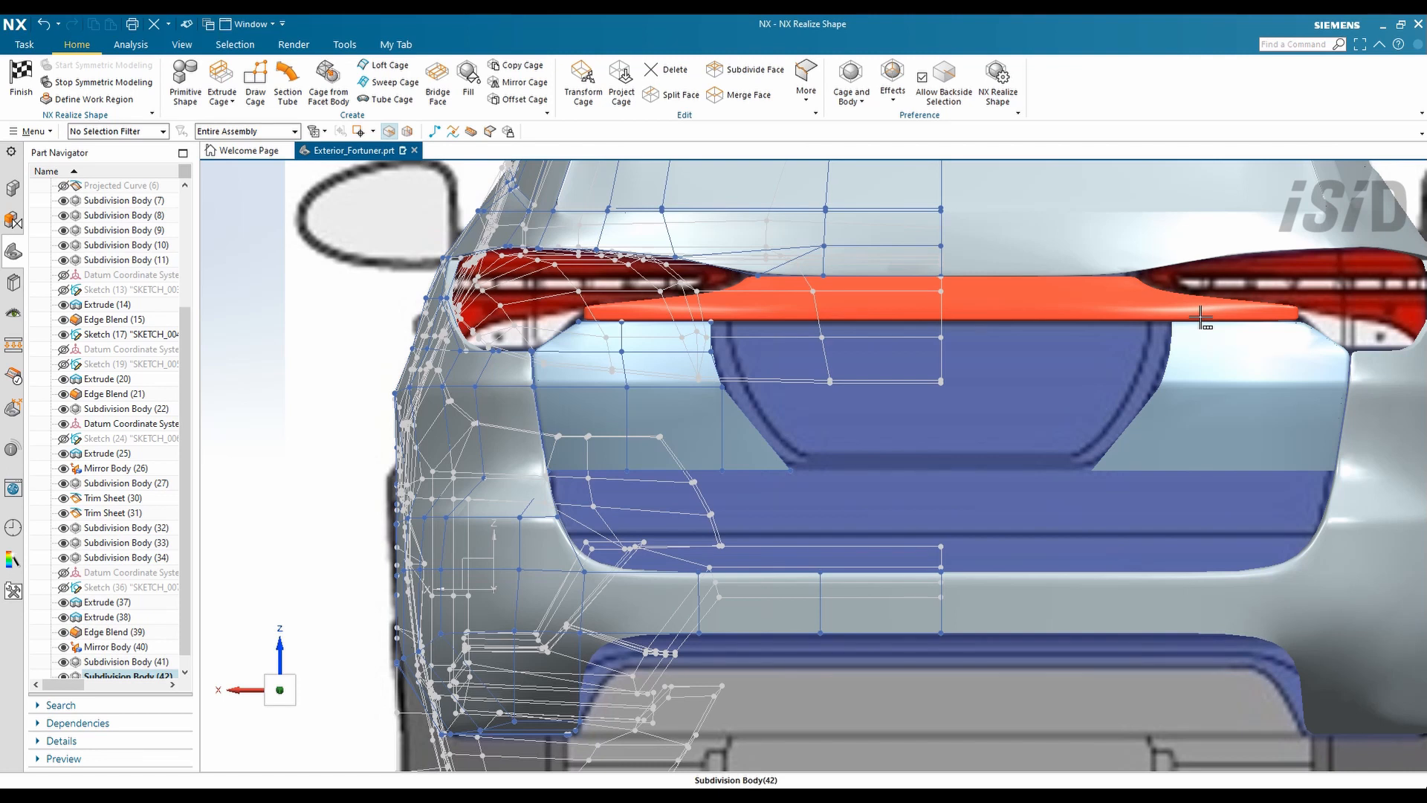
- Orbit to review the rear, then return to a straight Back view
middle_drag(1202, 319, 665, 528)
scroll(666, 528, down, 5)
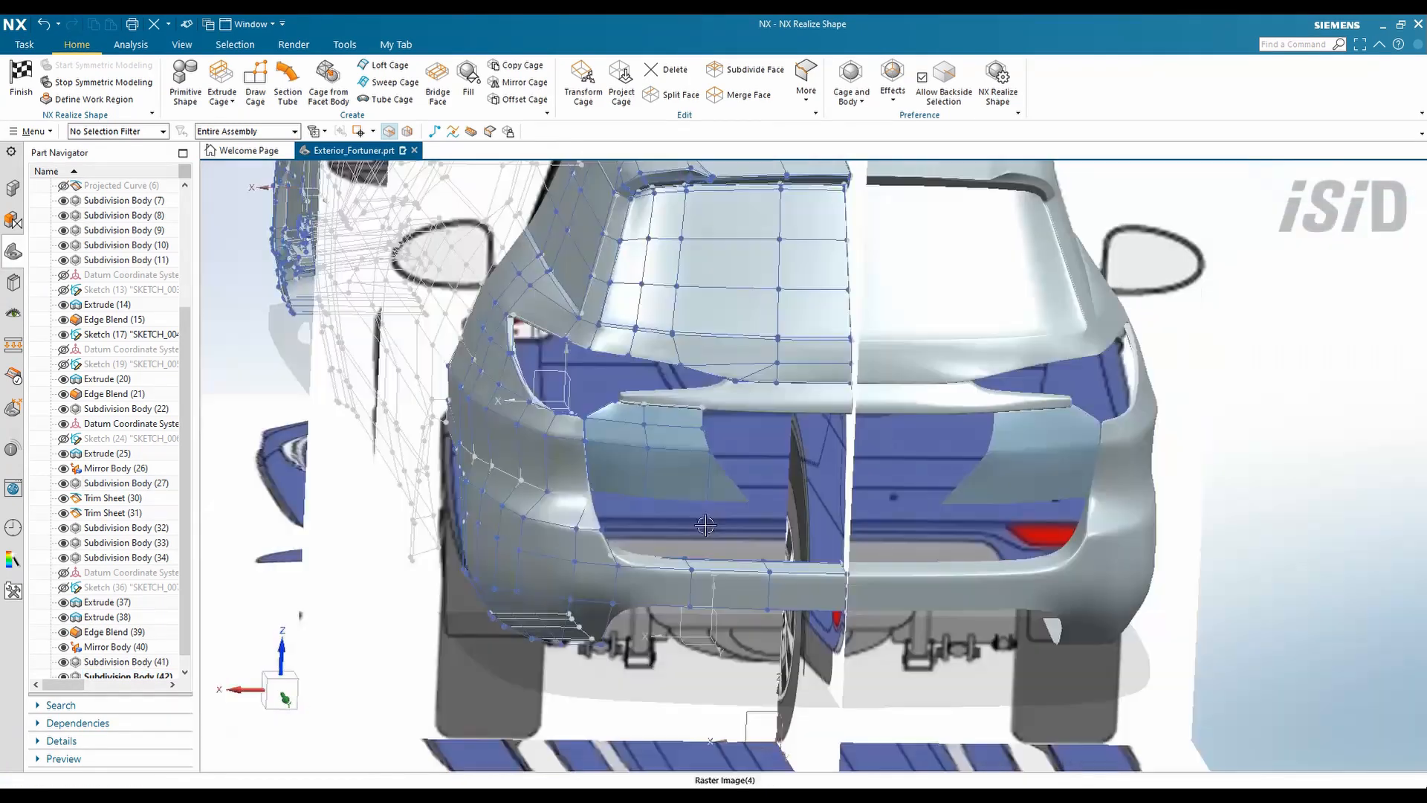
right_click(1219, 484)
mouse_move(1274, 395)
click(1151, 504)
scroll(864, 469, down, 1)
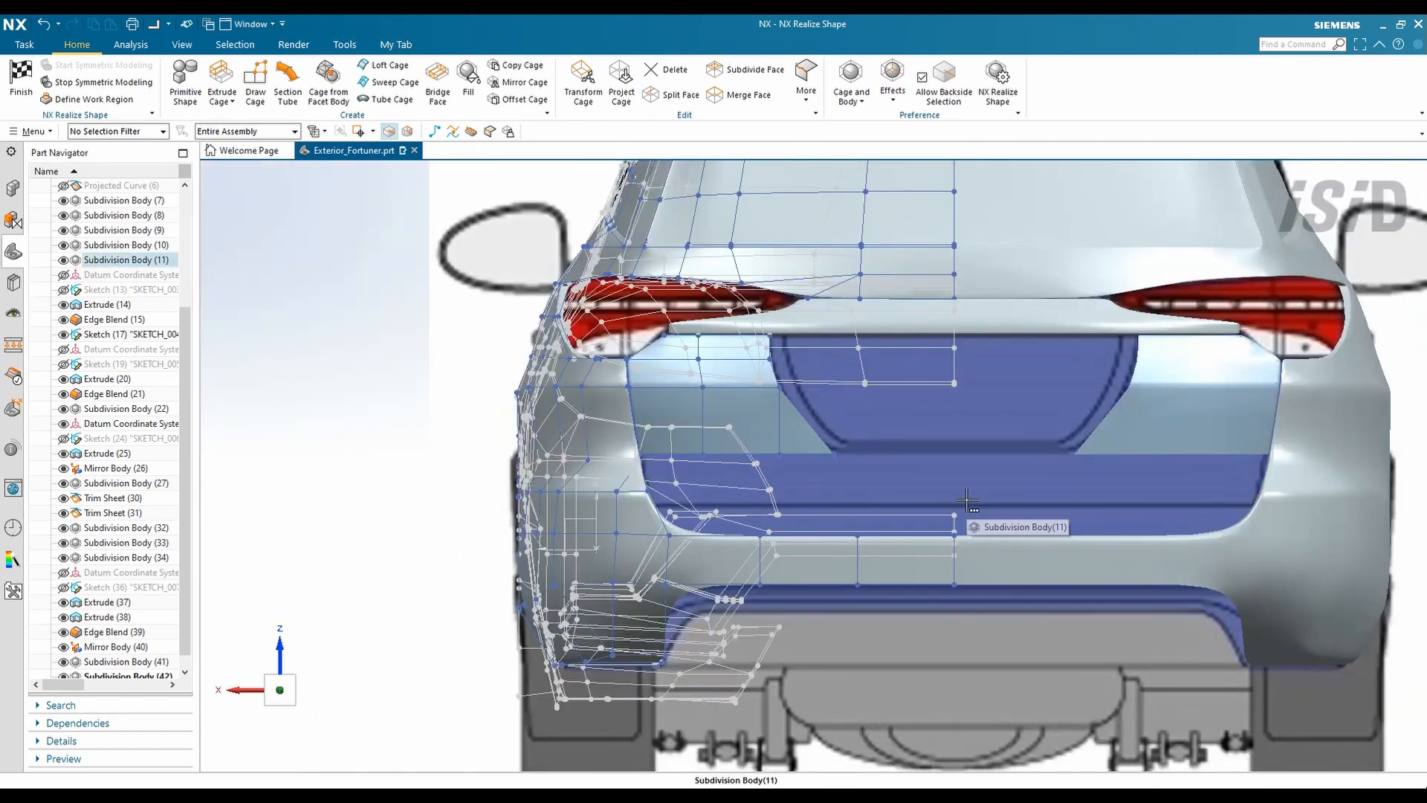
scroll(968, 501, down, 1)
scroll(869, 472, down, 1)
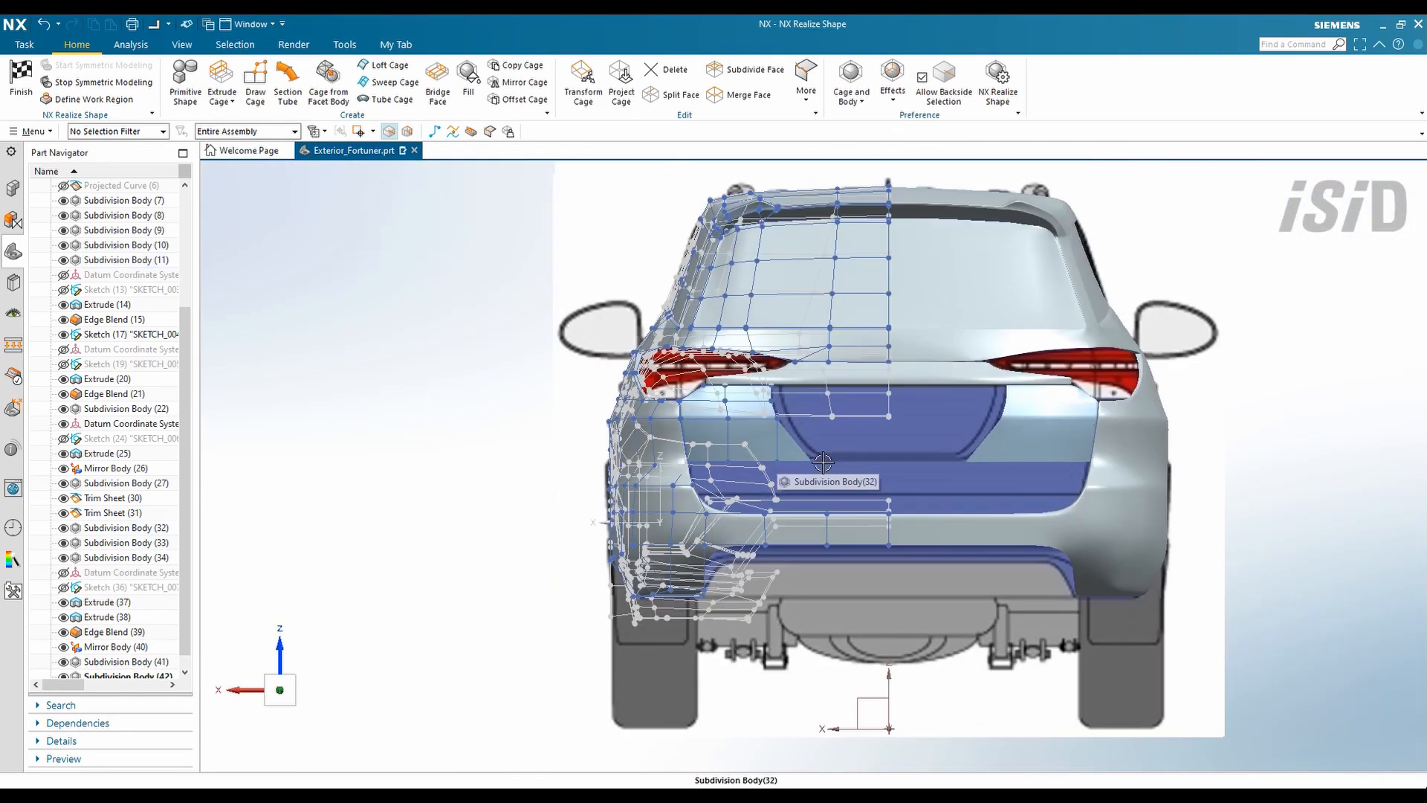
- Add one more recess edge to the cage extrusion and finish it
scroll(824, 464, up, 2)
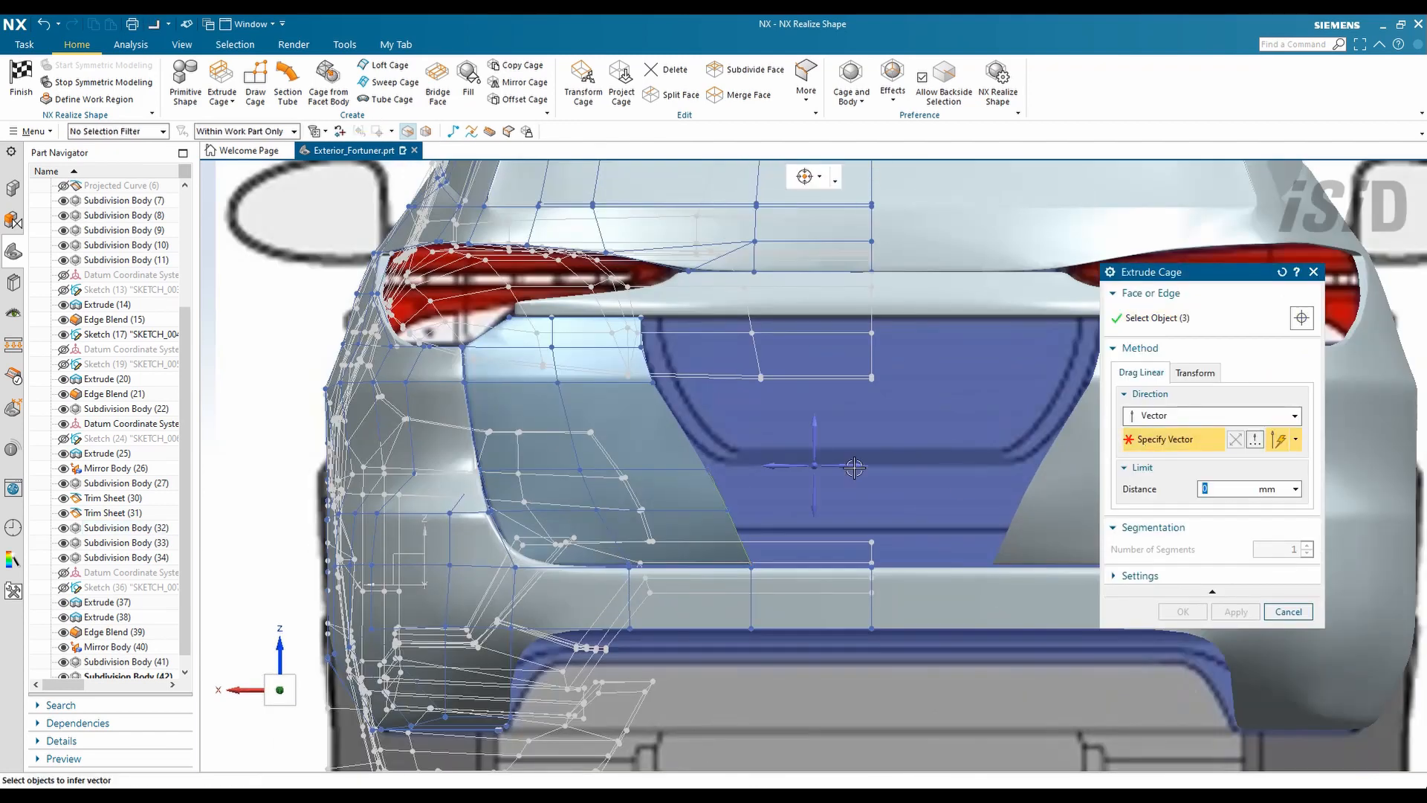
click(818, 505)
middle_click(1102, 634)
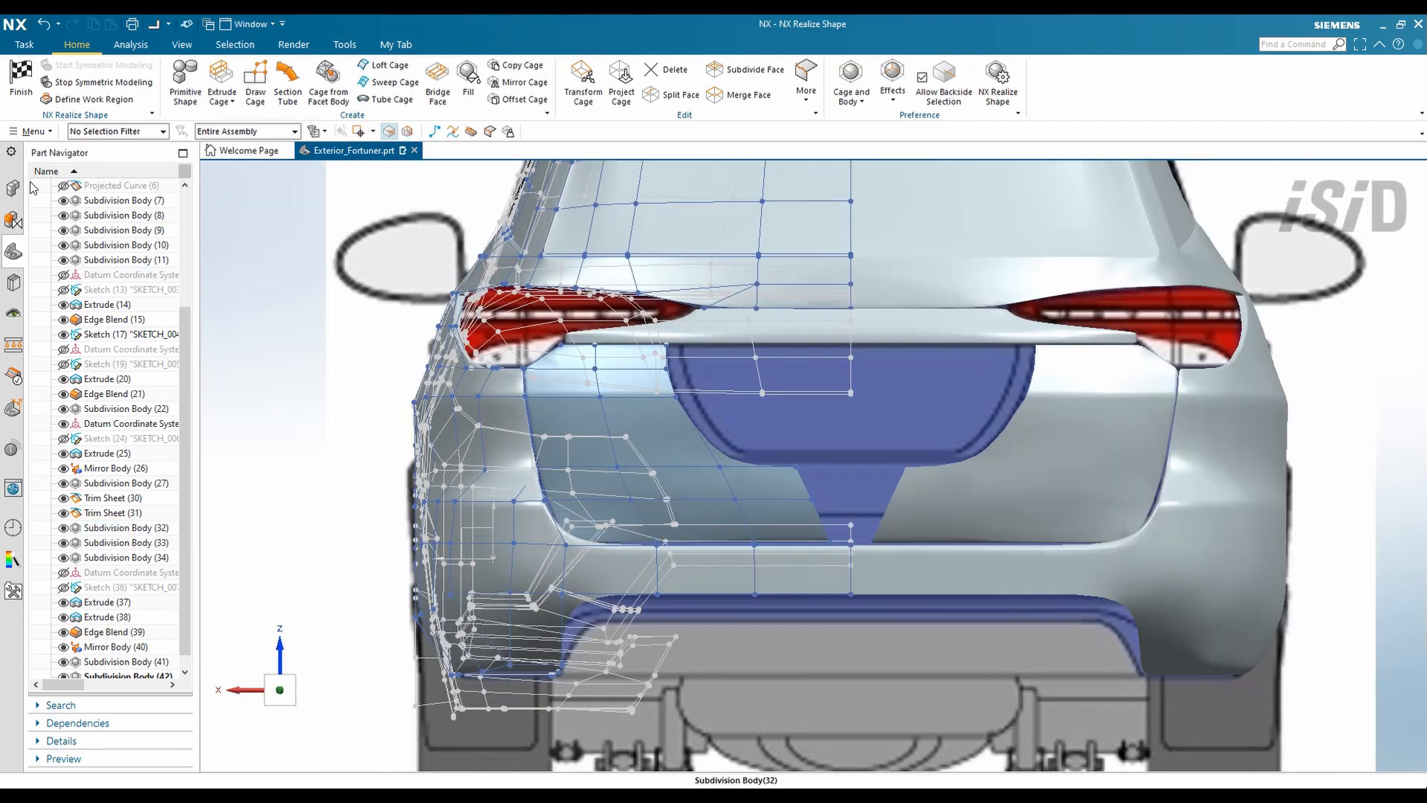
- With symmetry off, sew the tailgate cage halves at the centre gap, then restore symmetric modelling
click(102, 83)
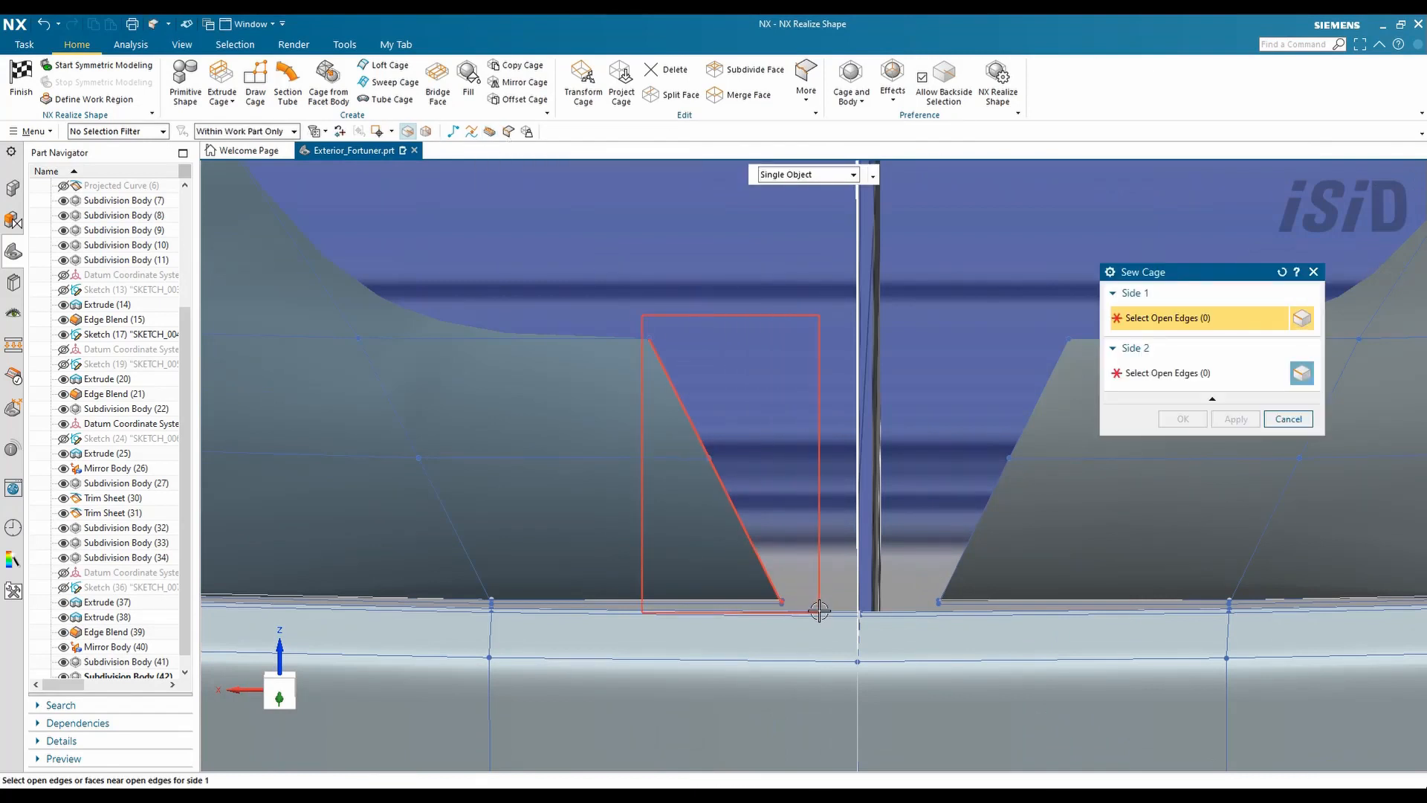
drag(819, 611, 819, 611)
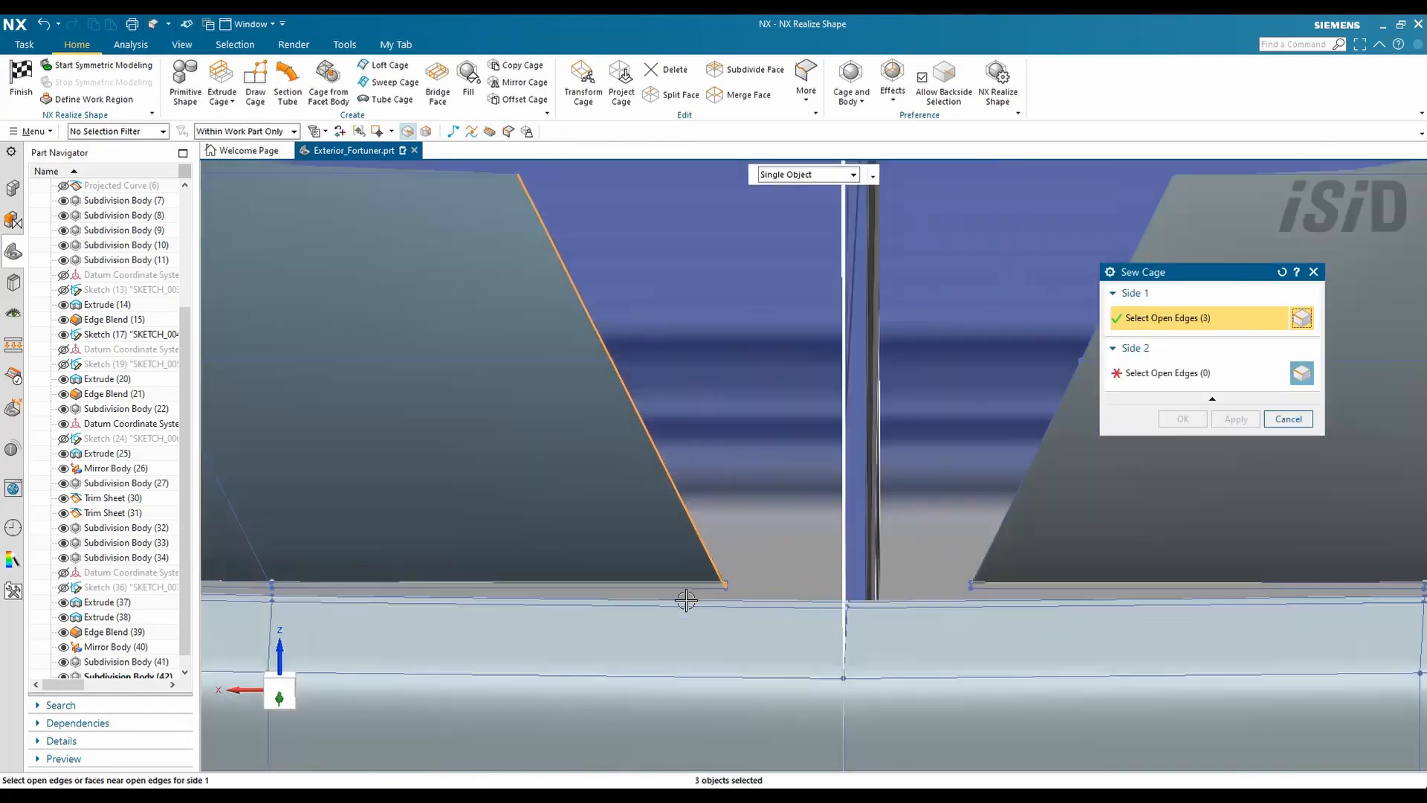
click(1182, 418)
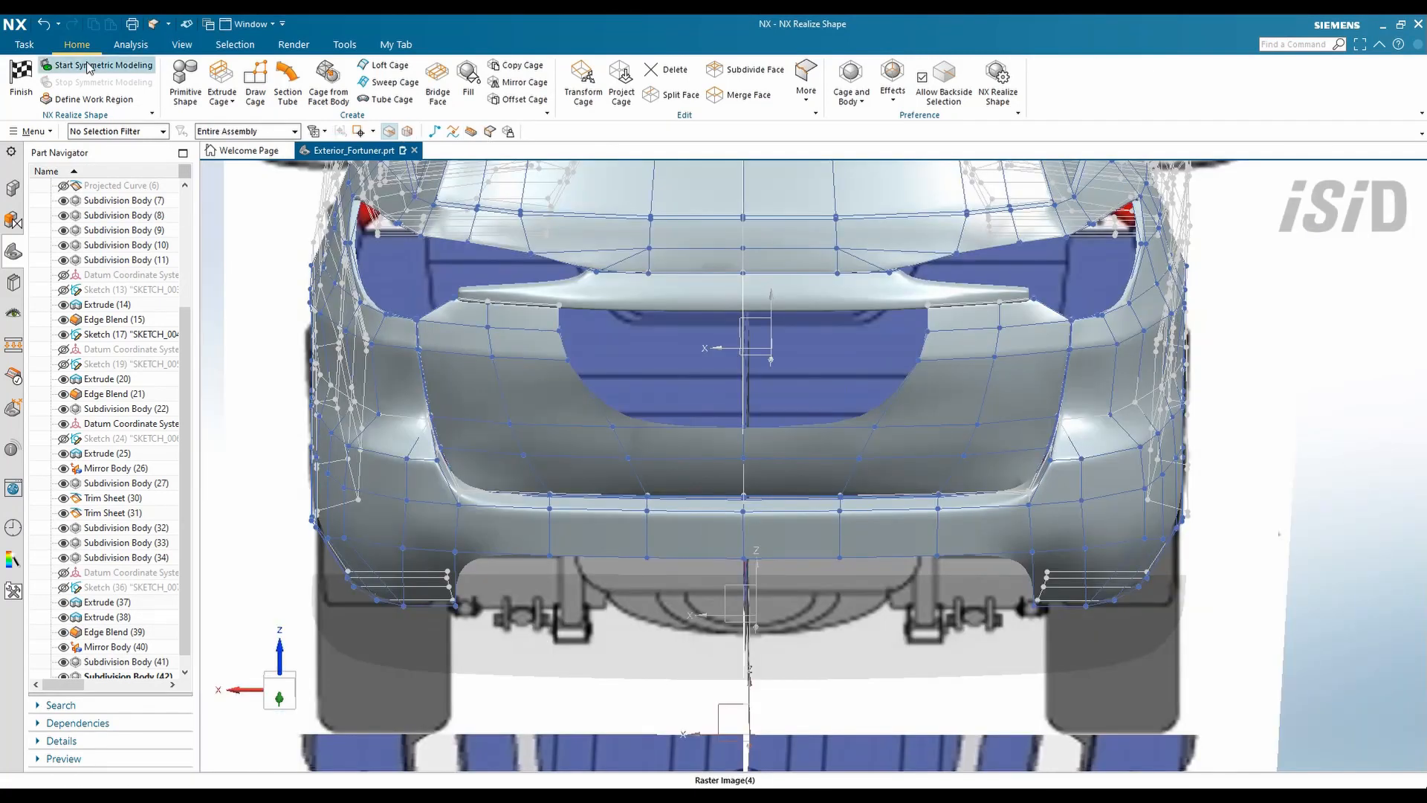
click(102, 65)
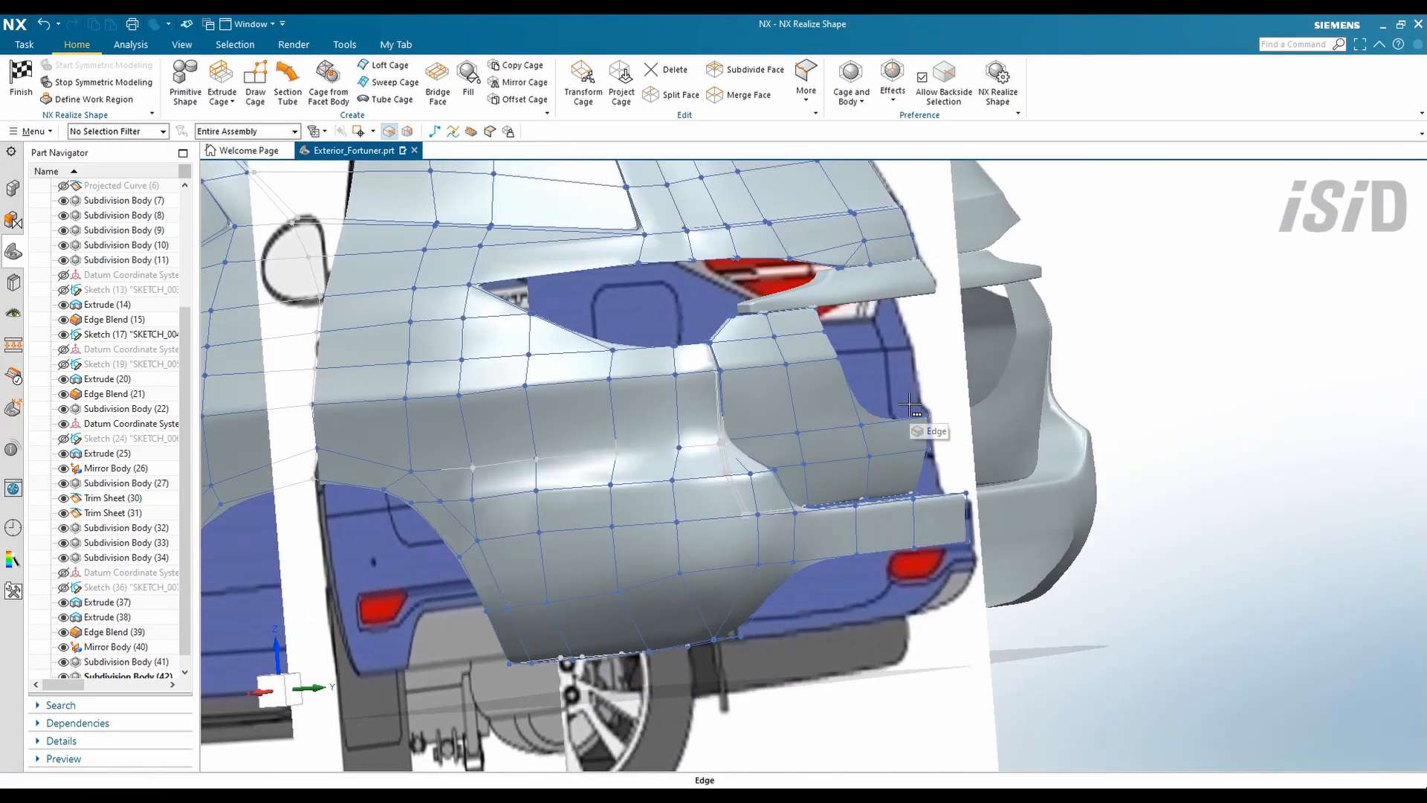
- Orbit around the rear bumper, then snap to a straight Back view
scroll(808, 390, up, 2)
middle_drag(809, 391, 864, 460)
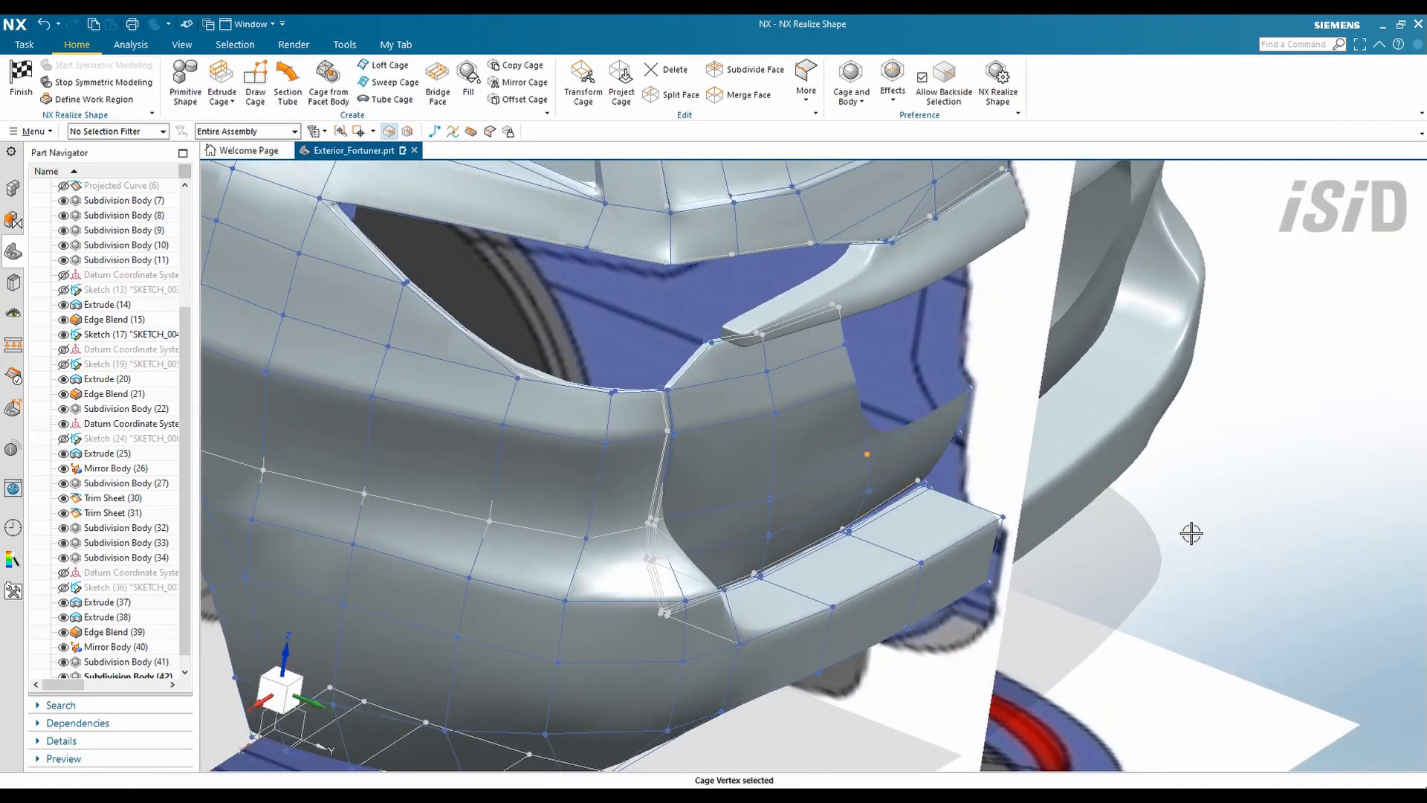
middle_drag(973, 446, 863, 297)
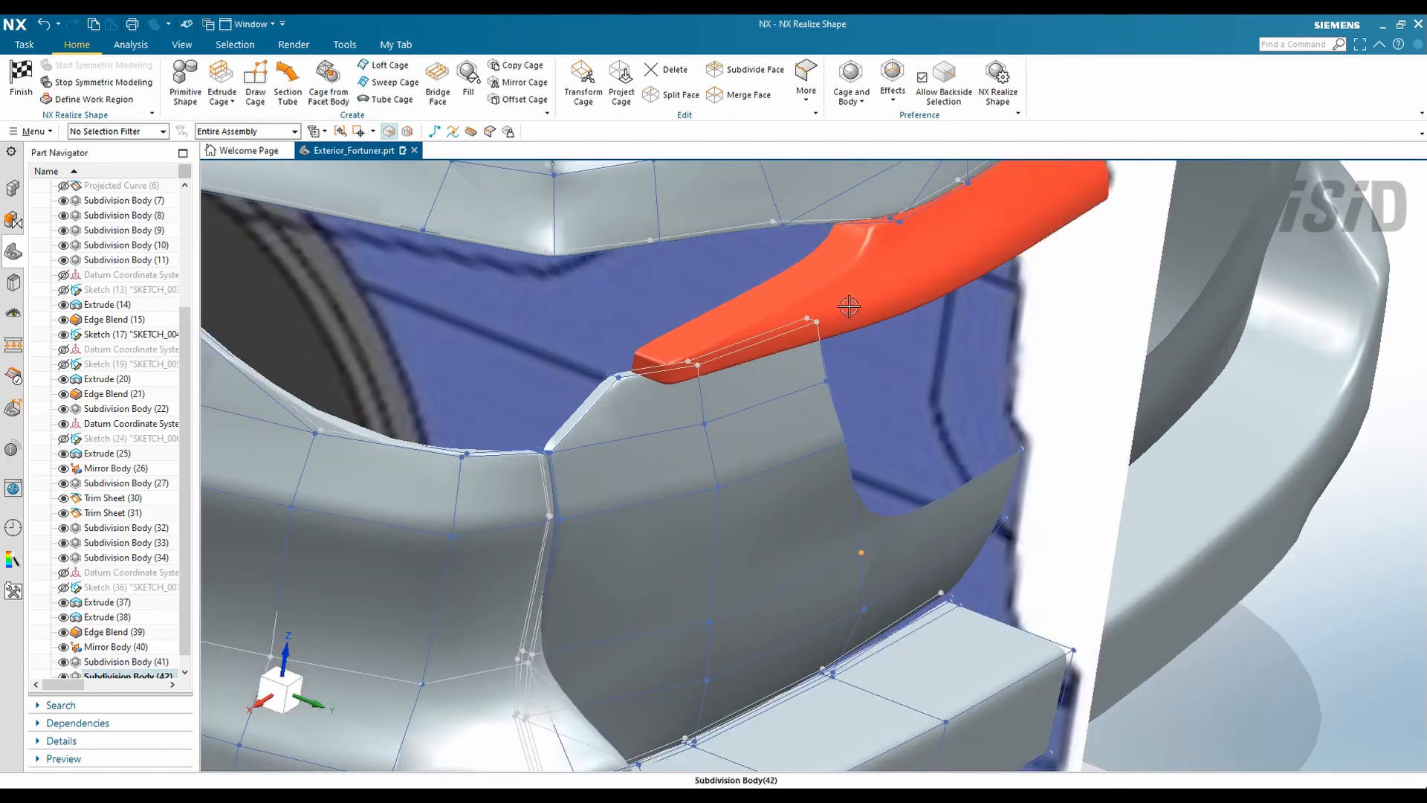
middle_drag(756, 455, 684, 427)
scroll(789, 479, down, 6)
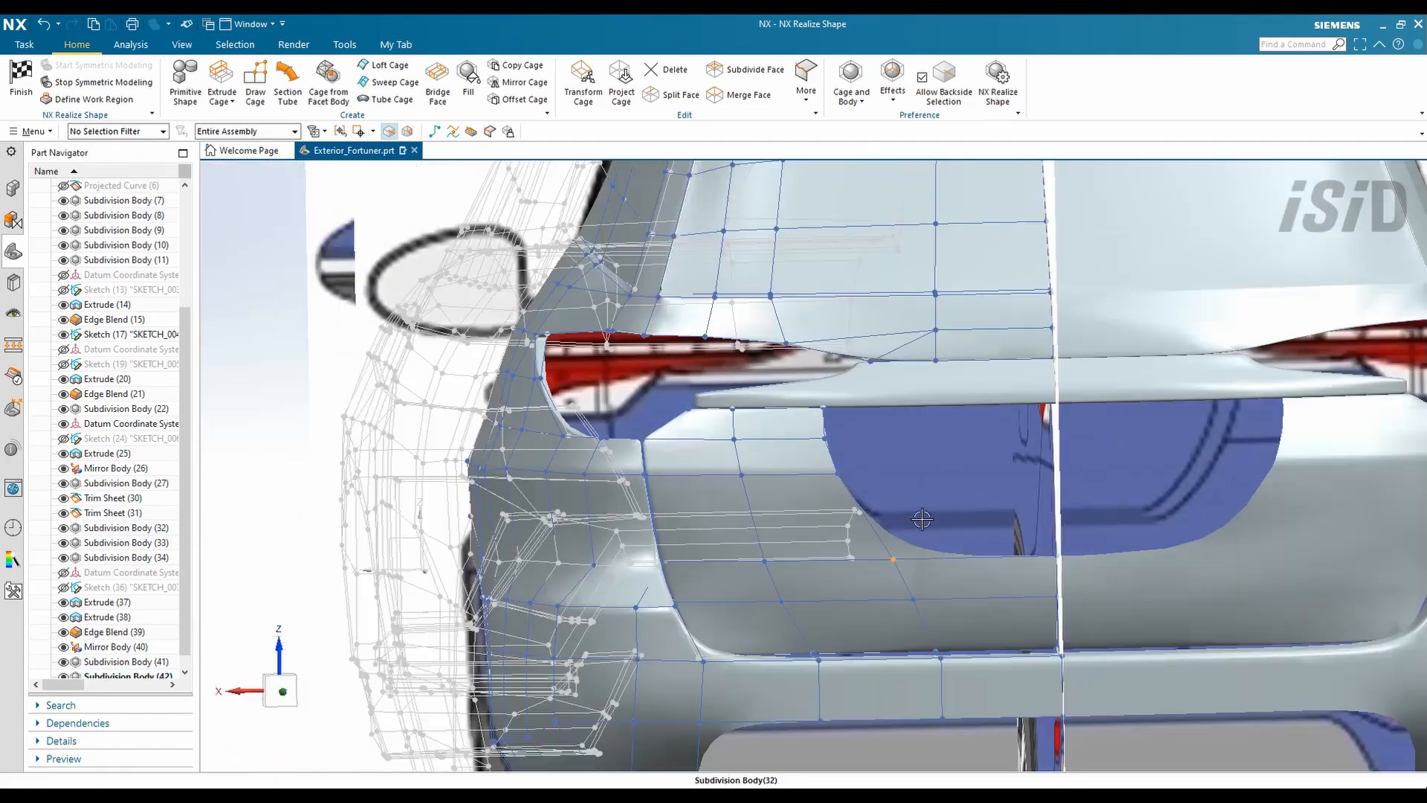
right_click(1341, 394)
mouse_move(1336, 641)
click(1169, 717)
scroll(964, 462, up, 4)
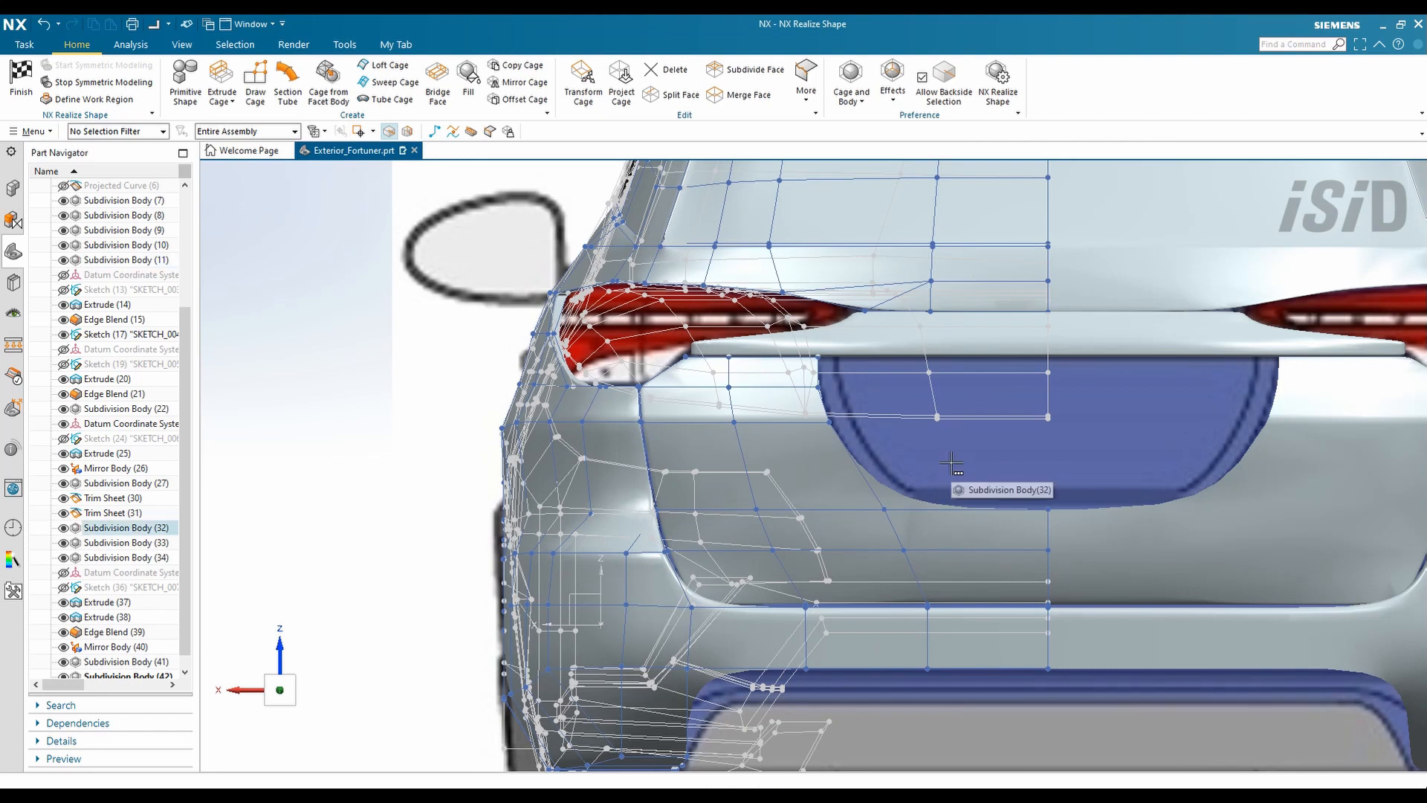
scroll(751, 402, up, 6)
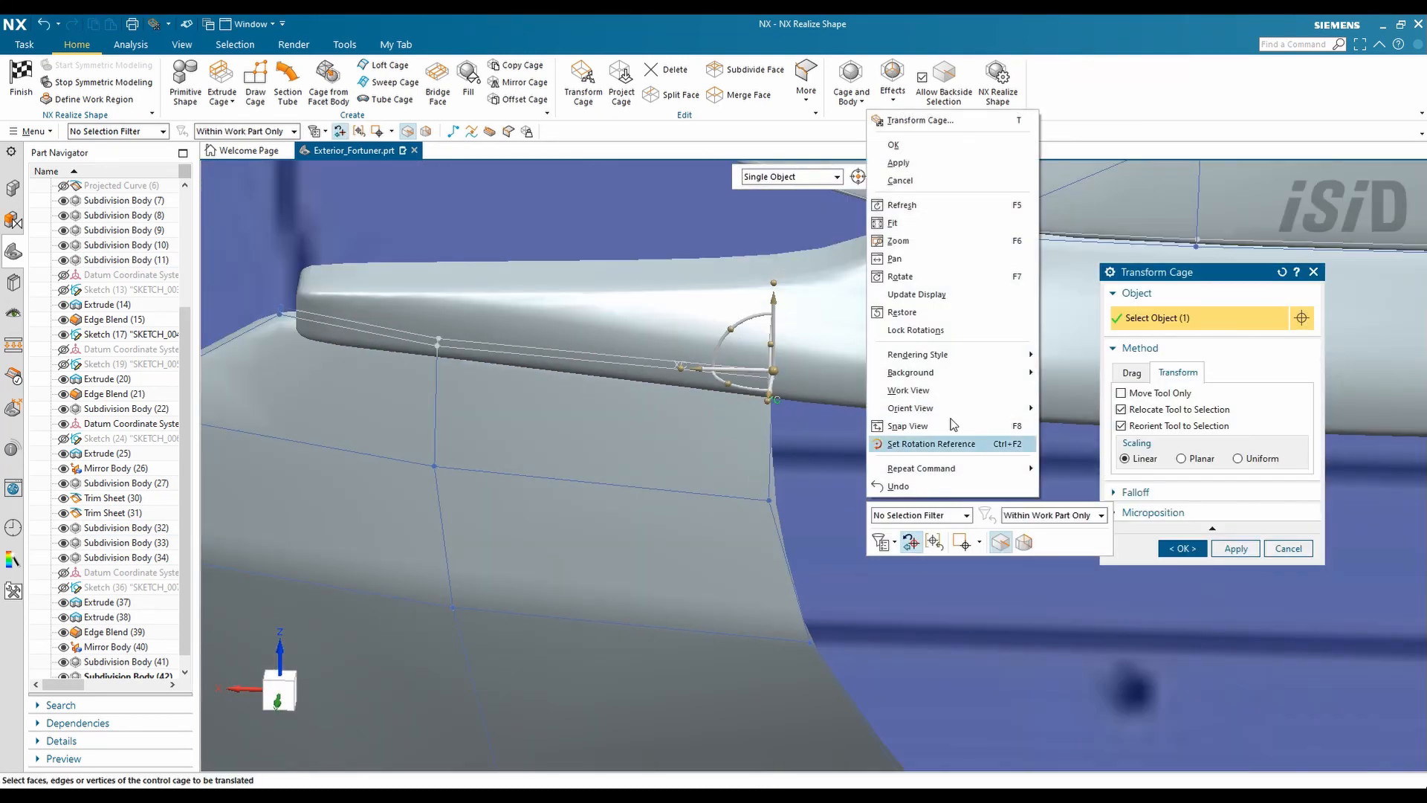
- Transform the cage face at the upper recess corner to tuck it under the lamp ledge
click(959, 443)
scroll(628, 346, up, 3)
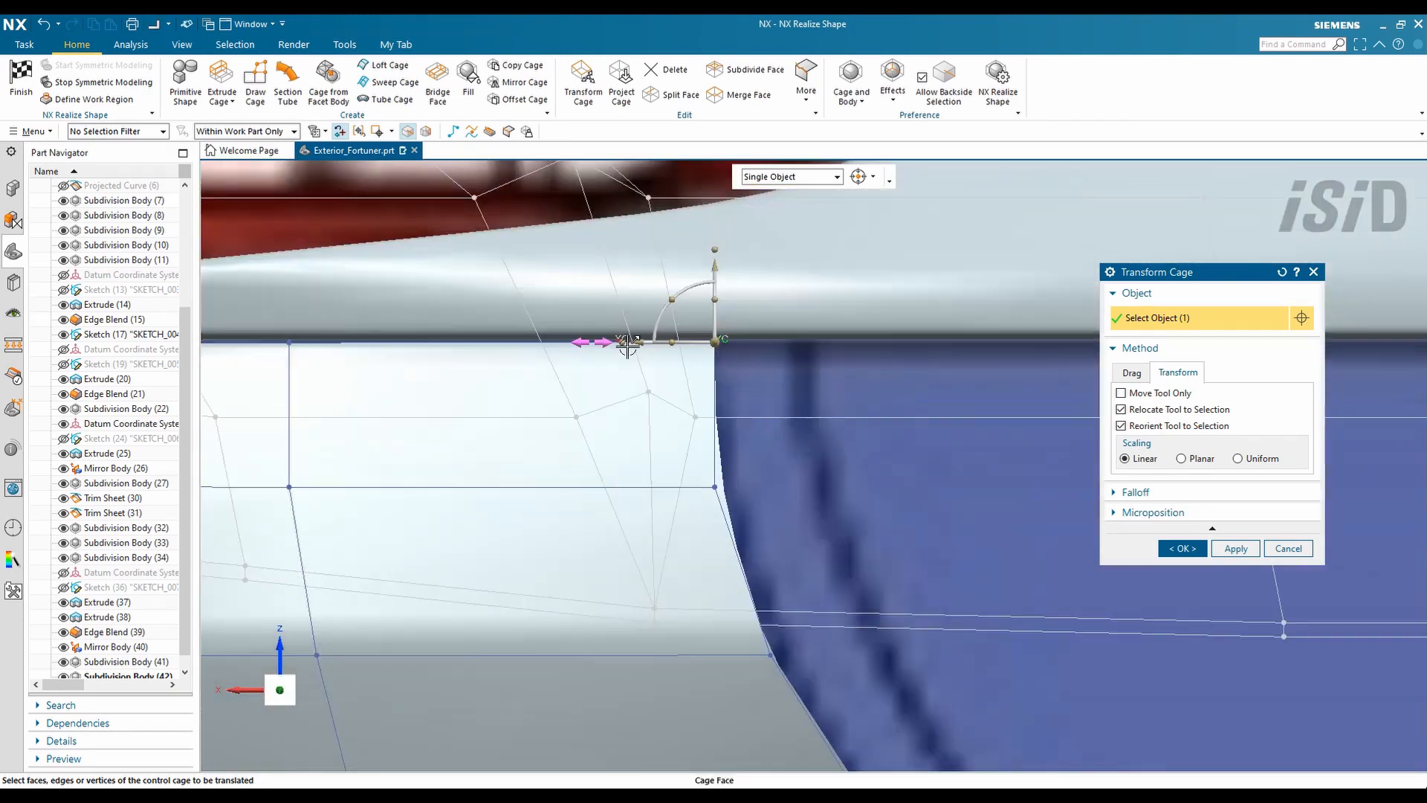
scroll(731, 358, down, 2)
middle_drag(672, 407, 673, 460)
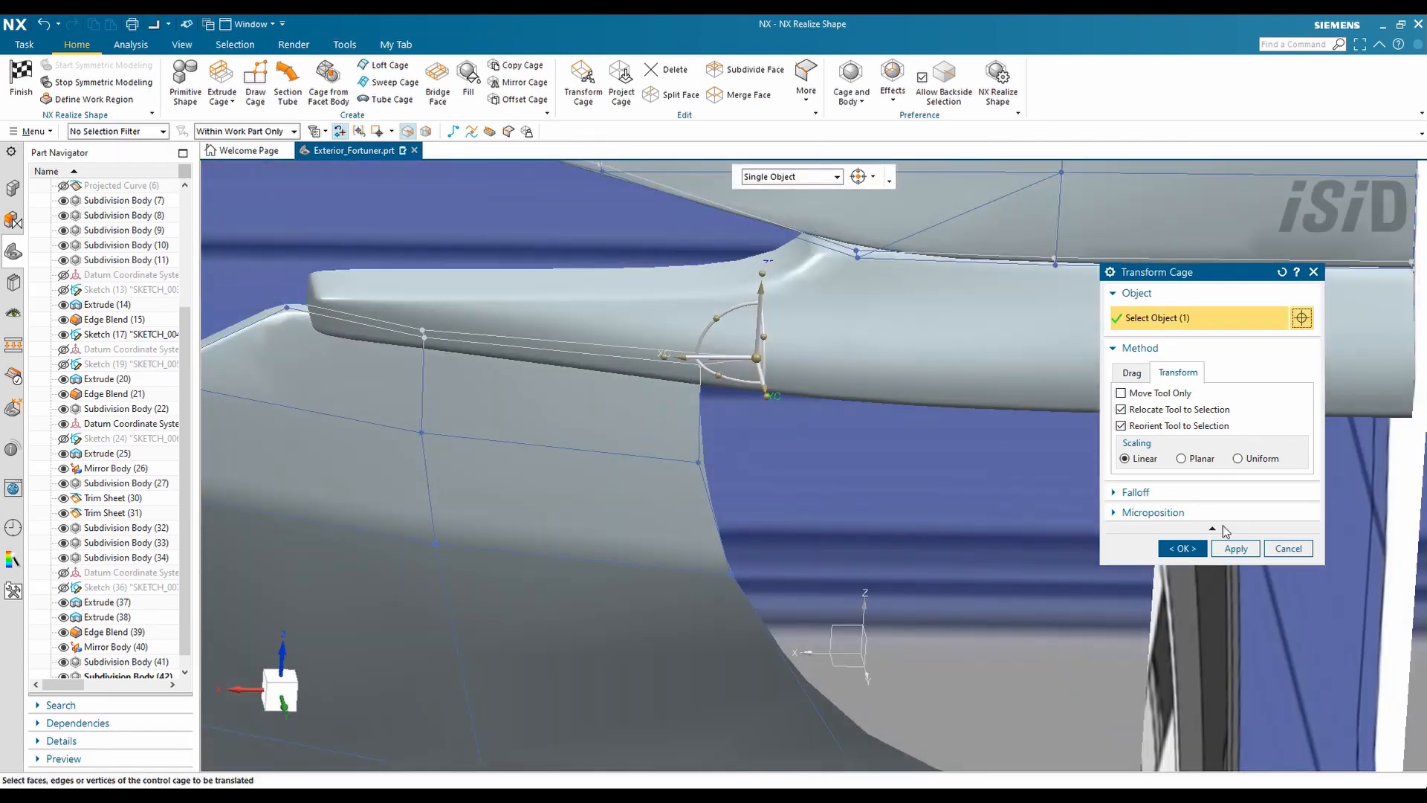
click(1182, 548)
scroll(696, 297, down, 2)
mouse_move(681, 412)
middle_down()
mouse_move(717, 414)
mouse_move(672, 392)
mouse_move(678, 405)
middle_up()
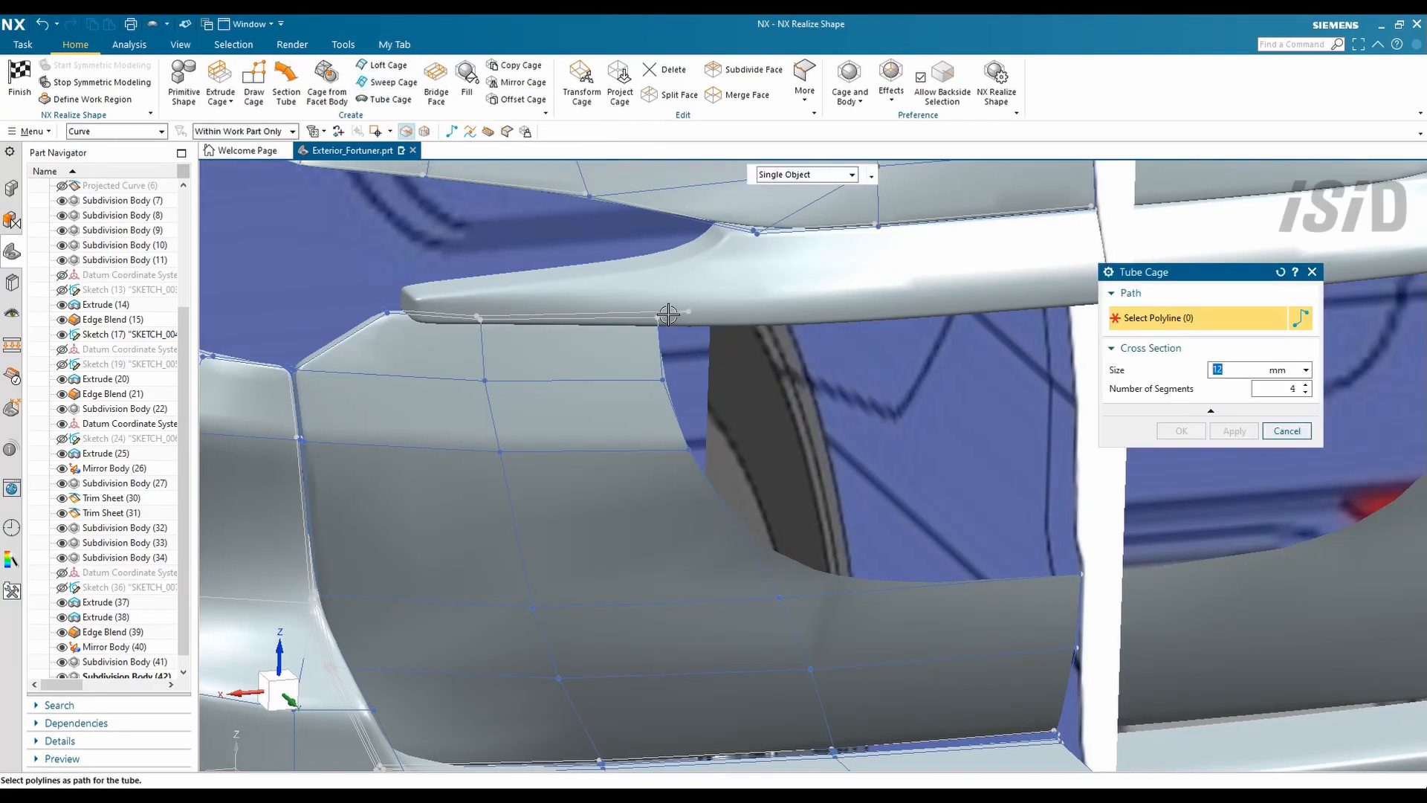
scroll(672, 316, up, 3)
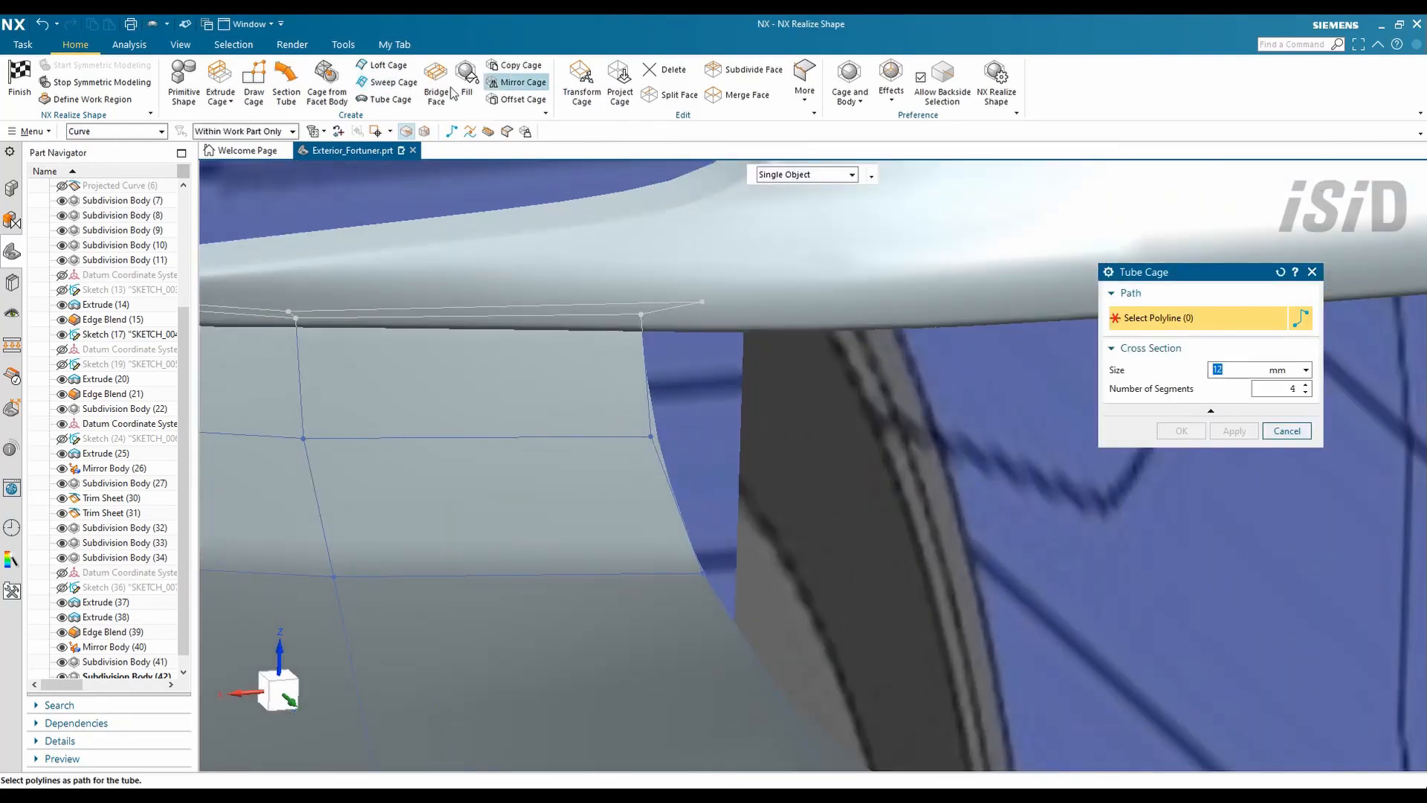
- Sweep new cage faces along the recess edge using one section and two guide edges
click(395, 82)
click(653, 309)
scroll(651, 311, down, 3)
middle_click(696, 355)
click(714, 503)
click(837, 588)
scroll(644, 535, down, 3)
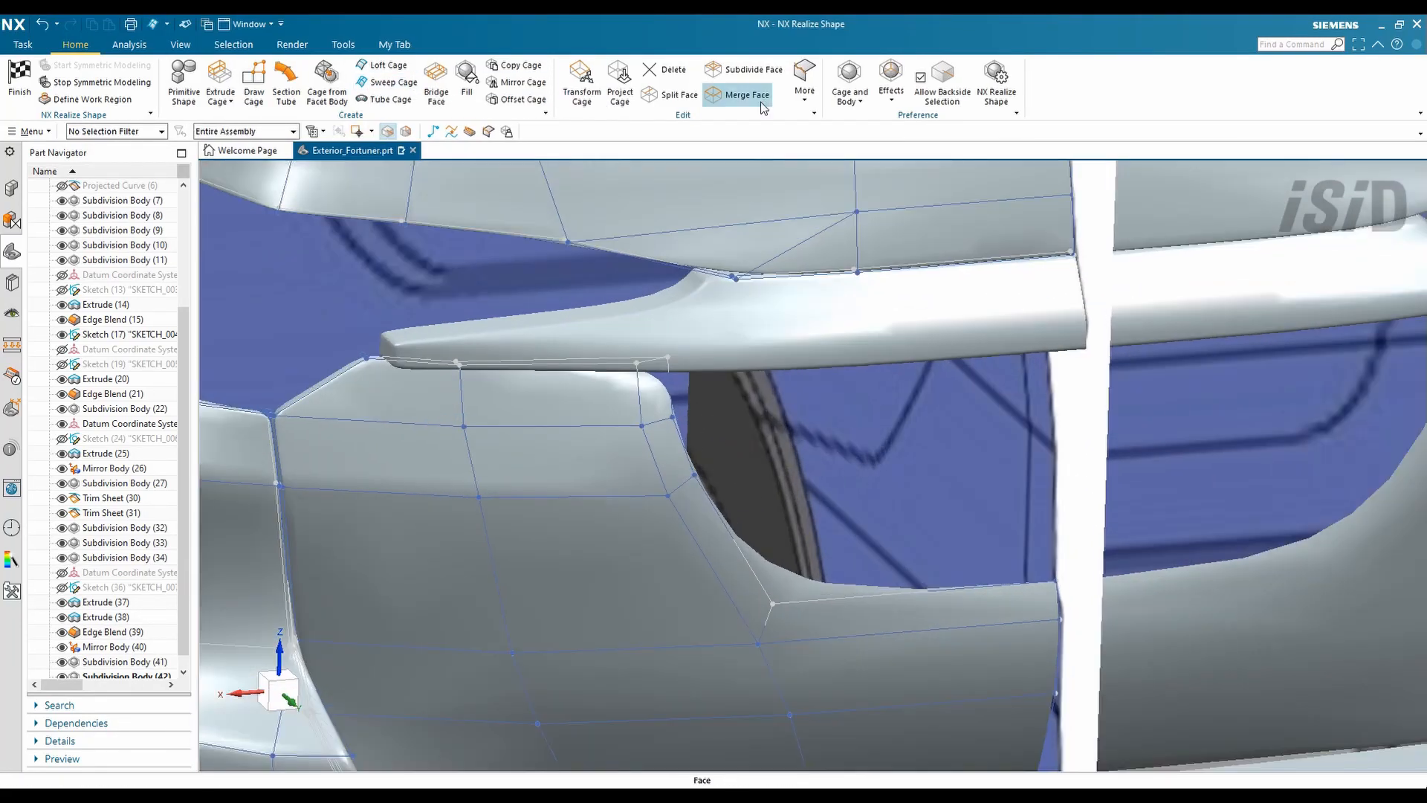
click(804, 82)
click(833, 153)
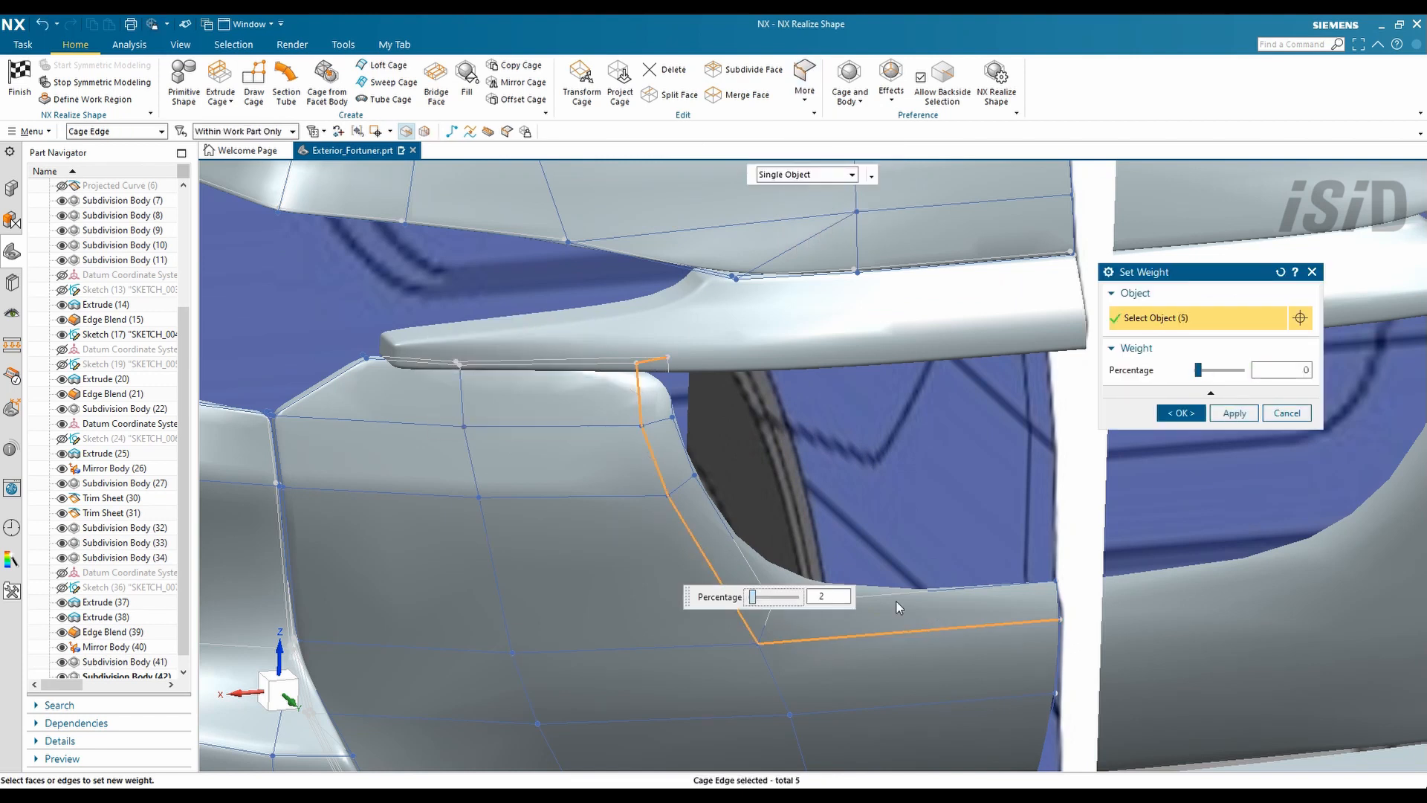
- Apply crease weights to the five recess edges and the short corner edge
click(1234, 412)
click(767, 623)
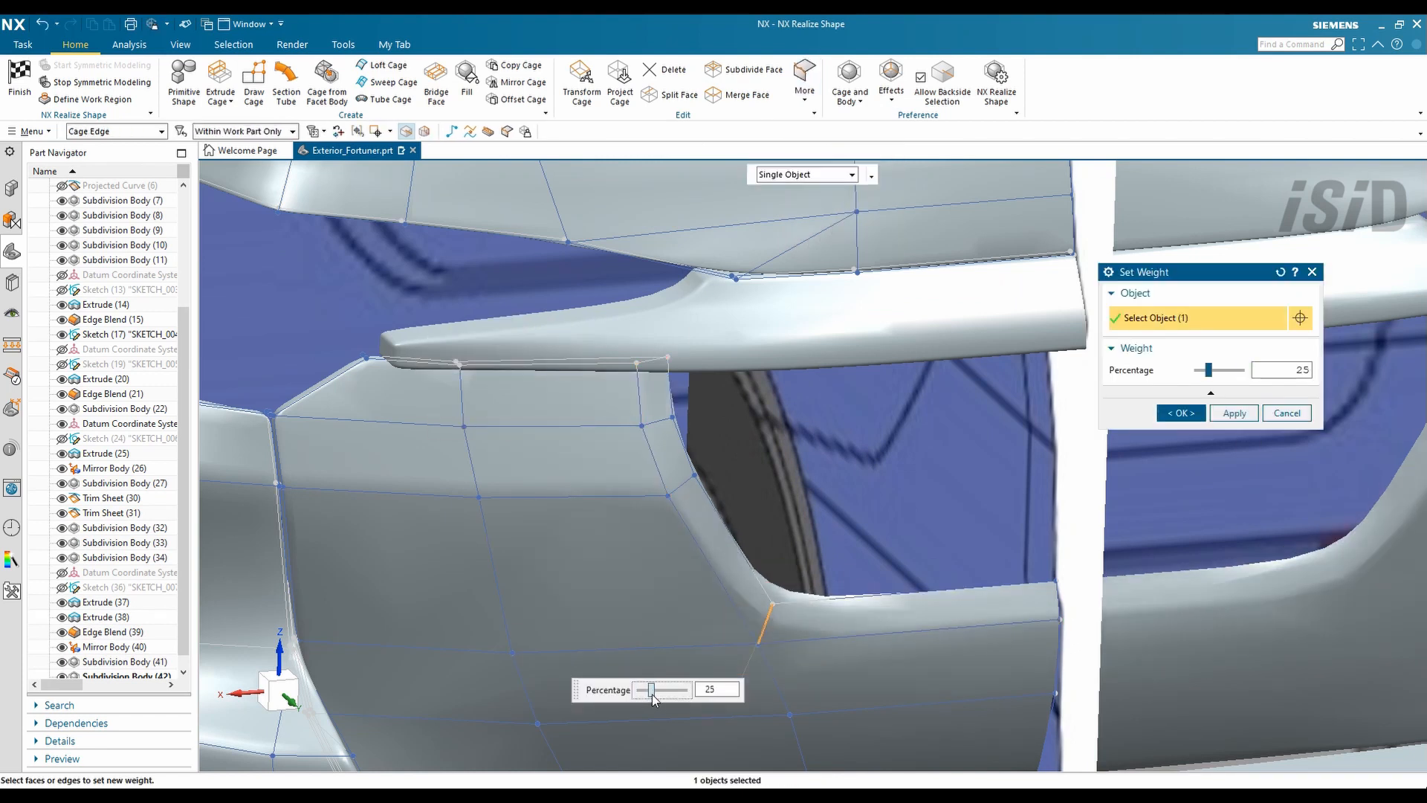
right_click(845, 574)
mouse_move(930, 500)
click(1070, 573)
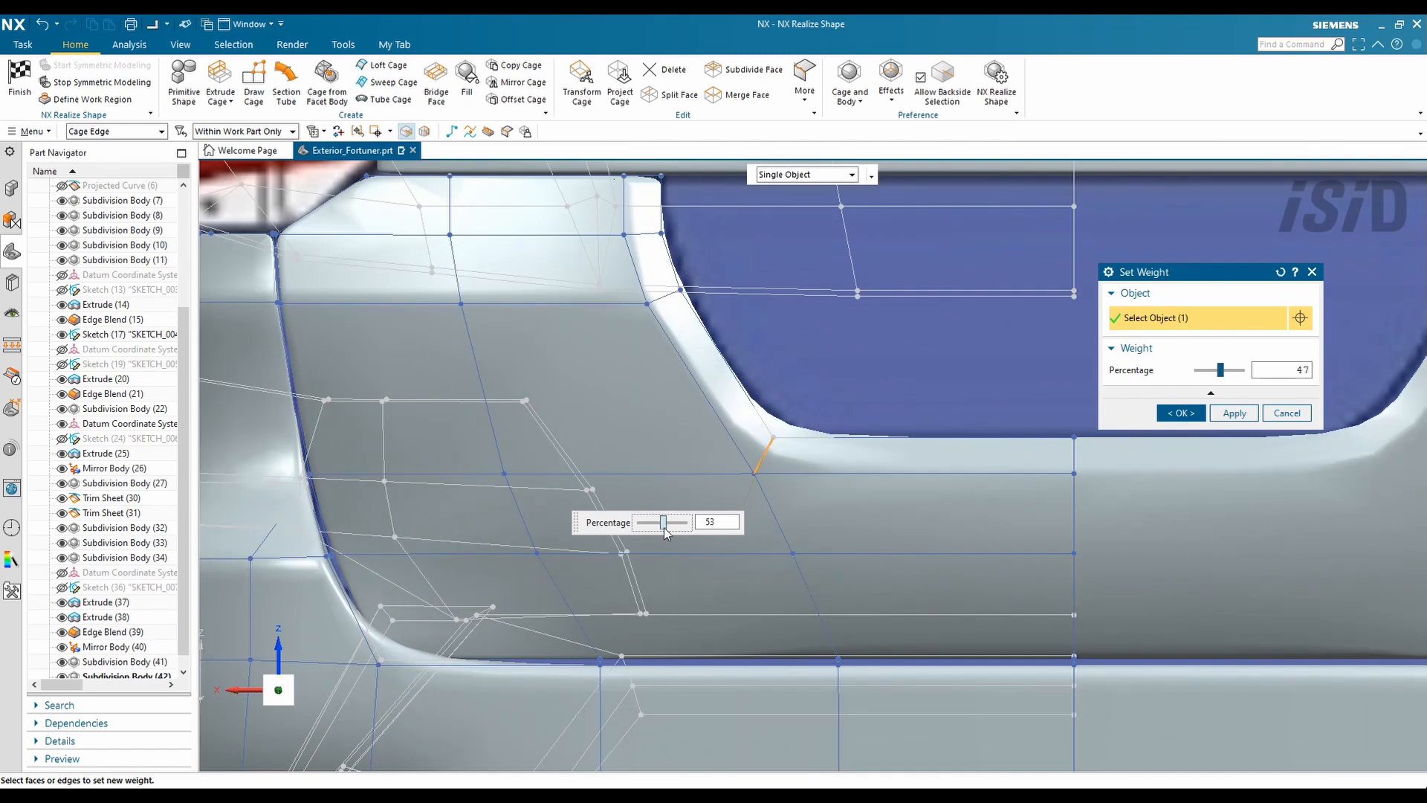
middle_click(714, 510)
scroll(676, 446, down, 5)
scroll(635, 450, up, 4)
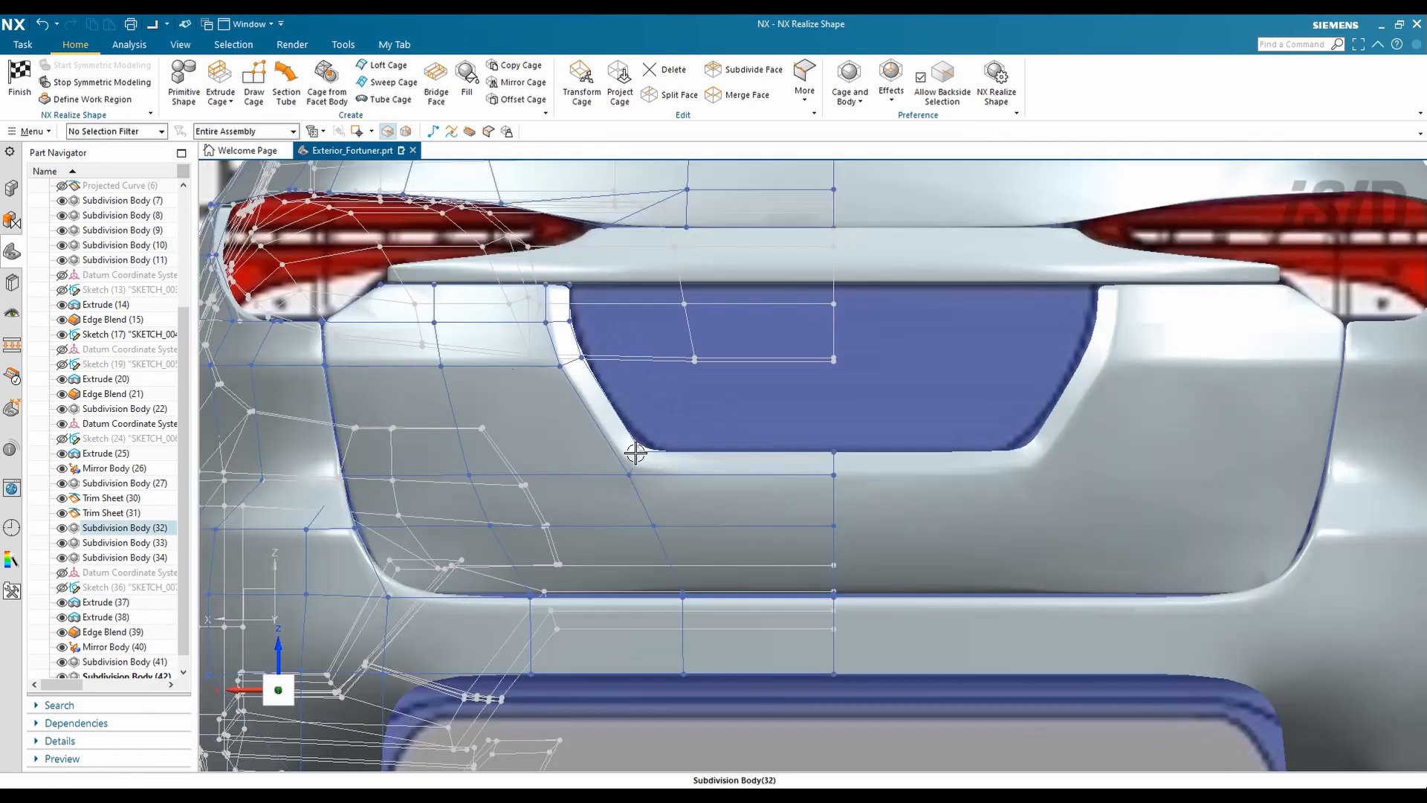
- Complete the sweep along the lower recess edge and crease its edge chain to about 100
middle_drag(546, 388, 578, 324)
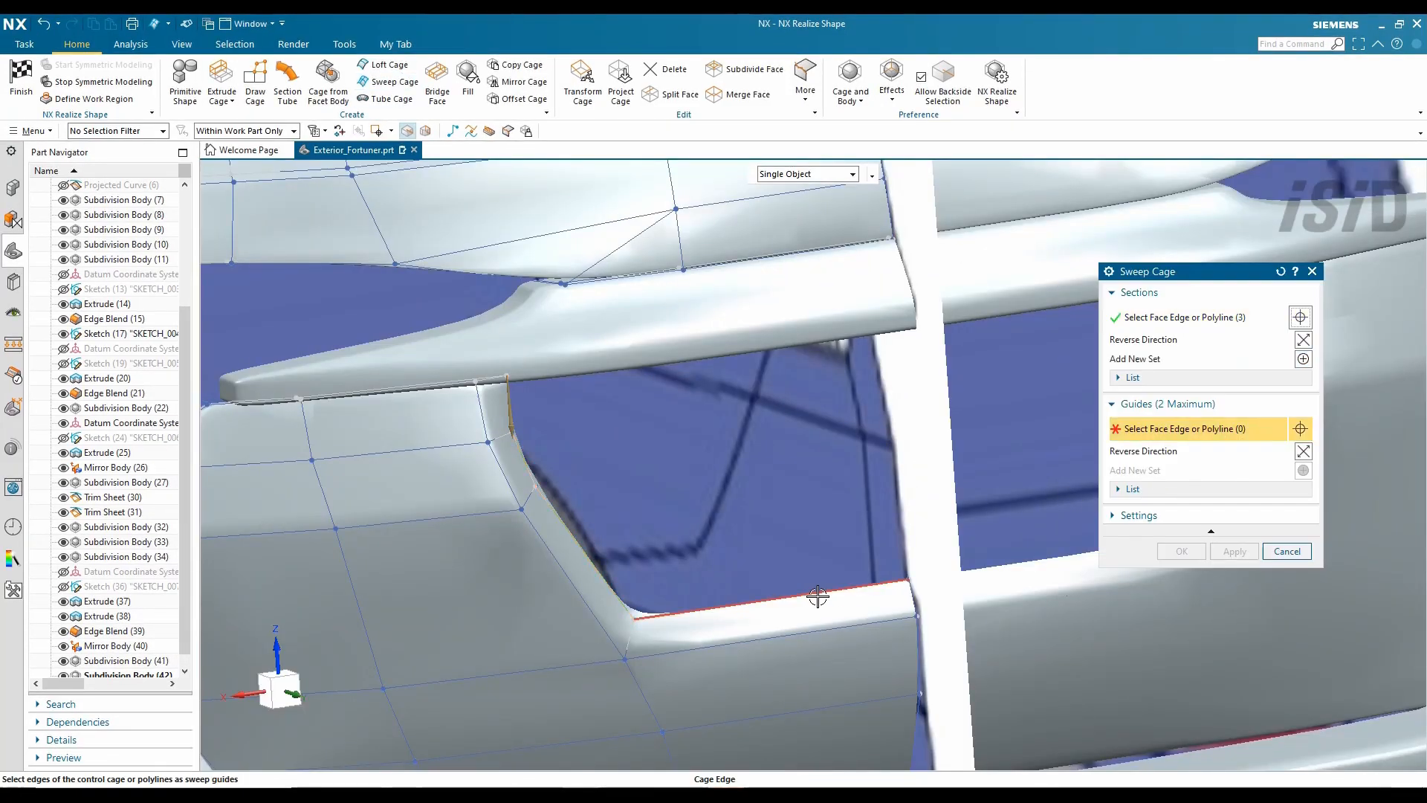
click(817, 597)
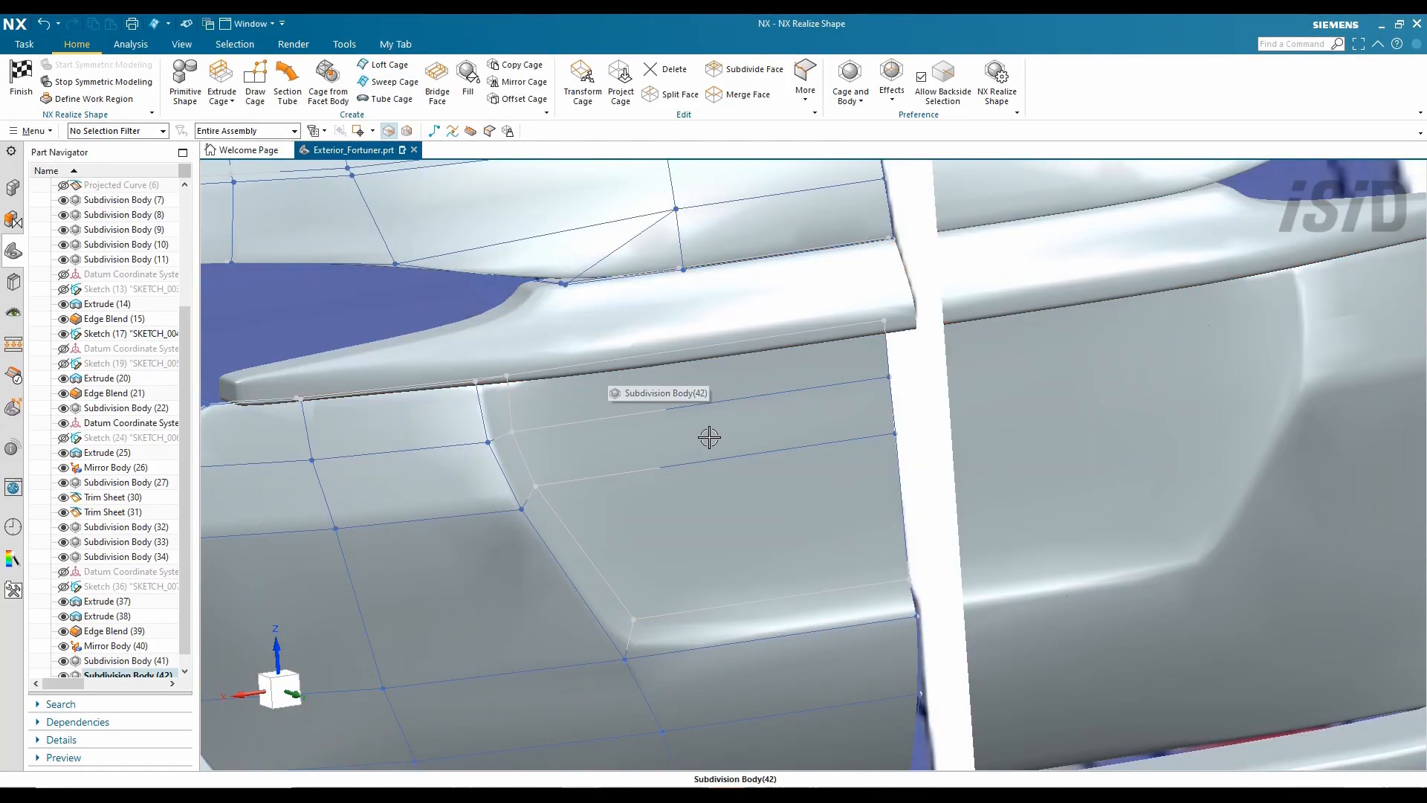
click(829, 213)
click(524, 446)
click(594, 568)
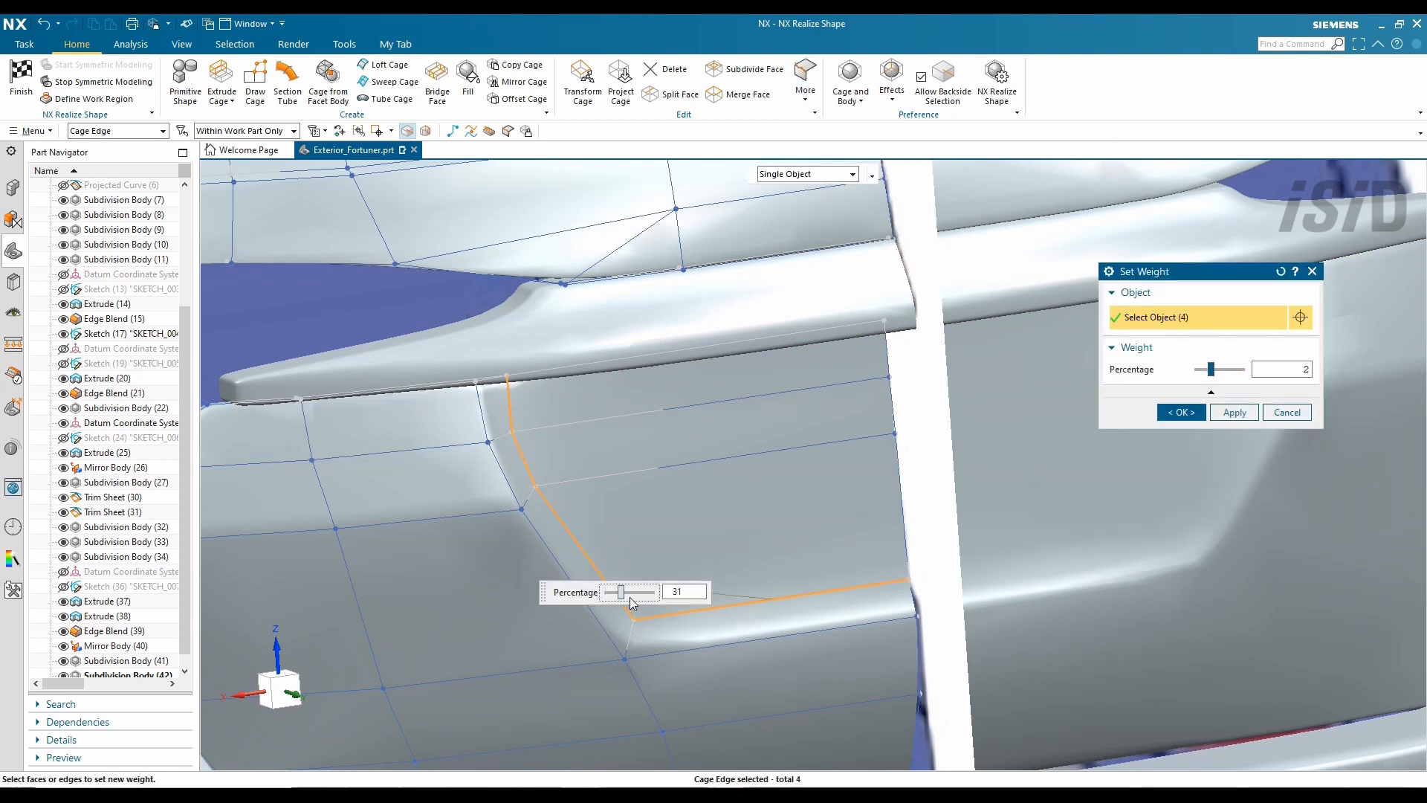
drag(630, 596, 655, 607)
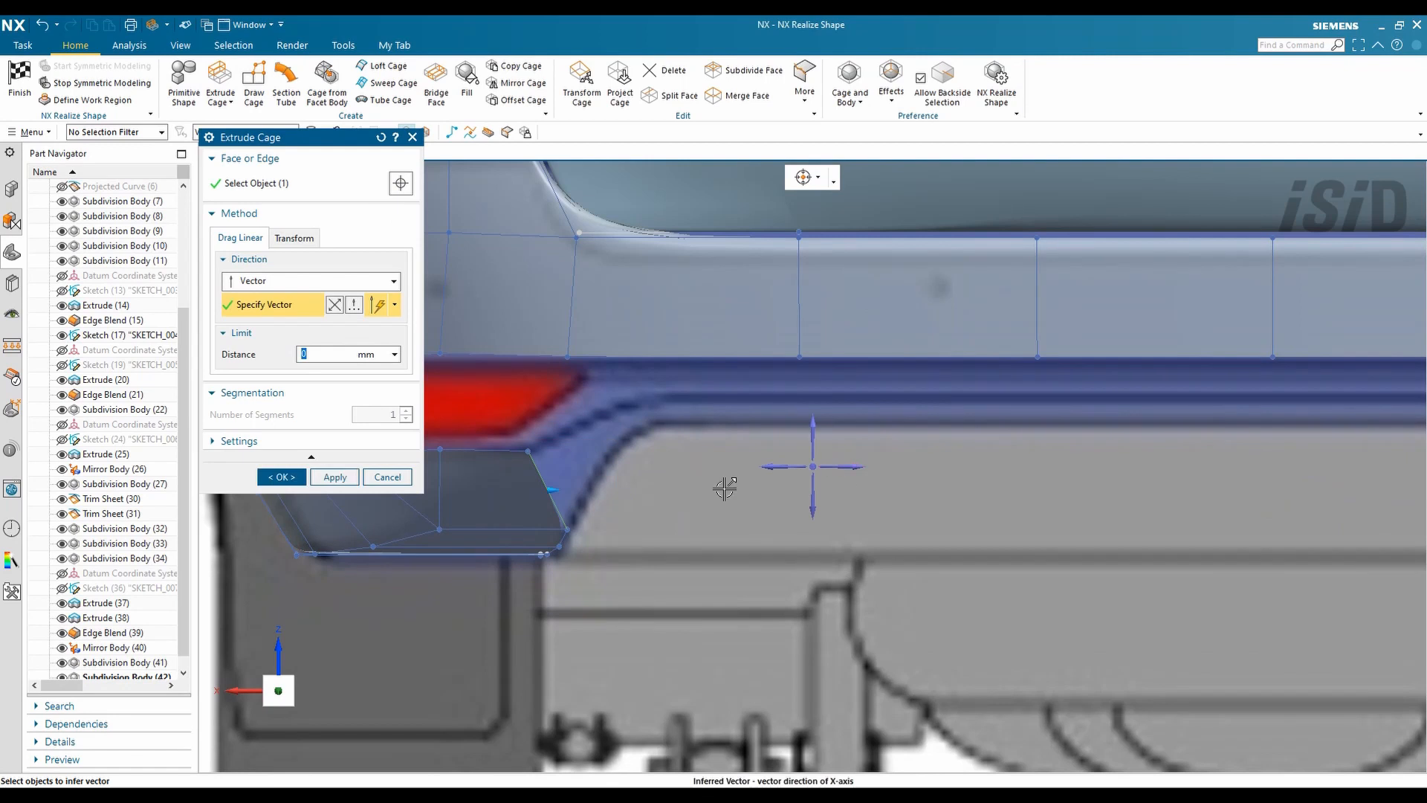
- Extrude the rear bumper edge outward and nudge it slightly downward
drag(725, 484, 634, 489)
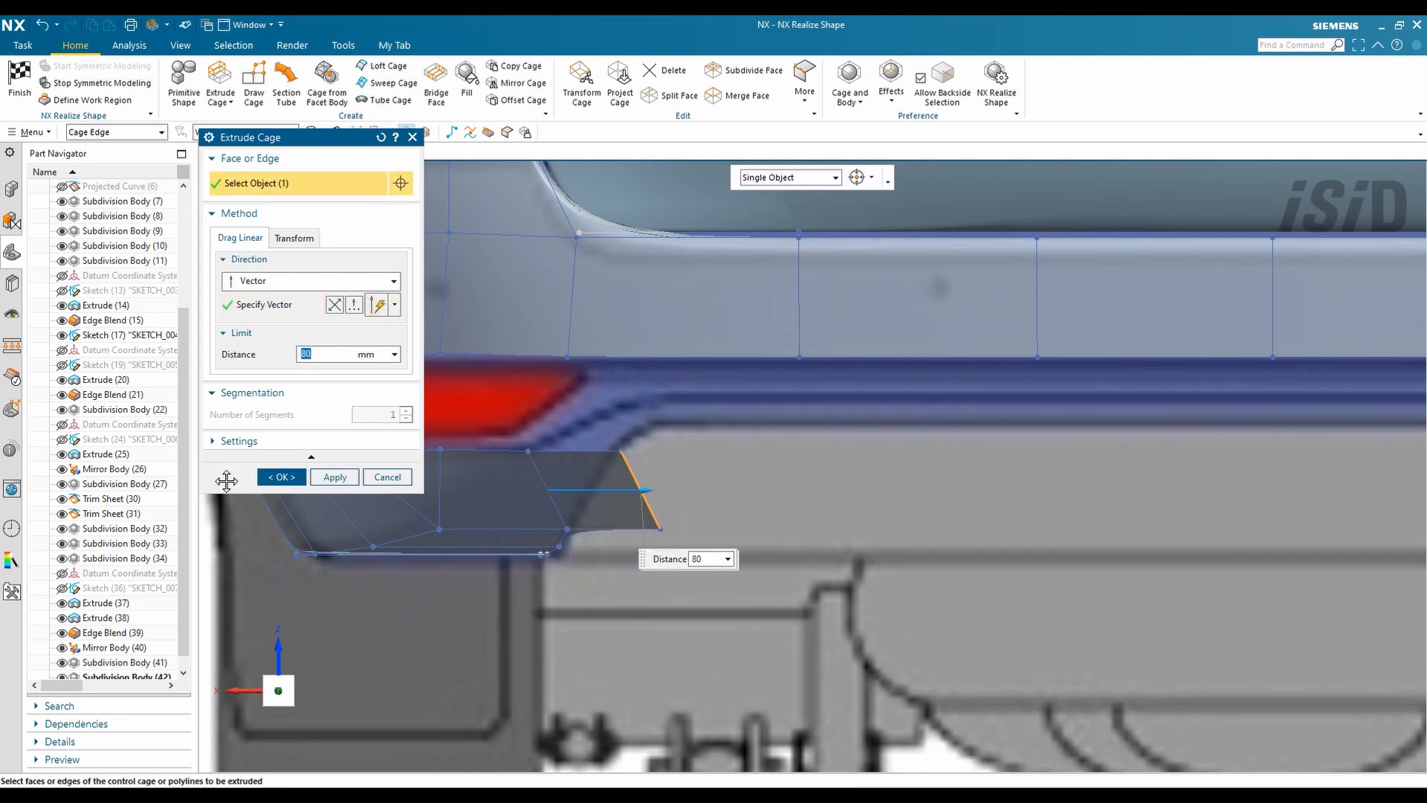
drag(649, 370, 649, 377)
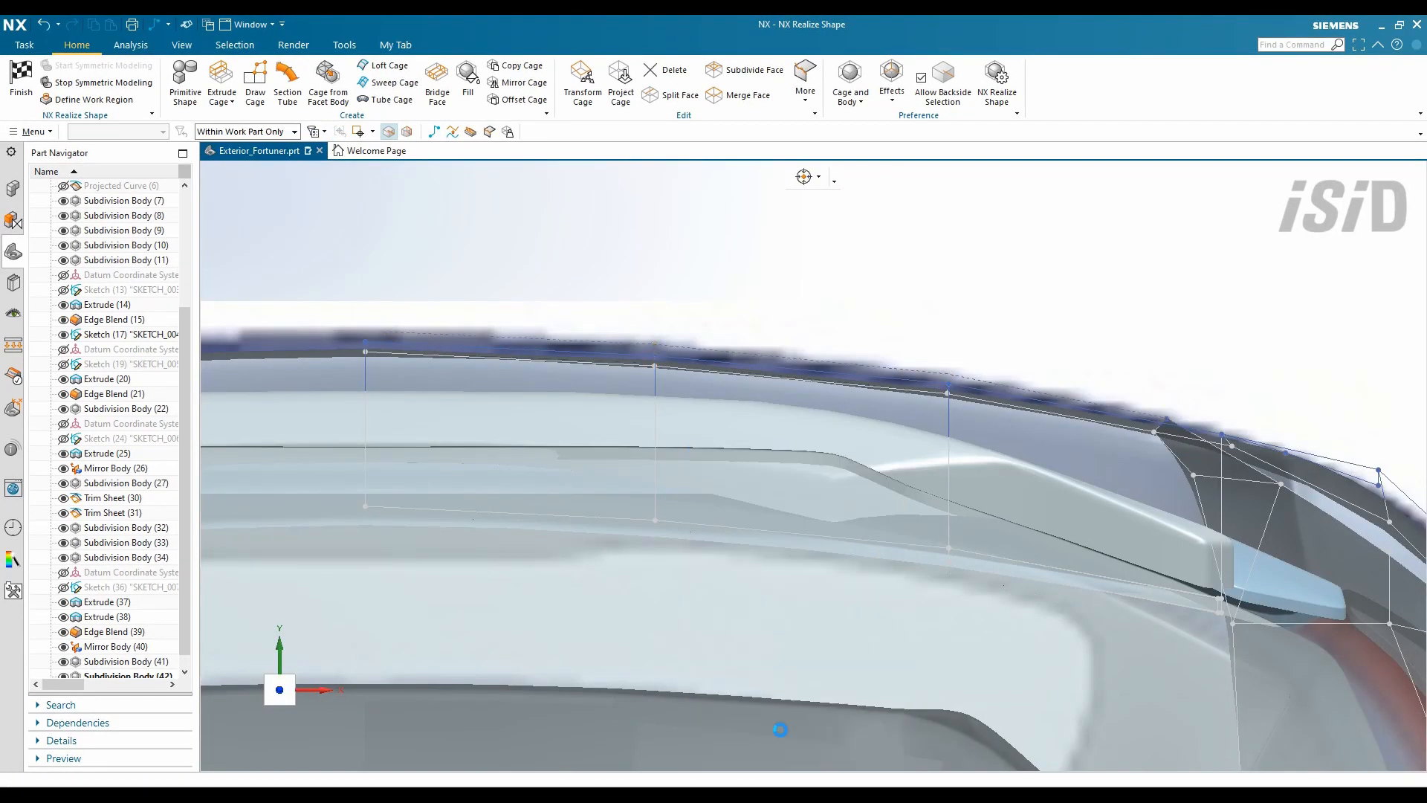
middle_drag(385, 331, 803, 431)
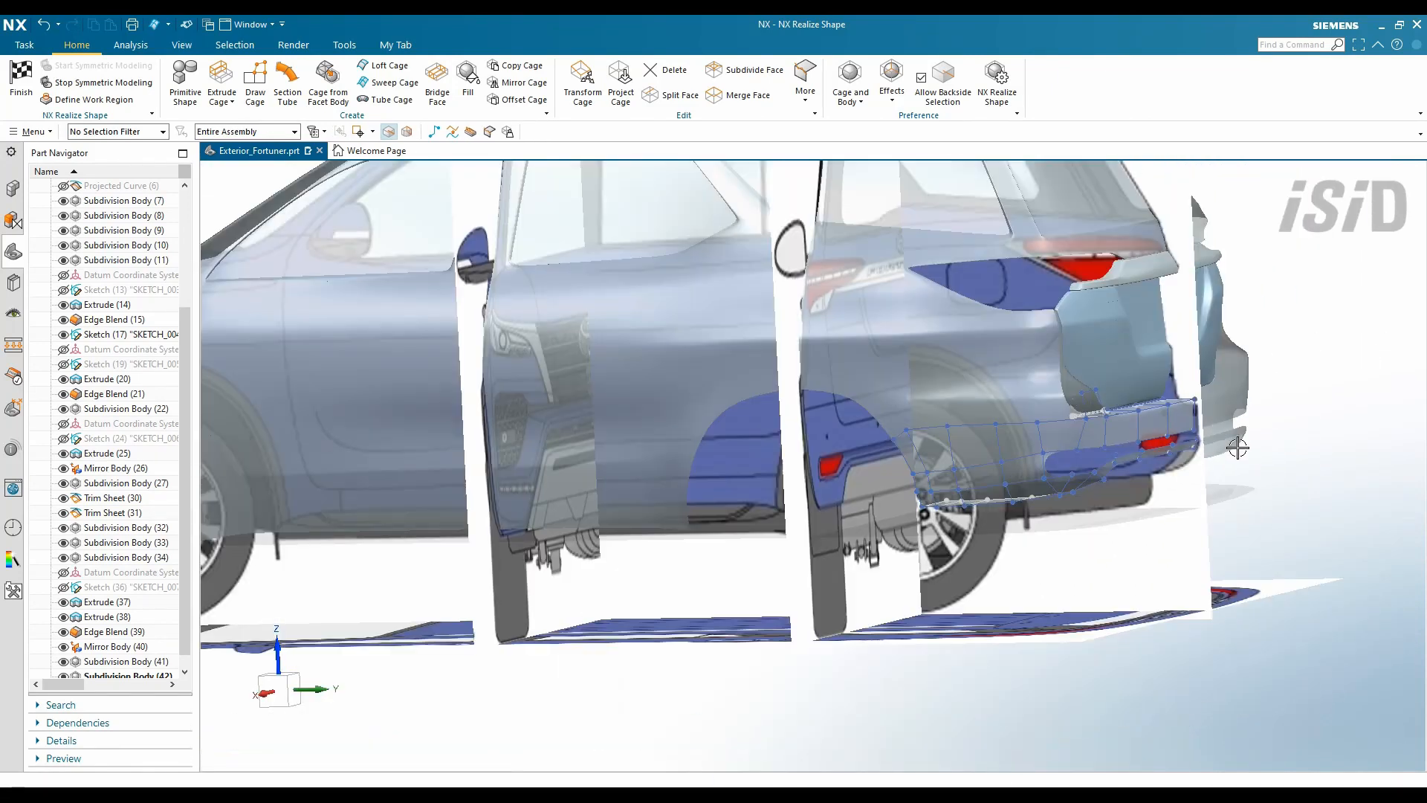
- Hide the reference raster images with Ctrl+W and orbit around the bumper
key(ctrl+w)
click(703, 633)
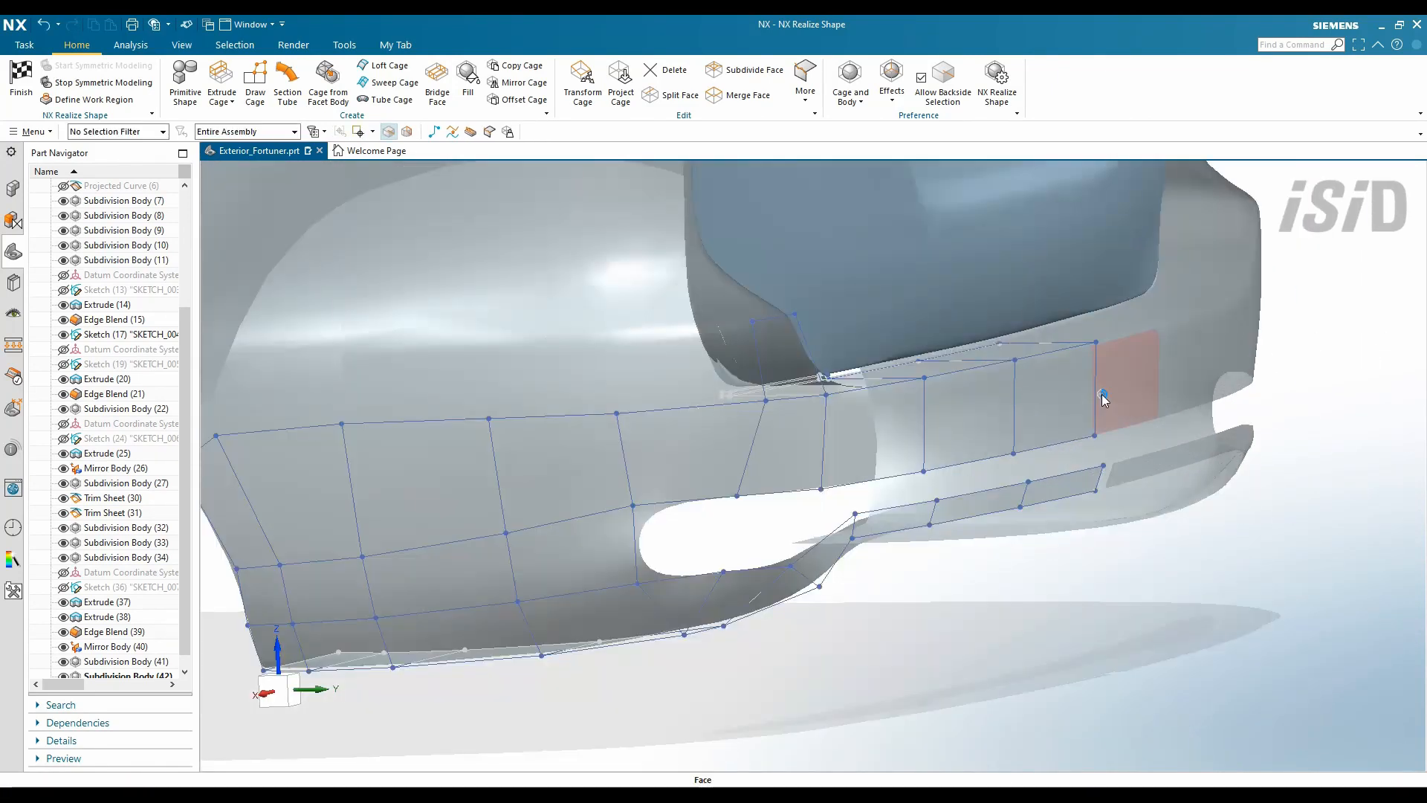
middle_drag(1033, 356, 1089, 510)
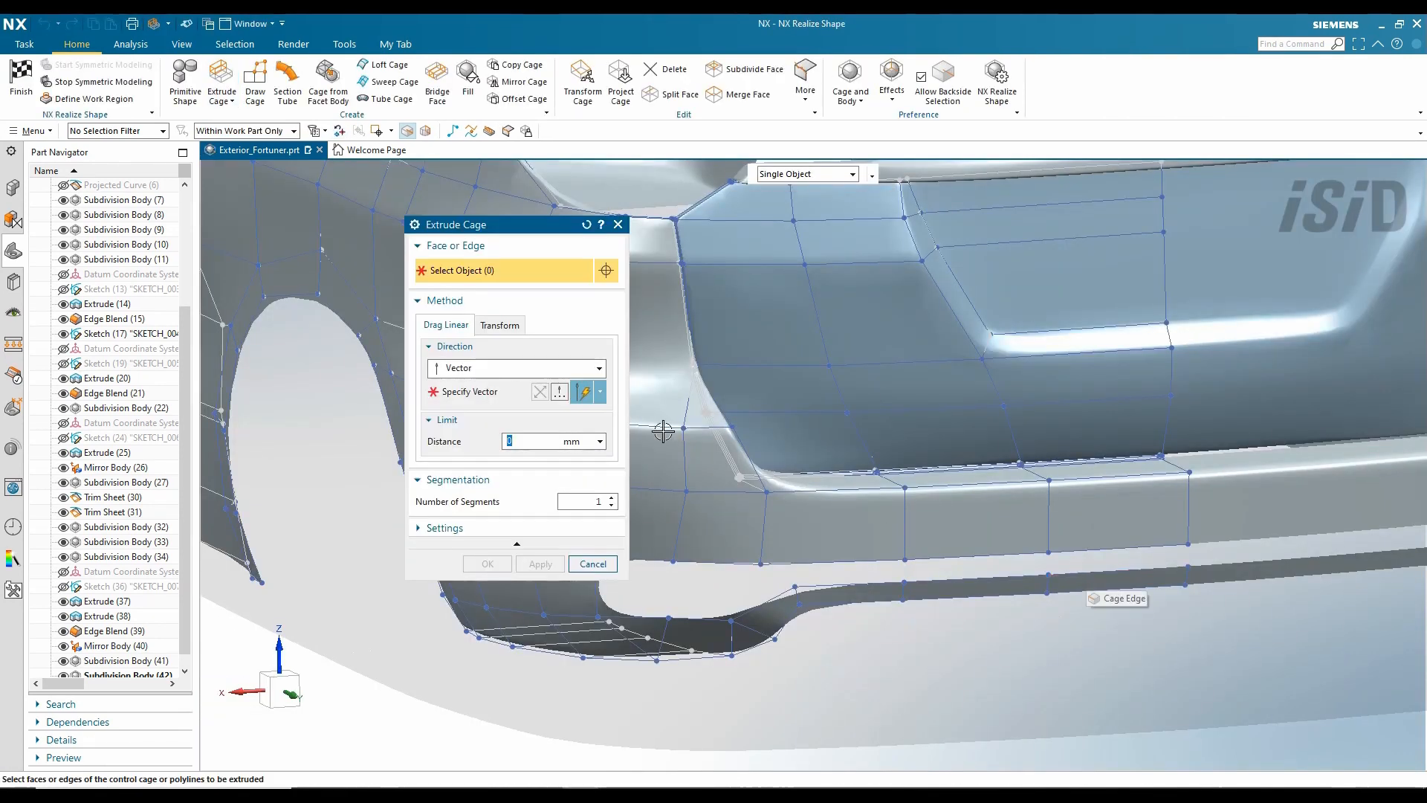
- Extrude the cage 20 mm under the rear bumper
click(520, 395)
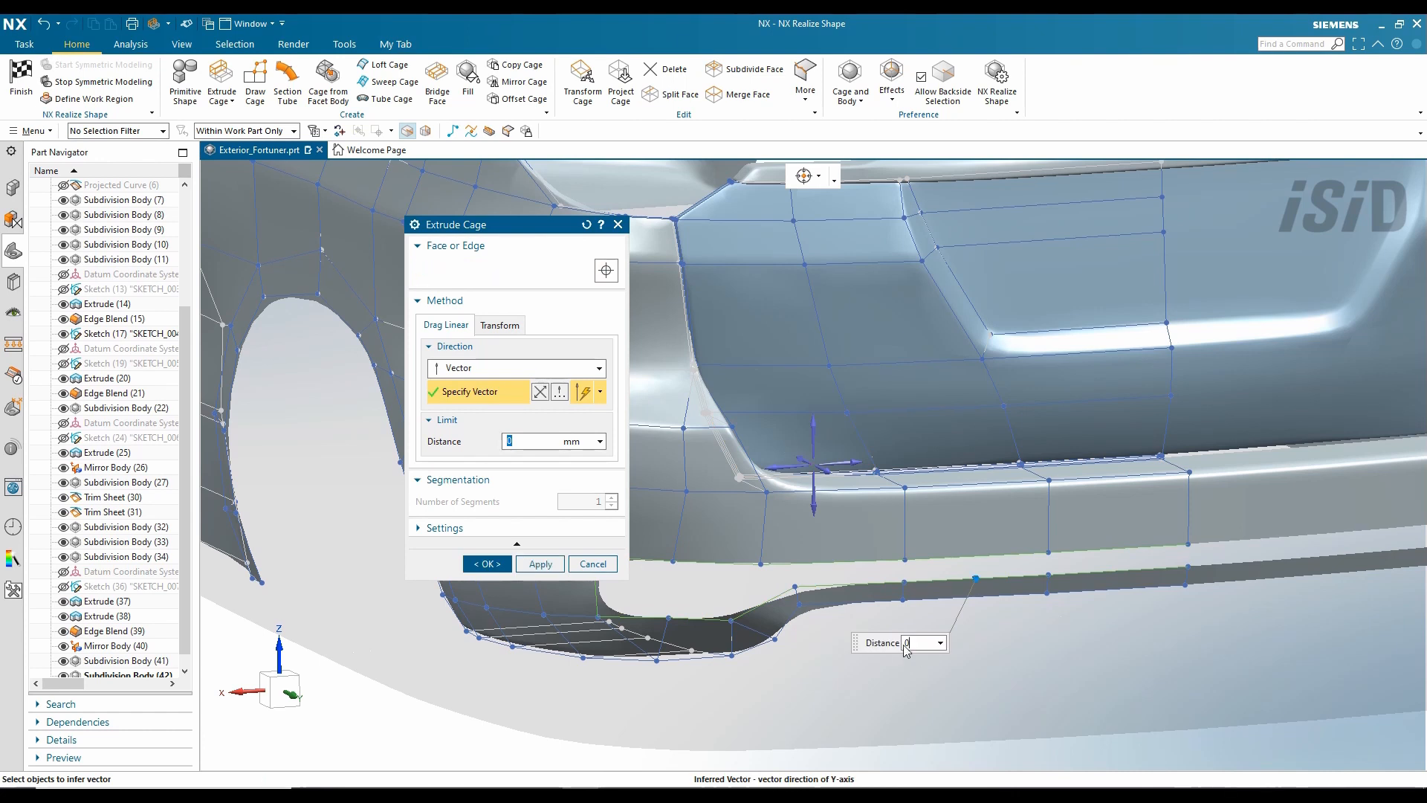
text(20)
key(Return)
click(557, 571)
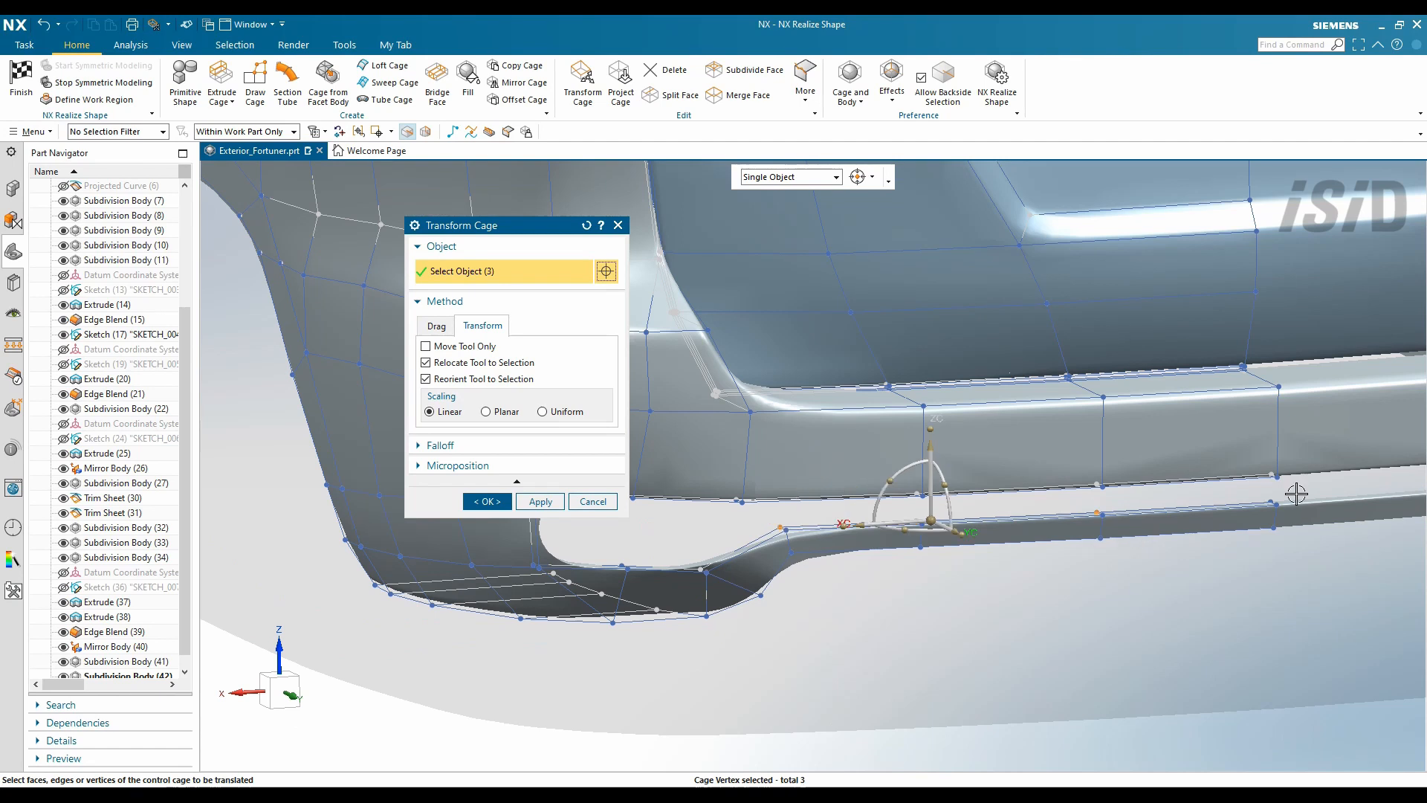
- From the back view, move the bumper's lower-edge cage faces a distance of 25
click(1041, 446)
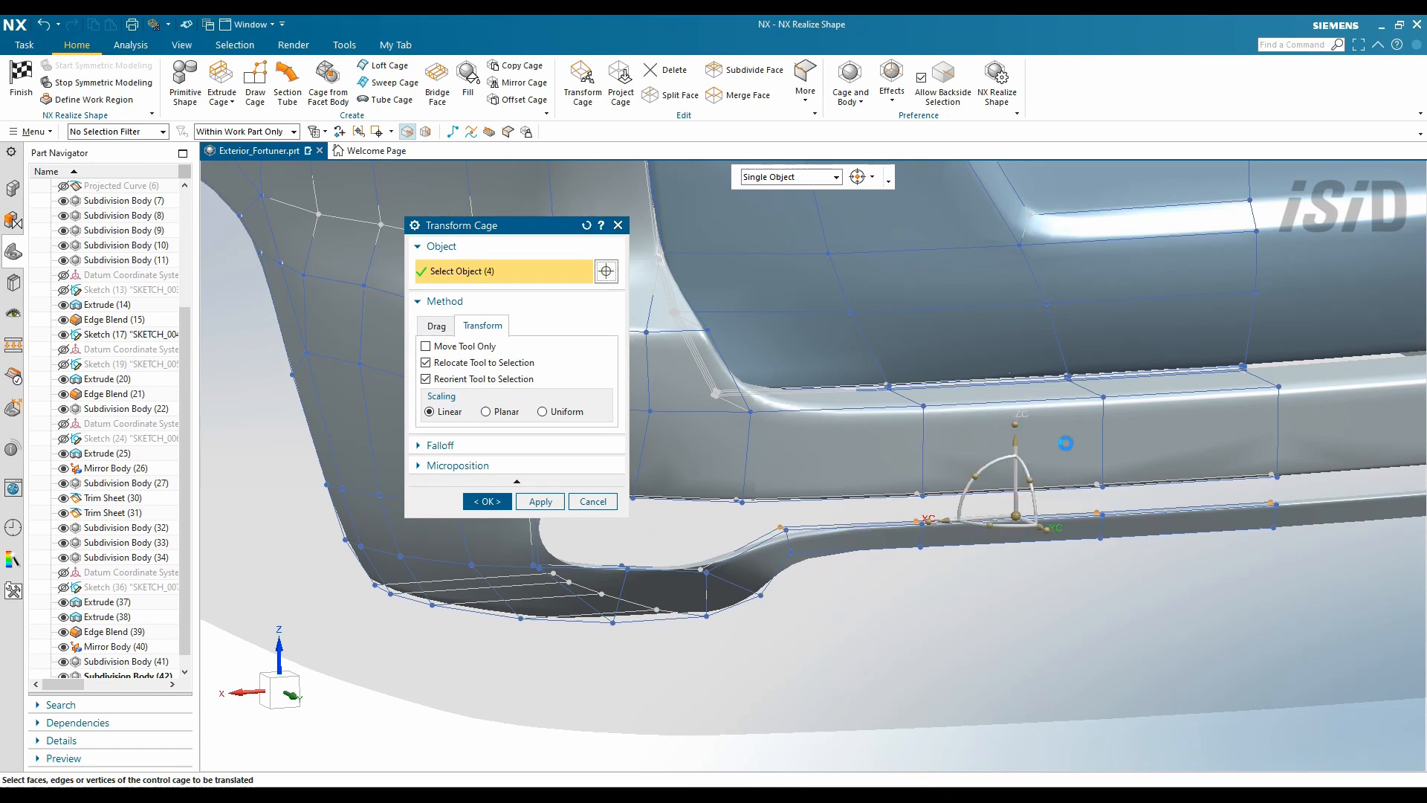
right_click(1067, 444)
mouse_move(1071, 500)
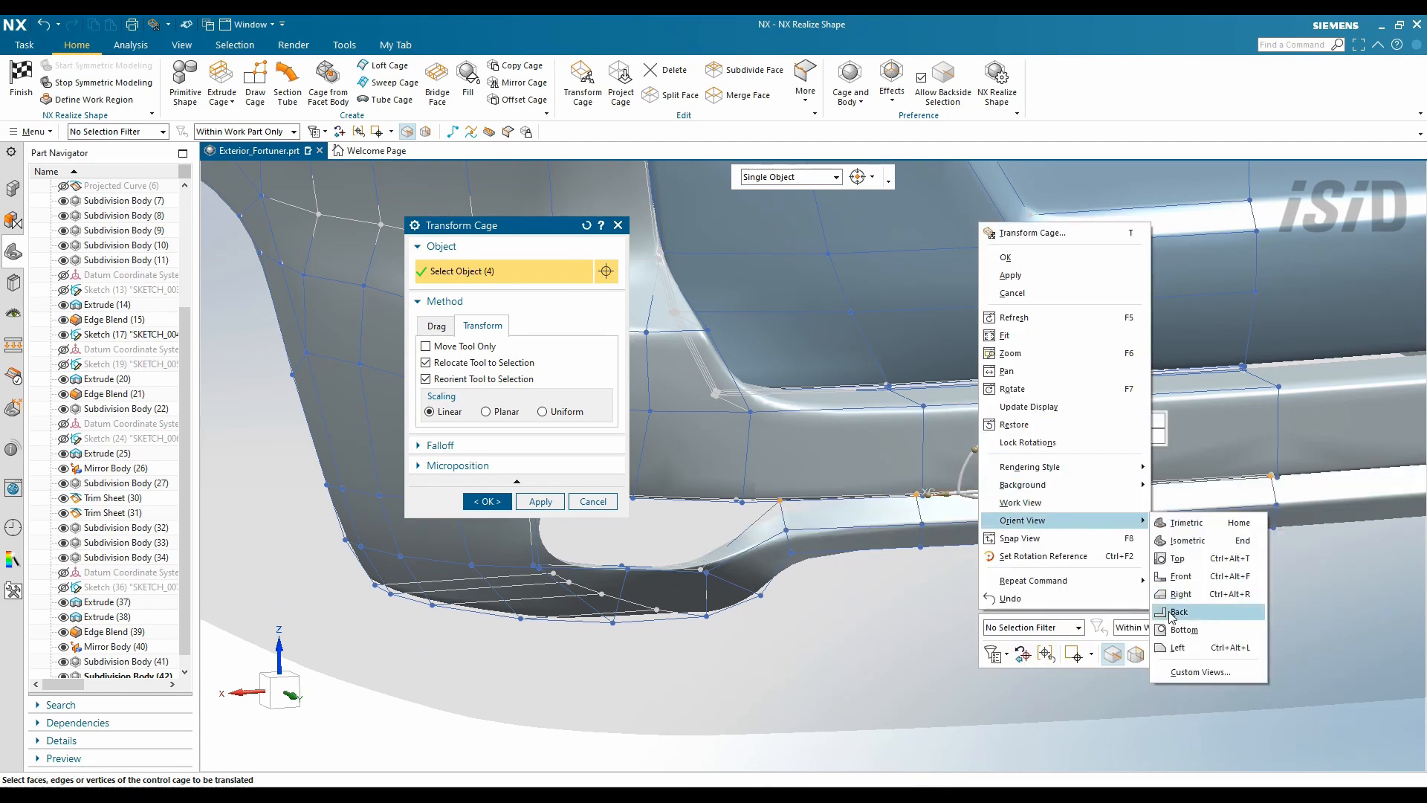
click(1182, 546)
text(25)
key(Return)
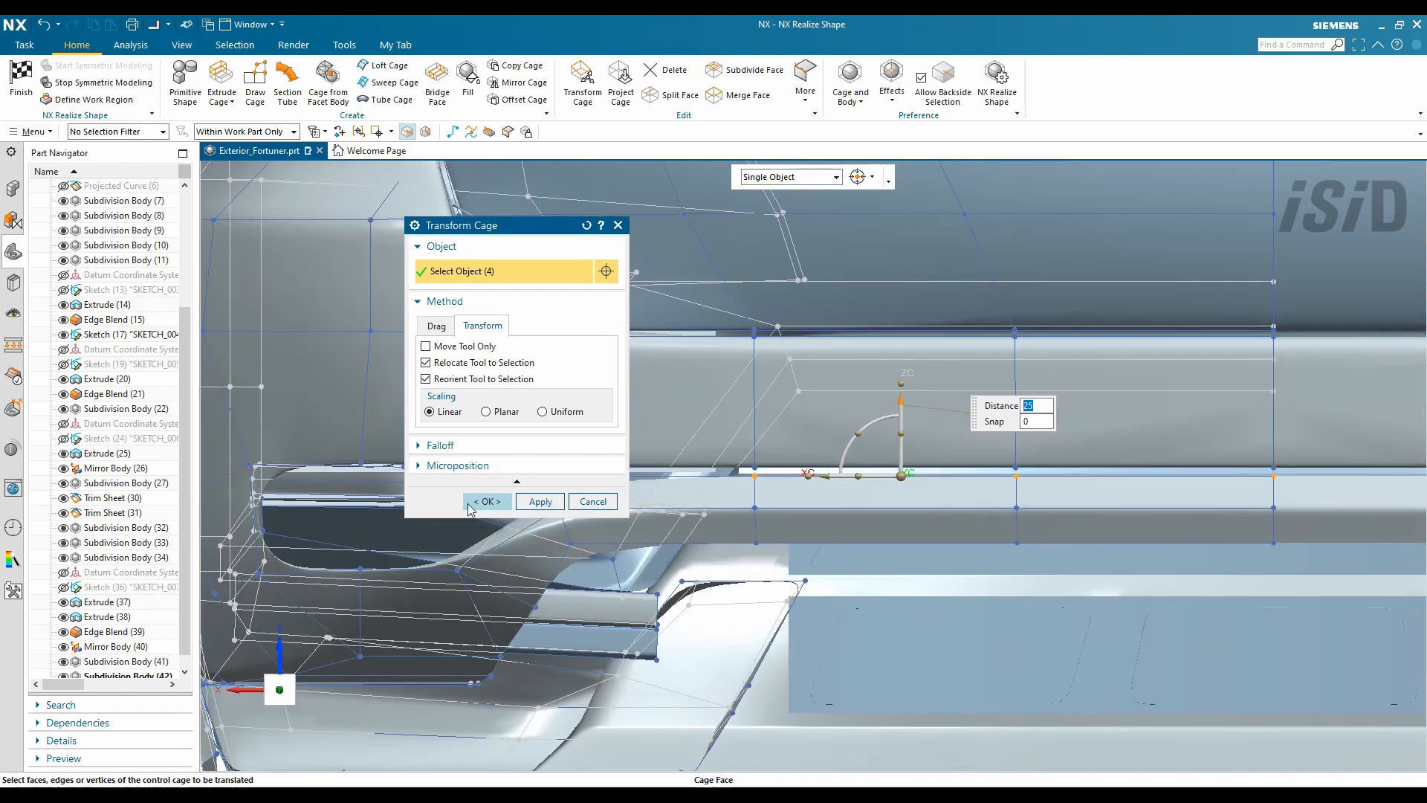
click(487, 502)
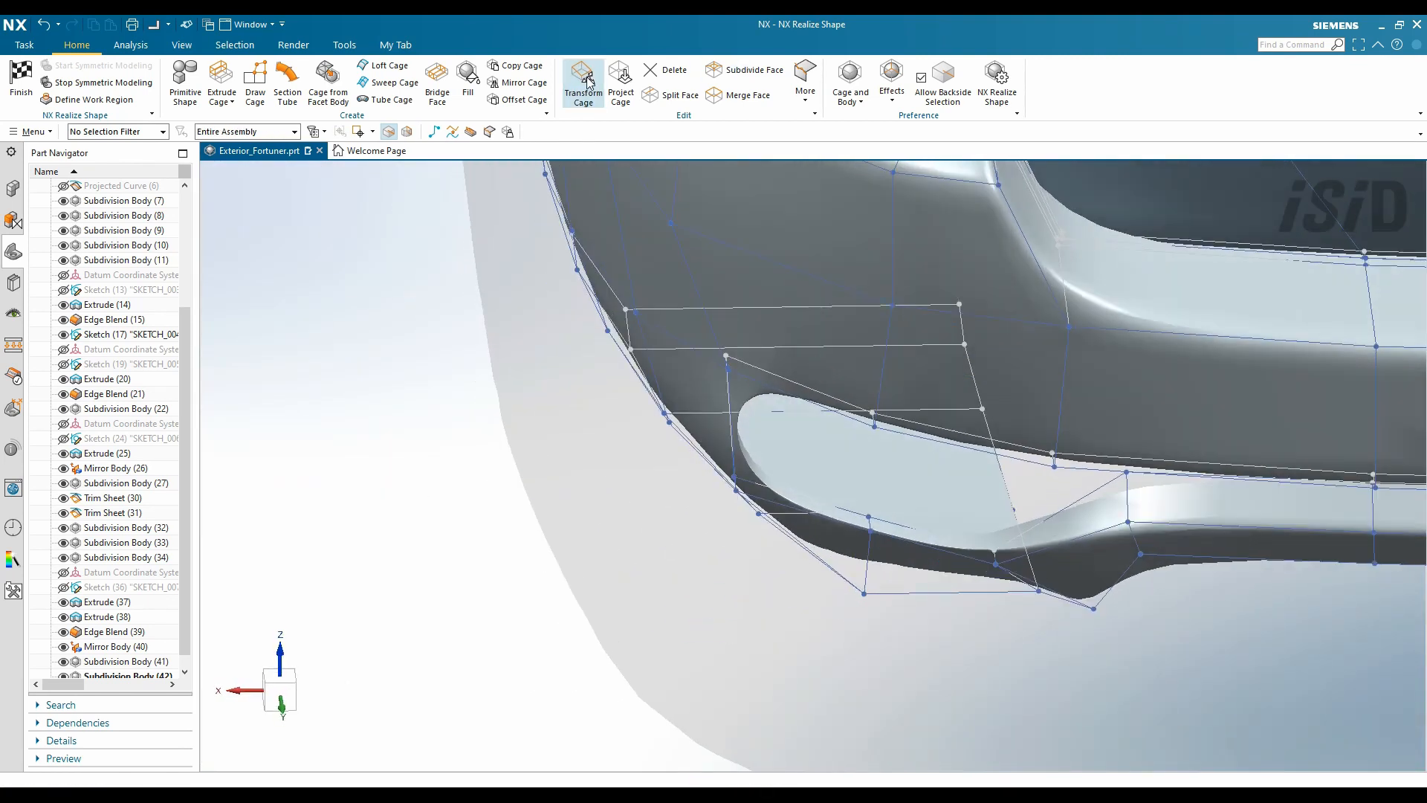
- Transform the cage near the wheel arch by a distance of 15 and apply
click(583, 82)
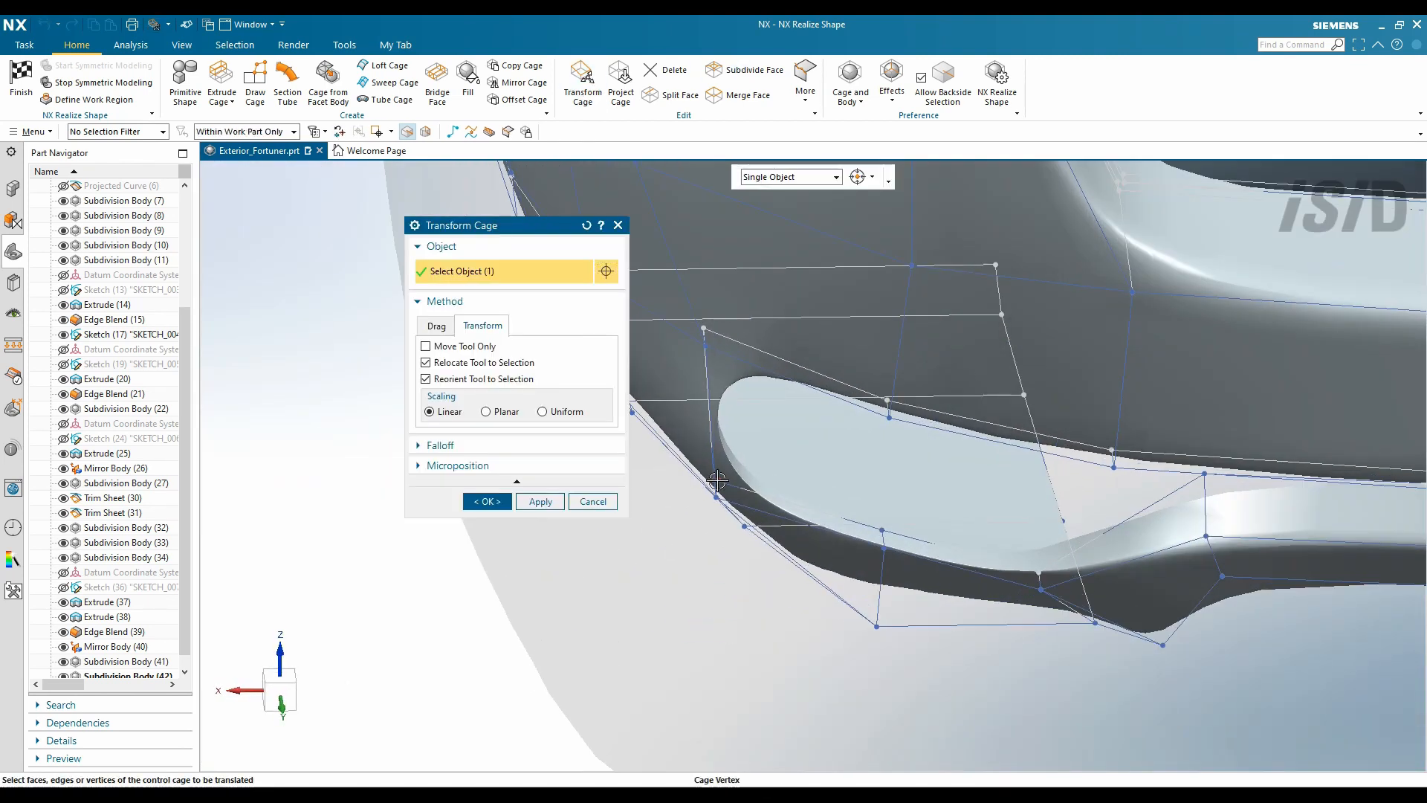
text(15)
key(Return)
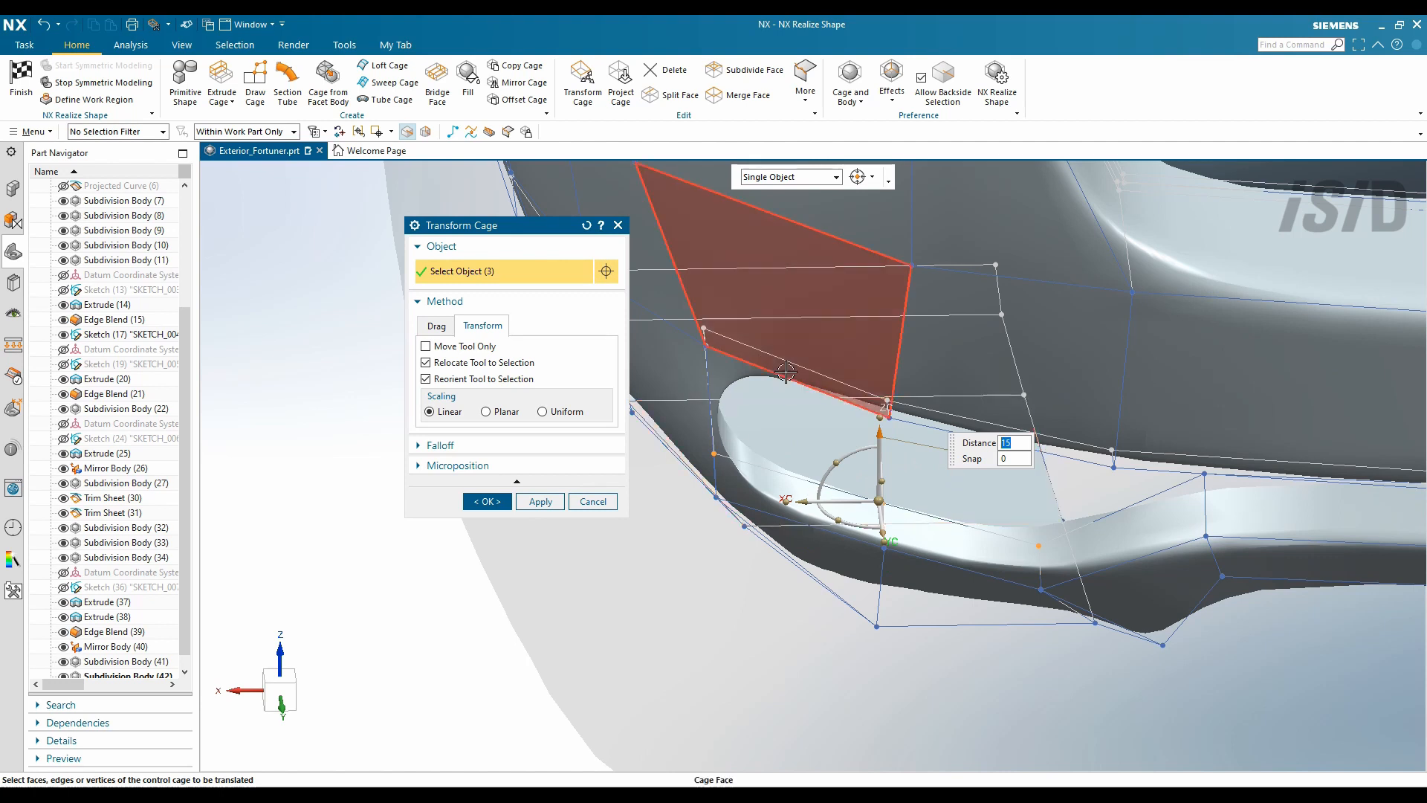
middle_drag(669, 297, 608, 494)
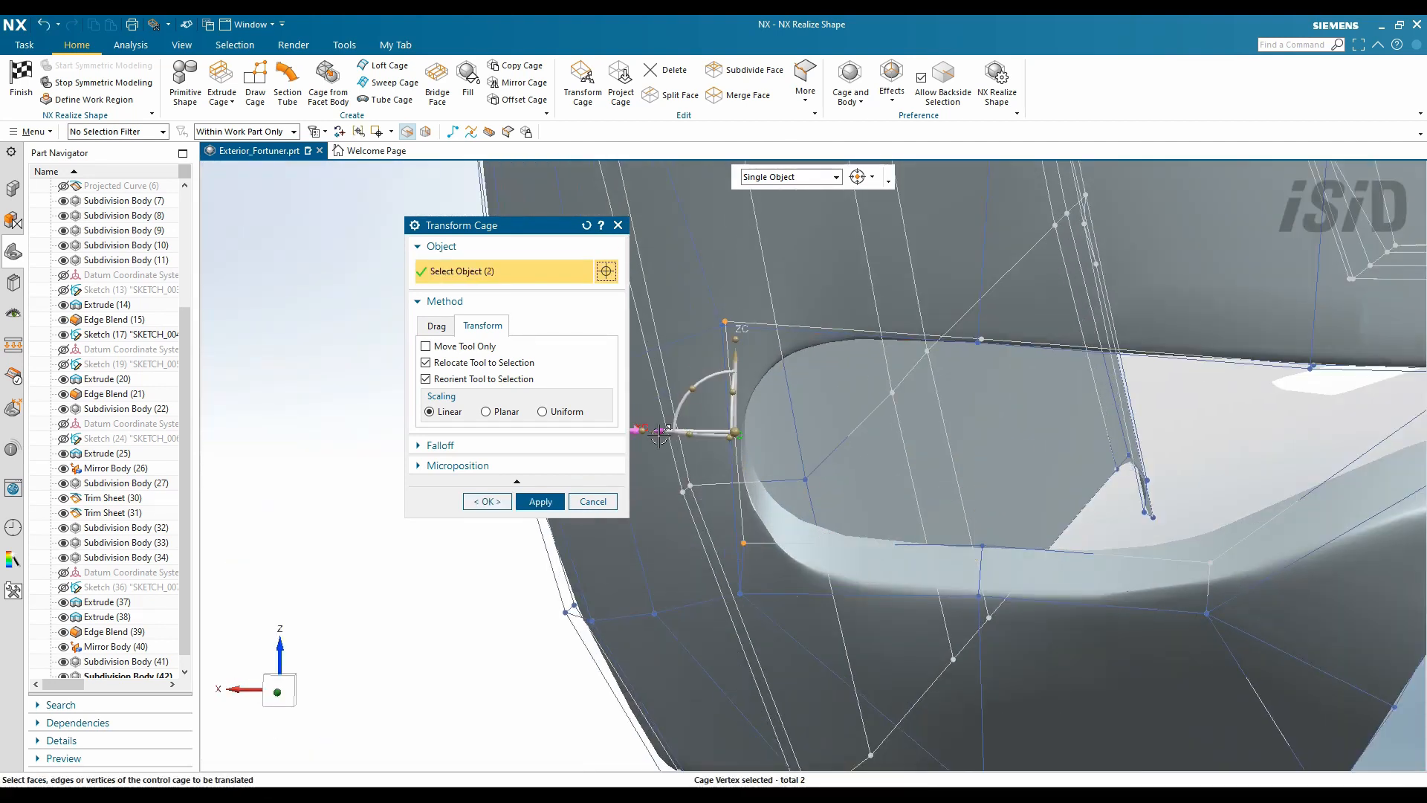
click(541, 503)
- Select a row of upper-edge cage vertices plus one more and confirm the final transform
middle_drag(1115, 402, 1082, 435)
middle_drag(1002, 405, 1226, 471)
scroll(1215, 516, up, 2)
scroll(1215, 517, down, 5)
click(663, 417)
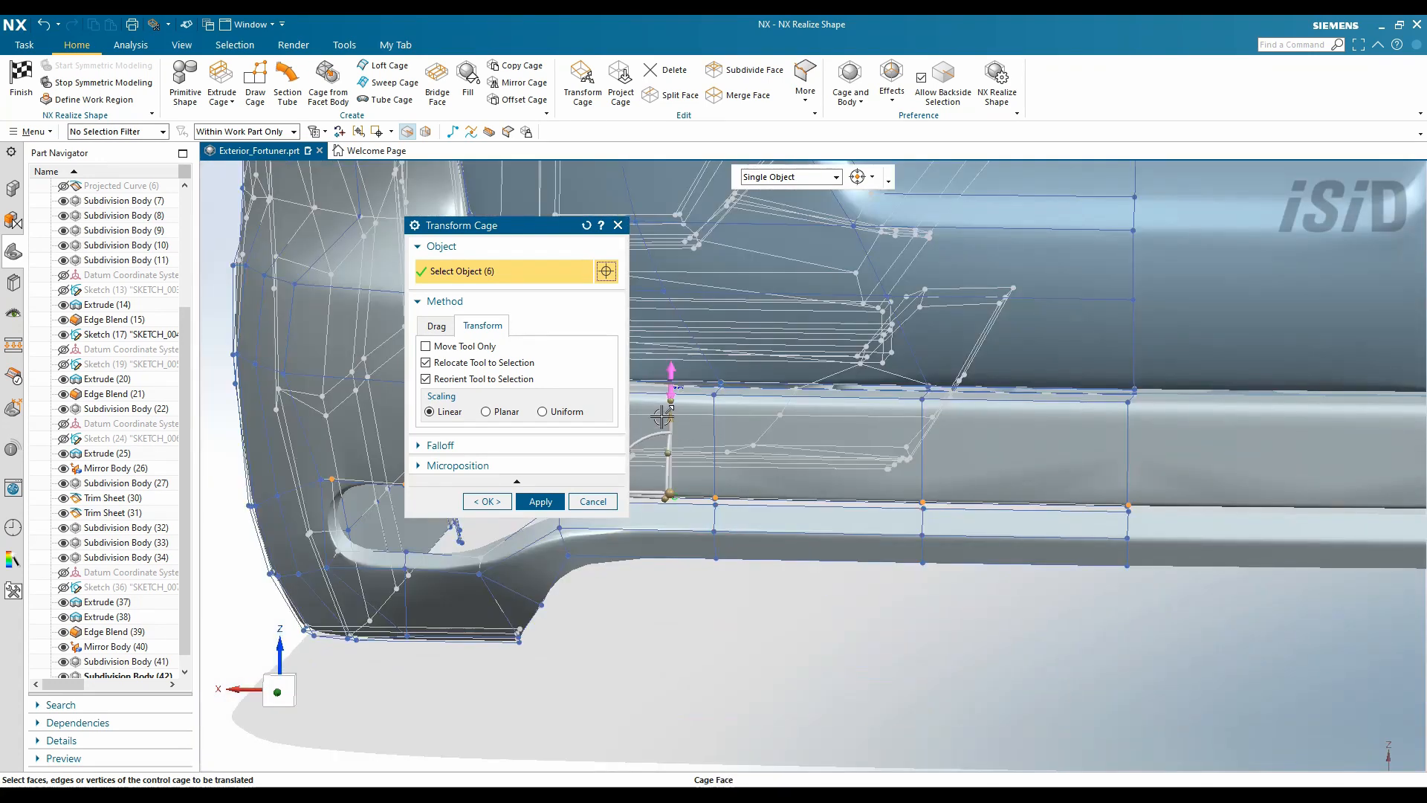
click(488, 503)
click(21, 82)
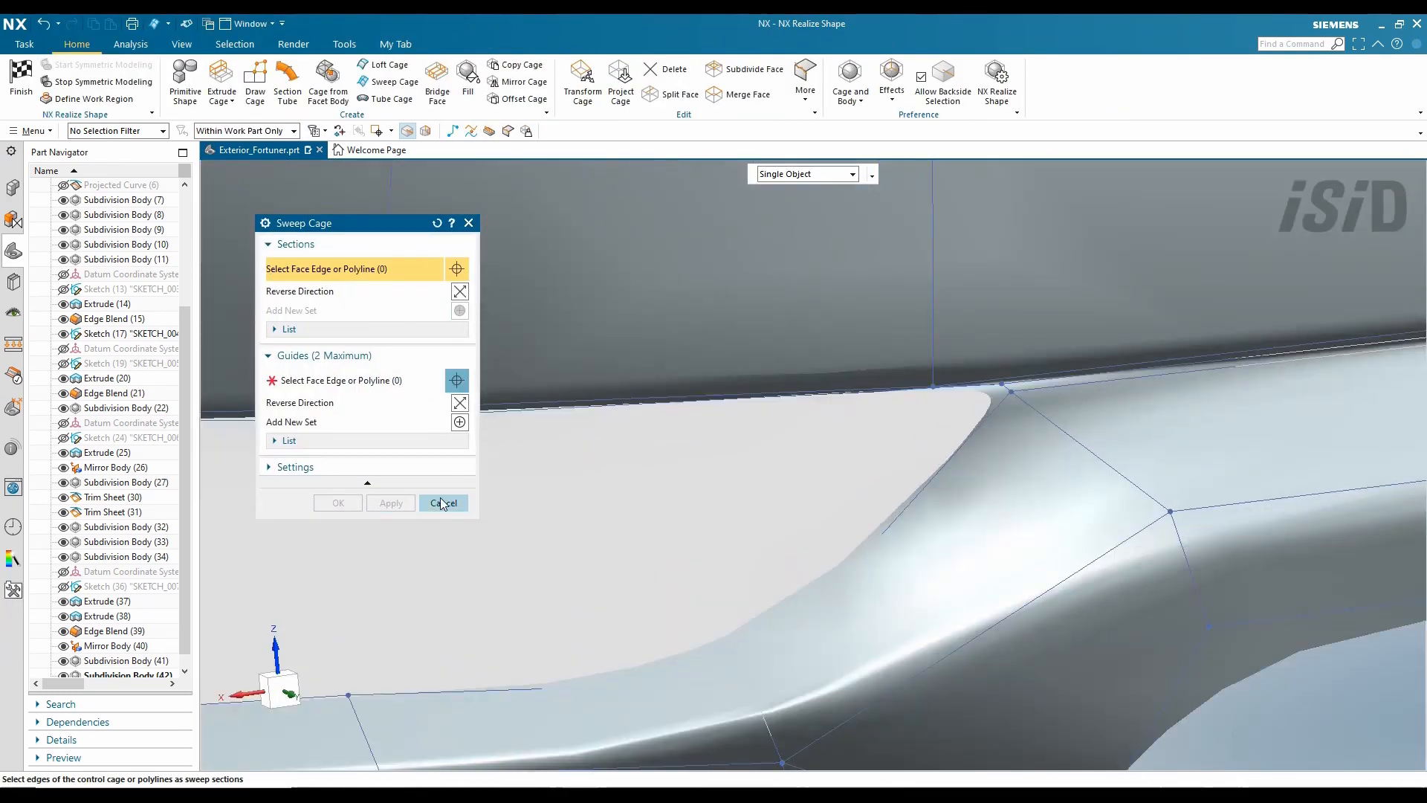
- Pick the upper cage edges of the bumper opening and set their continuity to Sharp
click(989, 440)
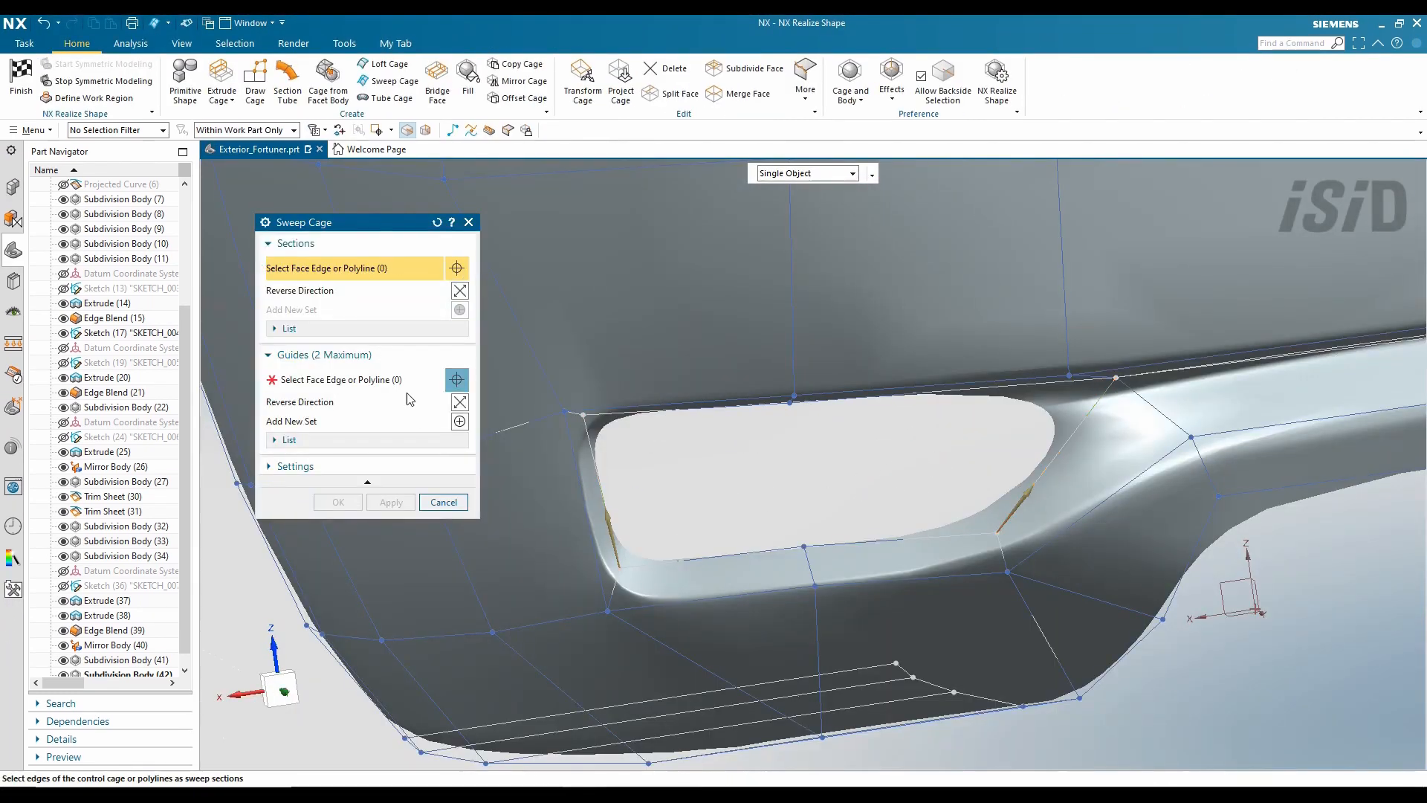
click(410, 380)
scroll(788, 387, up, 3)
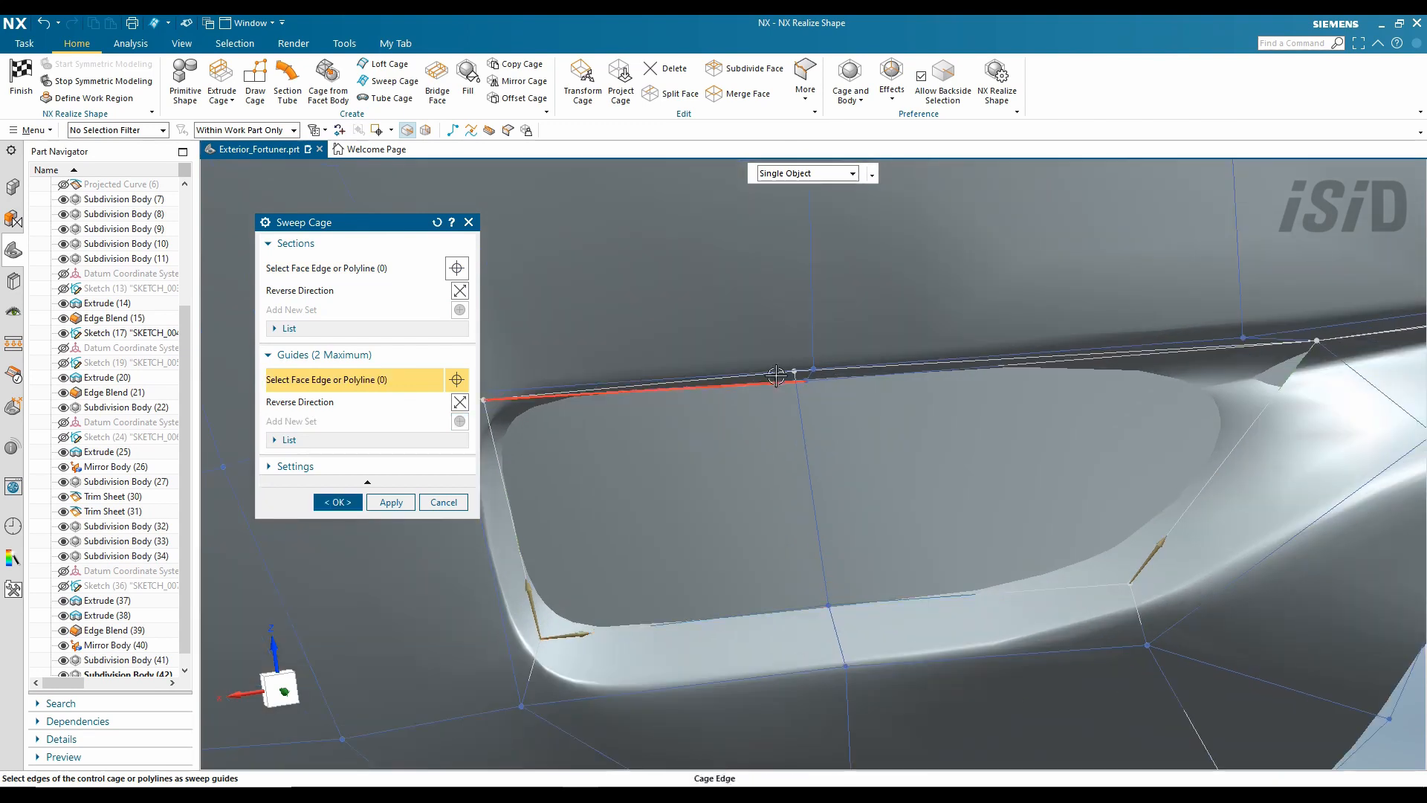
middle_drag(788, 387, 798, 392)
click(847, 336)
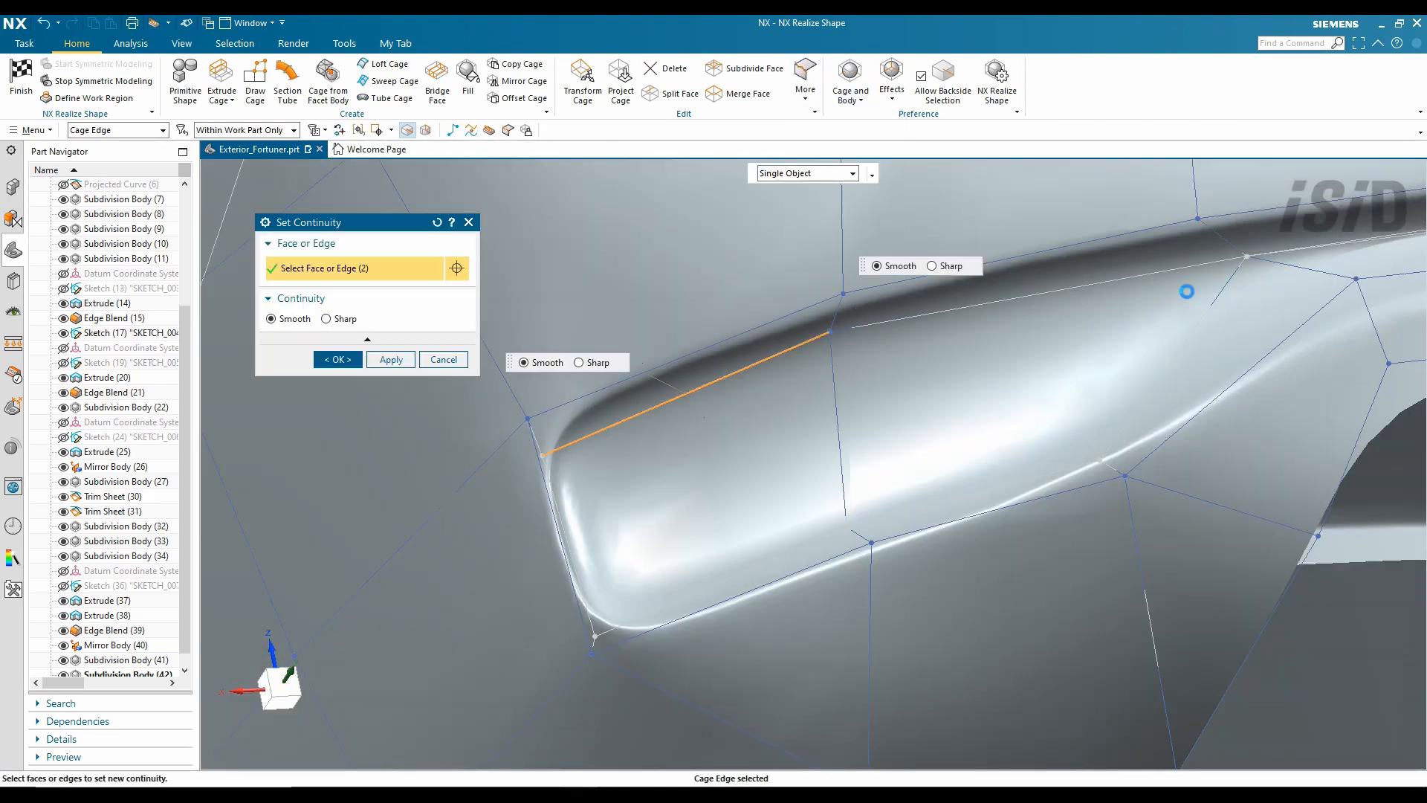
scroll(569, 529, up, 3)
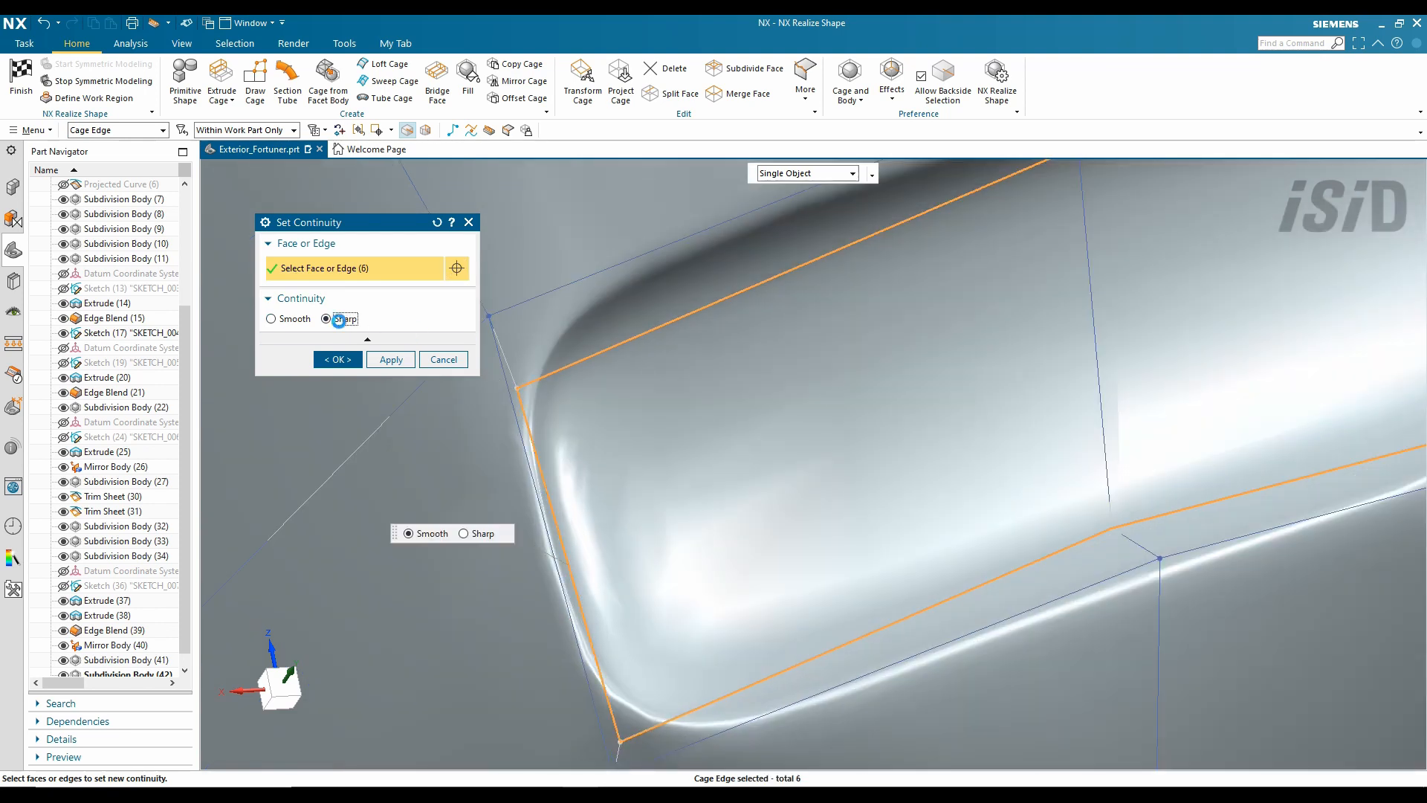
scroll(811, 375, down, 10)
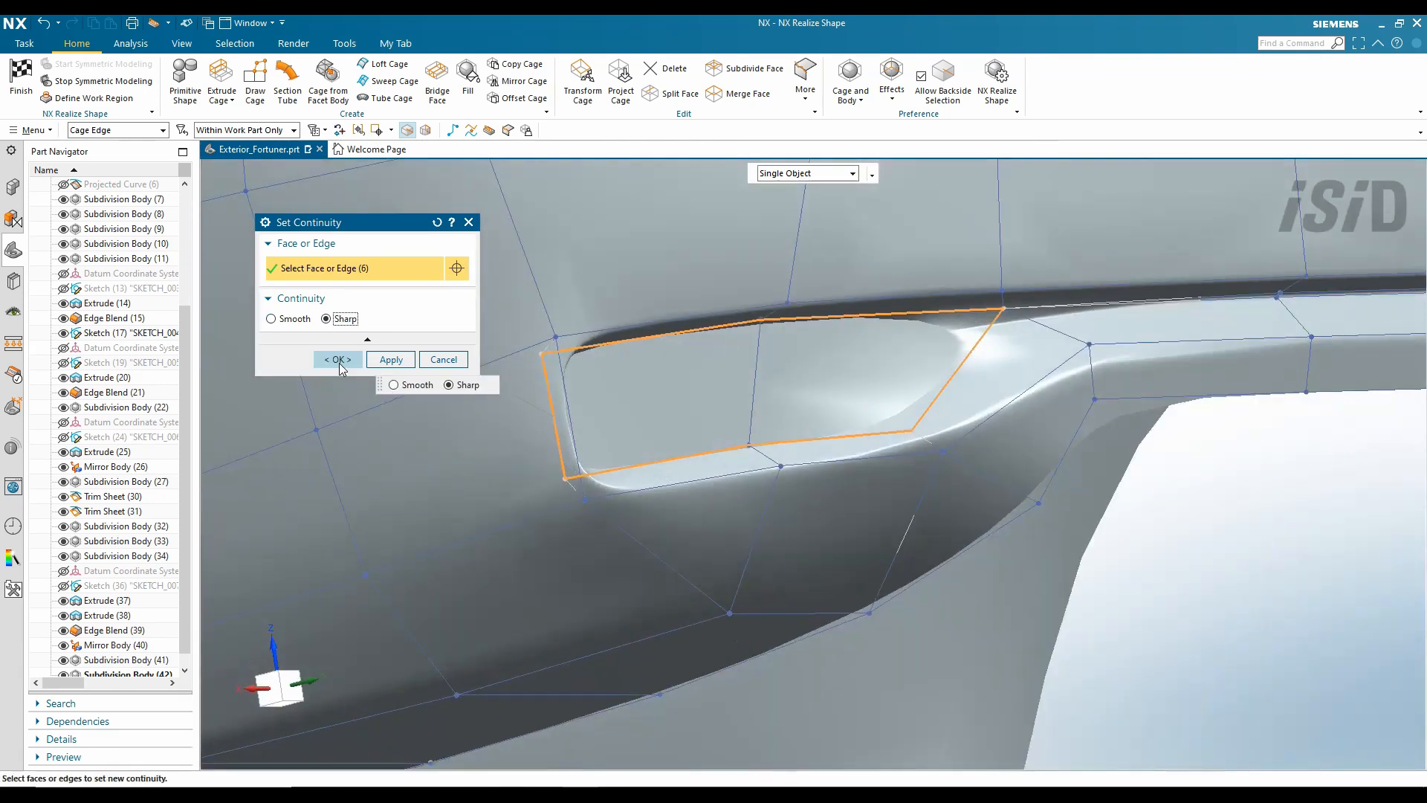
click(337, 360)
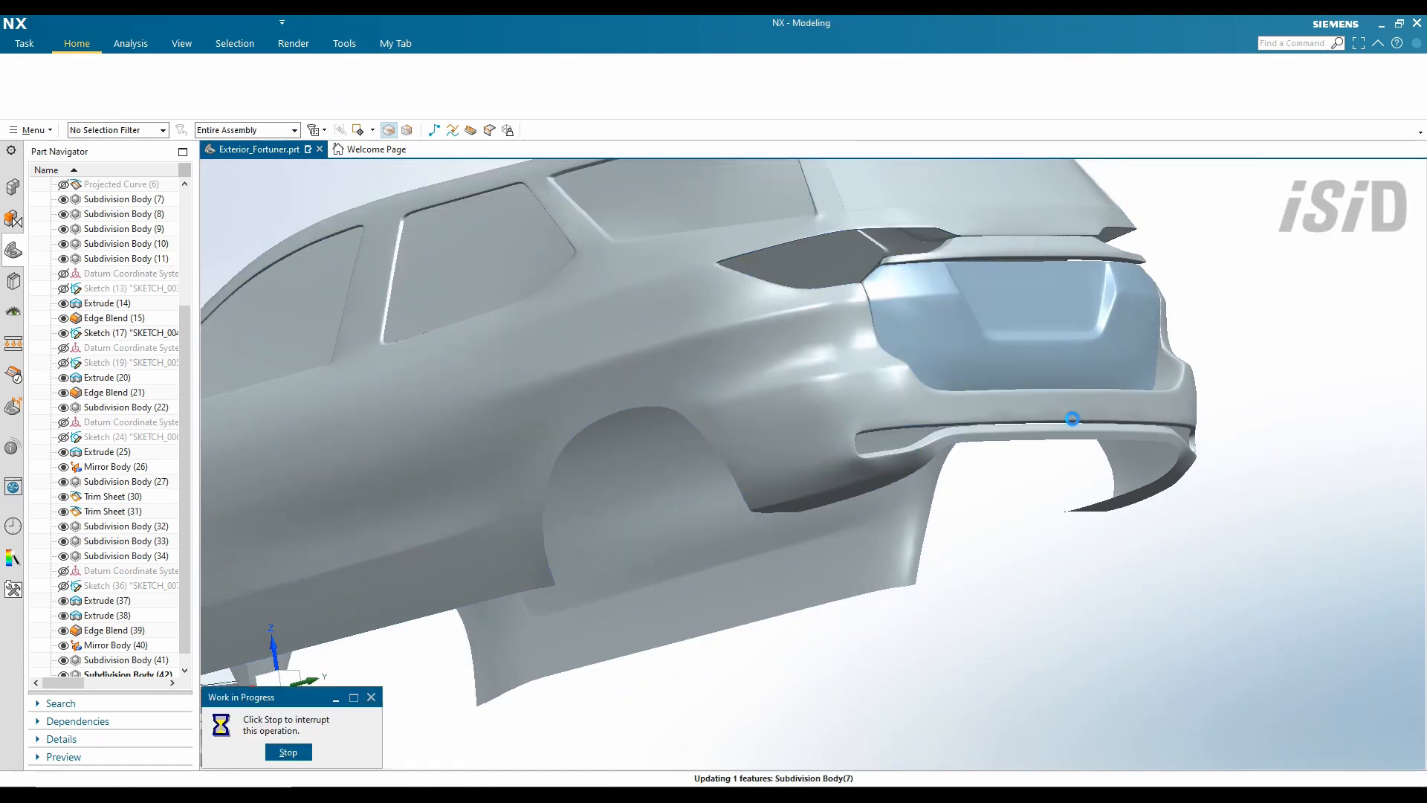
- Orbit the finished body to a rear-side view
scroll(918, 422, up, 5)
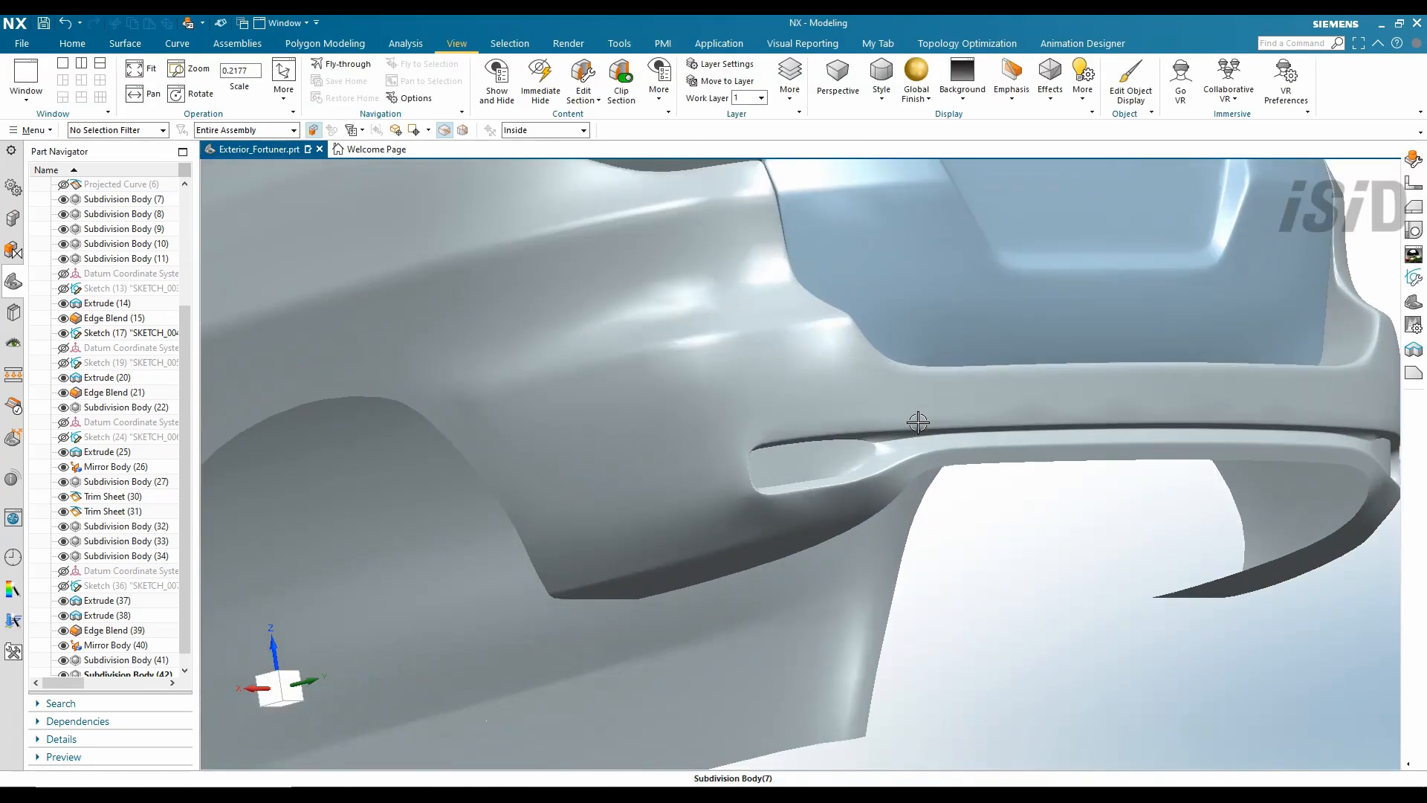
scroll(918, 422, down, 6)
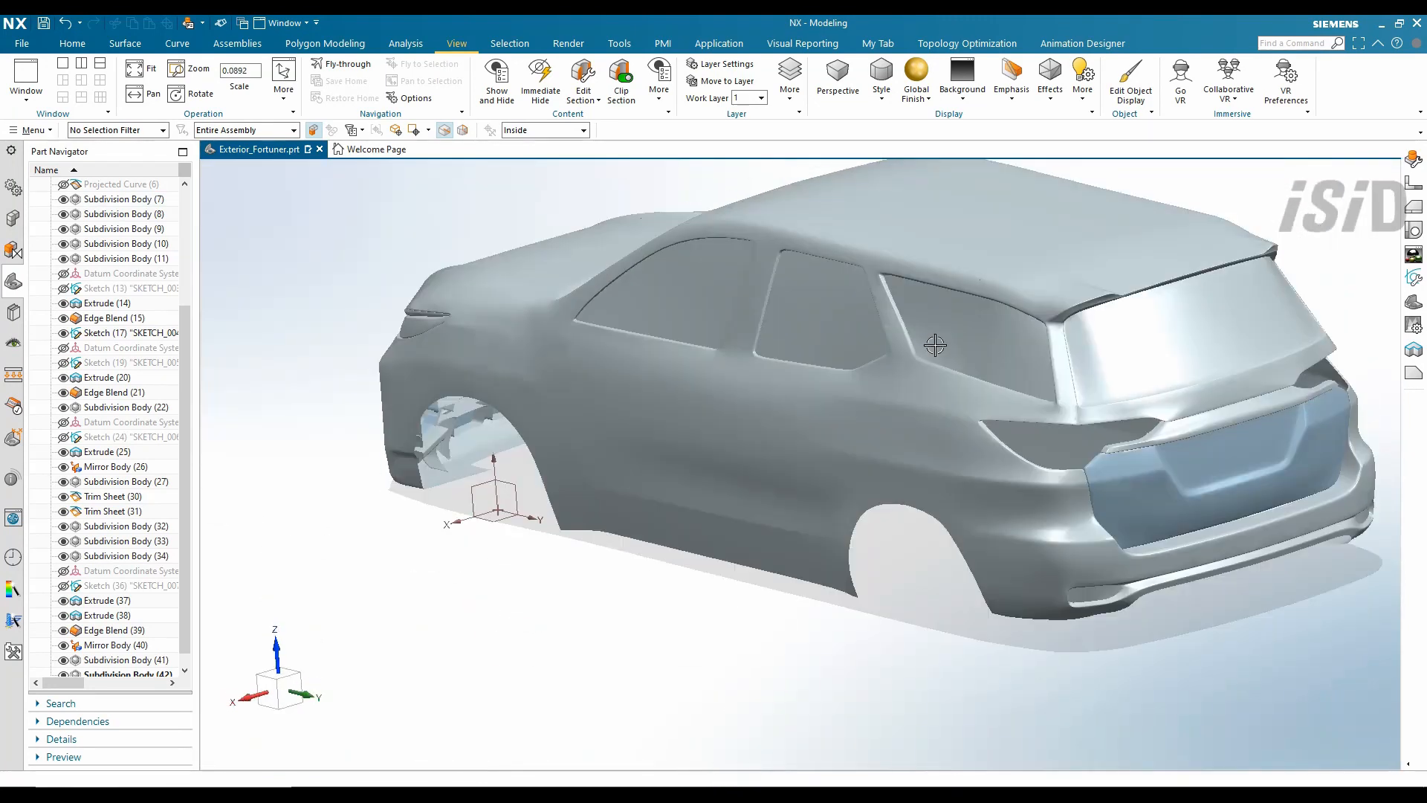
middle_drag(936, 345, 1213, 337)
scroll(1214, 337, up, 1)
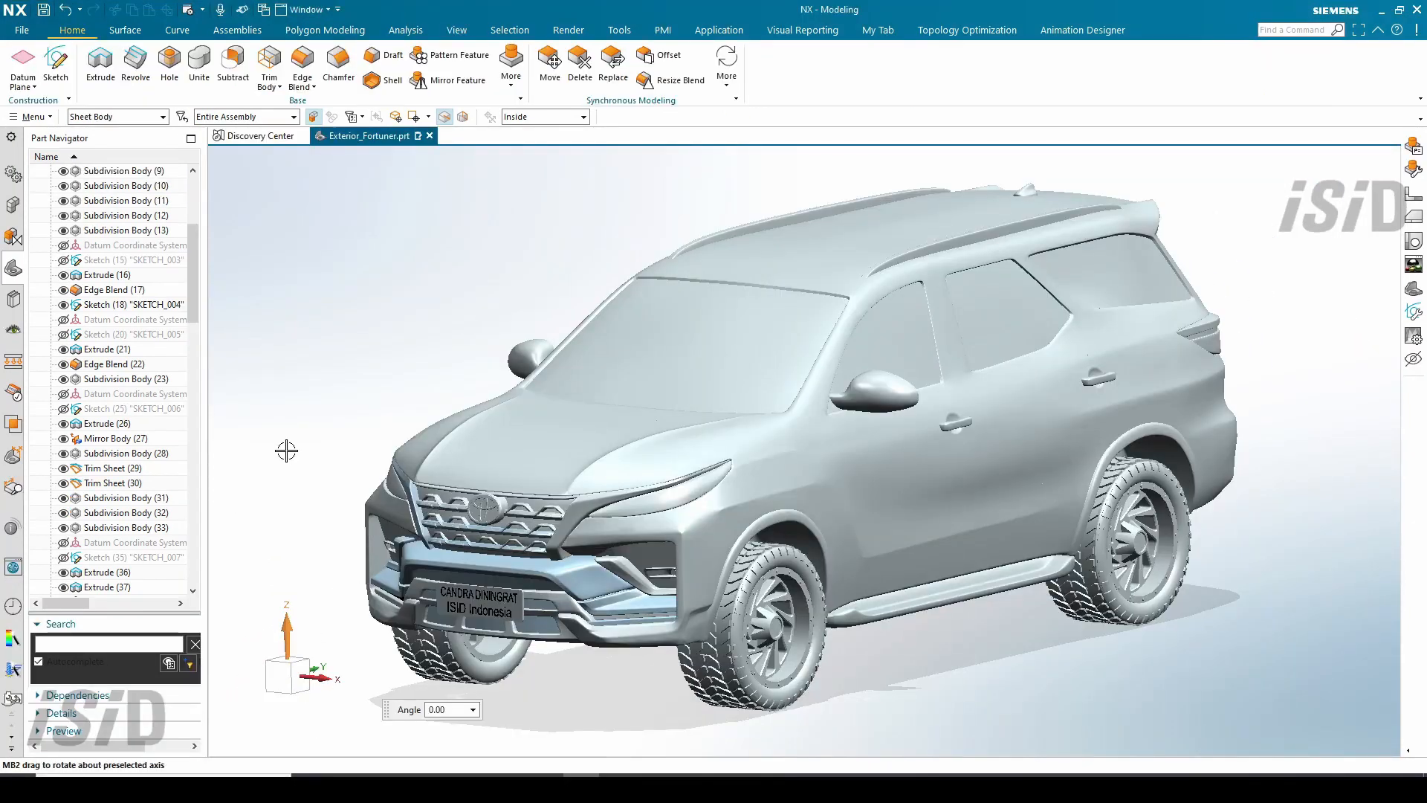
middle_drag(287, 451, 482, 166)
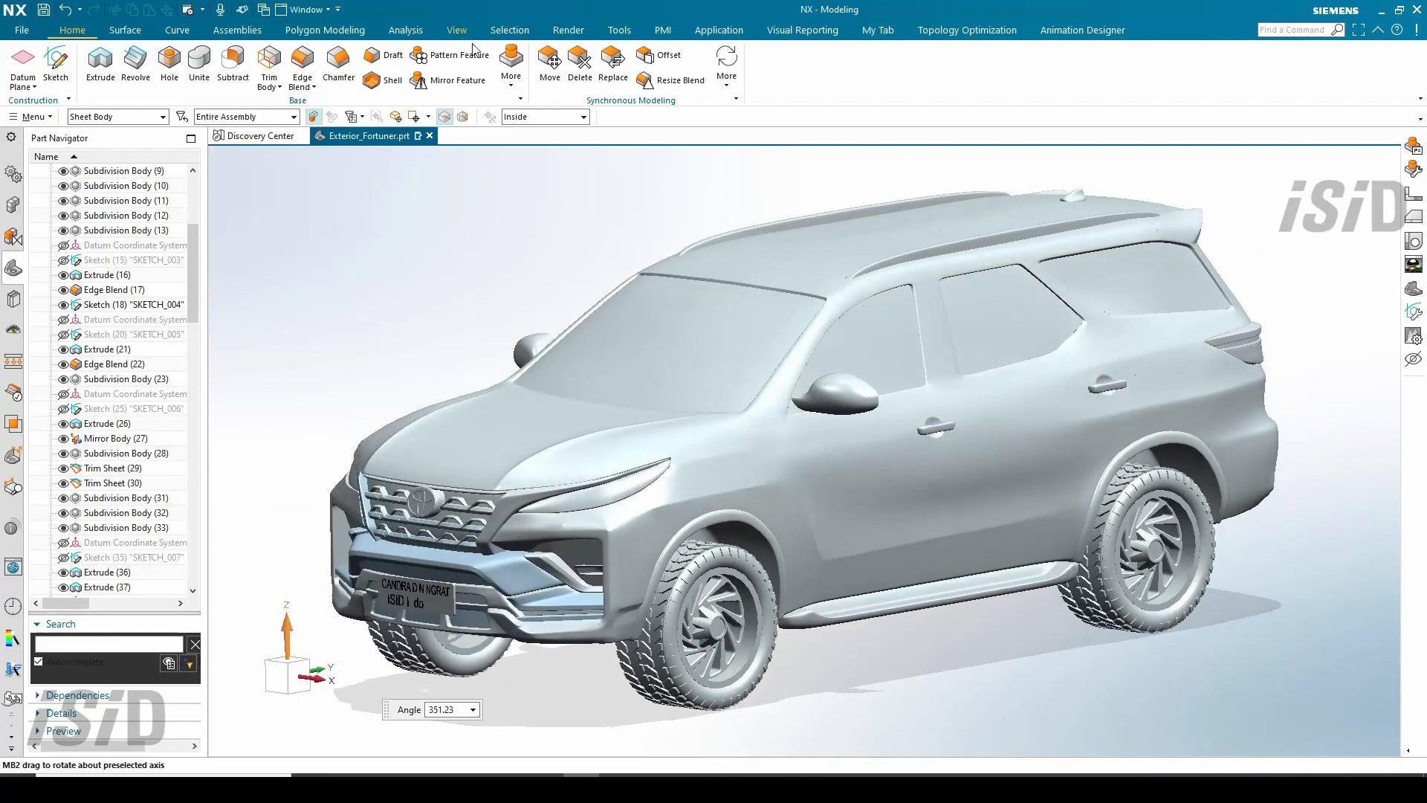
- Switch the display style to Studio and spin the car around its vertical axis
click(457, 31)
click(882, 74)
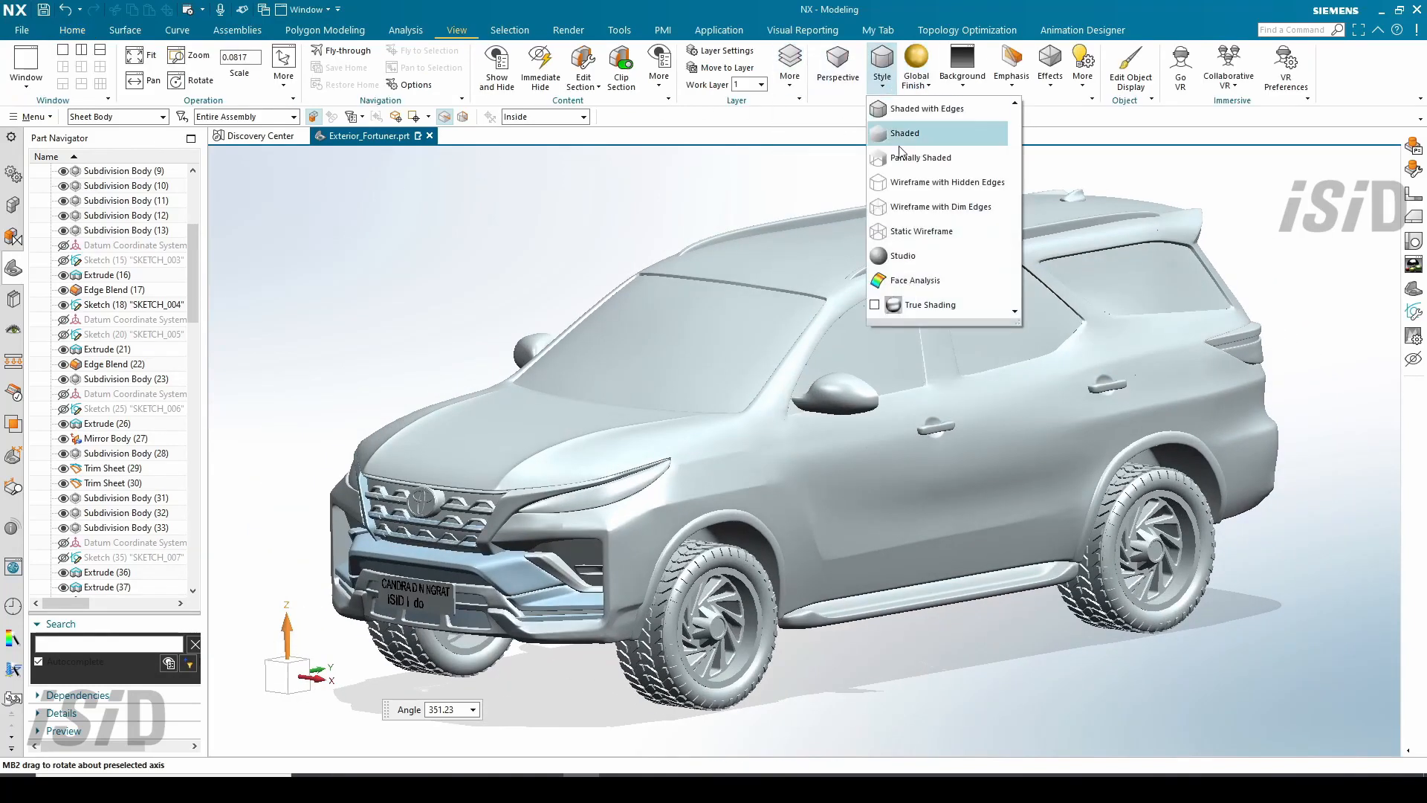
click(926, 303)
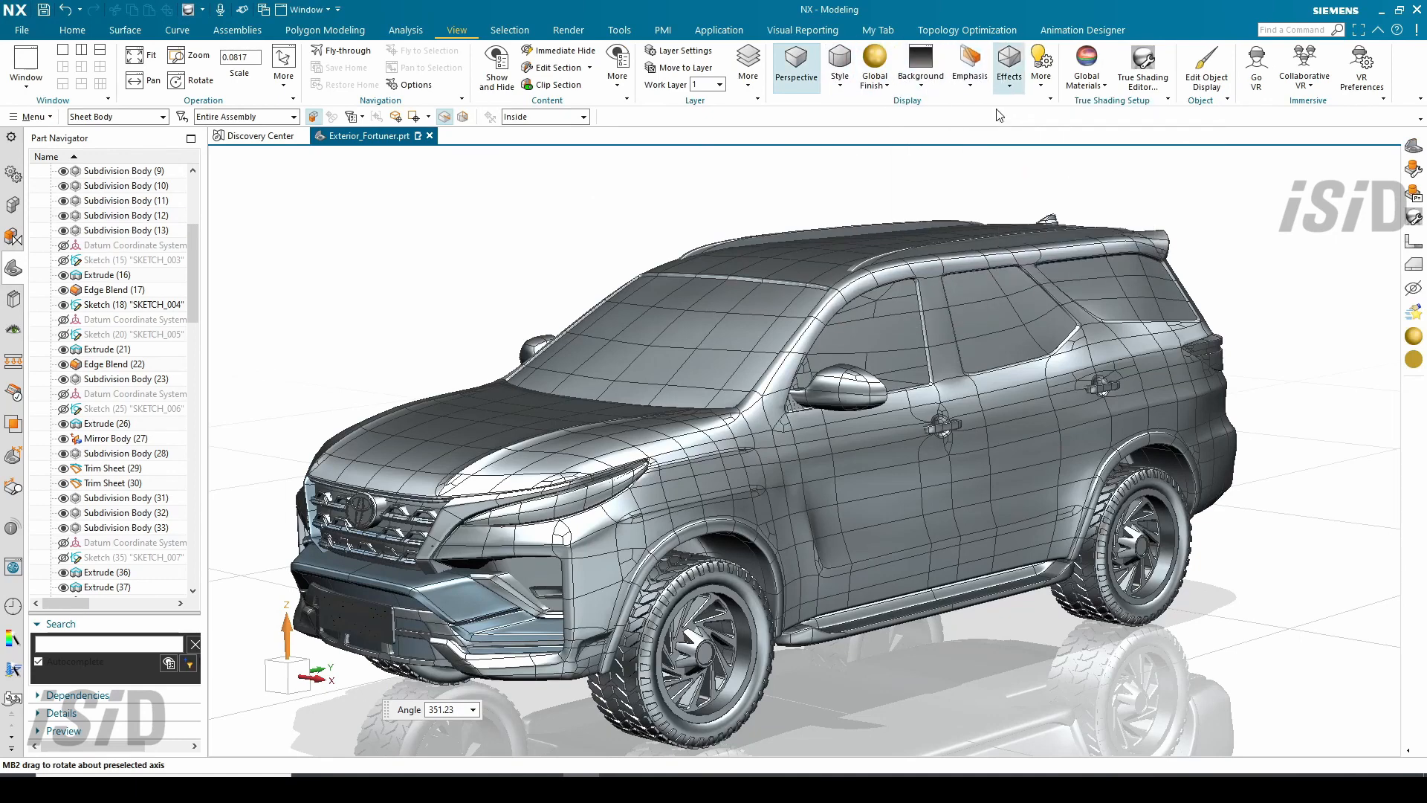
middle_drag(583, 287, 726, 162)
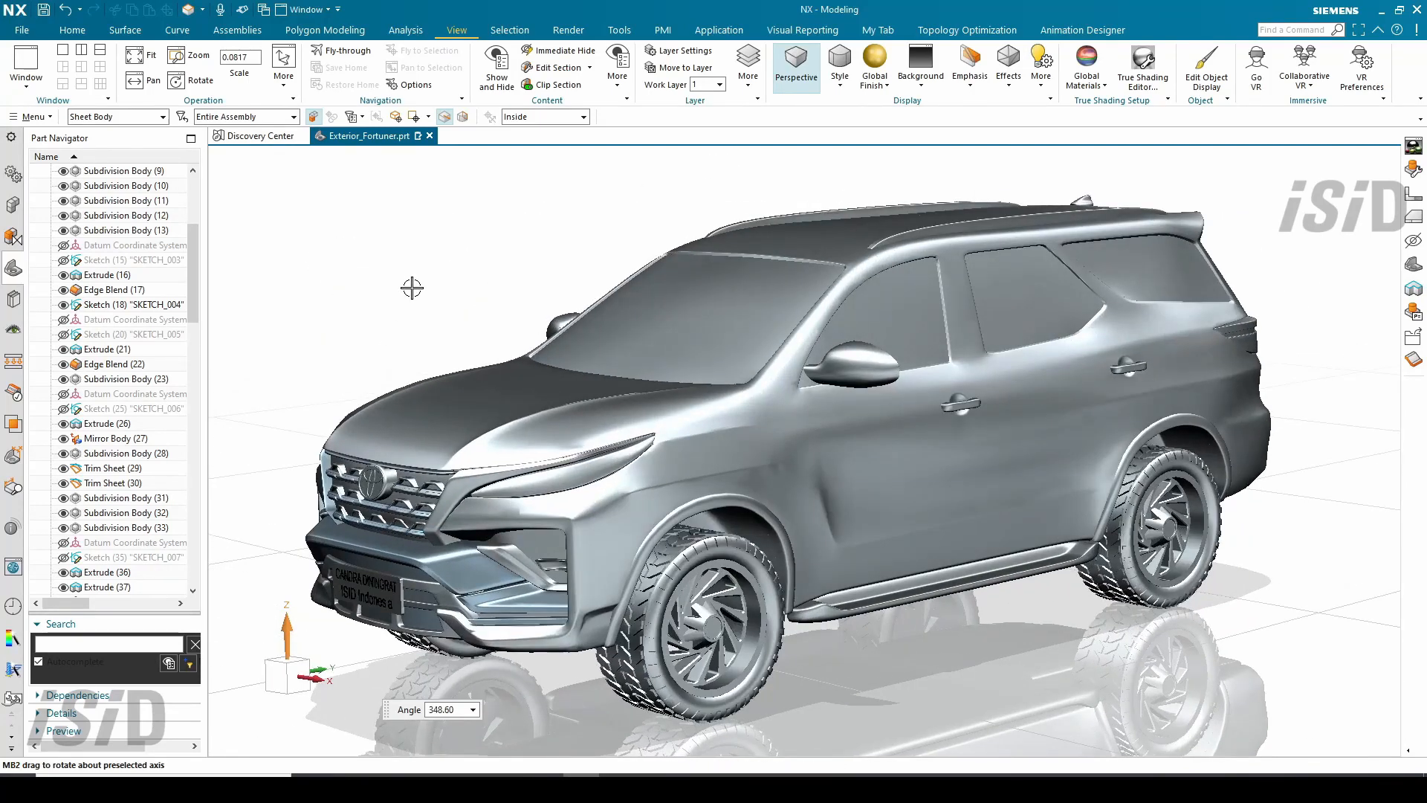
- Enable True Shading and rotate the car to inspect the render
click(436, 269)
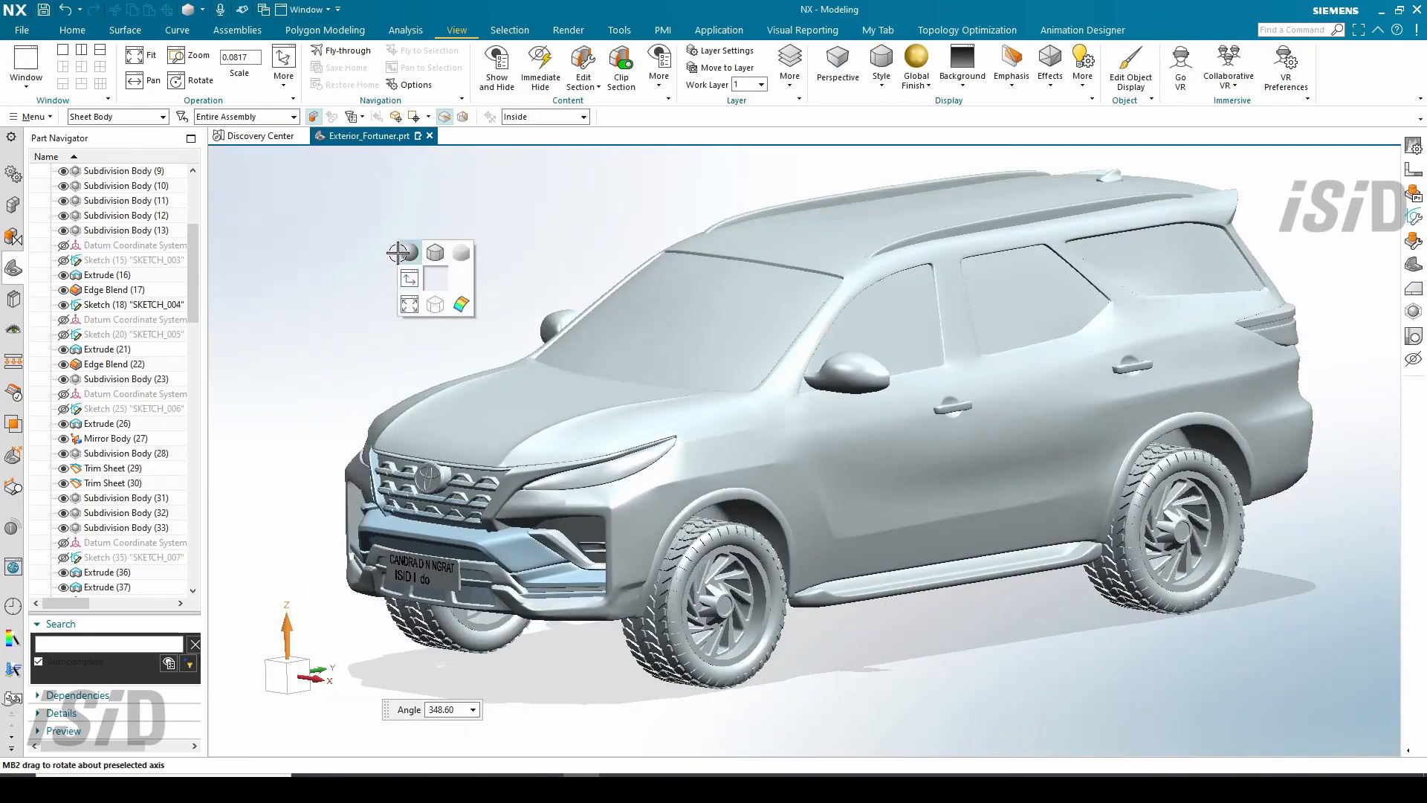
click(398, 252)
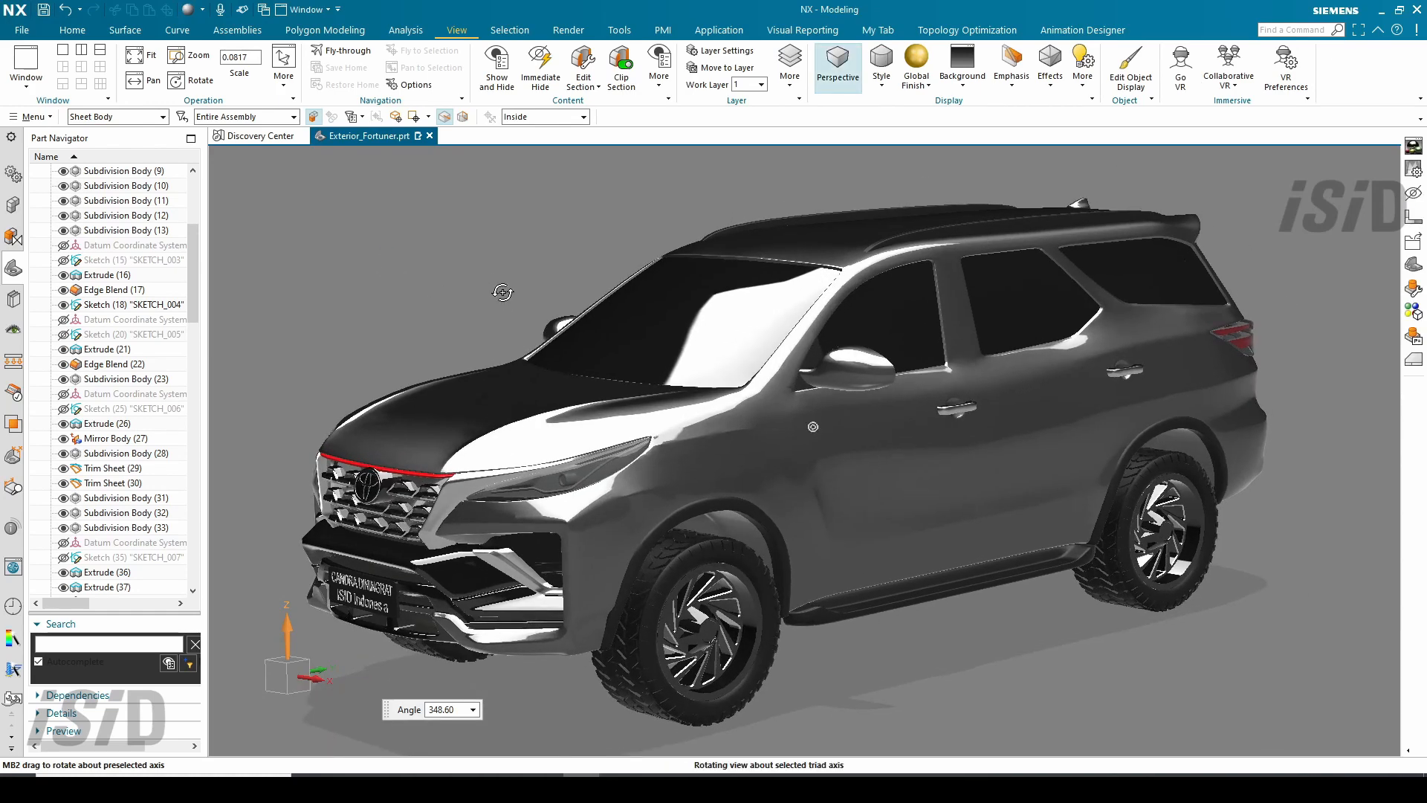
middle_drag(502, 292, 905, 371)
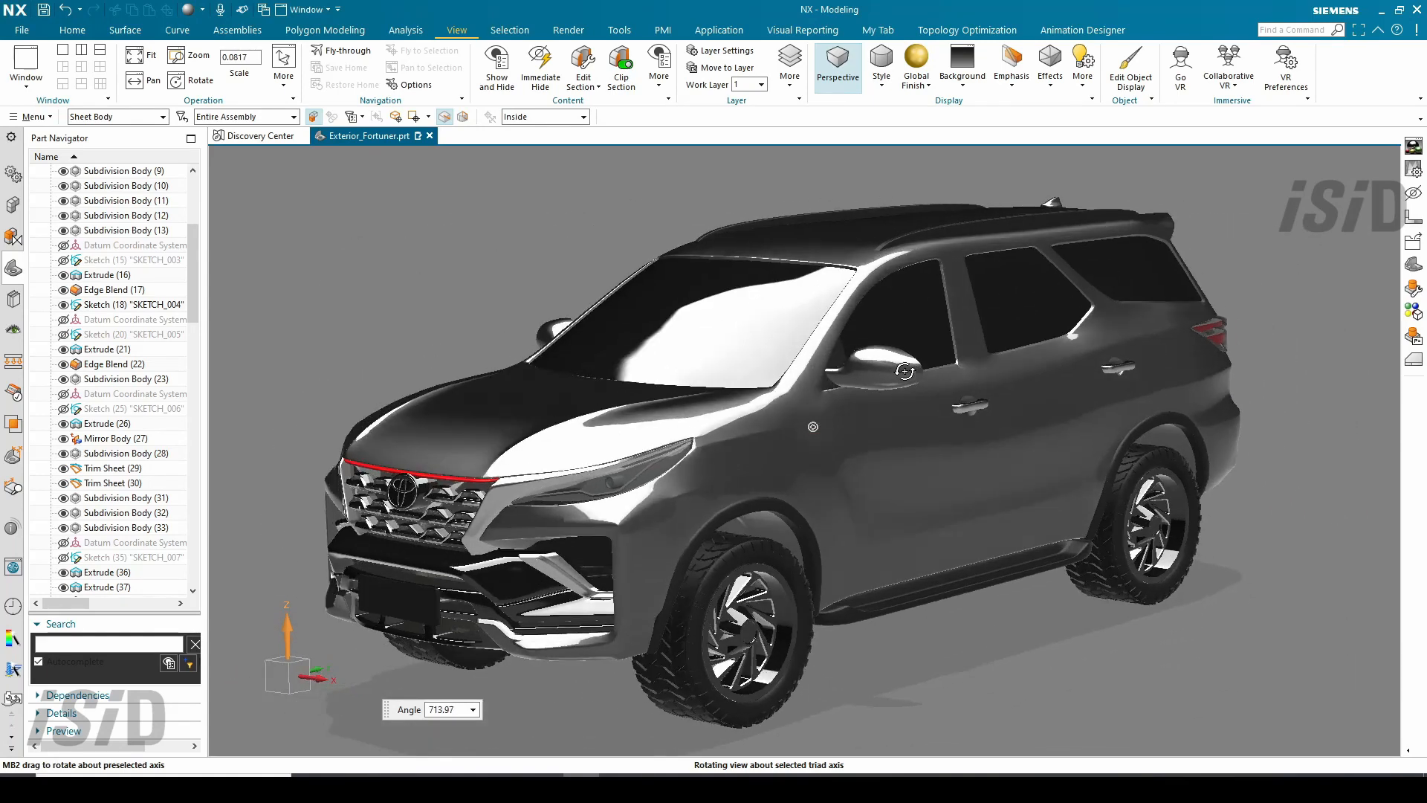